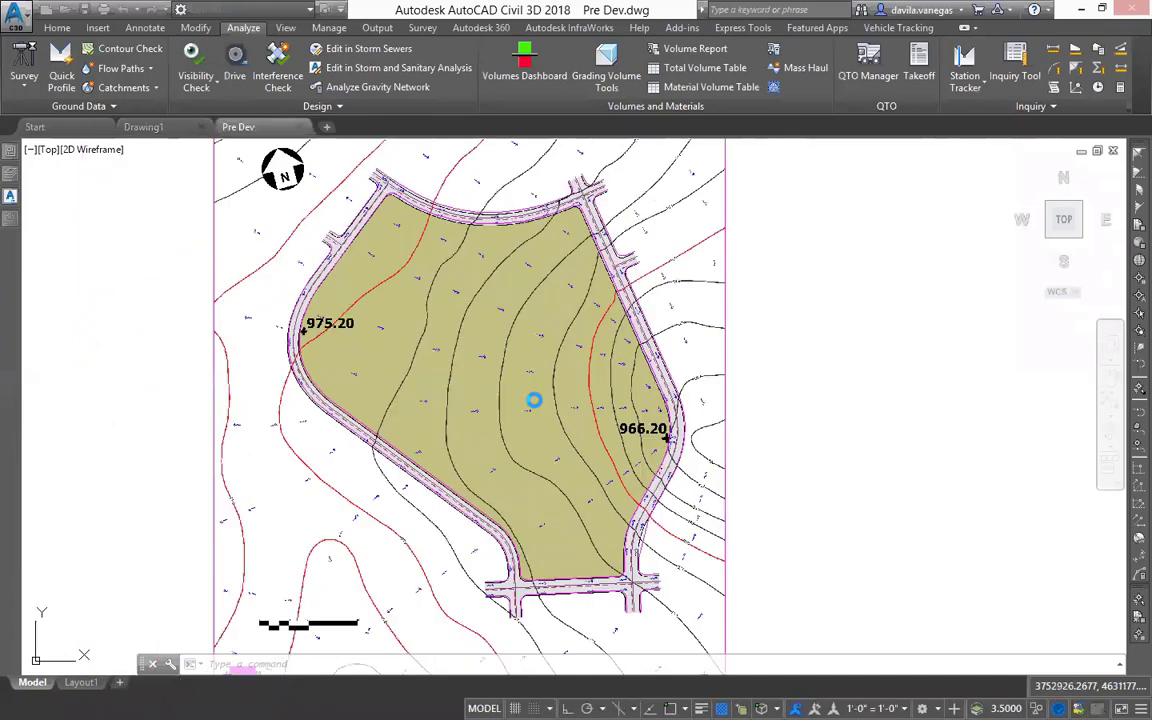
- Unload the Pre Dev TIFF image reference and inspect the remaining road linework
scroll(831, 378, "down", 2)
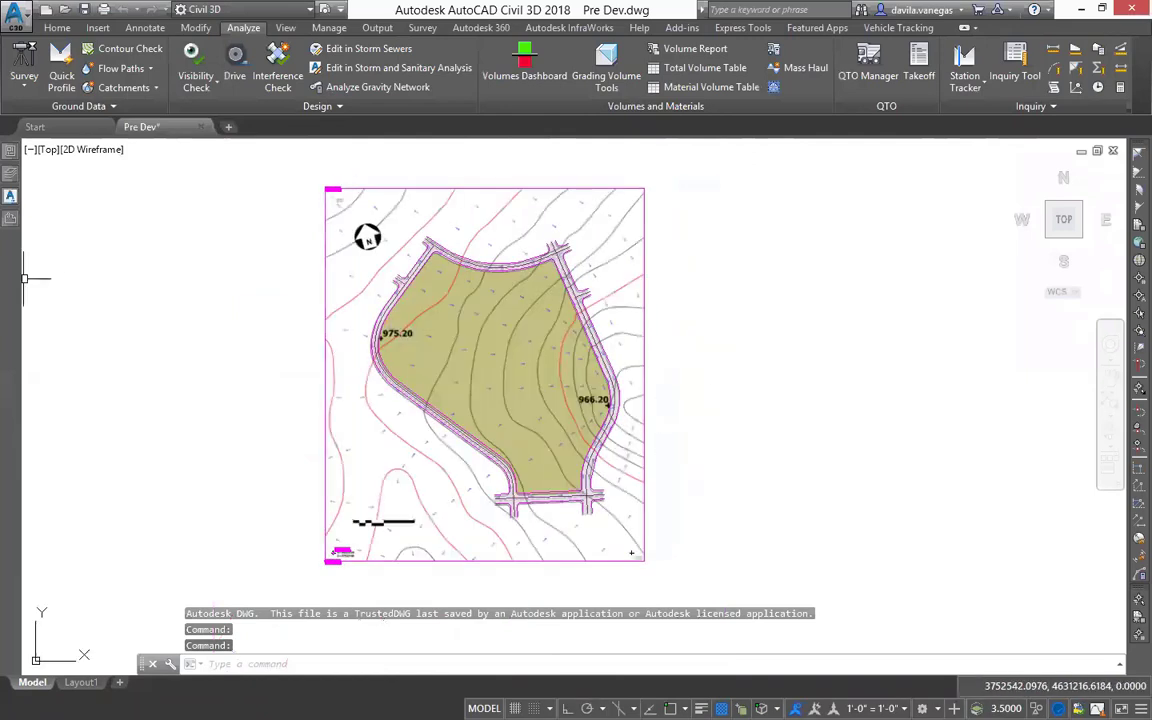
left_click(10, 217)
right_click(87, 241)
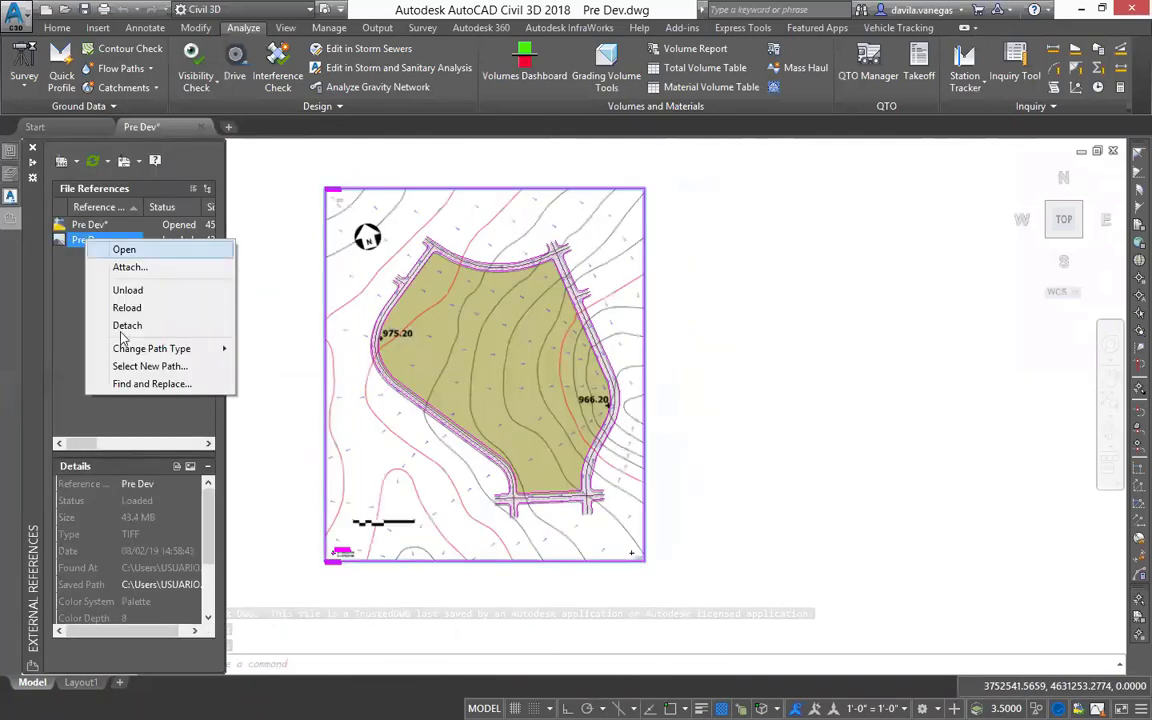
left_click(123, 292)
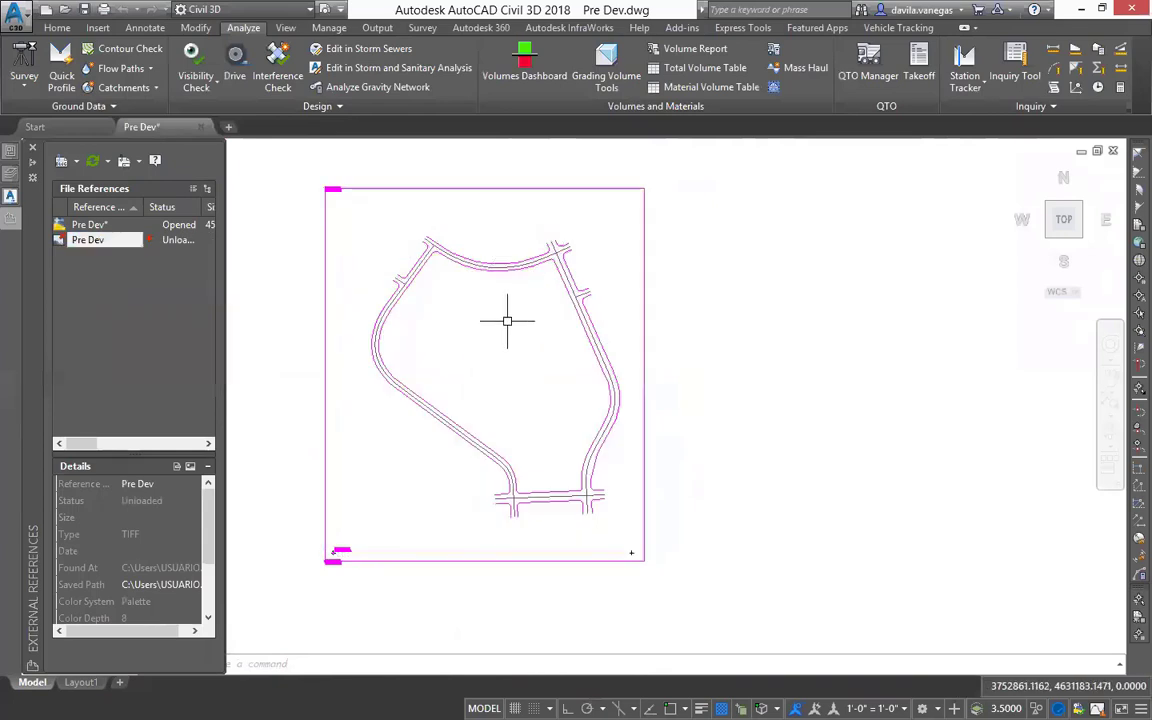
scroll(484, 258, "up", 4)
scroll(293, 328, "down", 4)
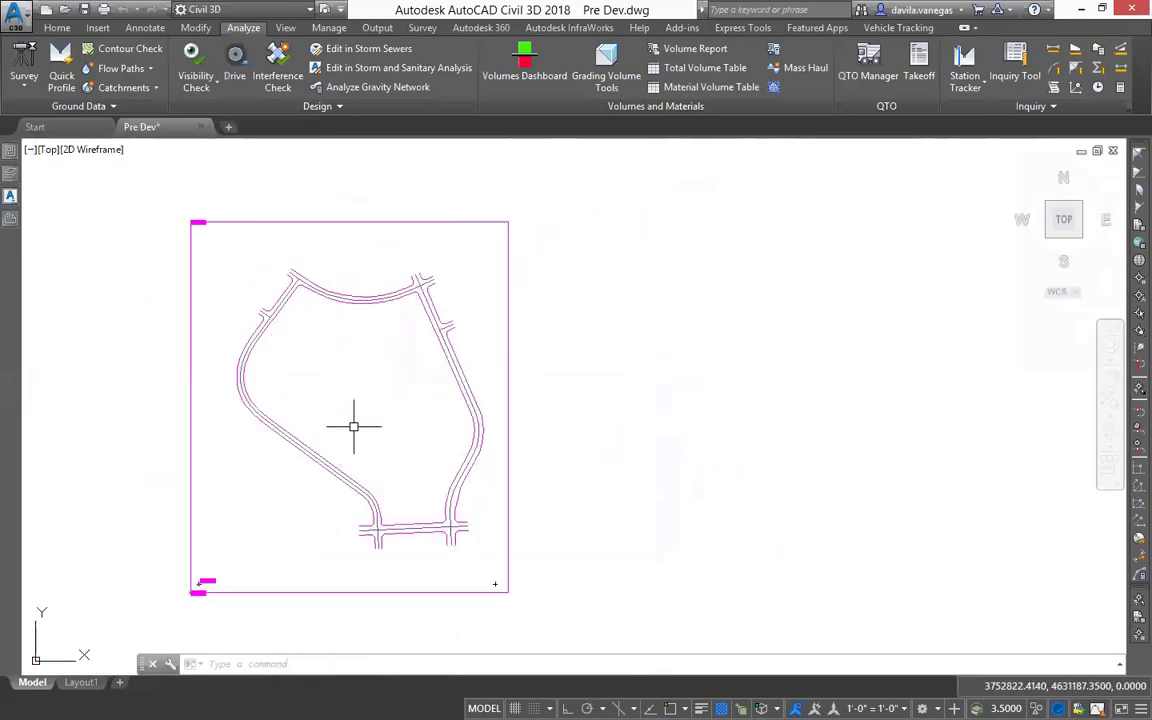
left_click_drag(373, 518, 522, 495)
scroll(518, 385, "up", 4)
scroll(513, 380, "down", 2)
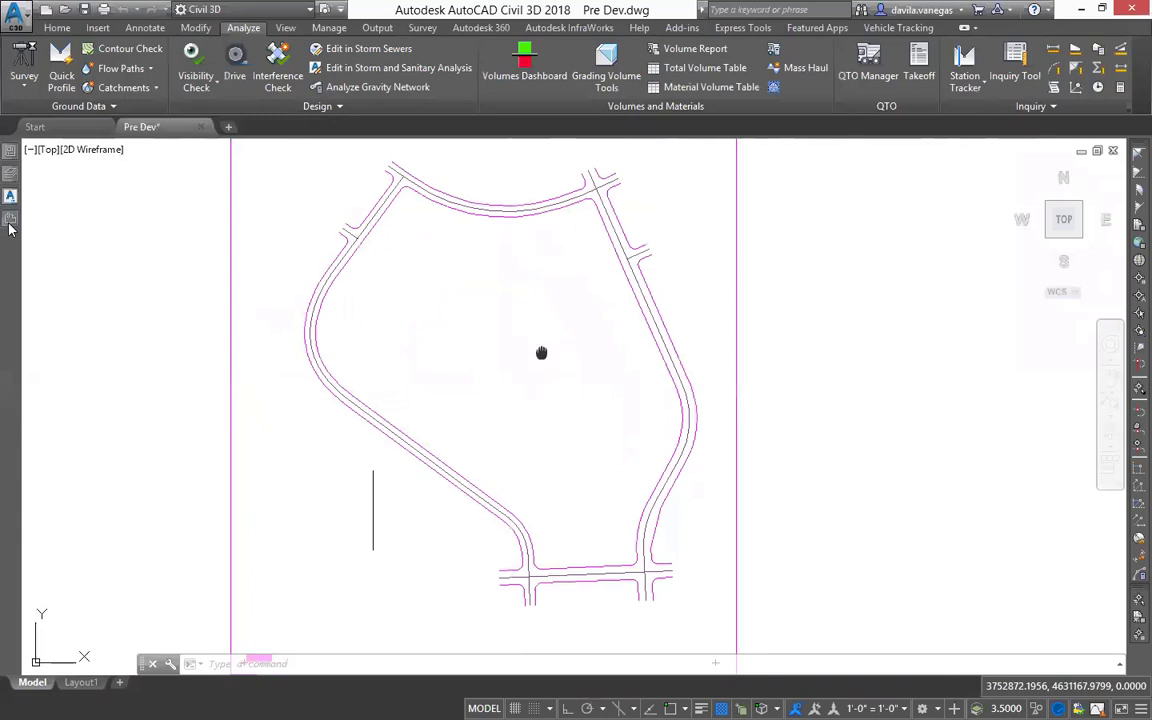
- Reload the Pre Dev TIFF image reference in the drawing
mouse_move(10, 196)
right_click(92, 240)
left_click(140, 307)
mouse_move(10, 197)
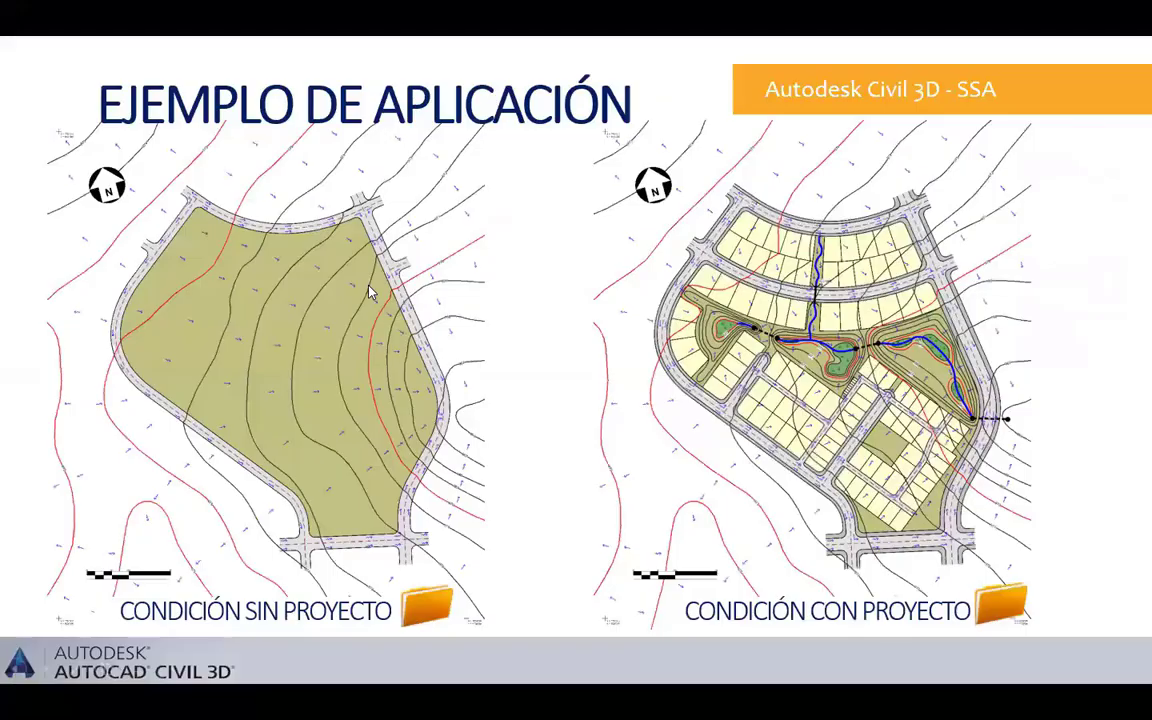
- Switch to Storm and Sanitary Analysis, open the Cond_exit project for the condition without project, and show it beside the empty project
left_click(424, 612)
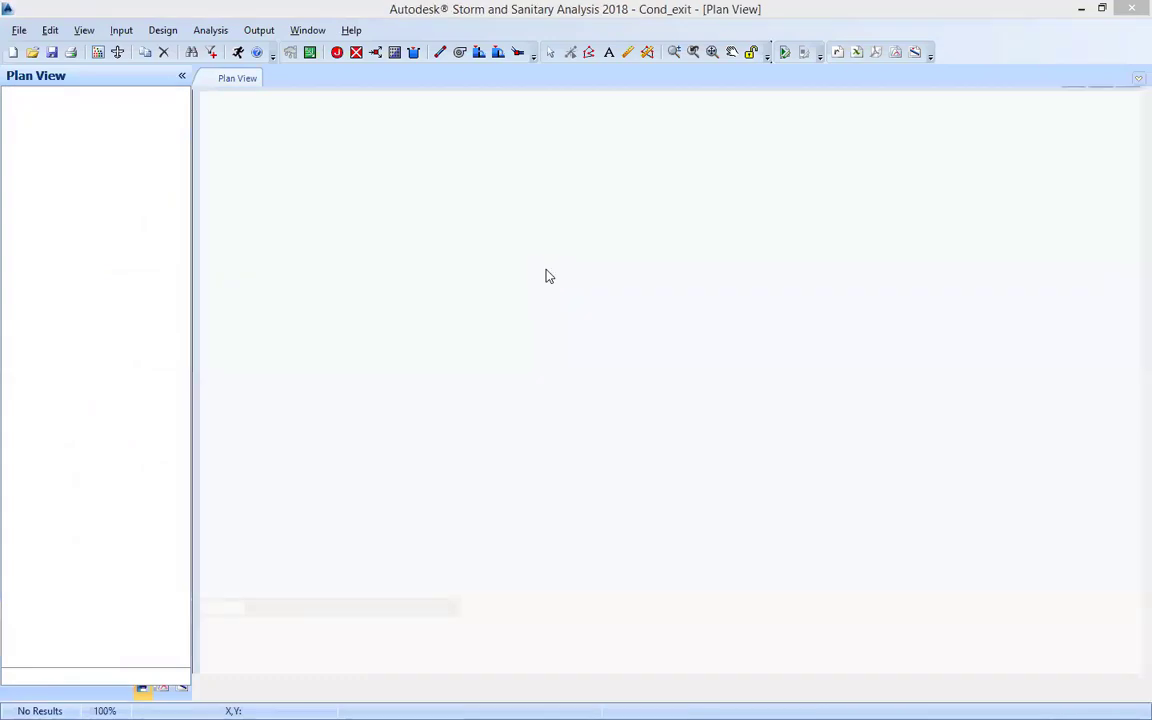
left_click(1101, 10)
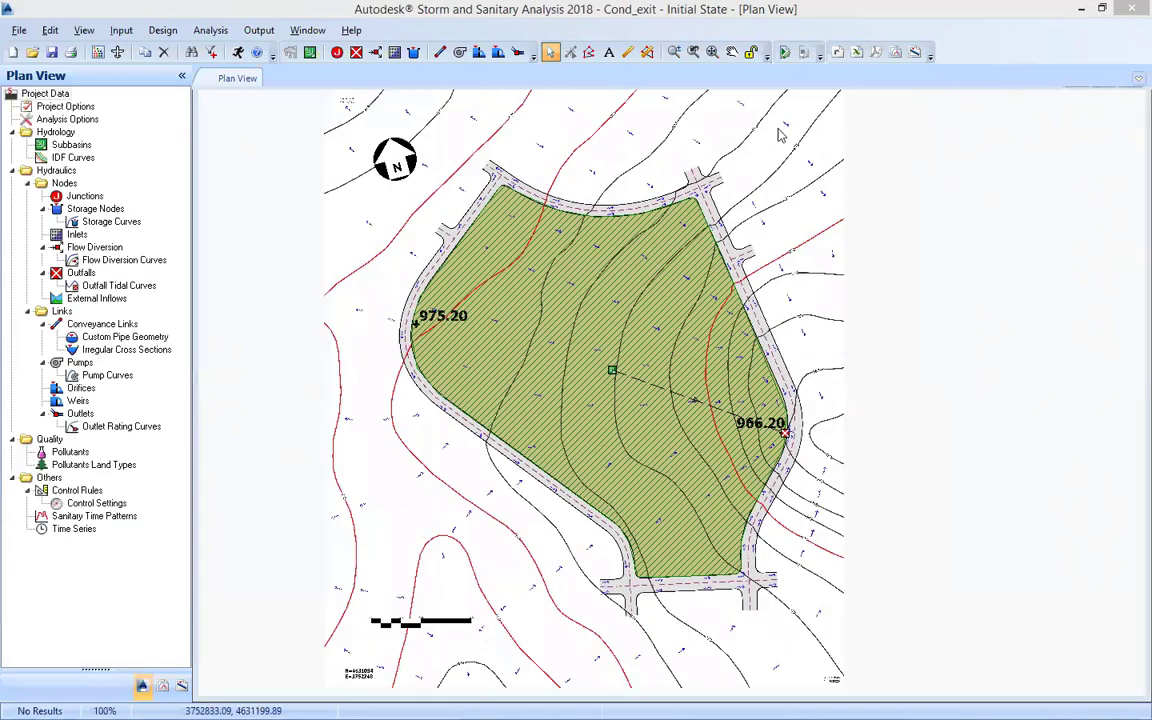
left_click(970, 16)
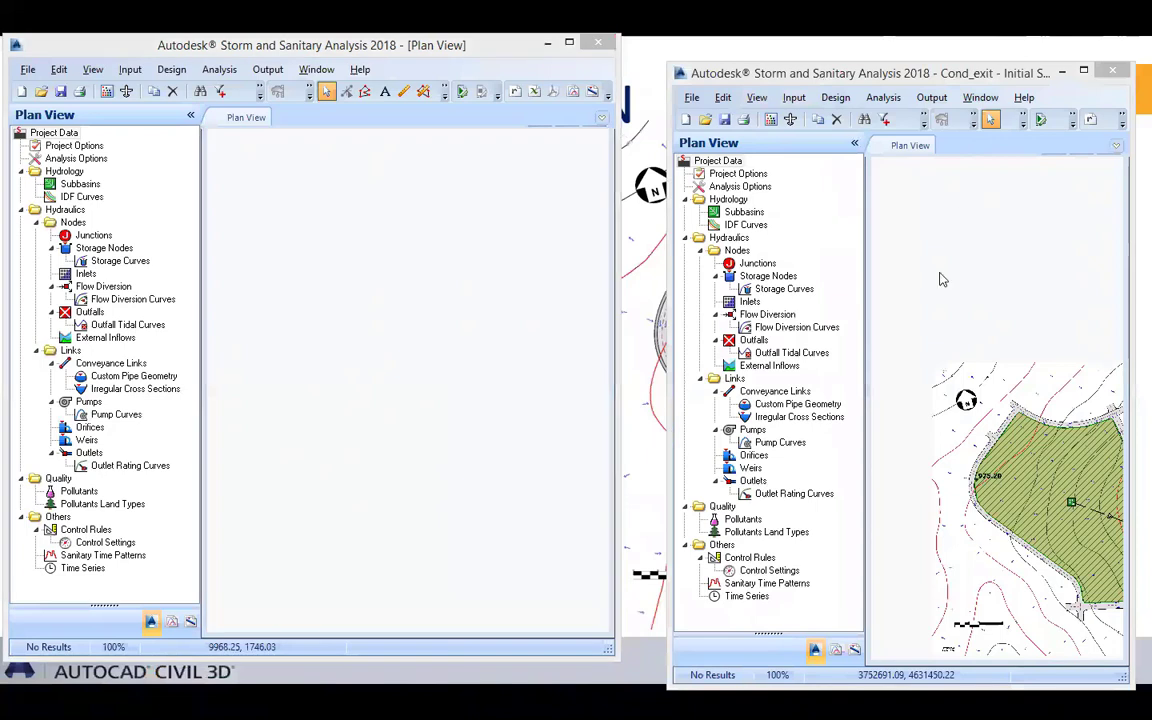
- Widen the Cond_exit window and collapse the project data tree in both project windows
left_click_drag(849, 246, 824, 224)
left_click_drag(1029, 426, 954, 344)
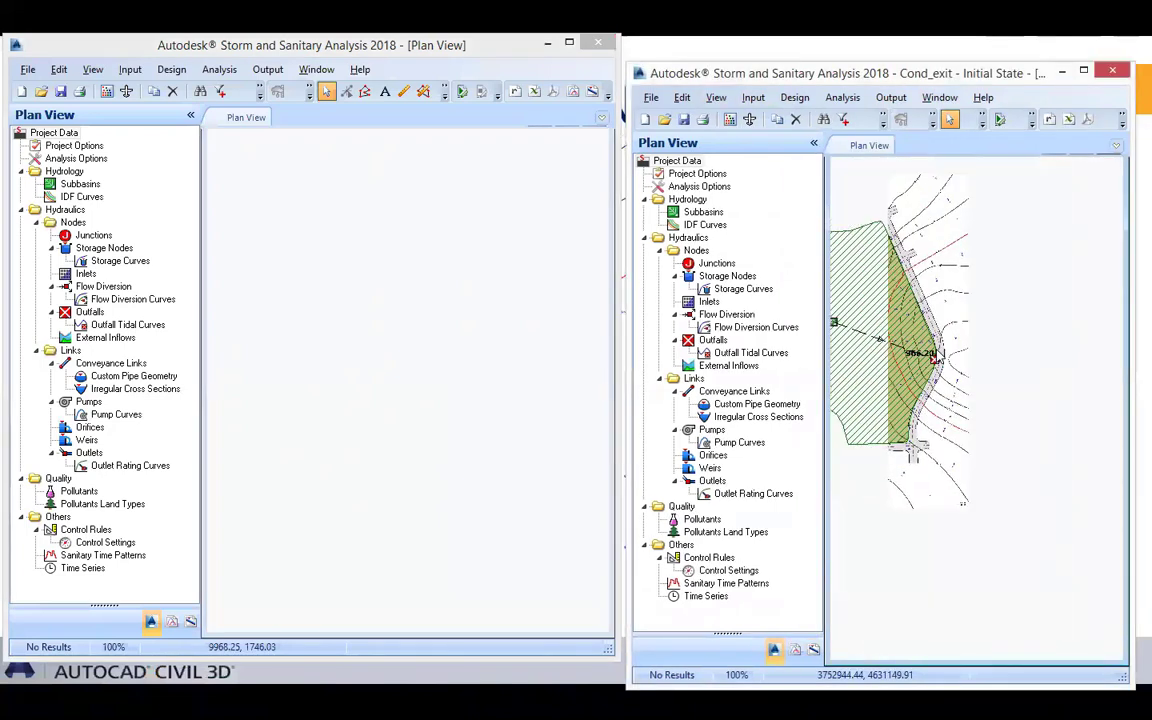
scroll(975, 360, "down", 1)
left_click(814, 145)
left_click(191, 116)
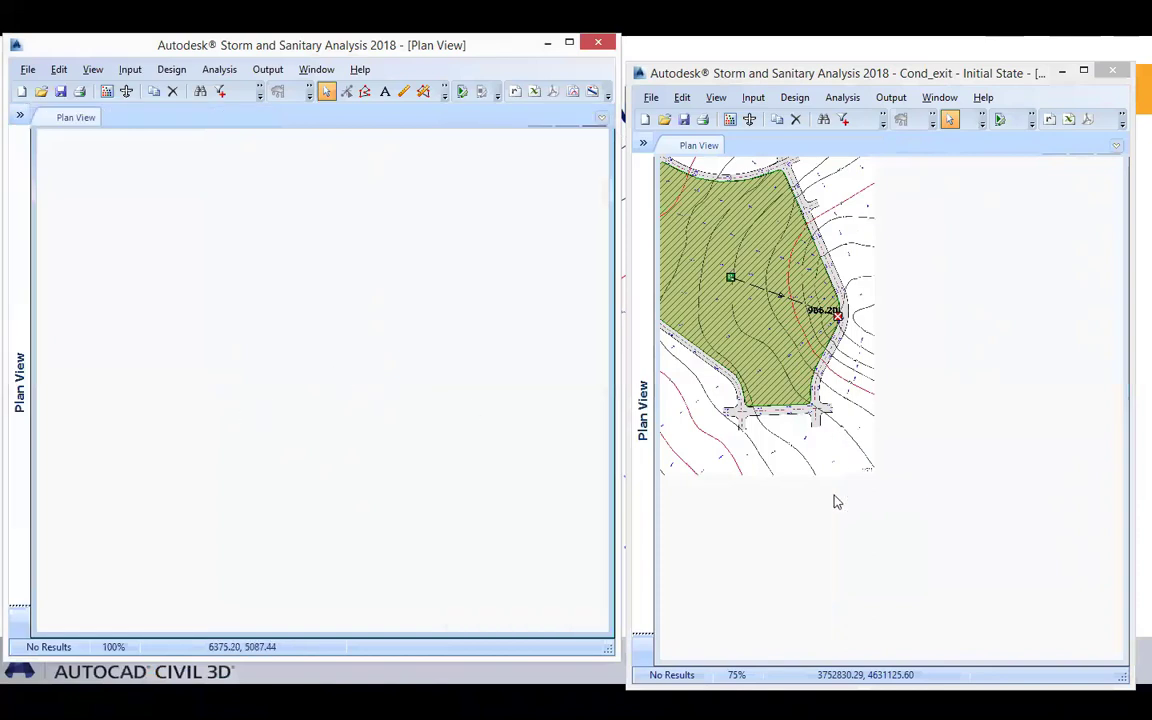
- Maximize the Cond_exit window and view its subbasin and outfall over the site plan
left_click_drag(817, 464, 902, 478)
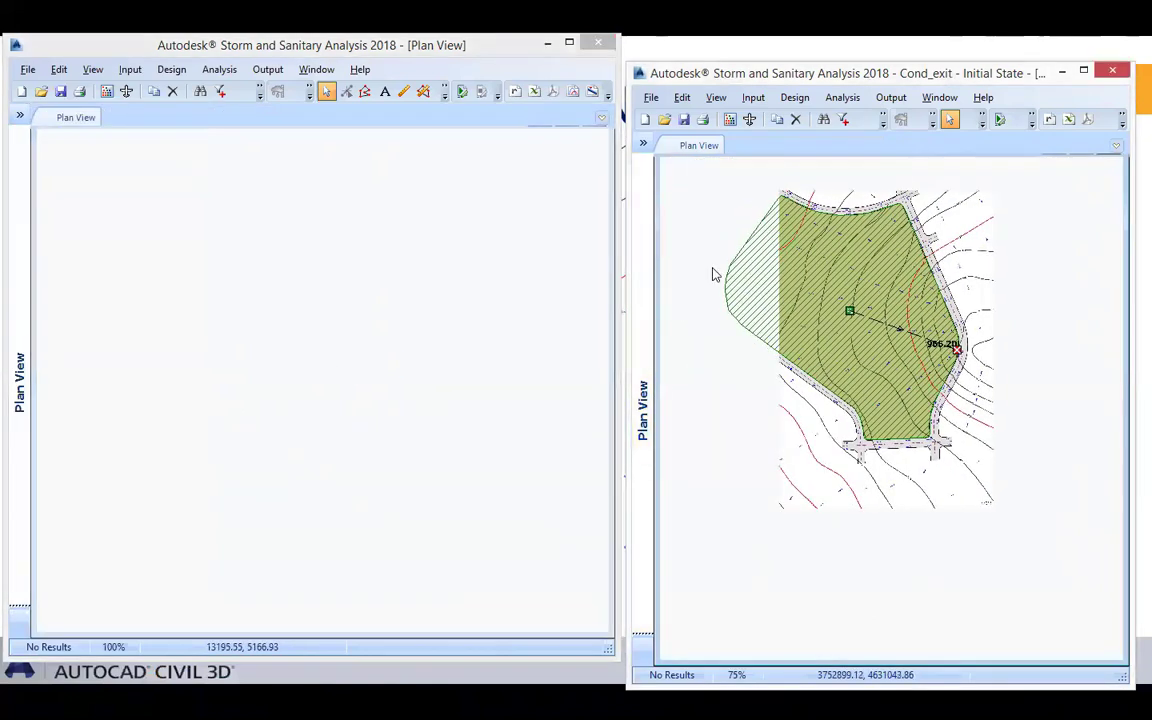
left_click(488, 40)
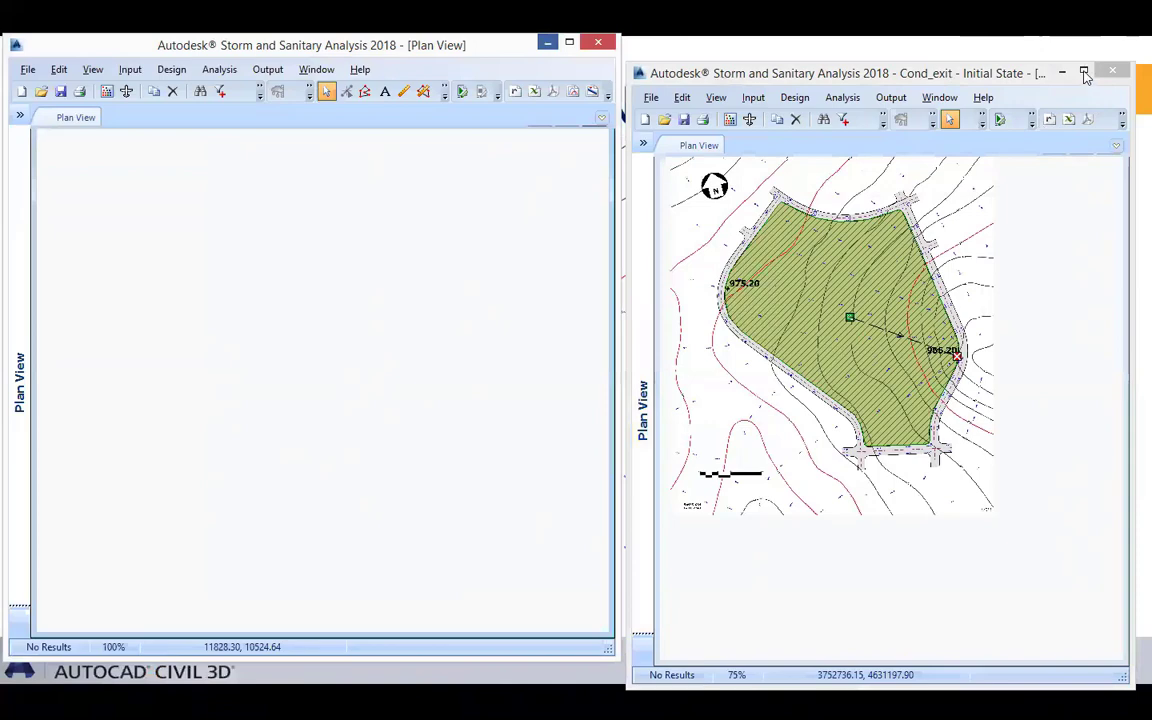
left_click(1085, 74)
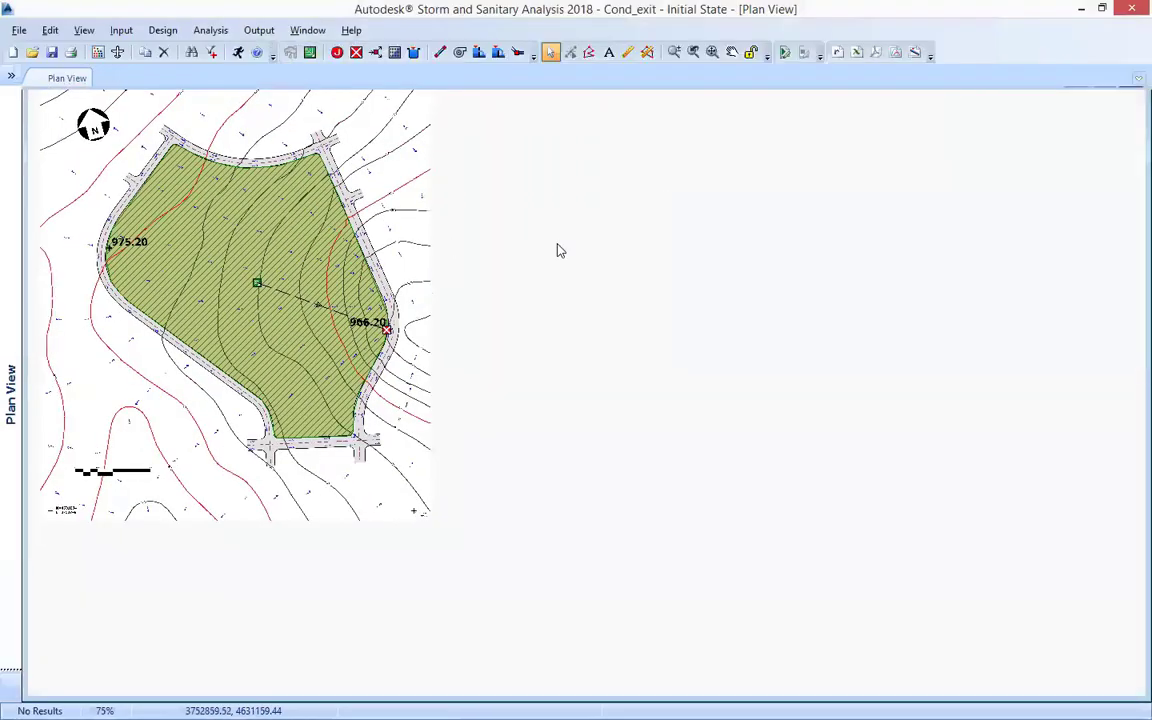
left_click_drag(555, 249, 681, 337)
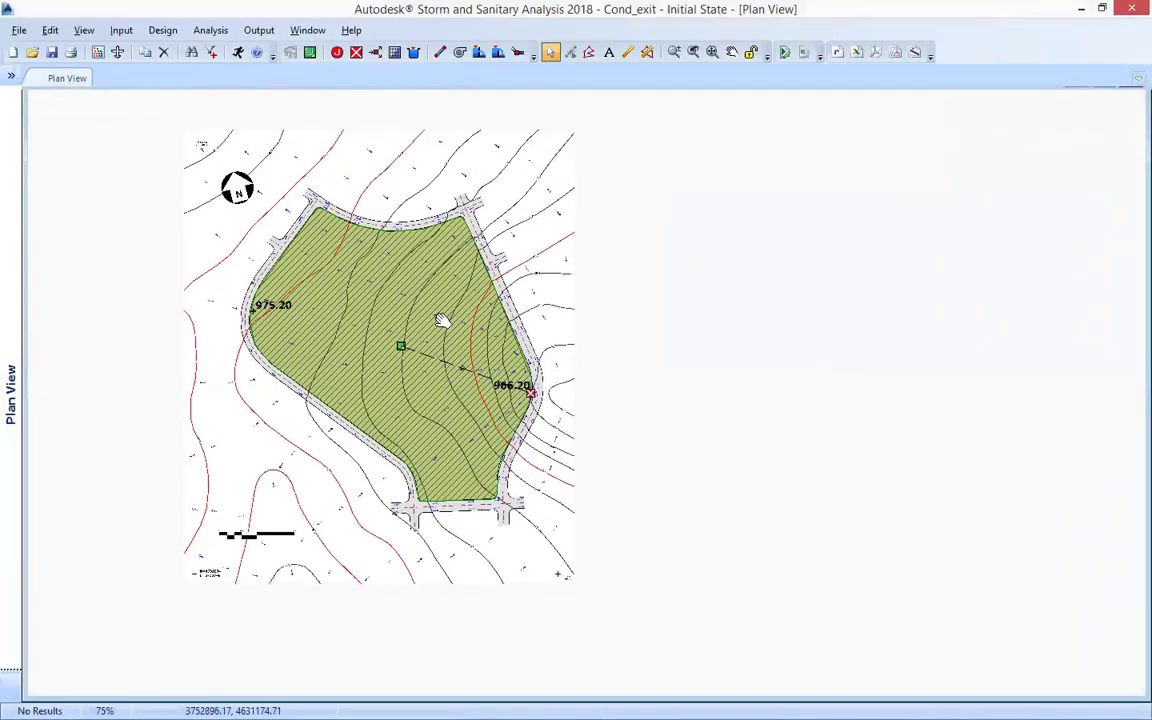
scroll(489, 283, "up", 1)
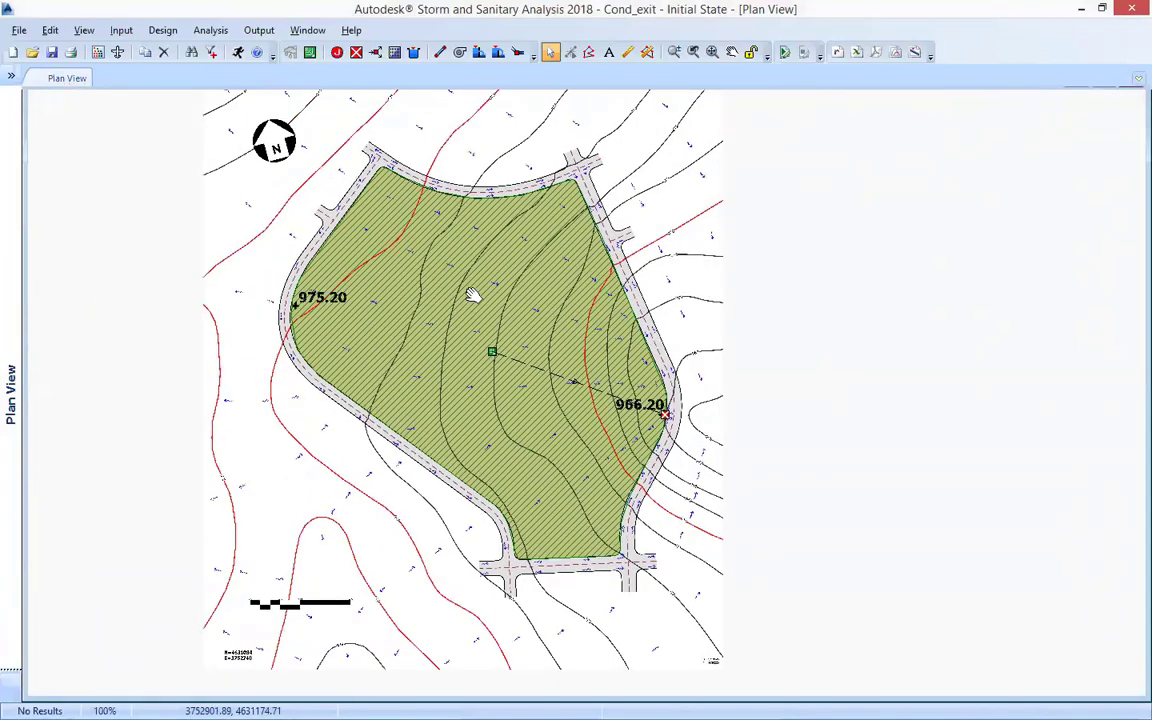
scroll(545, 357, "down", 1)
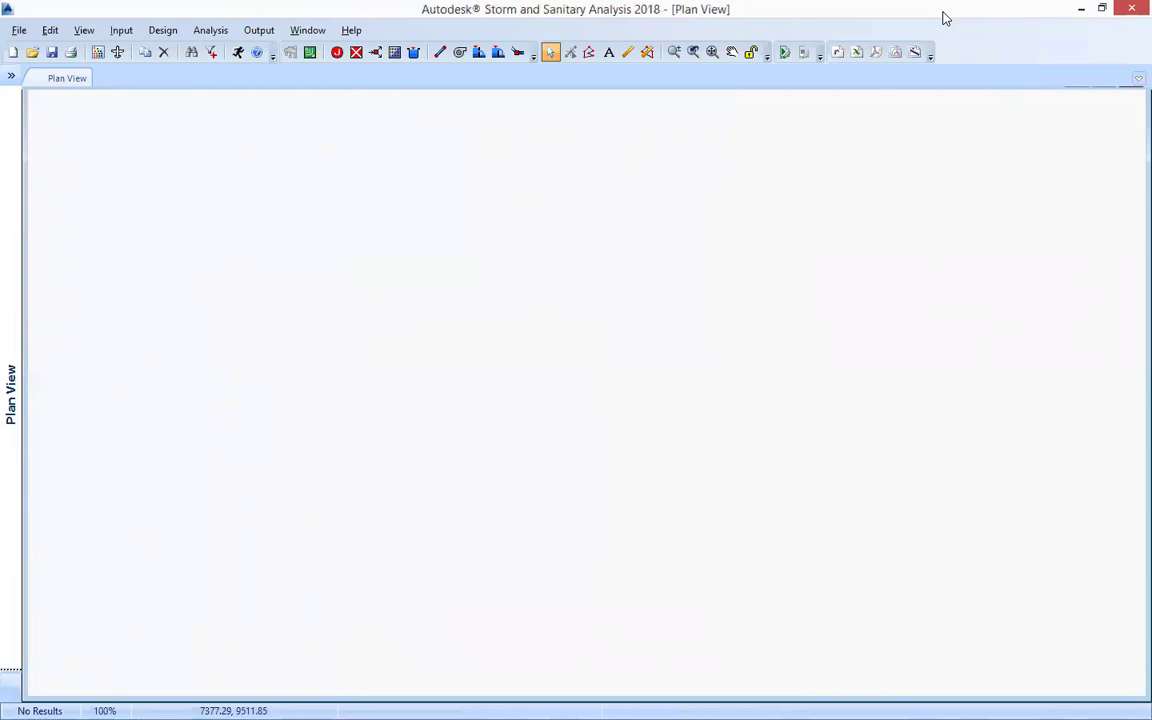
- Load the developed site plan image with its world coordinate file as the empty project's background through Layer Manager
left_click(19, 30)
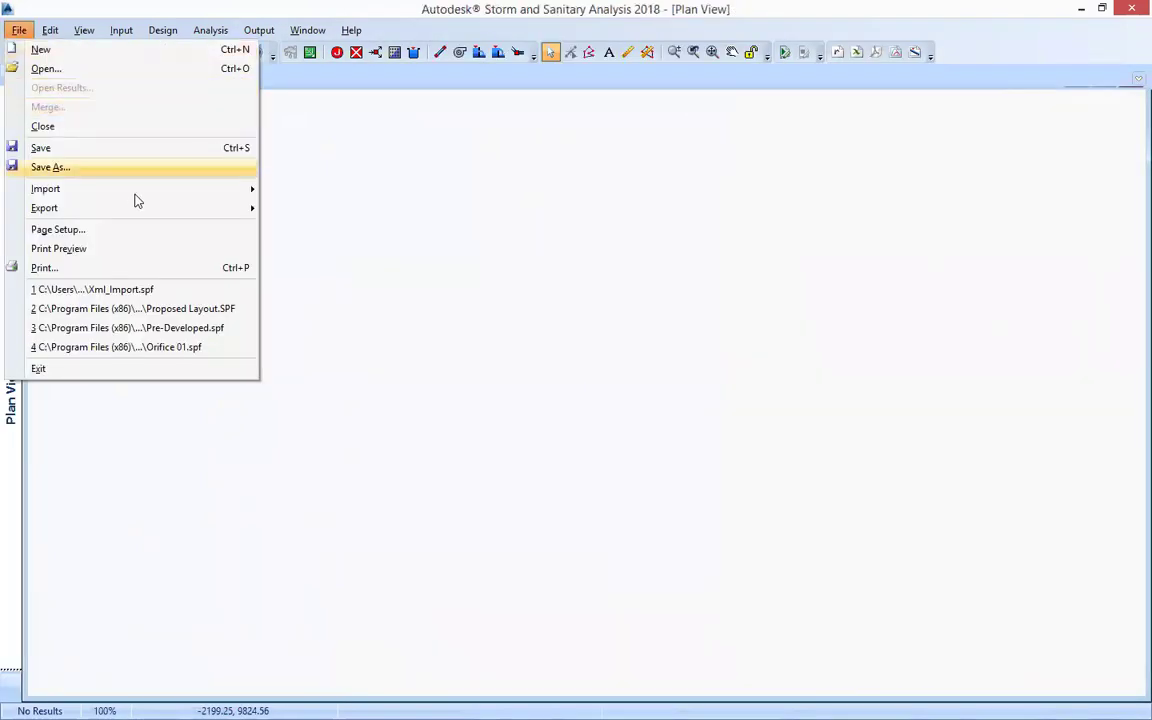
mouse_move(136, 190)
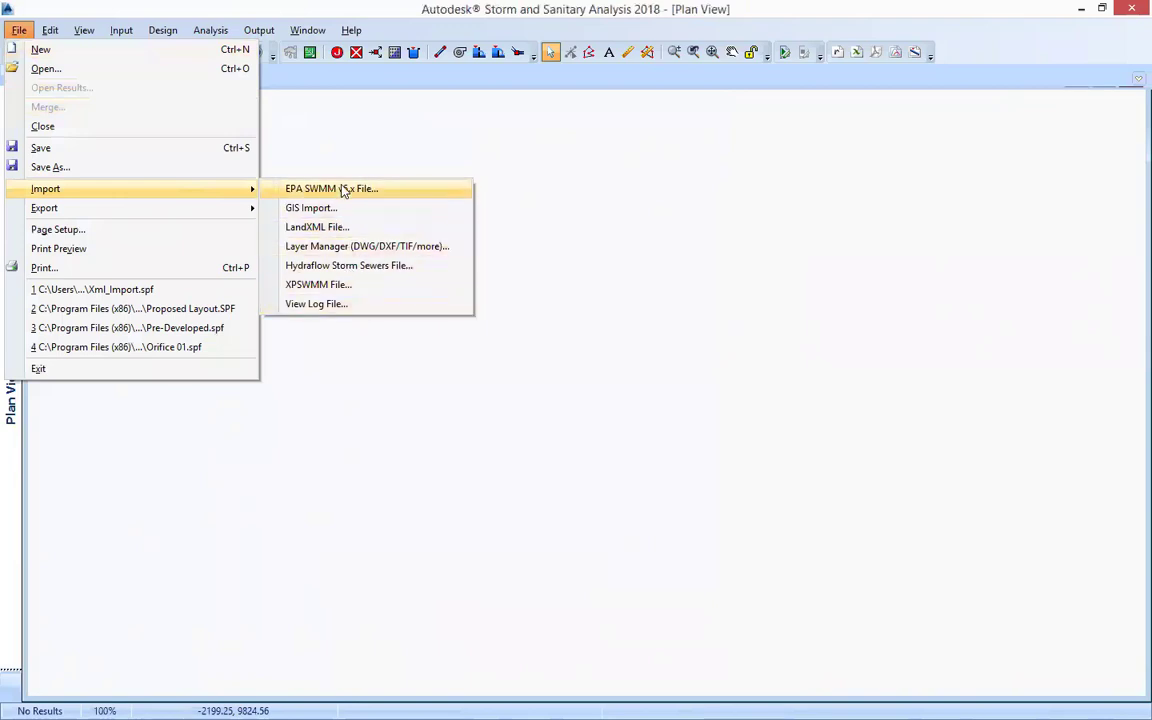
left_click(362, 250)
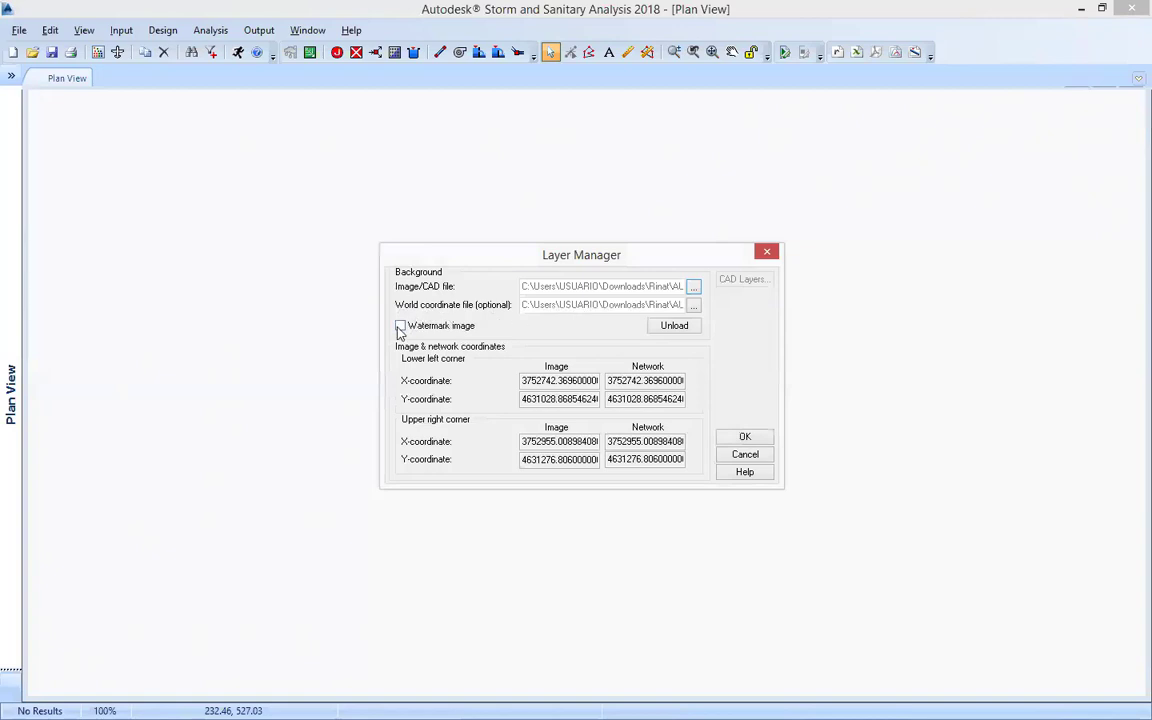
left_click(742, 437)
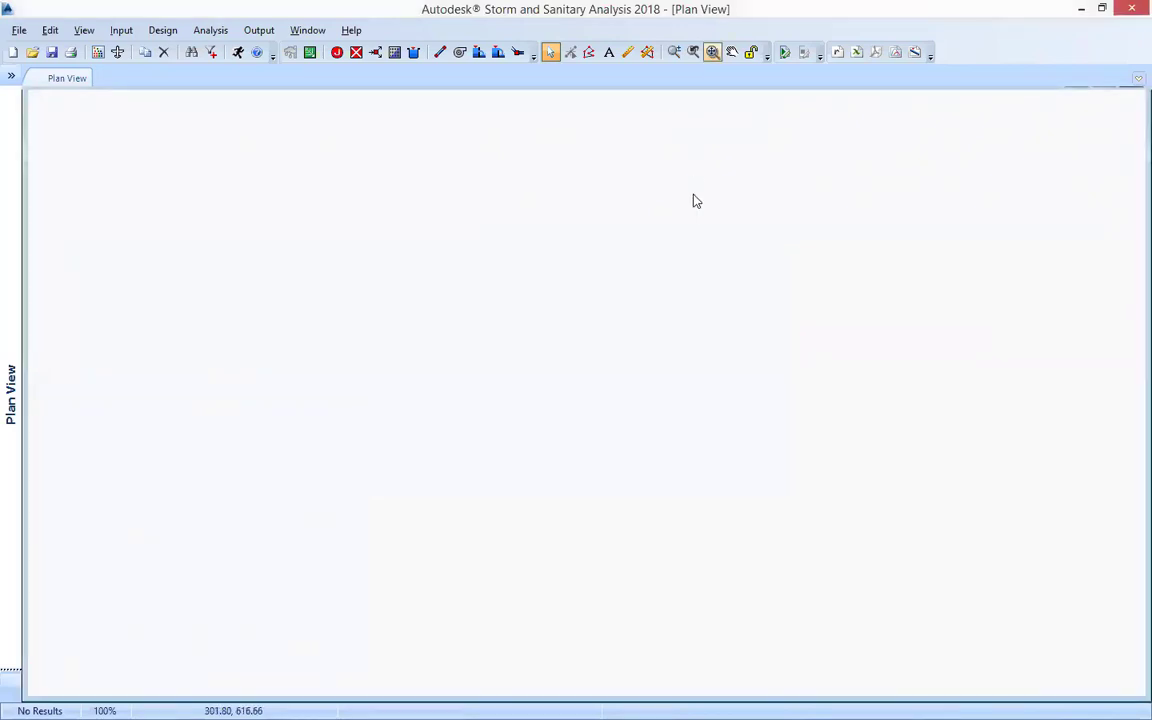
- Replace the background with the undeveloped site image and its world coordinate file in Layer Manager
left_click(19, 30)
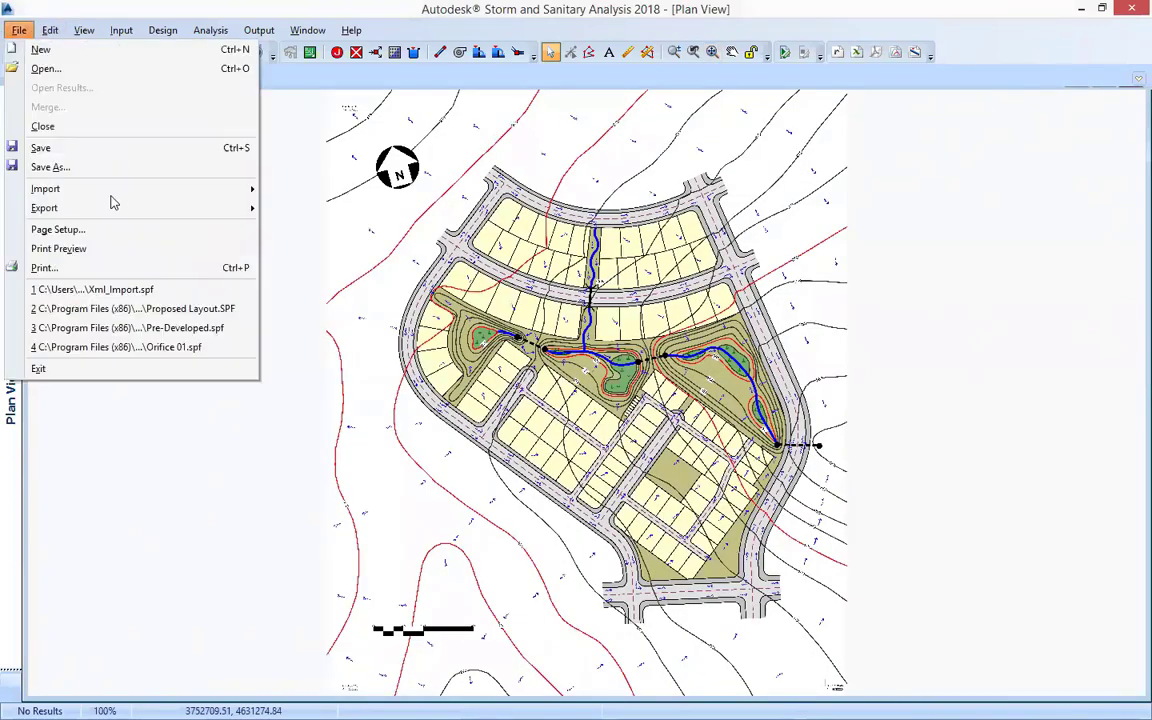
left_click(352, 247)
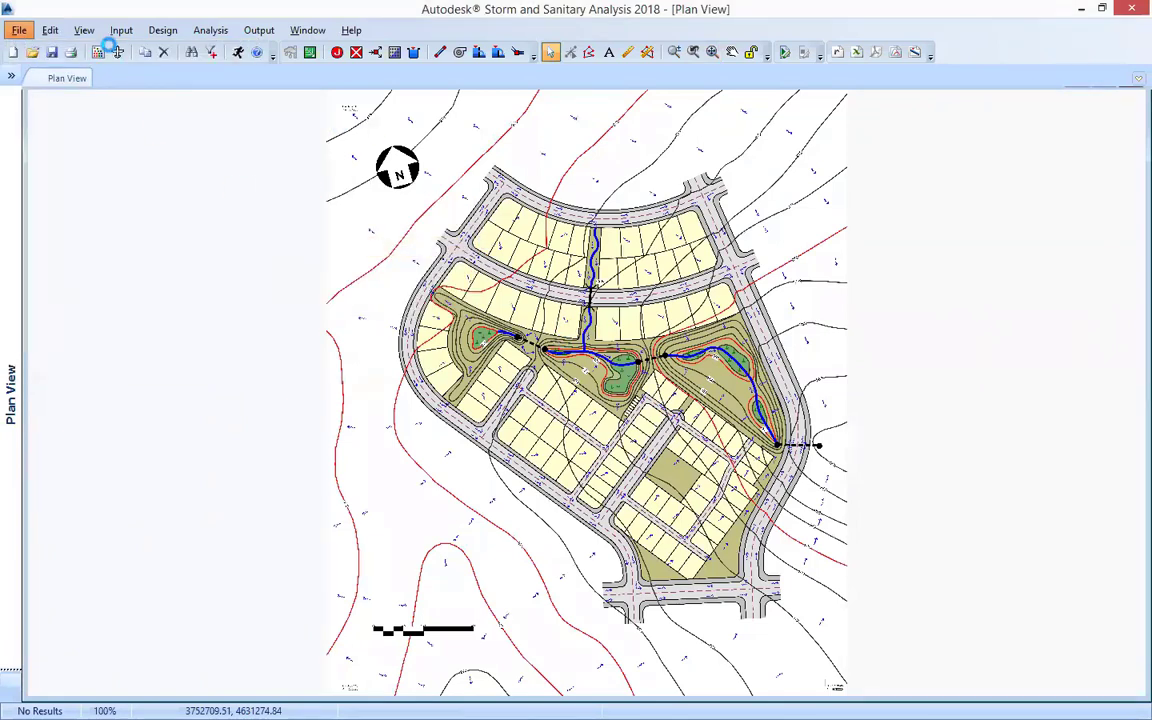
left_click(694, 306)
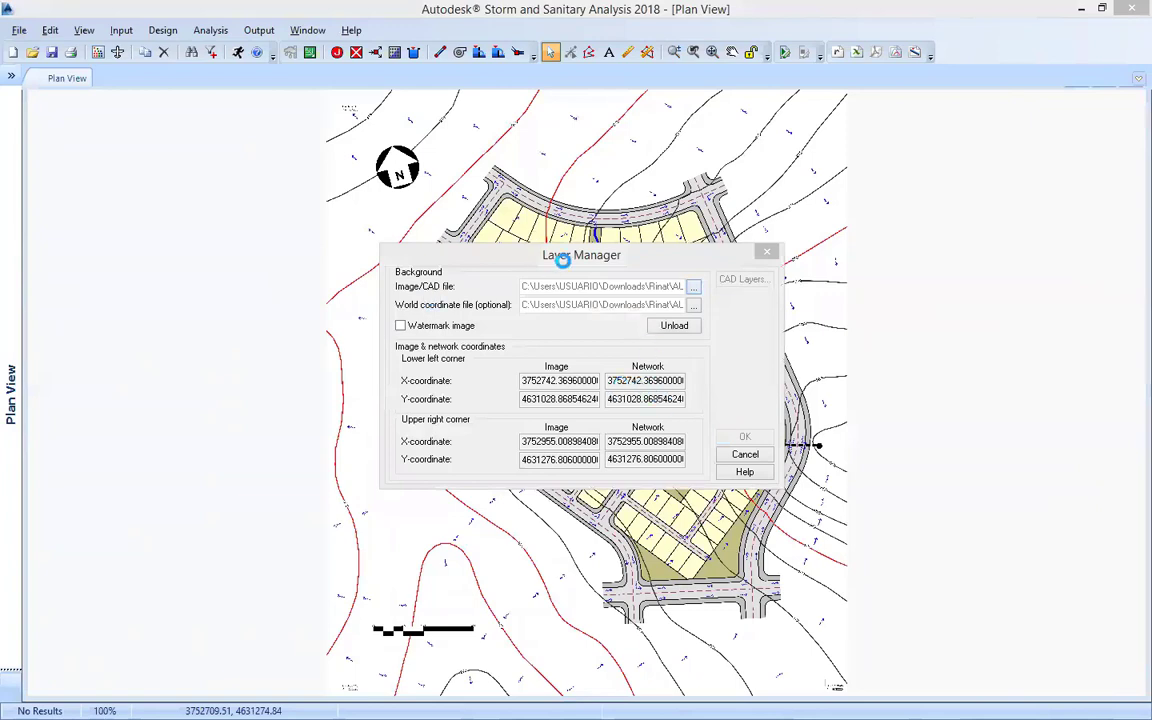
left_click_drag(620, 258, 637, 222)
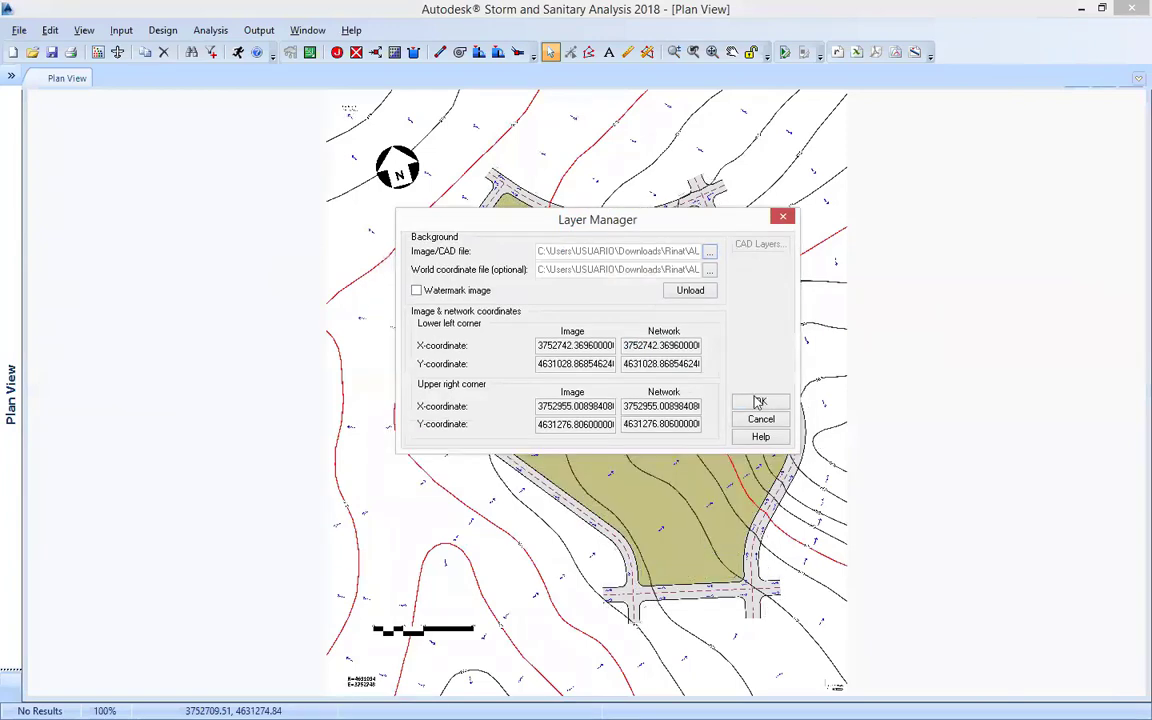
left_click(761, 401)
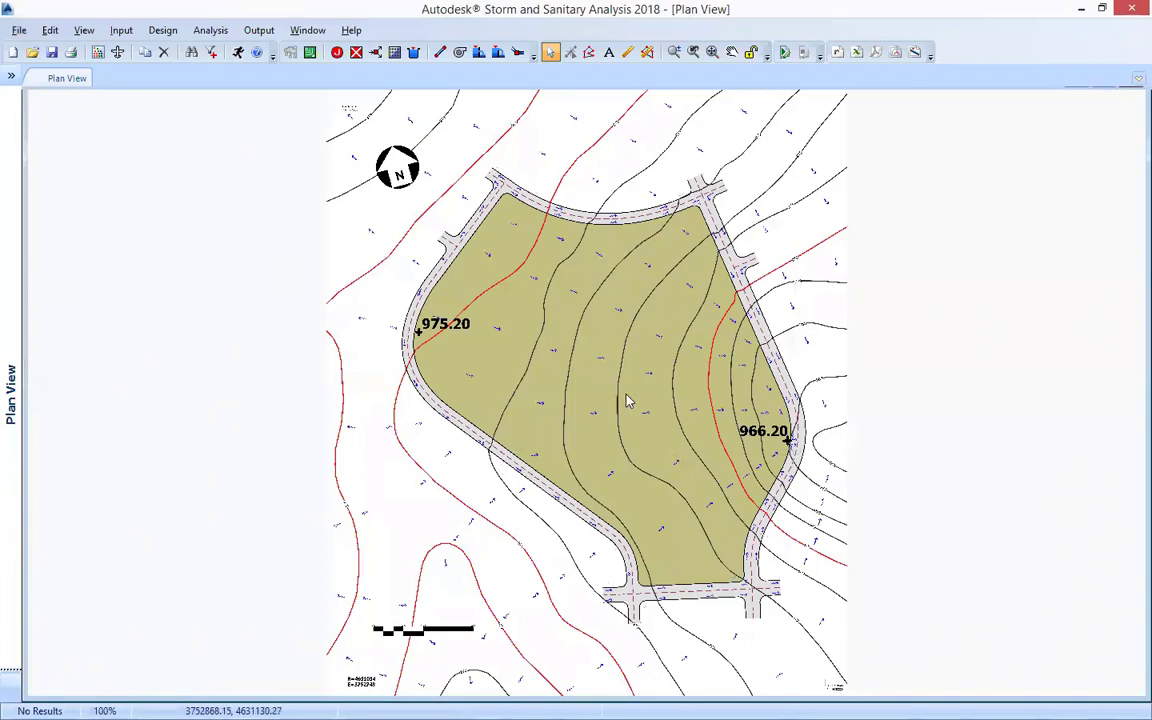
- Compare the cursor coordinates with the N/E coordinate label in the background image's lower-left corner to check its georeferencing
scroll(626, 420, "down", 3)
scroll(403, 592, "up", 6)
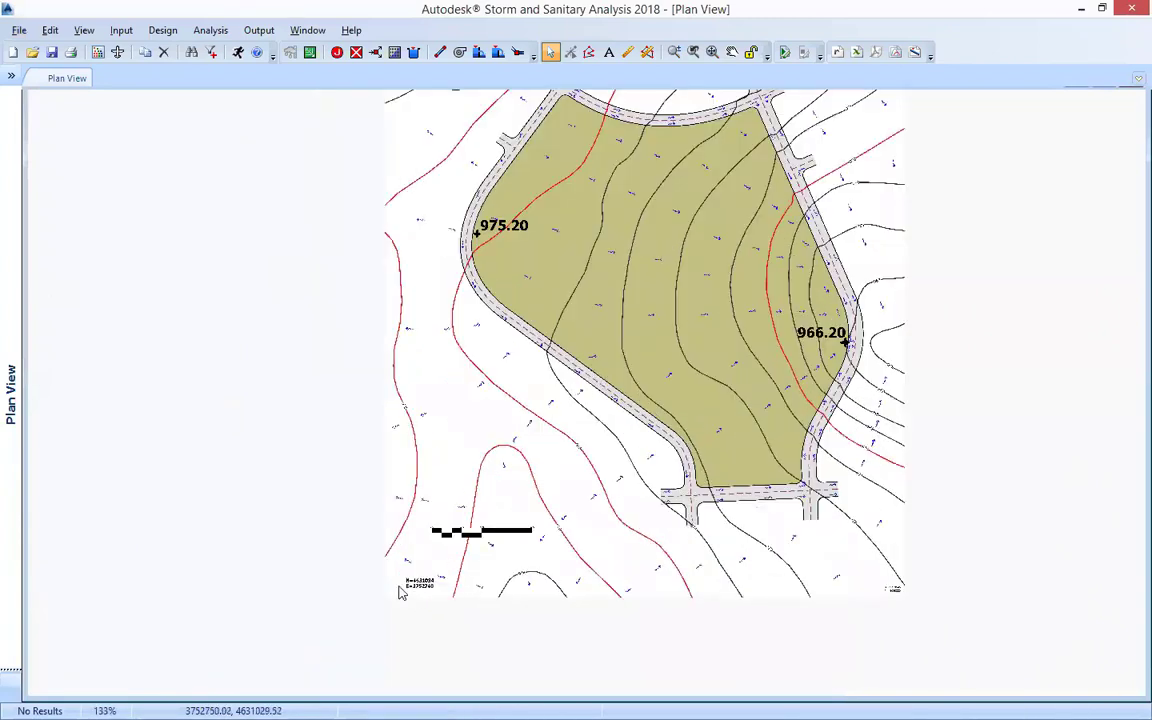
scroll(403, 592, "up", 2)
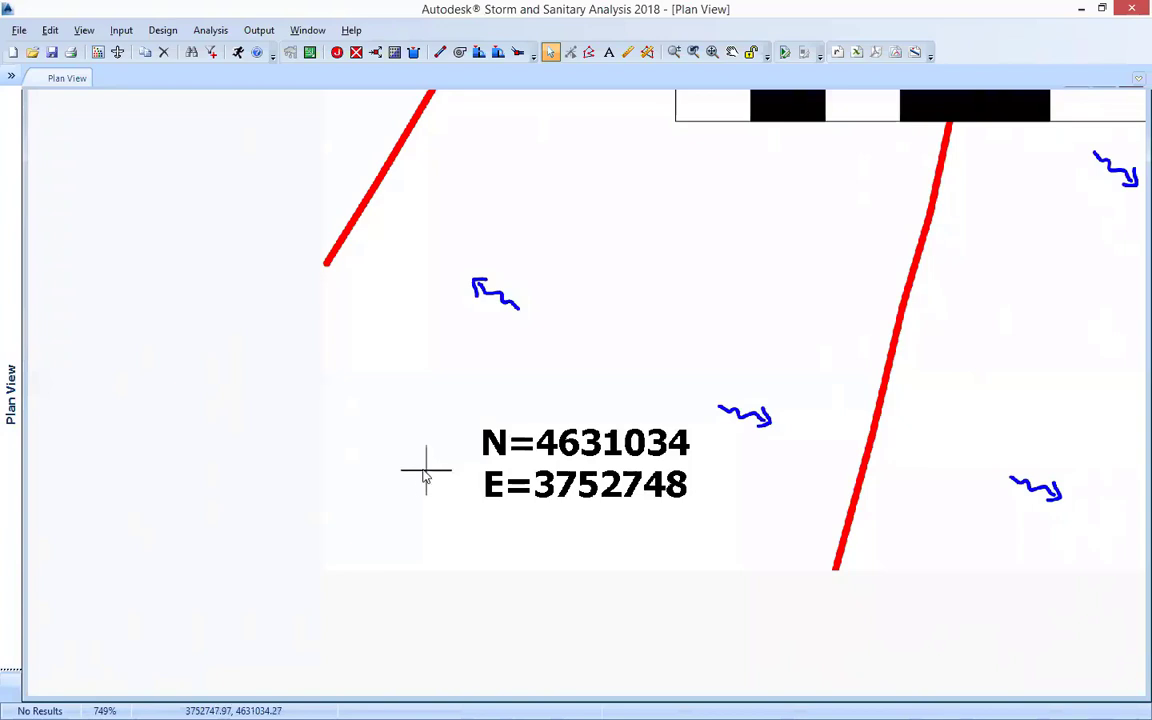
scroll(425, 470, "down", 5)
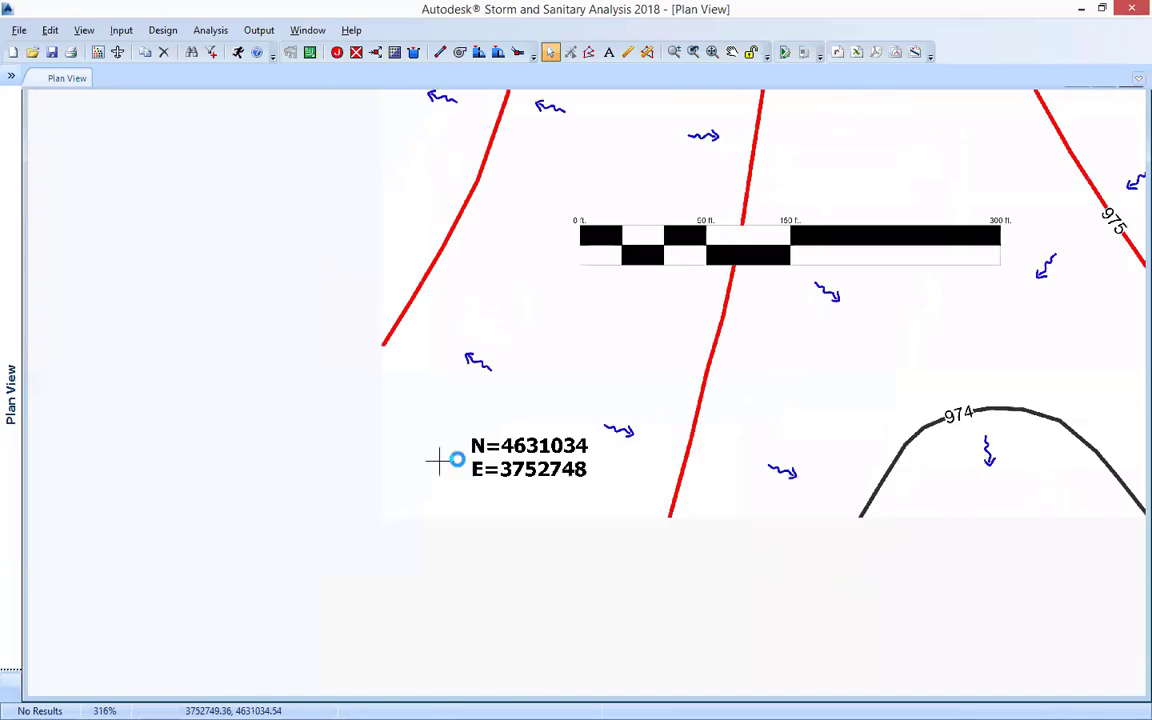
scroll(457, 460, "down", 3)
left_click_drag(704, 296, 481, 509)
left_click_drag(638, 366, 540, 445)
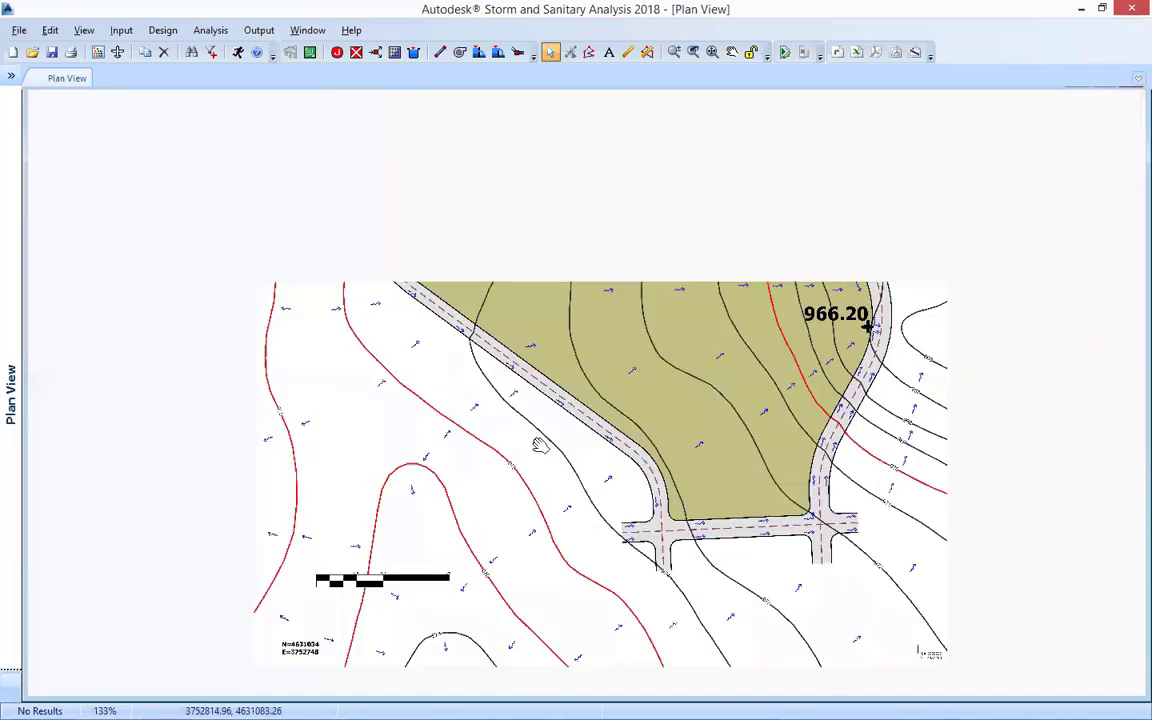
scroll(540, 445, "down", 3)
scroll(563, 417, "down", 1)
scroll(563, 417, "up", 1)
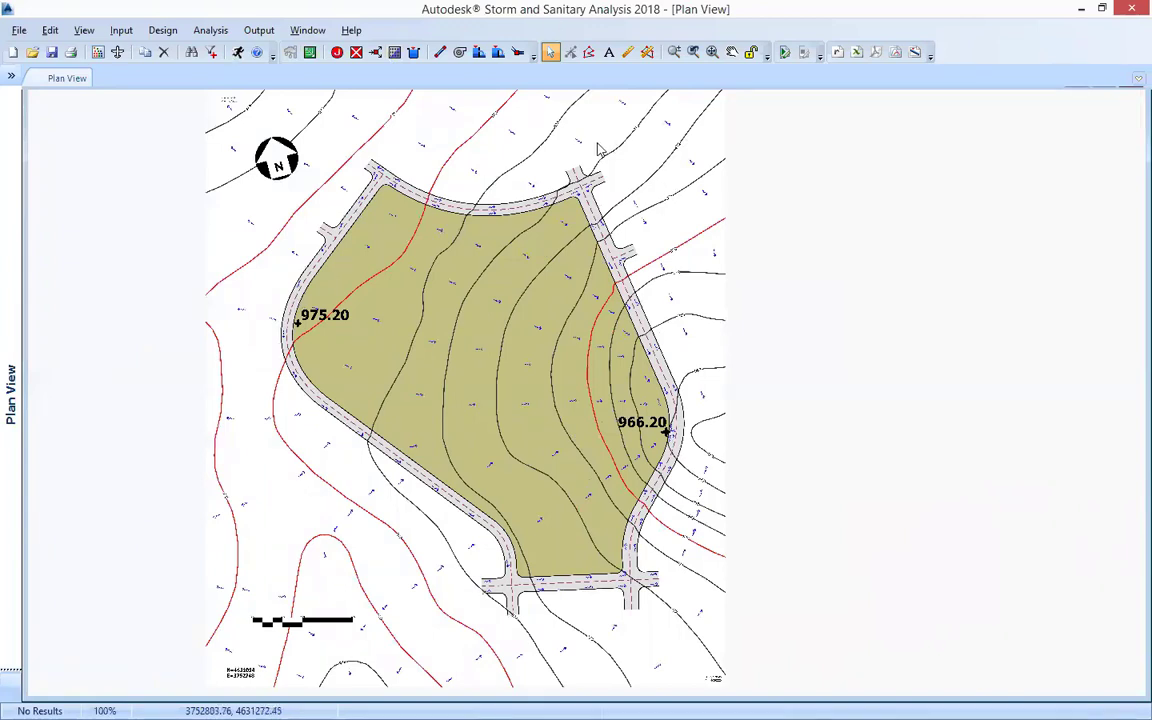
- Set the unit system to US Units in the general project options
left_click(121, 30)
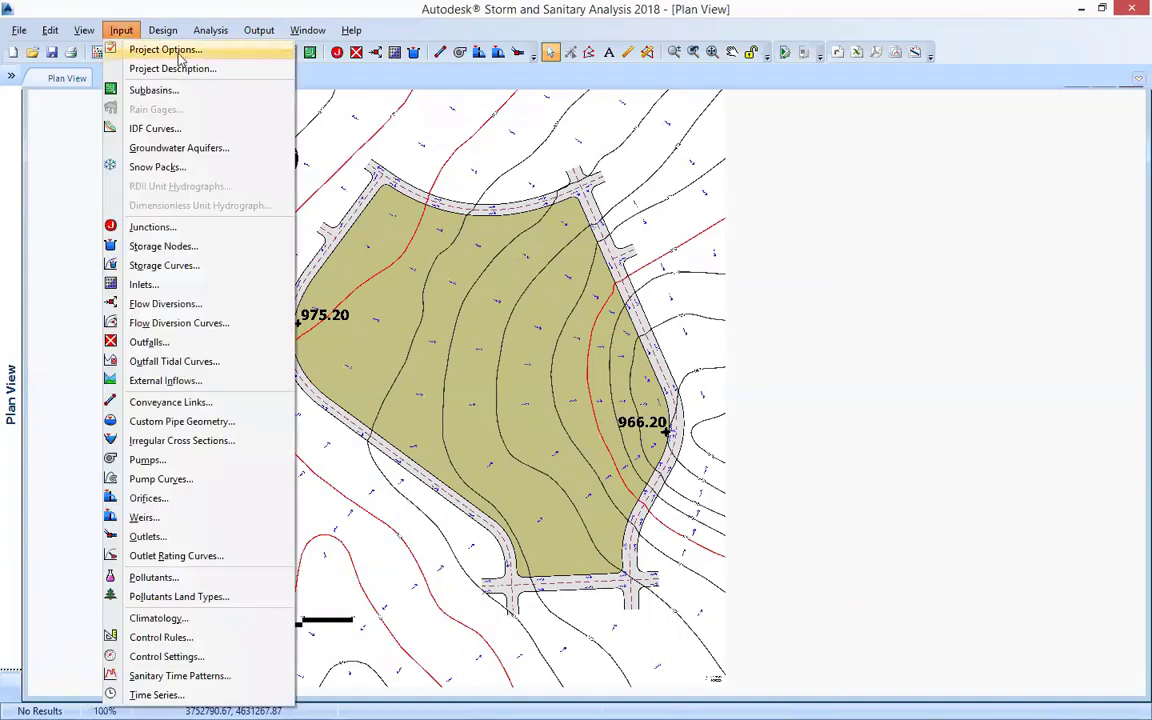
left_click(231, 53)
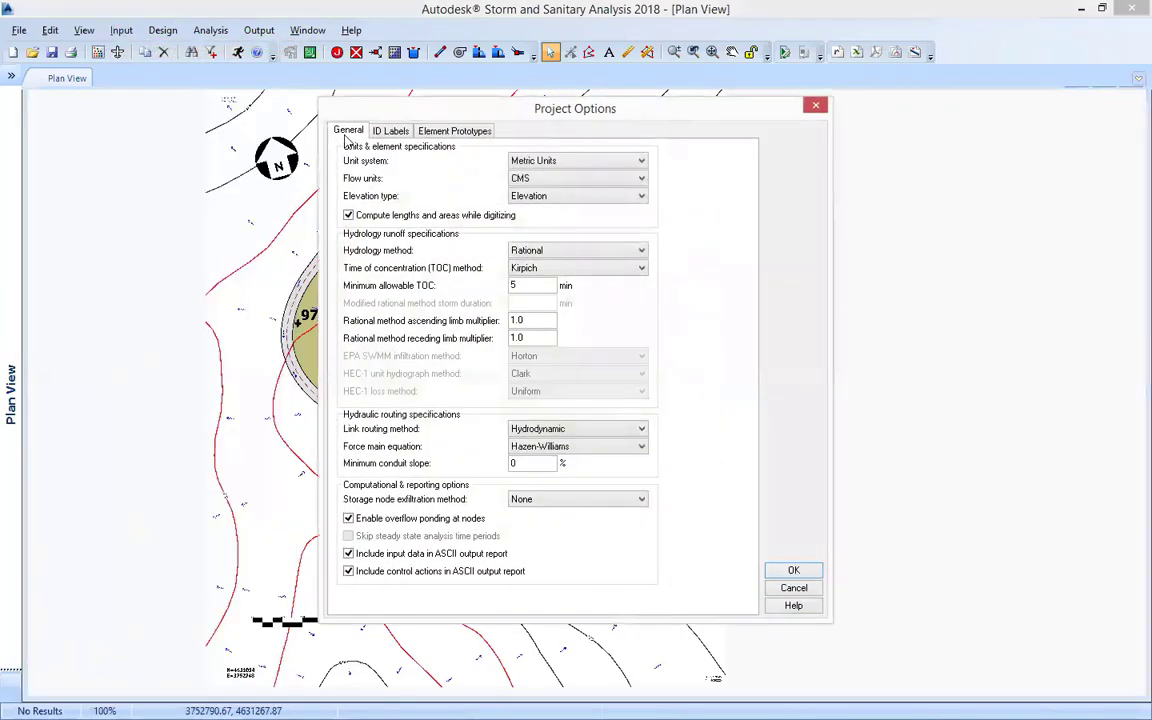
left_click(596, 164)
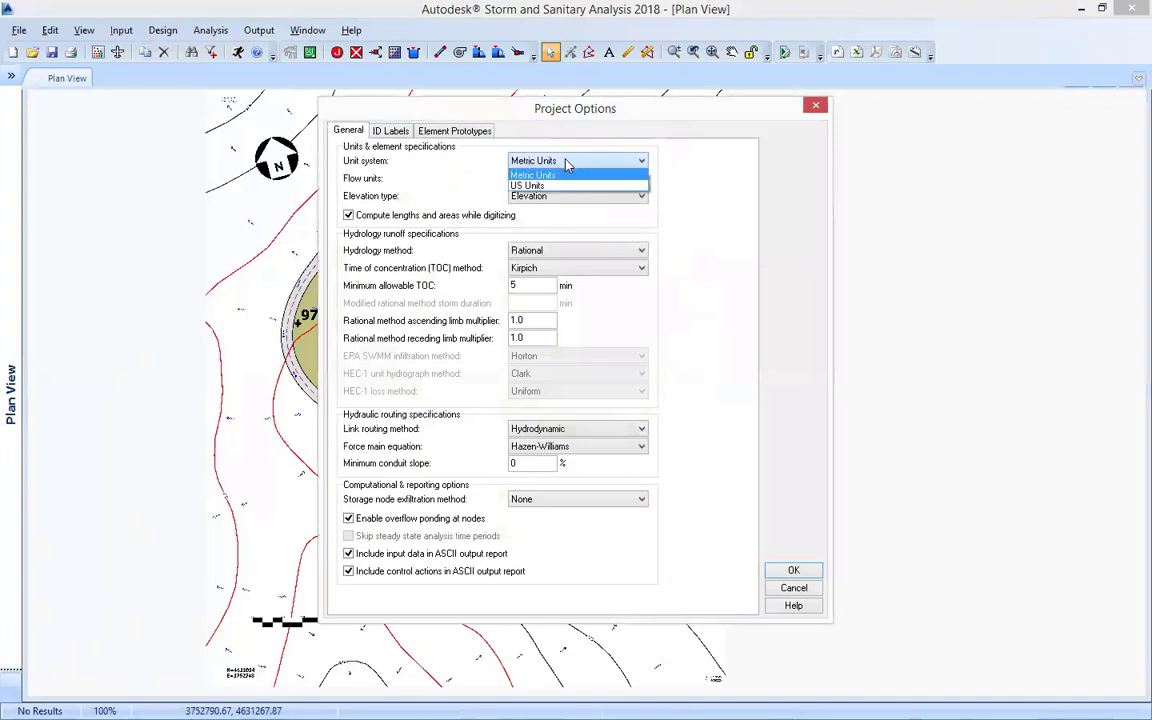
left_click(555, 188)
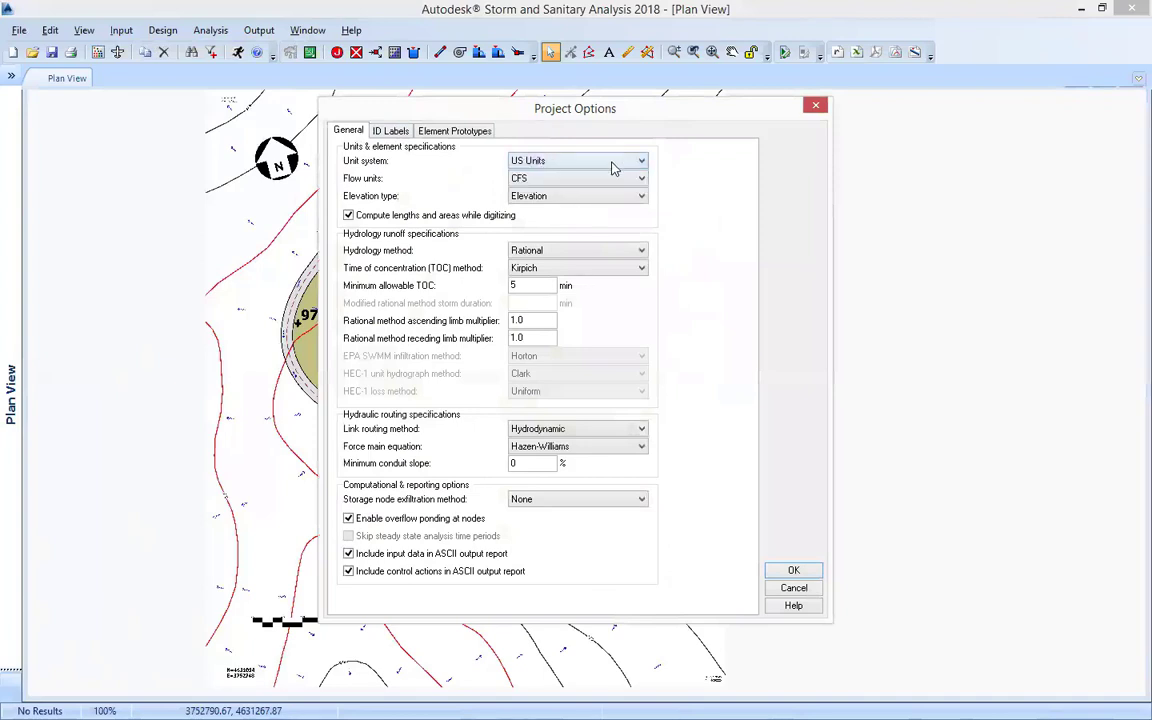
- Set the unit system to Metric Units and the flow units to CMS in the general project options
left_click(574, 163)
left_click(576, 176)
left_click(566, 182)
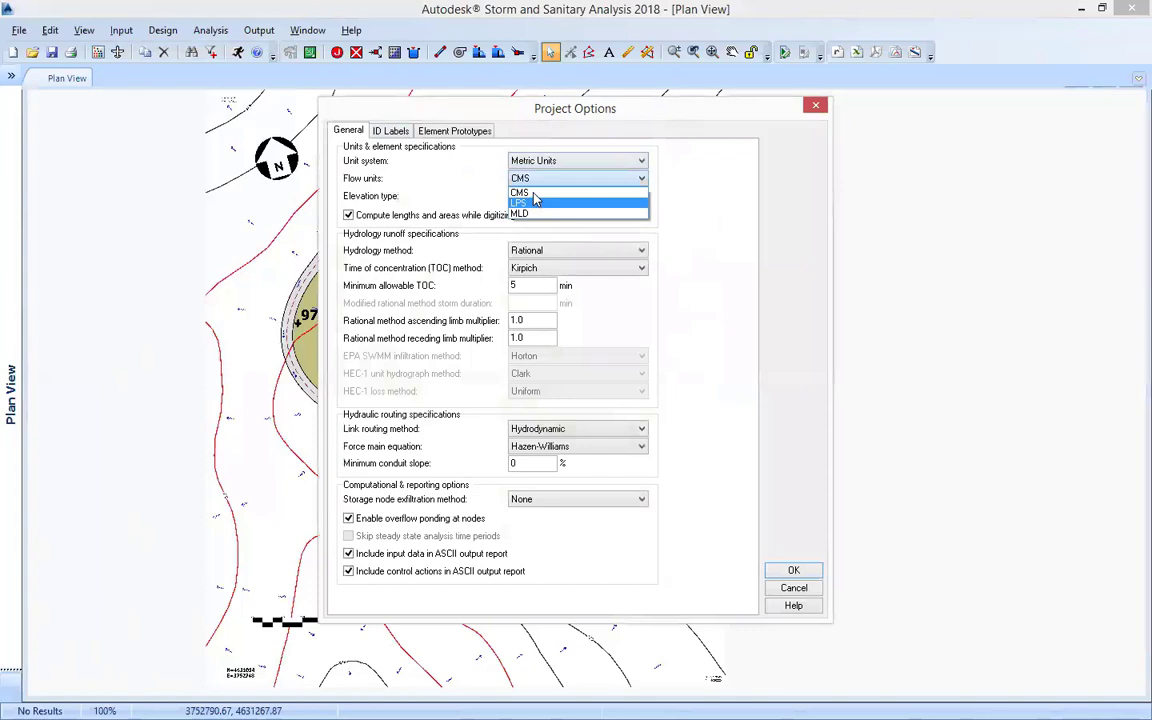
left_click(539, 195)
left_click(541, 179)
left_click(531, 195)
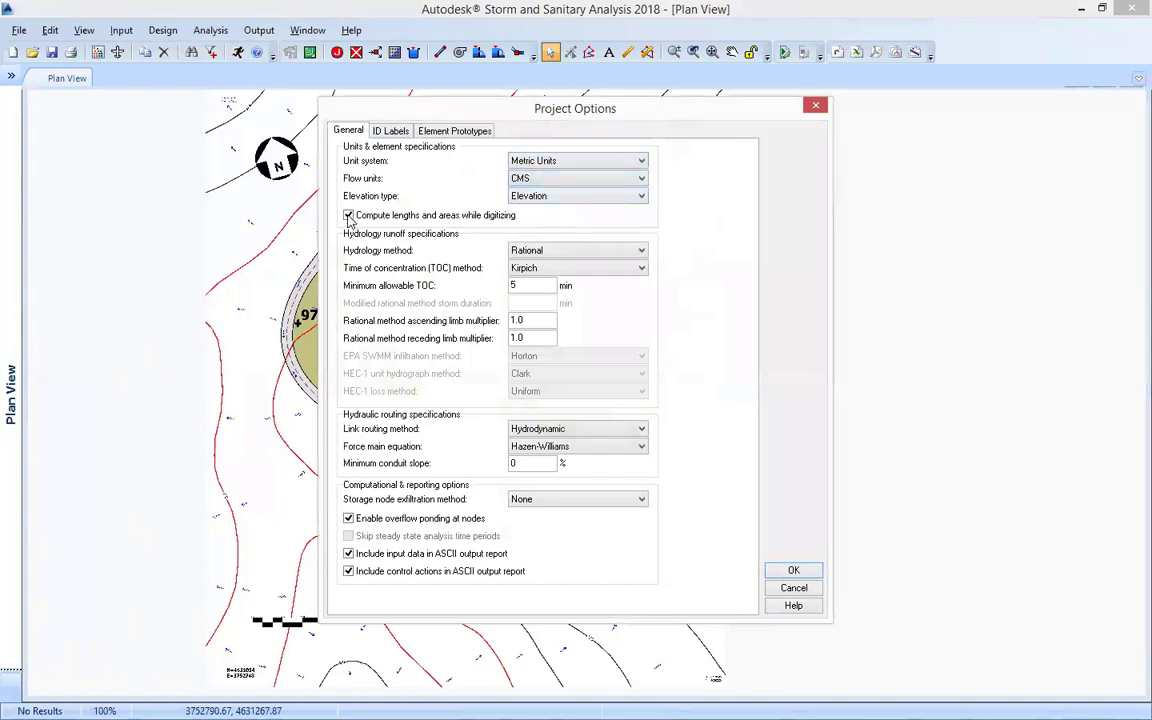
- Turn off computing lengths and areas while digitizing, and apply the project options
left_click_drag(527, 121, 784, 123)
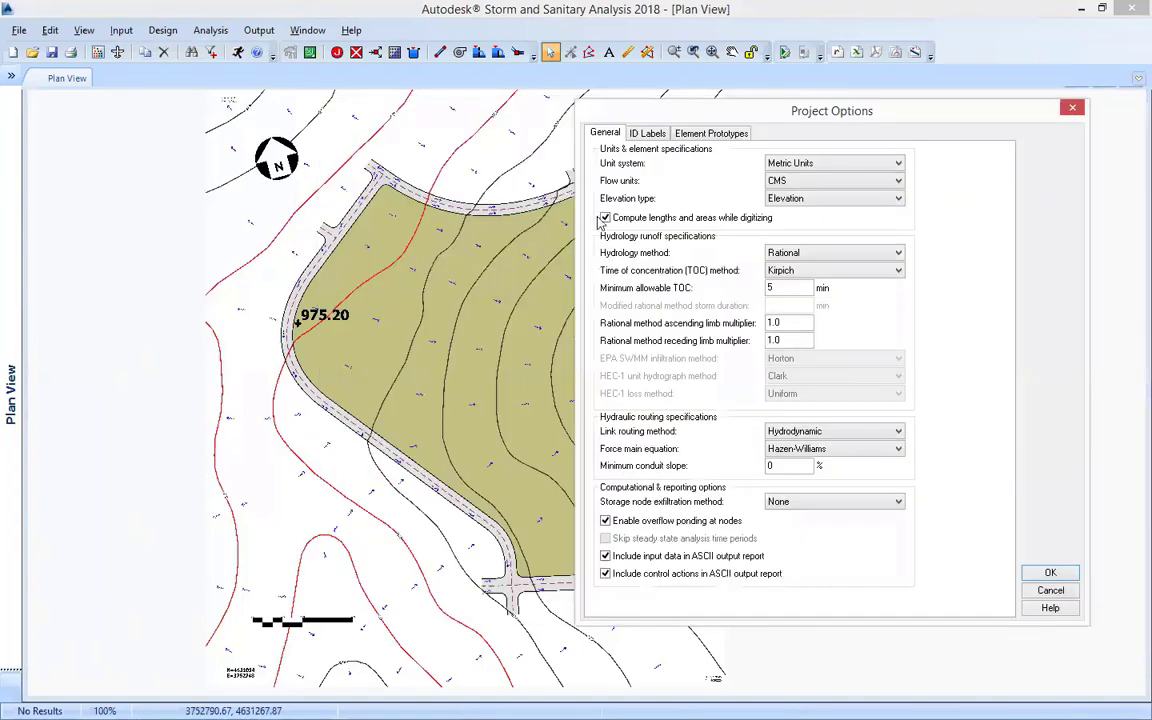
left_click(605, 219)
left_click(606, 219)
left_click(606, 220)
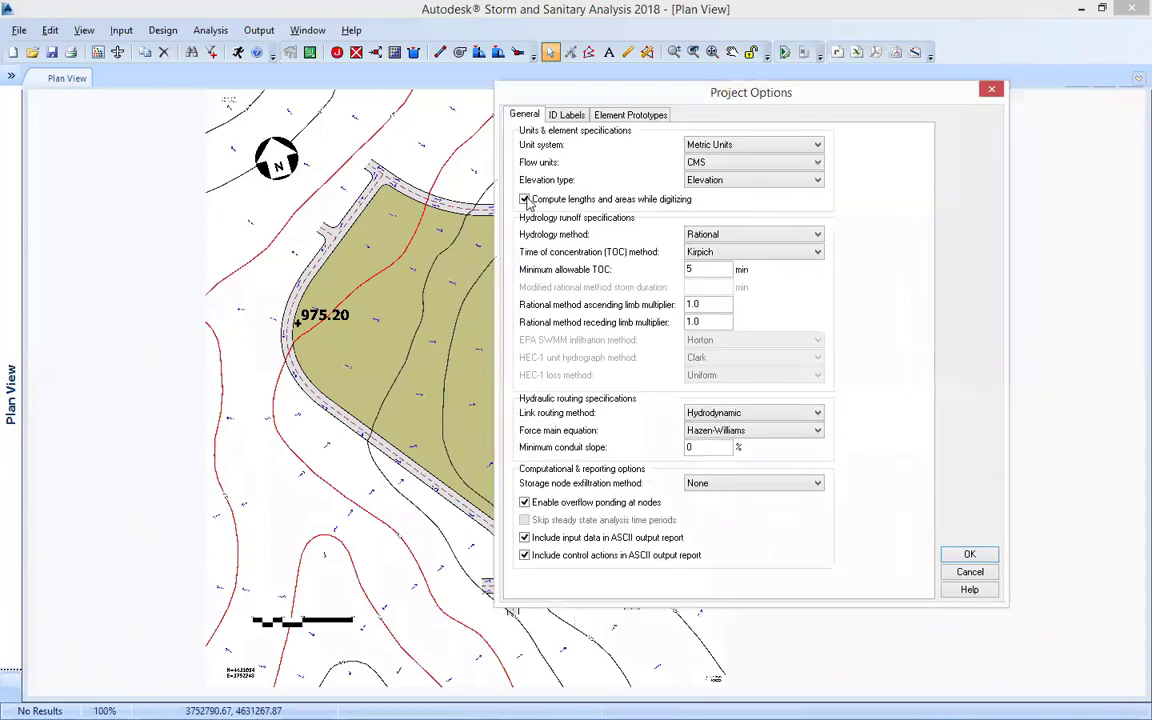
left_click(550, 200)
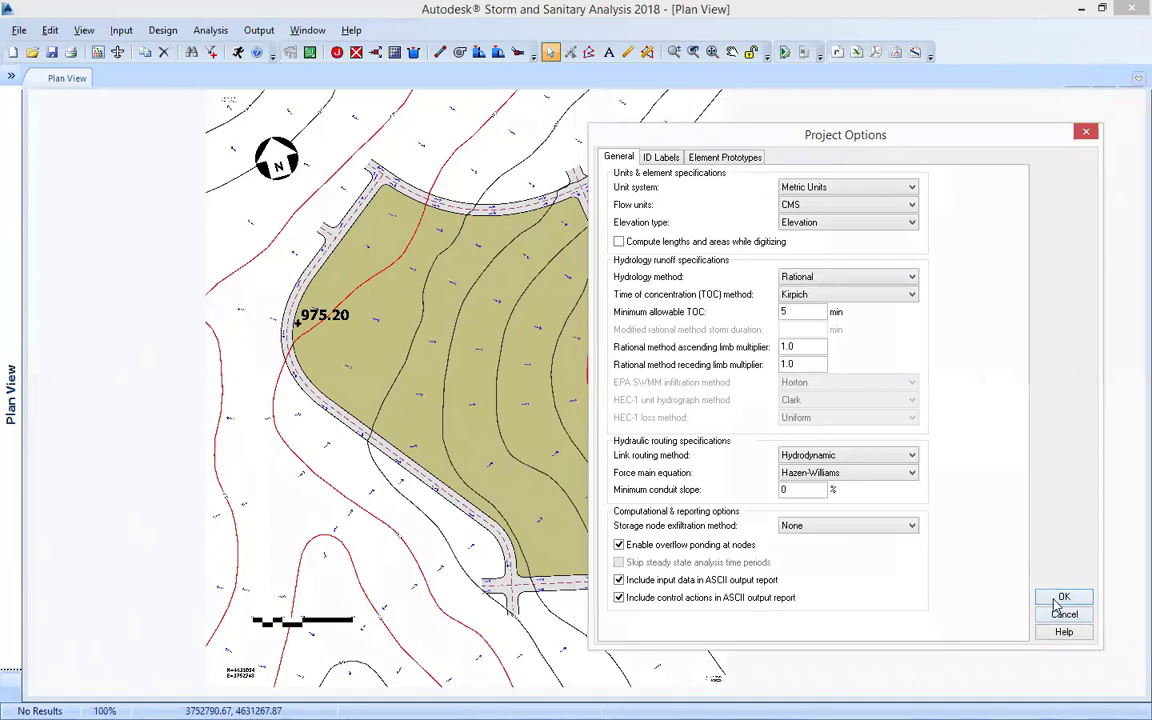
left_click(1062, 598)
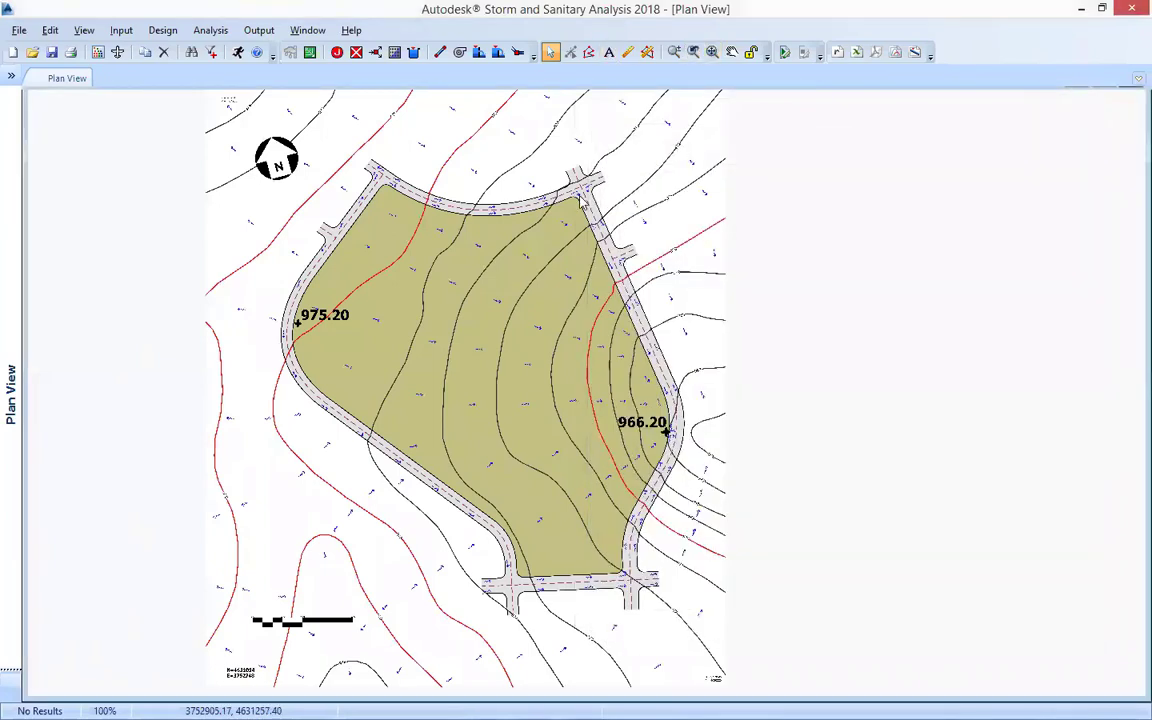
- Measure the road's width across the open end of the northern stub at the site's northeast intersection
scroll(580, 185, "up", 2)
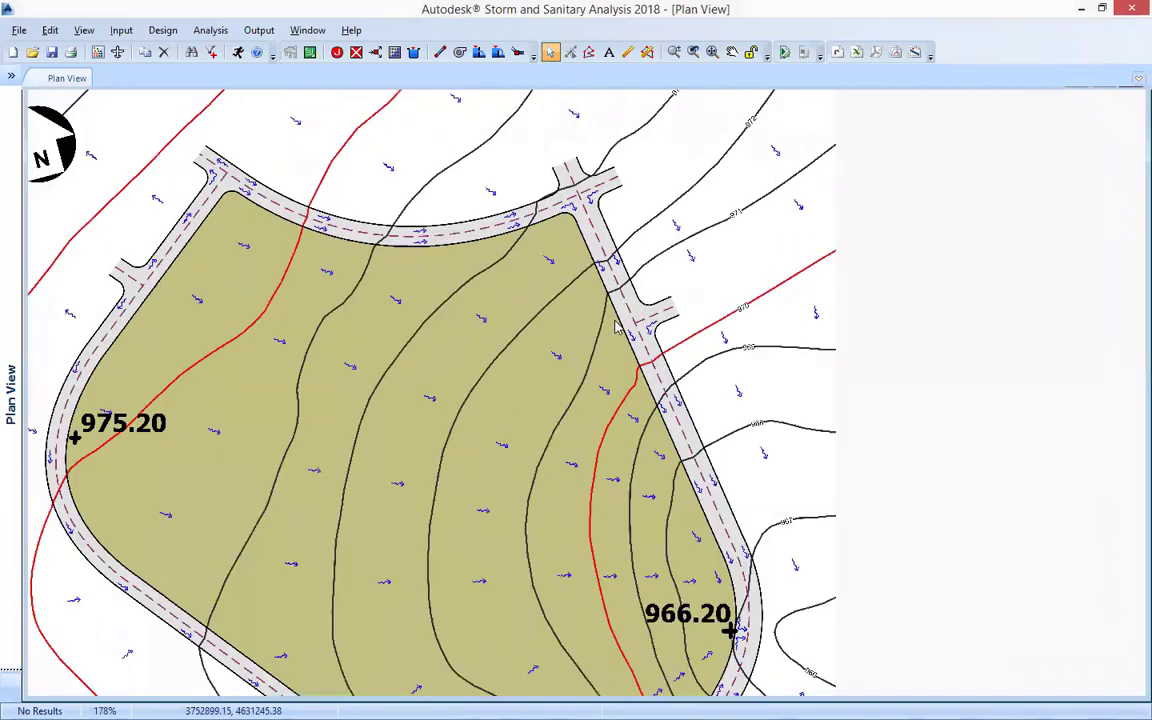
scroll(624, 321, "up", 3)
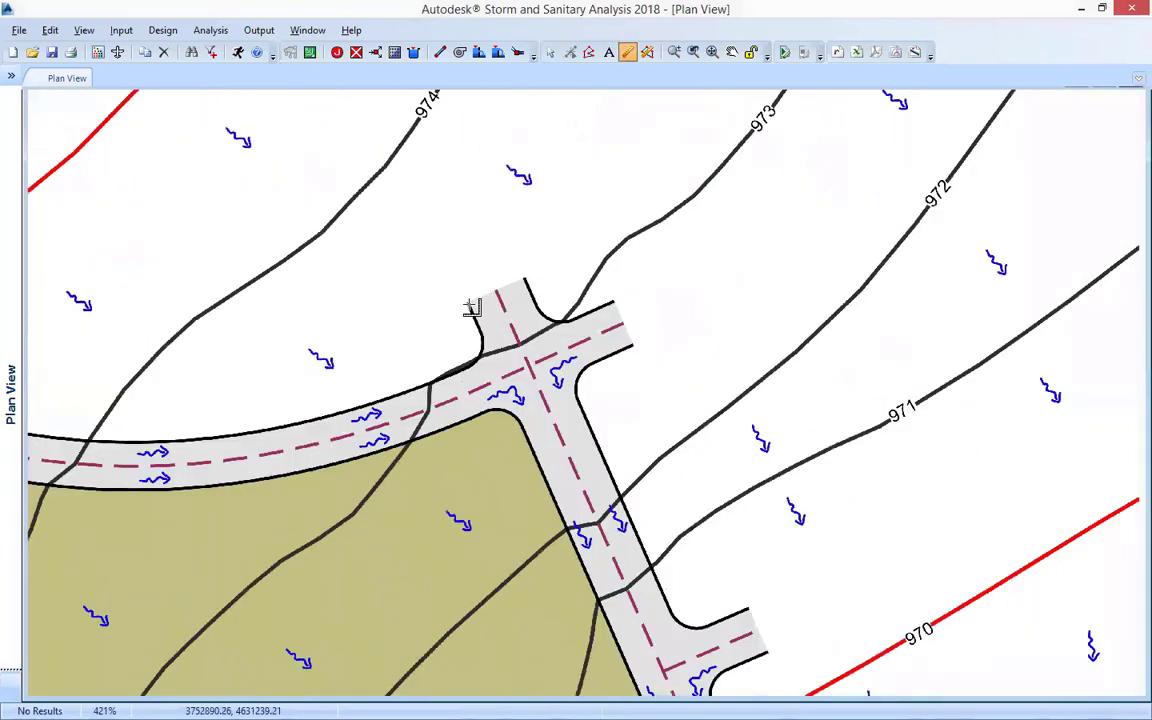
left_click(526, 280)
right_click(510, 293)
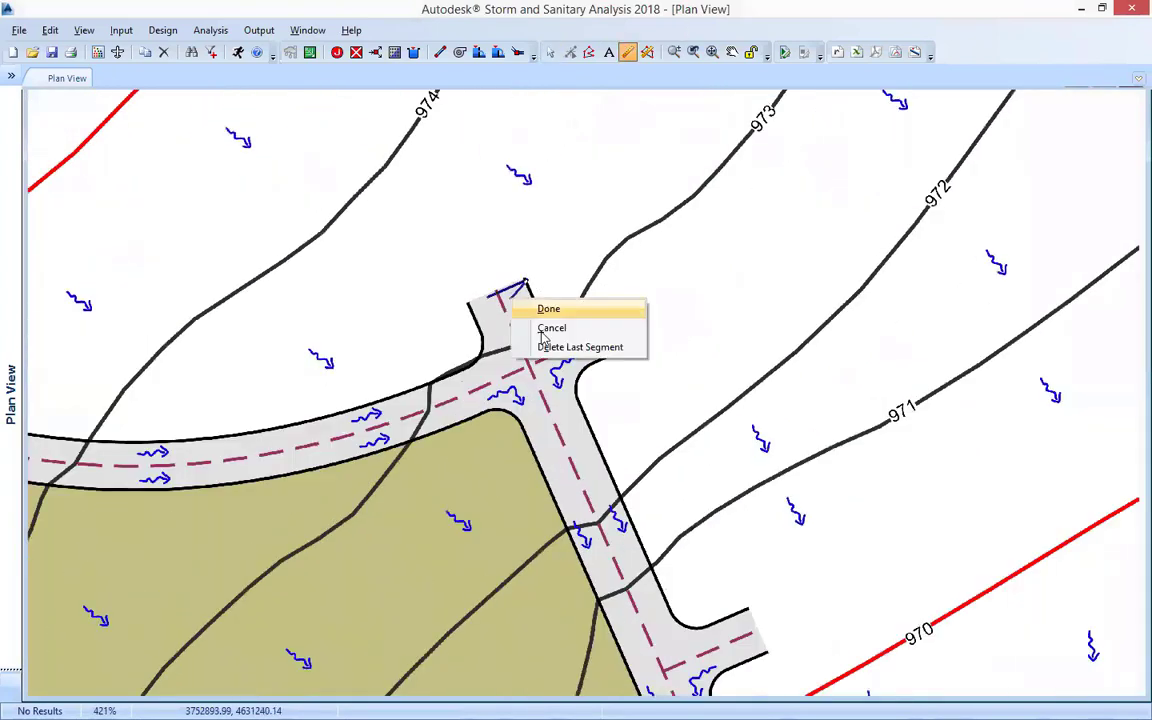
left_click(543, 330)
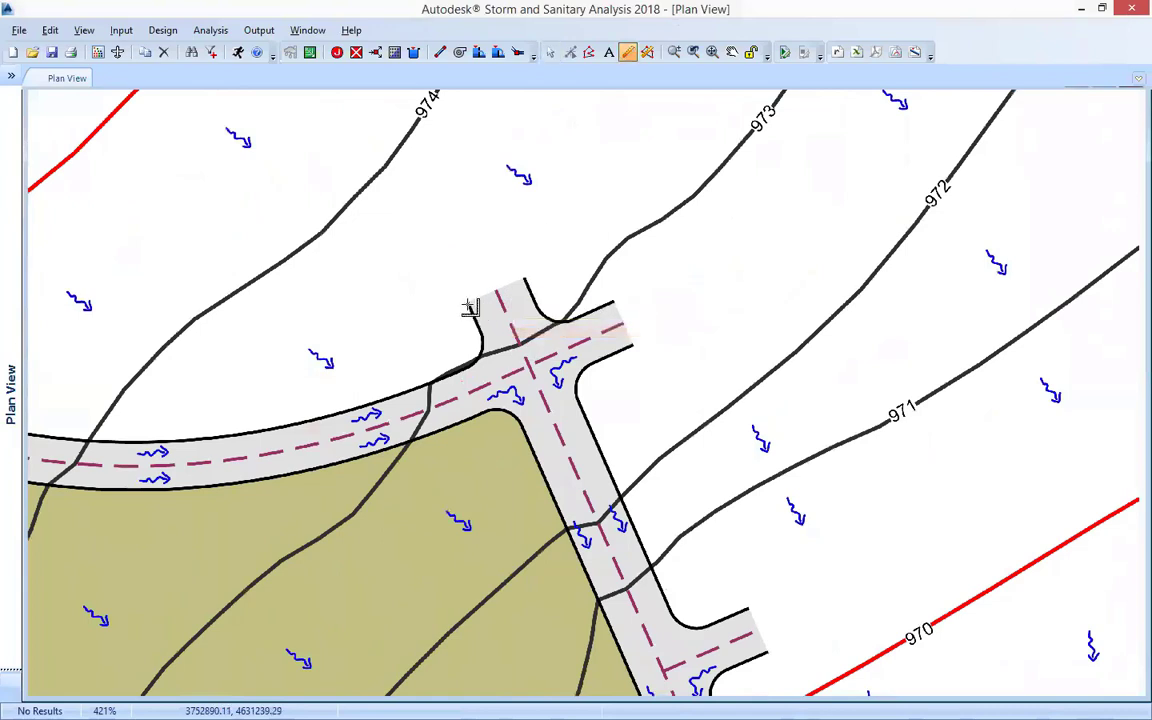
left_click(468, 301)
right_click(524, 280)
left_click(557, 313)
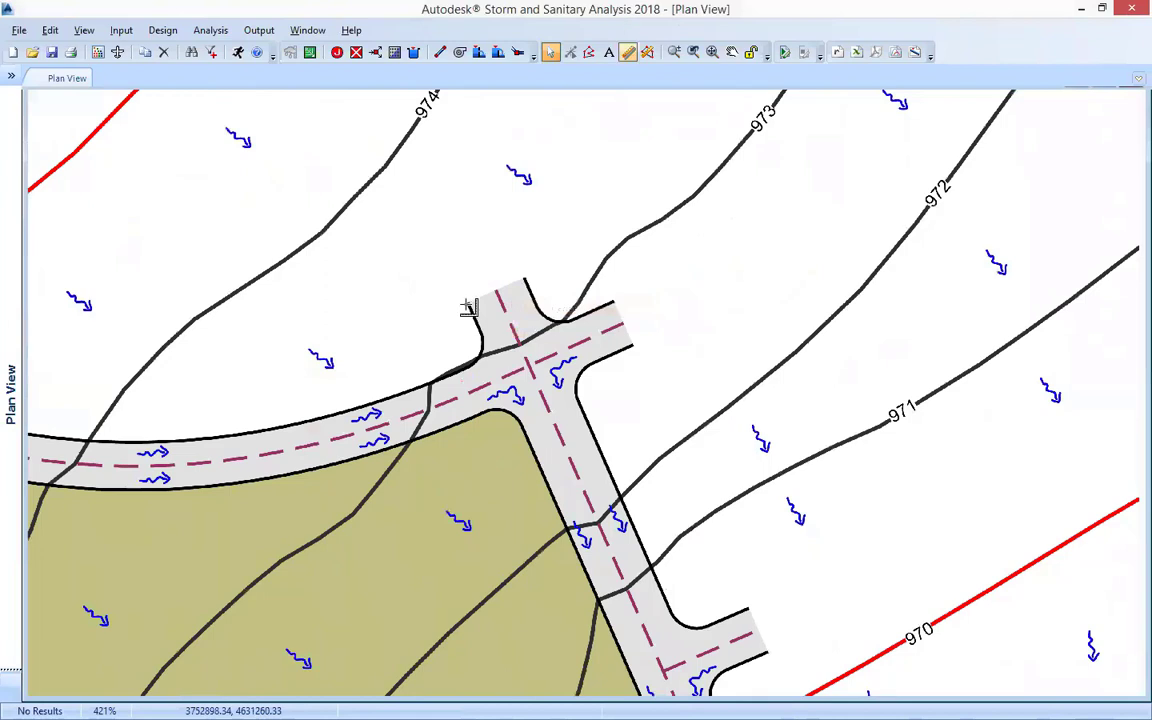
left_click(524, 280)
right_click(524, 280)
left_click(543, 289)
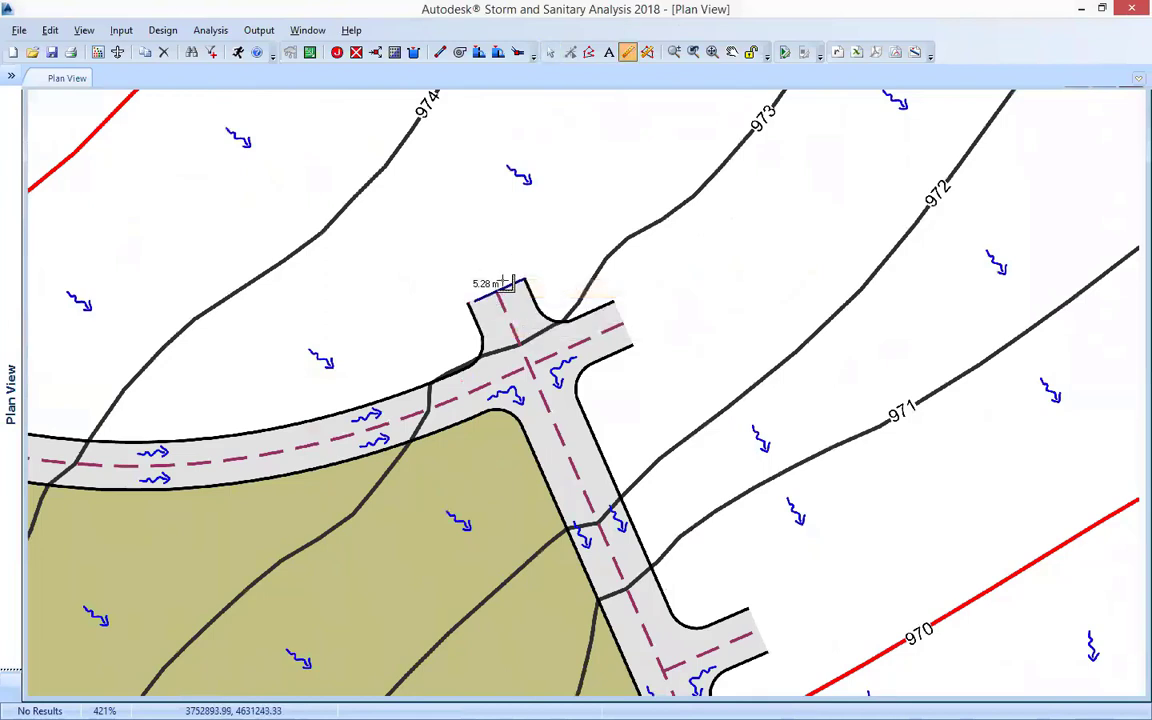
- Review the available hydrology methods in the general project options and choose Rational
left_click(121, 30)
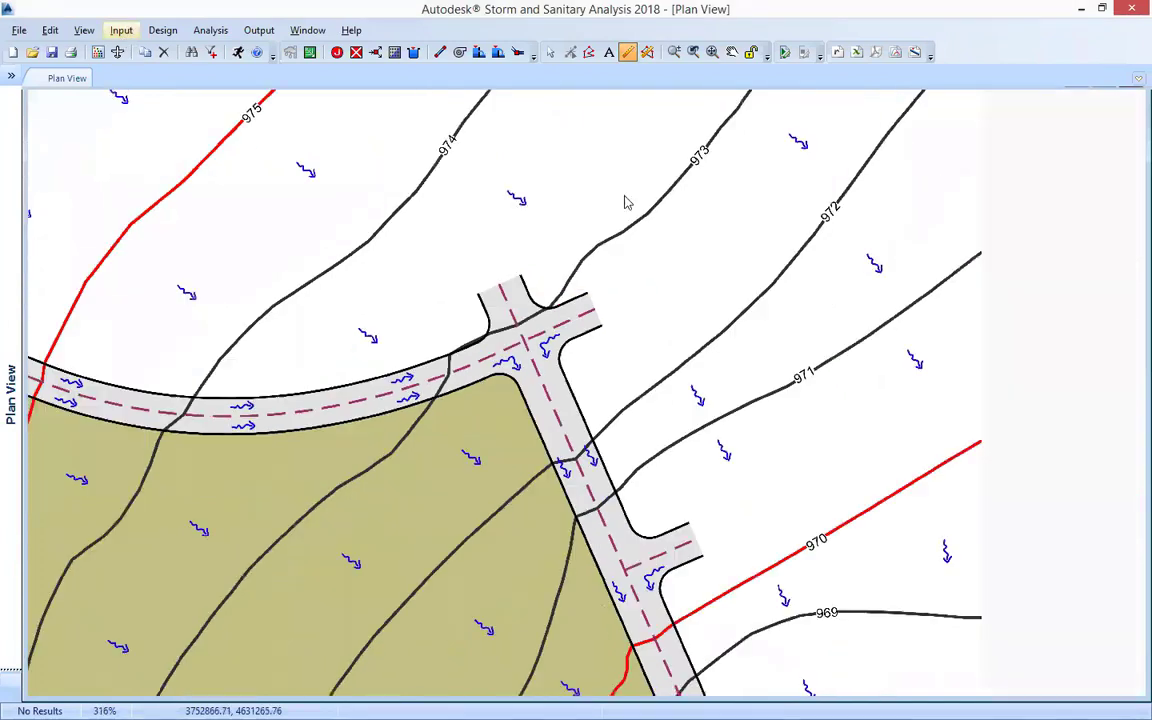
left_click(160, 49)
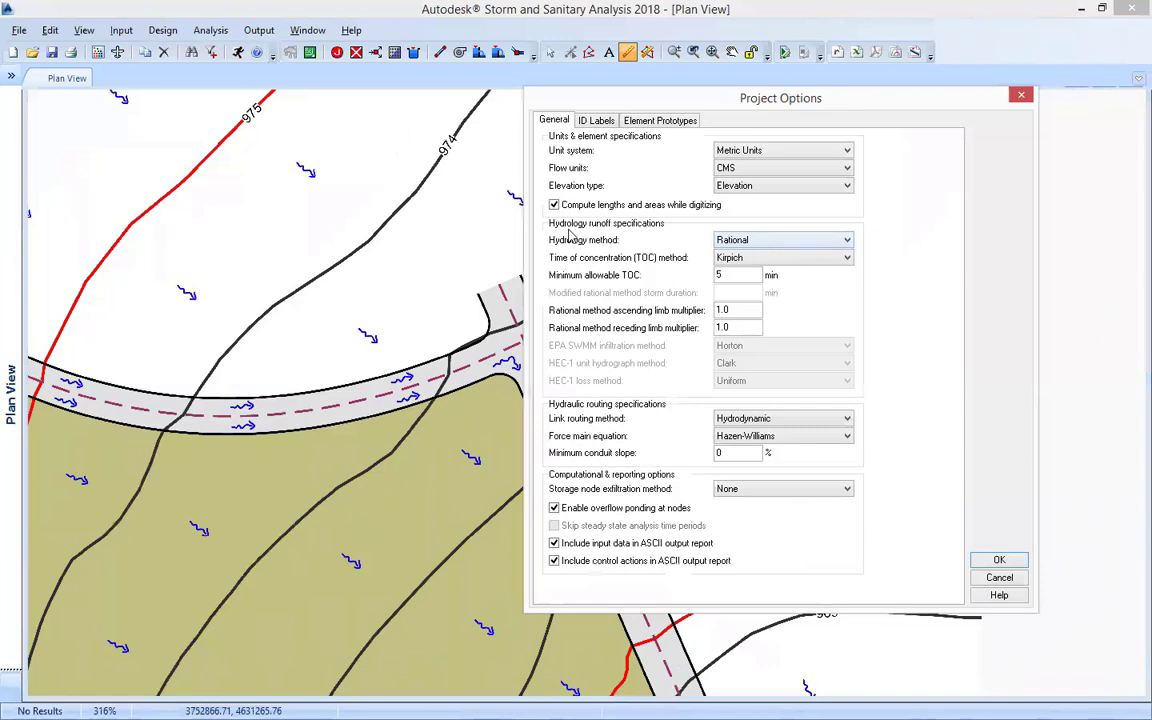
left_click(759, 244)
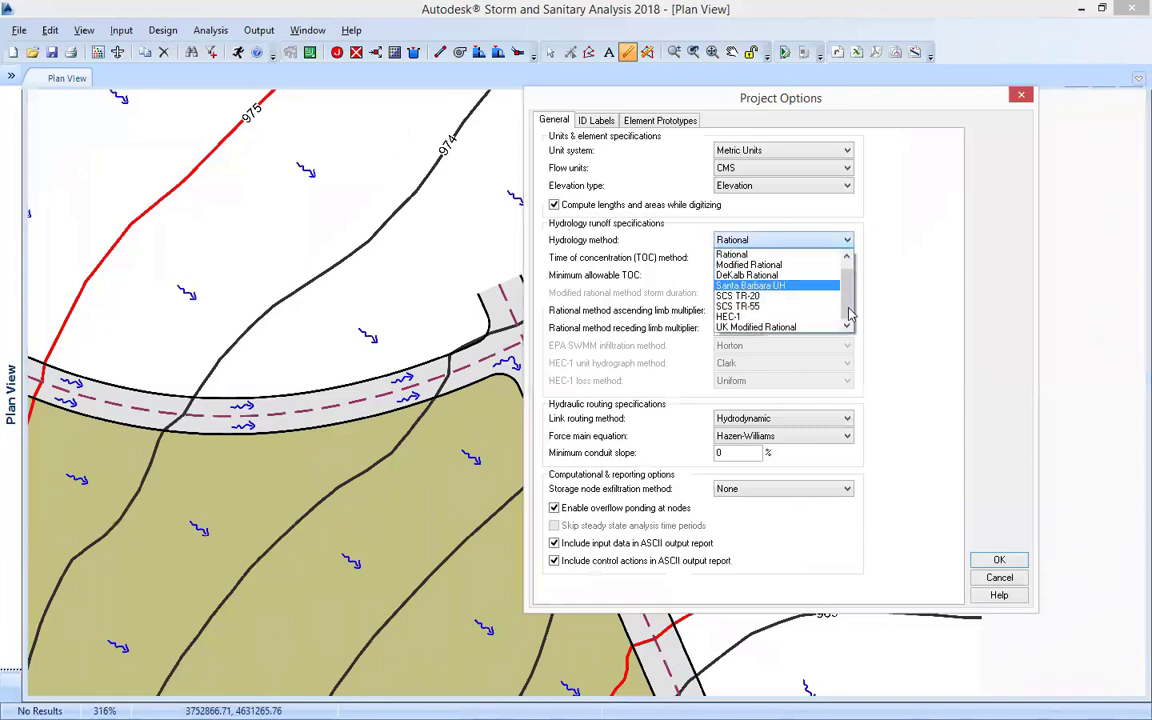
scroll(846, 279, "up", 1)
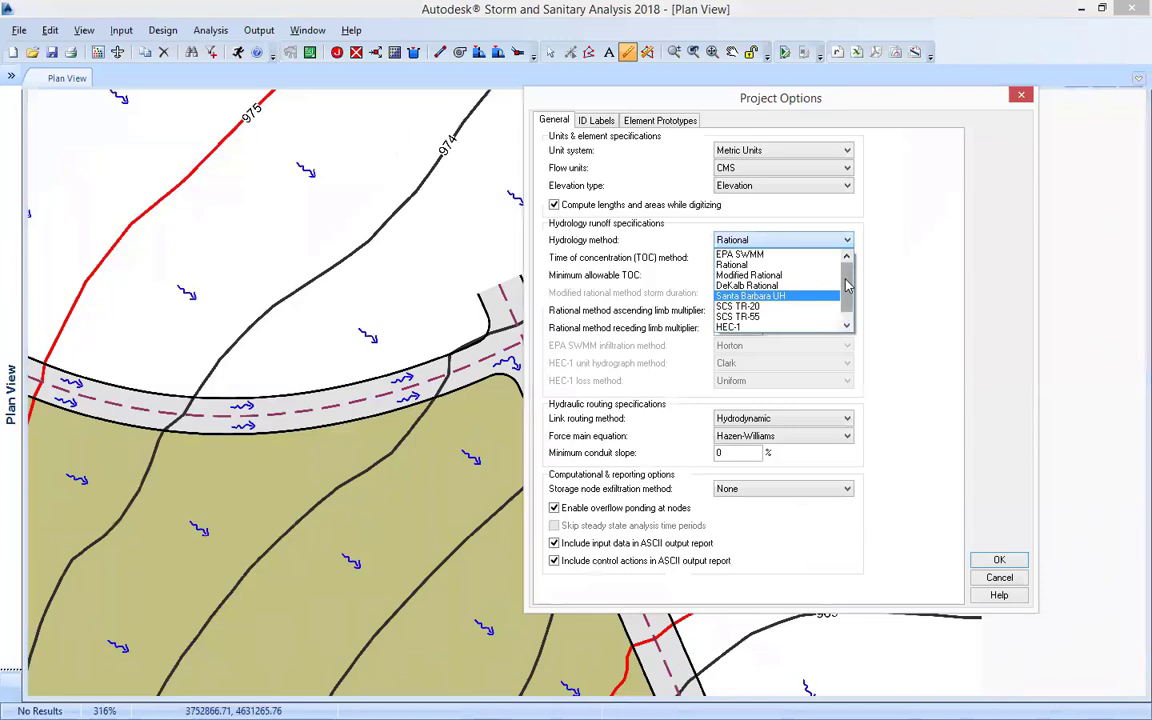
scroll(843, 307, "down", 1)
left_click(760, 254)
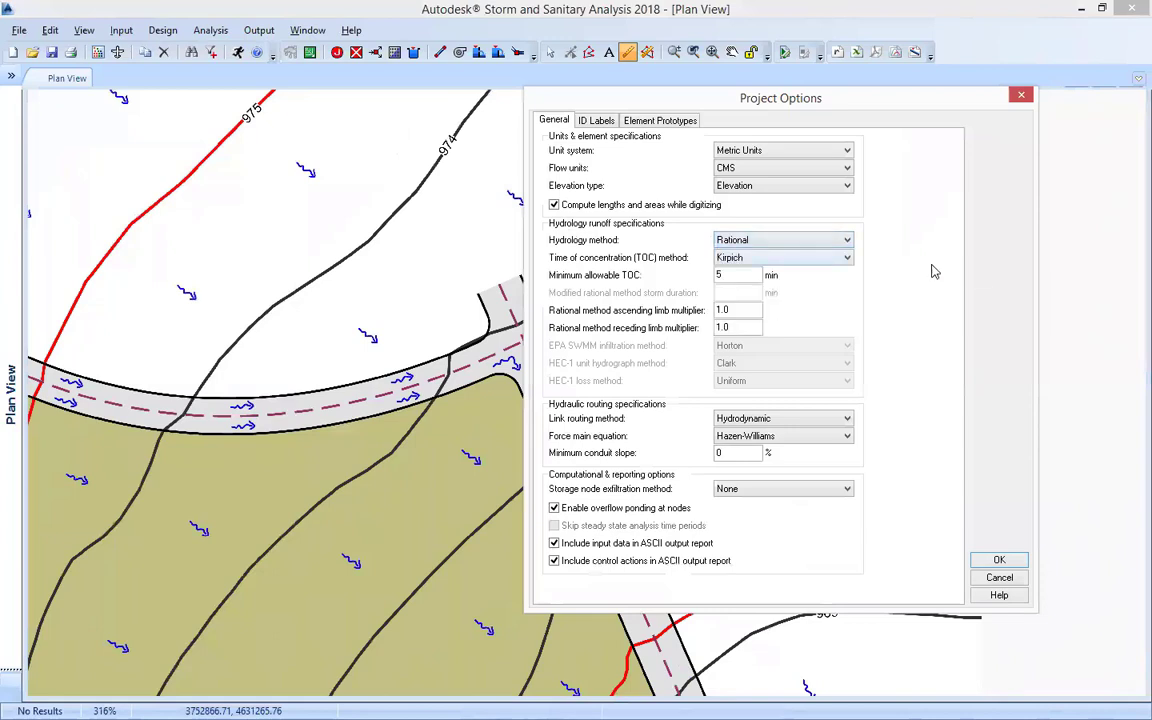
- Review the time of concentration methods and the minimum allowable TOC, keeping Kirpich and 5 min
left_click(794, 261)
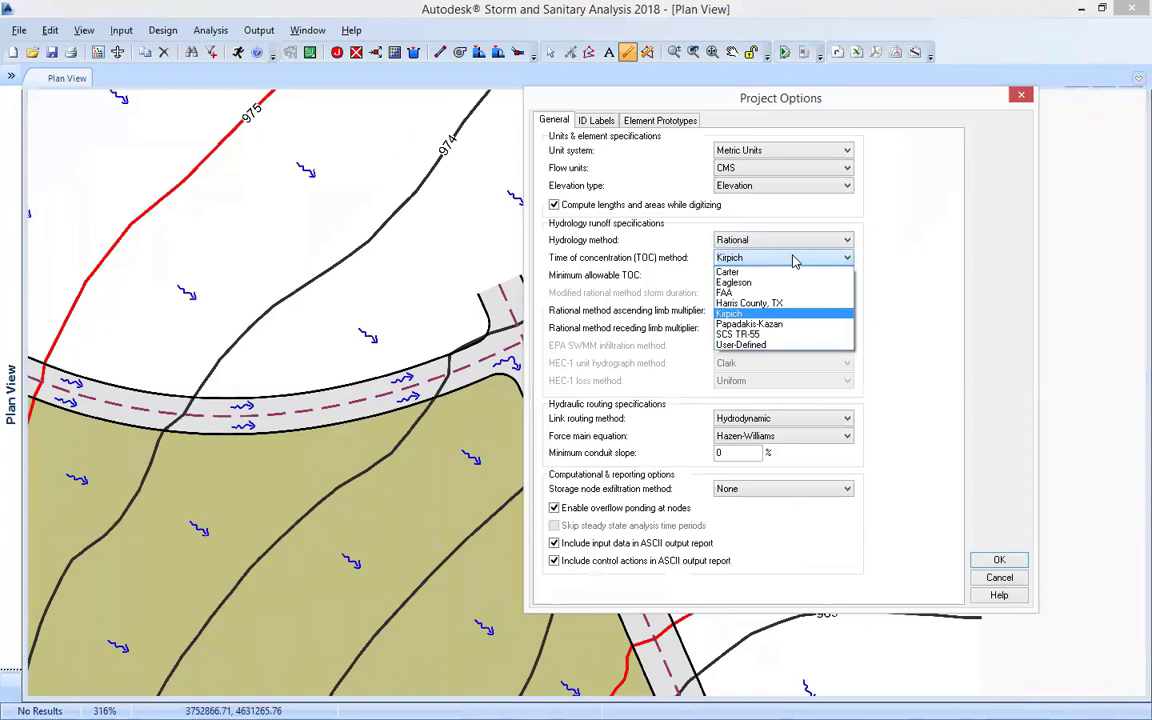
left_click(797, 261)
left_click_drag(712, 276, 741, 290)
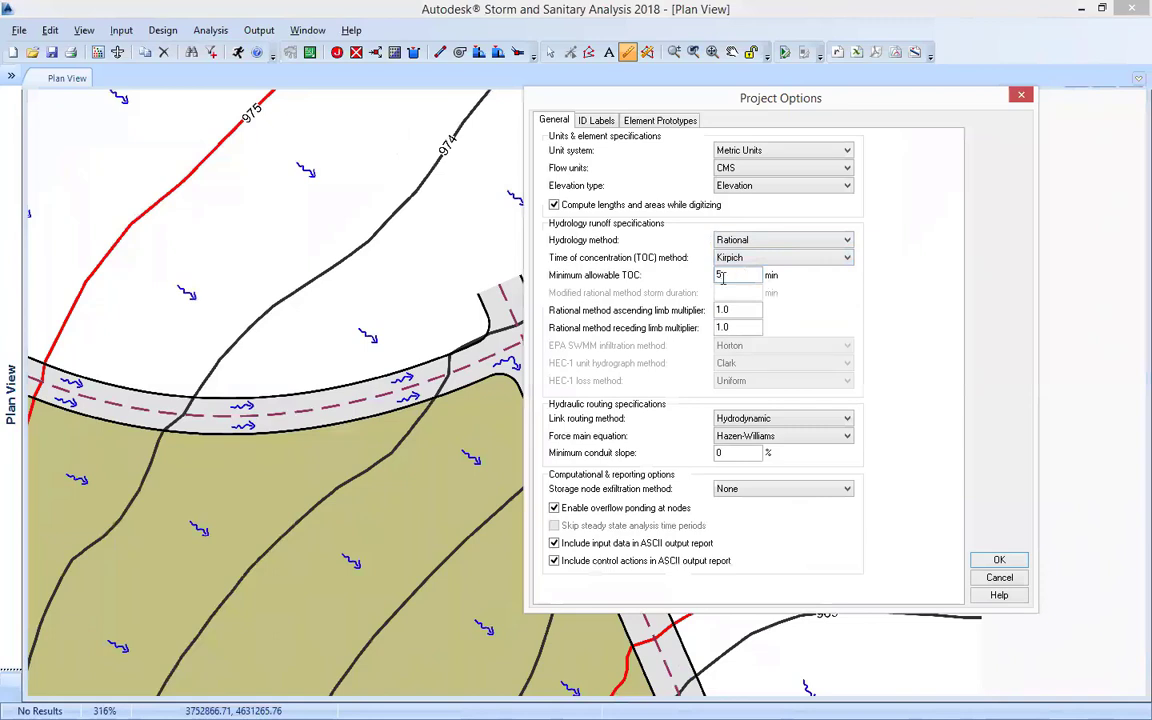
left_click(995, 561)
- Review the ID label prefixes for the element types, including subbasin, inlet and outlet
left_click(613, 126)
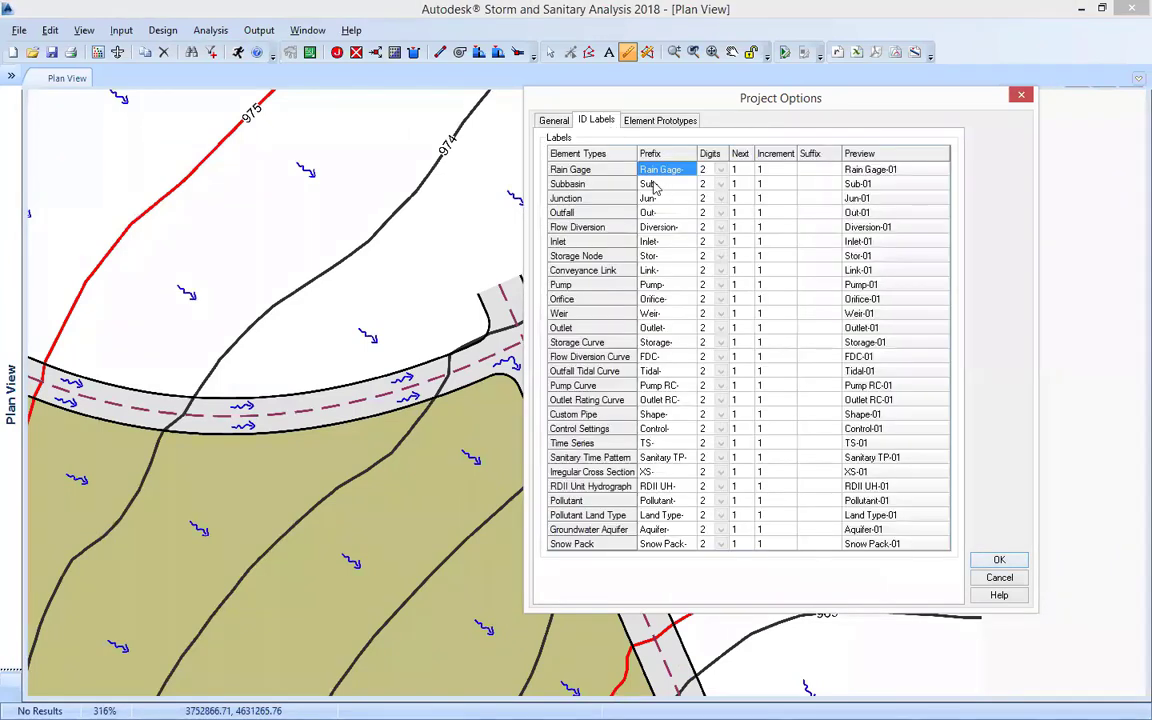
left_click(652, 328)
left_click(656, 186)
left_click(656, 186)
left_click(612, 245)
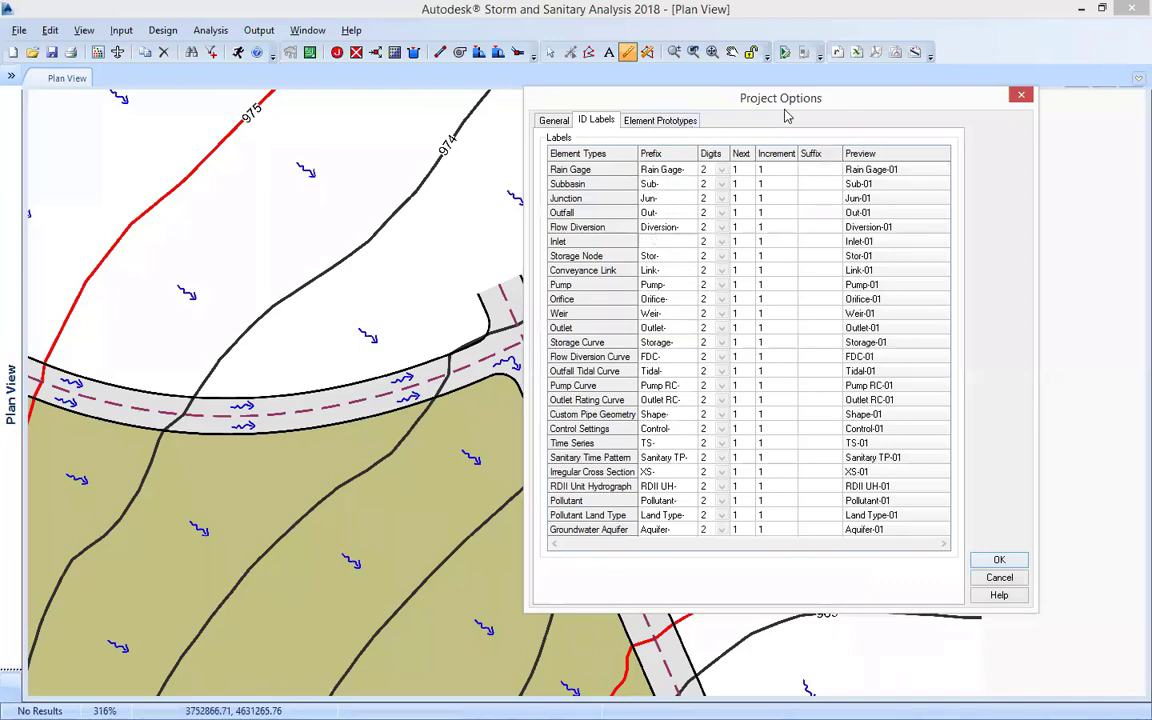
- Choose ha as the subbasin area unit in the default element prototypes
left_click(660, 120)
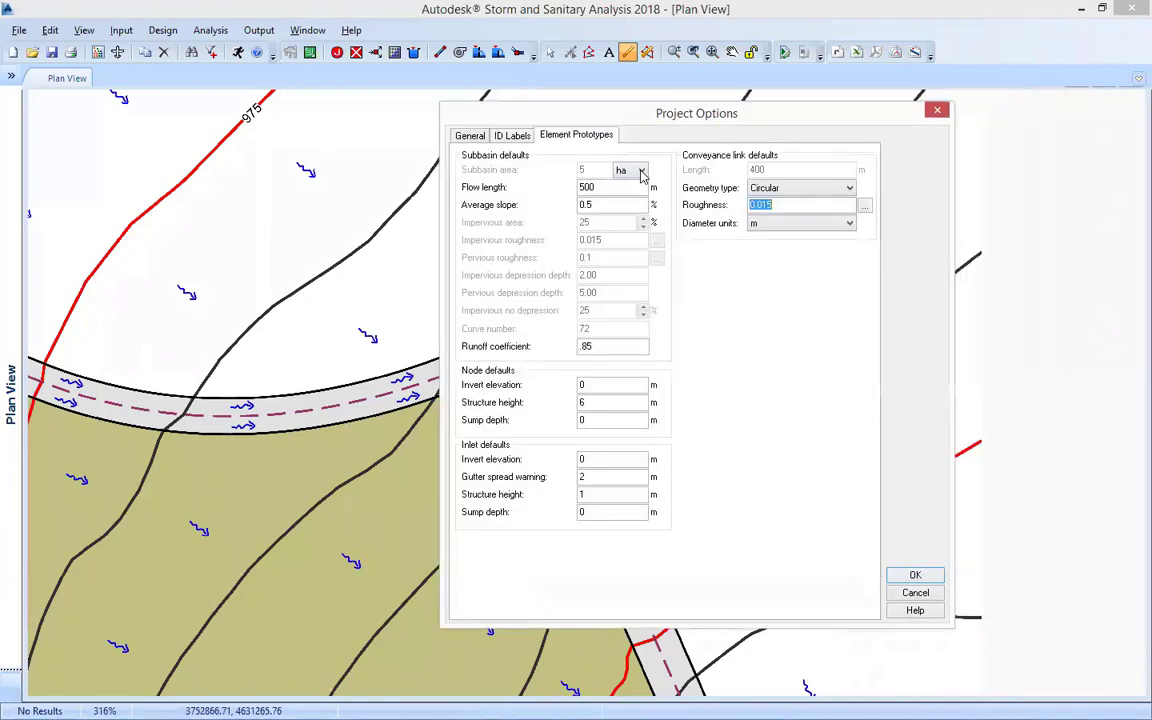
left_click(641, 172)
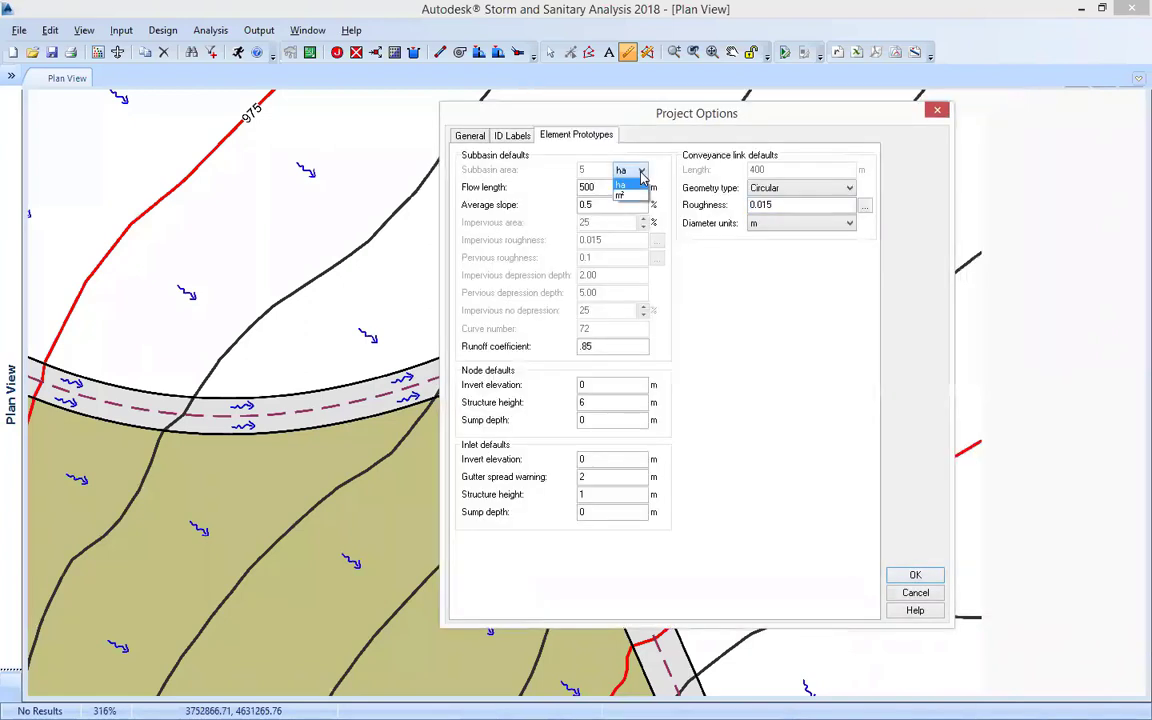
left_click(641, 172)
left_click(641, 172)
left_click(630, 189)
left_click(641, 172)
left_click(628, 180)
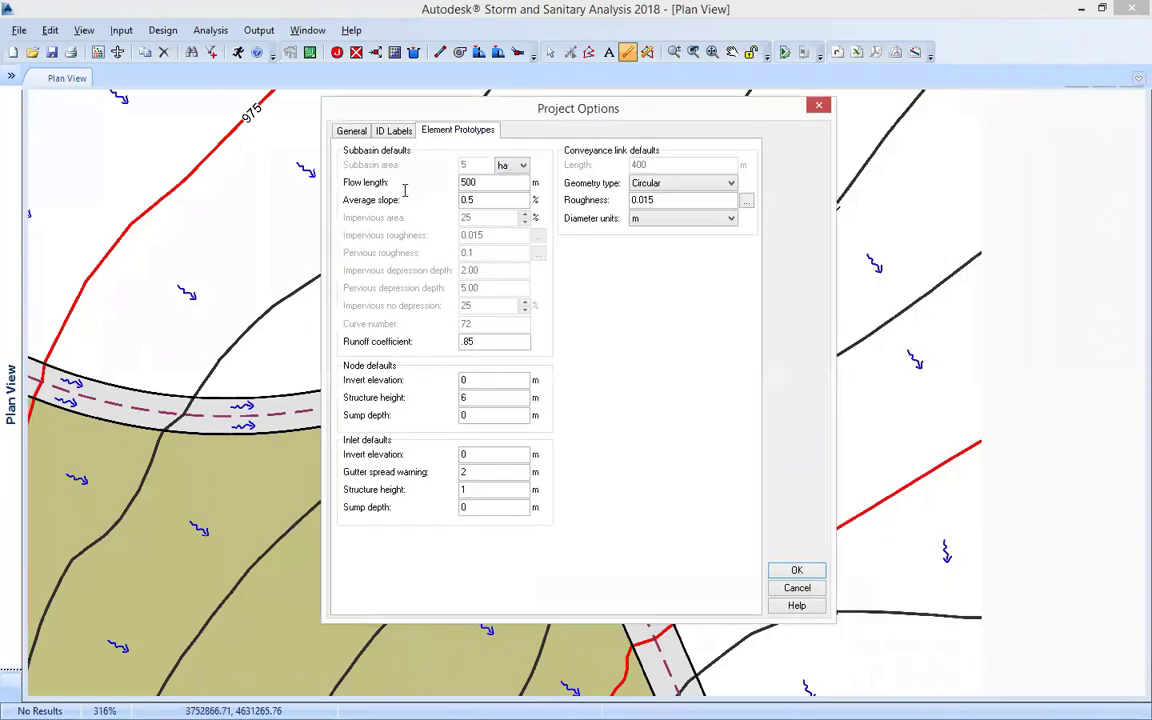
- Review the default subbasin flow length and average slope, and apply the project options
double_click(487, 183)
left_click(513, 201)
left_click(812, 571)
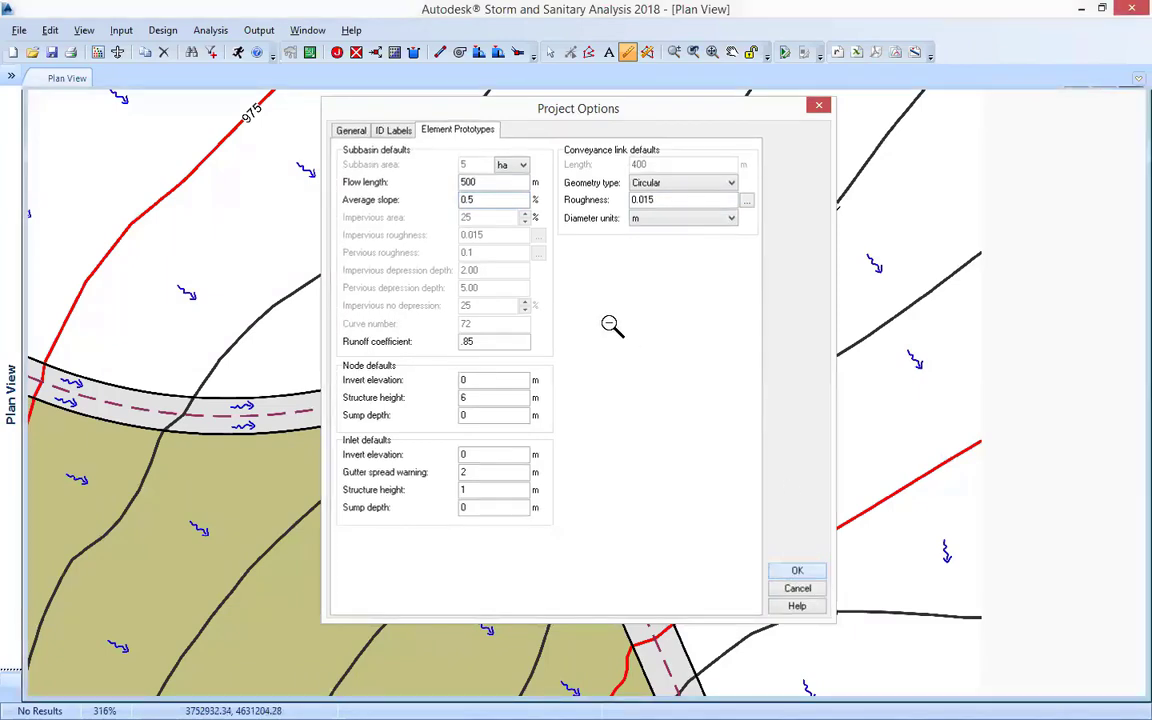
- Leave the measuring tool and examine the site's contours and flow arrows between the 975.20 and 966.20 spot elevations
left_click(427, 320)
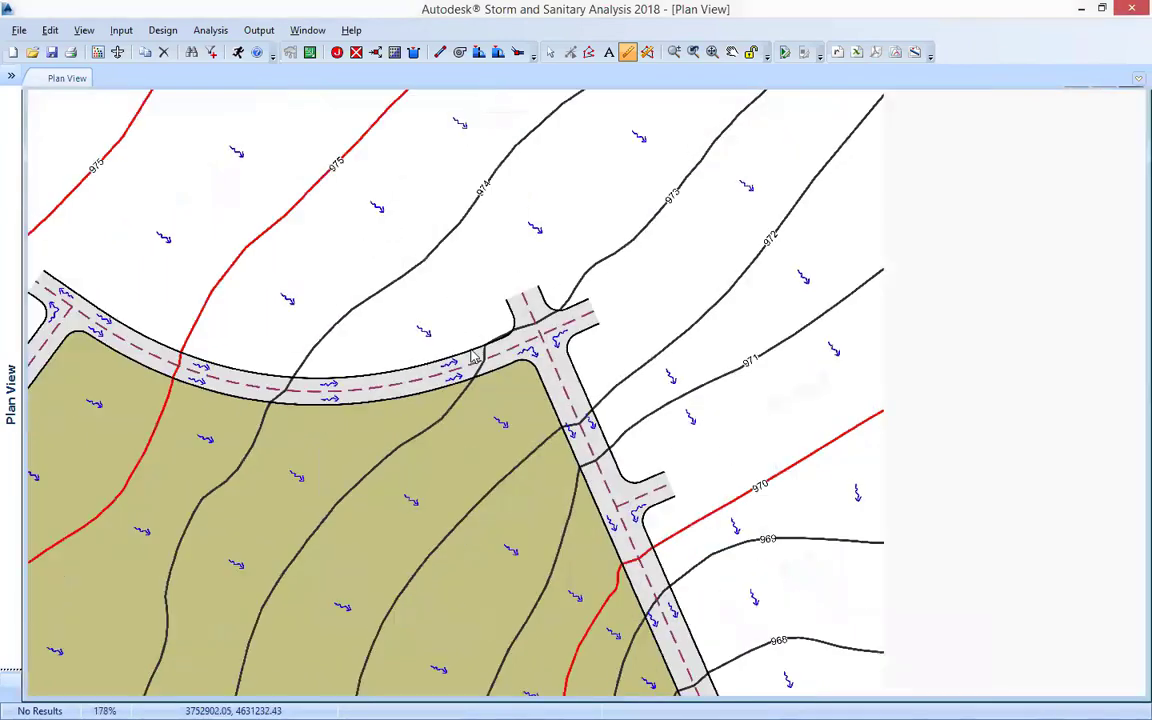
left_click(382, 298)
right_click(430, 302)
left_click(437, 415)
left_click_drag(437, 415, 358, 228)
scroll(470, 270, "down", 1)
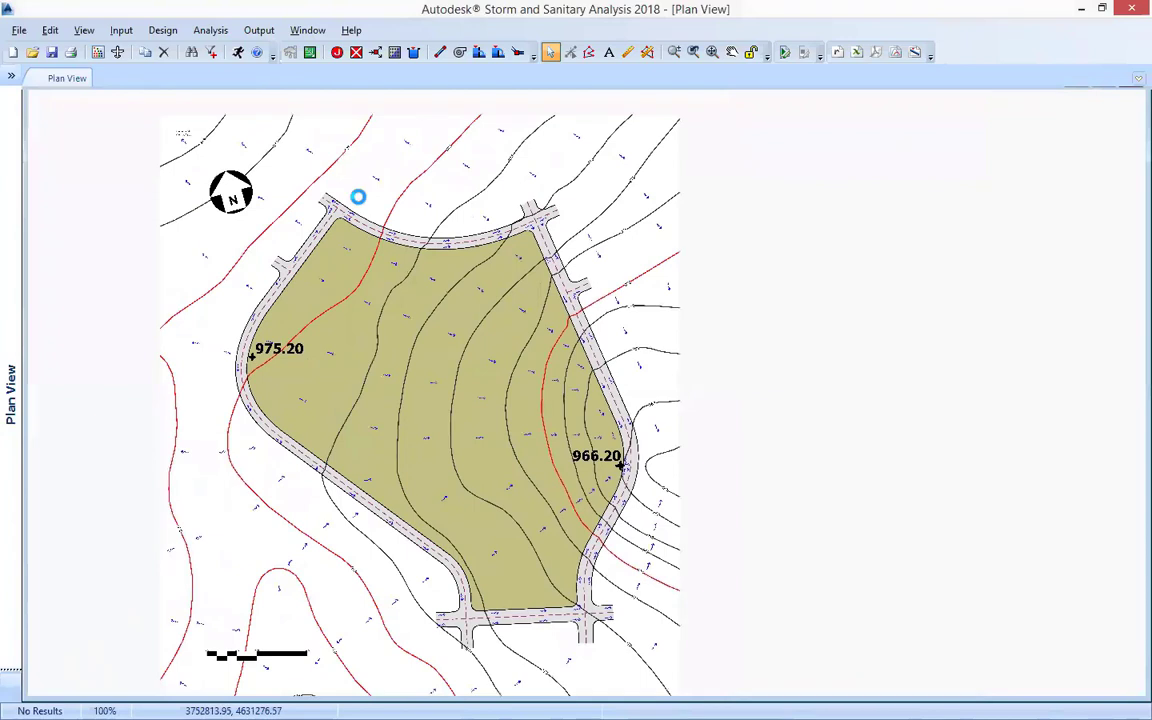
scroll(310, 192, "up", 1)
scroll(353, 200, "up", 1)
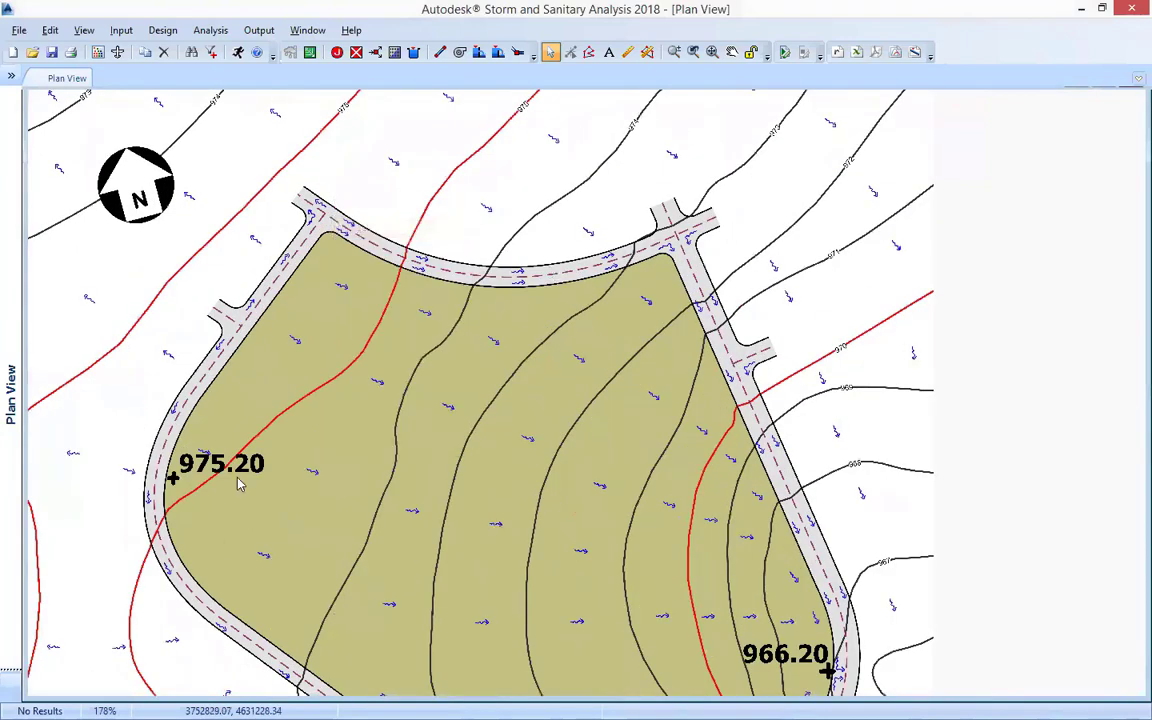
scroll(244, 355, "down", 3)
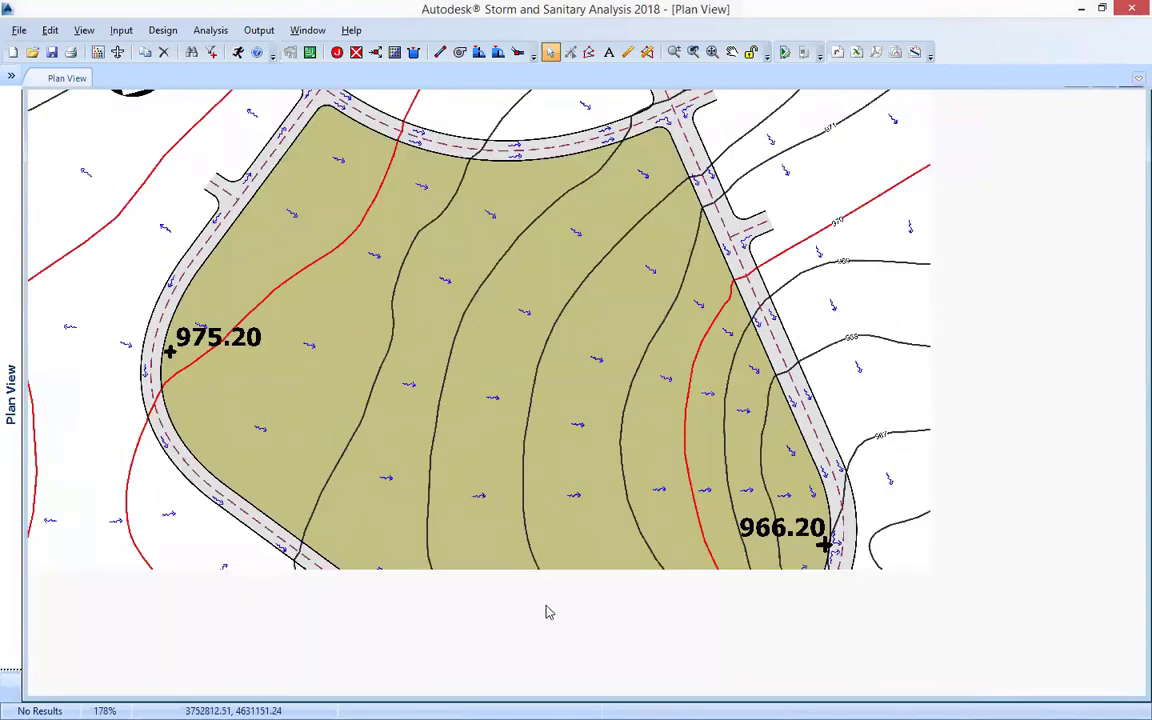
scroll(503, 570, "down", 1)
scroll(535, 573, "down", 4)
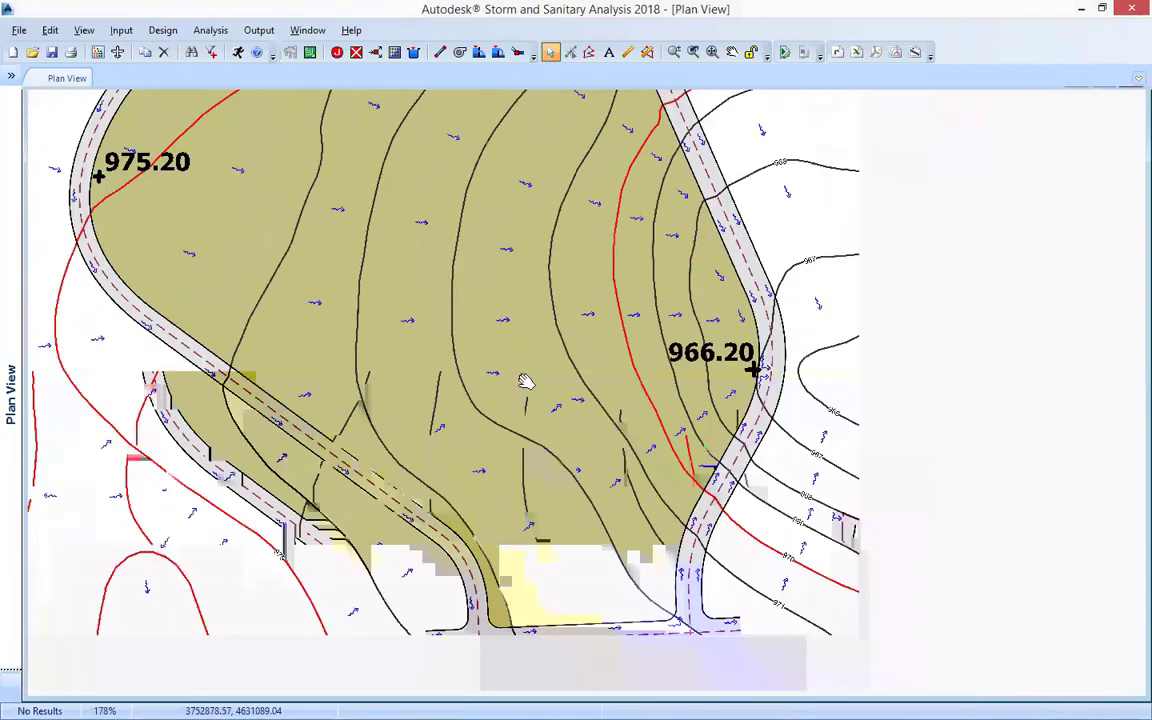
scroll(519, 345, "up", 1)
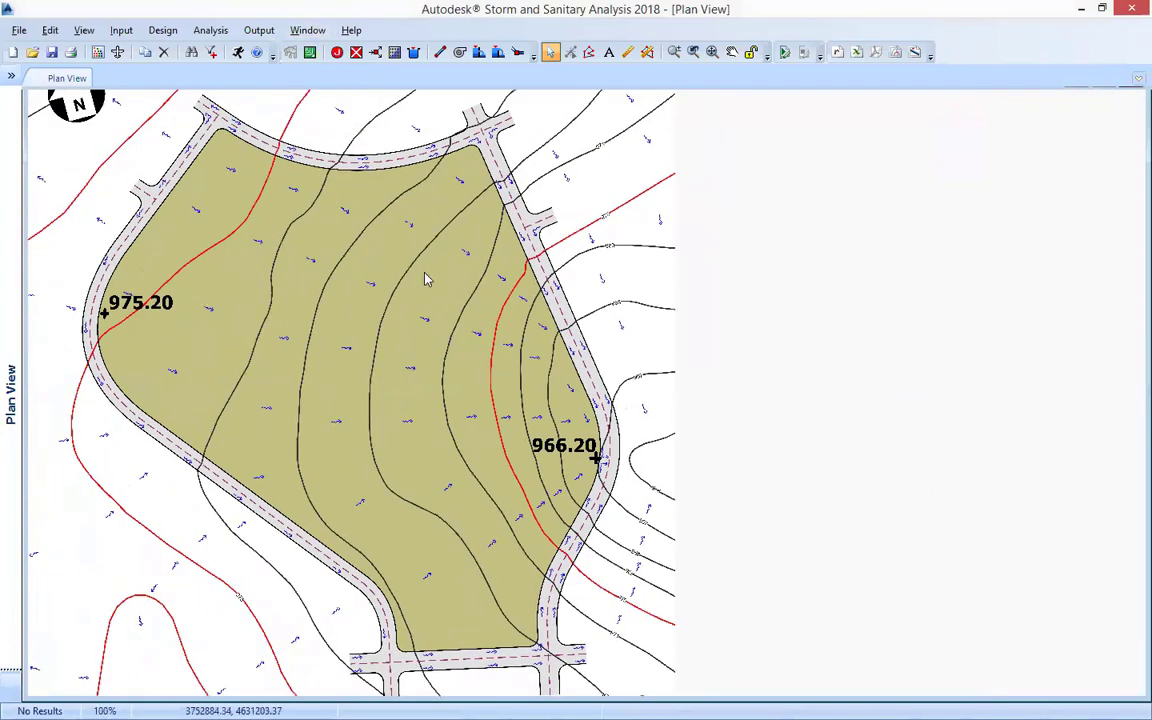
scroll(444, 230, "down", 1)
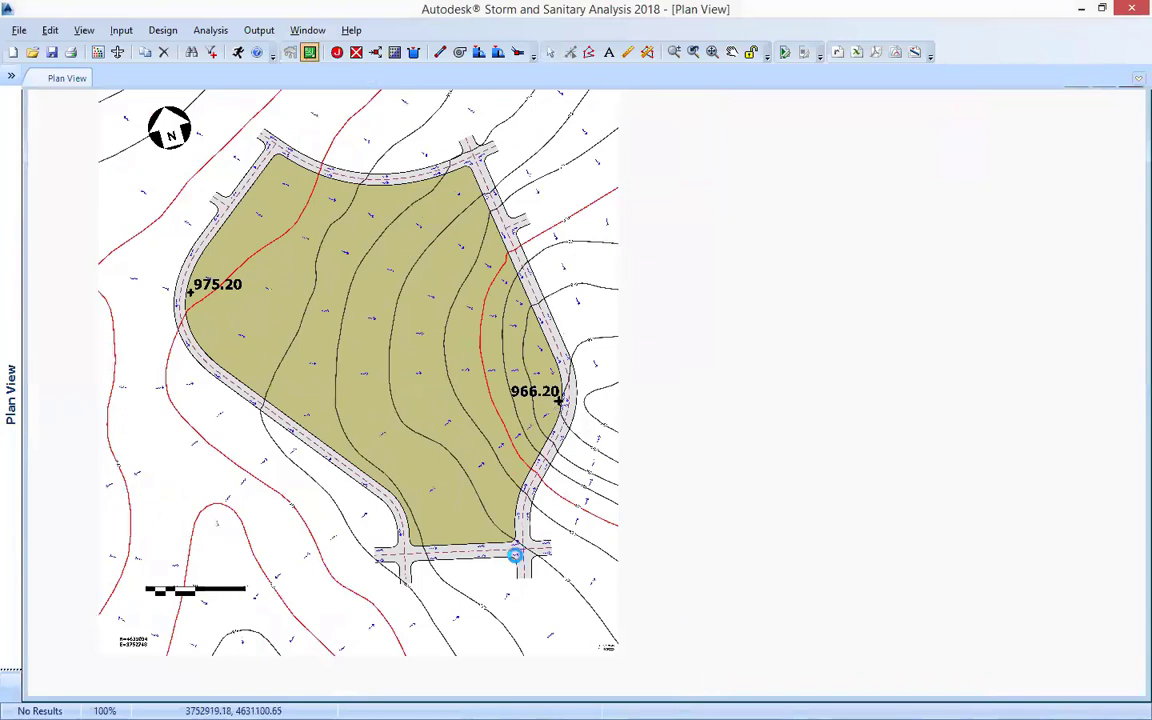
- Digitize the subbasin polygon along the boundary of the undeveloped green site, finish it and leave the subbasin tool
scroll(517, 550, "up", 1)
right_click(465, 480)
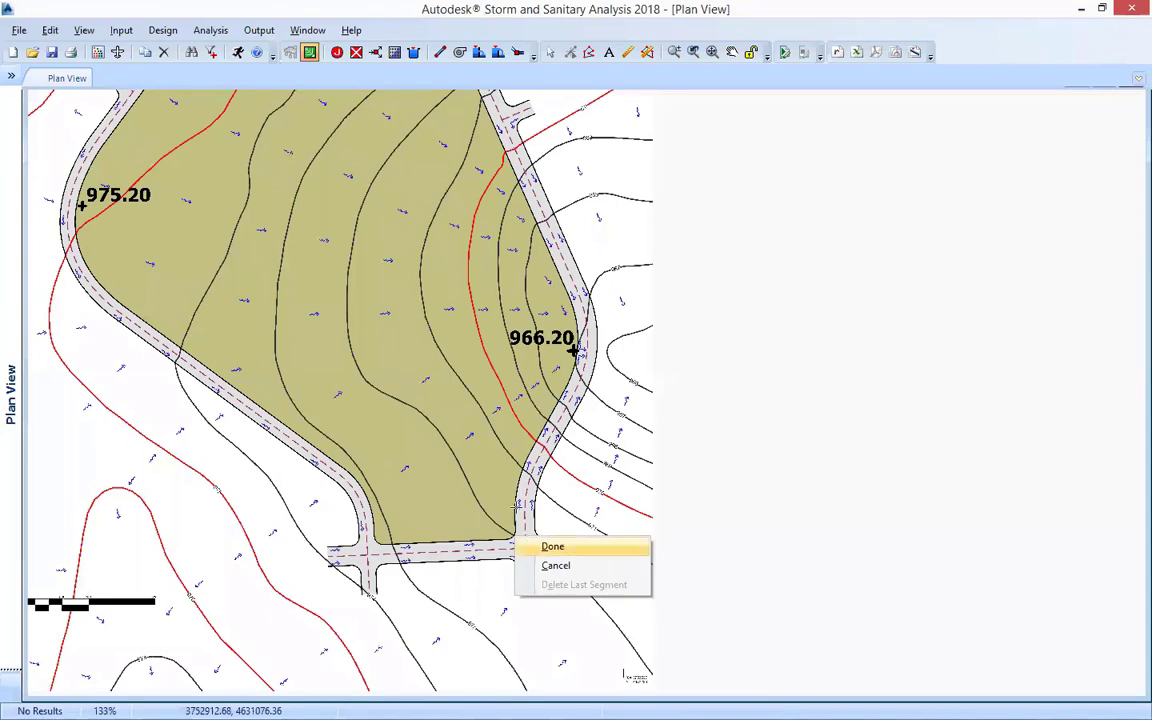
key("Escape")
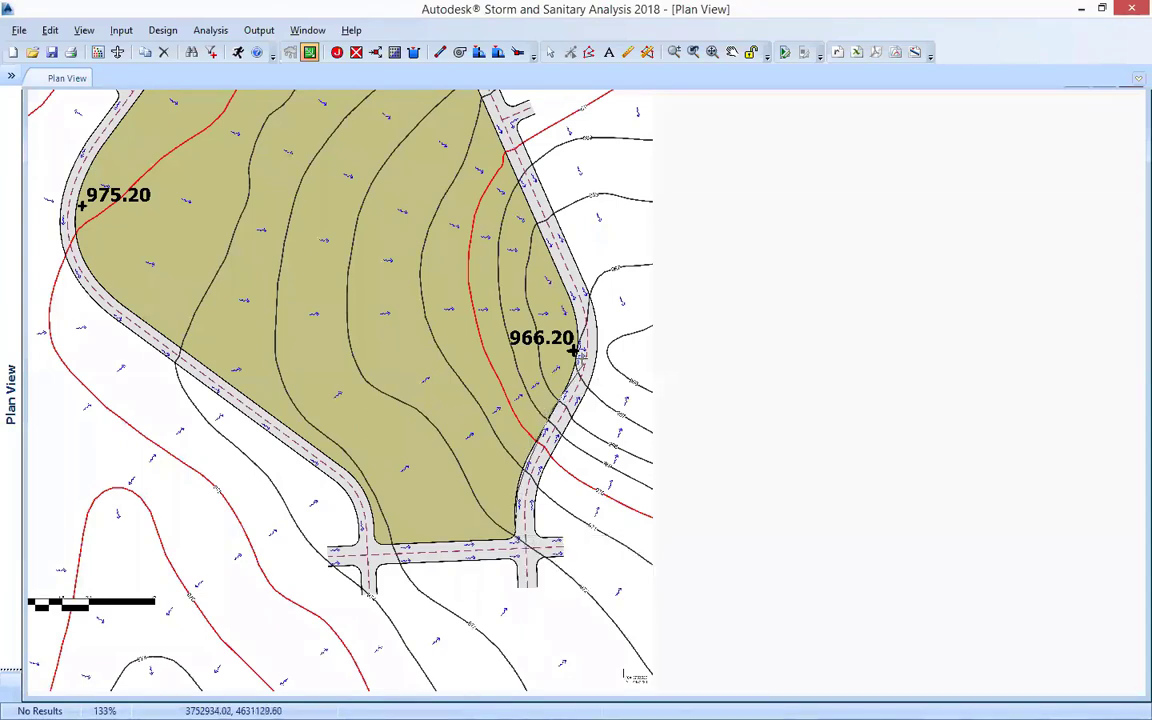
left_click_drag(578, 350, 577, 354)
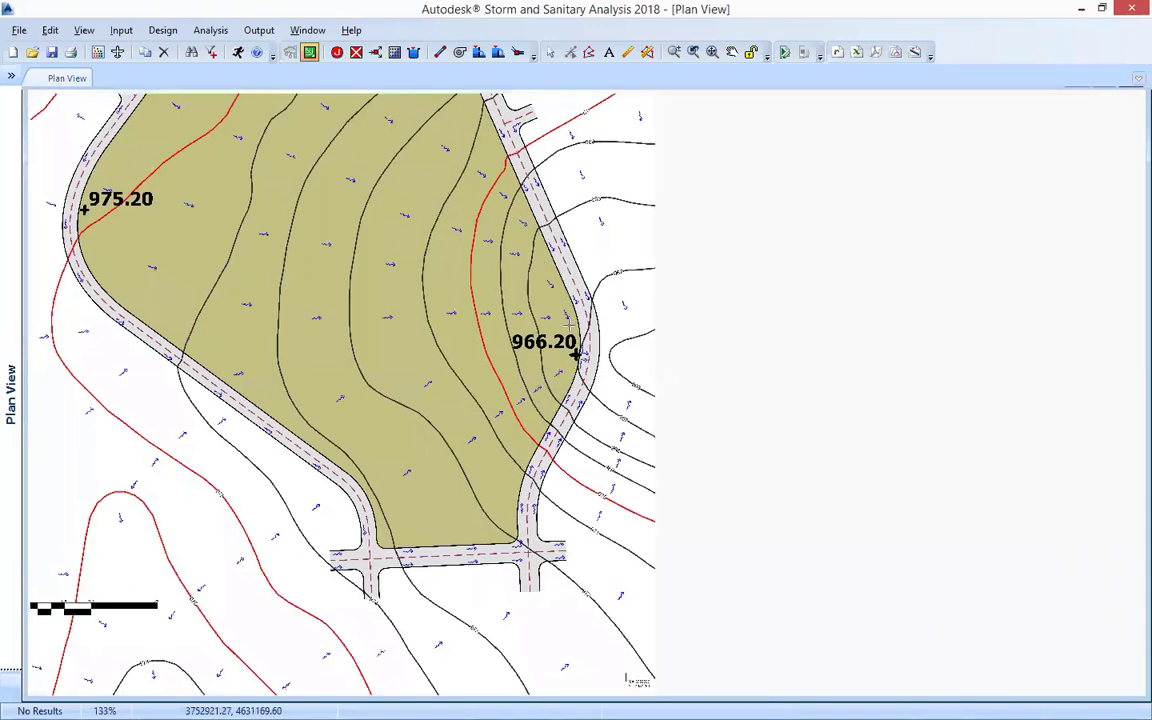
left_click_drag(547, 281, 489, 243)
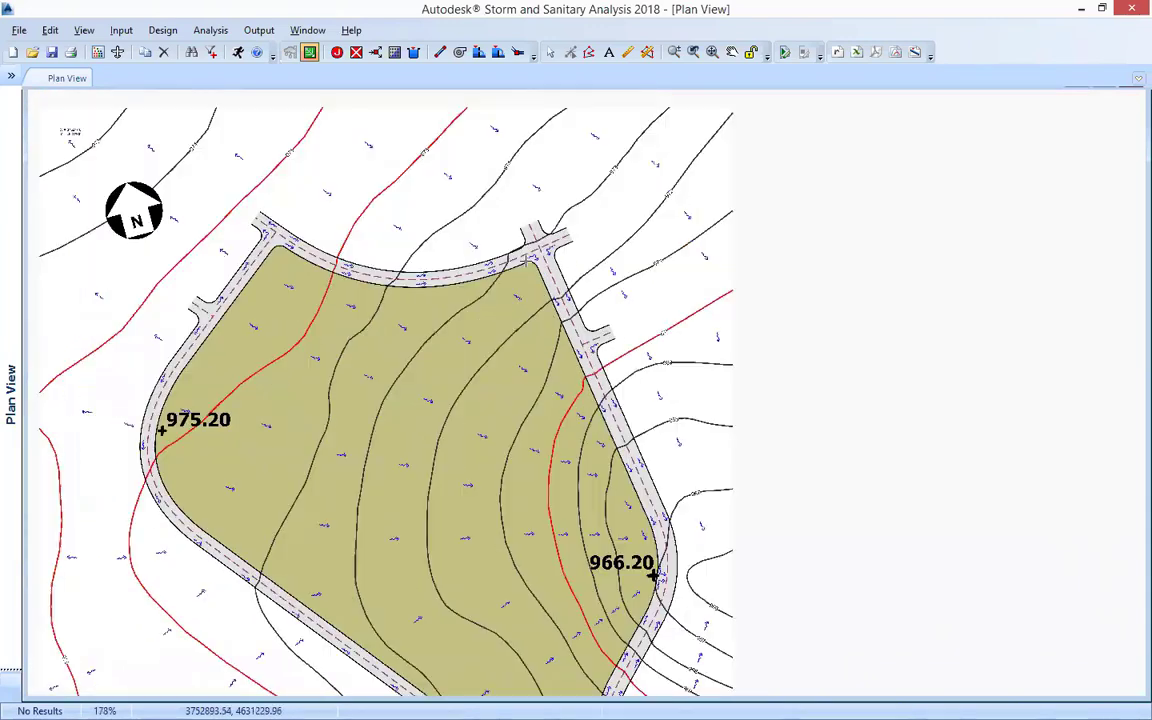
scroll(472, 235, "up", 2)
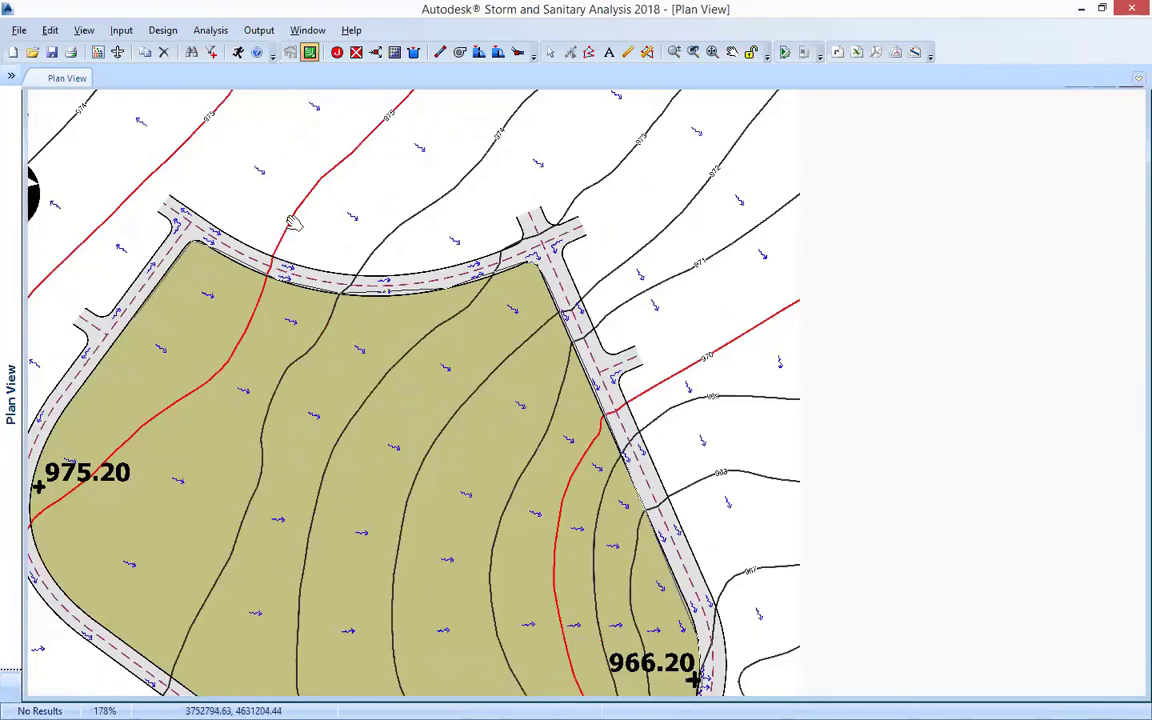
left_click_drag(237, 221, 258, 207)
scroll(225, 274, "up", 2)
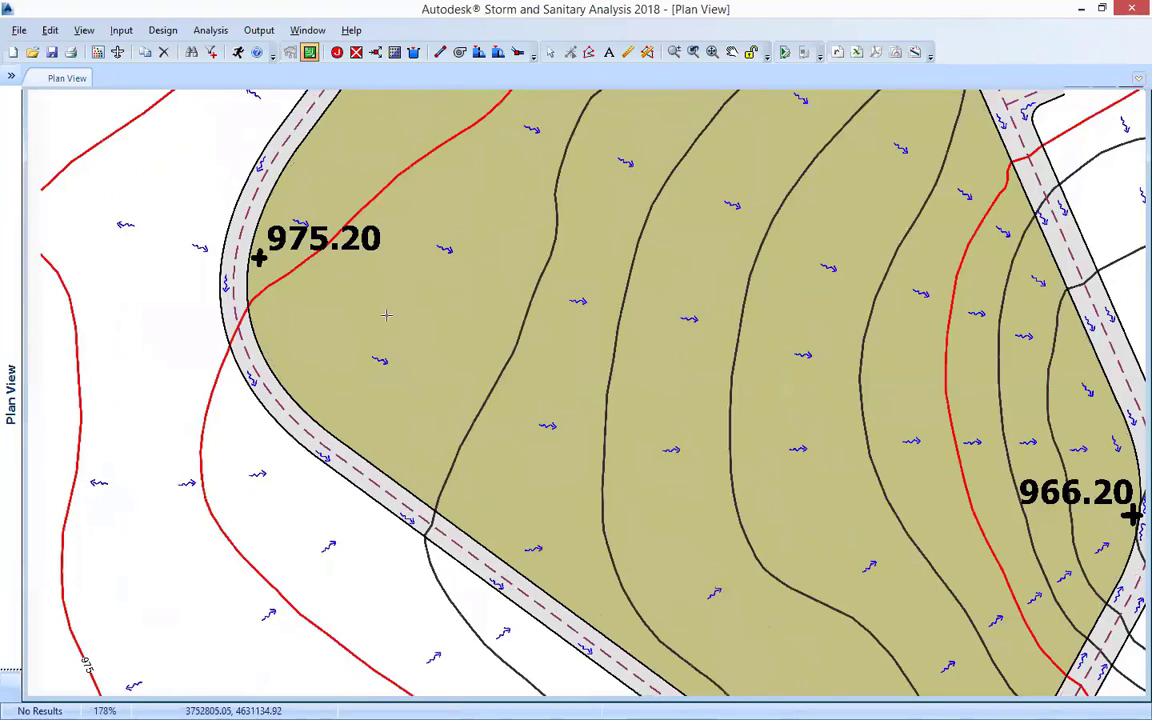
scroll(341, 394, "down", 2)
left_click_drag(405, 324, 230, 170)
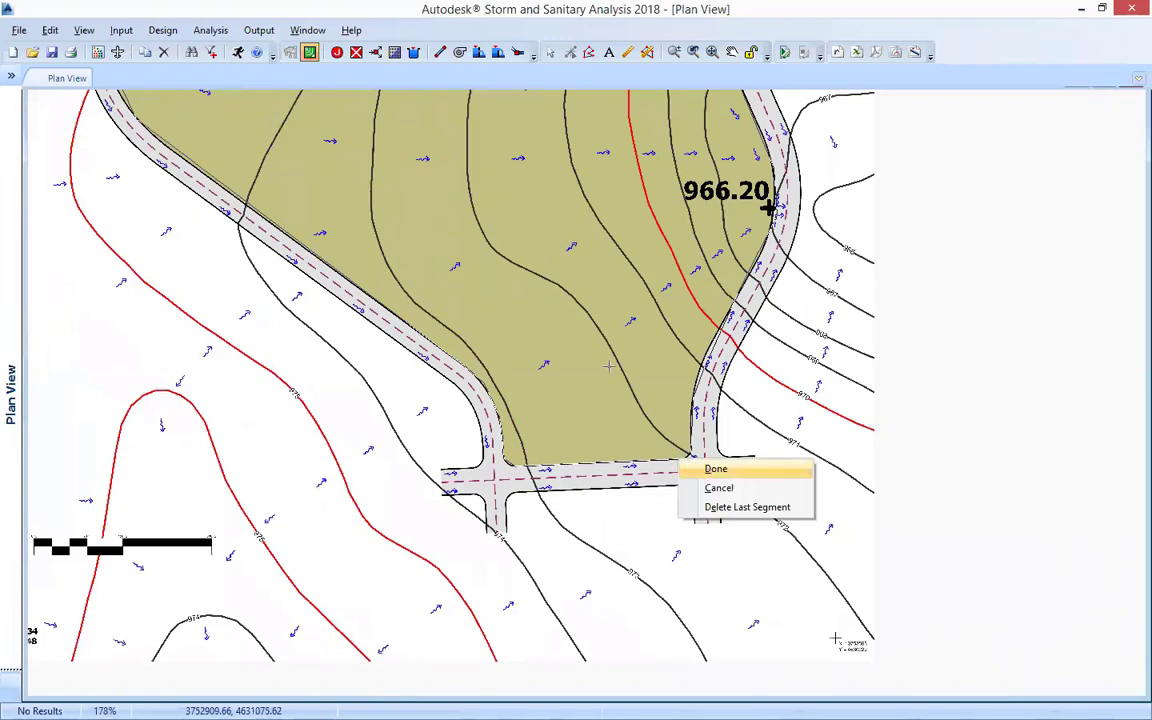
left_click(716, 469)
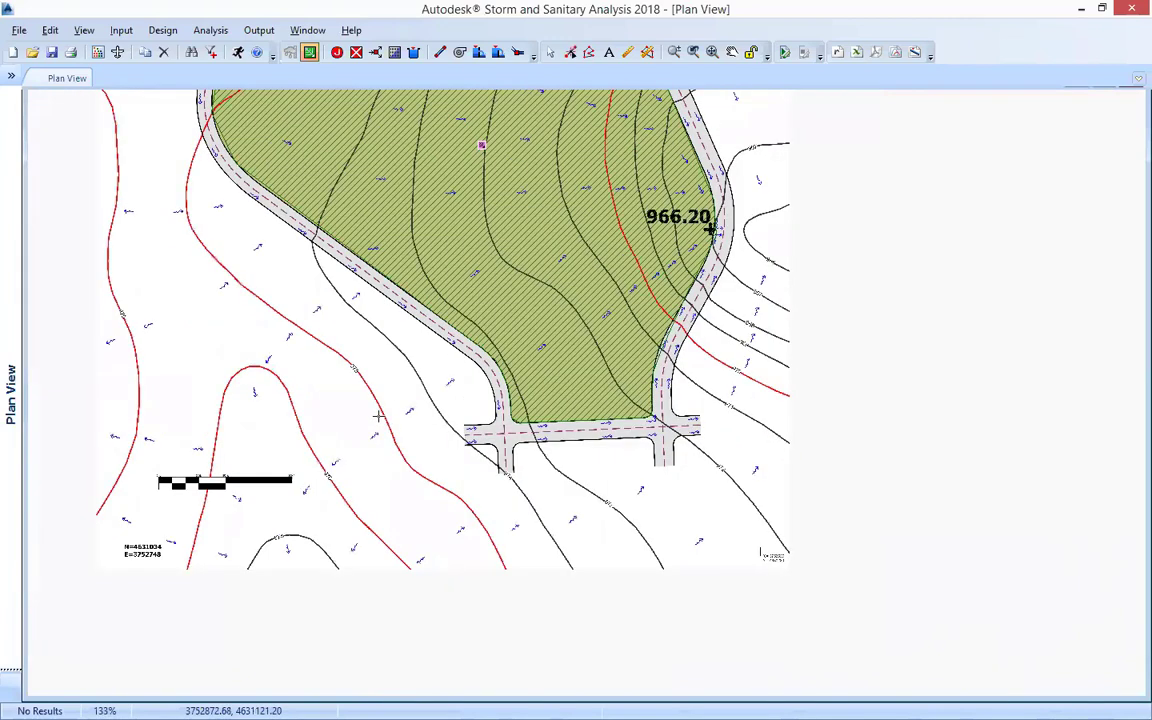
left_click_drag(514, 174, 378, 416)
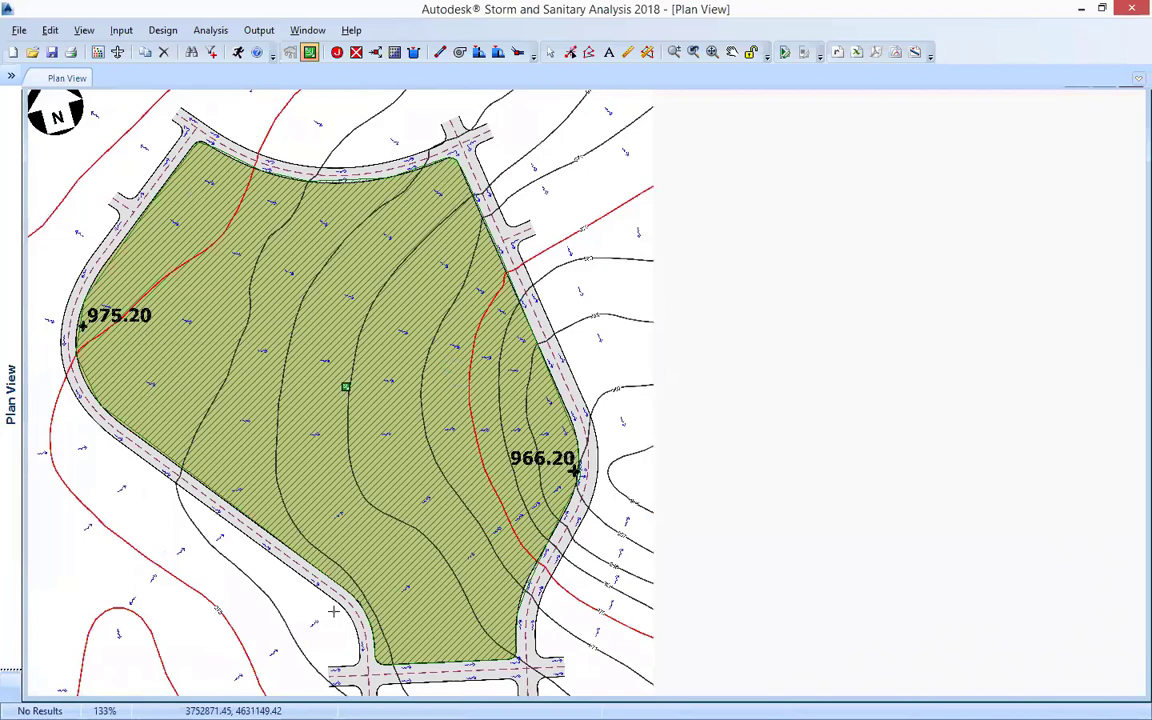
left_click_drag(331, 335, 405, 328)
right_click(405, 328)
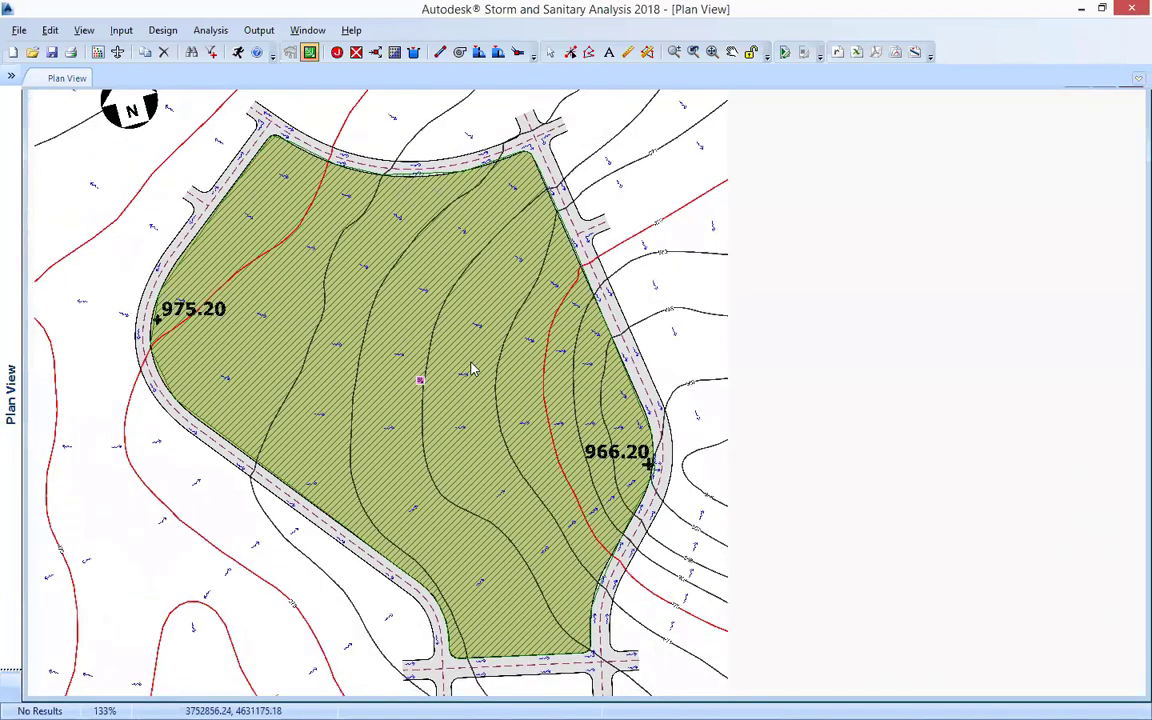
left_click(472, 361)
left_click(397, 372)
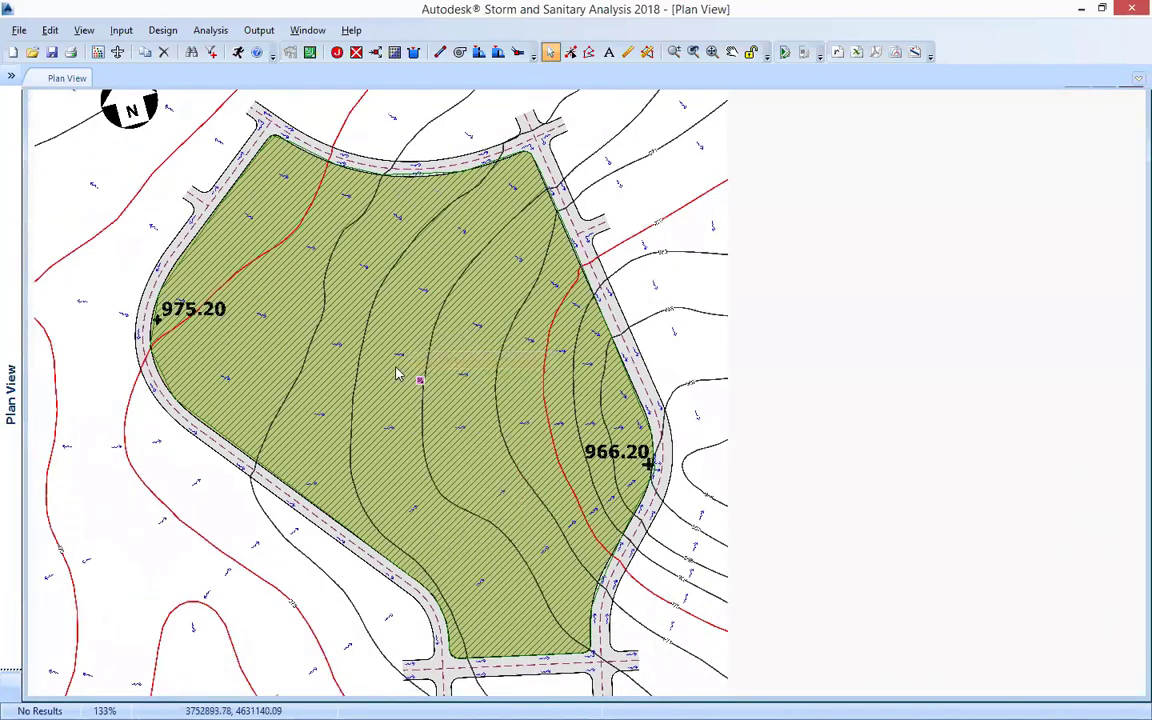
- Open the properties of the digitized subbasin and check its computed area
scroll(685, 350, "down", 2)
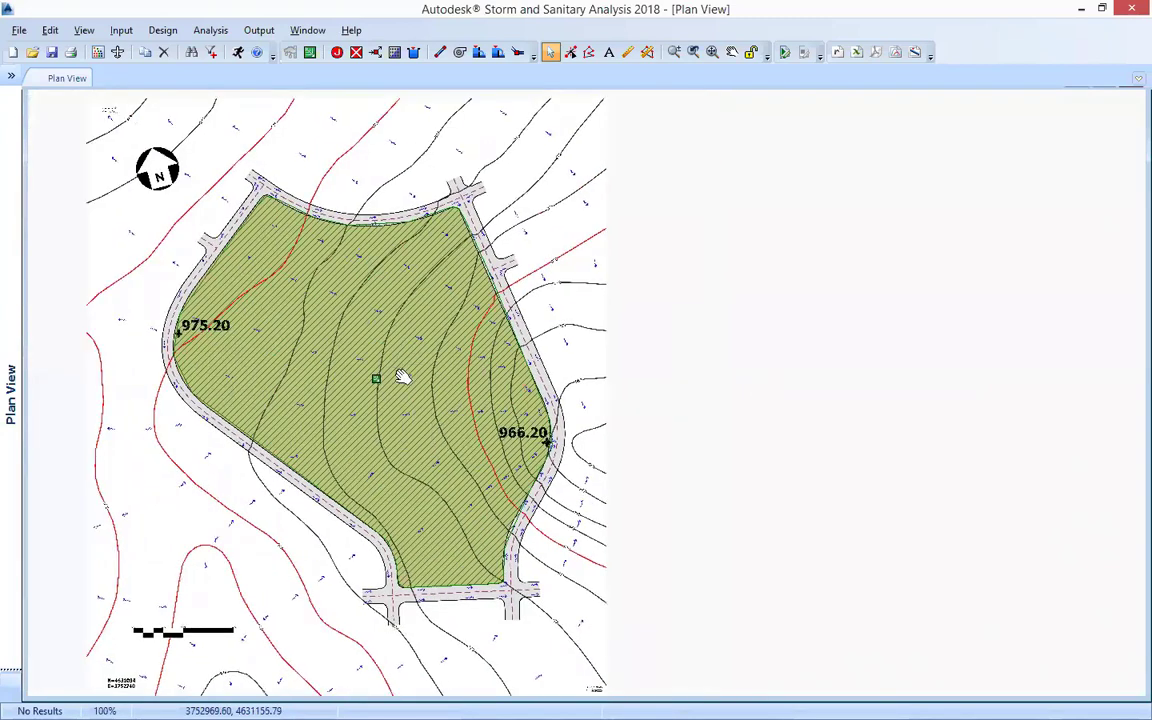
scroll(380, 380, "up", 1)
right_click(380, 378)
left_click(378, 390)
right_click(376, 378)
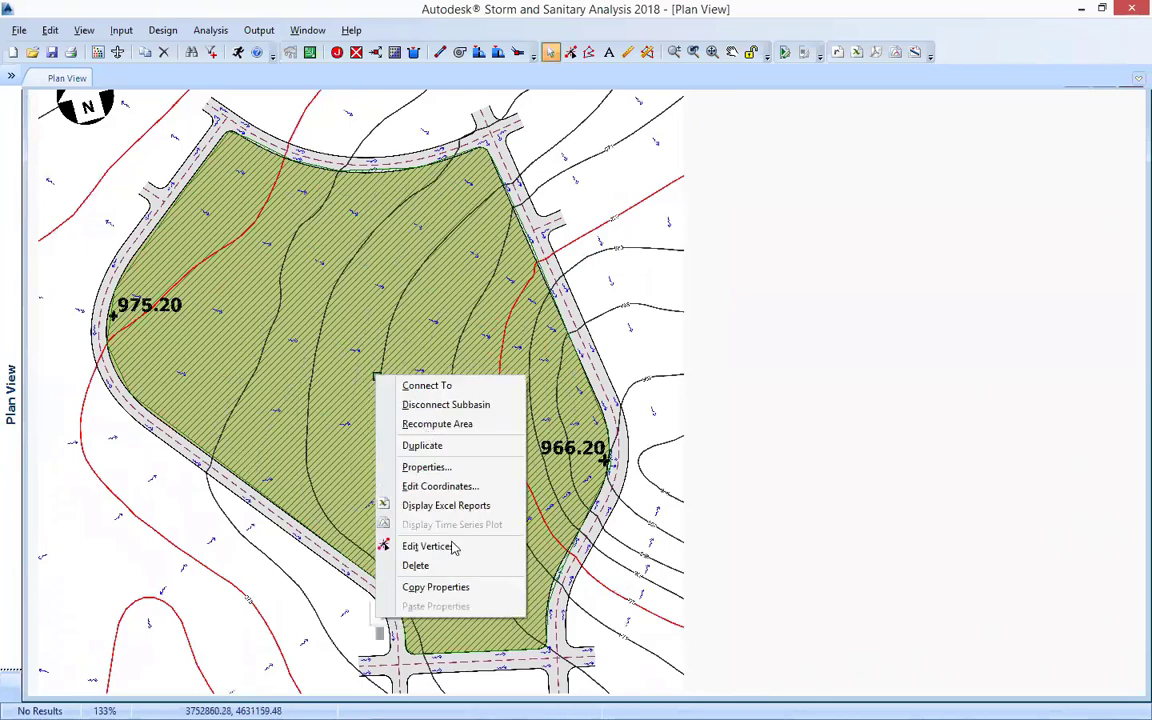
left_click(453, 470)
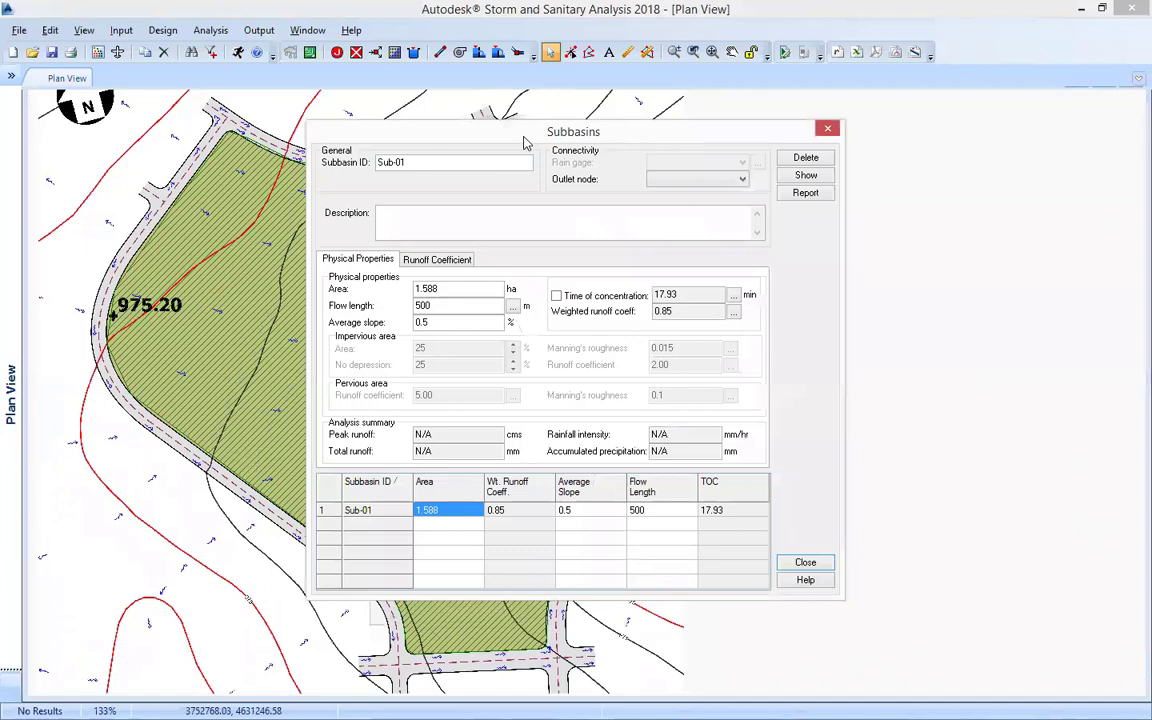
double_click(463, 290)
left_click(483, 288)
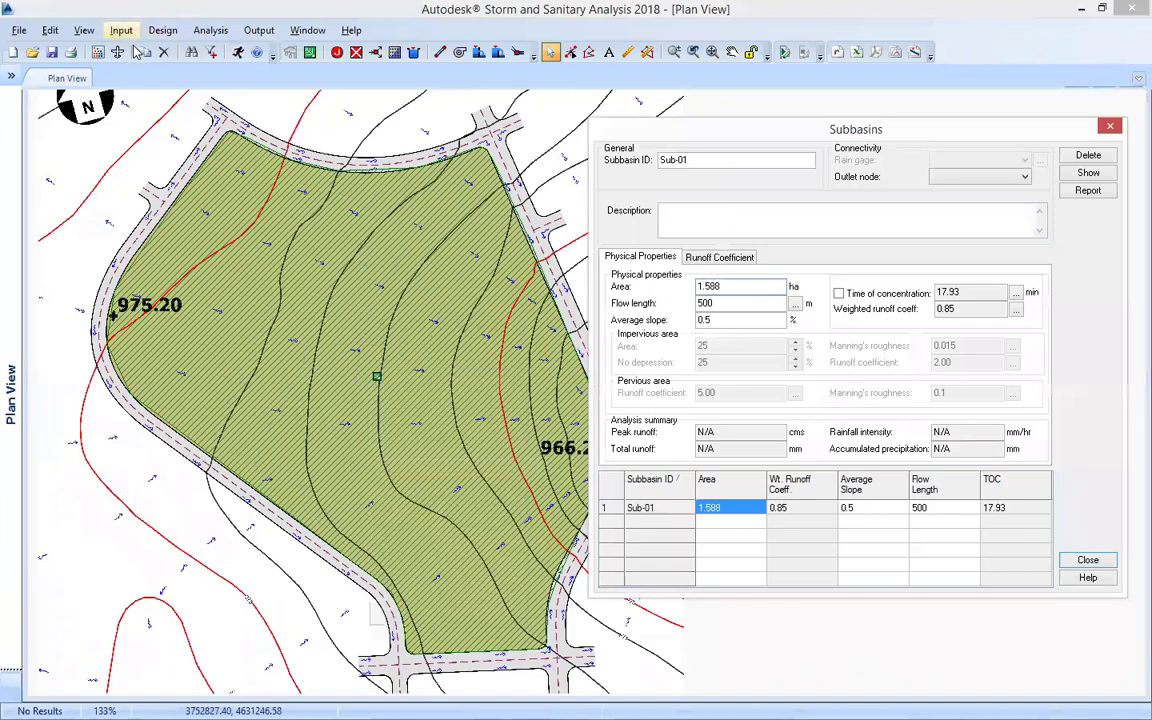
- Turn the project option for computing lengths and areas while digitizing off and back on
left_click(121, 30)
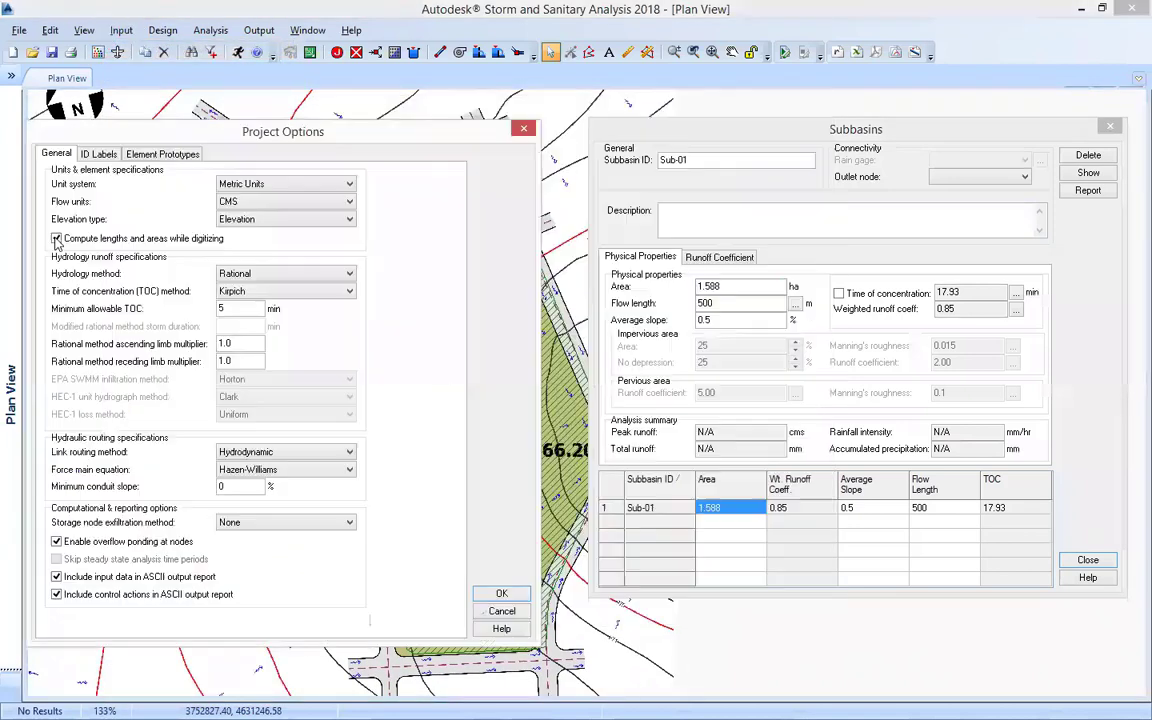
left_click(57, 238)
left_click_drag(168, 135, 170, 129)
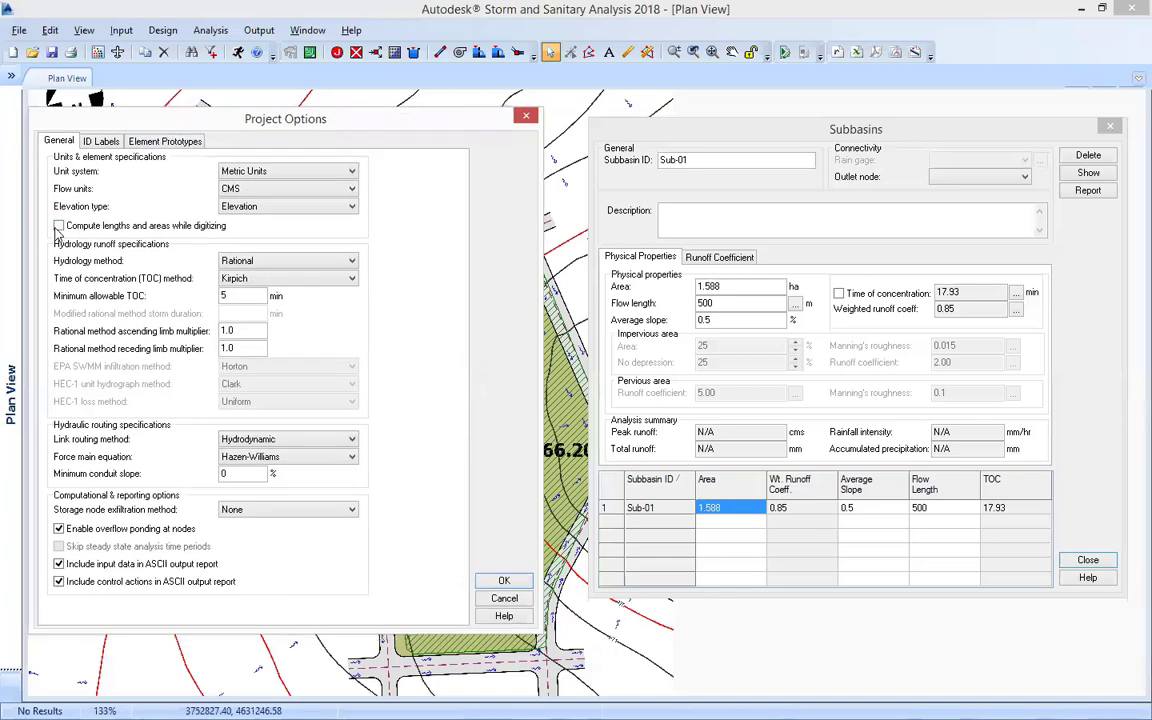
left_click(59, 227)
- Review the default subbasin flow length and average slope in the element prototypes, and close the project options without applying
left_click(140, 137)
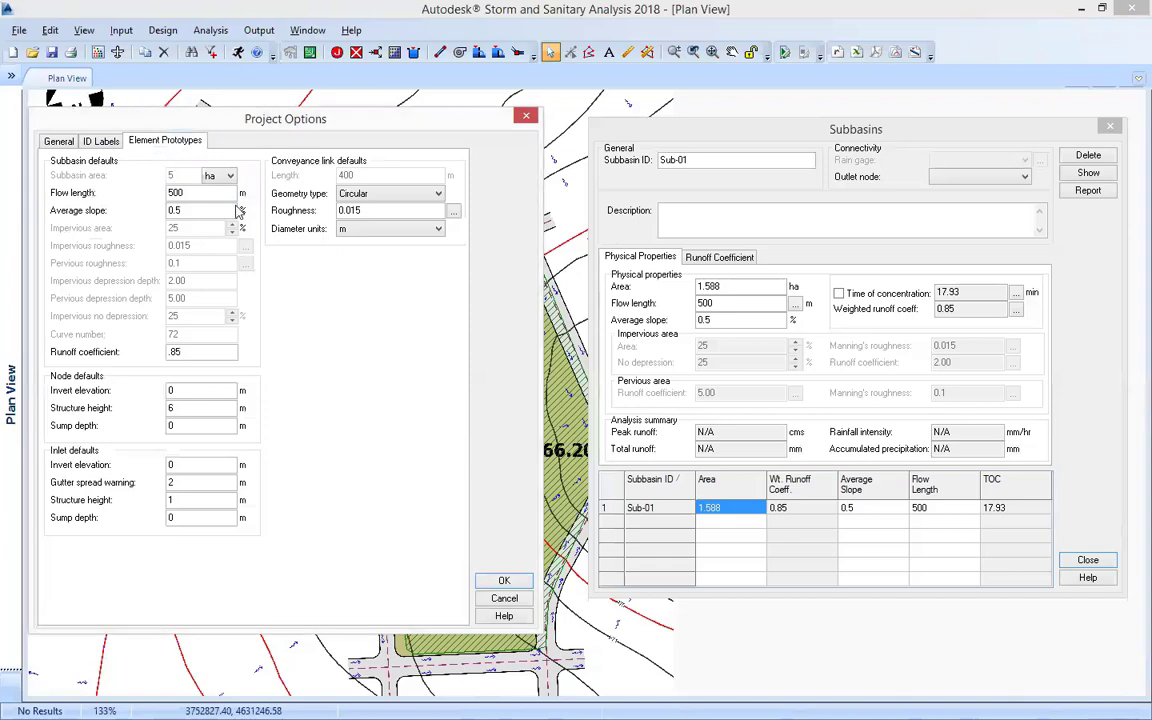
double_click(166, 194)
double_click(172, 210)
left_click(58, 141)
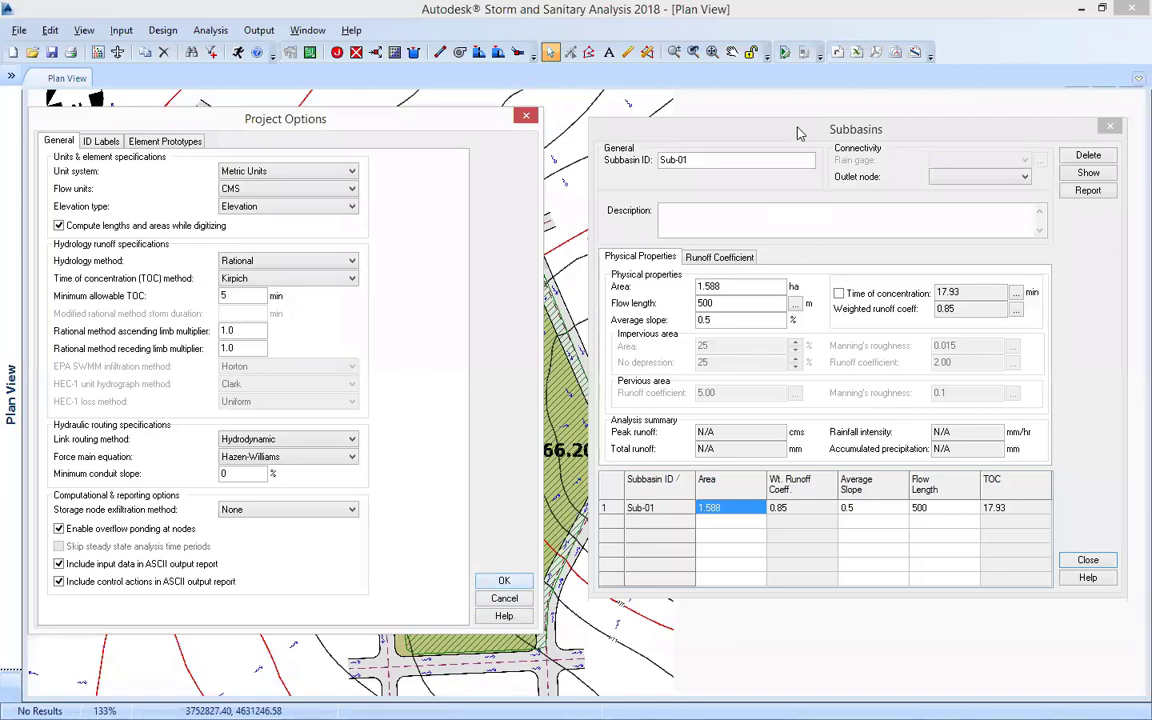
left_click(522, 116)
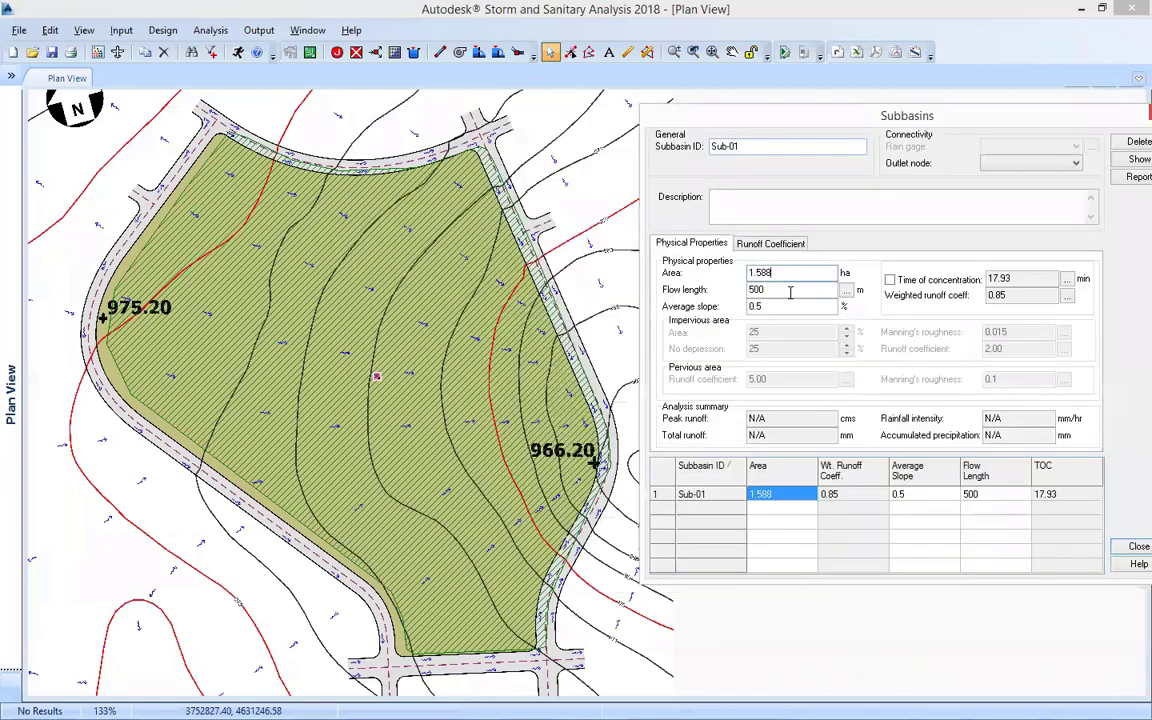
- Measure the subbasin's flow length, about 161 m, on the plan along the flow arrows from the 975.20 to the 966.20 spot elevation
left_click(843, 292)
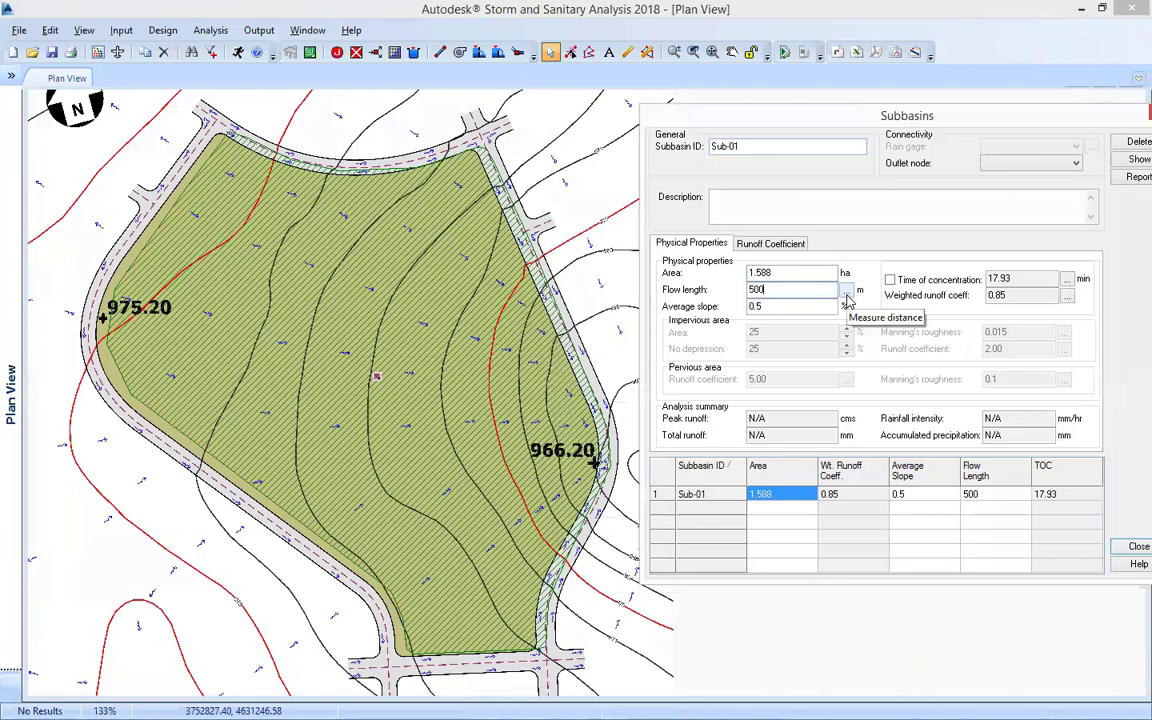
left_click(847, 292)
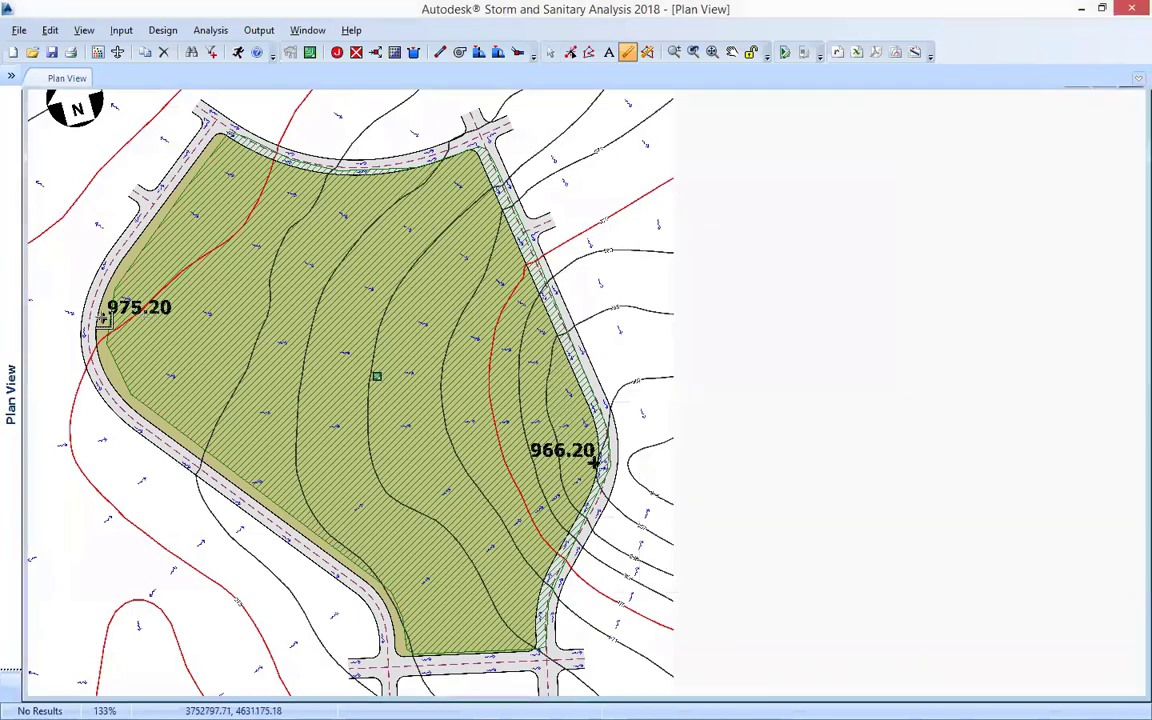
left_click(101, 318)
left_click(269, 318)
left_click(407, 362)
left_click(598, 462)
right_click(607, 466)
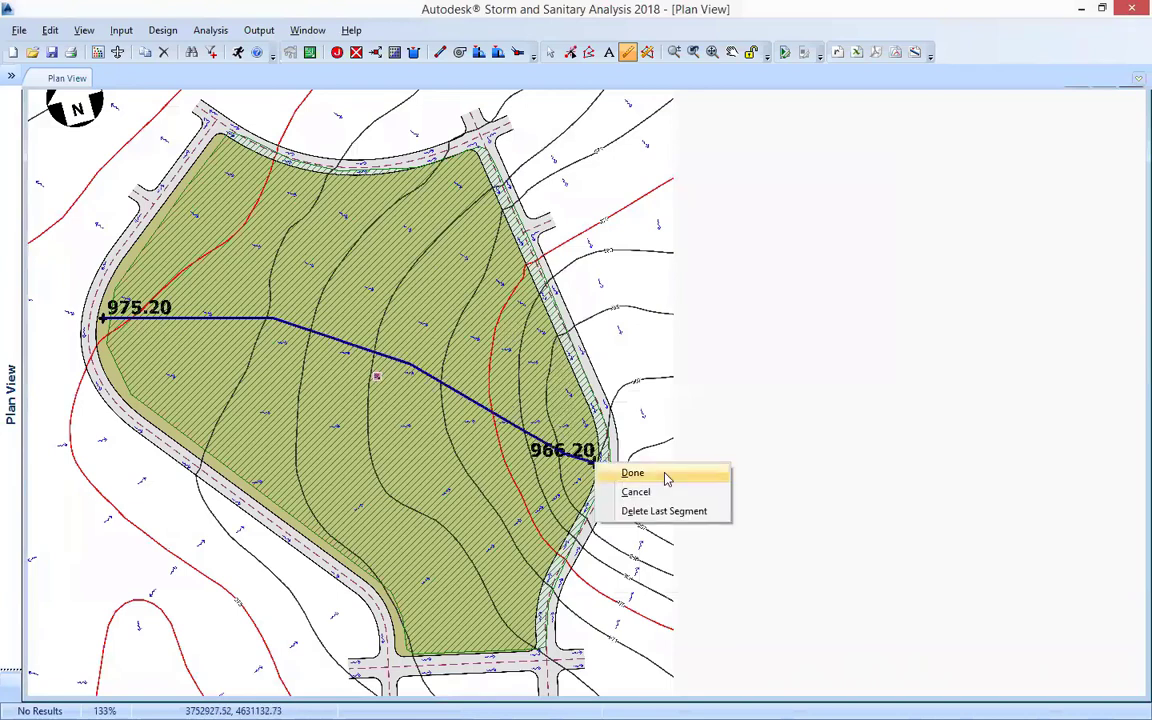
left_click(632, 473)
left_click(792, 291)
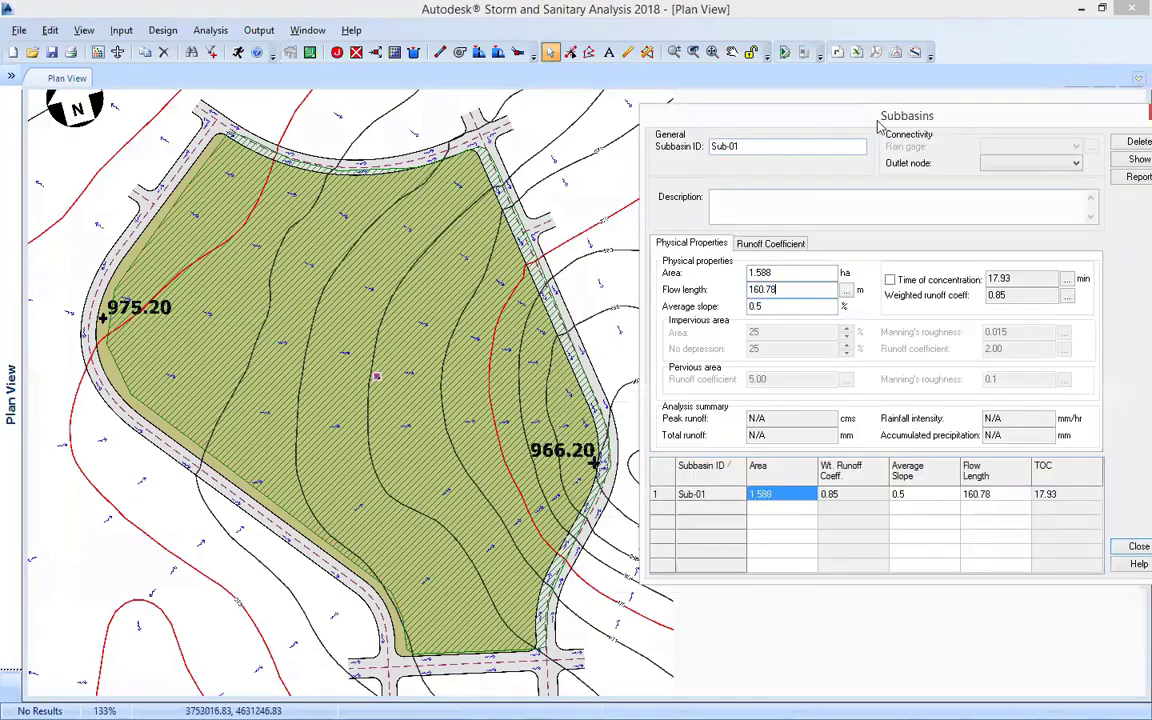
- Set the subbasin's average slope to 5 % and check the recalculated time of concentration
left_click_drag(872, 121, 674, 94)
key("Tab")
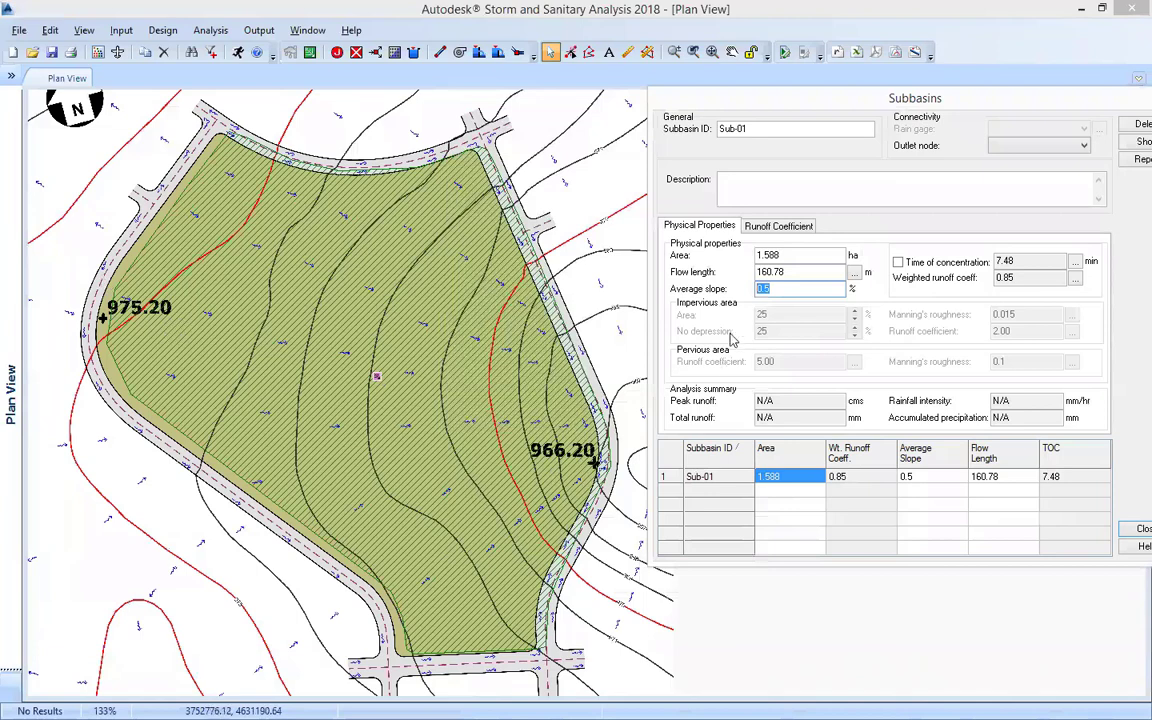
type("5")
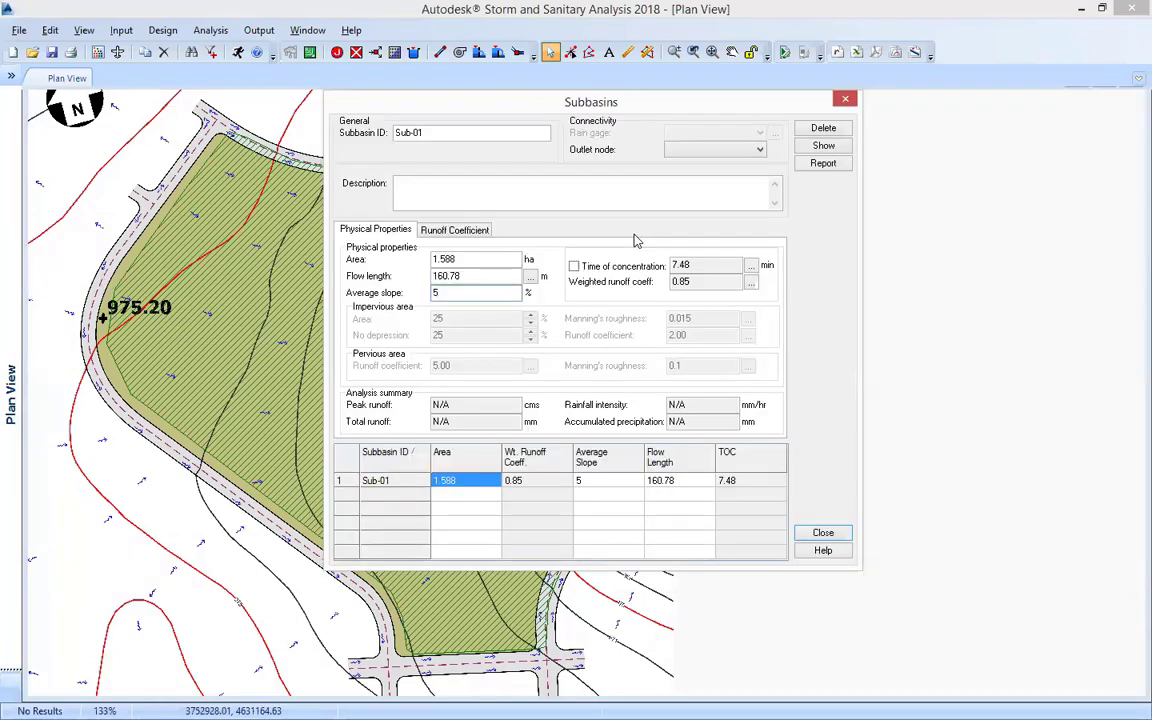
left_click(486, 277)
double_click(701, 266)
- Try average slopes of 50 % and 1 % to compare their effect on the time of concentration
left_click(438, 294)
left_click_drag(437, 294, 506, 282)
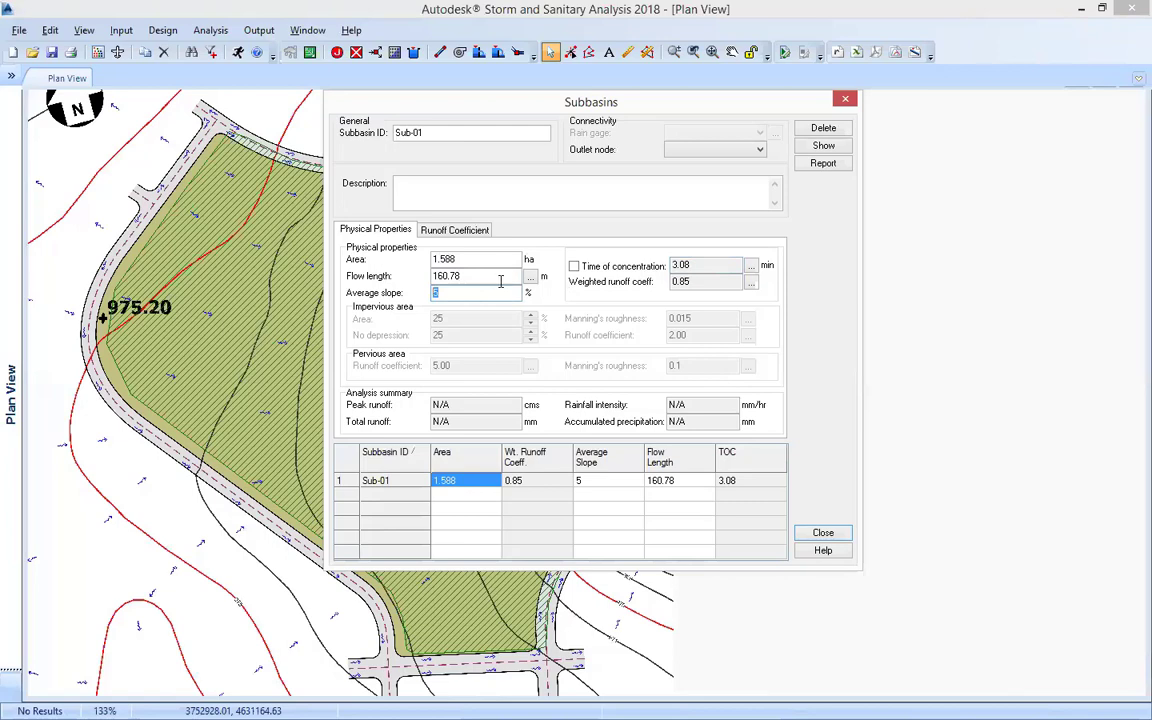
type("50")
left_click(483, 278)
key("Tab")
type("1")
left_click(483, 278)
- Review the Kirpich time of concentration report, close it and set the average slope back to 5 %
left_click(751, 268)
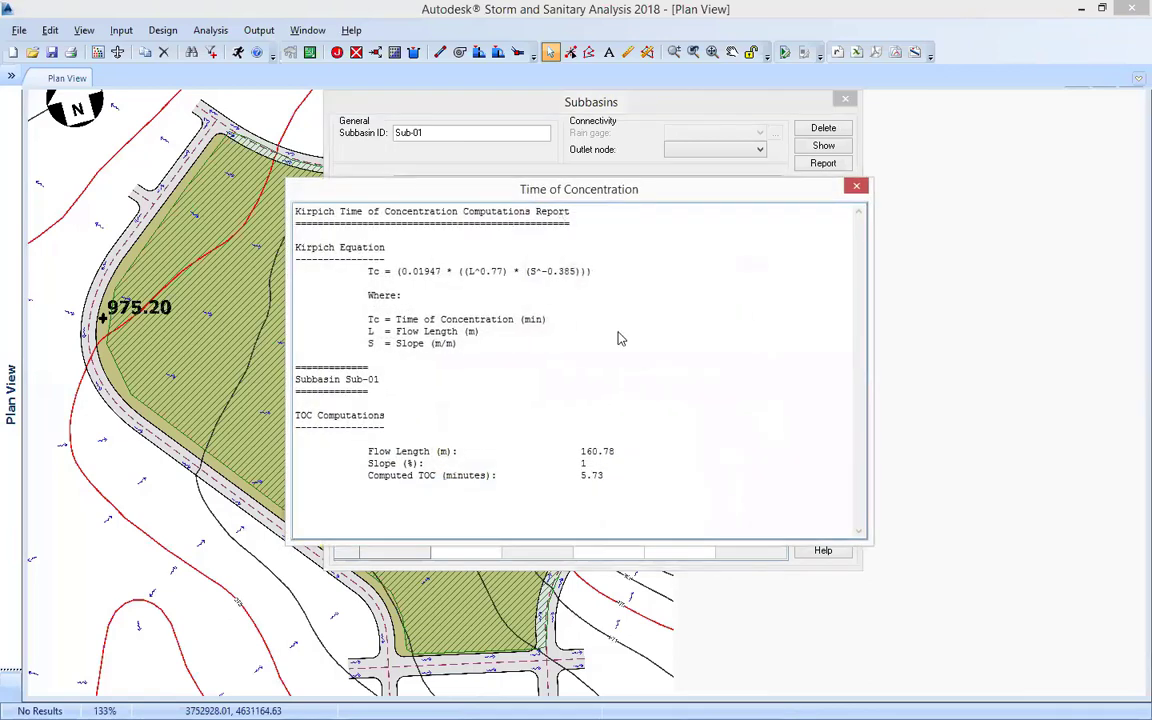
left_click_drag(527, 192, 594, 326)
left_click_drag(363, 391, 488, 396)
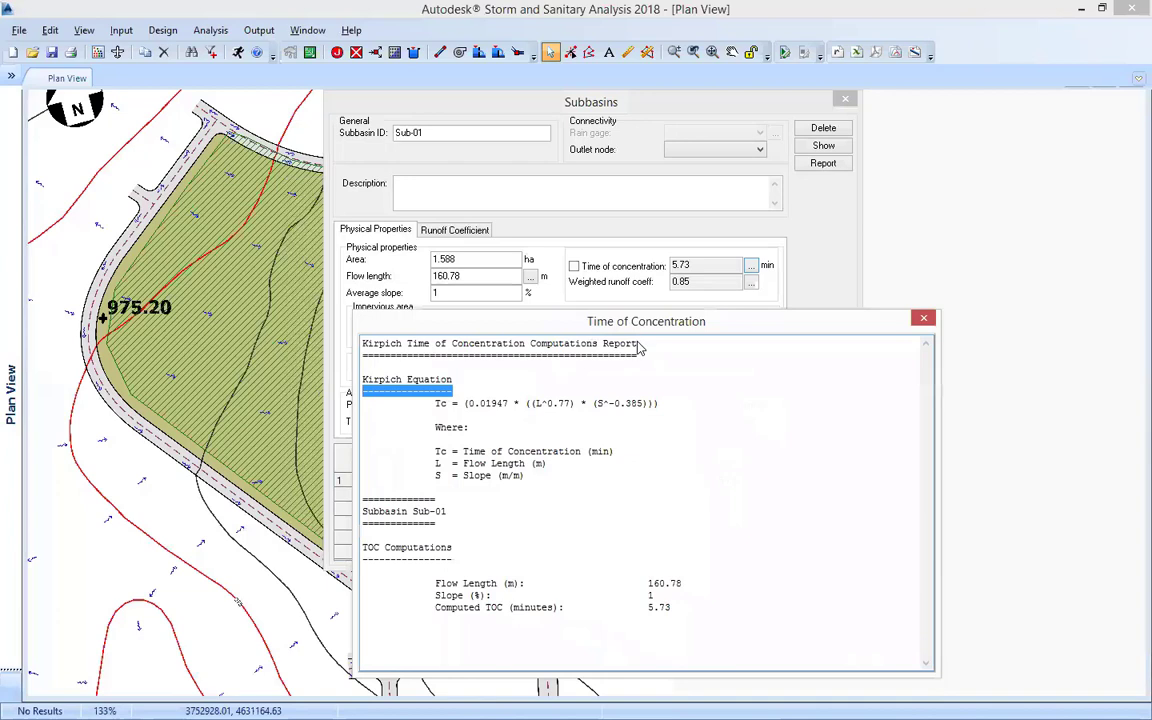
left_click_drag(800, 321, 789, 348)
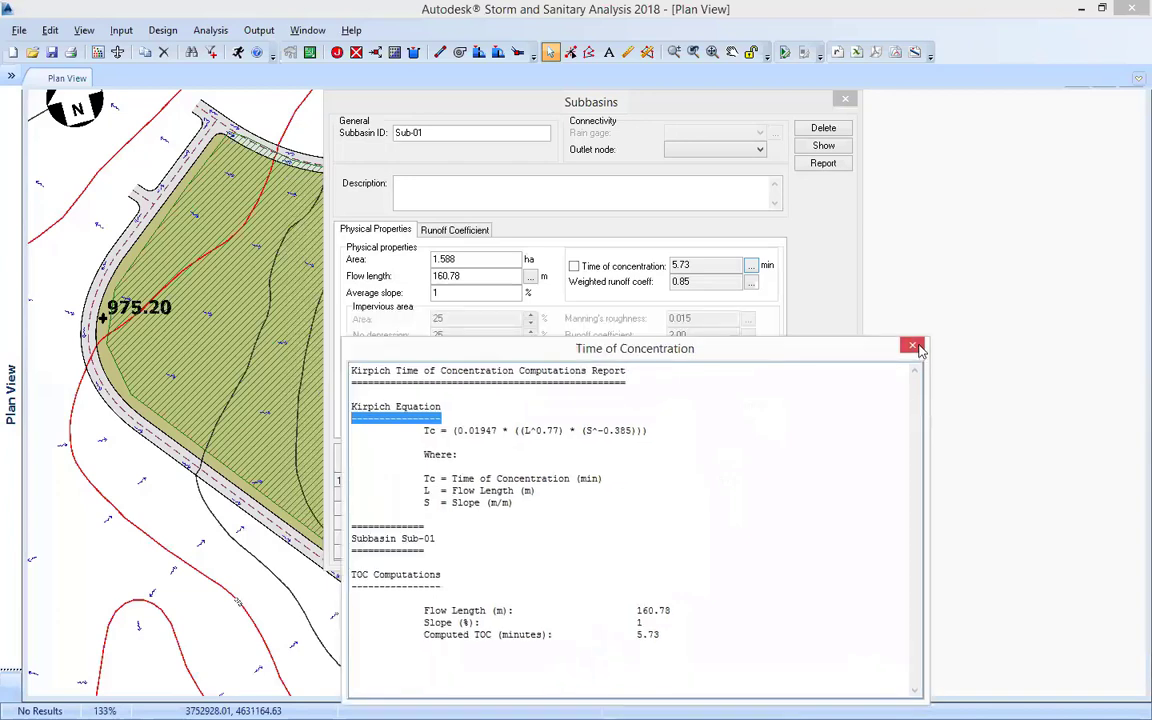
left_click(913, 347)
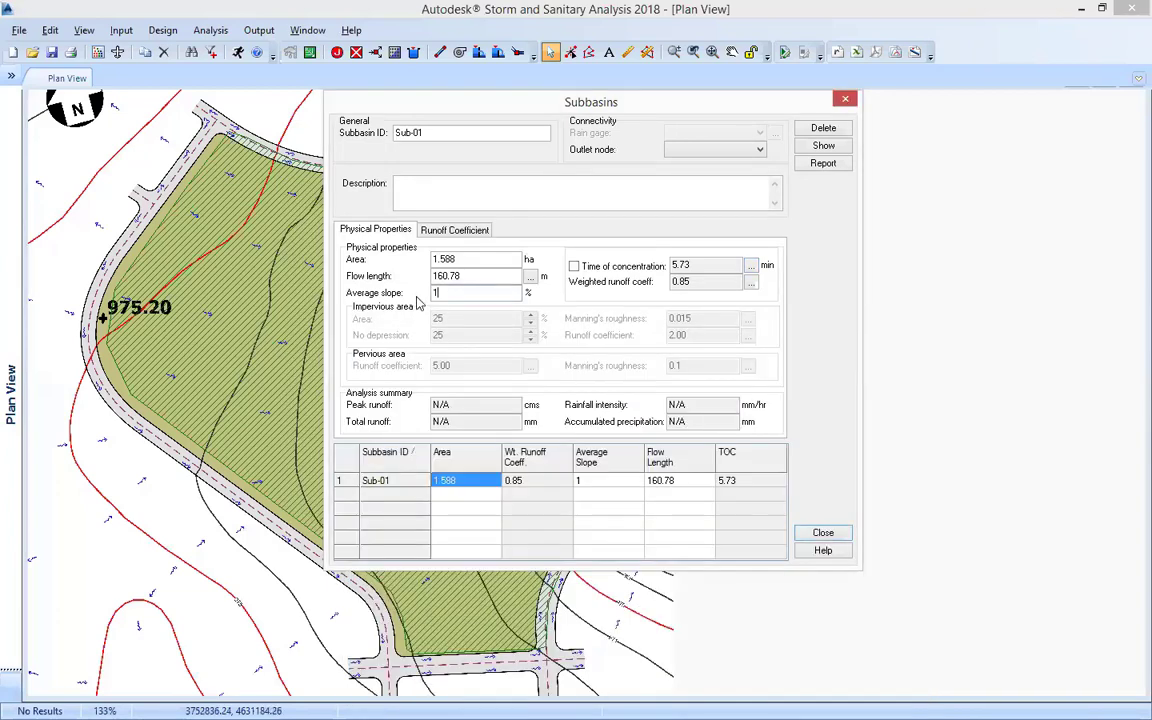
type("5")
left_click(500, 275)
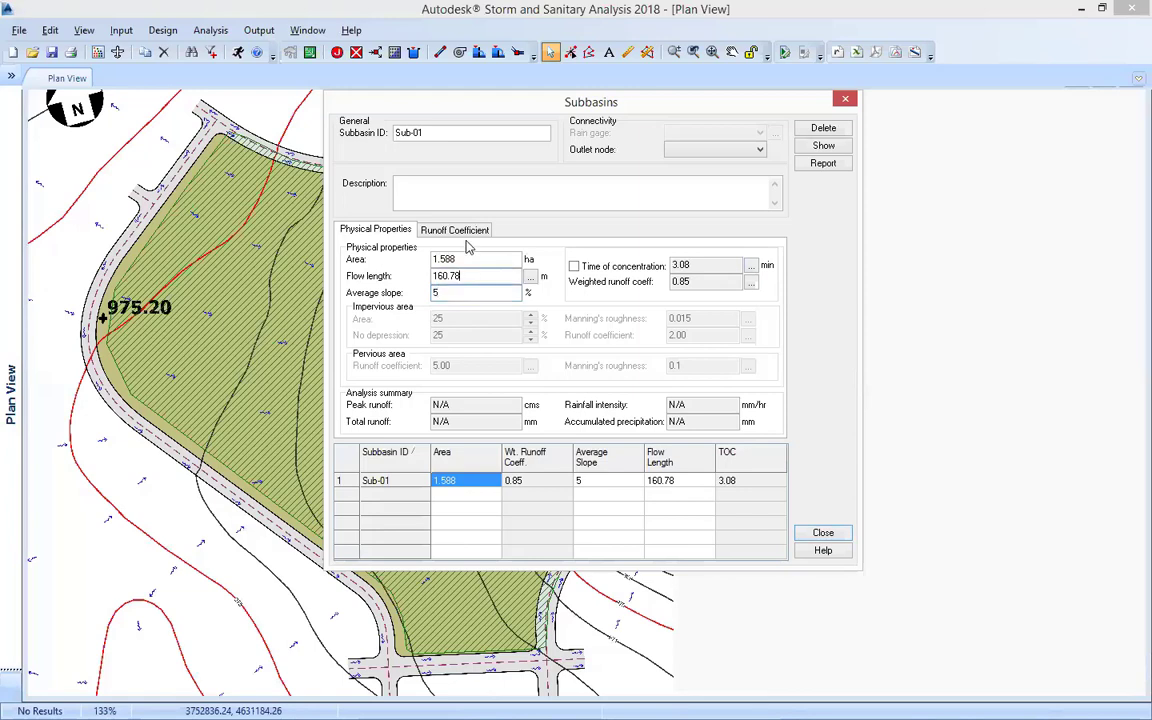
- Set the runoff coefficient in the first row of the subbasin's composite runoff coefficient table to .1
left_click(692, 283)
left_click(452, 233)
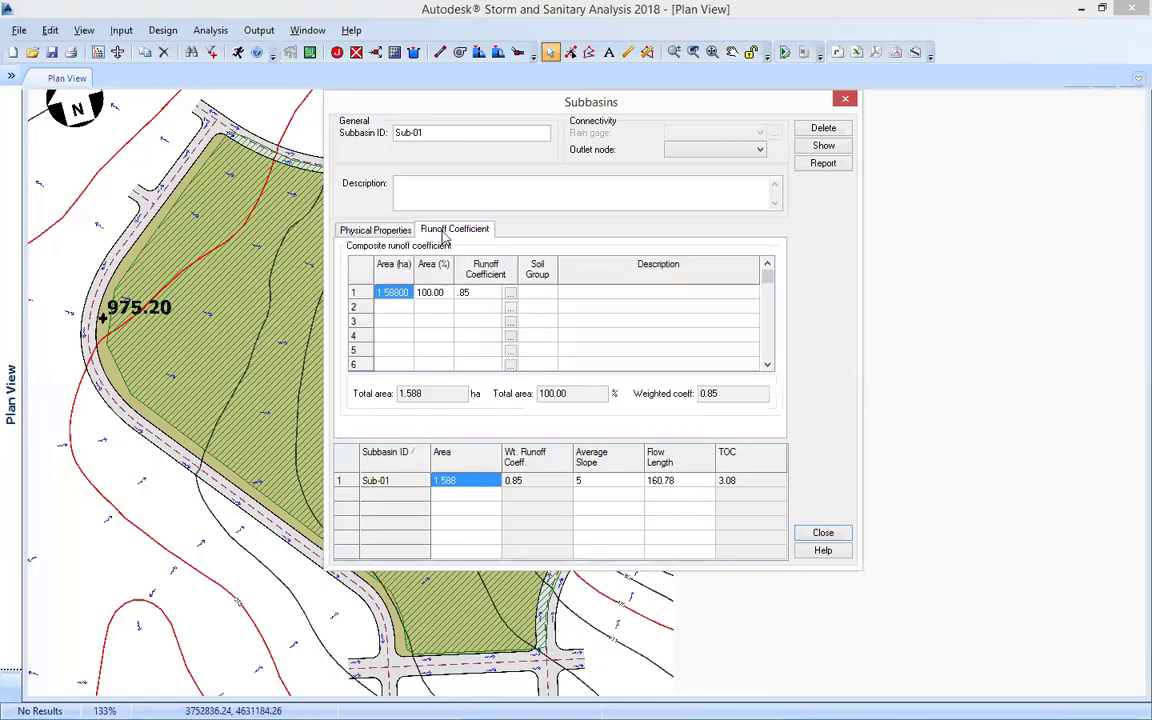
left_click(475, 294)
left_click(473, 293)
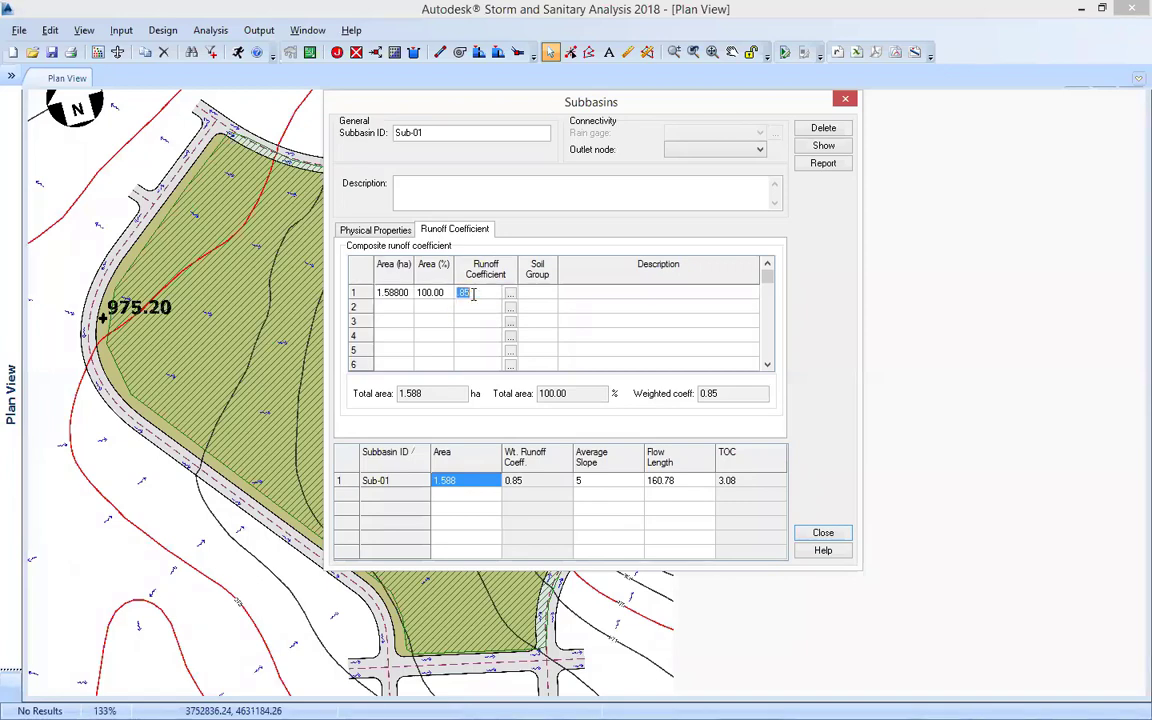
type(".1")
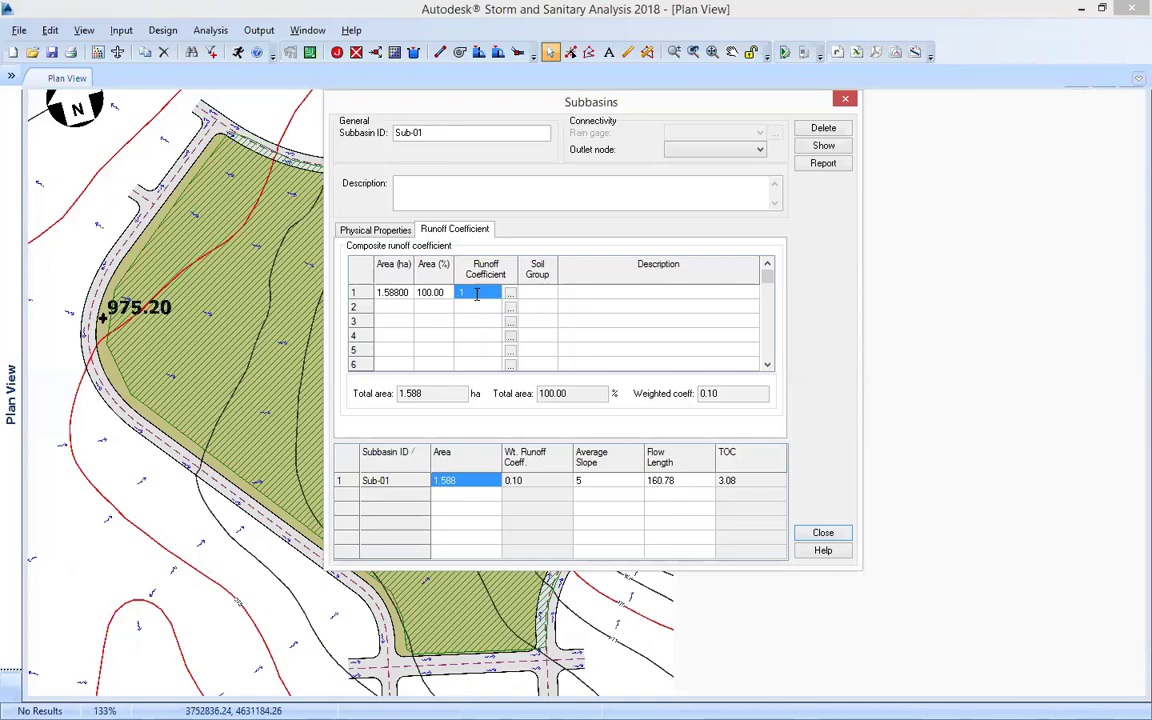
- Try a runoff coefficient of .9 in the first row of the composite runoff coefficient table
type(".9")
key("Return")
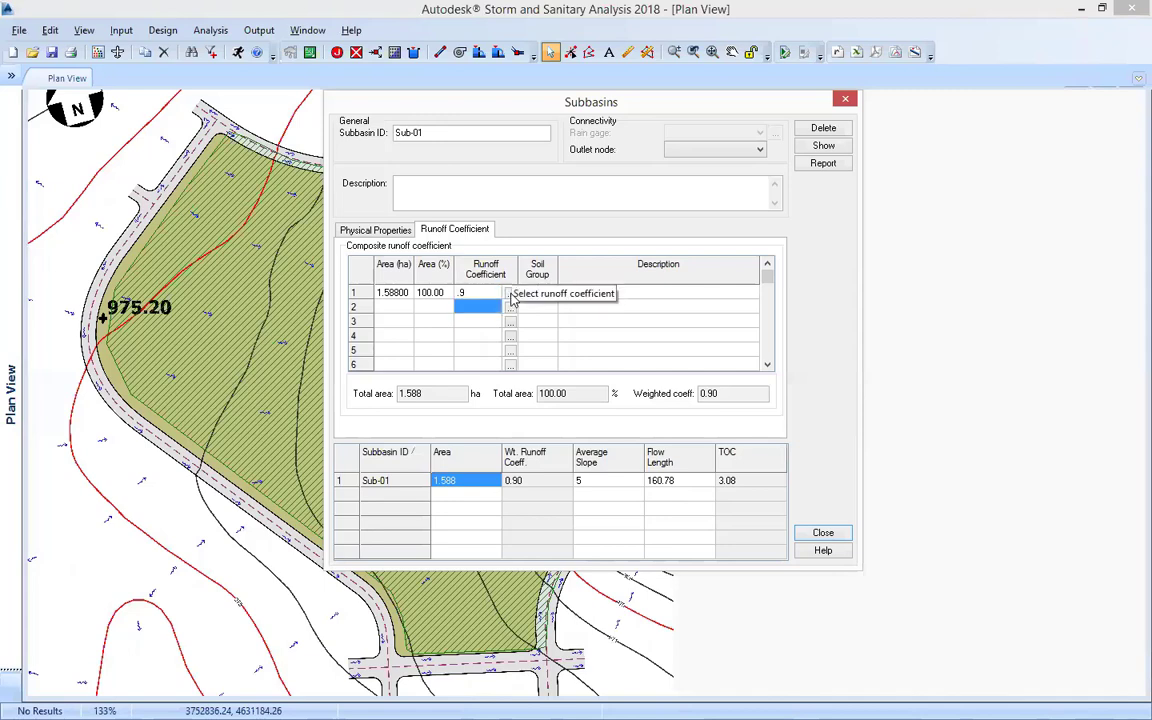
- Examine the runoff coefficient lookup table, comparing land uses, slope classes and design return periods
left_click(510, 294)
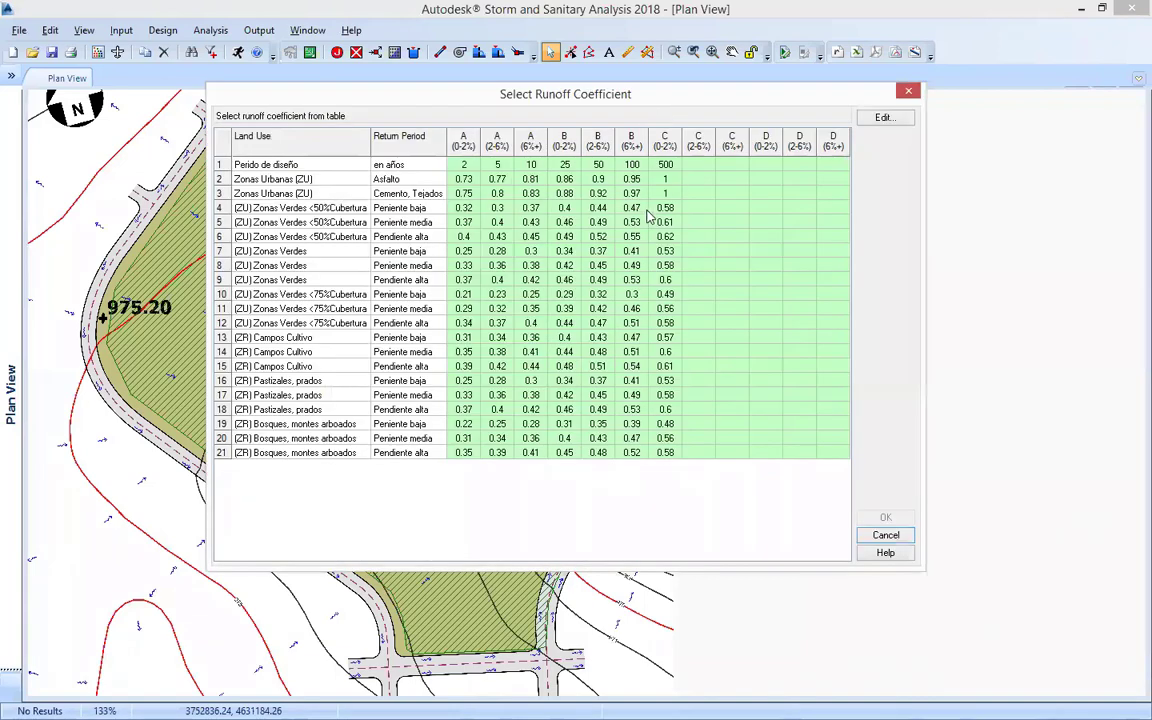
left_click_drag(556, 107, 511, 124)
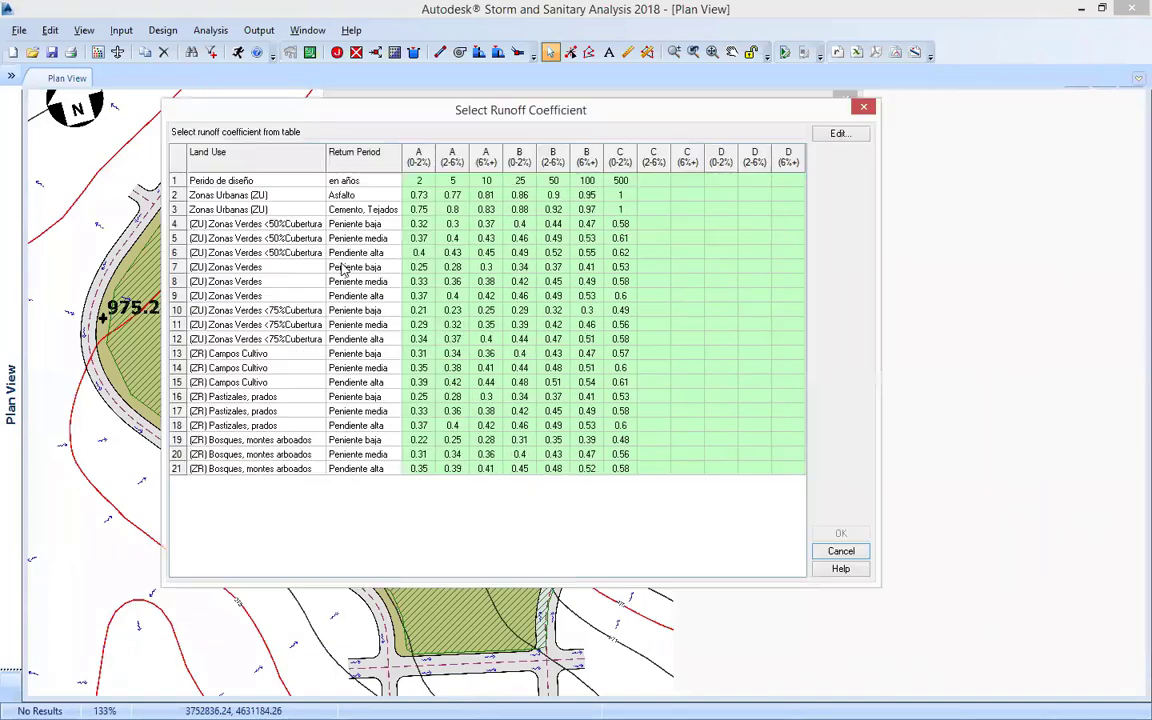
left_click(415, 210)
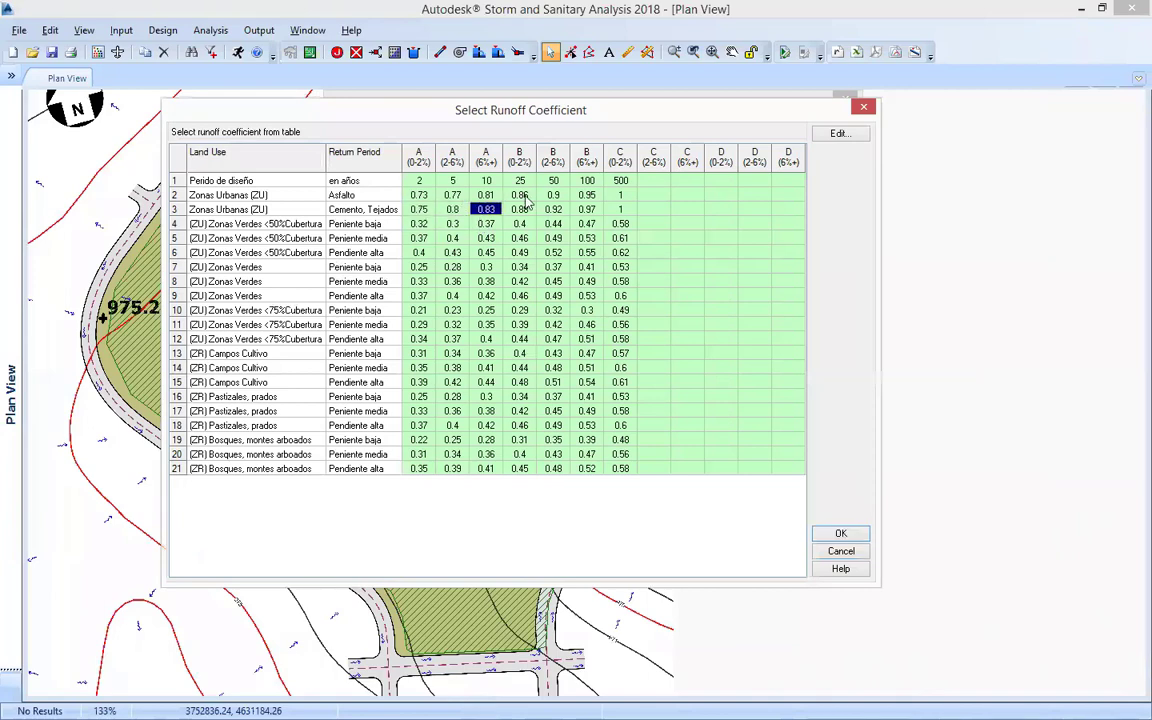
left_click(620, 195)
left_click(620, 224)
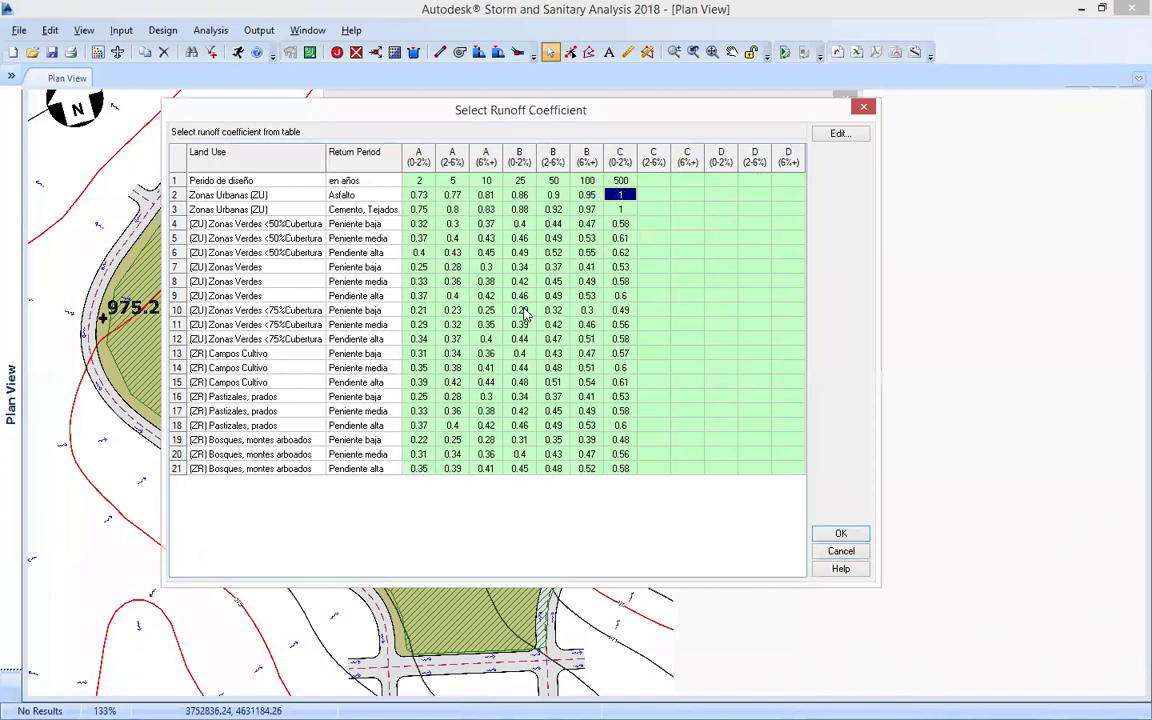
left_click(218, 182)
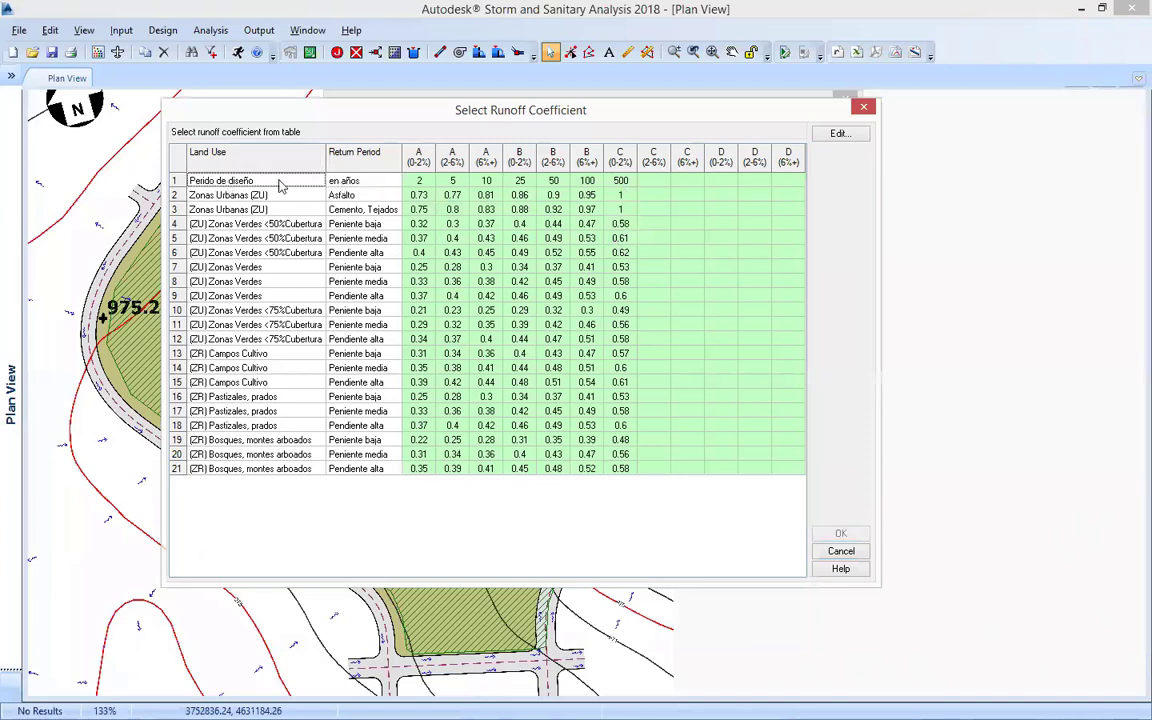
left_click(452, 181)
left_click(486, 180)
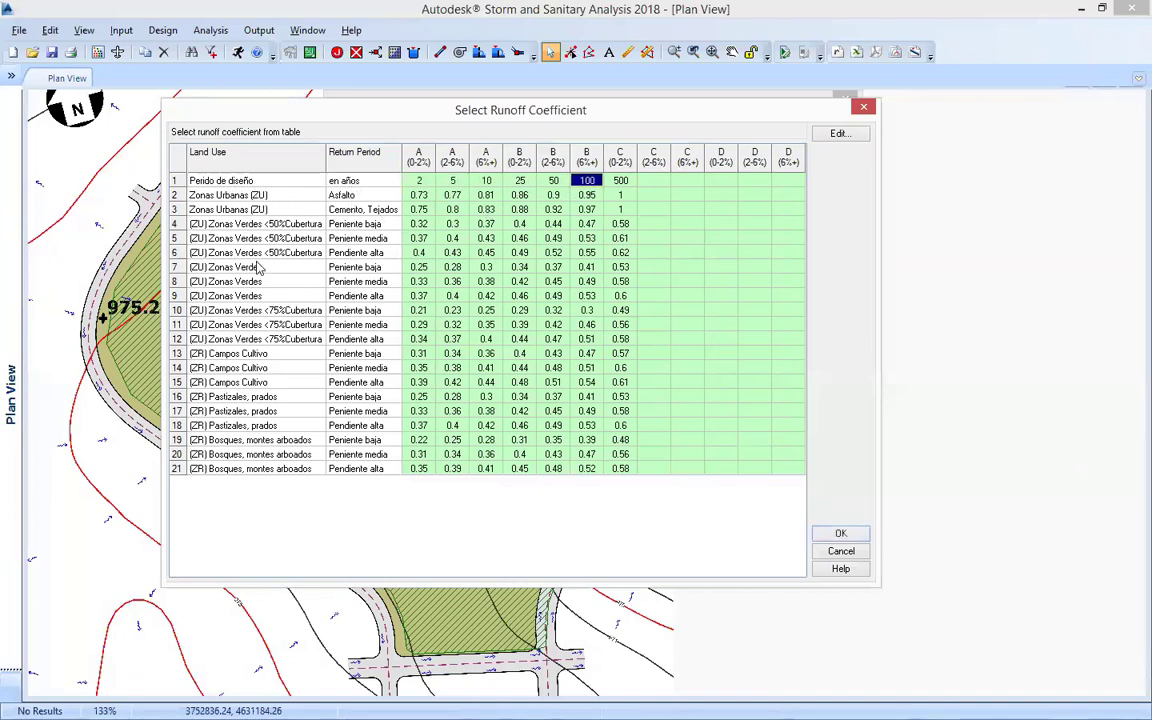
left_click(235, 394)
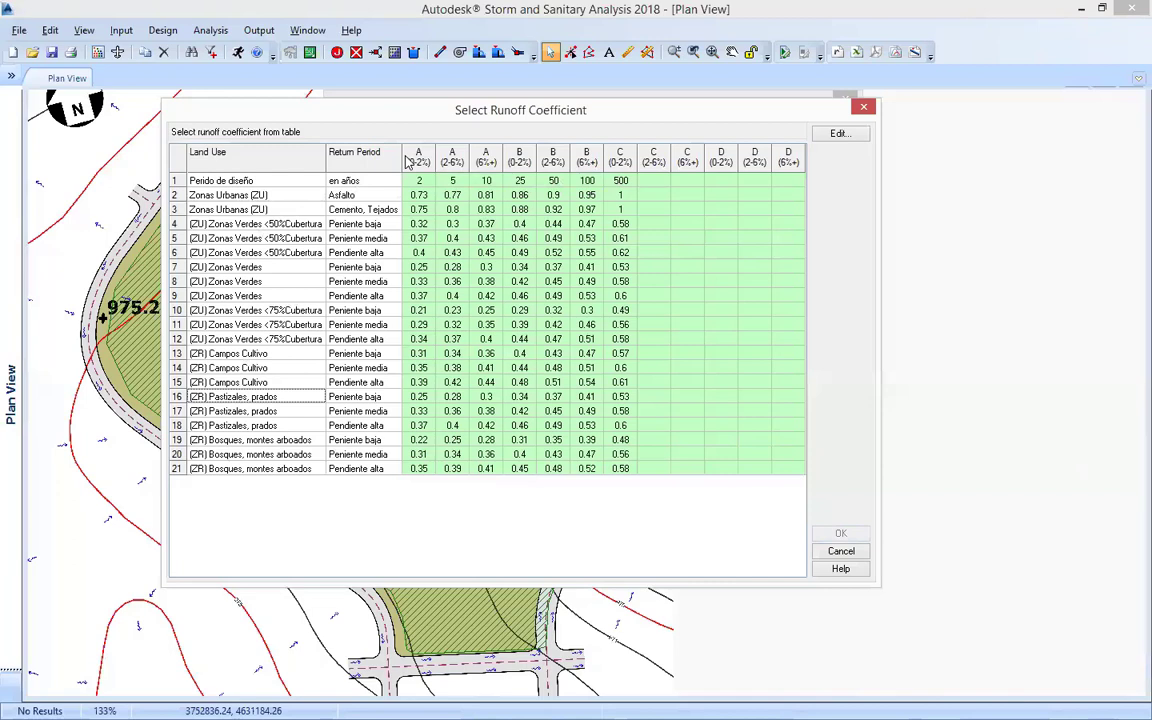
left_click(418, 267)
- Open the runoff coefficient lookup table for editing, inspect its entries and close it without changes
left_click(838, 134)
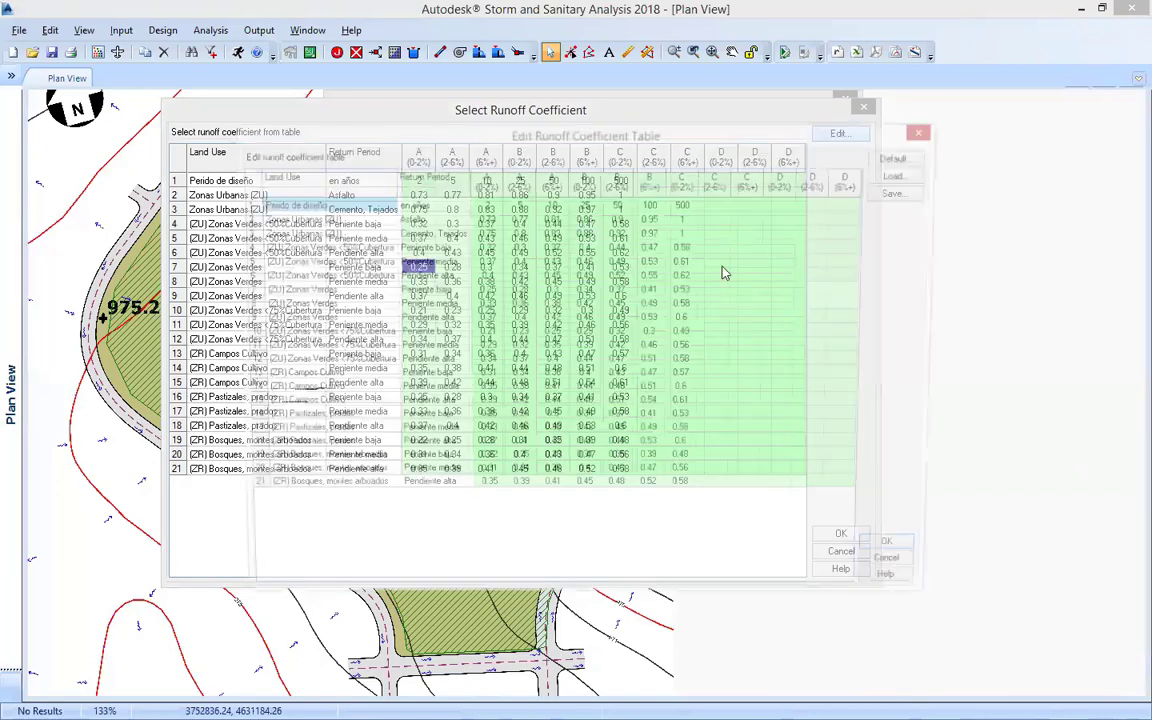
left_click_drag(743, 105, 636, 181)
left_click(401, 301)
left_click(401, 315)
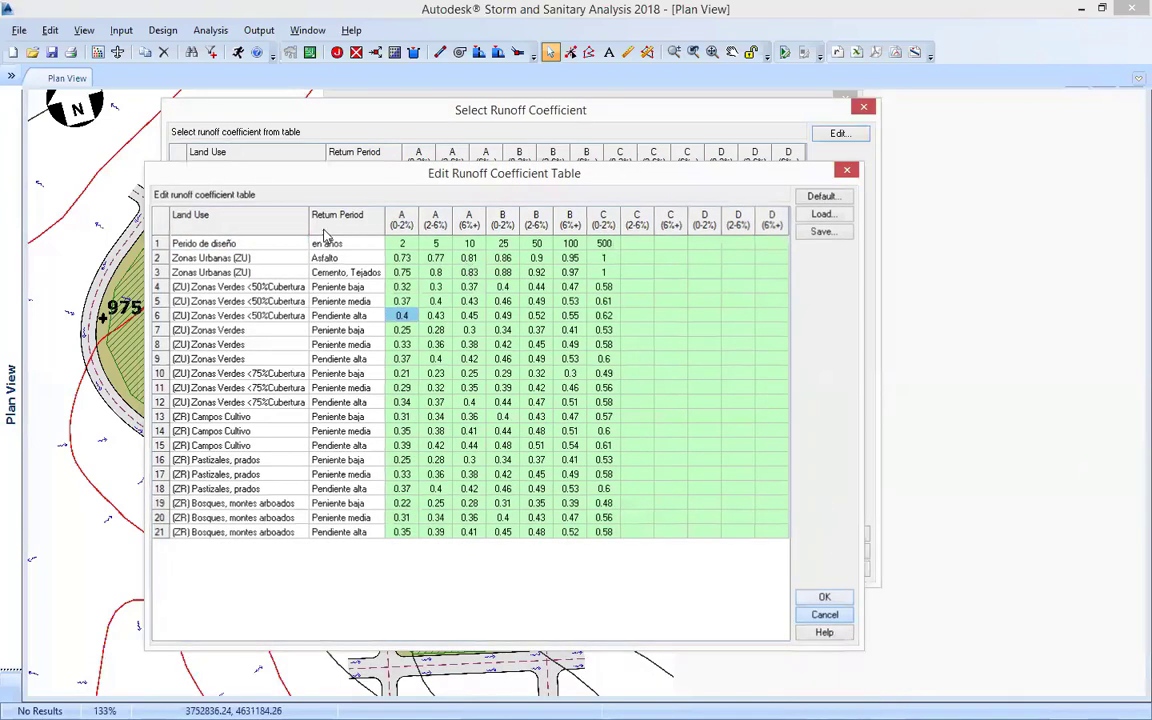
key("Return")
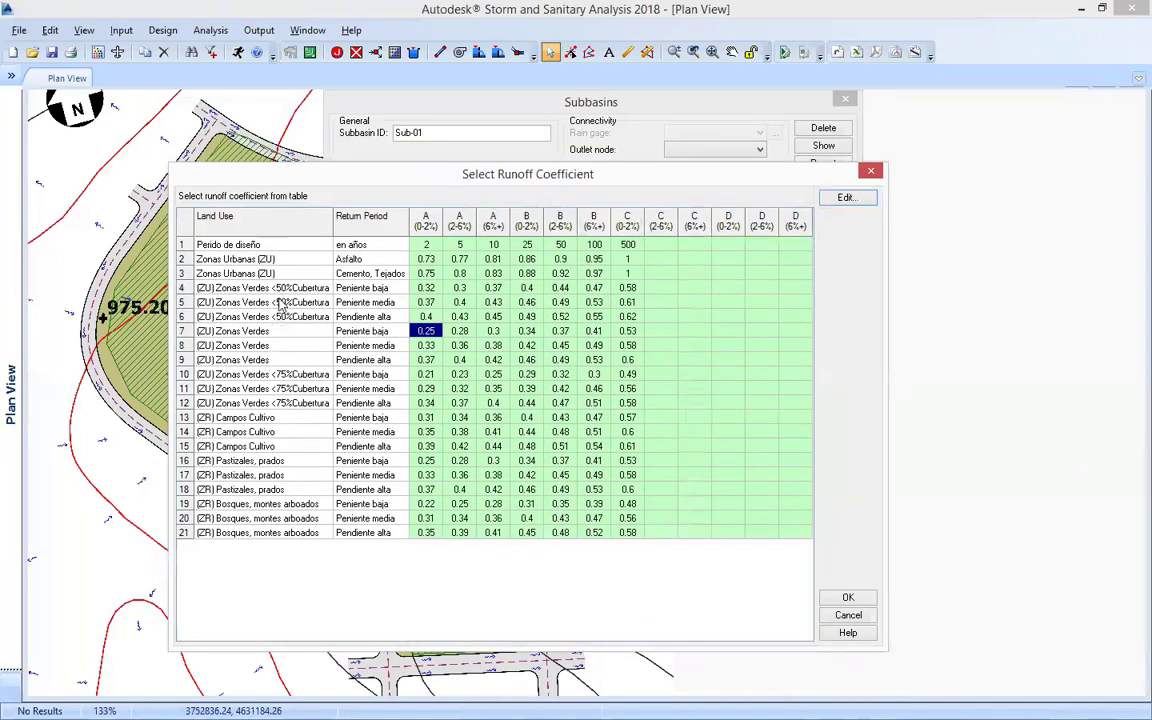
- Assign the 25-year coefficient 0.46 for (ZU) Zonas Verdes <50%Cubertura with Peniente media to the subbasin and close its properties
left_click(376, 304)
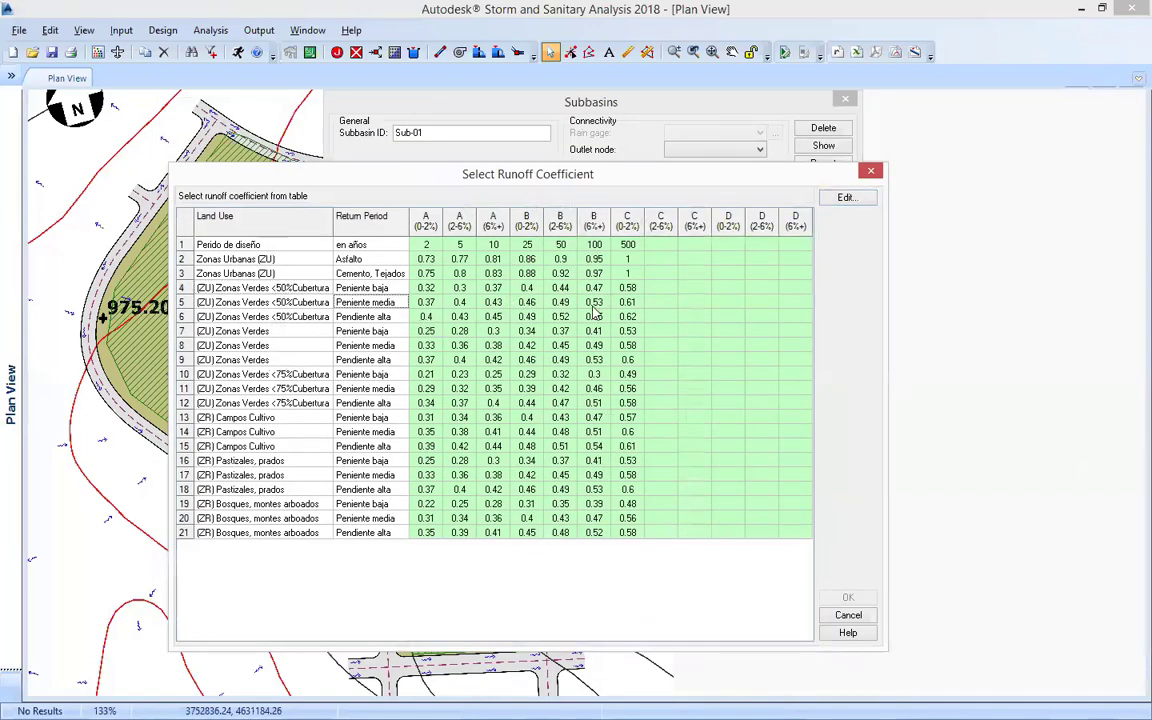
left_click(528, 302)
left_click(848, 597)
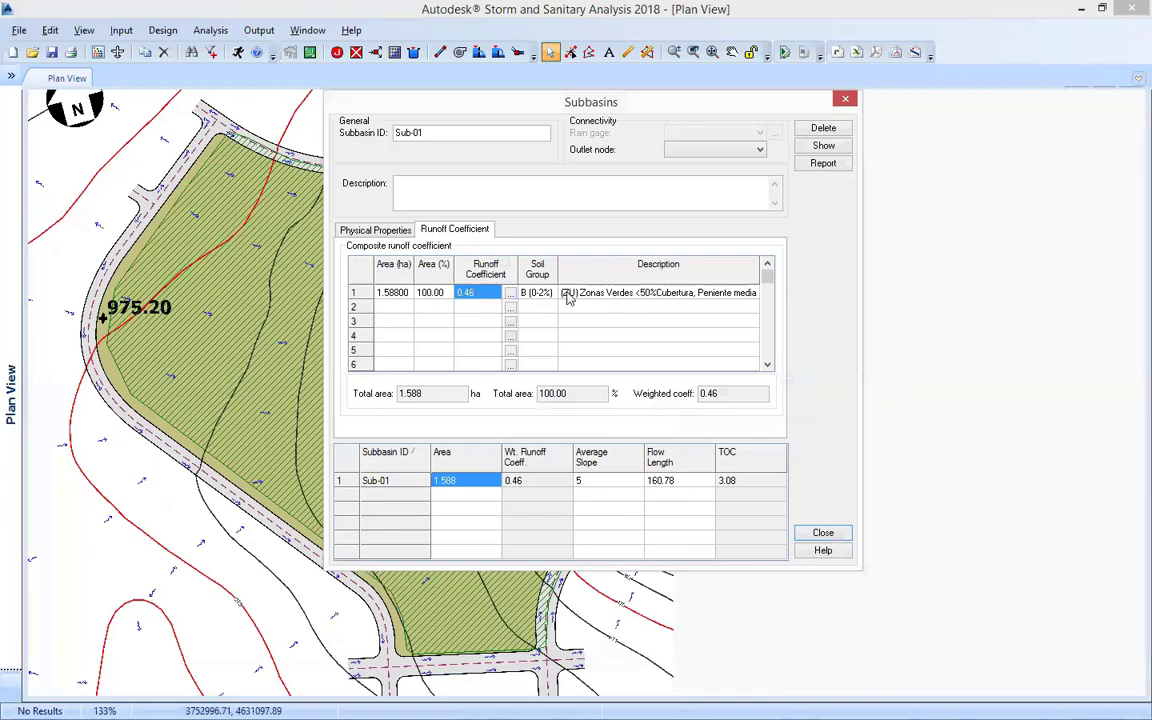
left_click(600, 293)
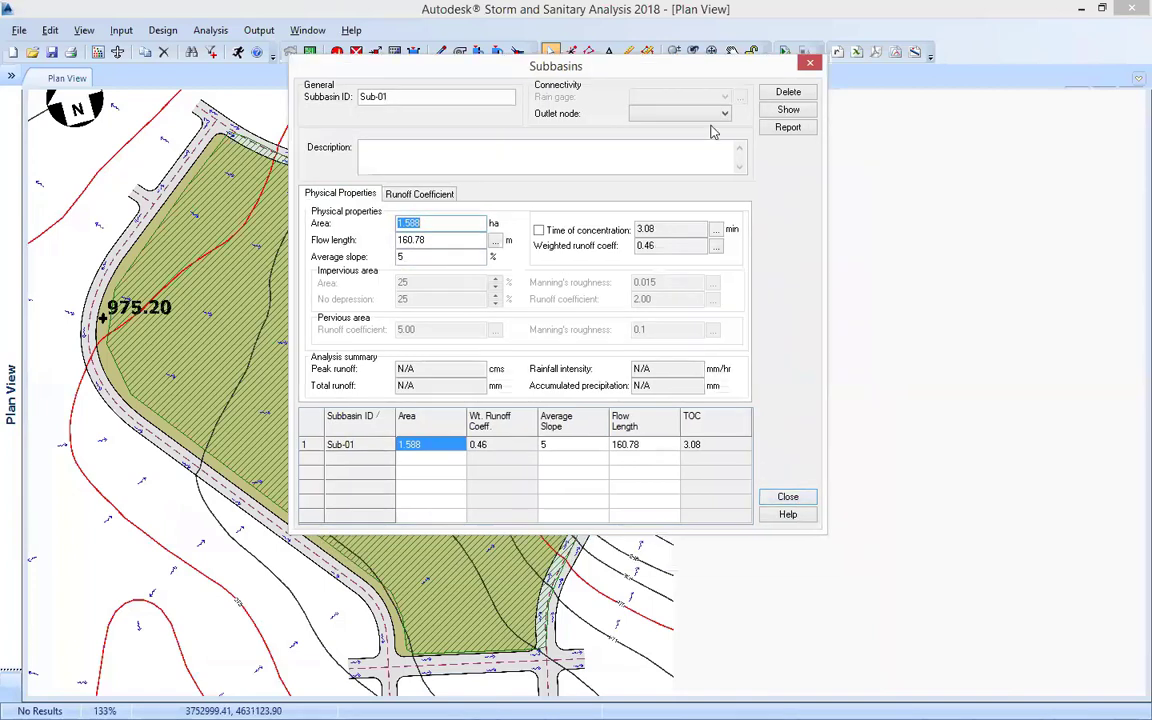
left_click(788, 496)
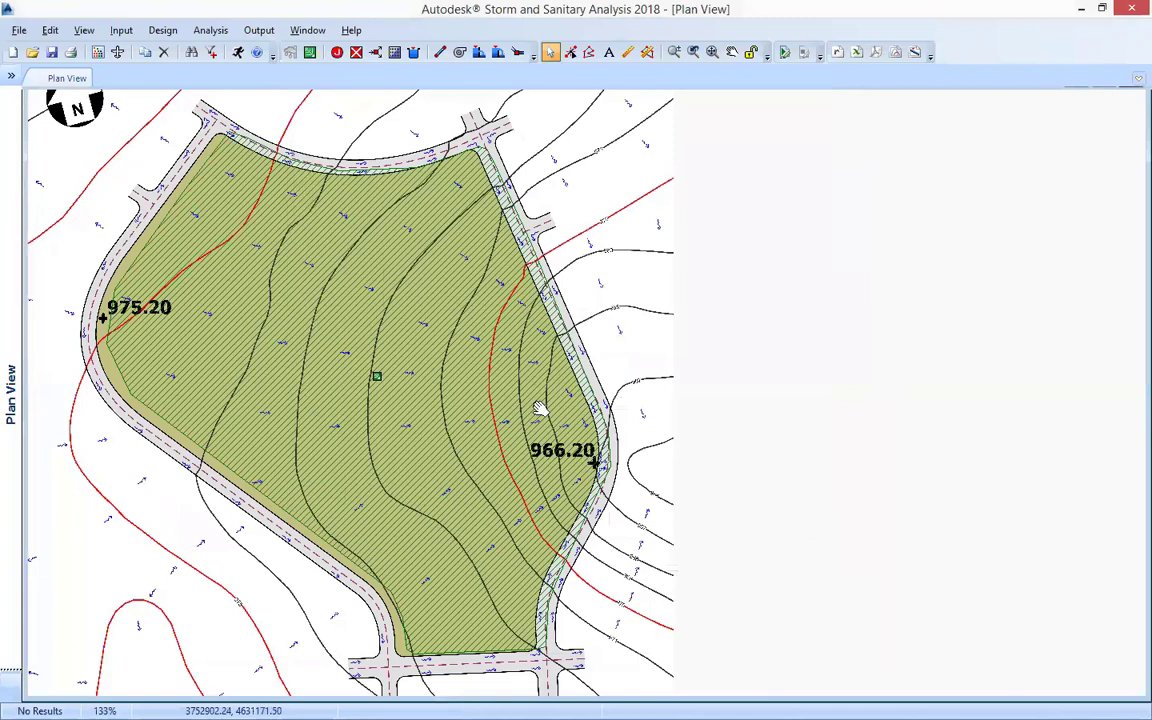
- Place an outfall at the 966.20 elevation point on the site's eastern boundary and end outfall placement
left_click_drag(591, 369, 535, 316)
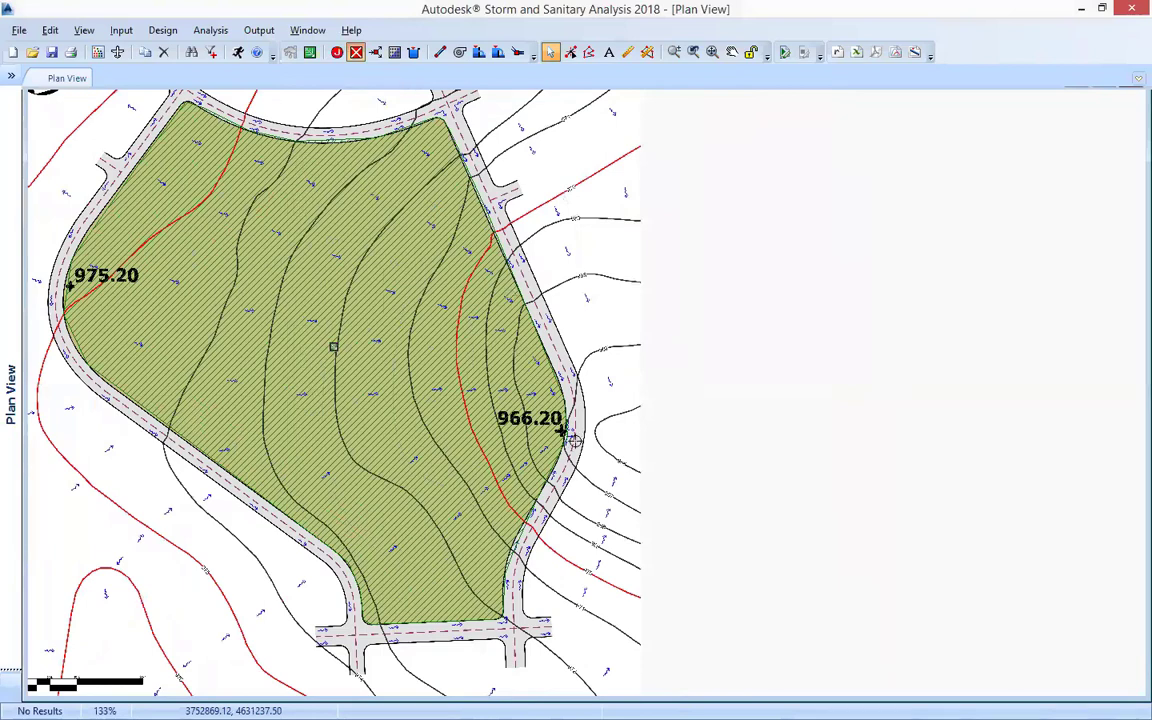
left_click(566, 430)
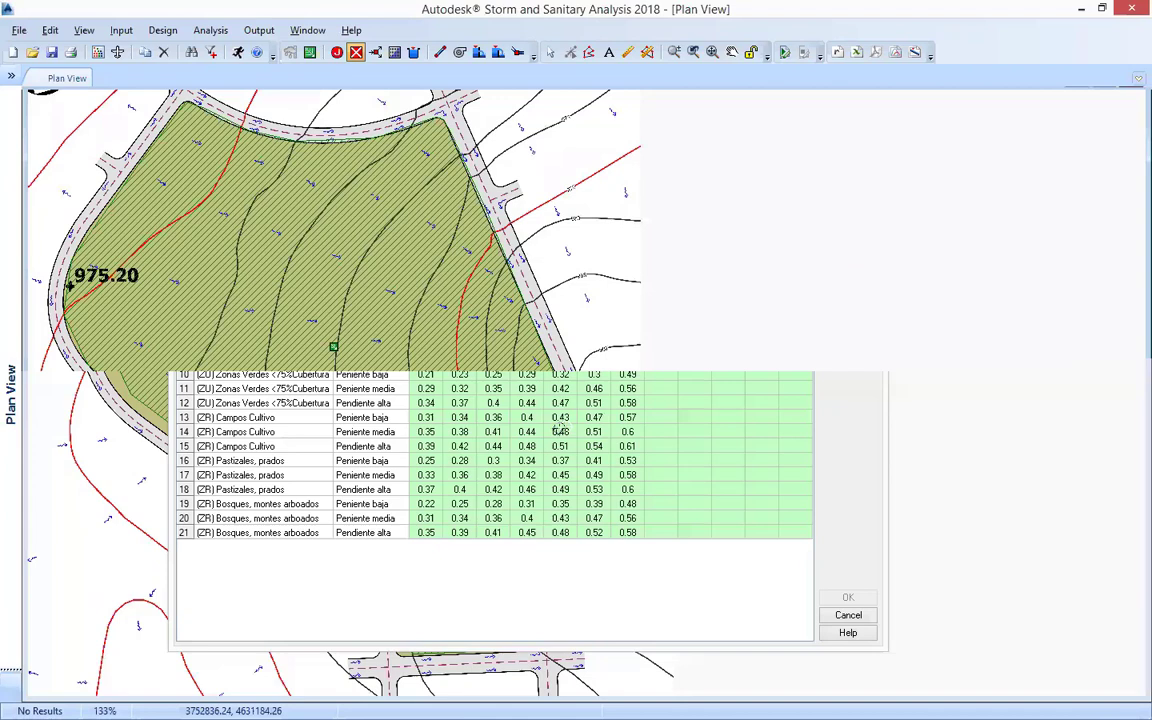
scroll(560, 428, "up", 3)
right_click(560, 428)
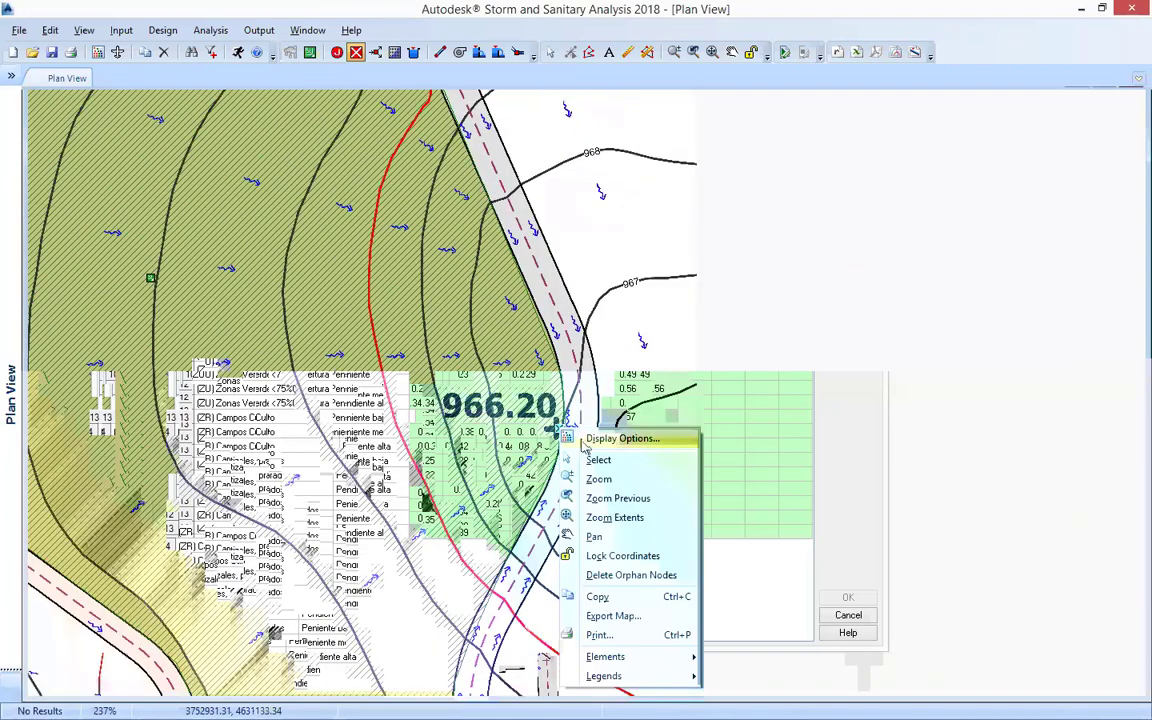
left_click(572, 455)
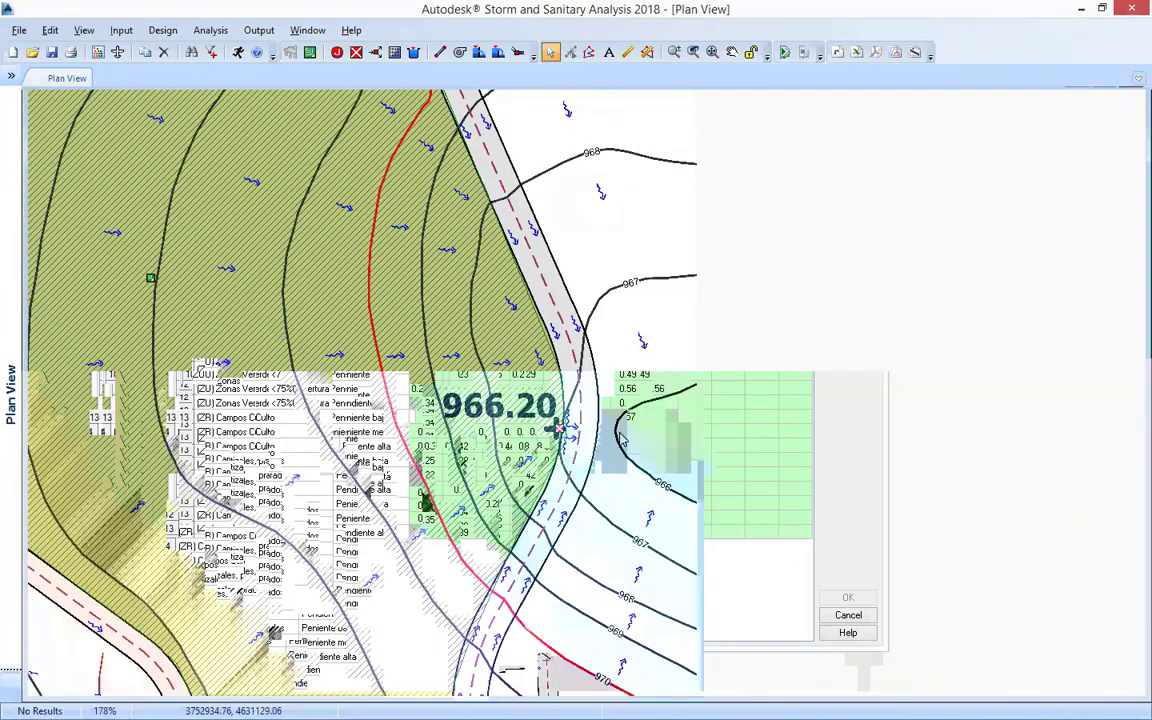
scroll(300, 345, "down", 1)
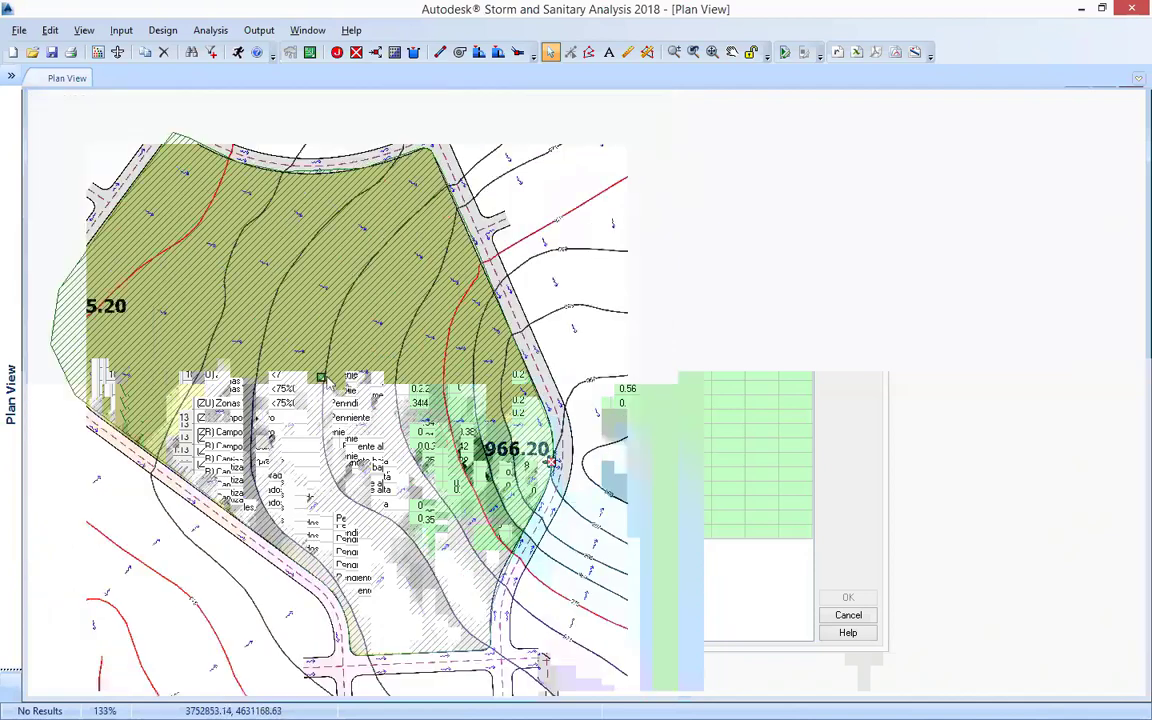
- Connect subbasin Sub-01 to the outfall at the 966.20 elevation point
right_click(323, 379)
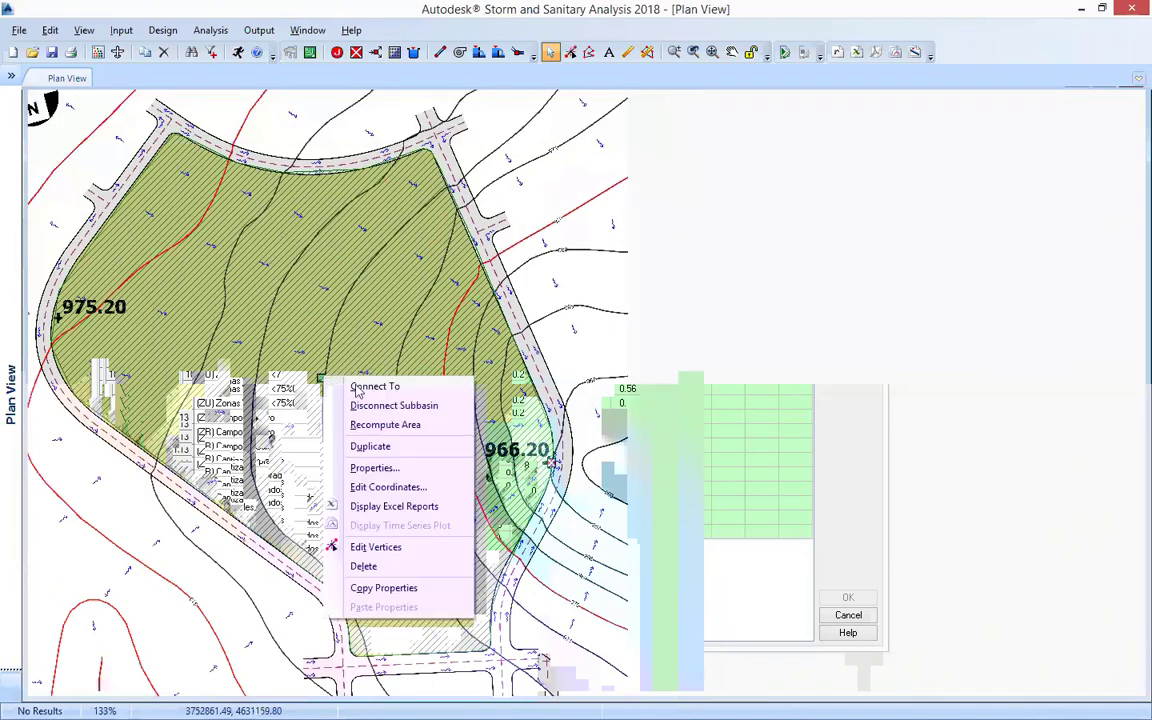
left_click(430, 390)
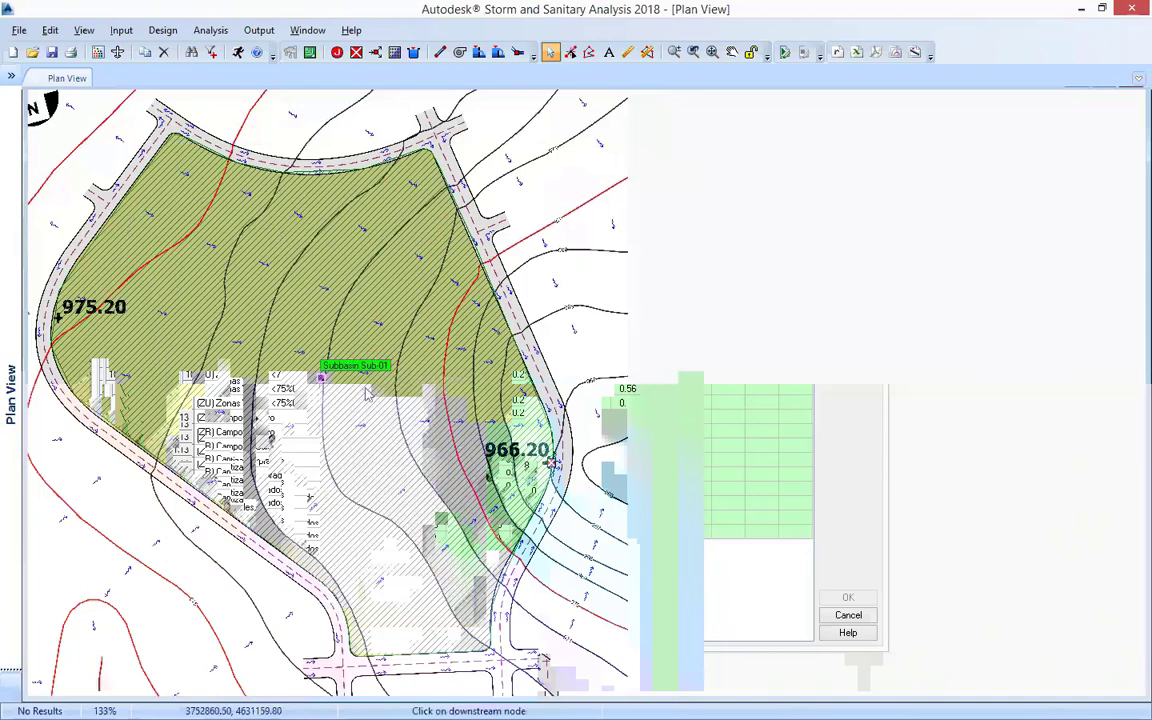
right_click(319, 379)
left_click(377, 390)
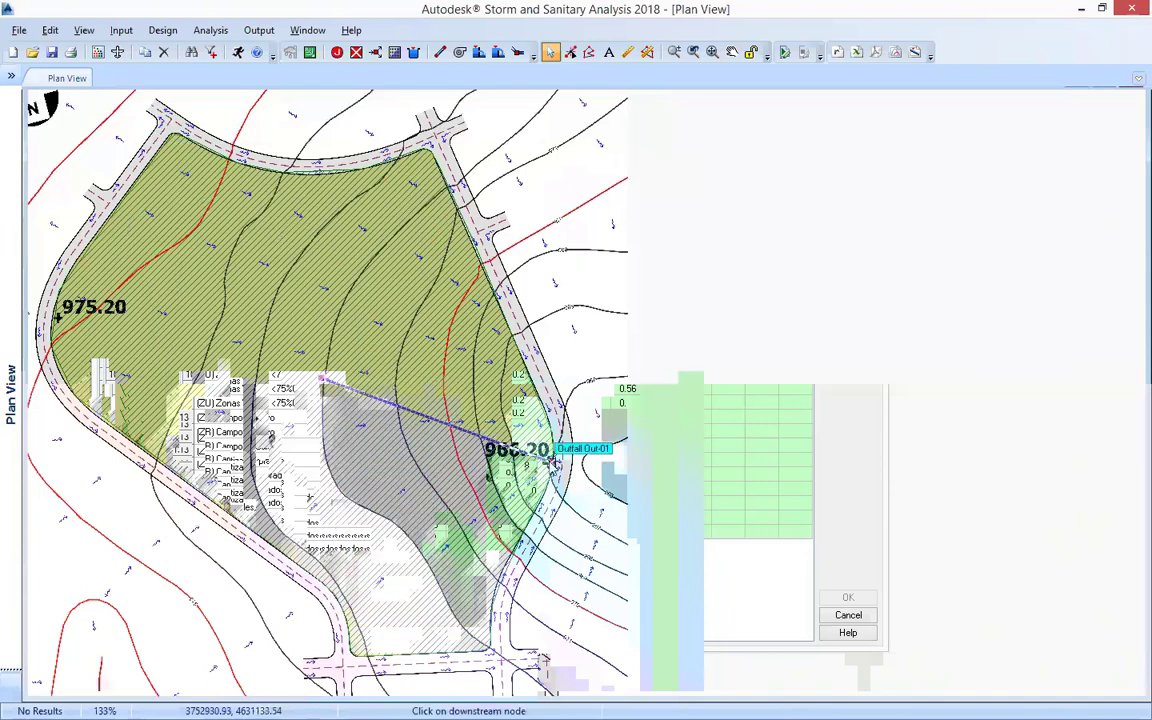
left_click(556, 470)
scroll(555, 468, "down", 1)
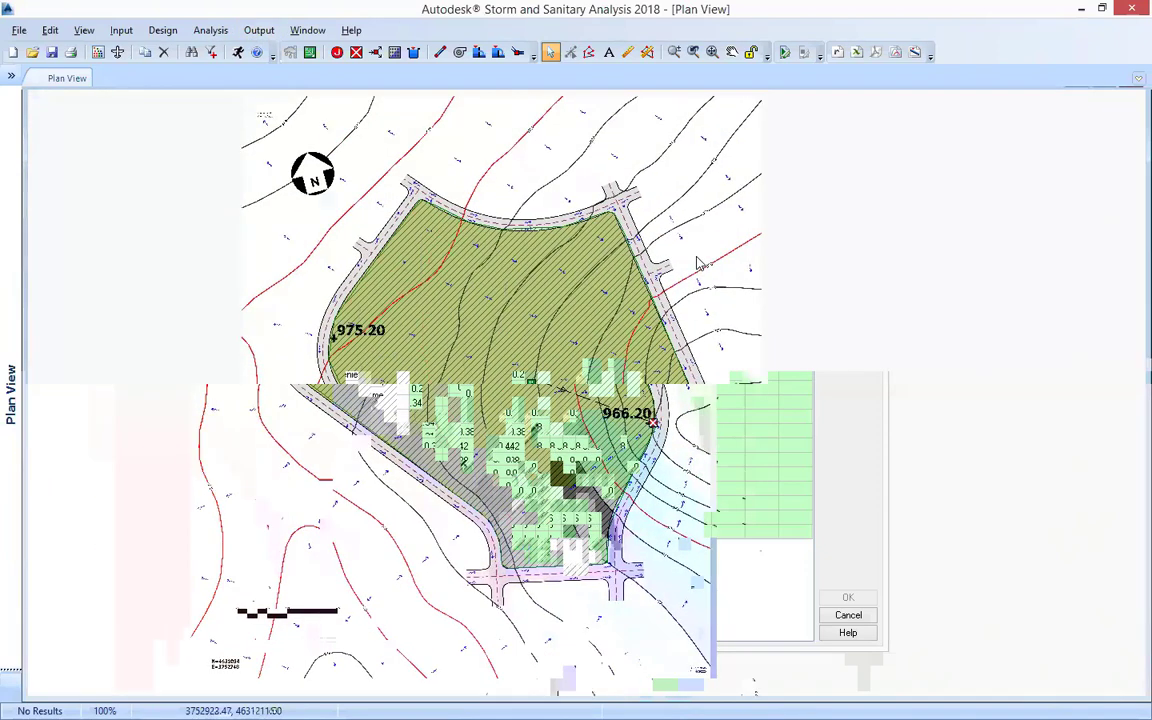
- Examine the IDF-1 rainfall intensity table by return period and by storm durations of 5, 15, 30 and 60 minutes
left_click(118, 31)
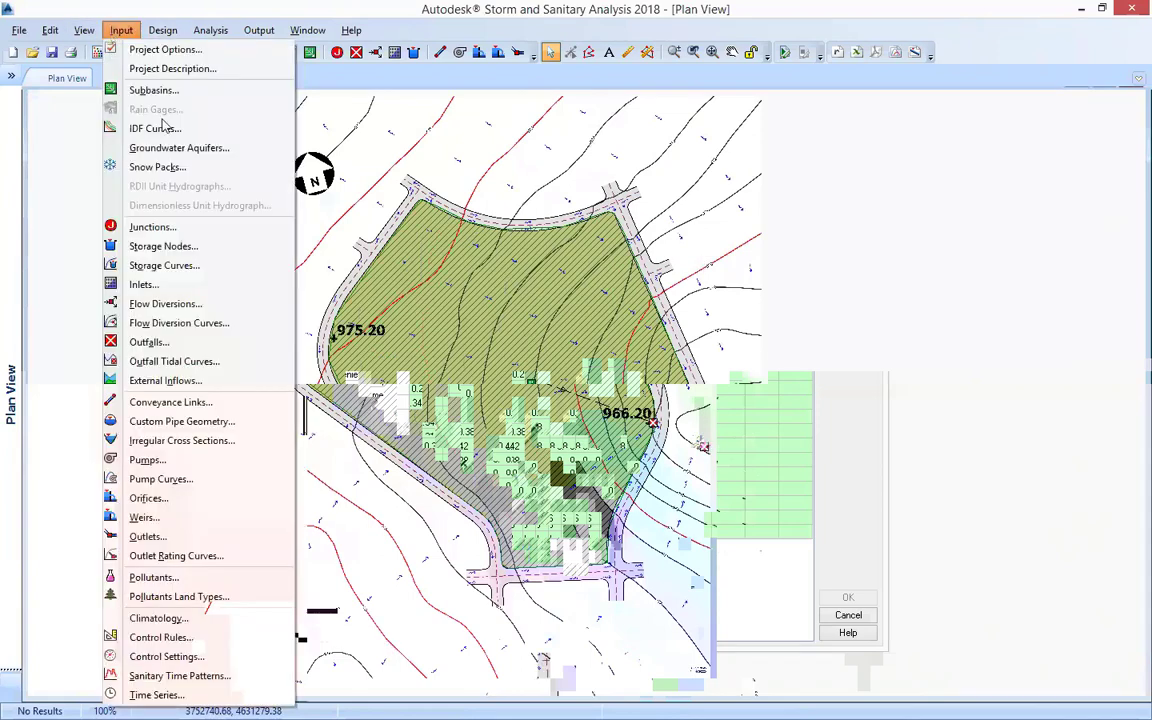
left_click(219, 134)
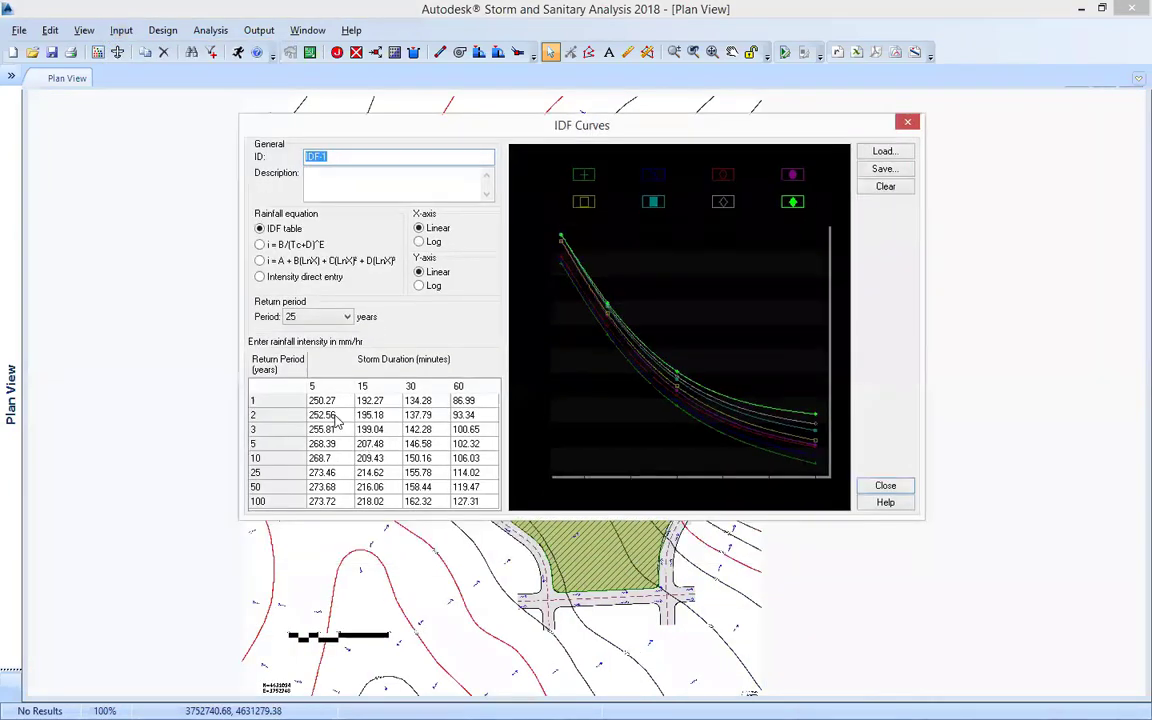
left_click(325, 400)
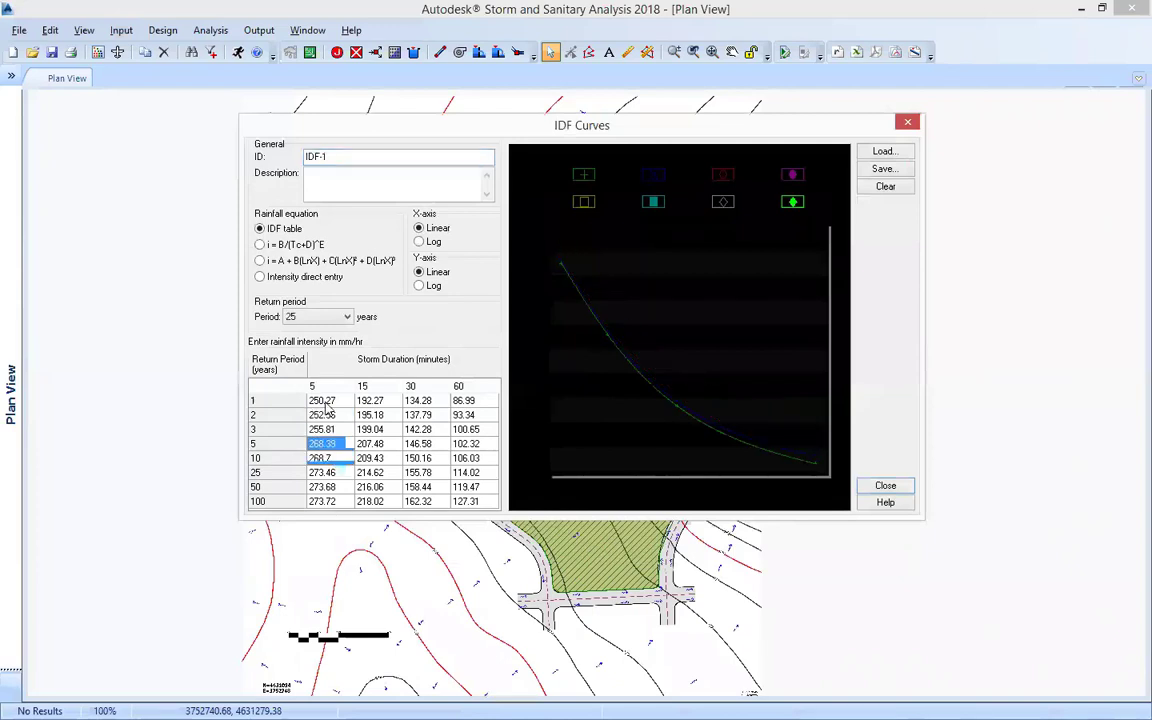
left_click(389, 401)
left_click(424, 405)
left_click(470, 403)
left_click(331, 406)
left_click(329, 415)
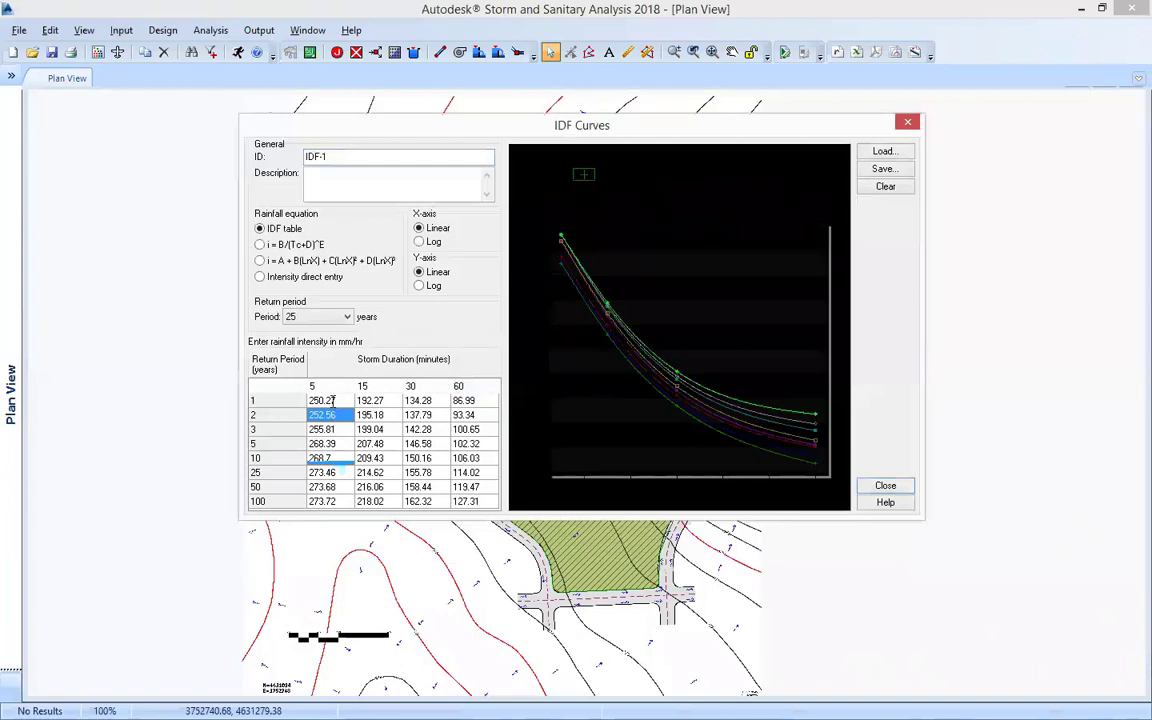
left_click(332, 400)
left_click(329, 443)
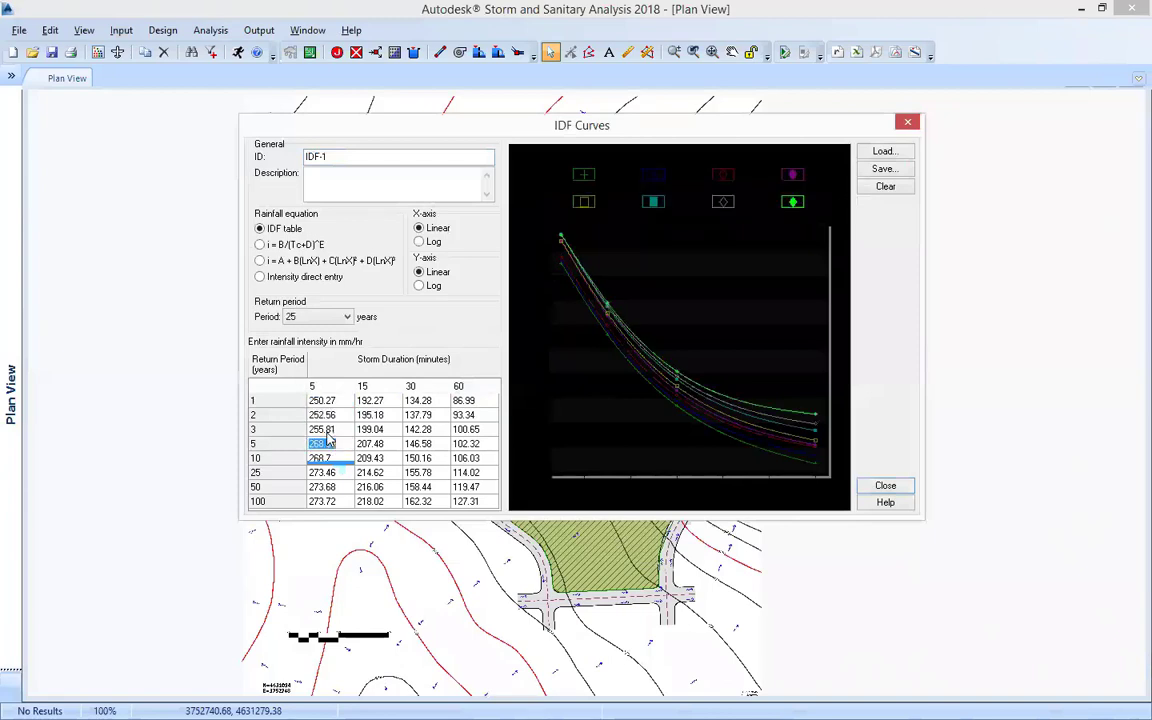
left_click(326, 429)
left_click(282, 404)
left_click(277, 417)
left_click(385, 412)
left_click(476, 412)
left_click(433, 421)
left_click(341, 431)
left_click(326, 448)
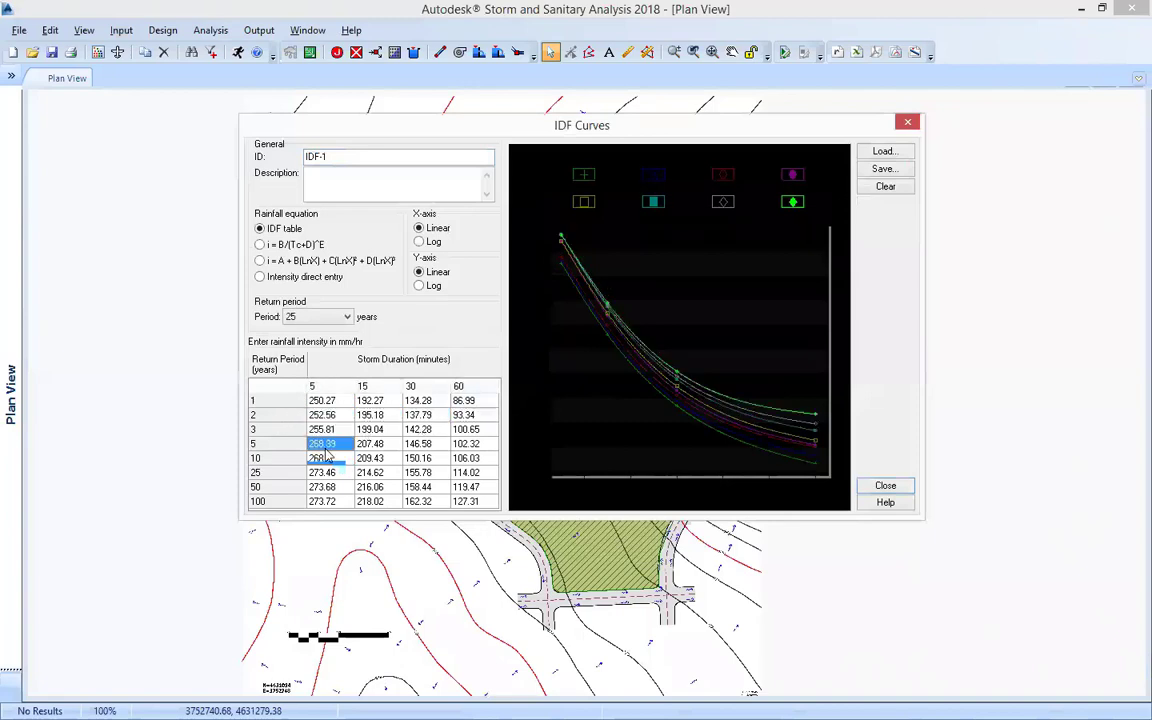
- Check the IDF curve files in the SSA 2018 Database folder, cancel saving and close the IDF curves
left_click(882, 169)
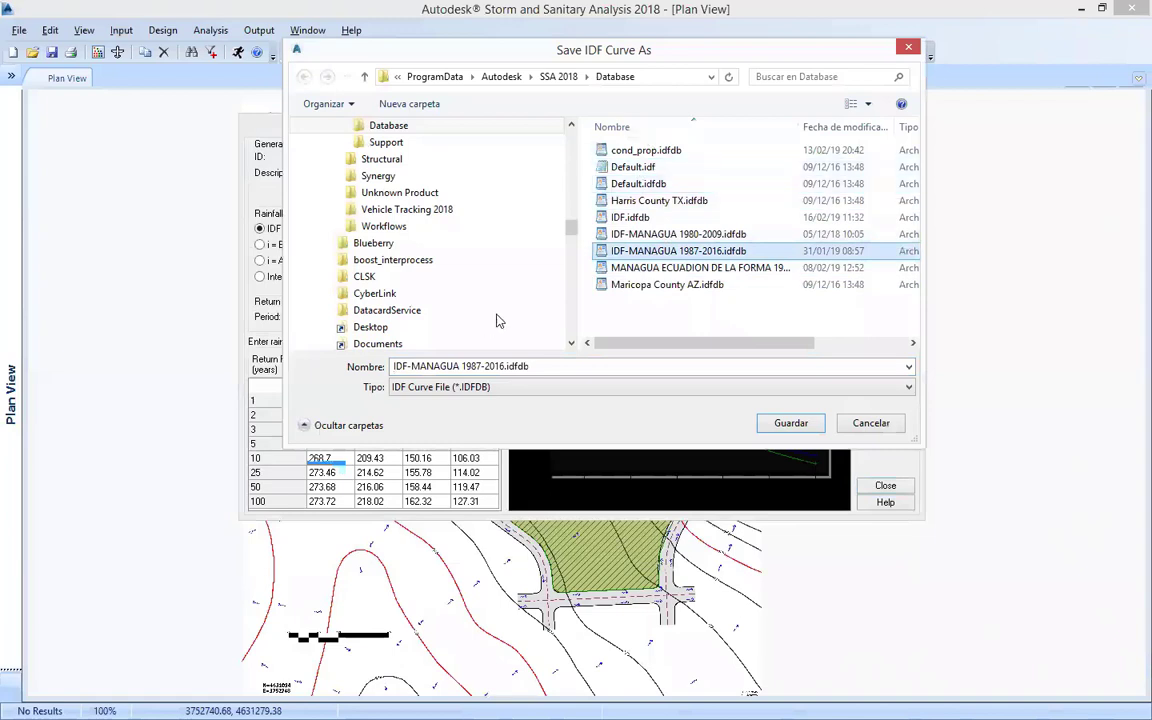
left_click(505, 356)
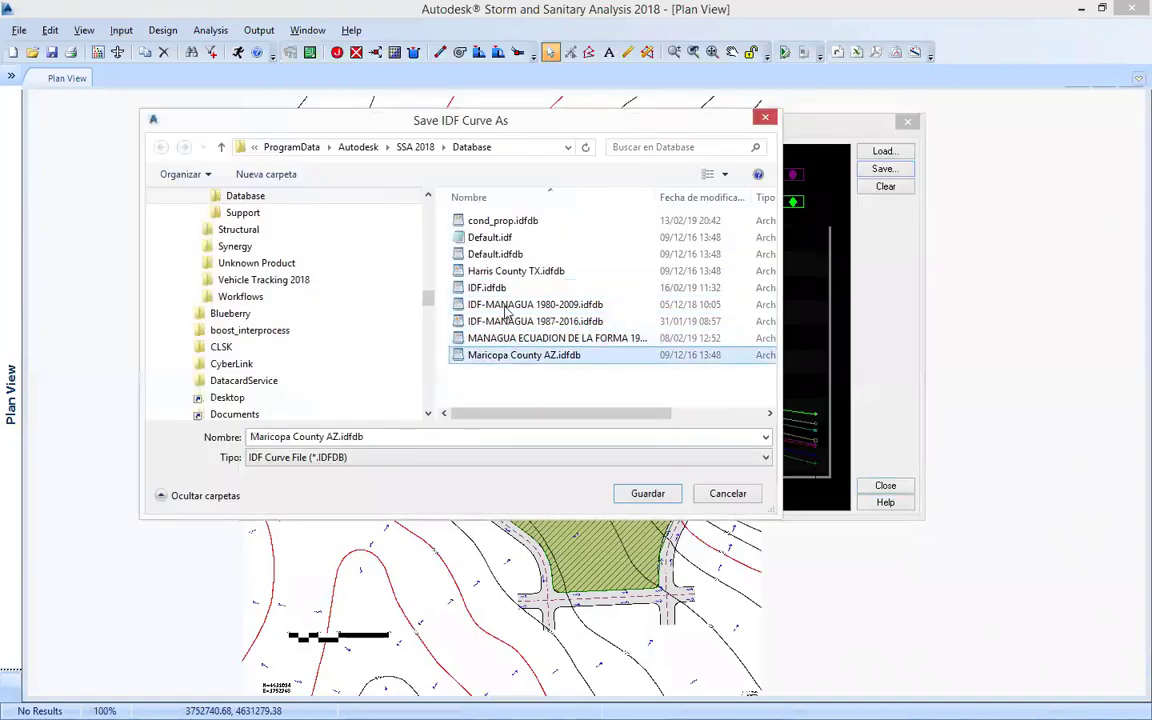
left_click(508, 321)
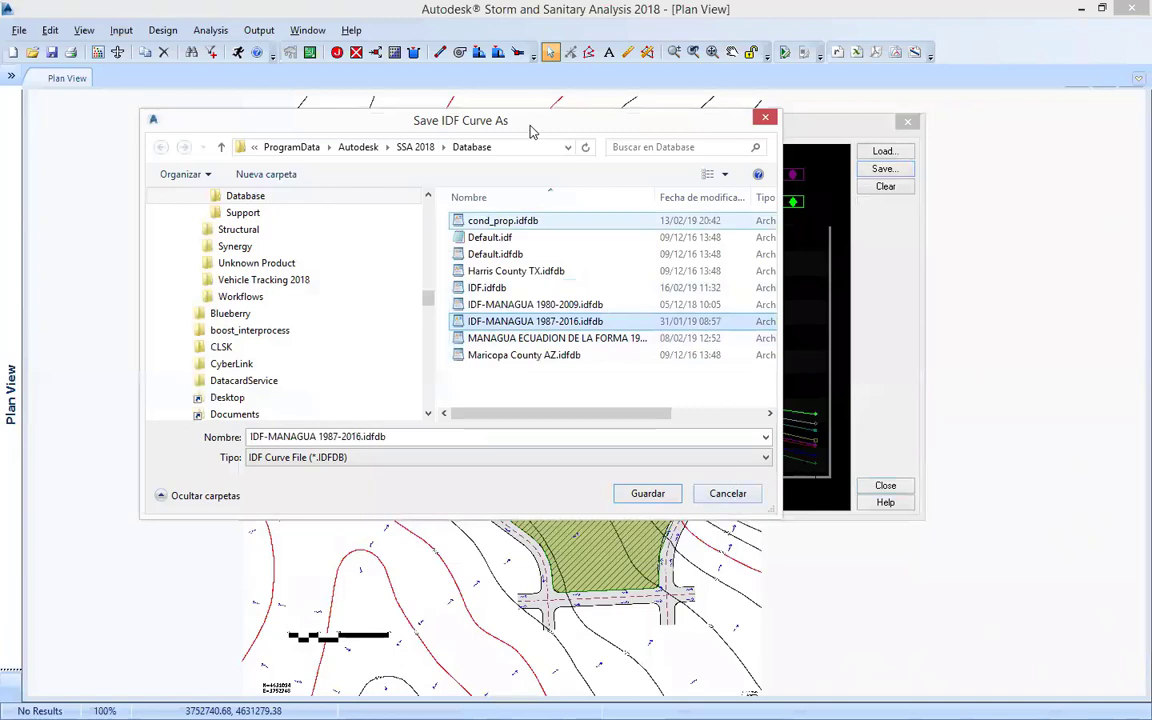
left_click(728, 493)
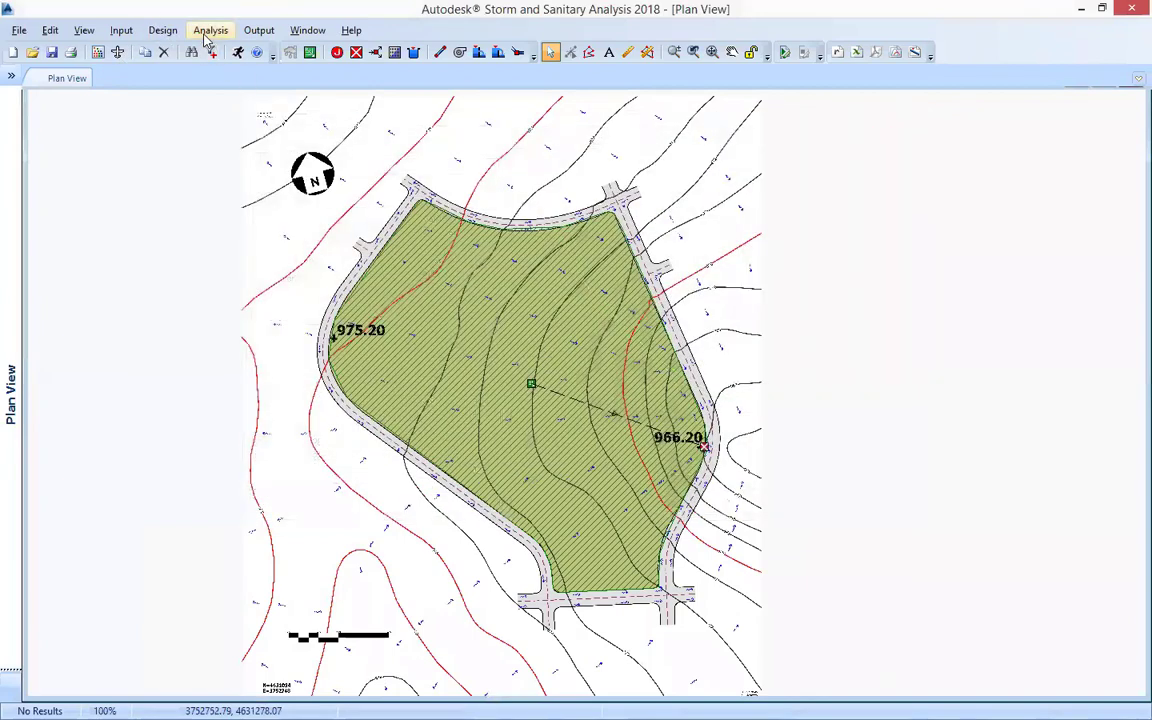
- Check the analysis duration in the general analysis options and cancel without changes
left_click(211, 31)
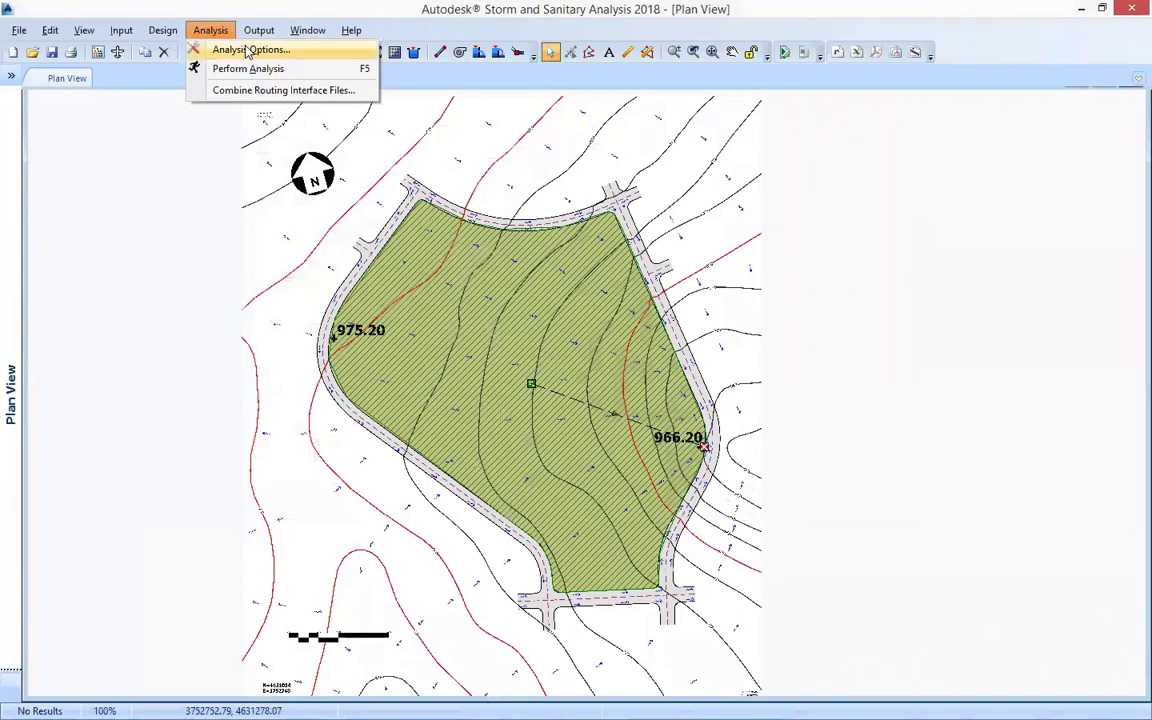
left_click(248, 50)
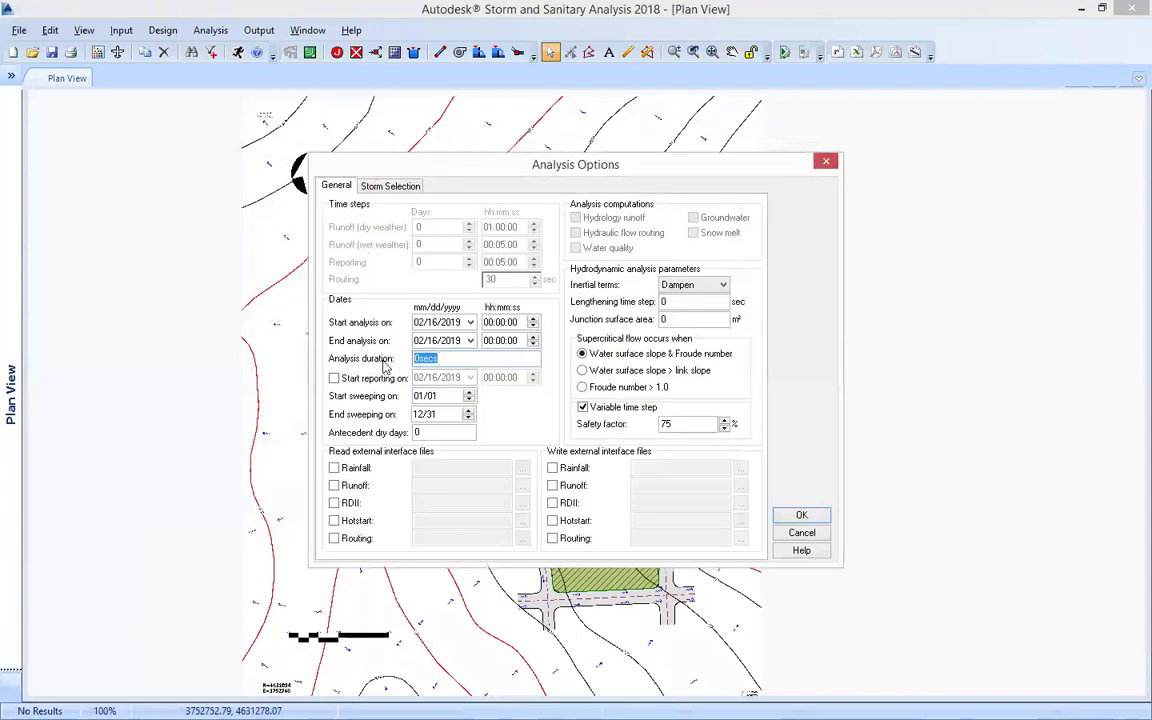
left_click(444, 359)
double_click(413, 362)
left_click(806, 536)
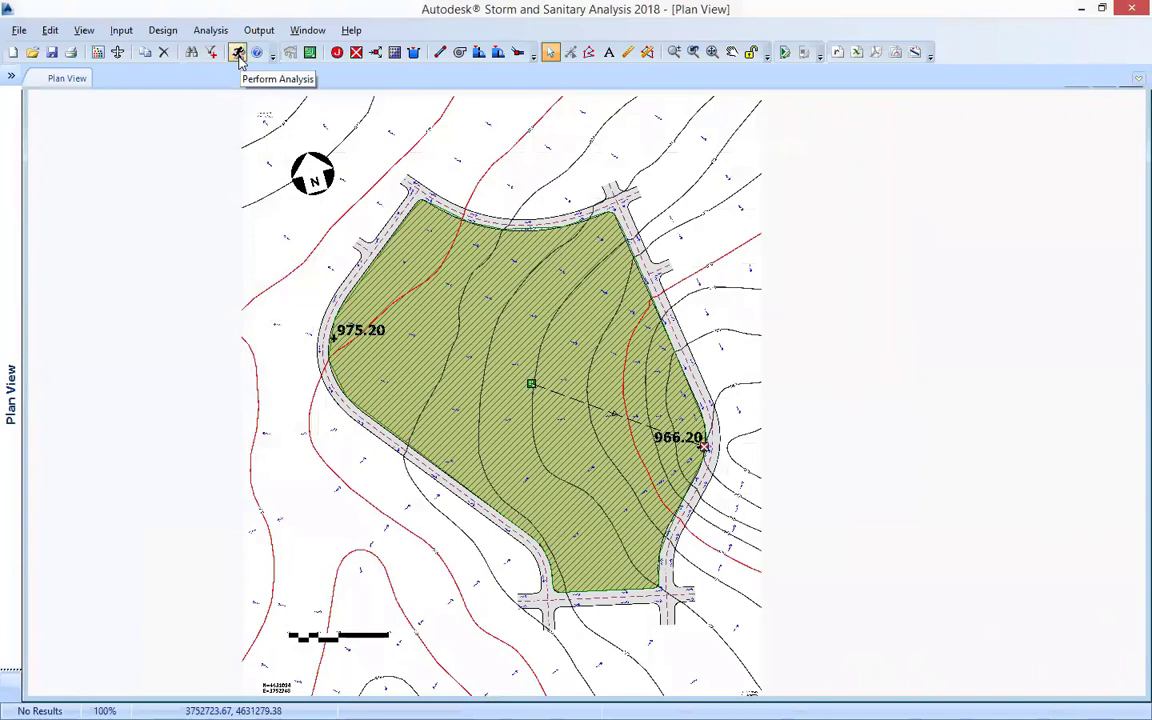
- Try to perform the analysis, read the error message in the ASCII output report and close the report
left_click(238, 54)
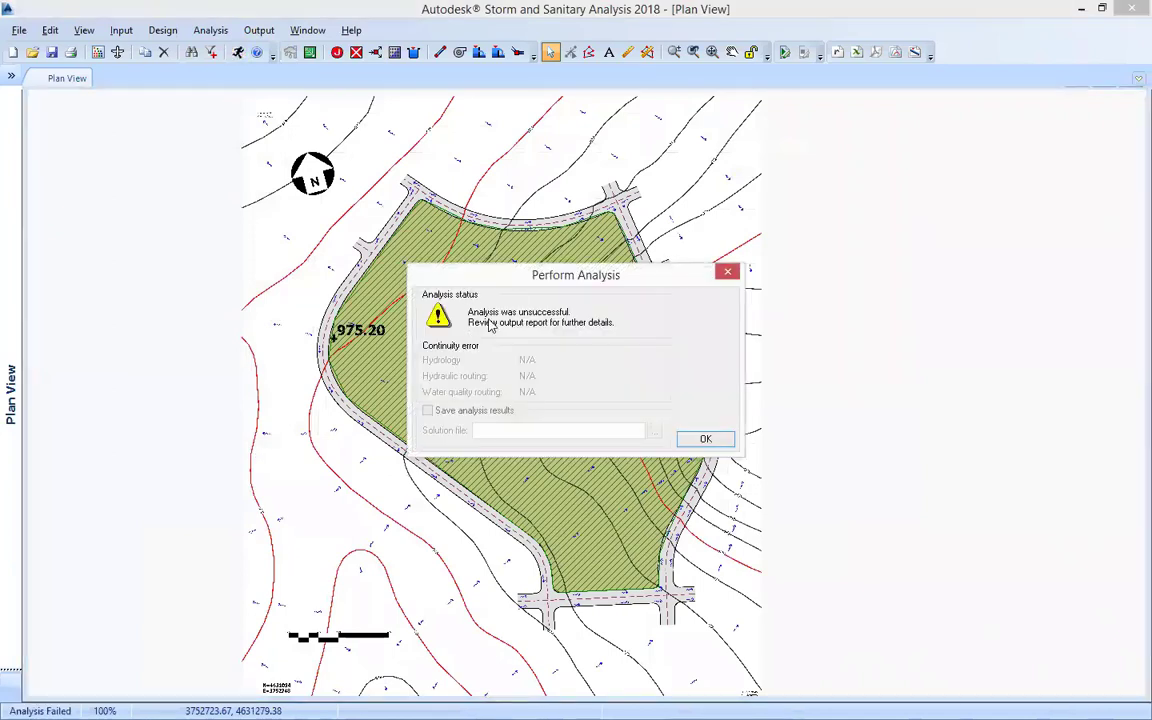
left_click(706, 439)
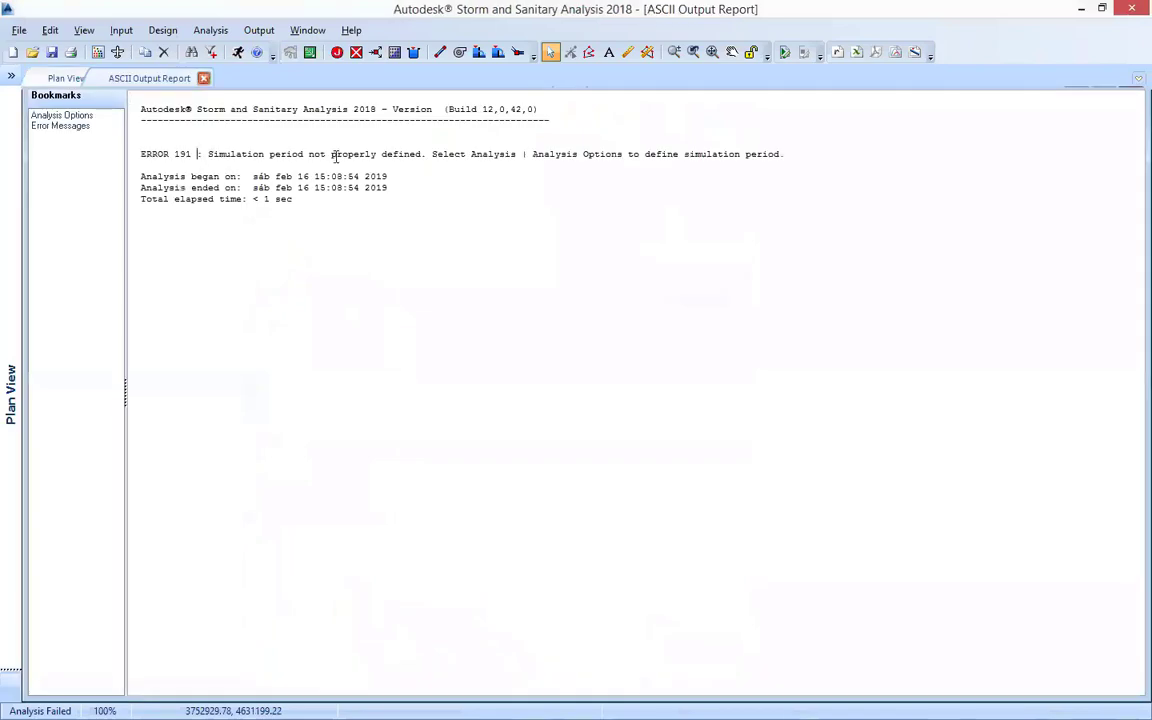
left_click_drag(336, 157, 788, 170)
left_click(203, 78)
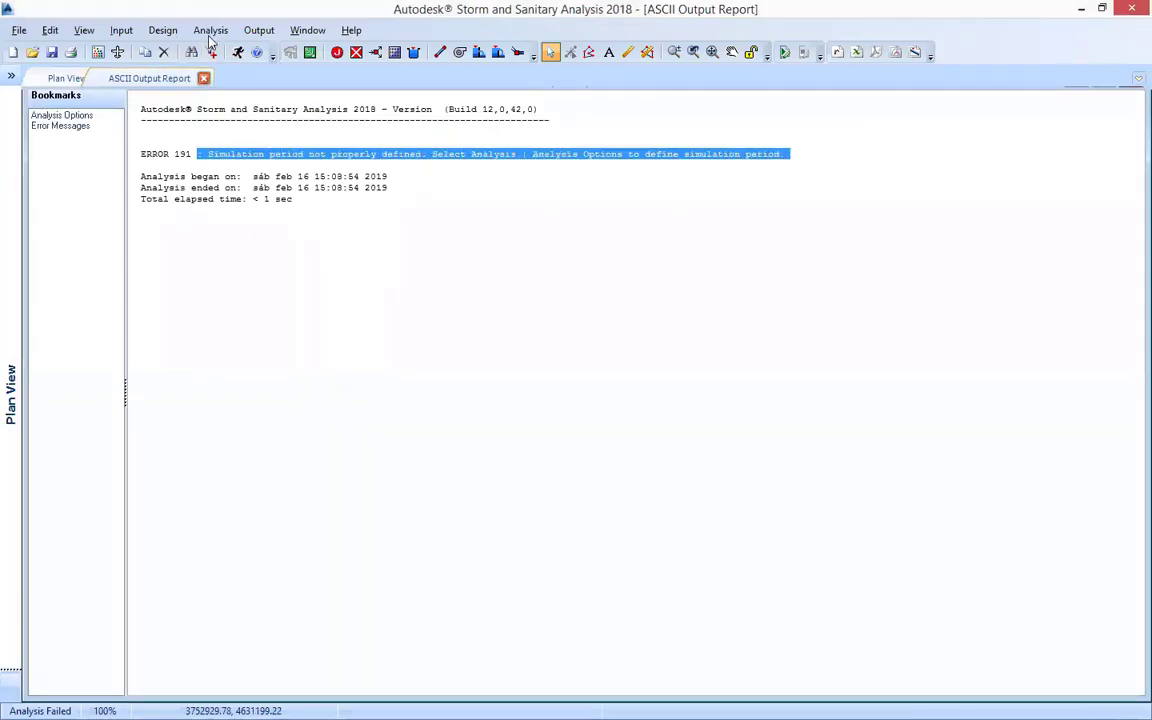
- Set the analysis end time to 01:00:00 on 02/16/2019 and use a single storm analysis with a 25-year return period
left_click(210, 30)
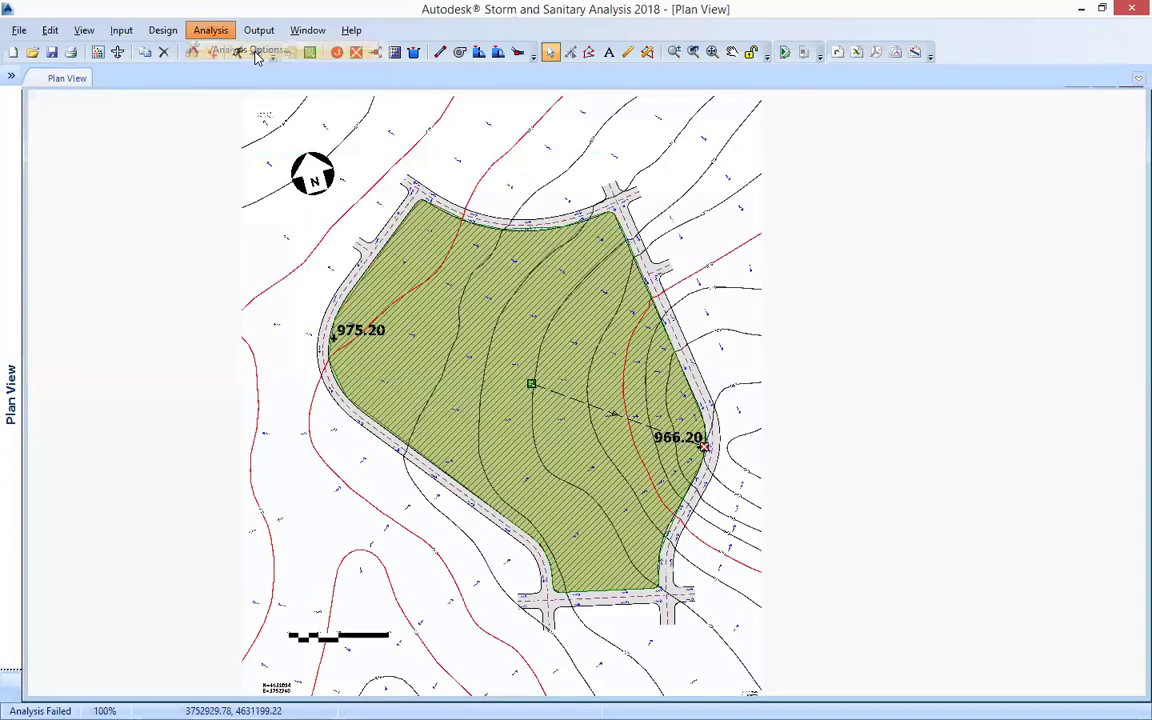
left_click(252, 50)
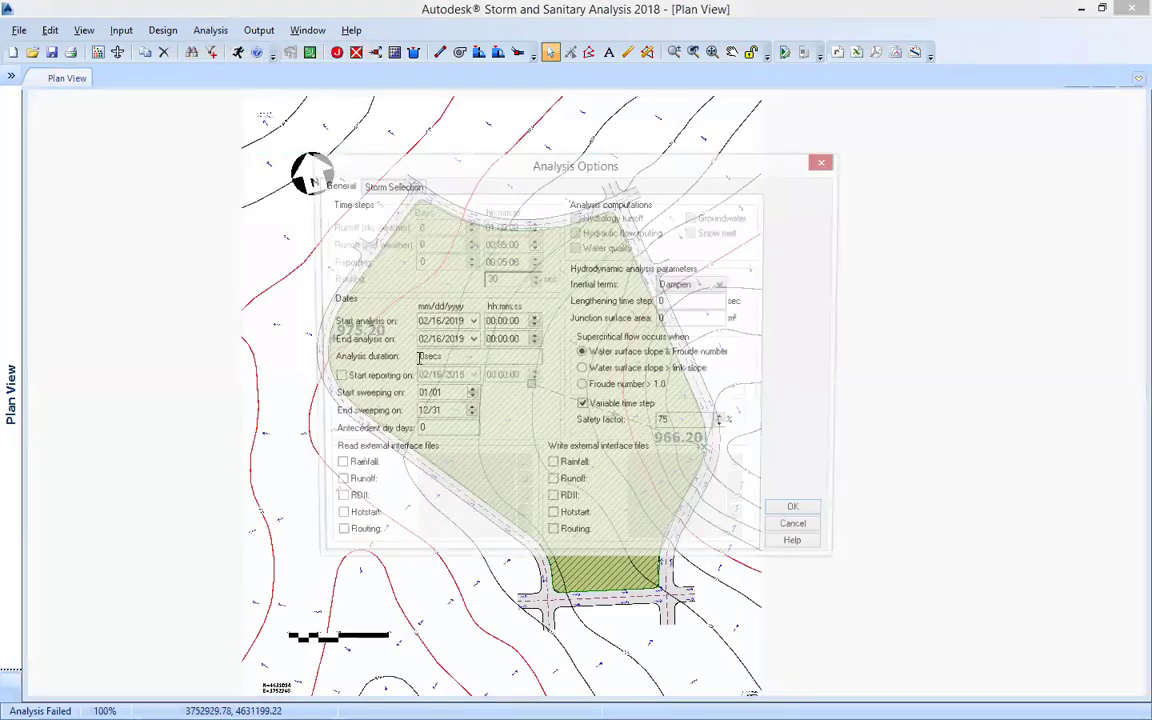
left_click(533, 337)
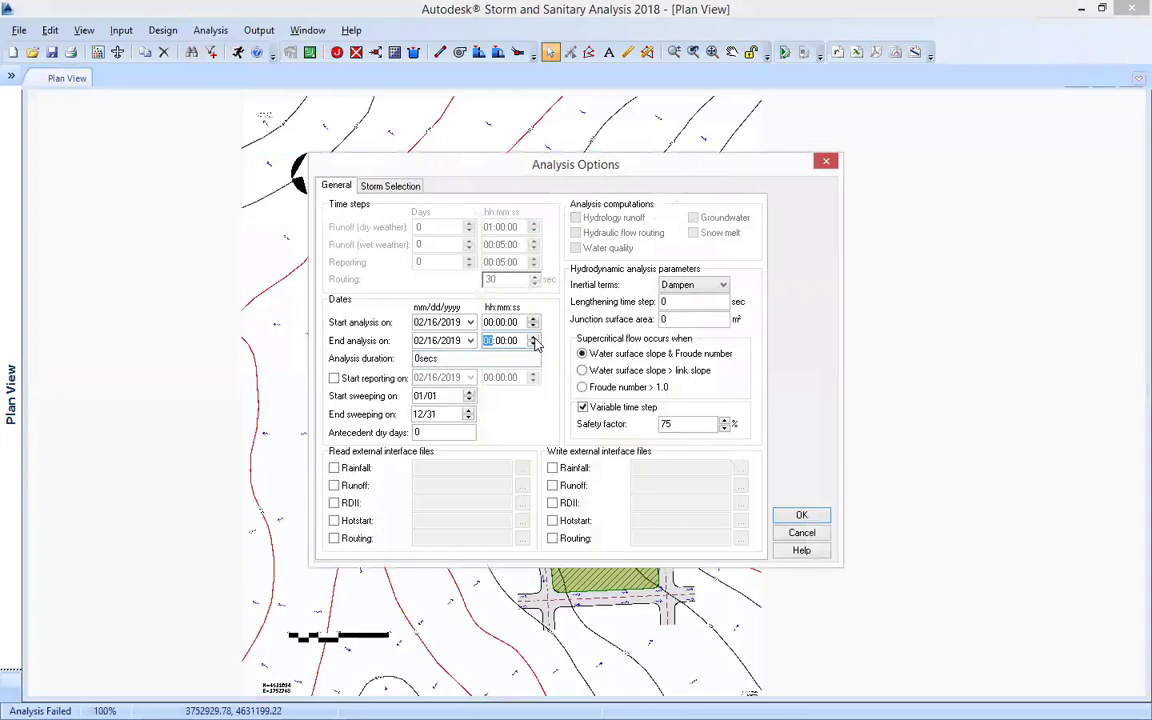
left_click(372, 188)
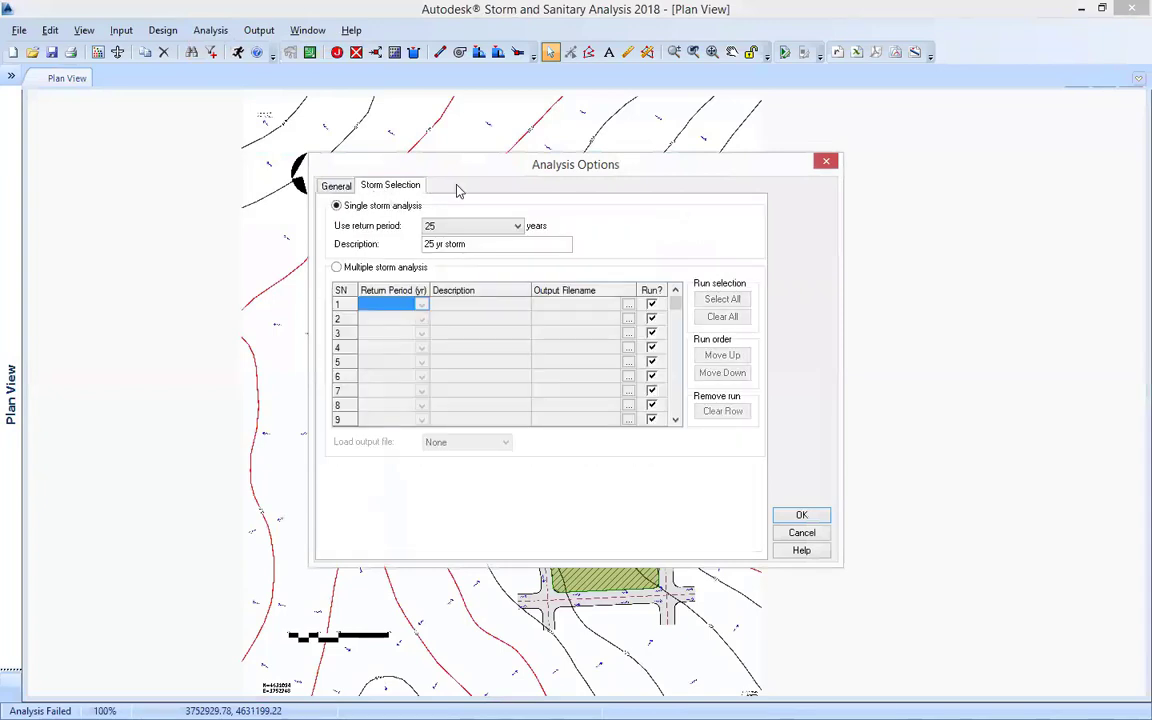
left_click(518, 229)
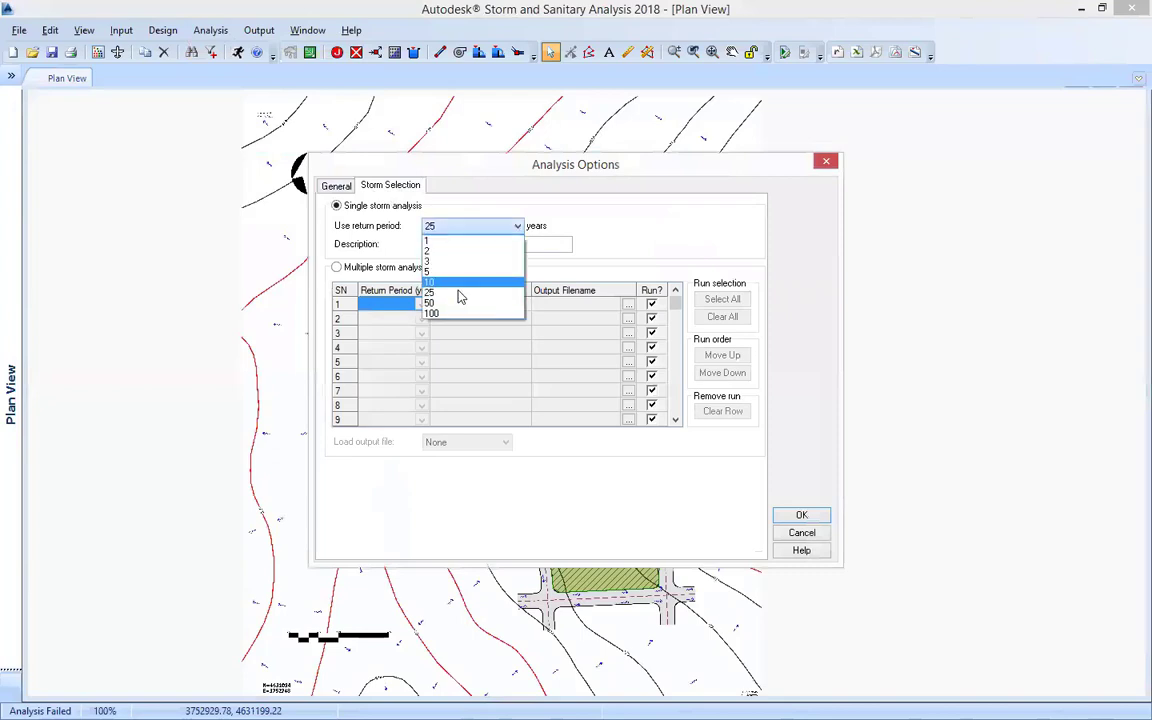
left_click(459, 294)
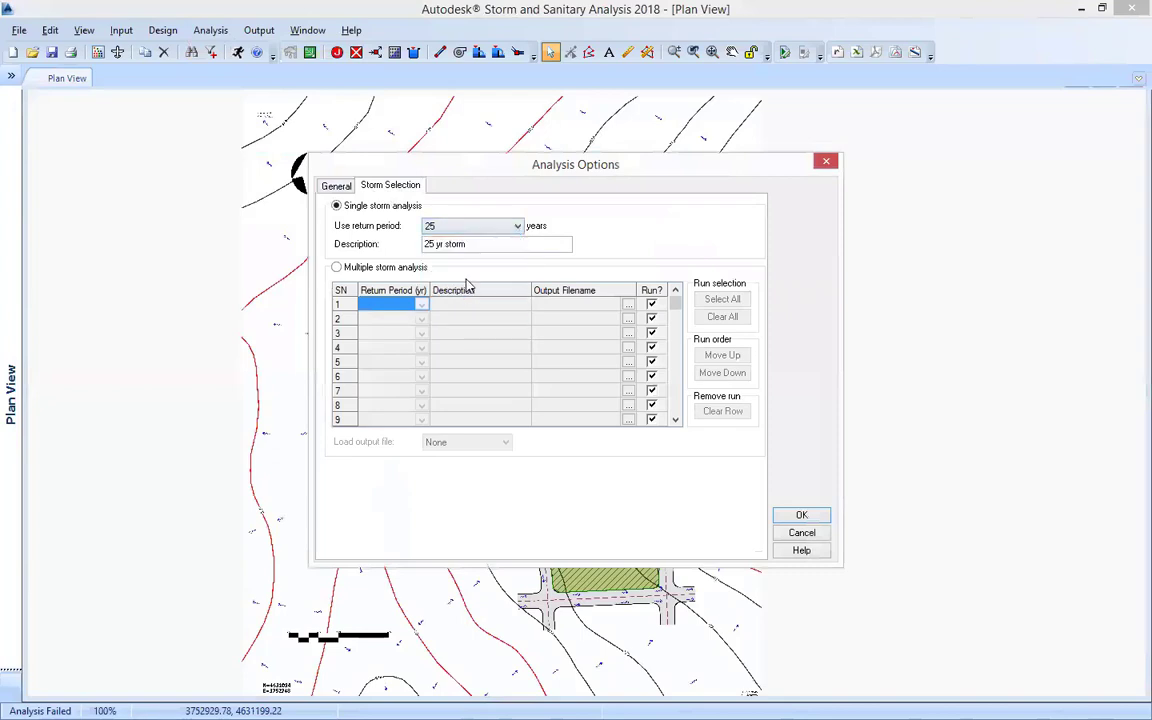
left_click(820, 519)
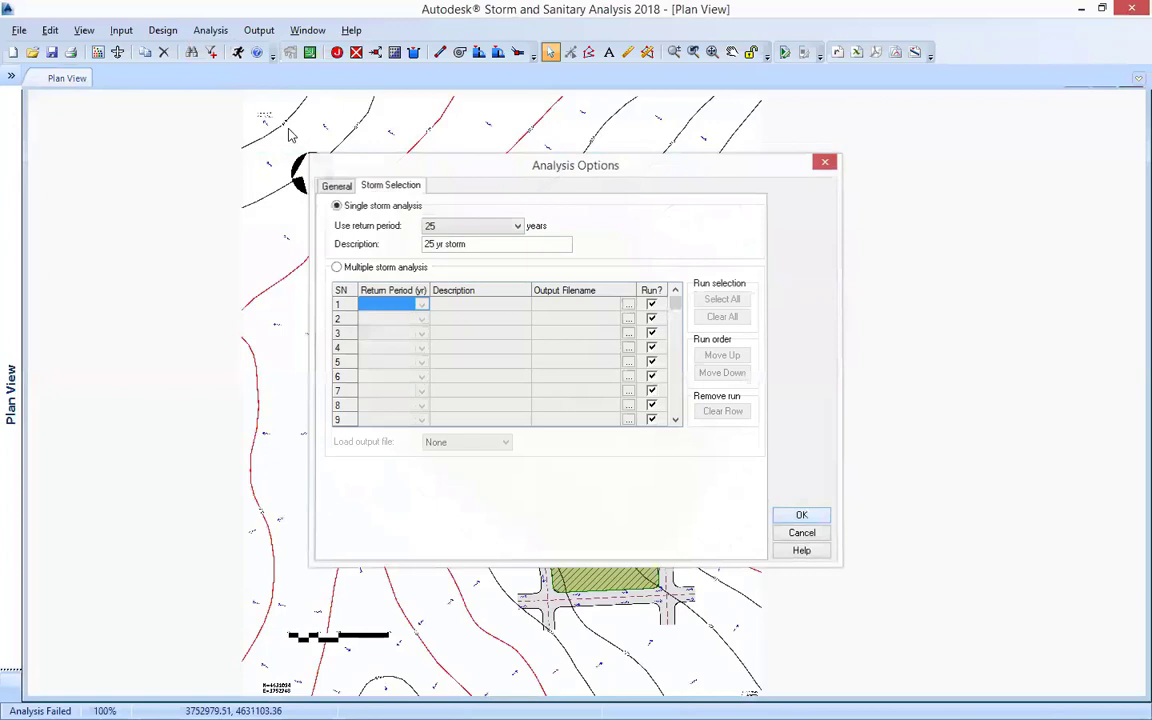
- Perform the analysis with the current options and accept it without saving the analysis results
left_click(238, 52)
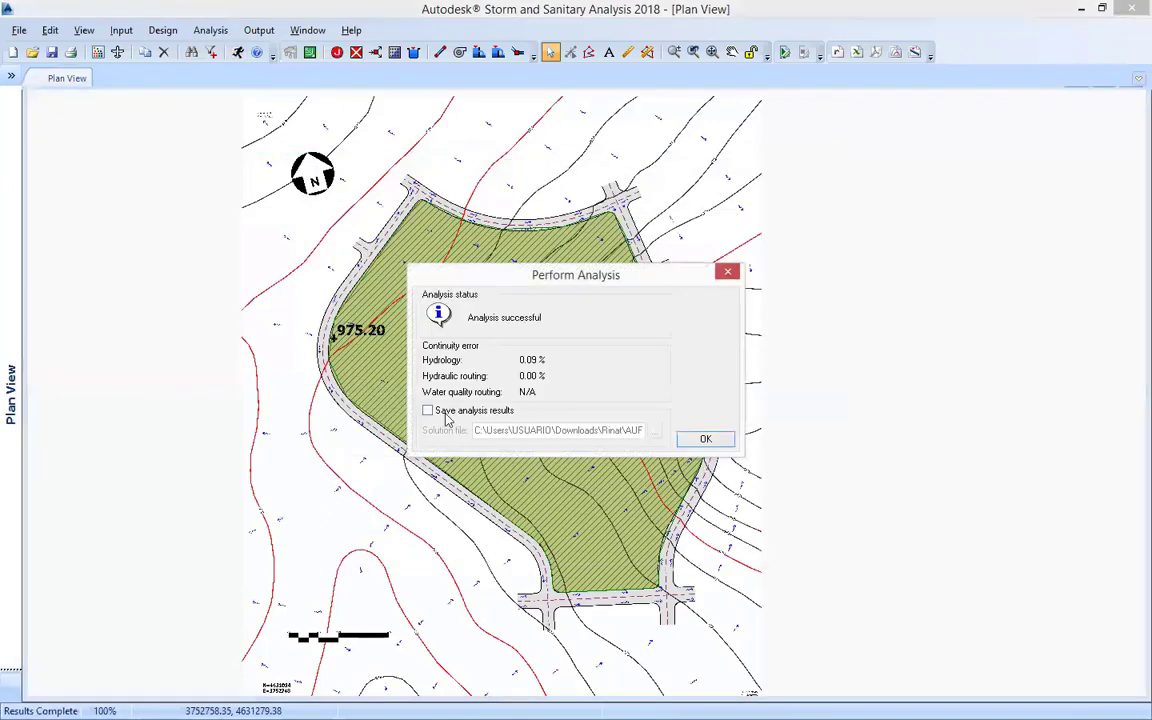
left_click(487, 416)
left_click(445, 411)
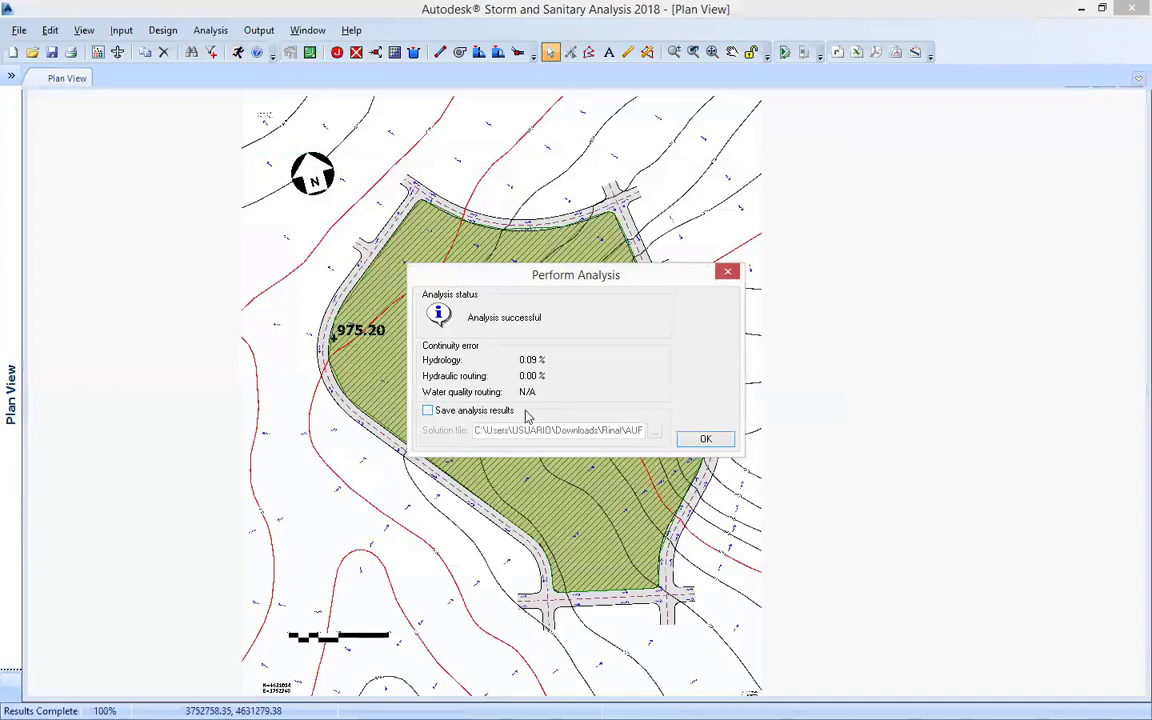
left_click(705, 438)
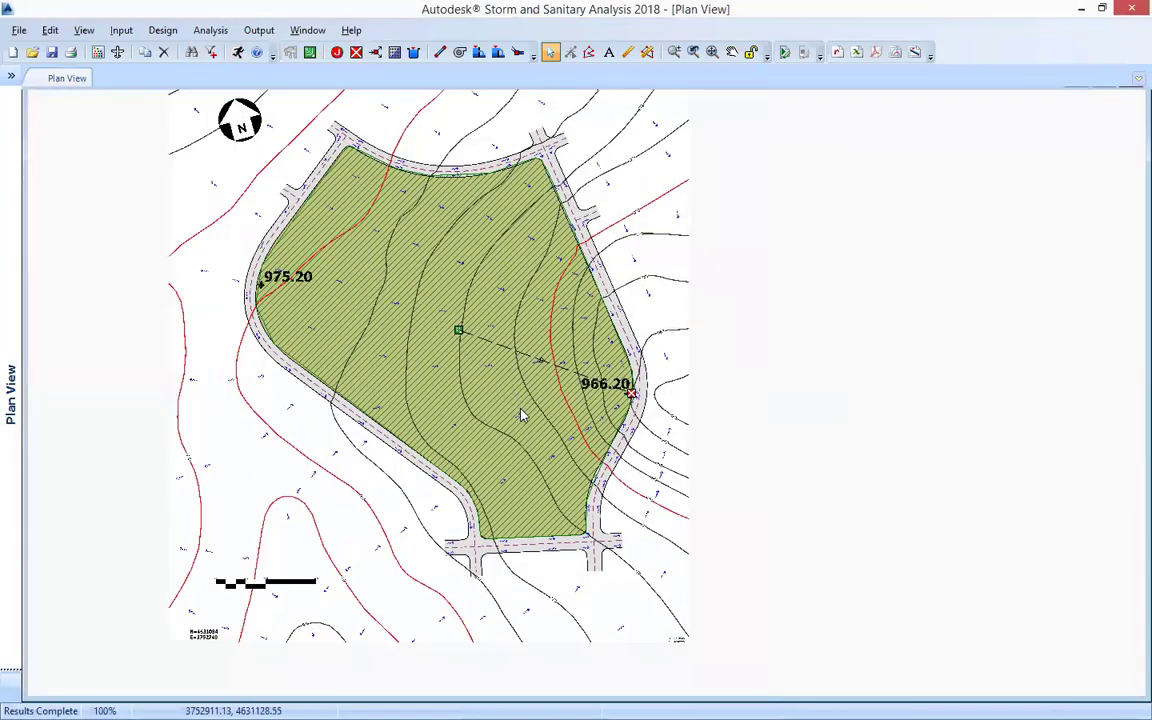
- Examine subbasin Sub-01's peak runoff, total runoff, rainfall intensity and runoff coefficient, and close its properties
right_click(455, 325)
left_click(550, 411)
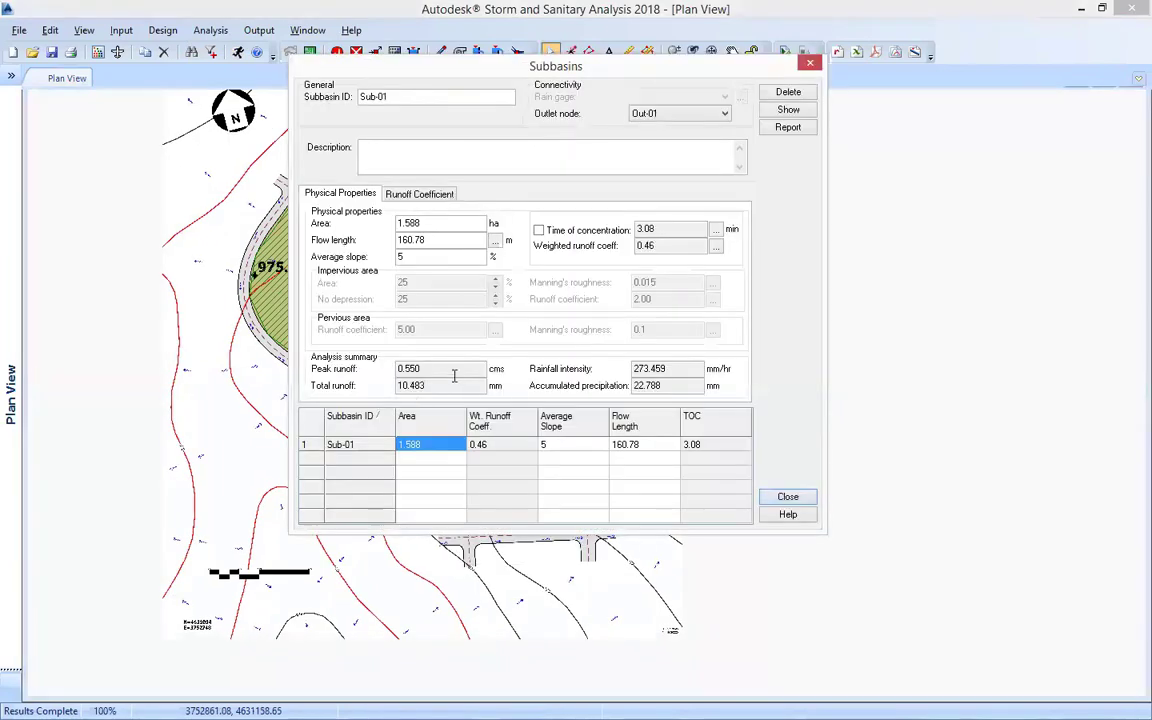
left_click_drag(425, 372, 341, 377)
left_click(446, 371)
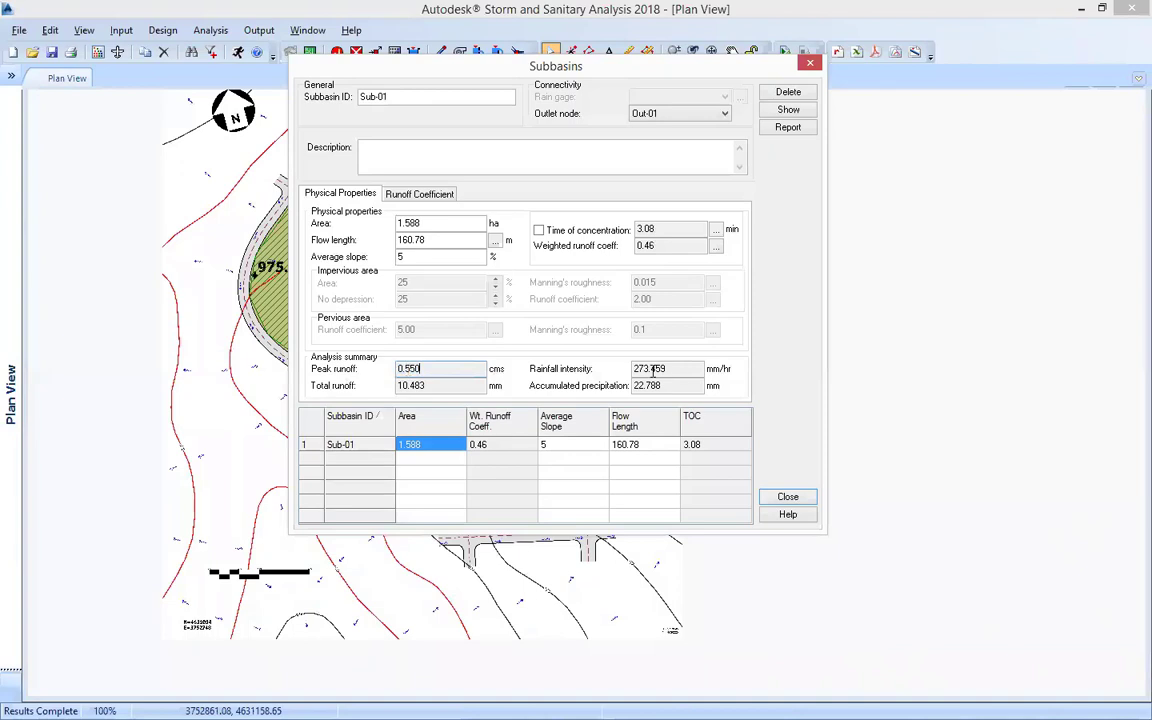
left_click_drag(633, 374, 448, 390)
left_click(449, 385)
left_click(412, 194)
key("ctrl+Tab")
left_click(797, 499)
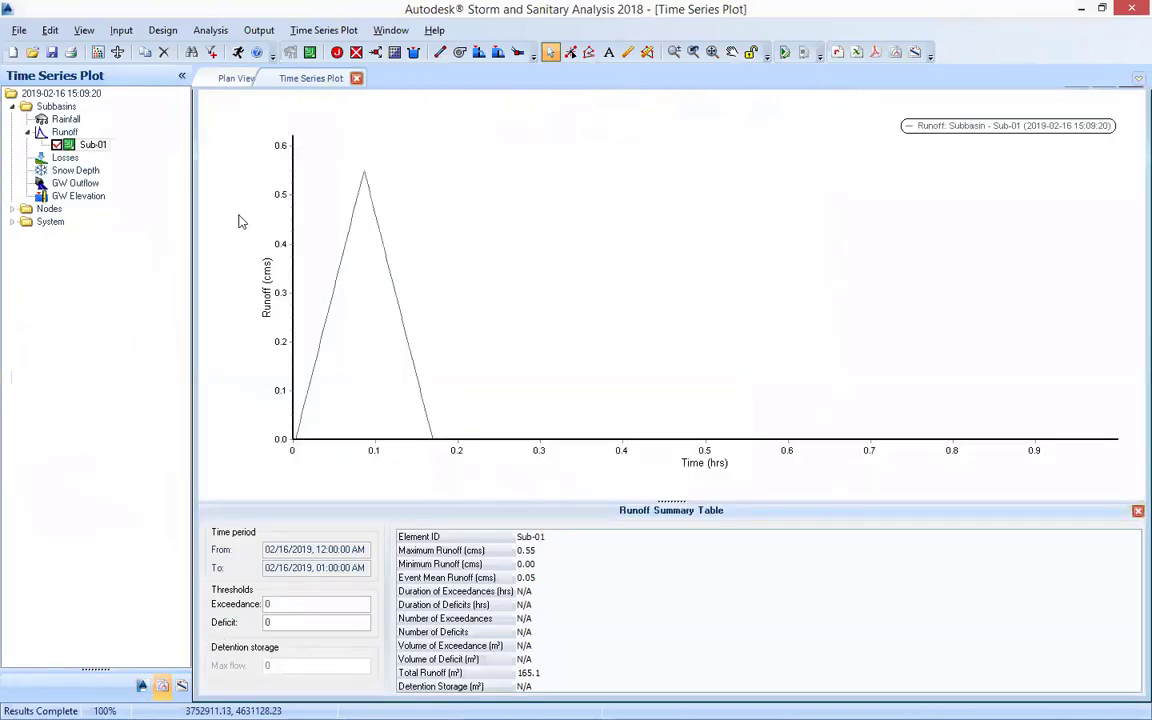
- Read the time and runoff values at the peak and at points along both limbs of Sub-01's runoff hydrograph
left_click_drag(478, 335, 581, 339)
scroll(583, 336, "up", 5)
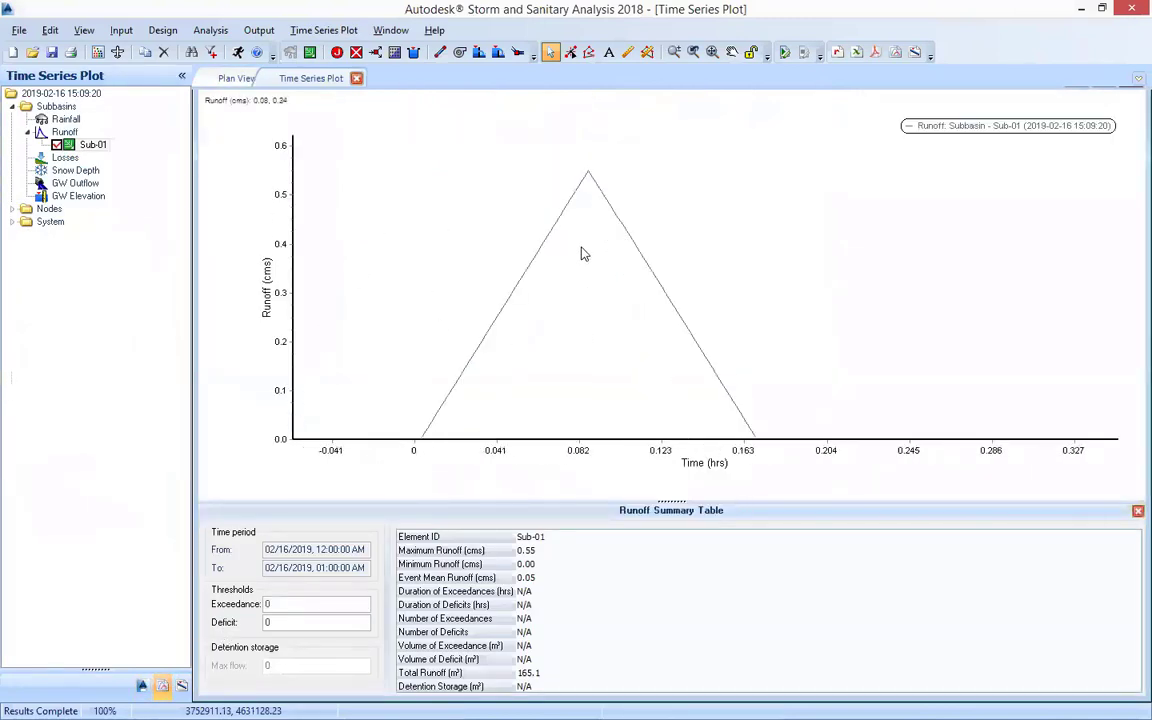
left_click(591, 174)
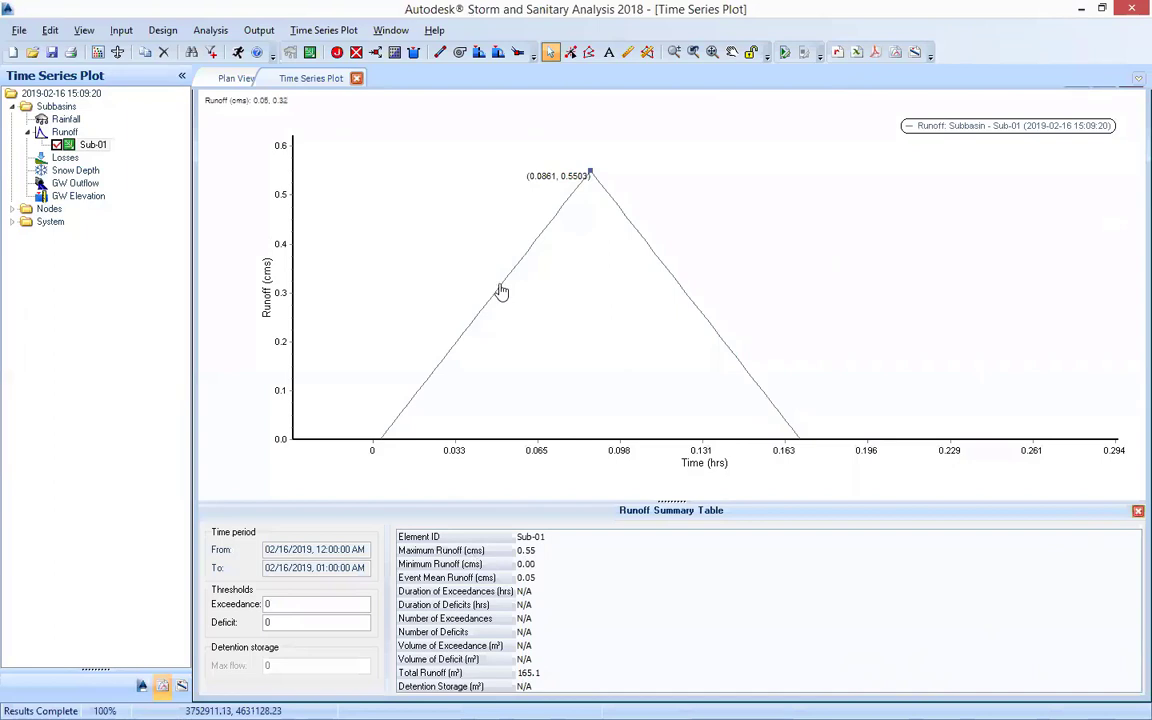
left_click(480, 325)
left_click(450, 355)
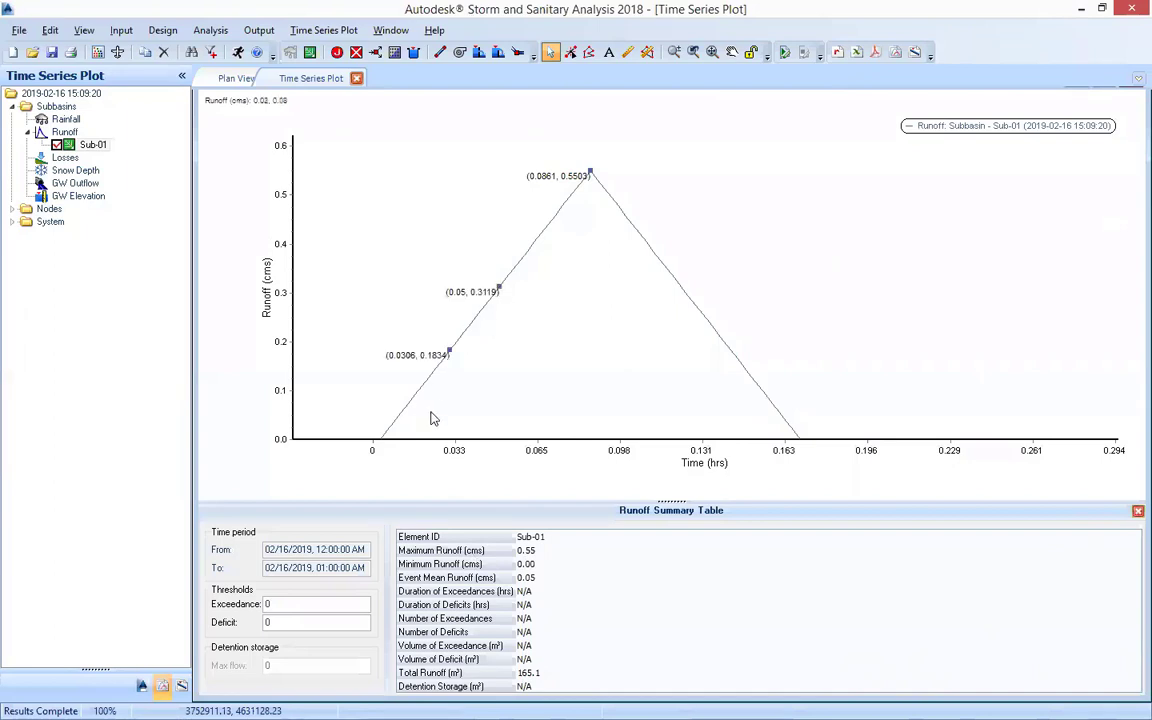
left_click(540, 236)
left_click(637, 236)
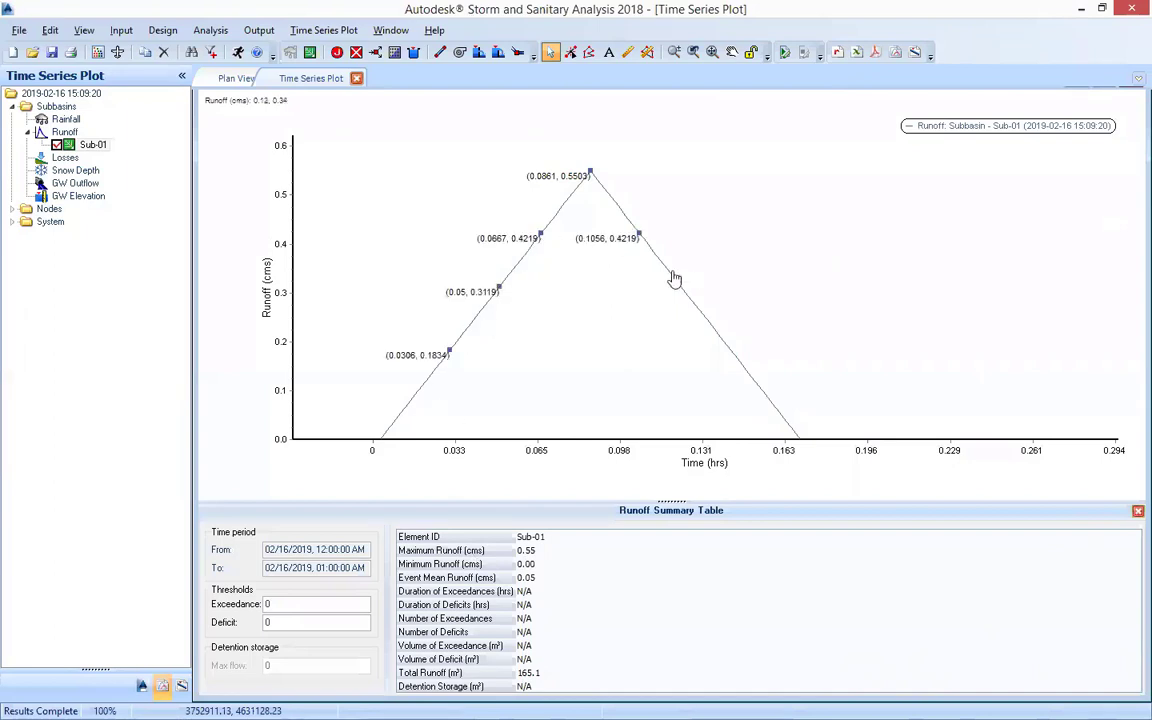
left_click(674, 278)
left_click(702, 316)
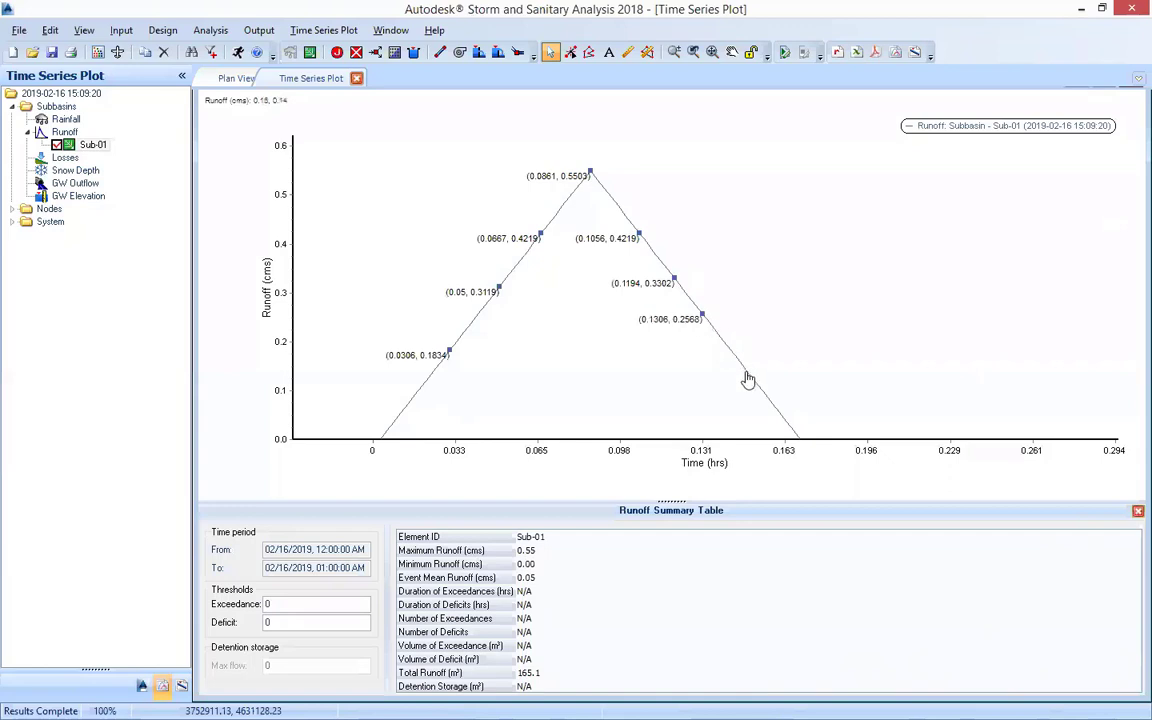
left_click(743, 368)
left_click(722, 342)
left_click(778, 413)
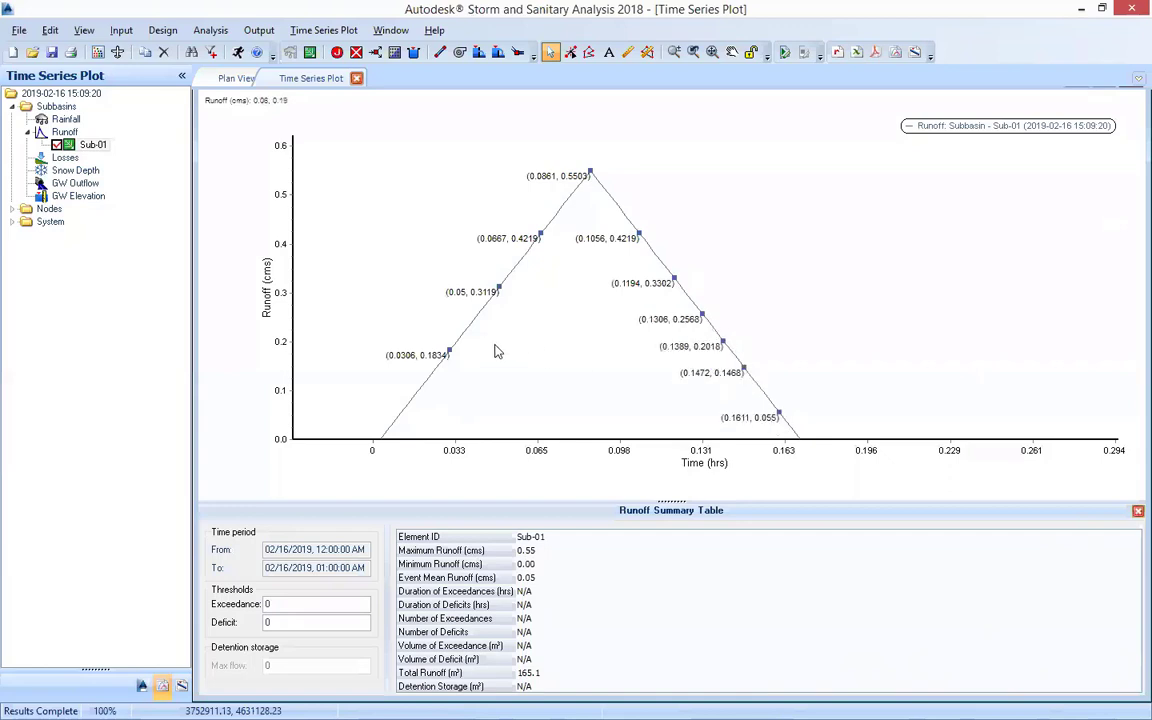
- Close all subplots in the time series plot and return to the plan view
right_click(592, 380)
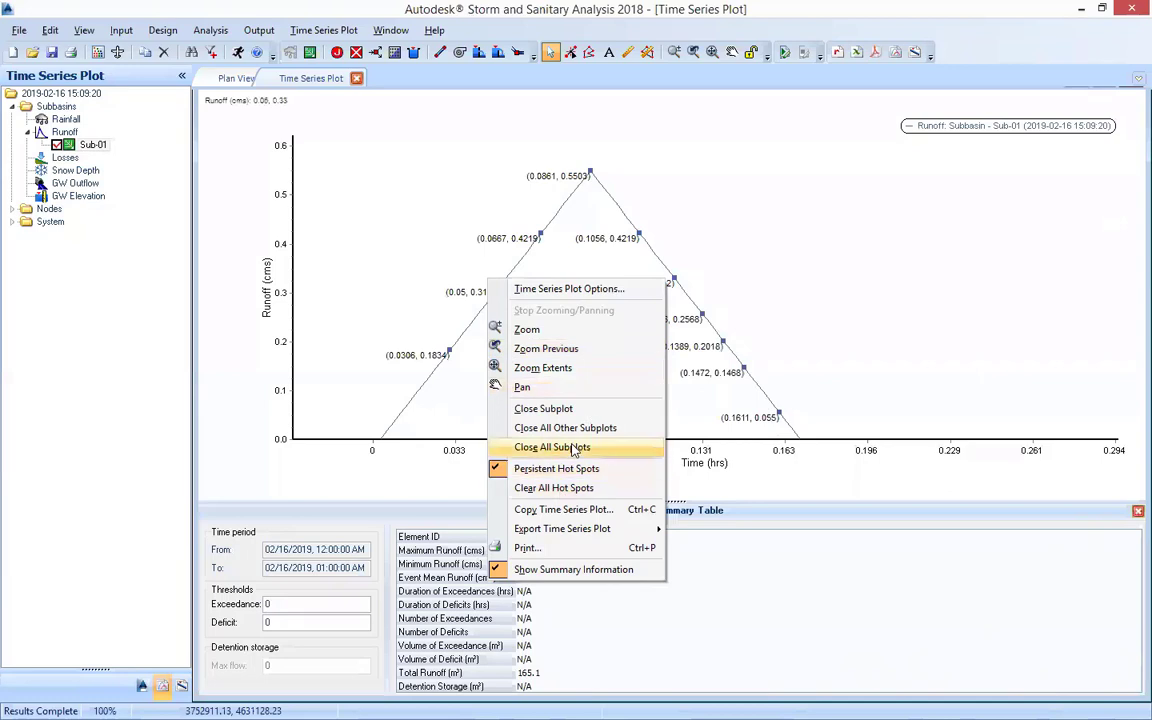
left_click(573, 451)
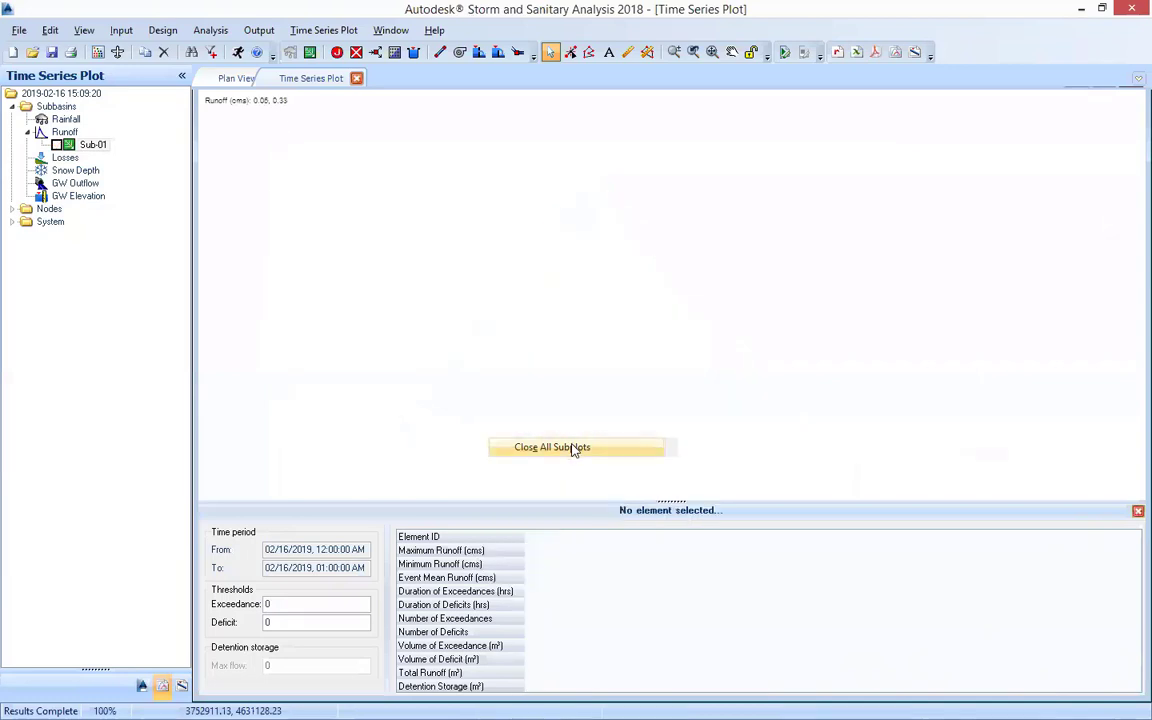
left_click(240, 80)
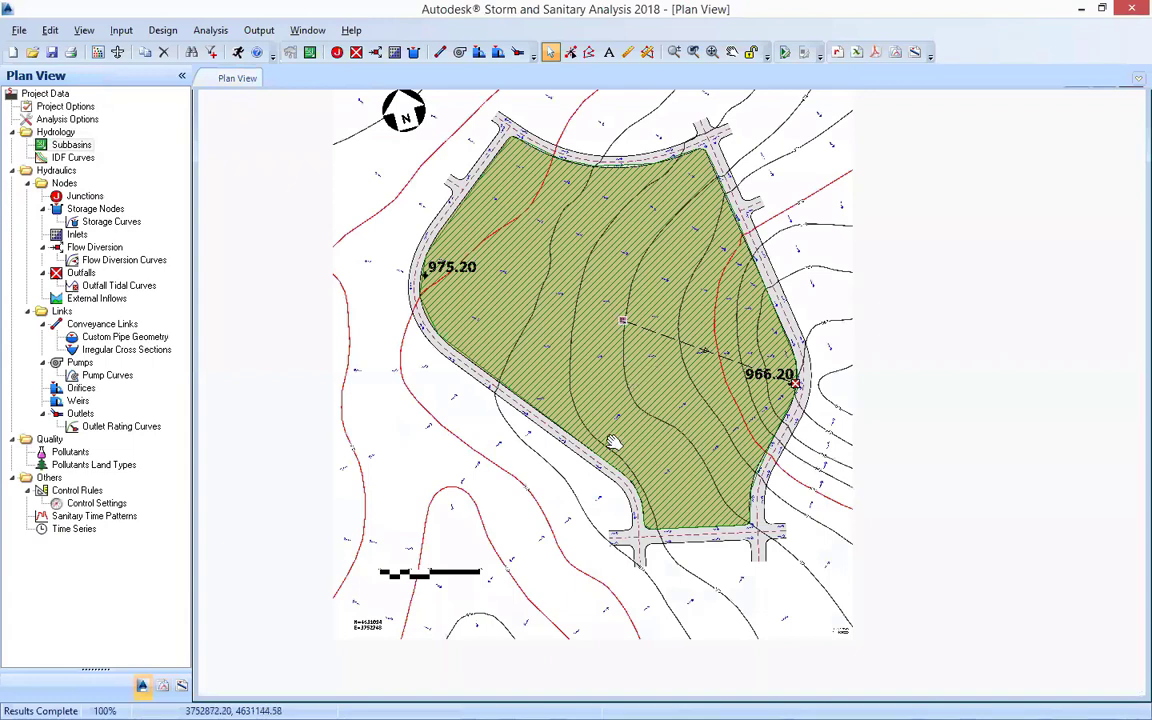
scroll(600, 458, "down", 2)
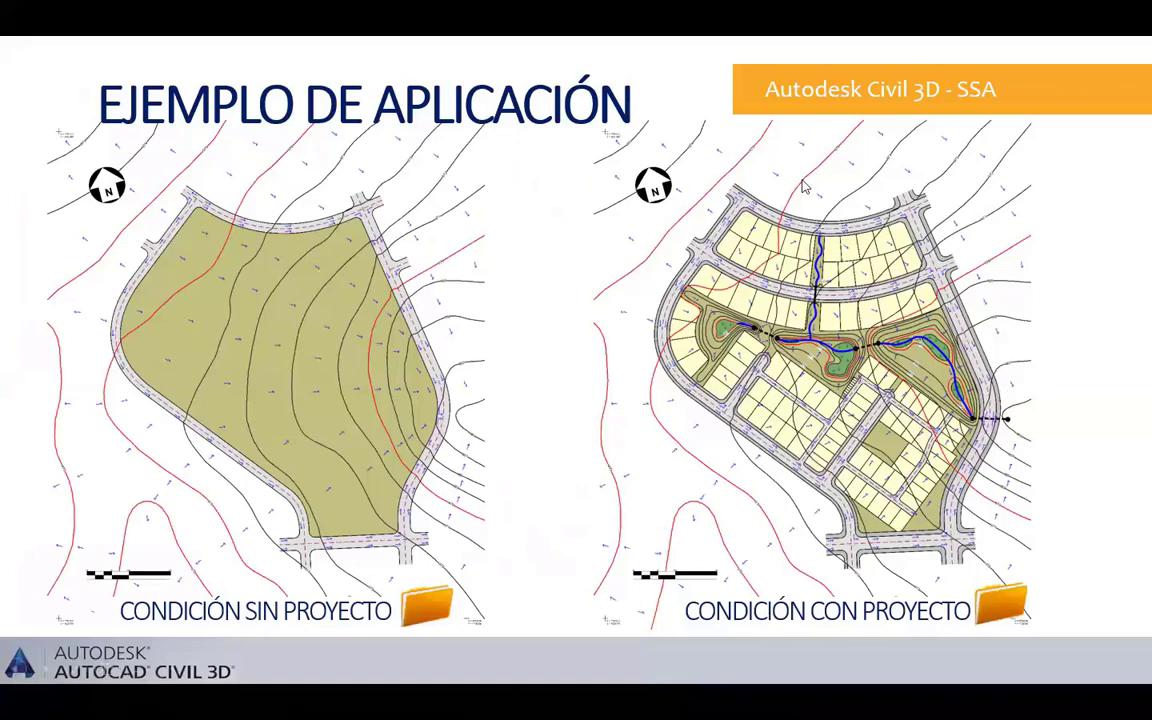
- Switch to AutoCAD Civil 3D and open the drawing Cond Prop.dwg from the Condicion Propuesta folder
left_click(1000, 613)
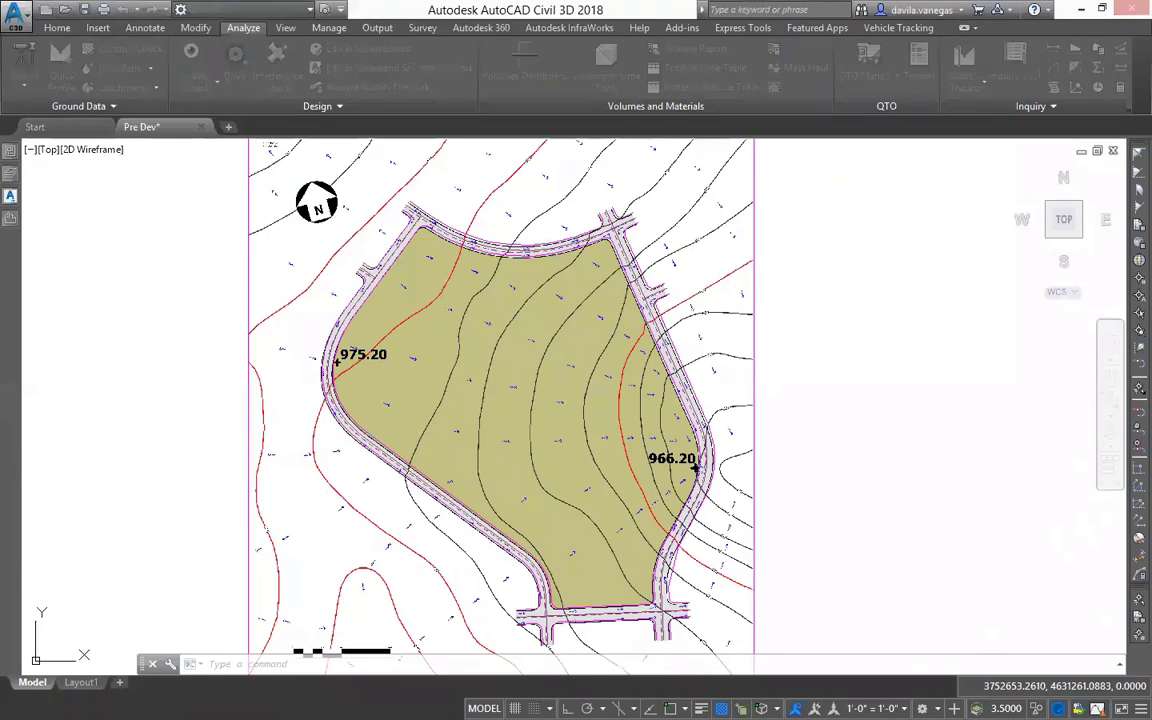
key("ctrl+o")
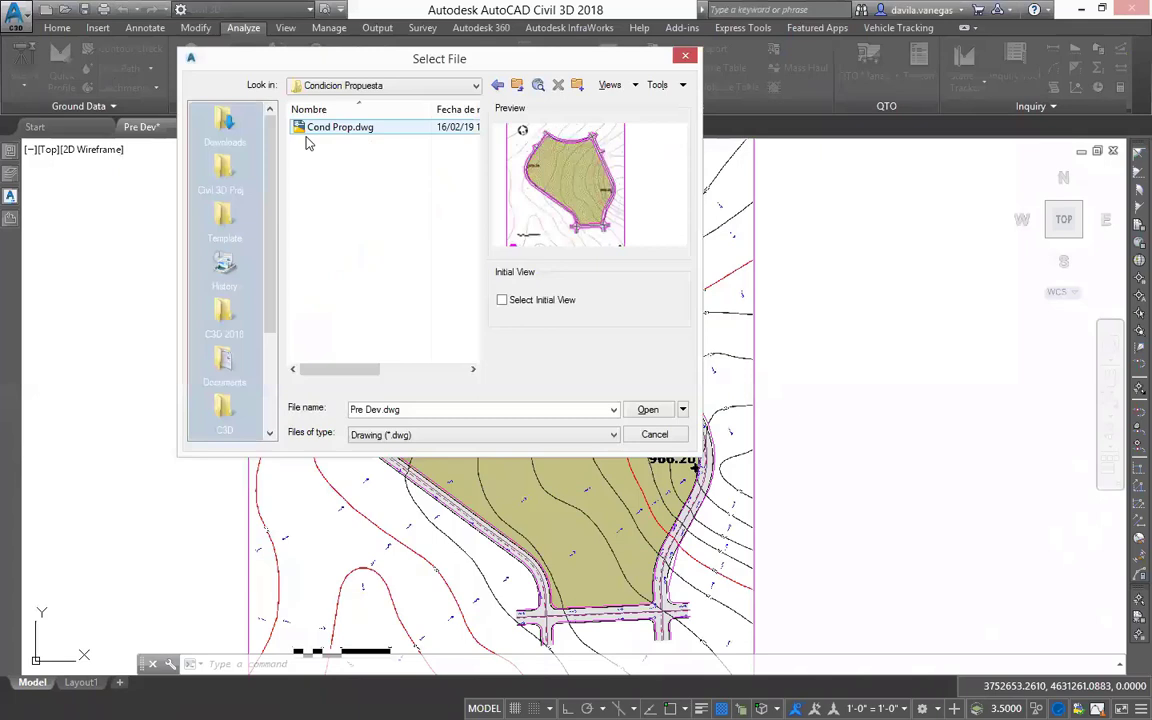
left_click(315, 128)
left_click(648, 411)
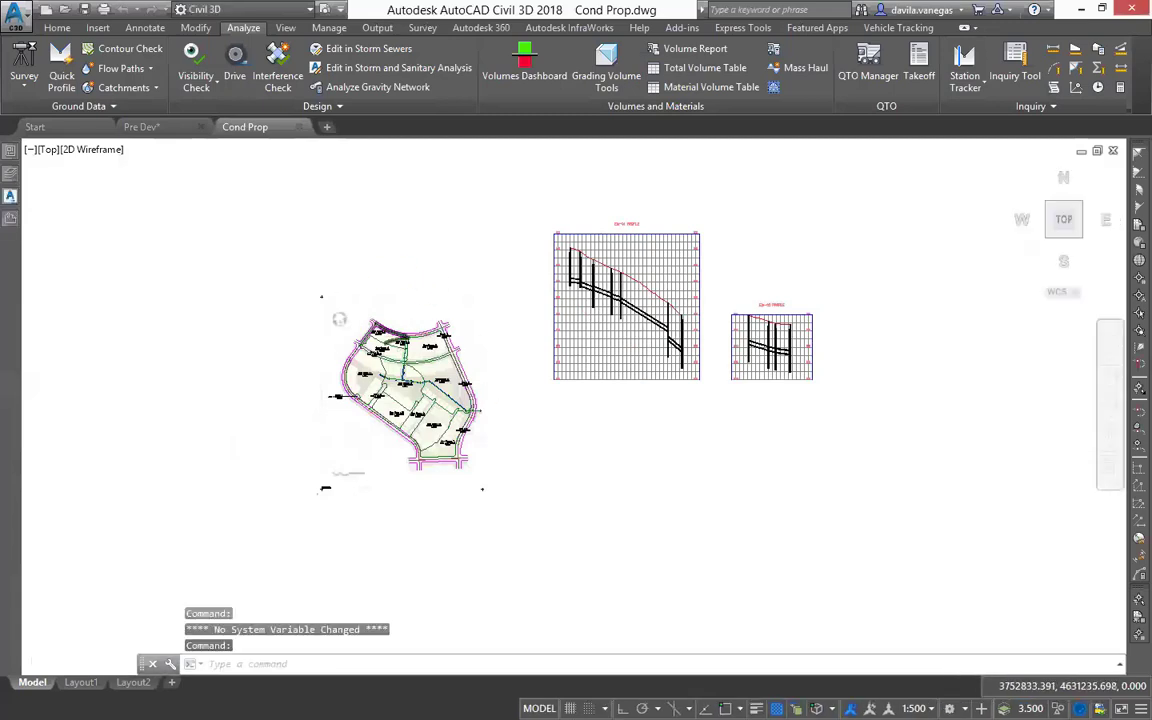
- Unload the Cond Prop image reference from the proposed-condition drawing and switch to the Pre Dev drawing
scroll(386, 395, "up", 4)
left_click(470, 239)
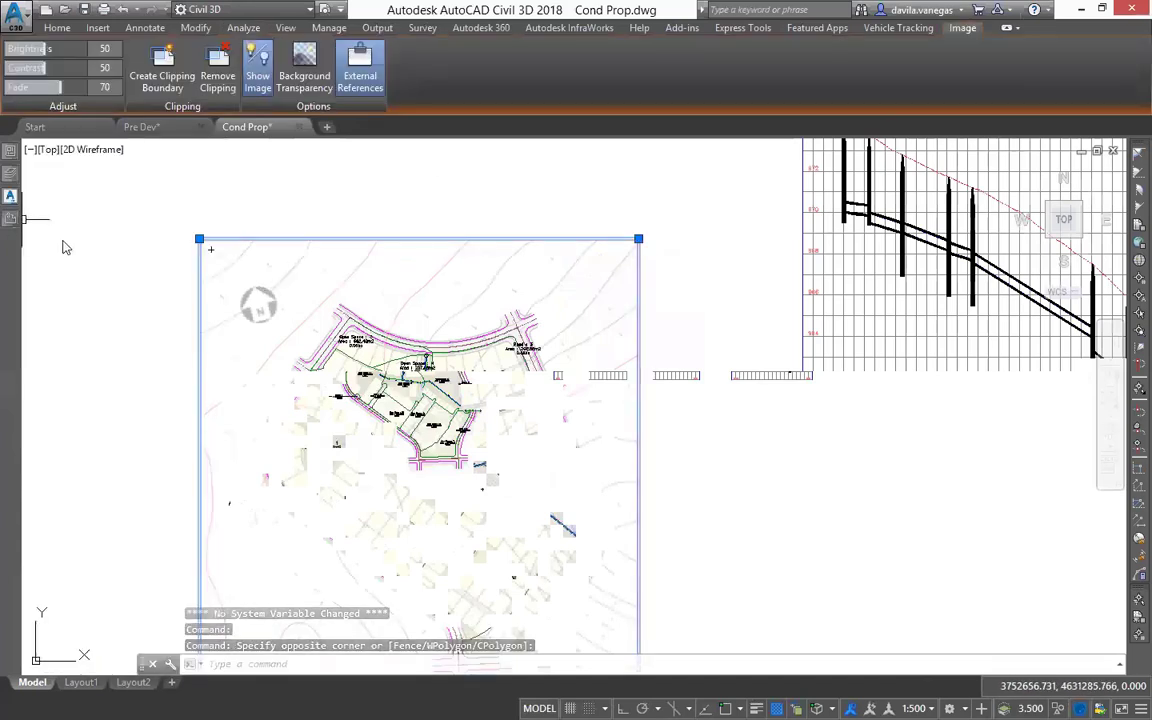
mouse_move(10, 222)
right_click(95, 240)
left_click(134, 293)
scroll(694, 447, "up", 4)
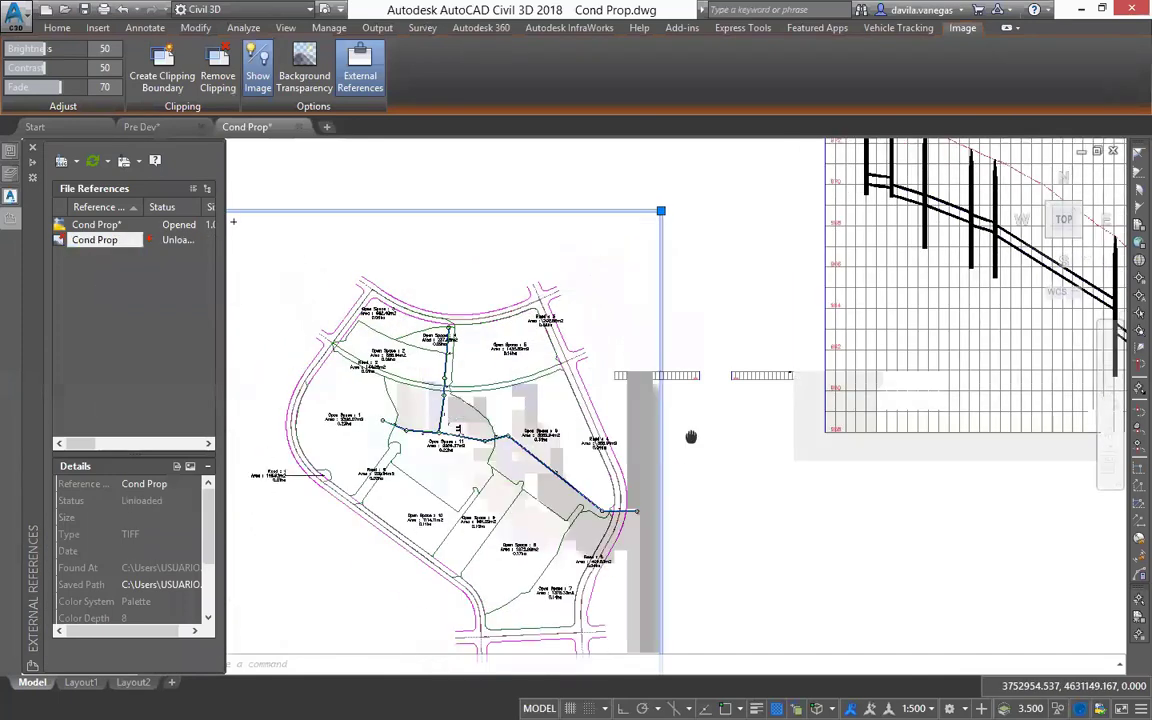
key("ctrl+Tab")
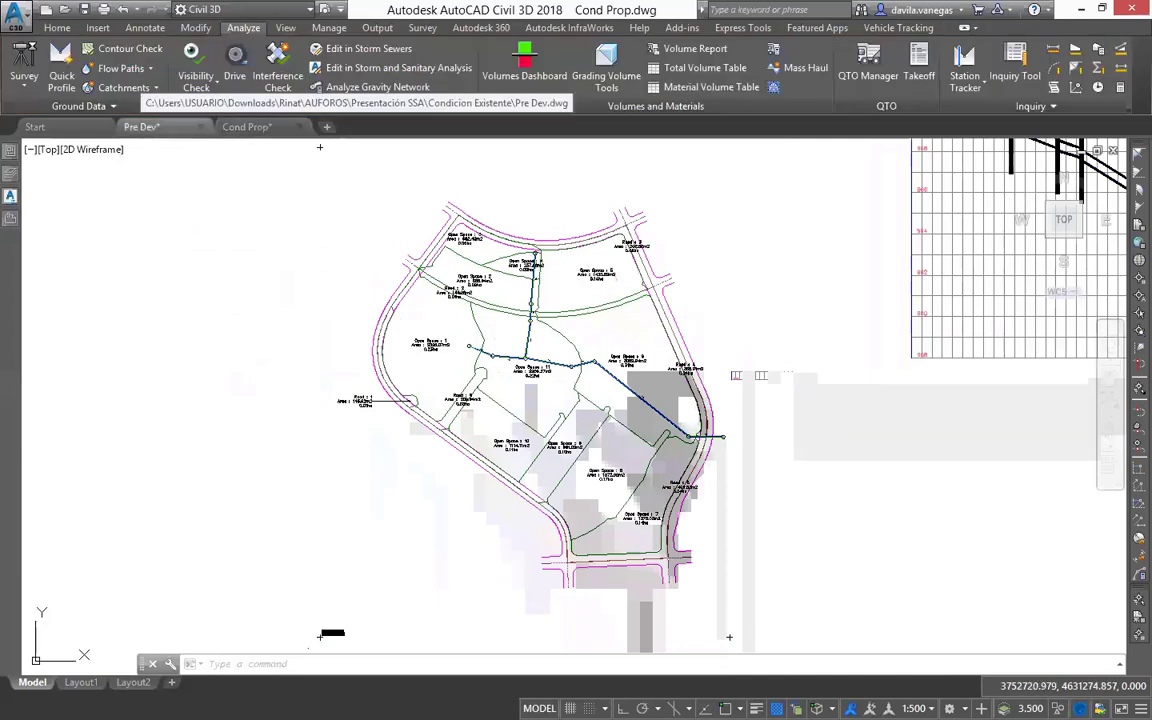
- Return to the Cond Prop drawing and examine the open-space and road parcels together with the storm pipe layout
key("ctrl+Tab")
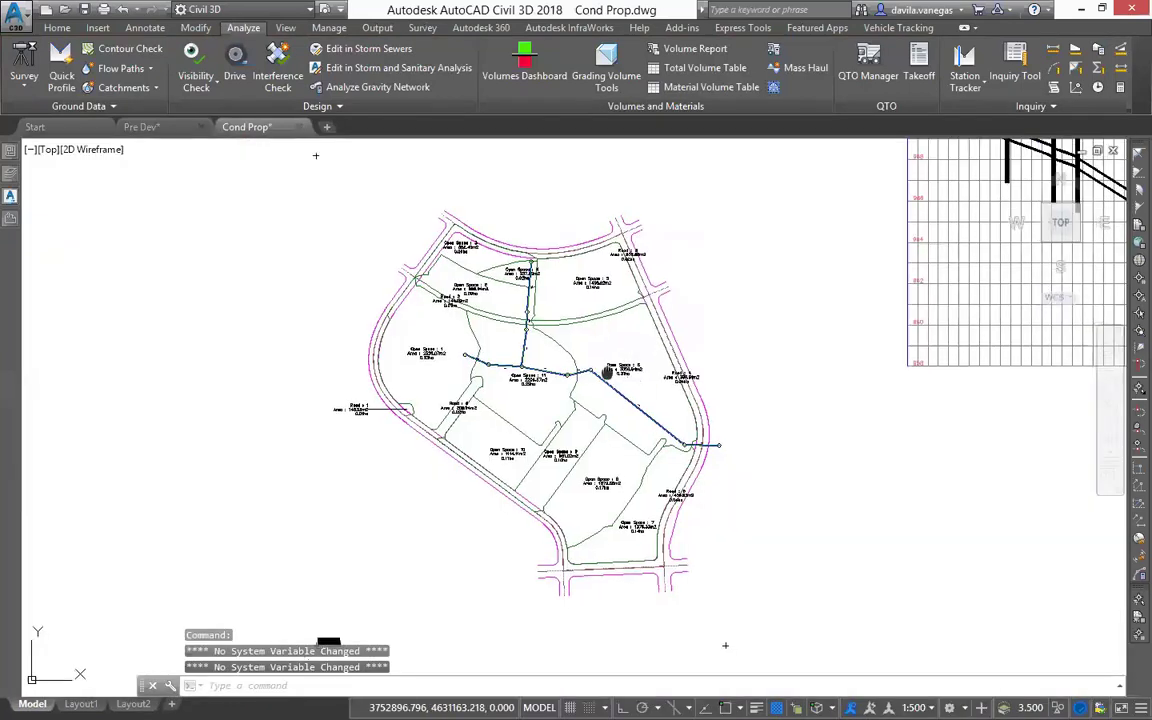
left_click_drag(607, 372, 512, 372)
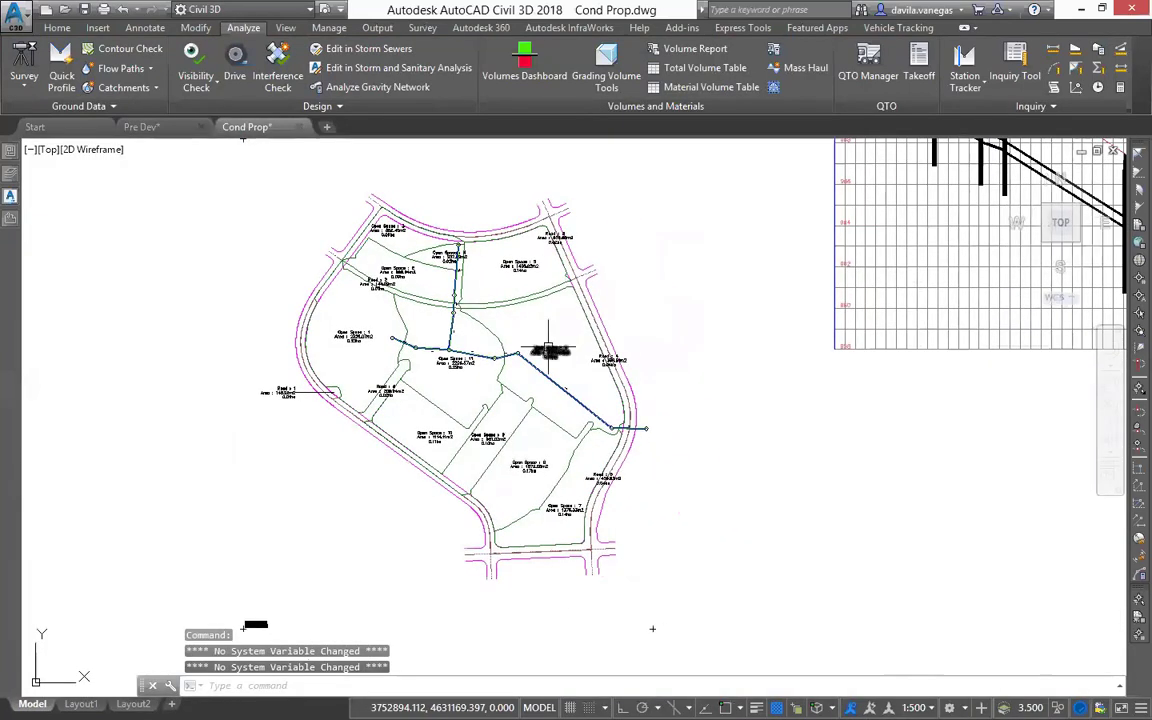
scroll(512, 372, "up", 4)
mouse_move(293, 432)
left_mouse_down()
mouse_move(285, 427)
mouse_move(376, 301)
mouse_move(373, 279)
left_mouse_up()
scroll(527, 488, "down", 3)
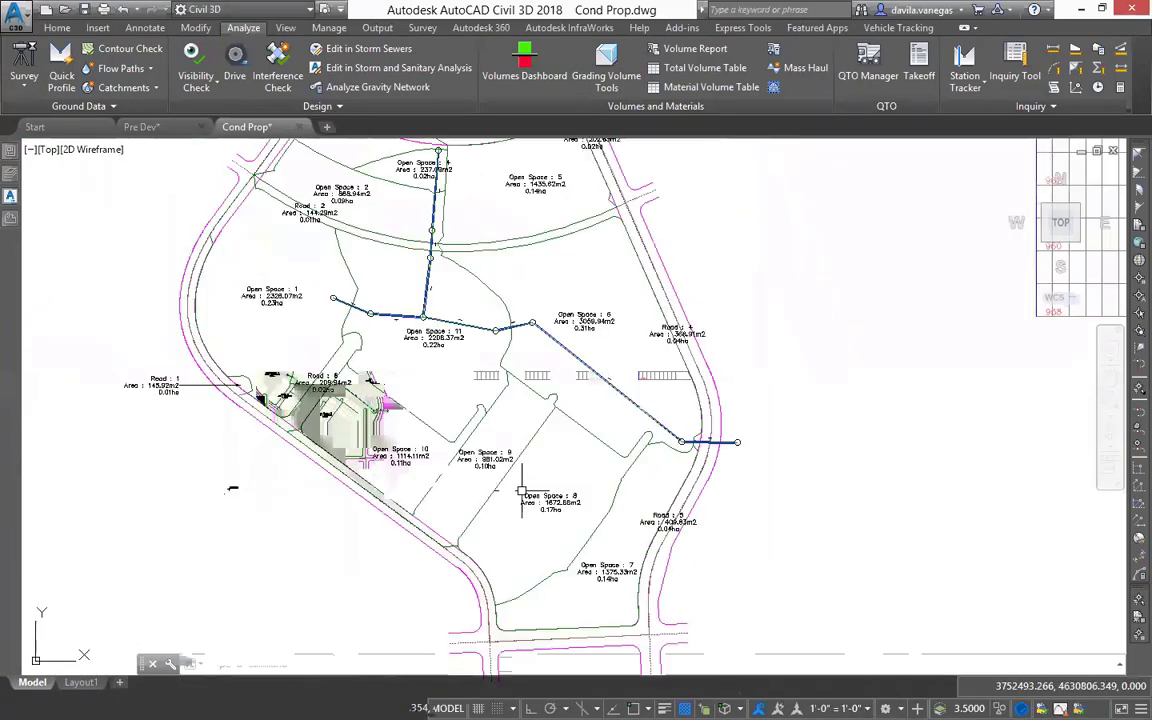
left_click_drag(549, 229, 532, 334)
left_click_drag(559, 385, 386, 399)
scroll(290, 403, "down", 4)
scroll(268, 408, "up", 6)
left_click_drag(323, 341, 254, 450)
scroll(274, 306, "down", 2)
scroll(264, 425, "up", 5)
- Inspect the Red_Pluvial pipe network from its northern branch to the outlet, along with its profile views
left_click(250, 347)
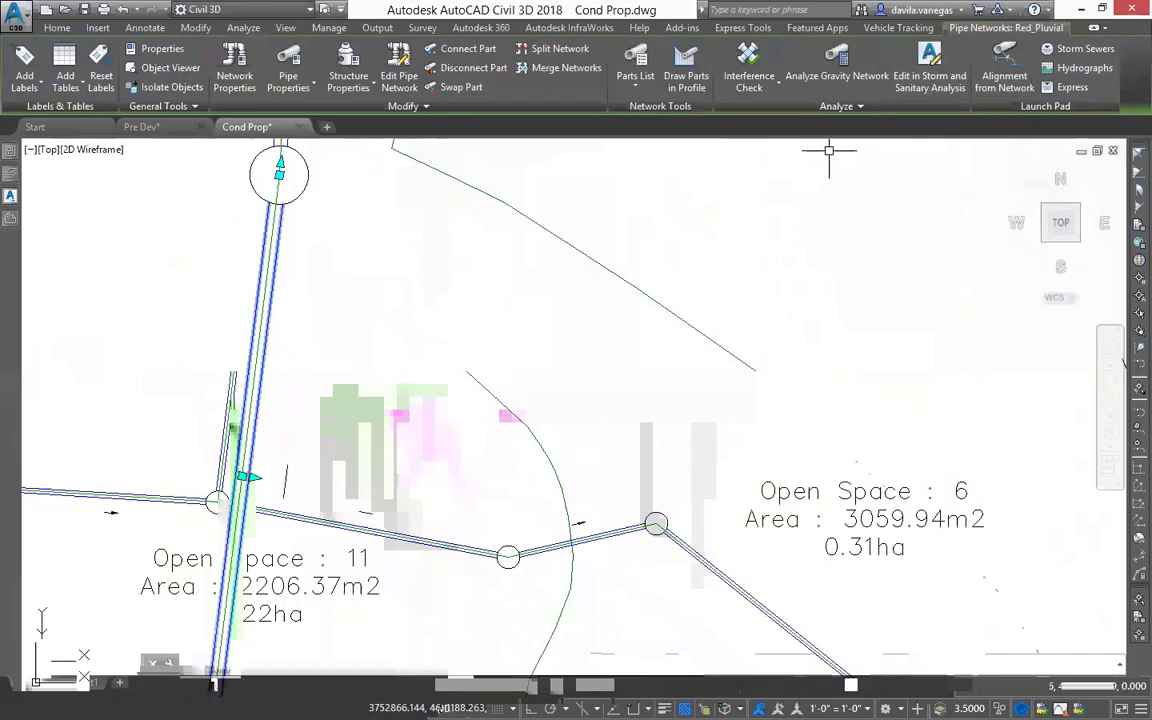
scroll(538, 326, "down", 5)
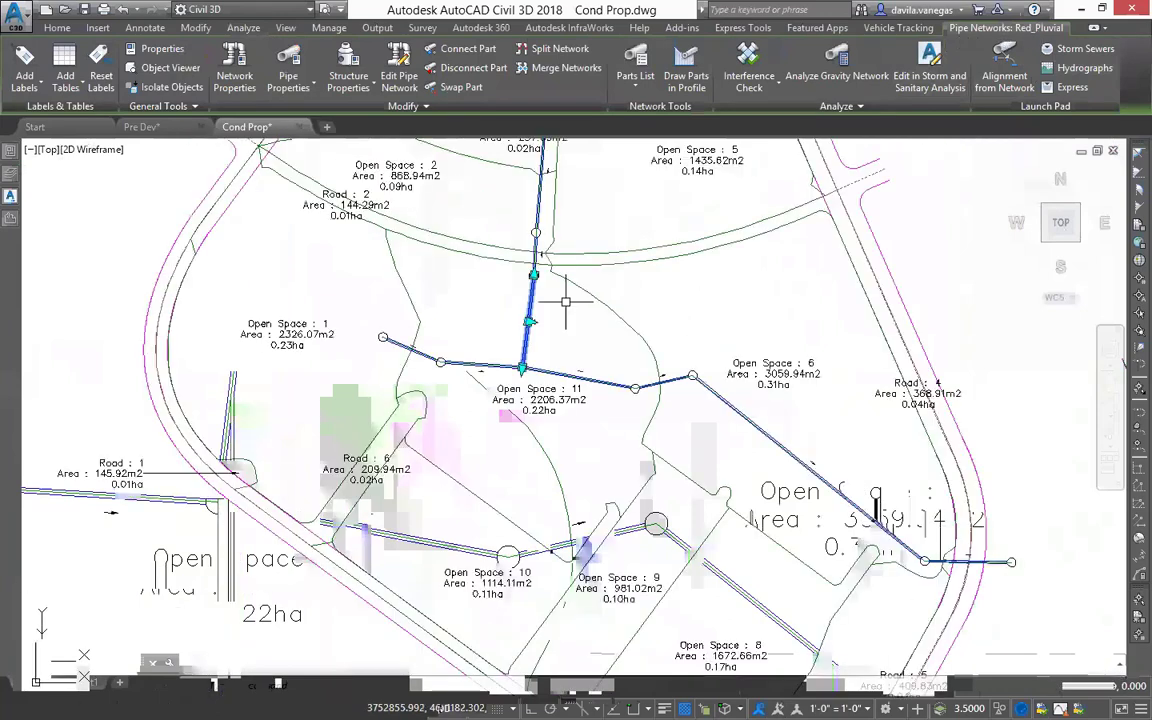
left_click_drag(538, 326, 318, 383)
scroll(318, 383, "down", 5)
key("Escape")
left_click_drag(747, 330, 555, 424)
scroll(483, 218, "up", 2)
mouse_move(1003, 509)
left_mouse_down()
mouse_move(695, 453)
mouse_move(725, 615)
mouse_move(702, 499)
mouse_move(712, 464)
left_mouse_up()
scroll(712, 455, "down", 2)
mouse_move(379, 606)
left_mouse_down()
mouse_move(694, 470)
mouse_move(805, 445)
left_mouse_up()
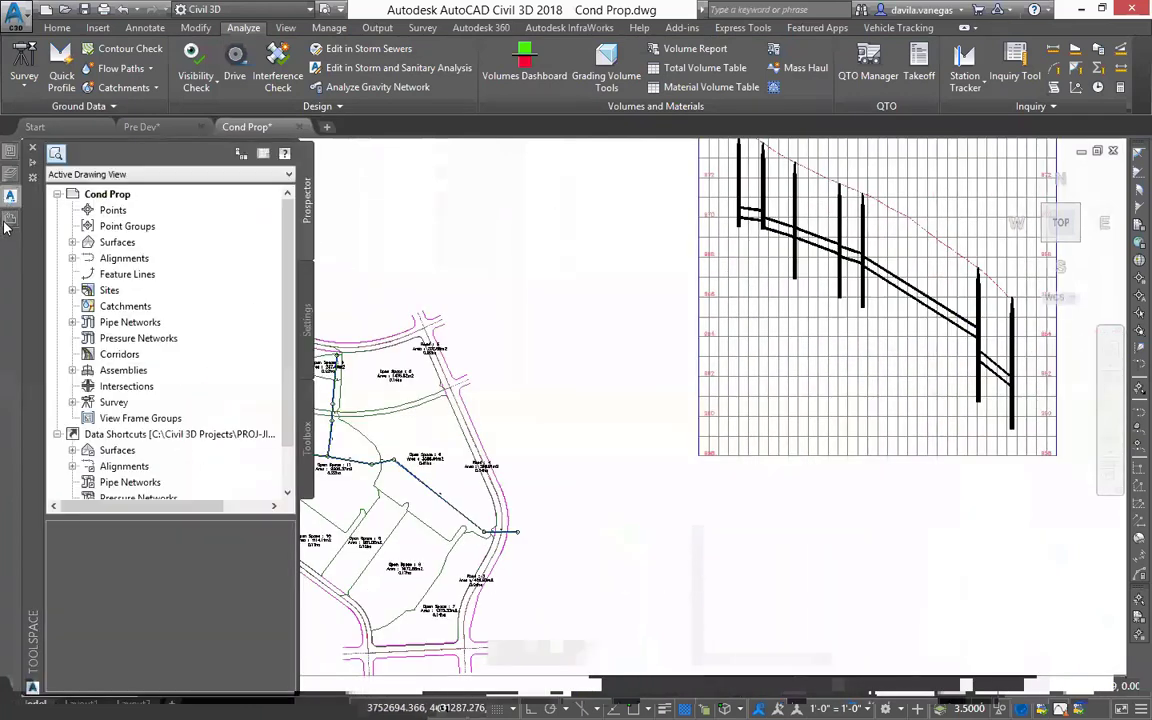
- Reload the Cond Prop image reference in the proposed-condition drawing
mouse_move(12, 216)
right_click(116, 241)
left_click(134, 318)
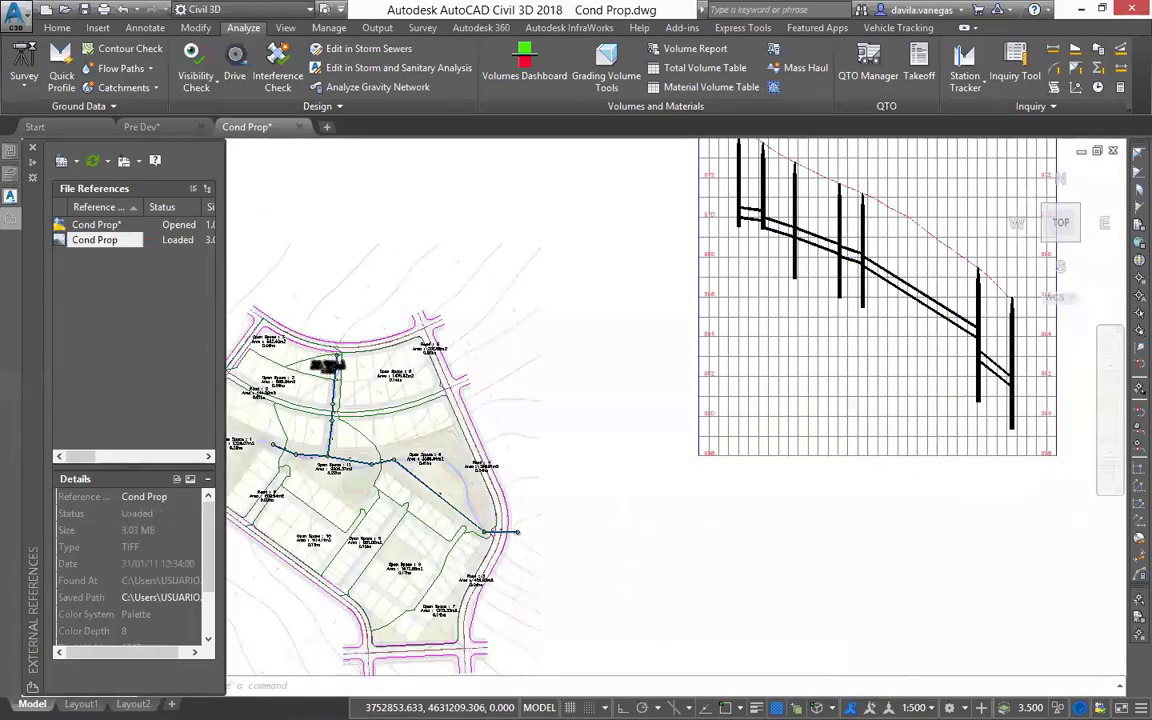
- Compare the parcels and pipe network with the site plan image, covering the culvert, channels, ponds and outlet
scroll(435, 455, "up", 10)
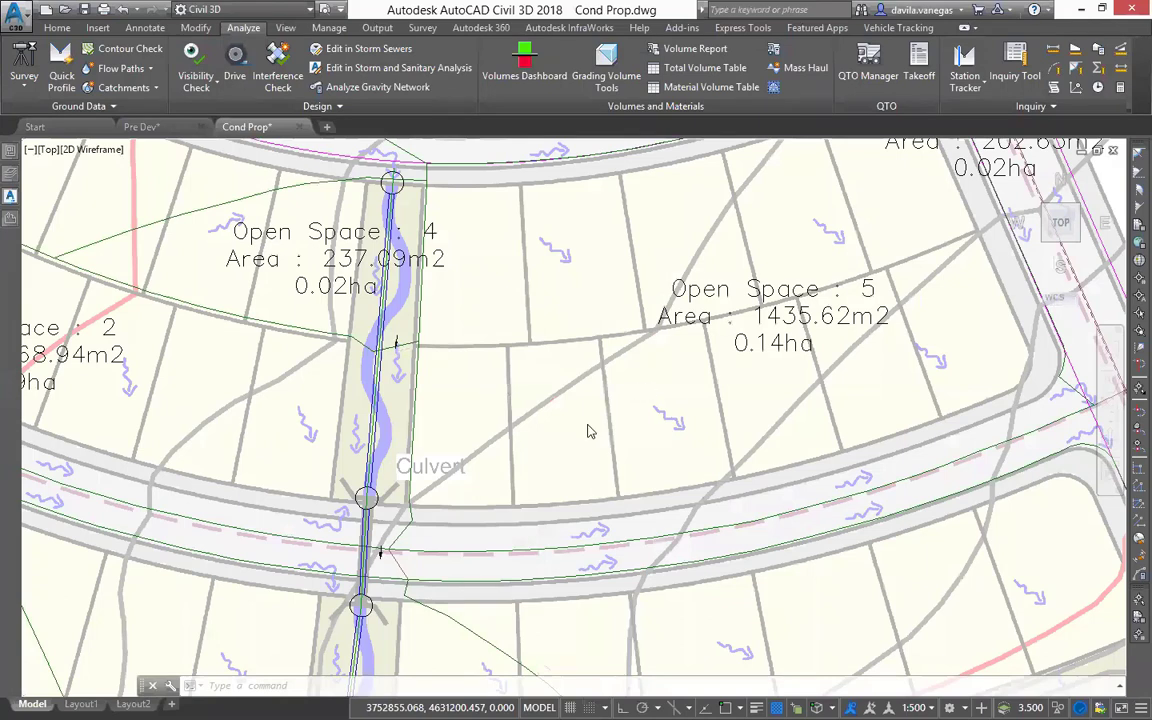
scroll(647, 390, "down", 3)
left_click(646, 370)
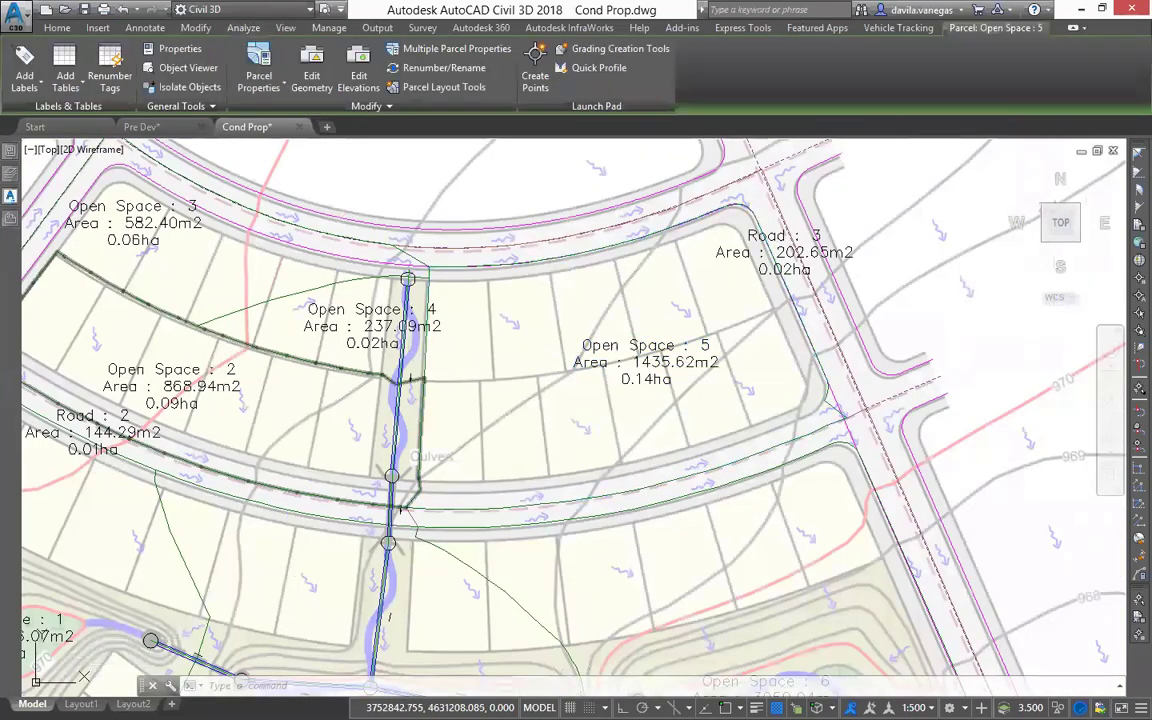
key("Escape")
mouse_move(404, 457)
left_mouse_down()
mouse_move(435, 314)
mouse_move(433, 257)
left_mouse_up()
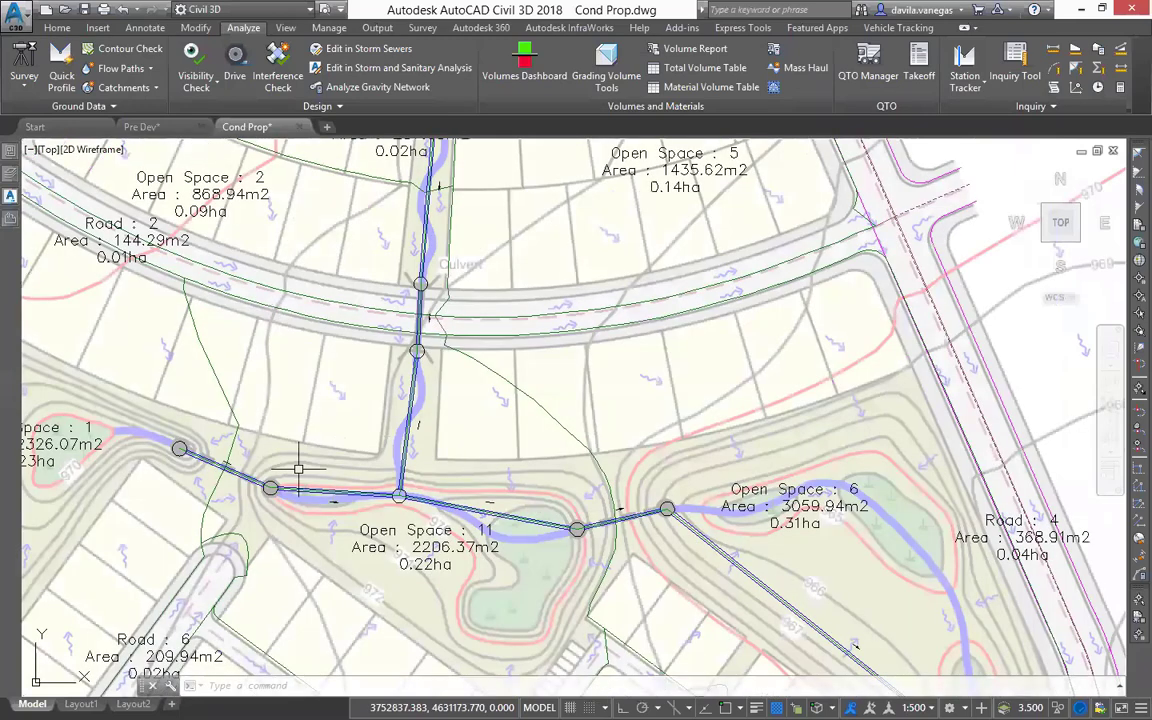
left_click_drag(298, 469, 473, 452)
left_click_drag(667, 537, 384, 355)
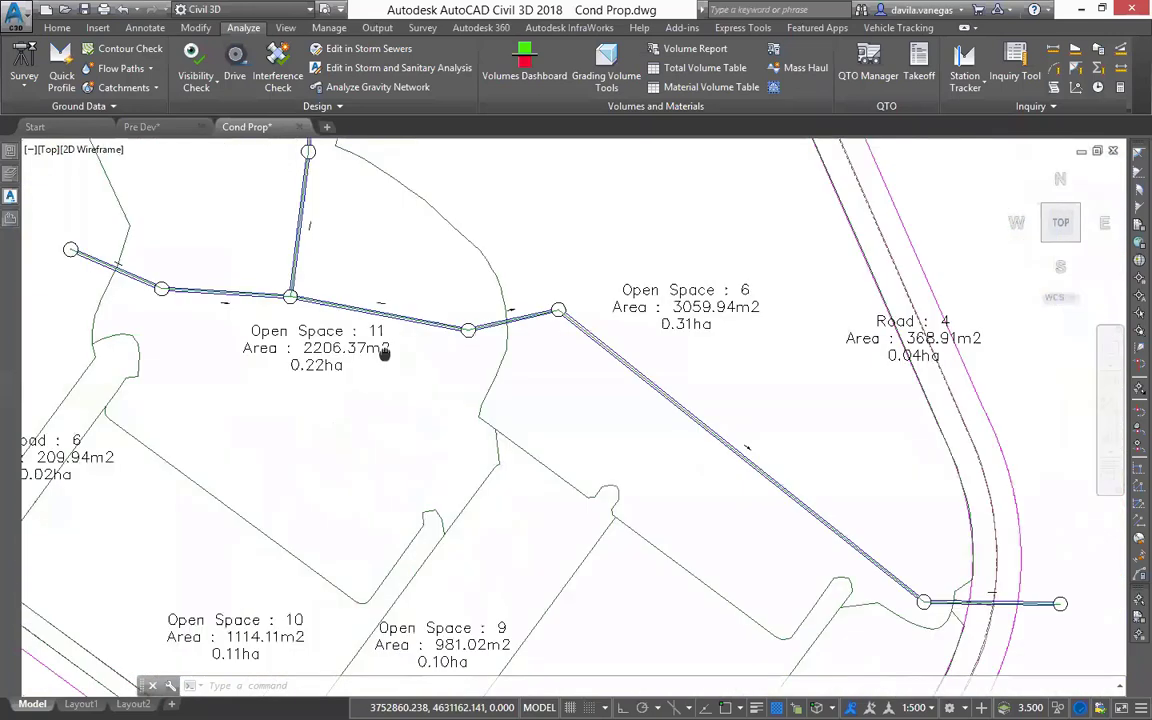
scroll(383, 352, "down", 4)
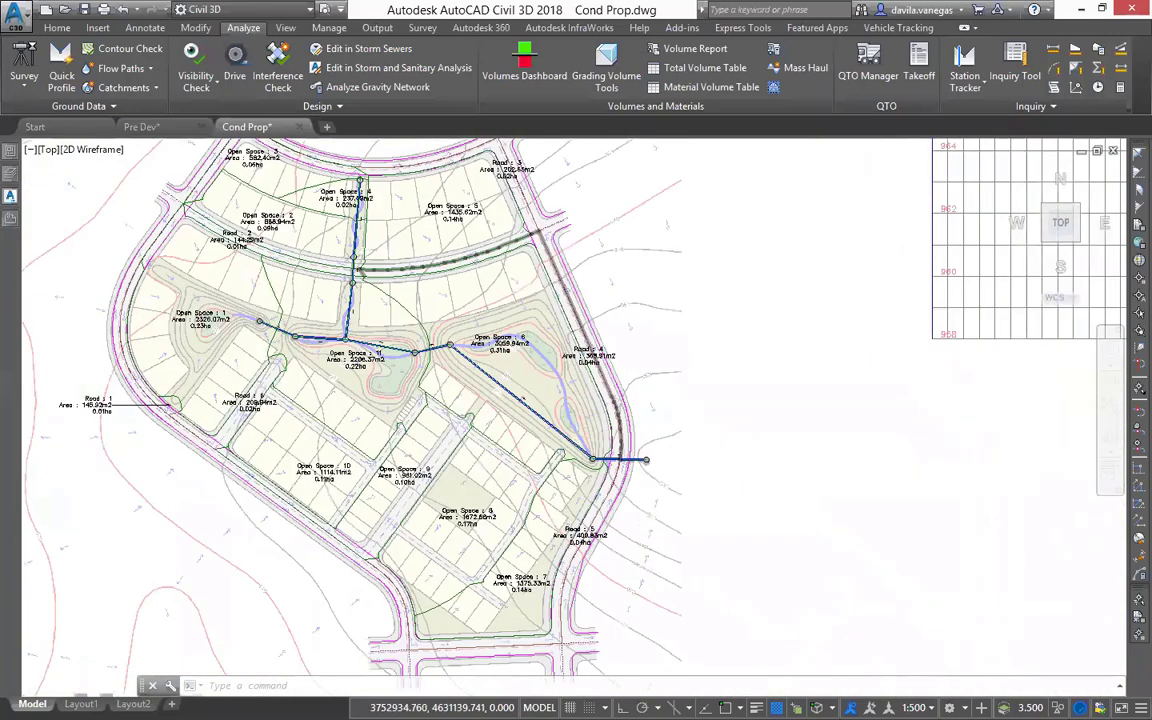
scroll(383, 352, "down", 5)
left_click_drag(235, 450, 367, 448)
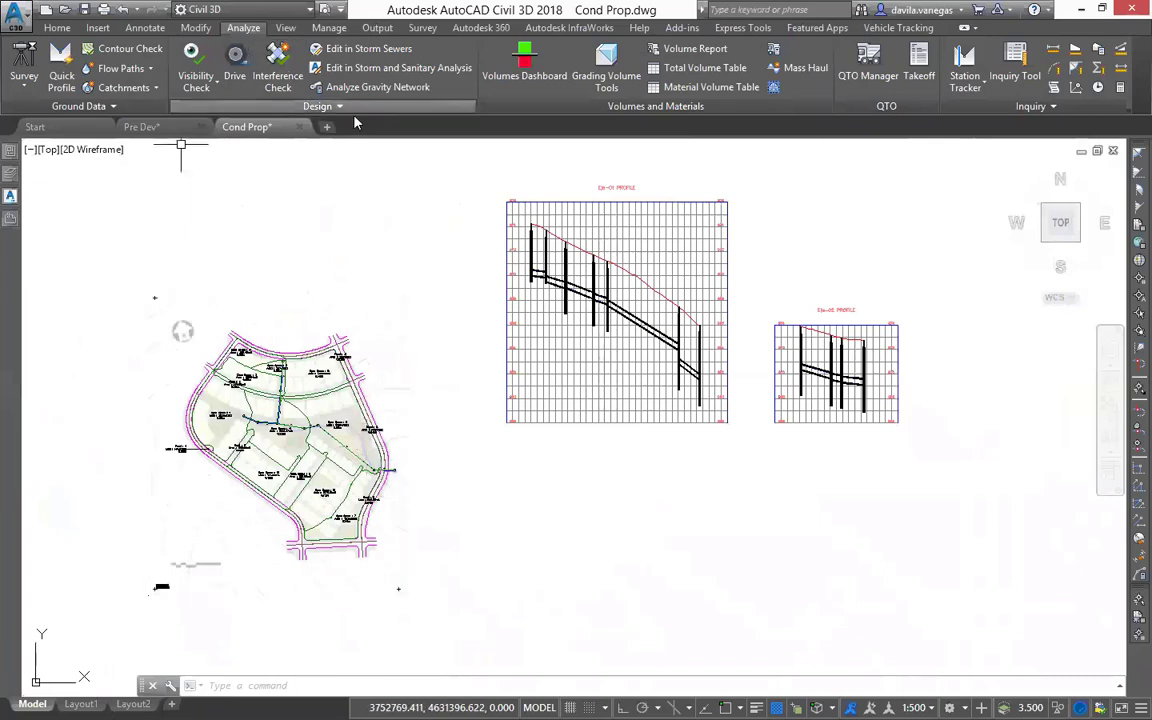
- Set up a LandXML export of the drawing, clearing all objects and including only the site's parcels
left_click(392, 28)
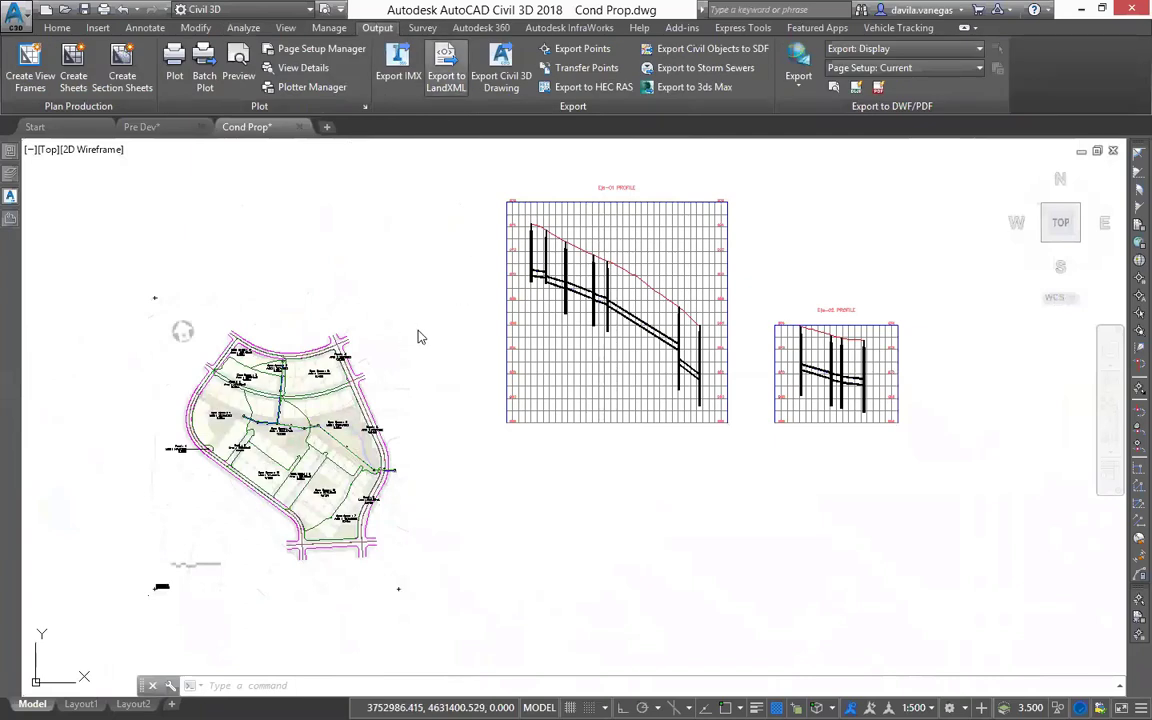
left_click(446, 65)
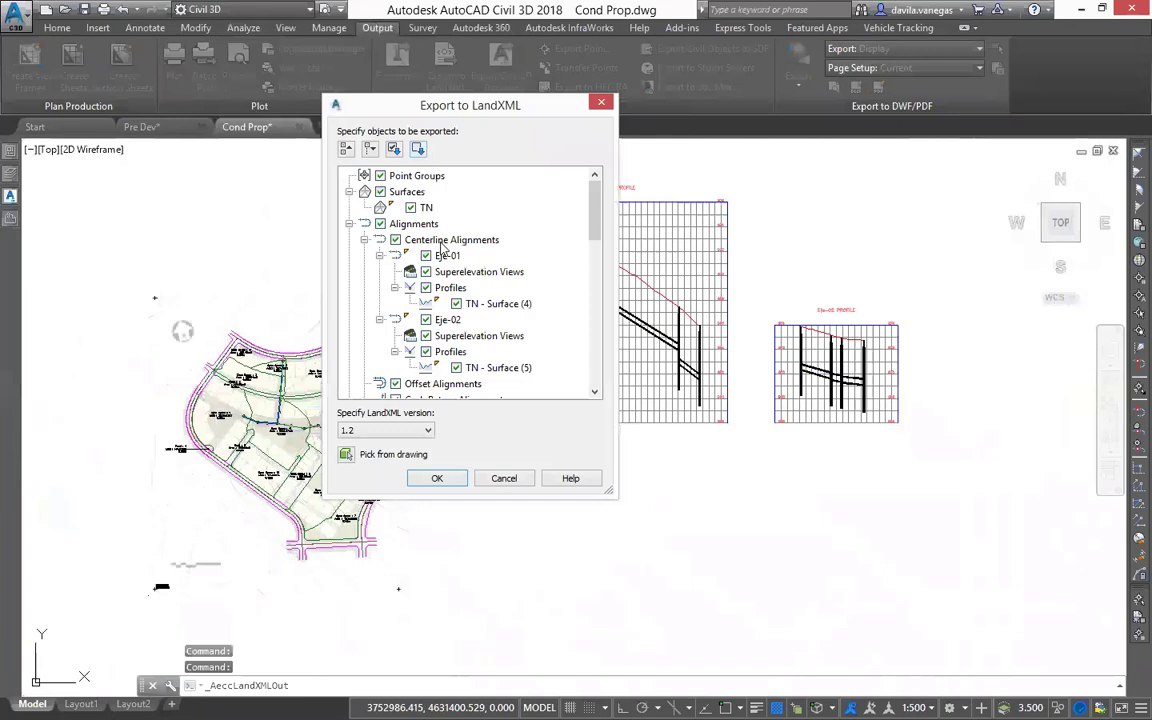
left_click(418, 150)
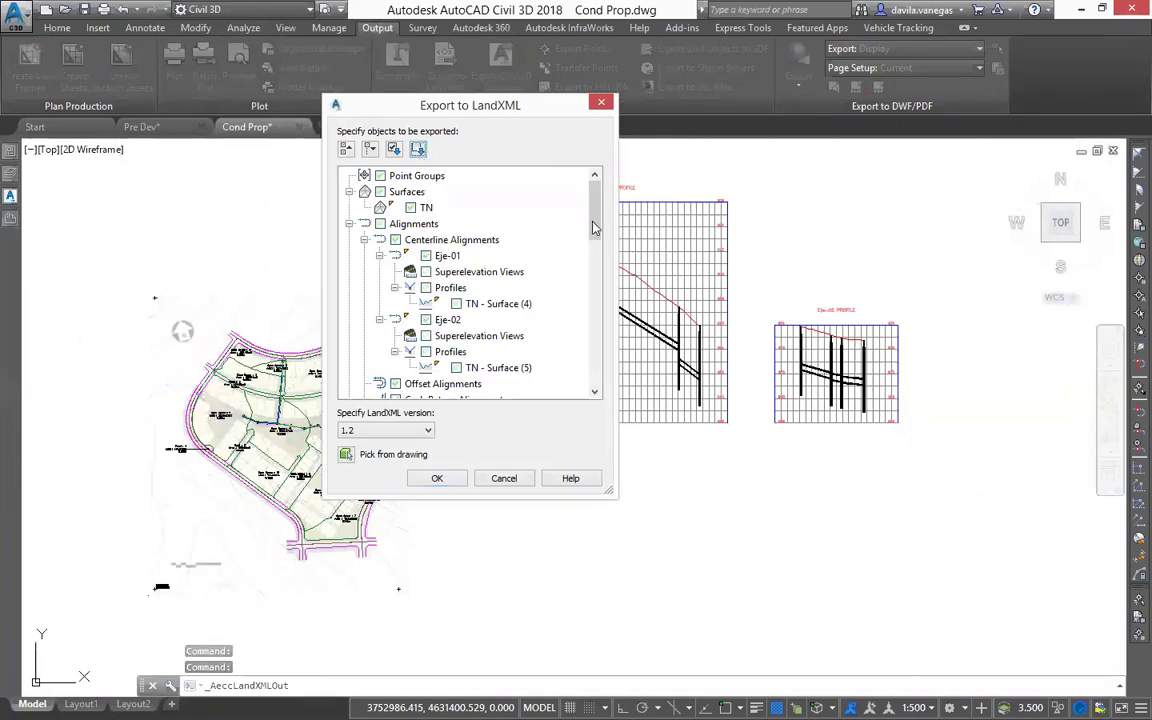
left_click_drag(597, 245, 593, 288)
left_click(593, 288)
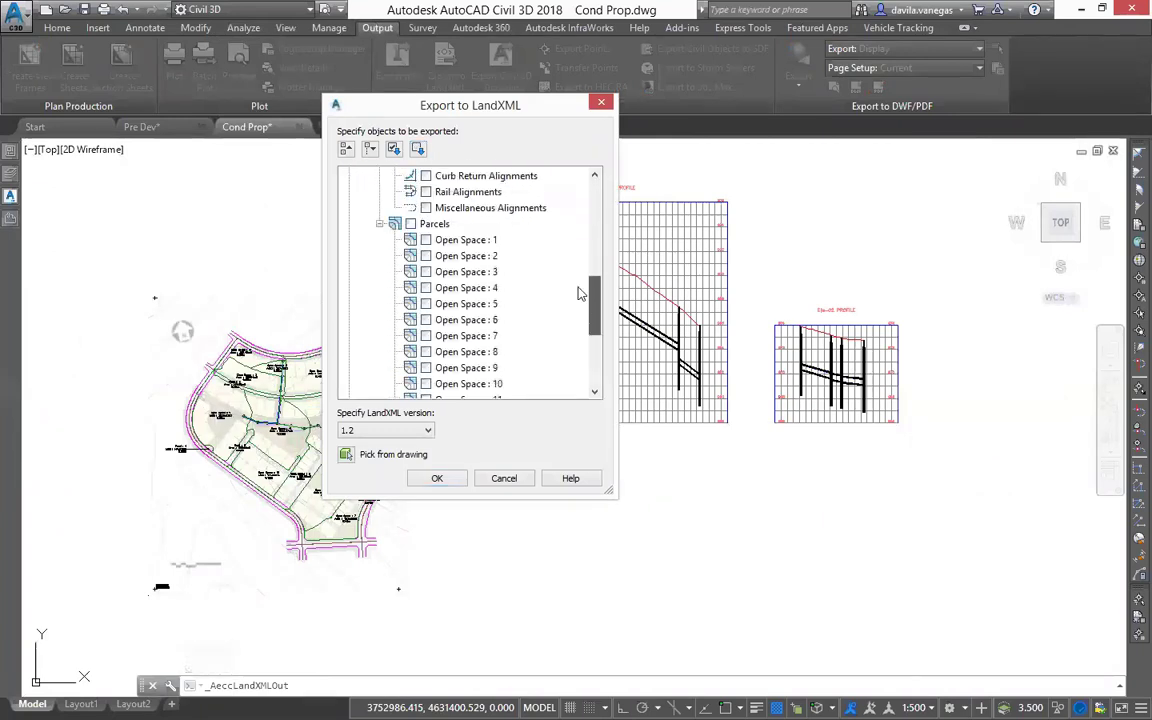
left_click(516, 245)
left_click(516, 245)
left_click(516, 245)
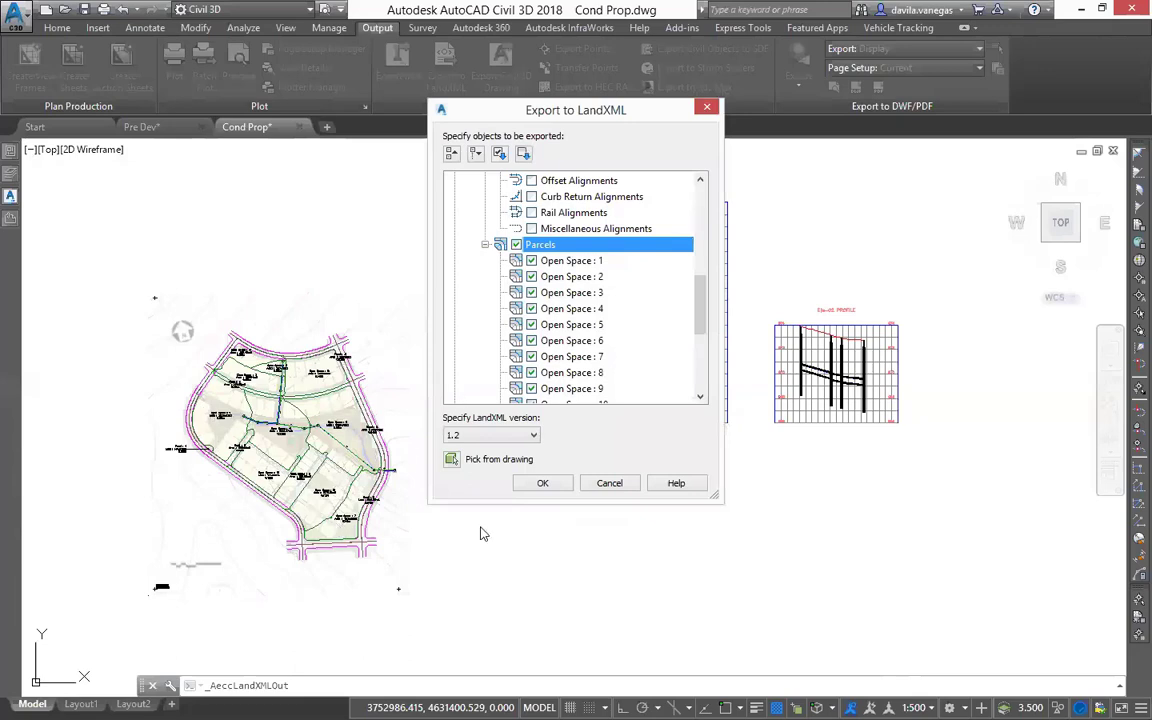
- Add the Red_Pluvial pipe network to the LandXML export and accept the object selection
left_click_drag(699, 300, 700, 322)
scroll(702, 315, "down", 3)
scroll(663, 321, "up", 4)
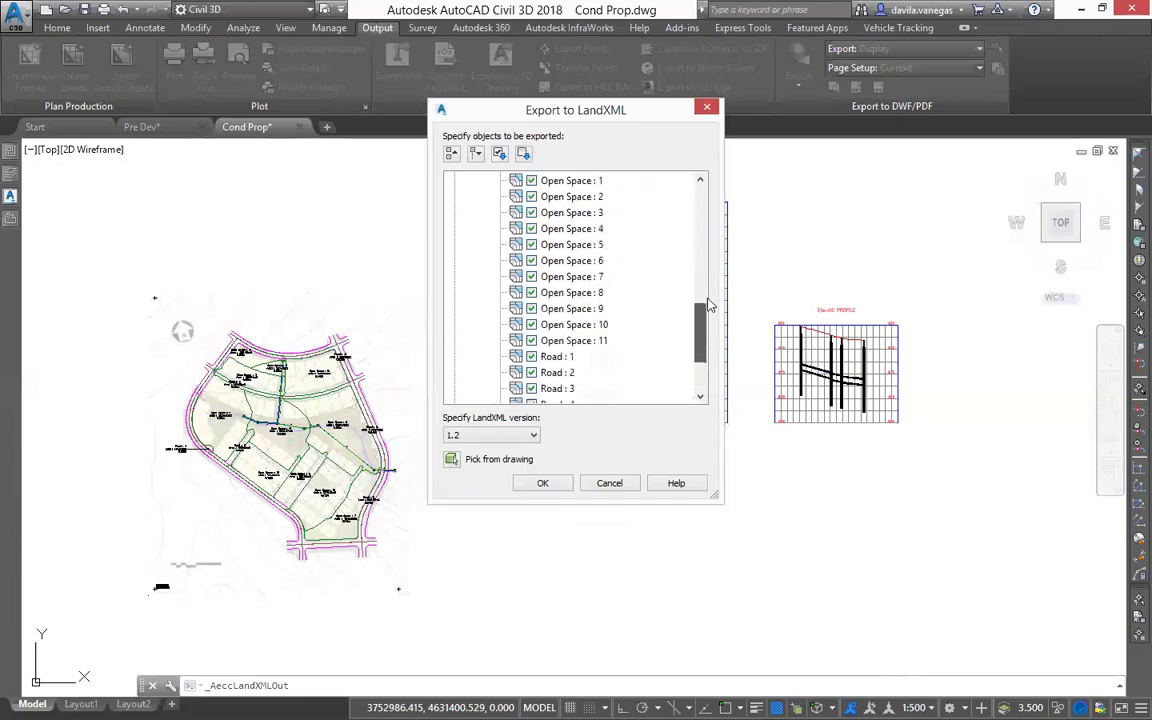
scroll(676, 342, "down", 2)
scroll(676, 342, "down", 2)
scroll(495, 331, "down", 1)
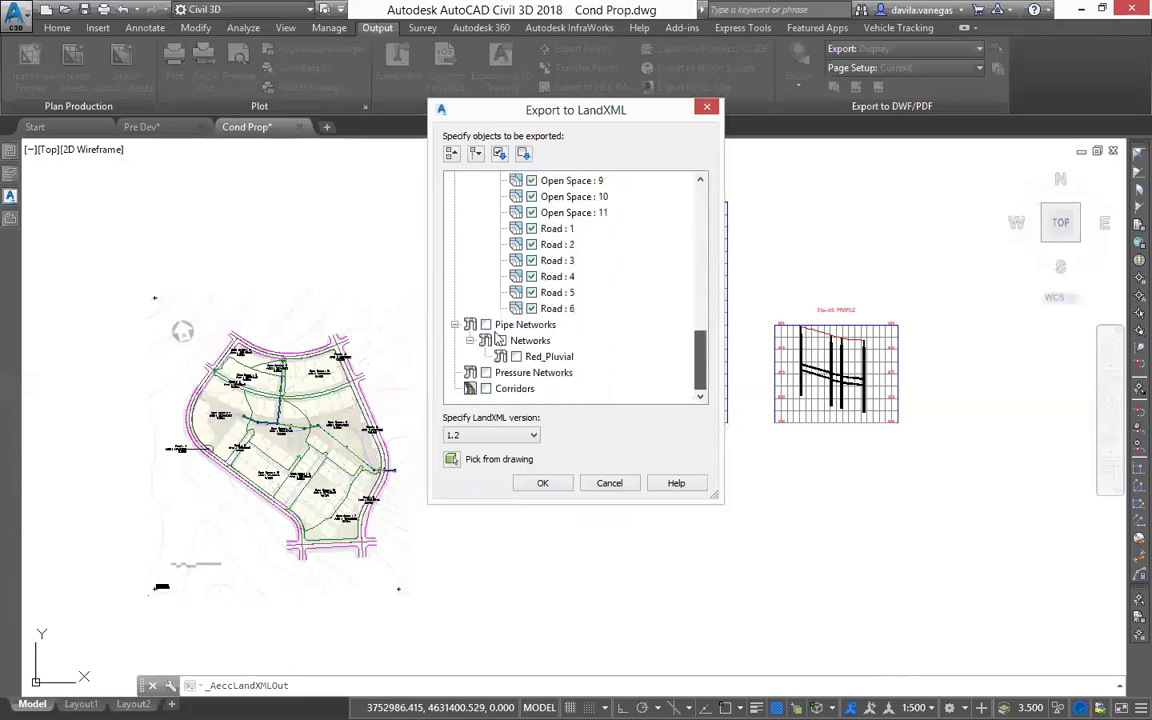
left_click(507, 343)
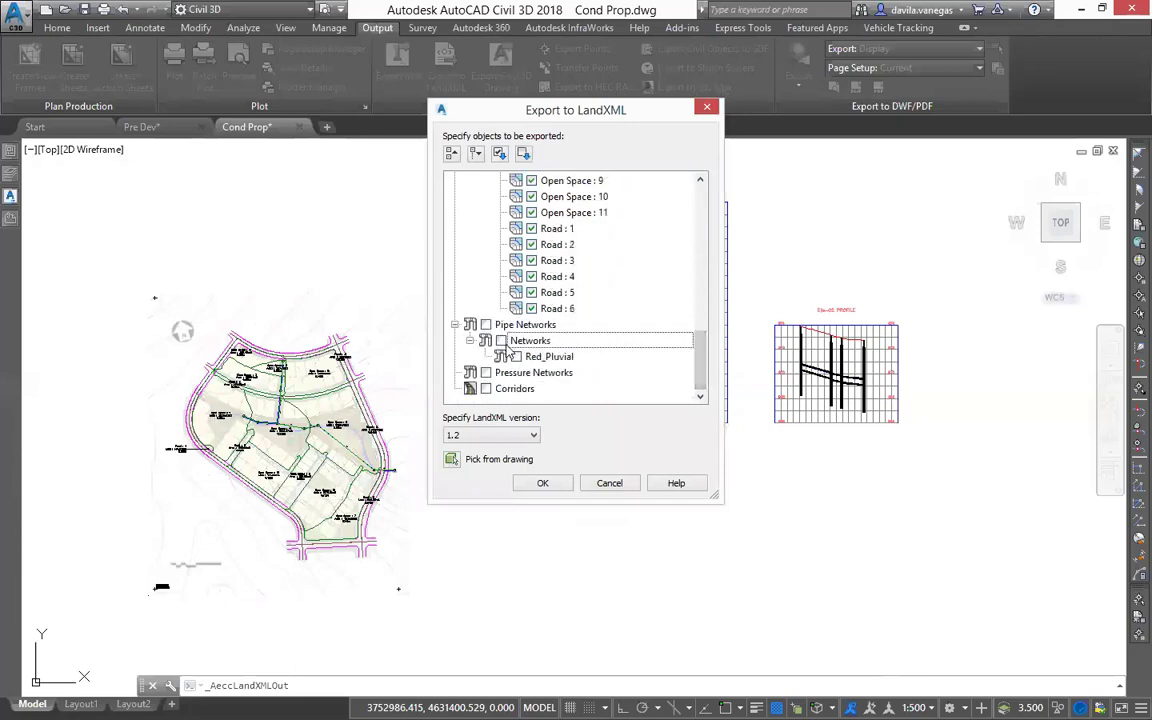
left_click(502, 342)
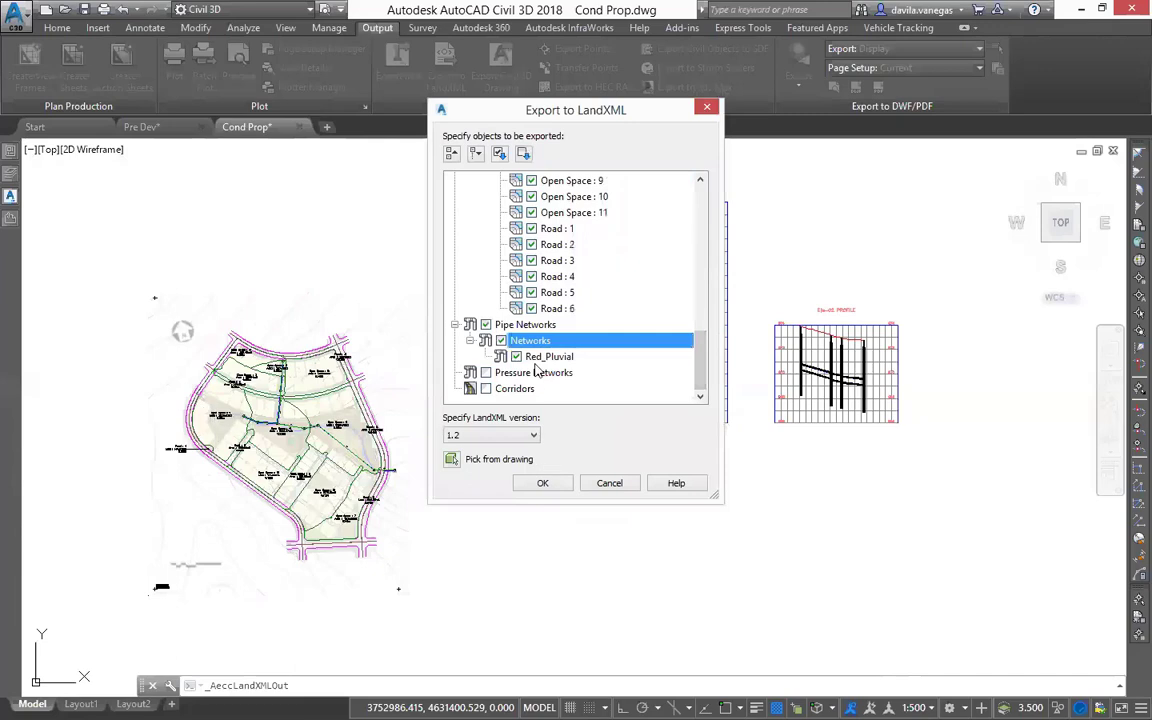
left_click(542, 484)
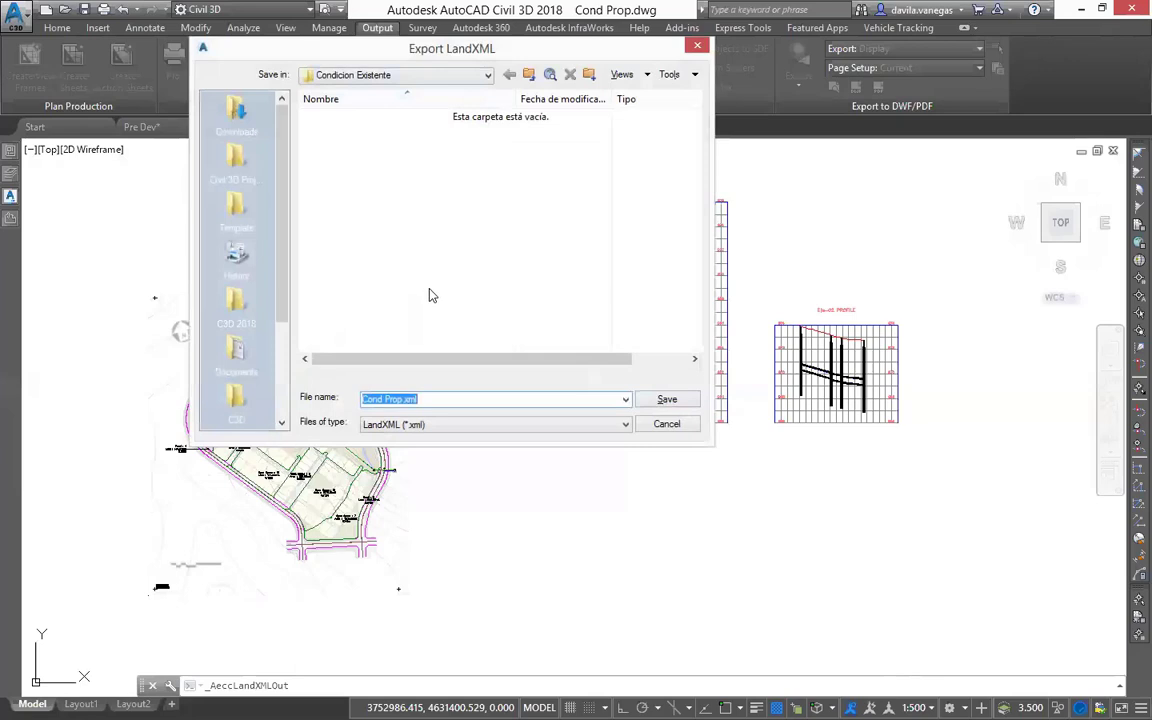
- Save the LandXML export as Exportado_desde_Civil3D in the Condicion Propuesta folder
type("Exportado_desde_Civil3D")
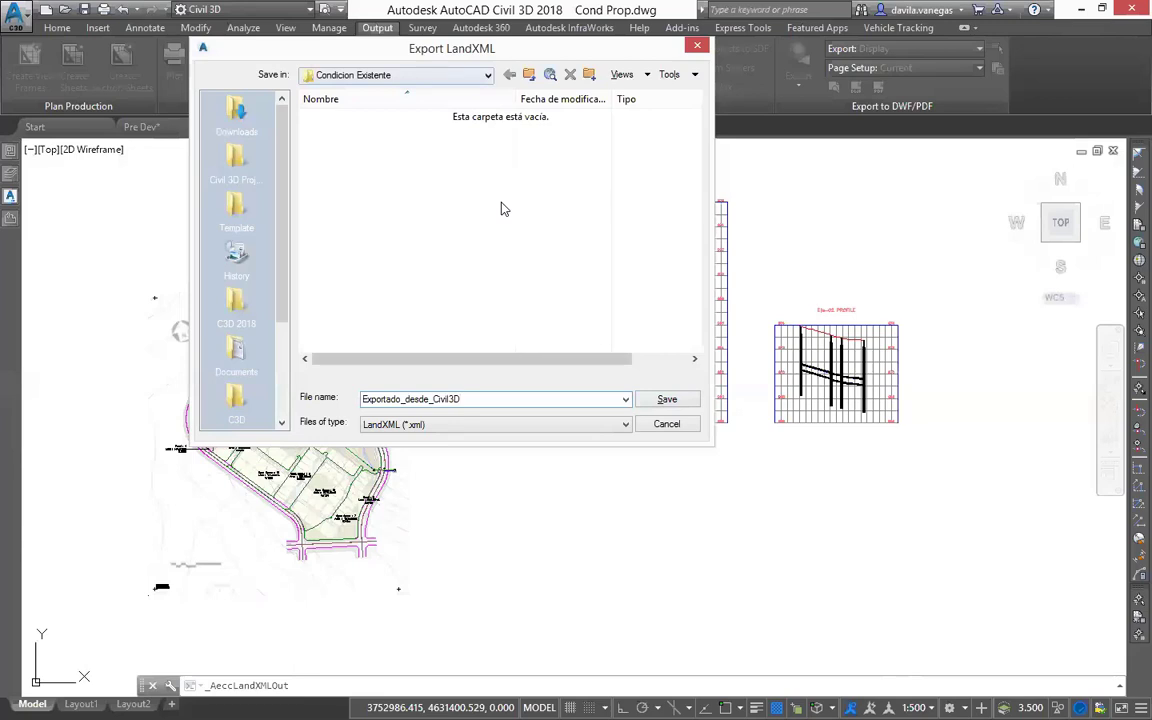
key("BackSpace")
double_click(380, 133)
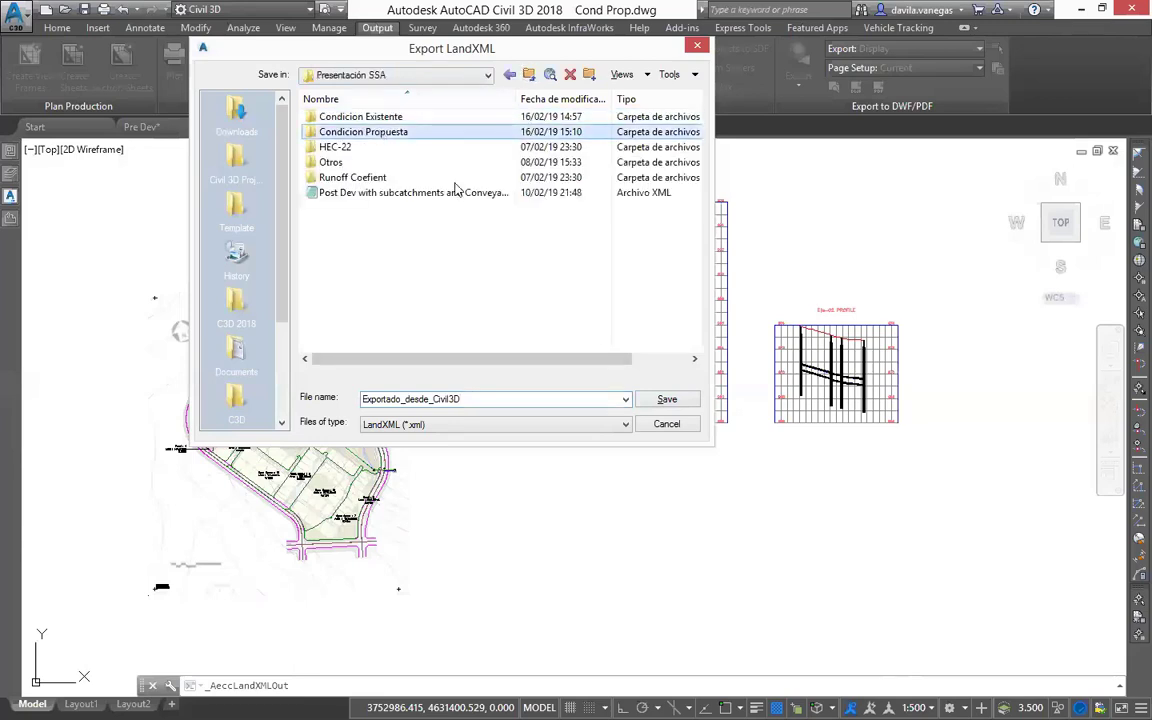
left_click(664, 400)
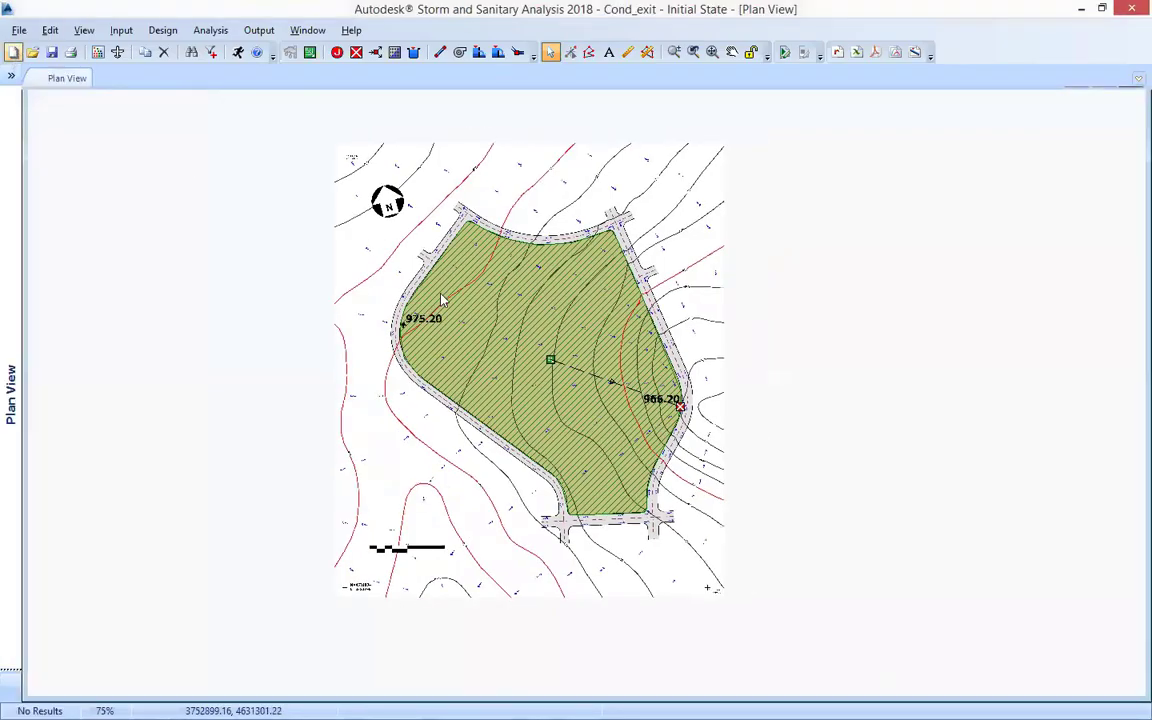
- Switch to Storm and Sanitary Analysis, start a new project, and expand the project data tree
key("ctrl+n")
left_click(595, 426)
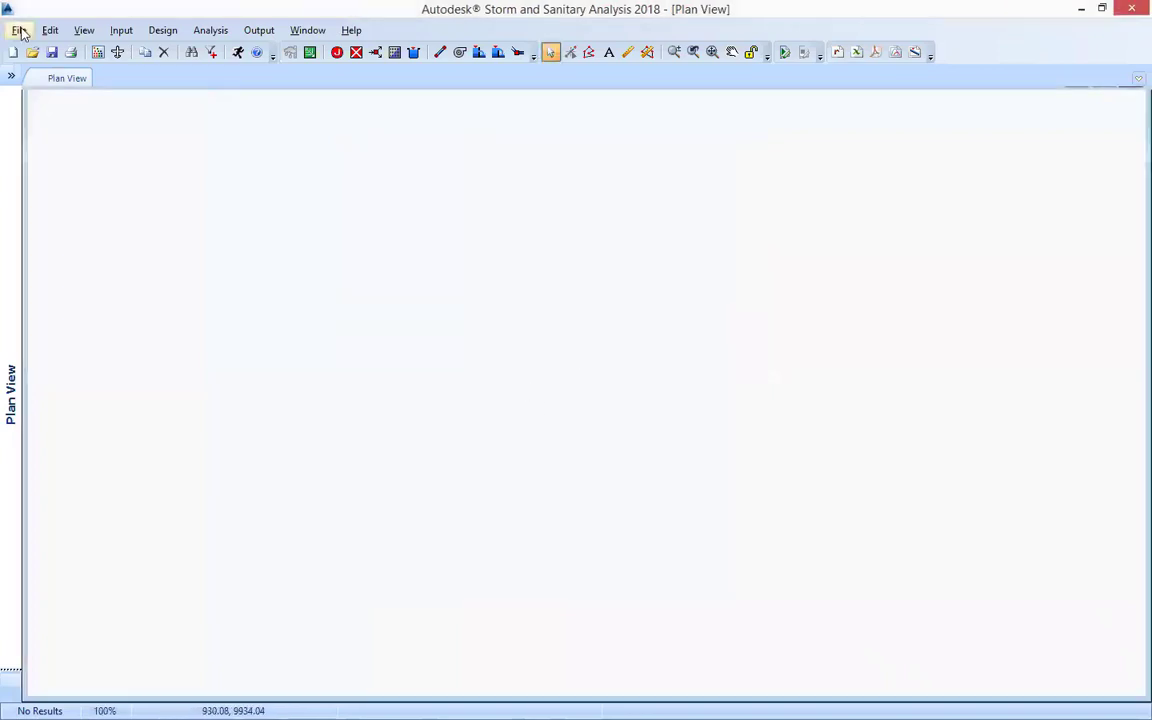
left_click(10, 76)
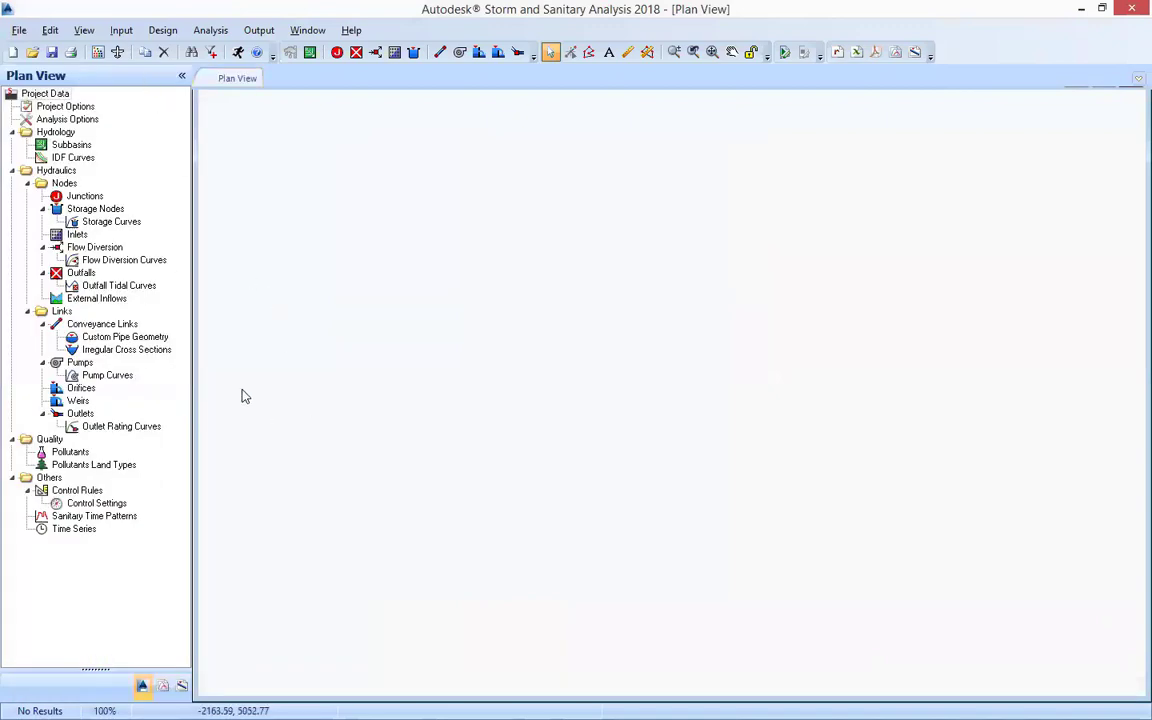
left_click(86, 196)
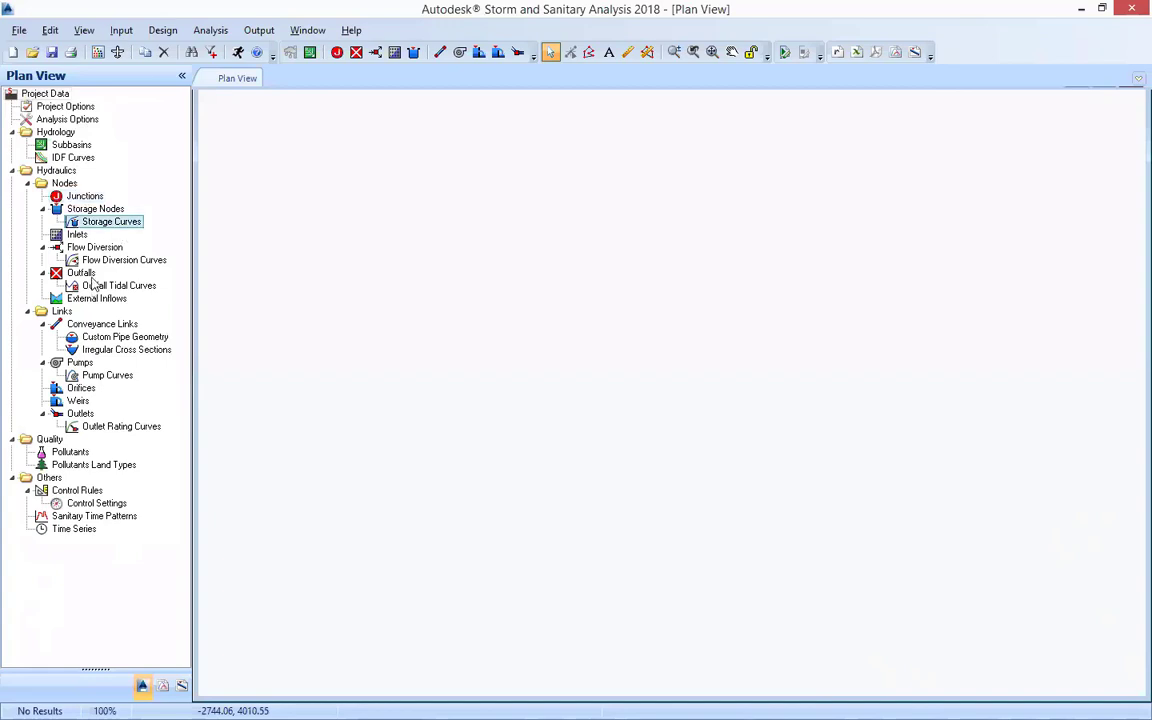
left_click(92, 286)
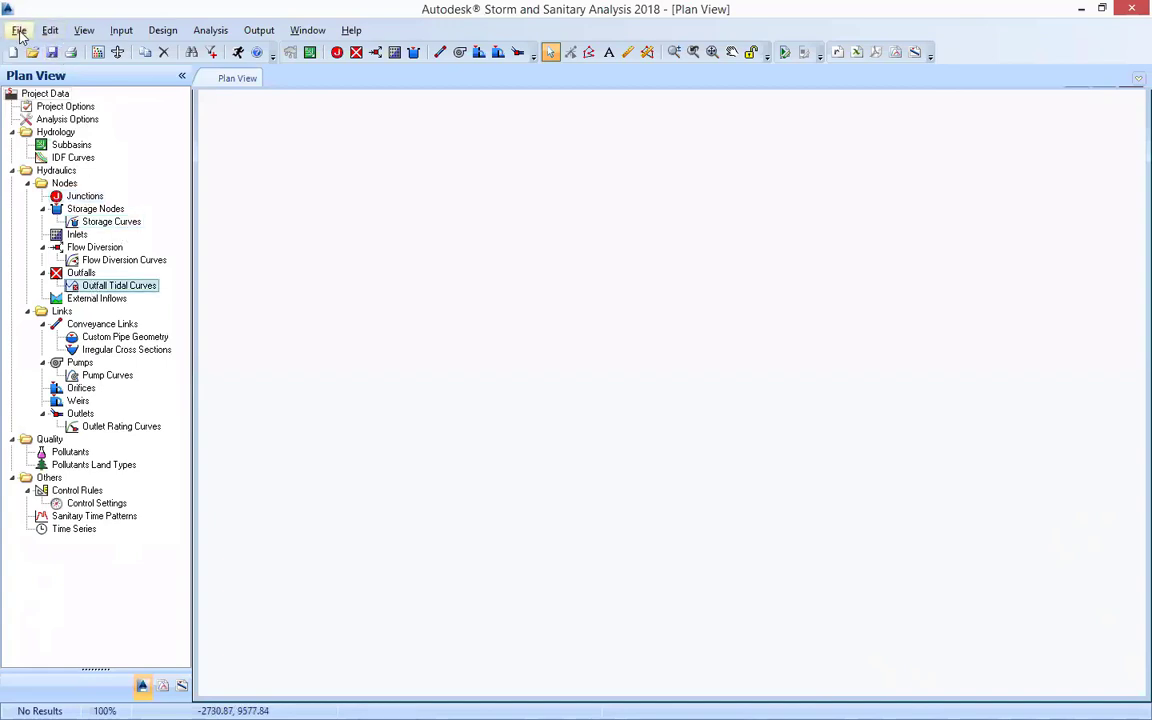
- Import the LandXML file Exportado_desde_Civil3D.xml from the Condicion Propuesta folder into the new project
left_click(20, 32)
mouse_move(145, 190)
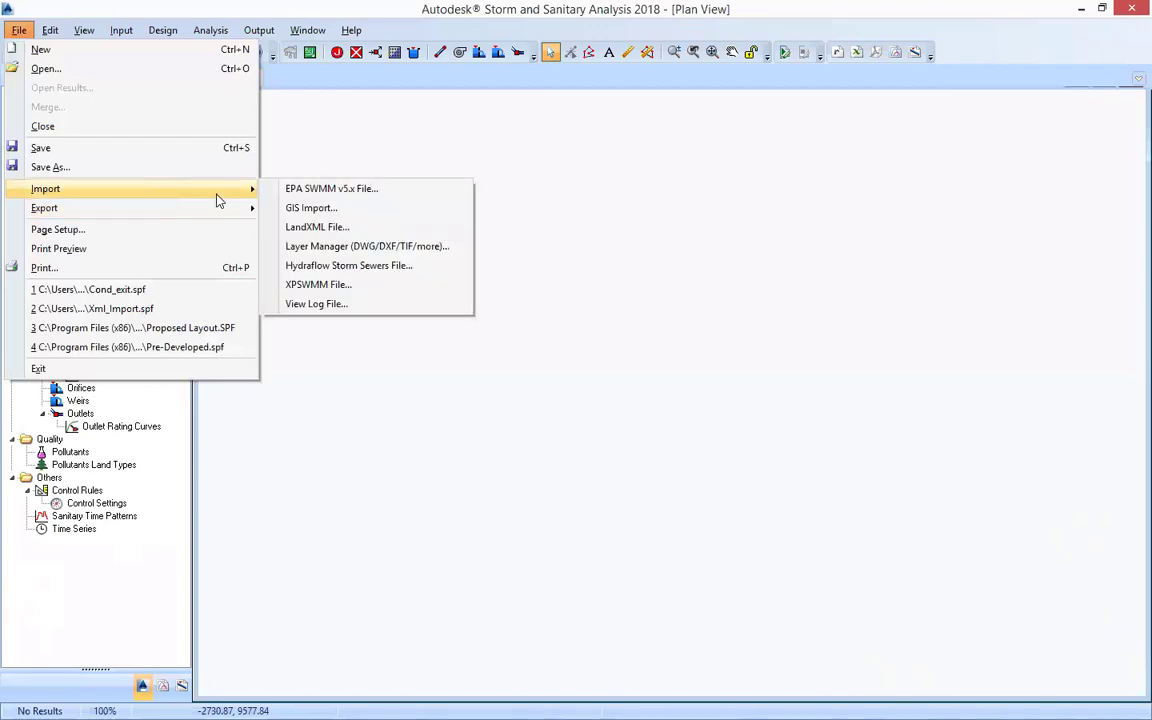
left_click(375, 233)
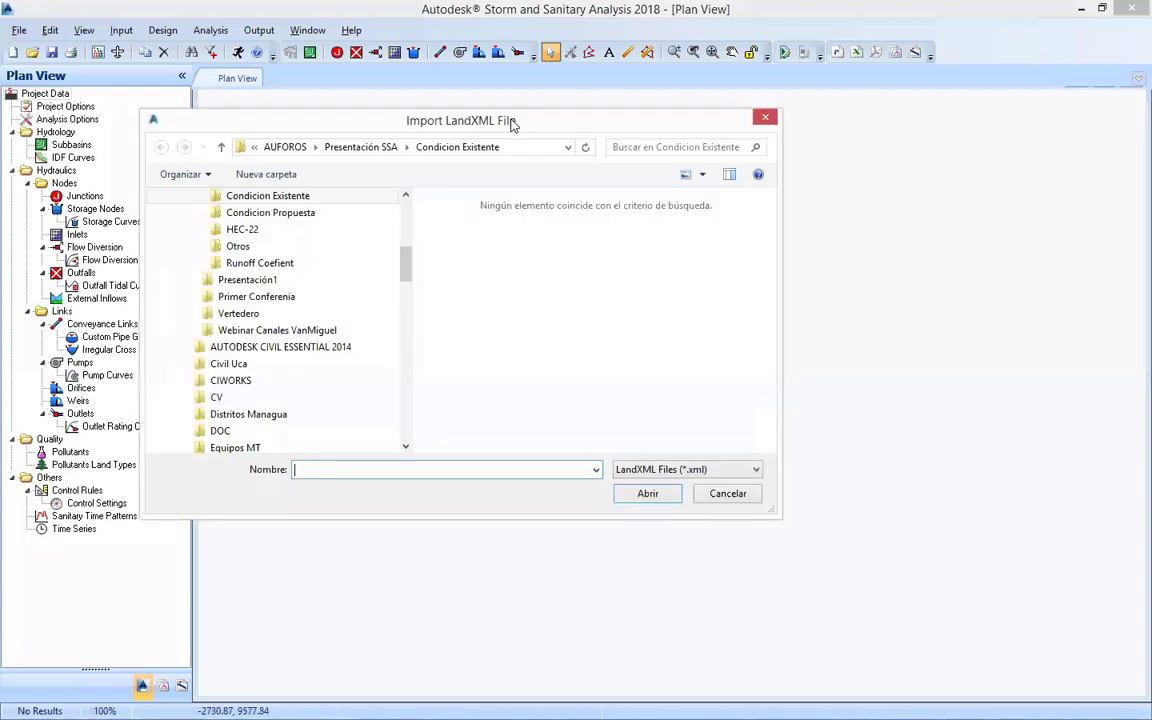
left_click(383, 148)
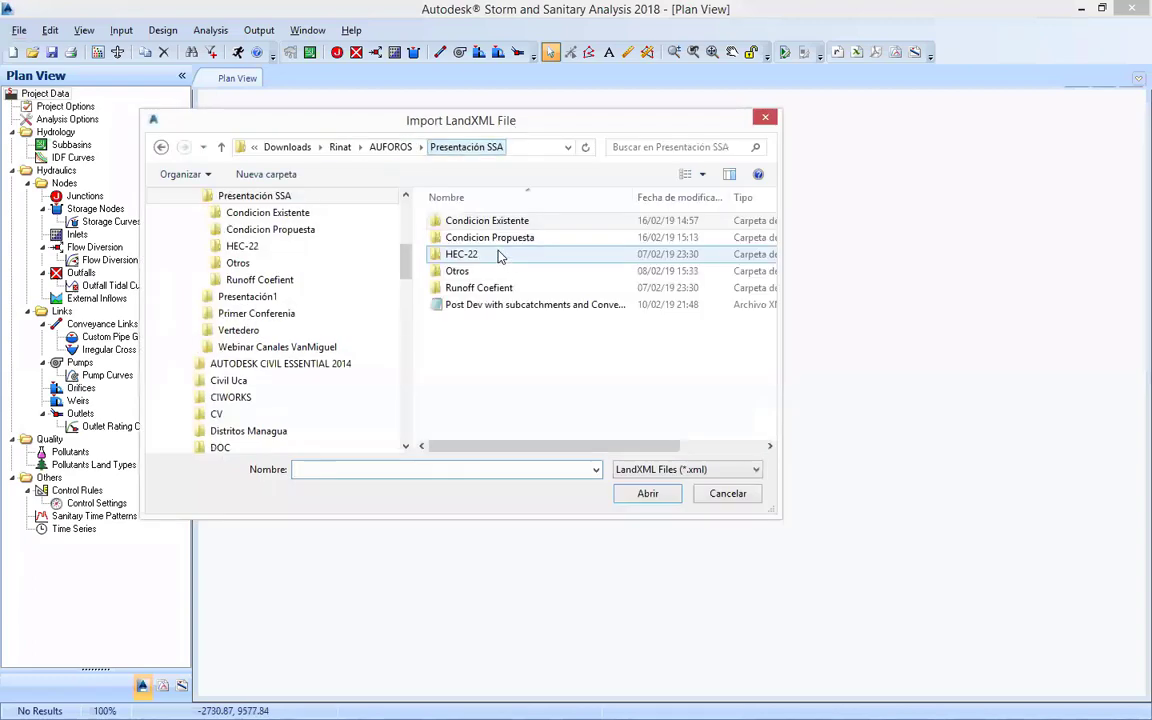
double_click(500, 239)
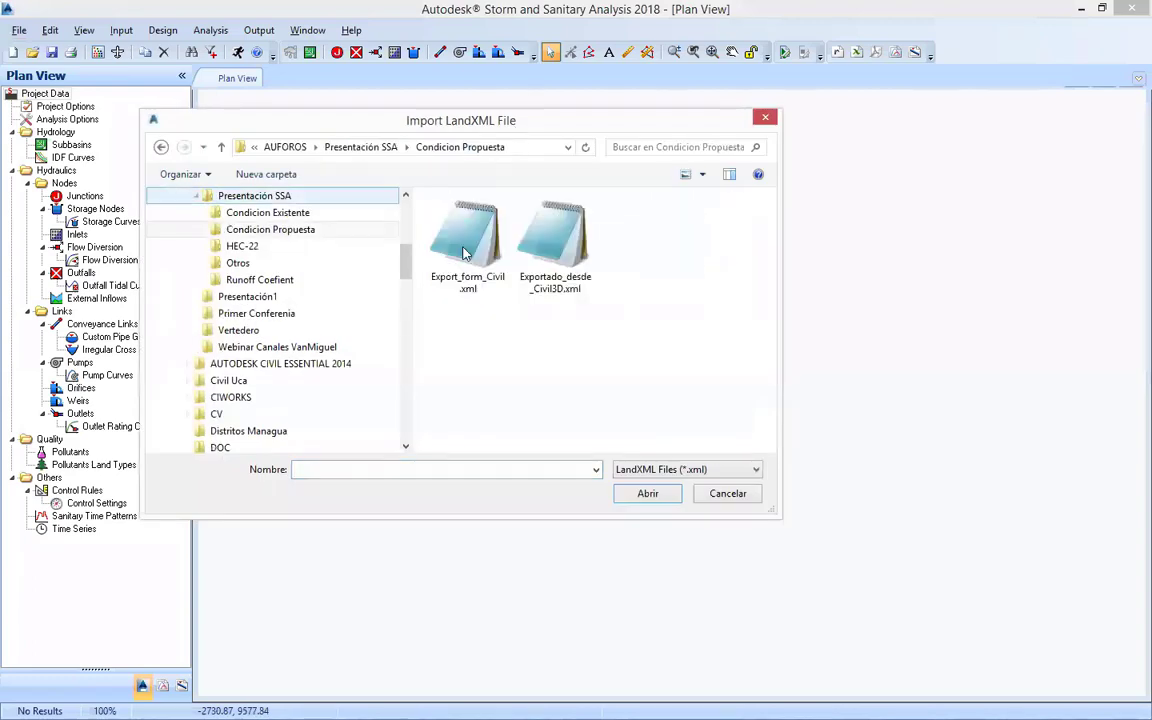
left_click(555, 245)
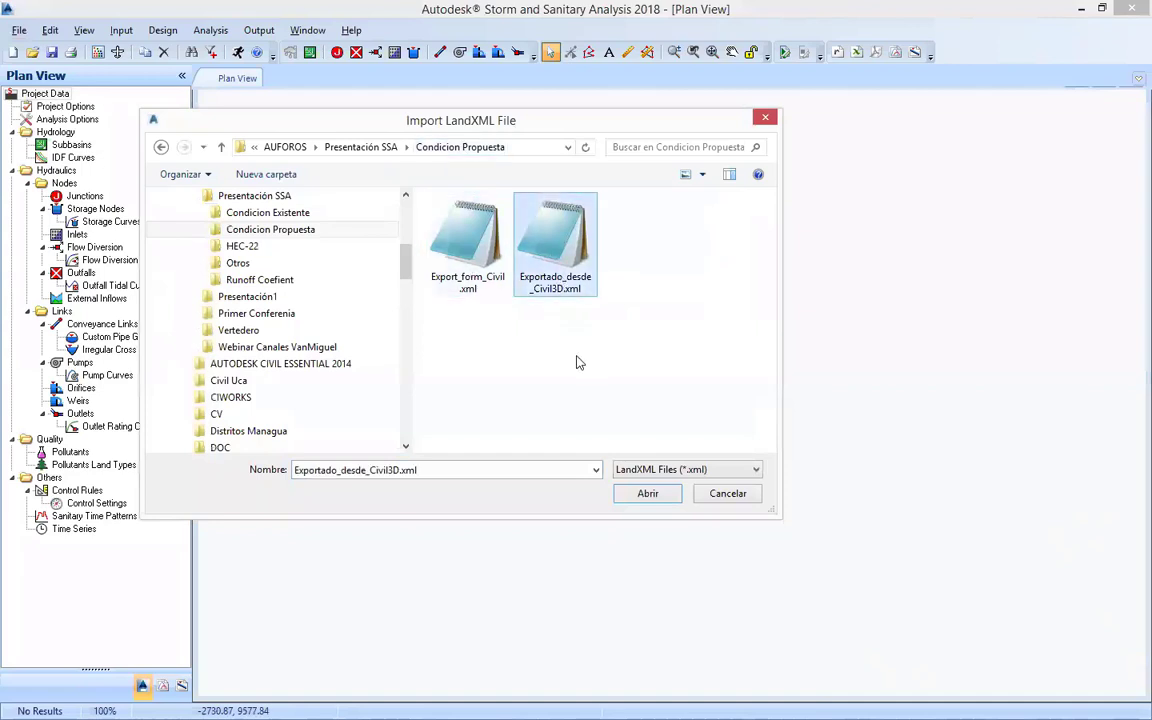
left_click(655, 497)
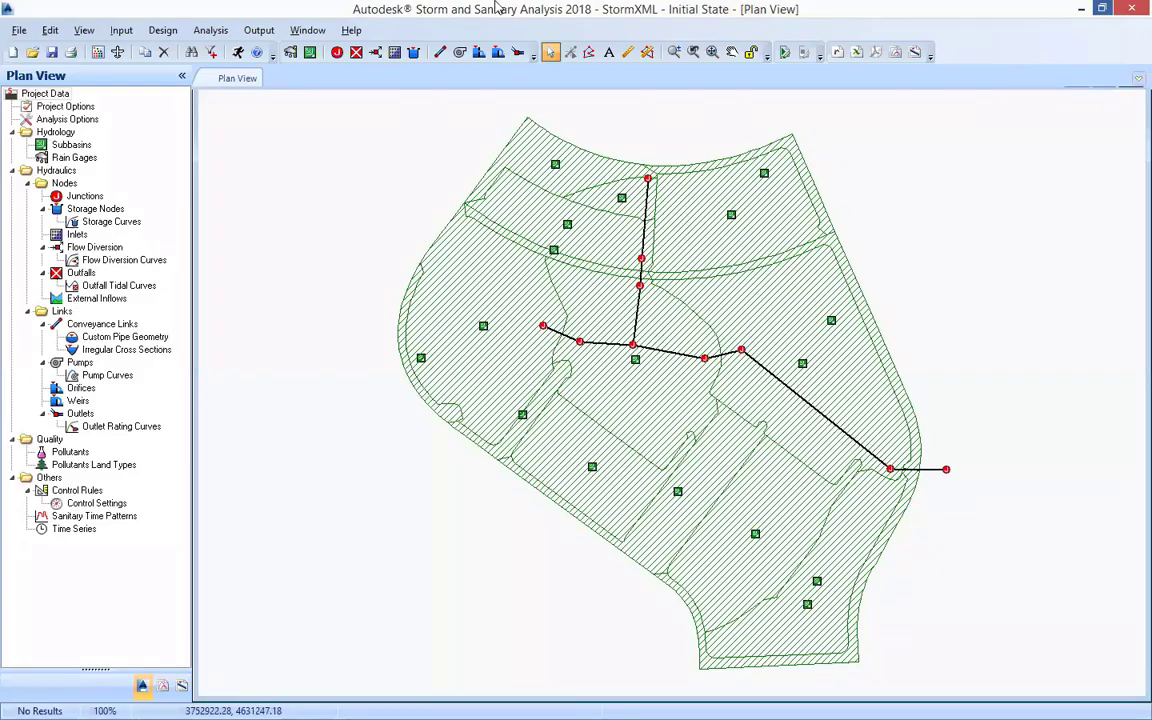
- Arrange the Civil 3D and Storm and Sanitary Analysis windows side by side
left_click_drag(607, 10, 893, 37)
left_click(1100, 10)
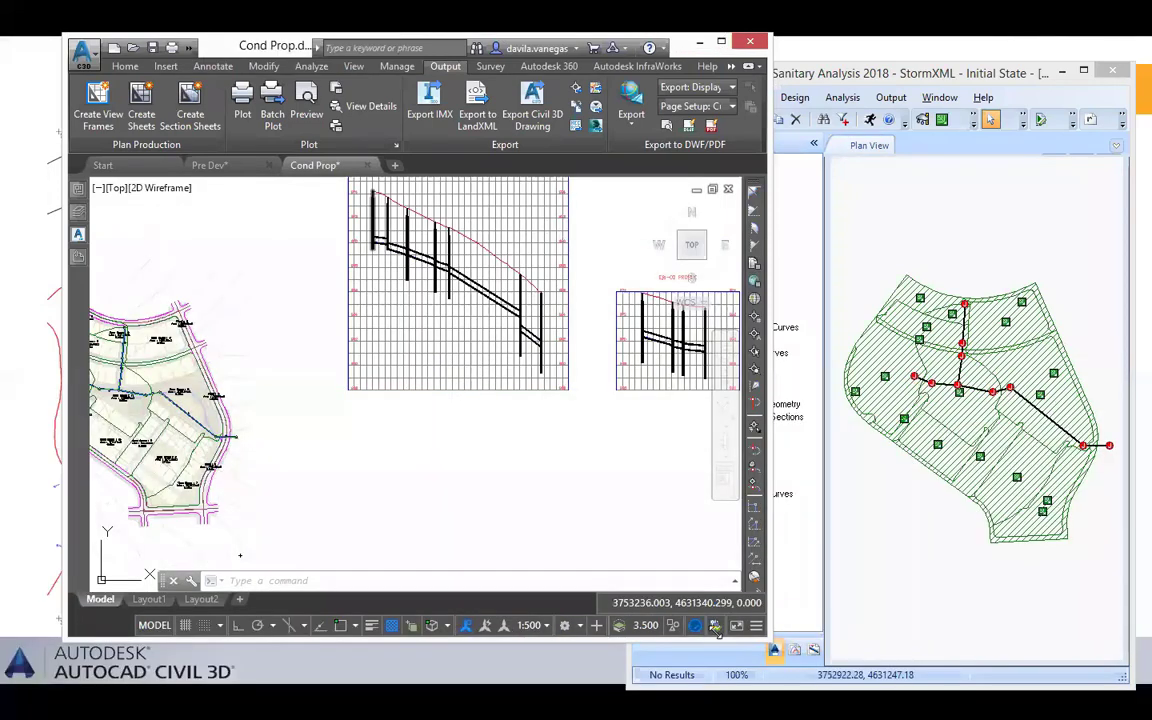
left_click_drag(755, 625, 715, 637)
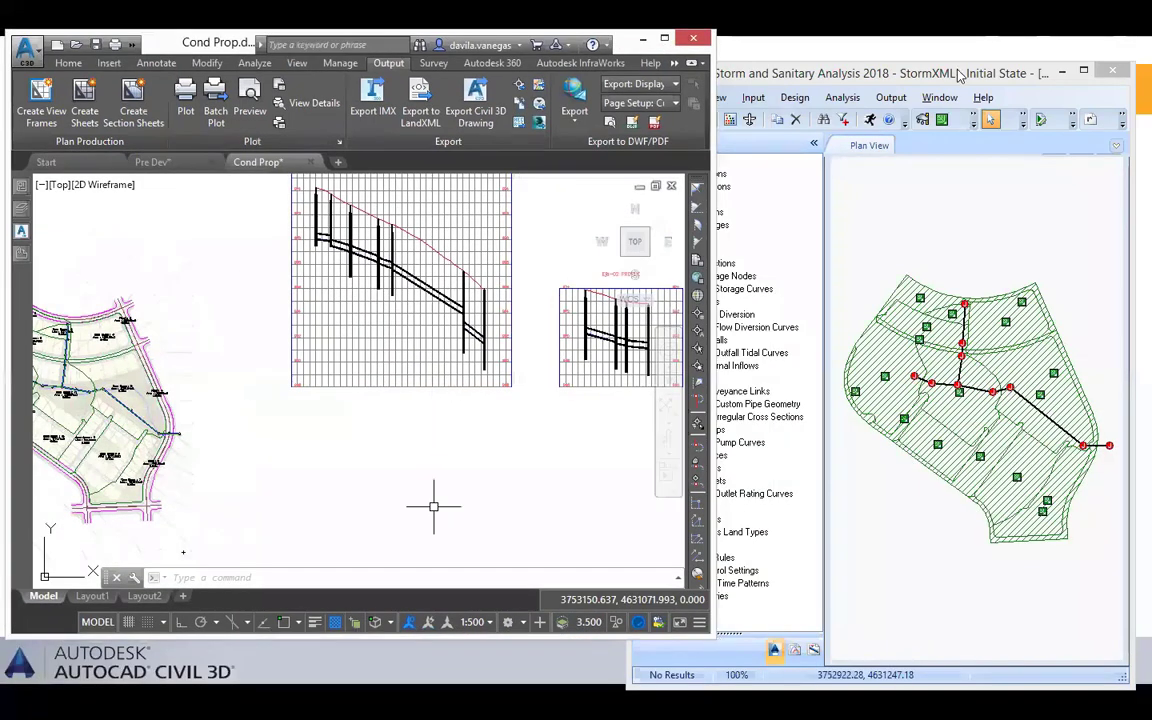
left_click_drag(928, 71, 926, 50)
- Compare the Civil 3D drawing's parcels and pipe network with the imported subbasins, junctions and links
left_click_drag(192, 420, 480, 347)
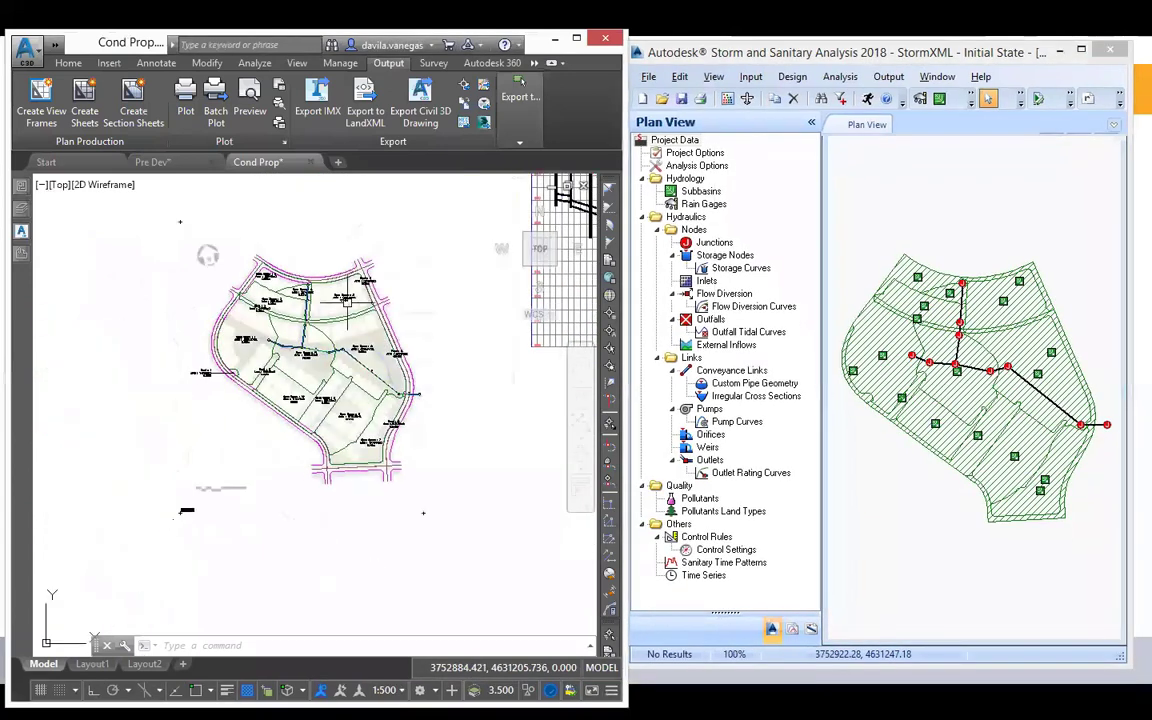
scroll(357, 303, "up", 4)
scroll(336, 293, "up", 1)
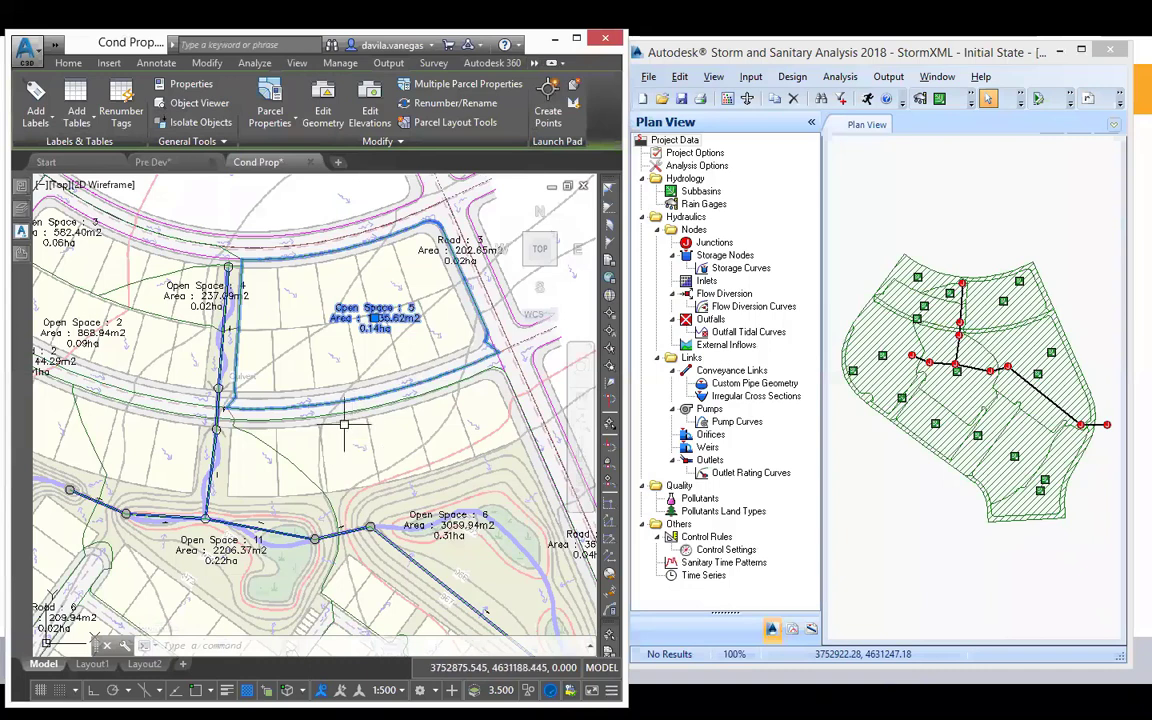
key("Escape")
left_click_drag(345, 424, 351, 397)
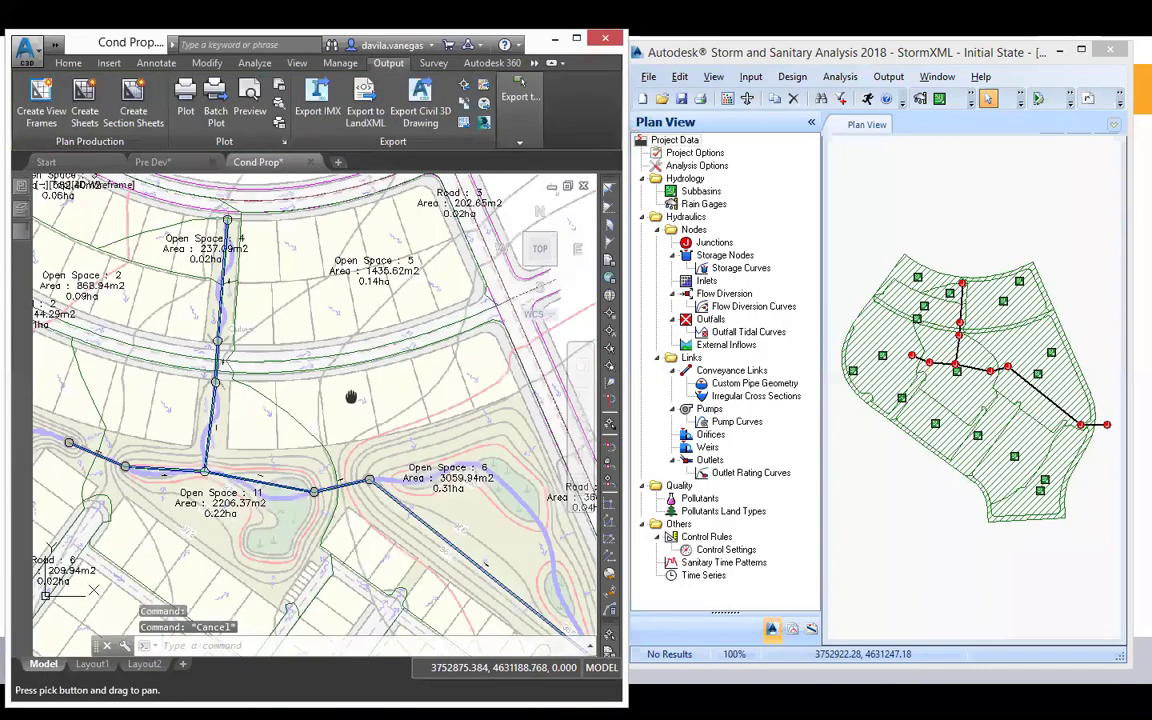
scroll(351, 397, "down", 3)
scroll(355, 384, "down", 5)
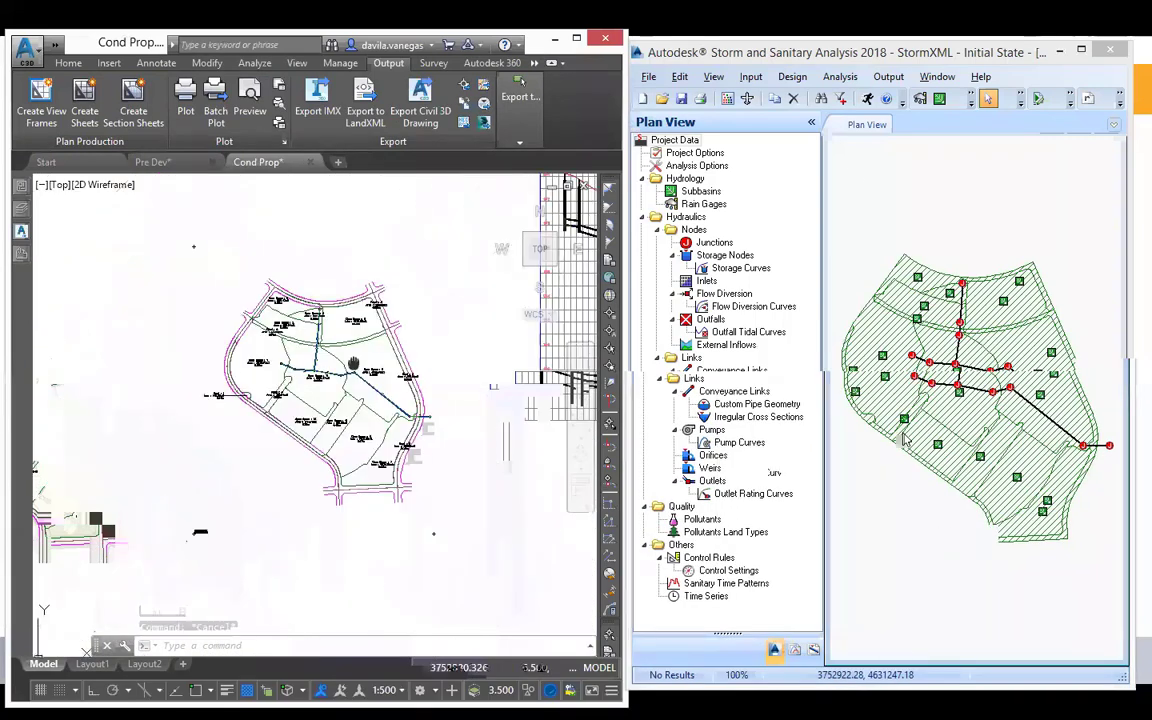
scroll(925, 425, "up", 3)
mouse_move(946, 412)
left_mouse_down()
mouse_move(936, 409)
mouse_move(944, 419)
left_mouse_up()
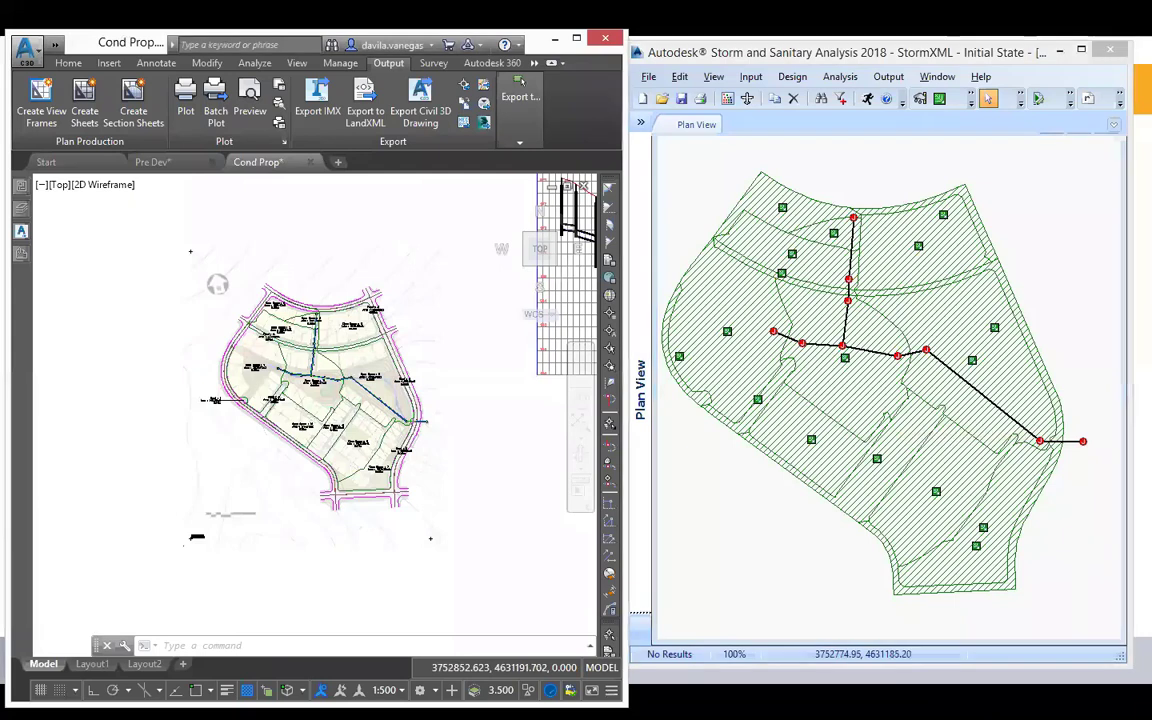
- Compare parcel Open Space : 5 with its imported subbasin's properties, widening the Subbasin ID column to read the full names
scroll(322, 345, "up", 2)
scroll(374, 314, "up", 1)
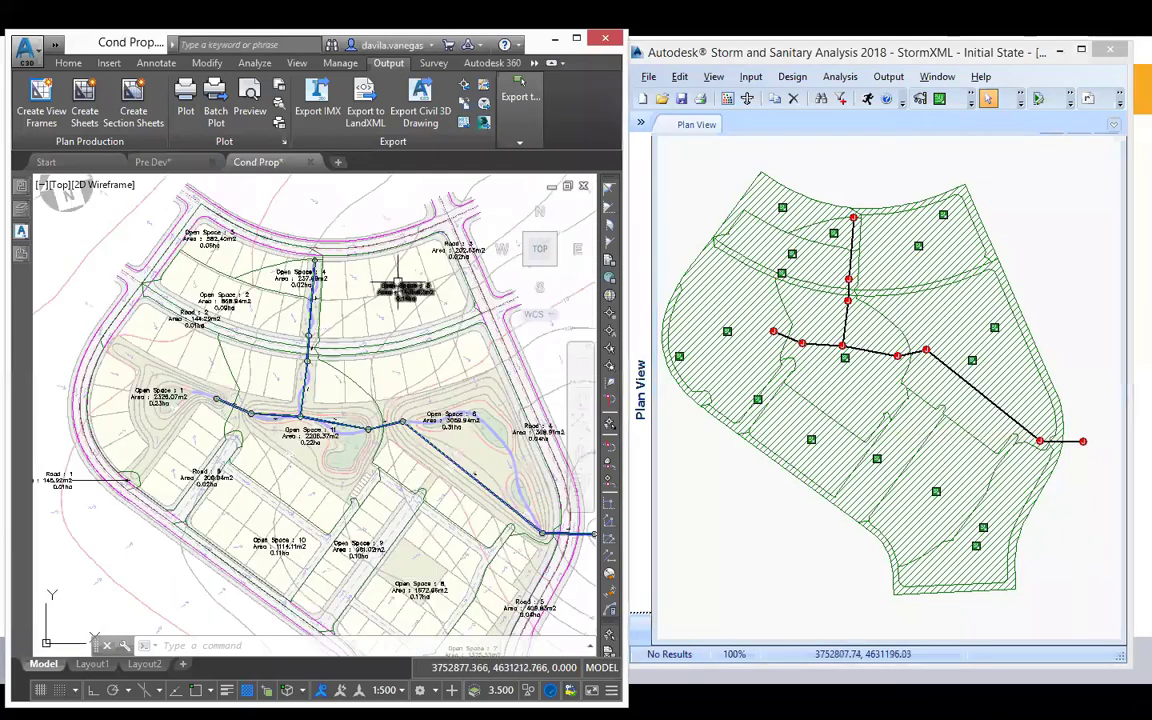
scroll(374, 314, "up", 3)
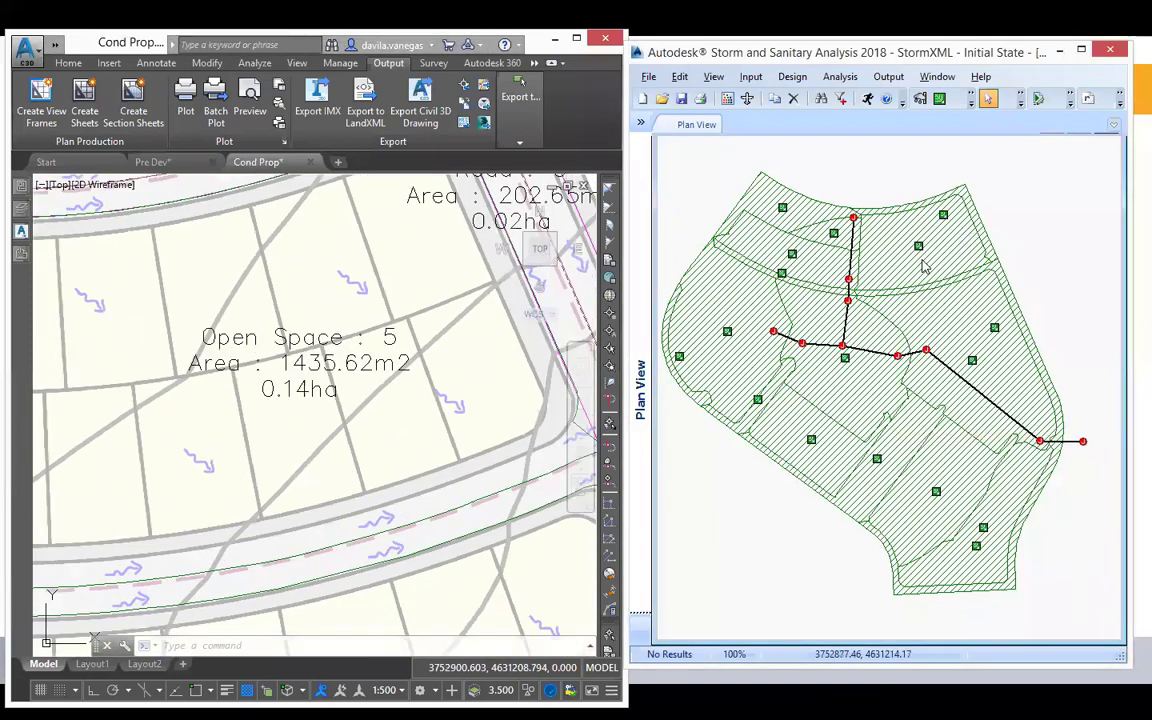
scroll(924, 265, "up", 3)
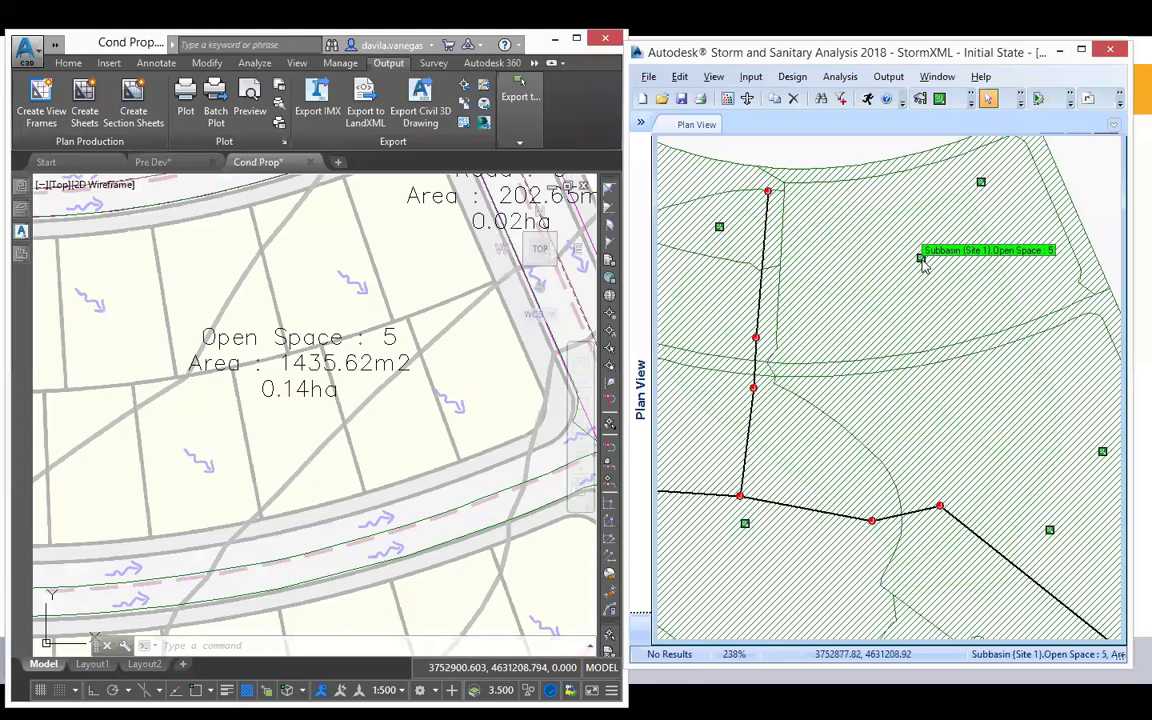
right_click(920, 258)
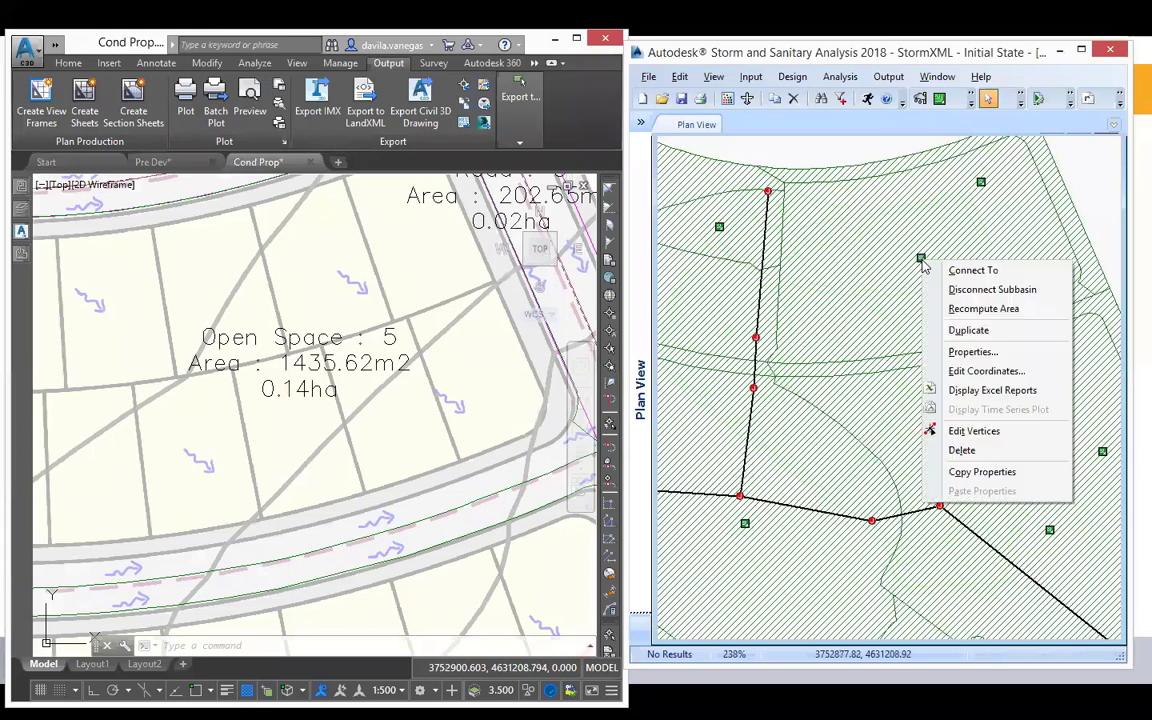
left_click(956, 354)
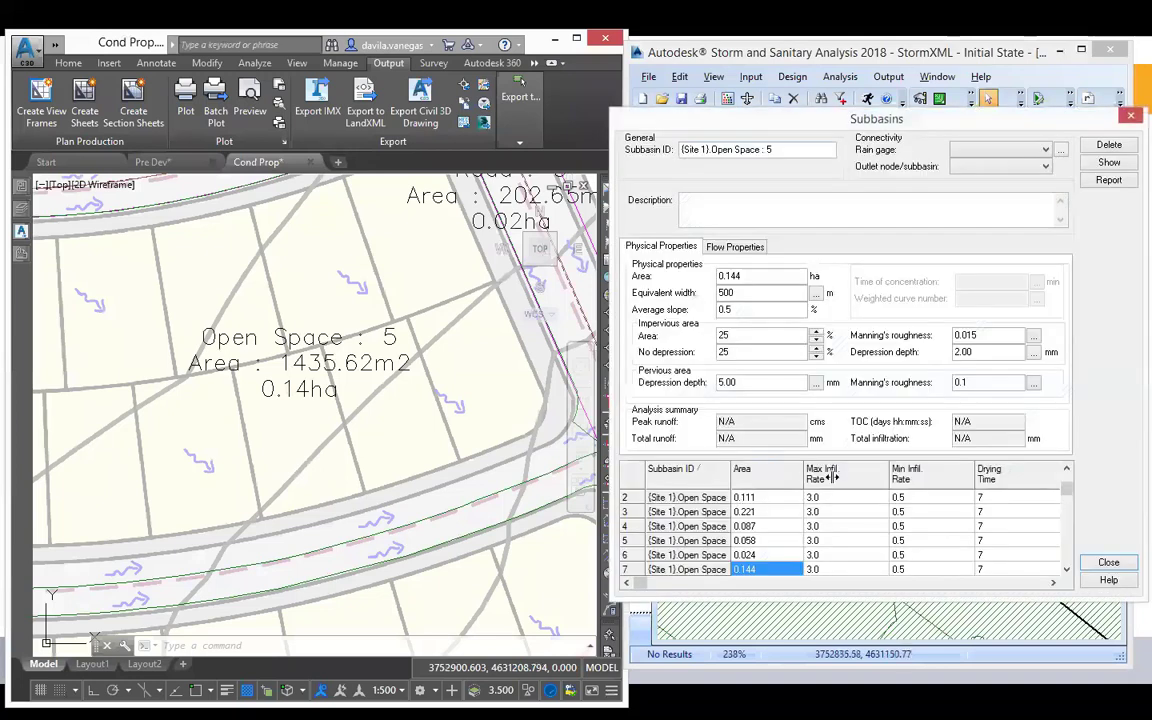
left_click_drag(833, 487, 832, 487)
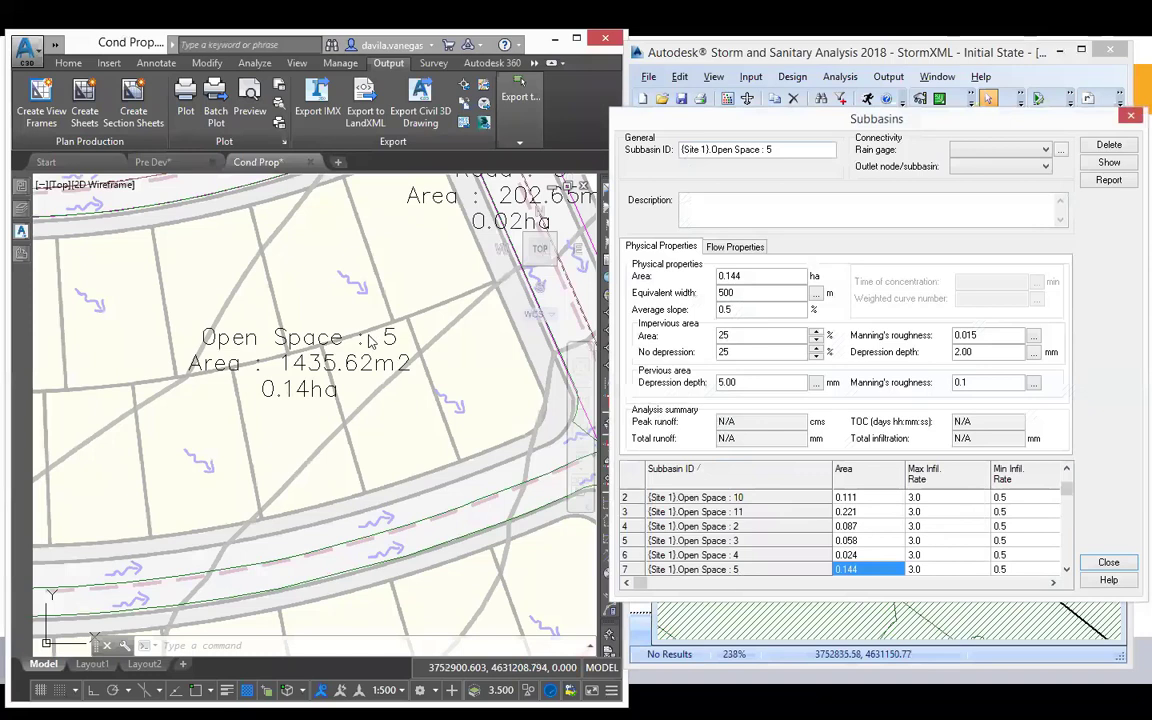
- Browse the subbasin list to Road : 1 and locate the matching parcel in the Civil 3D drawing to compare areas
key("Up")
key("Up")
key("Up")
key("Up")
key("Up")
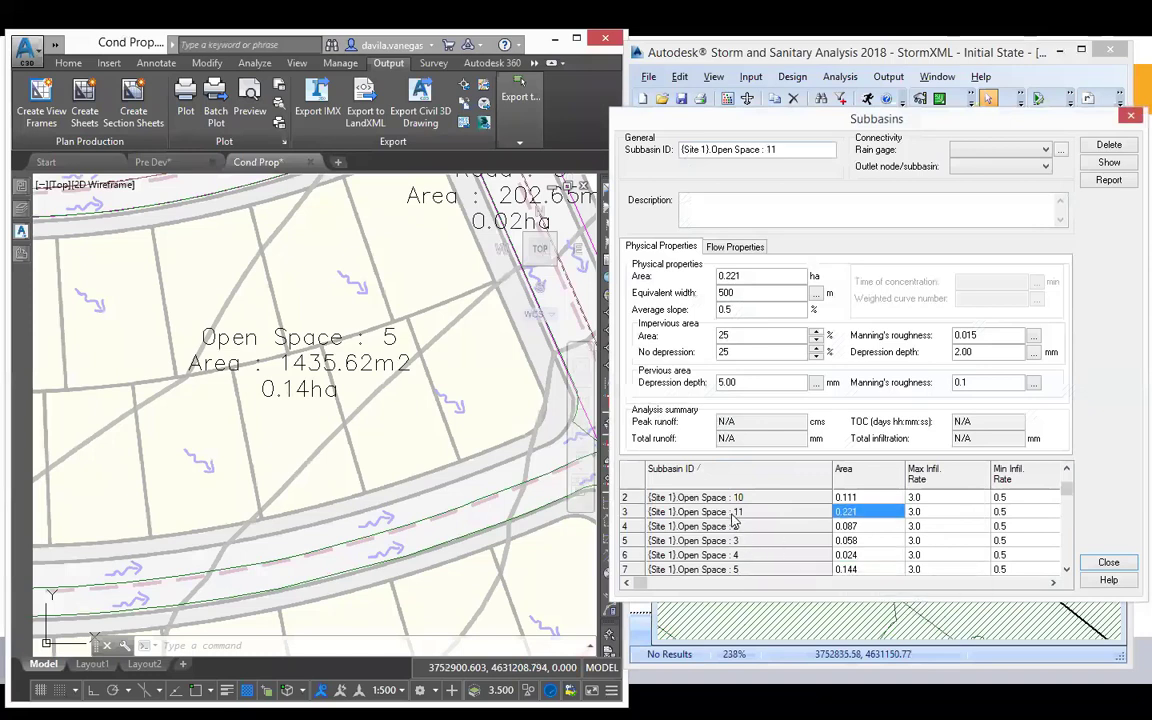
left_click_drag(1069, 486, 1071, 539)
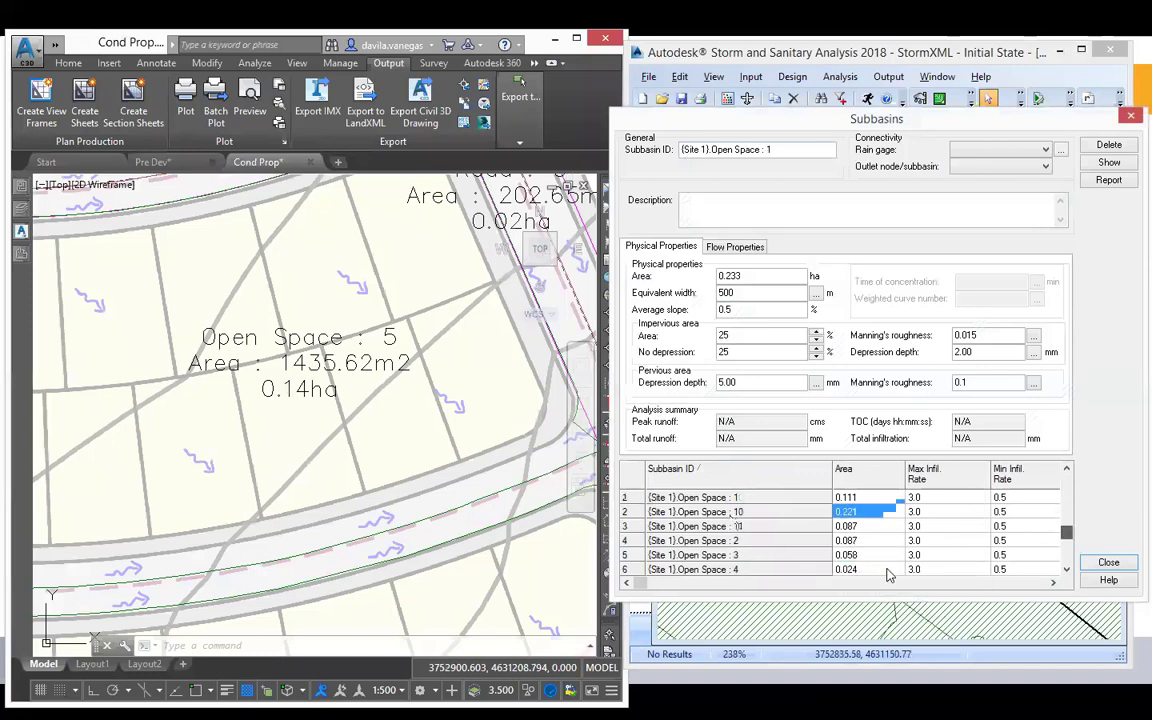
left_click(230, 290)
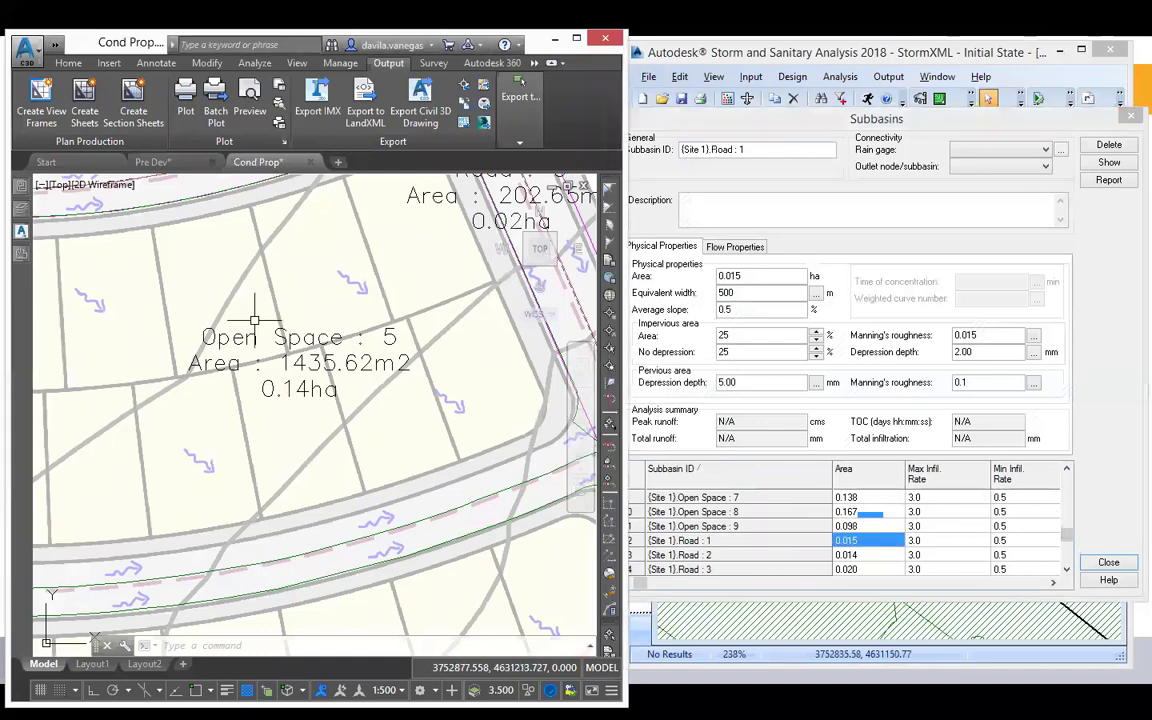
scroll(280, 335, "down", 5)
left_click_drag(190, 430, 356, 342)
scroll(140, 432, "up", 4)
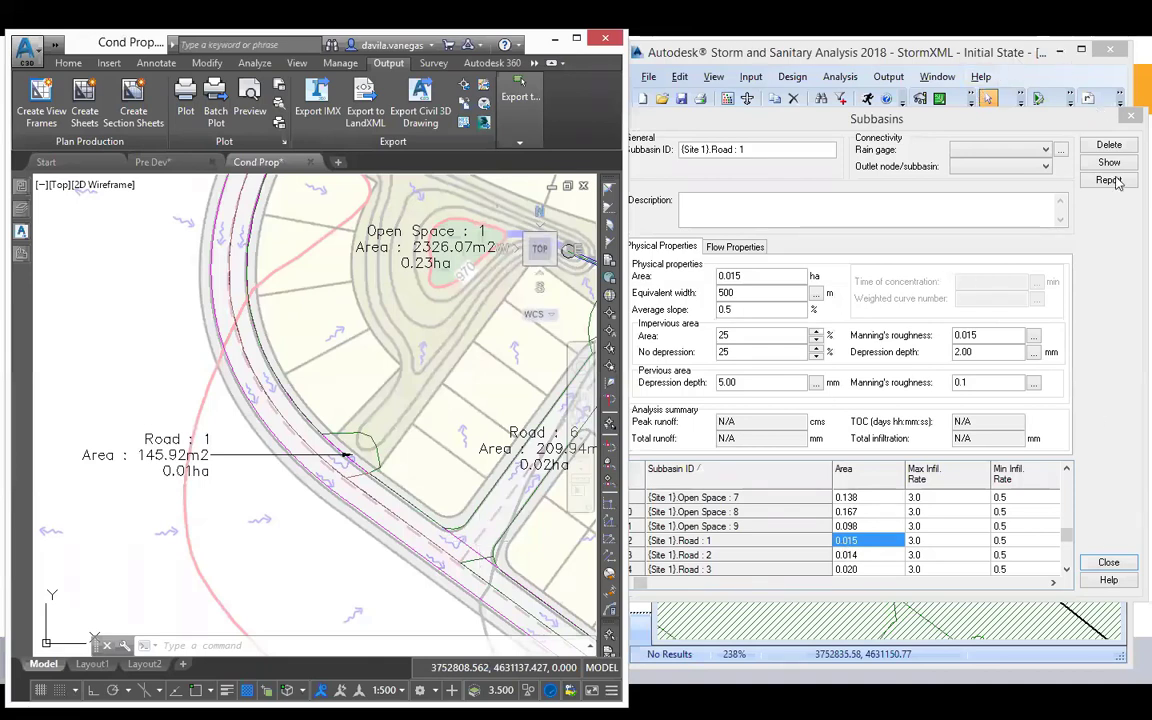
- Close the subbasin properties, maximize the model window, and connect subbasins Open Space : 3 and Open Space : 4 to the northernmost junction
left_click(1095, 70)
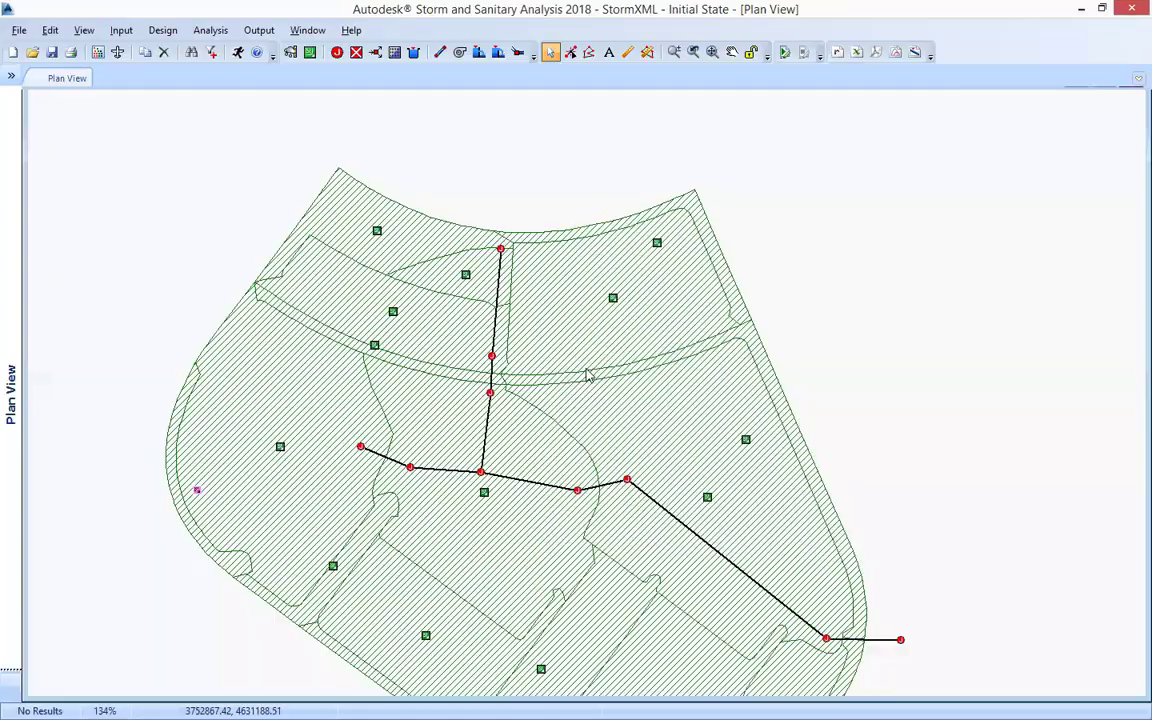
scroll(590, 370, "down", 2)
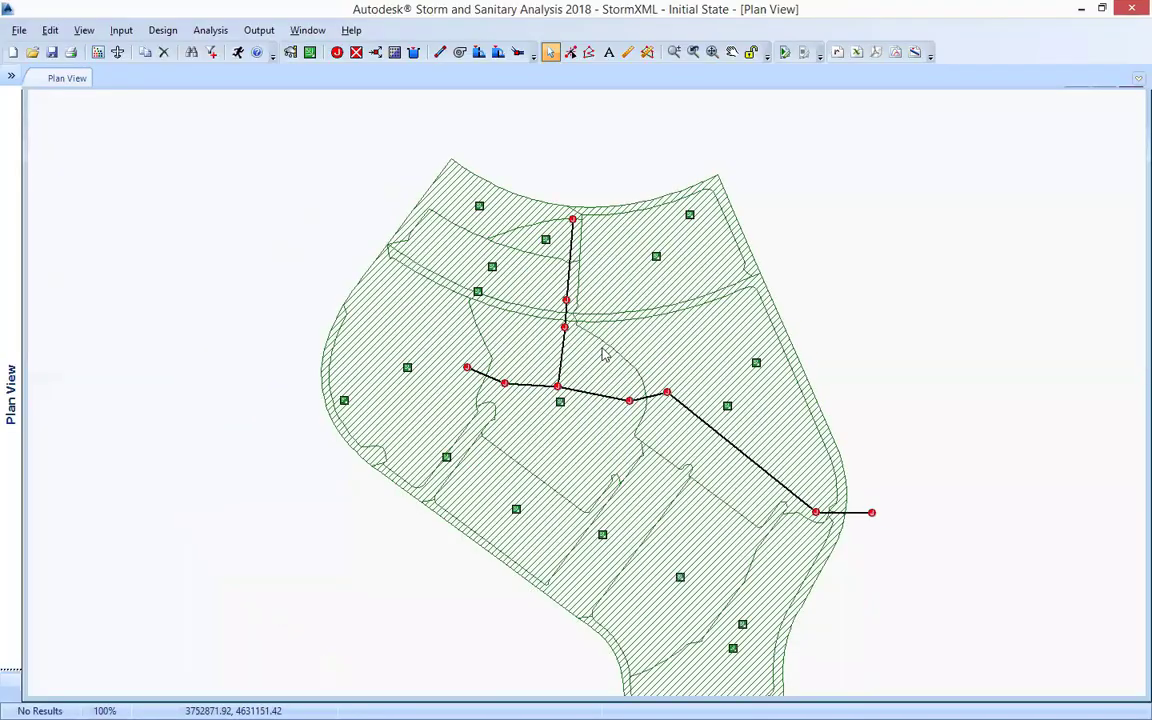
left_click_drag(648, 430, 591, 345)
left_click_drag(431, 116, 411, 175)
right_click(407, 179)
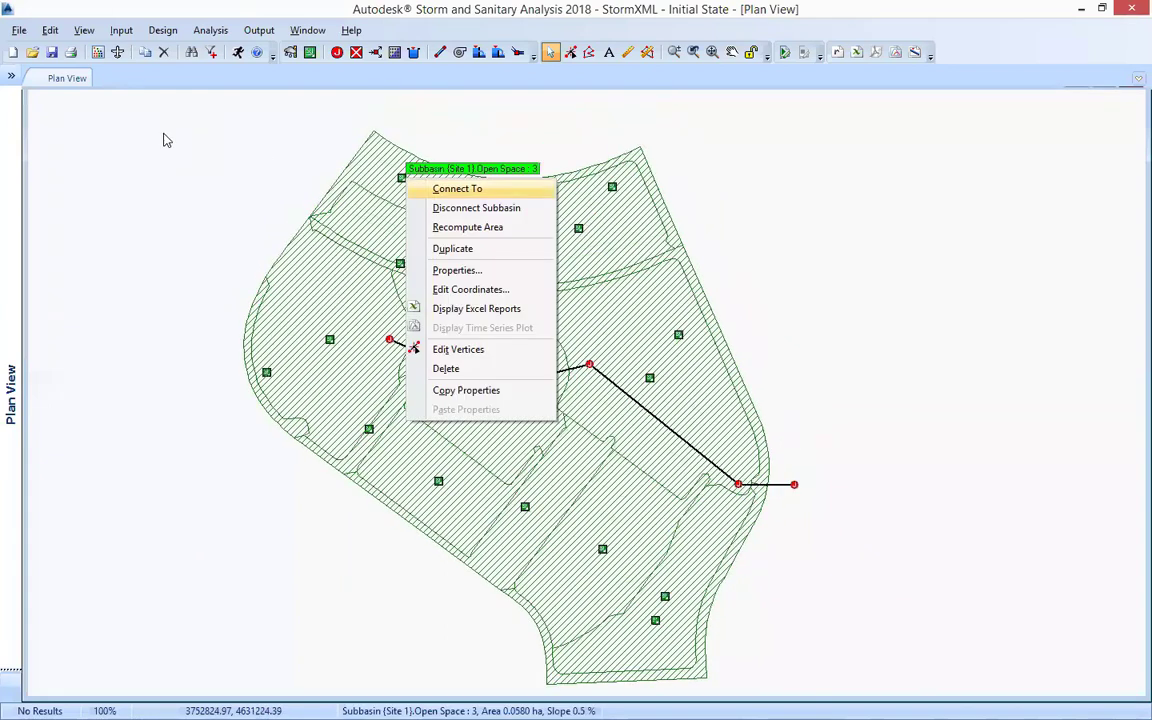
left_click(462, 188)
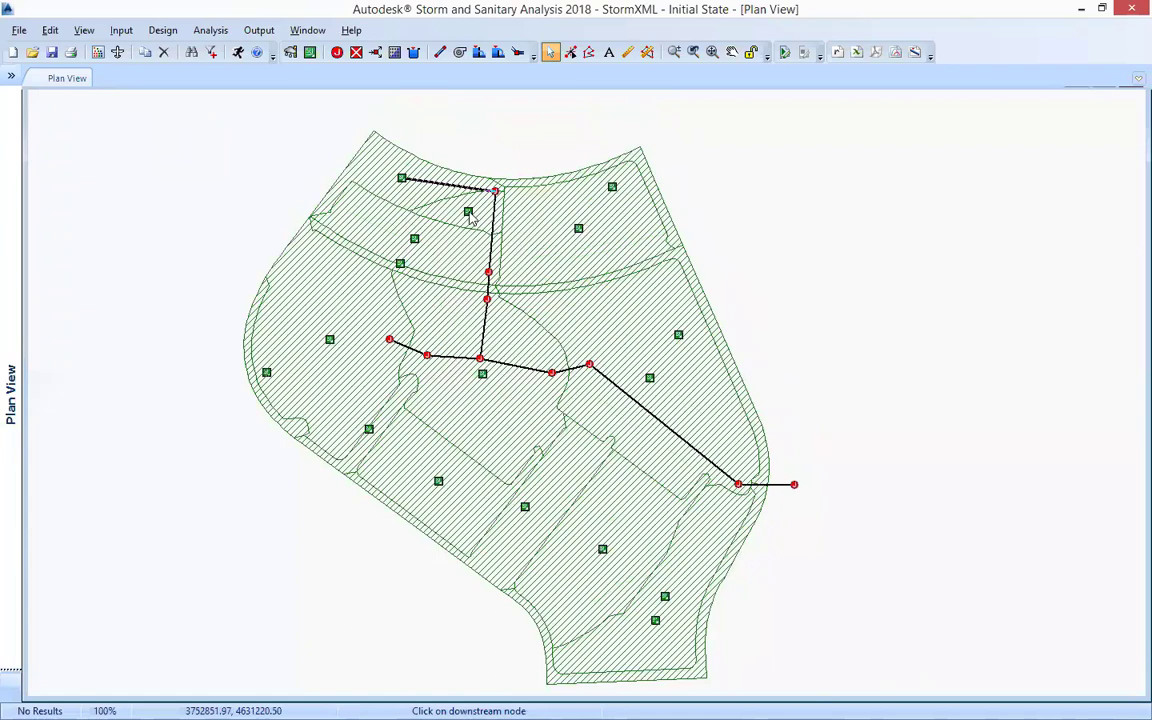
left_click(494, 191)
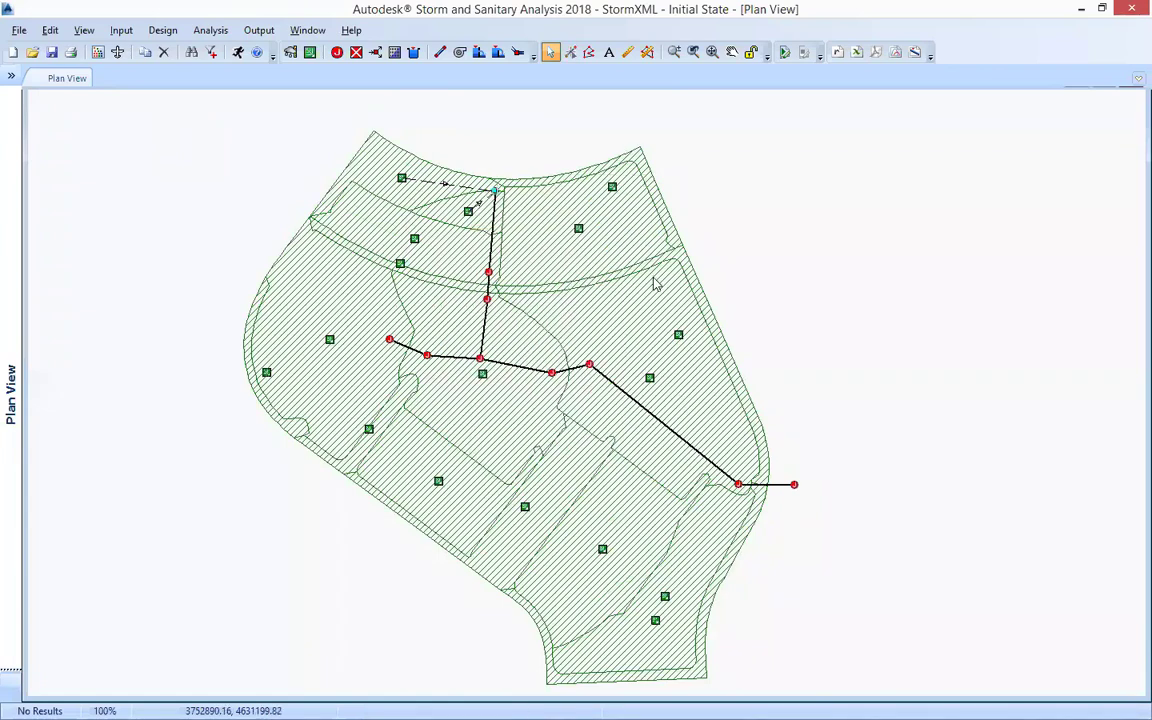
scroll(558, 350, "down", 1)
scroll(550, 340, "up", 1)
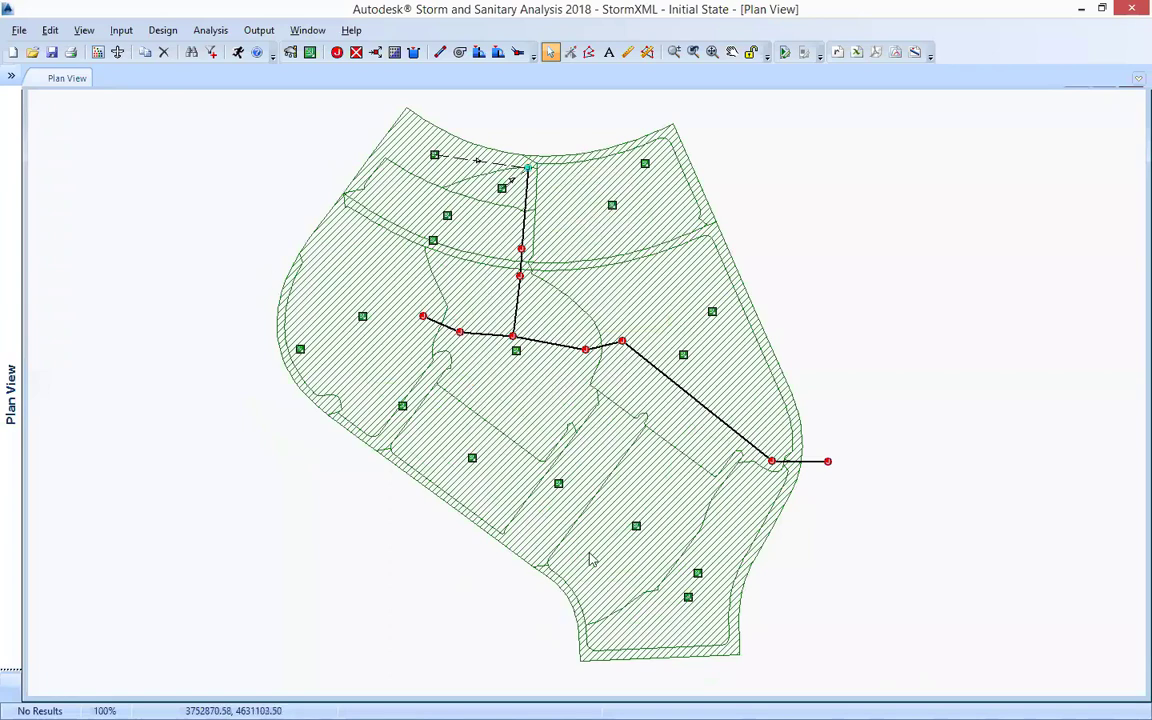
- Load Post Dev.tif from the Condicion Propuesta folder as the plan view's background image
left_click(19, 30)
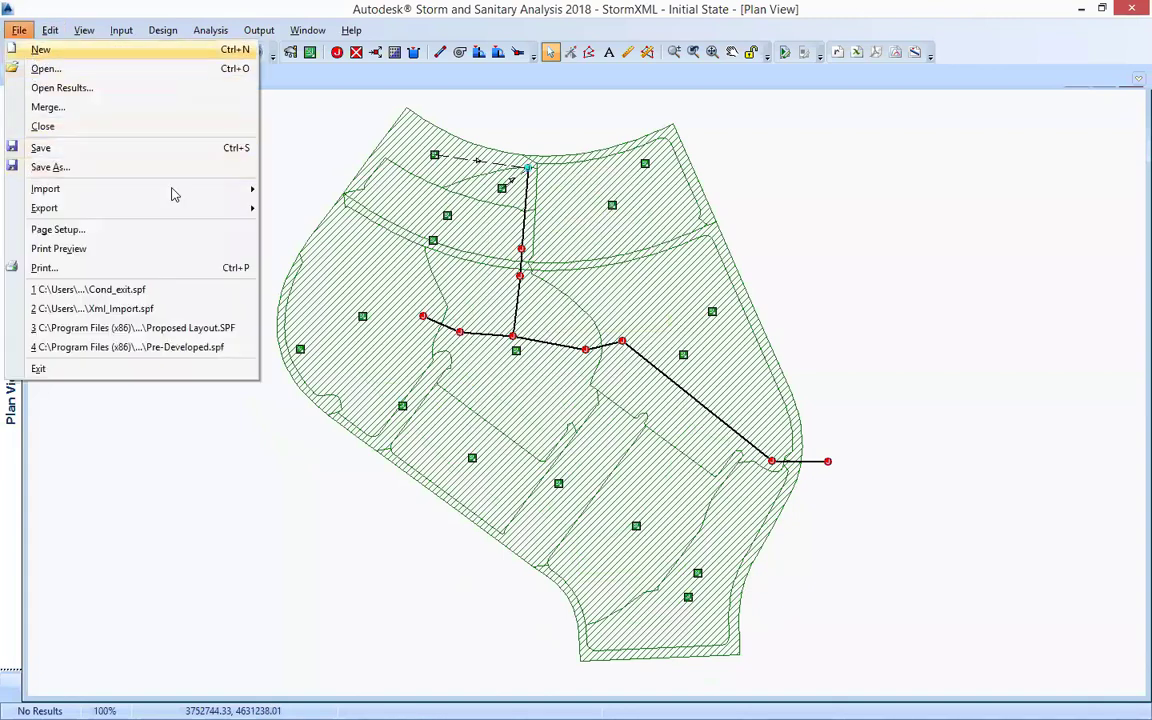
left_click(411, 248)
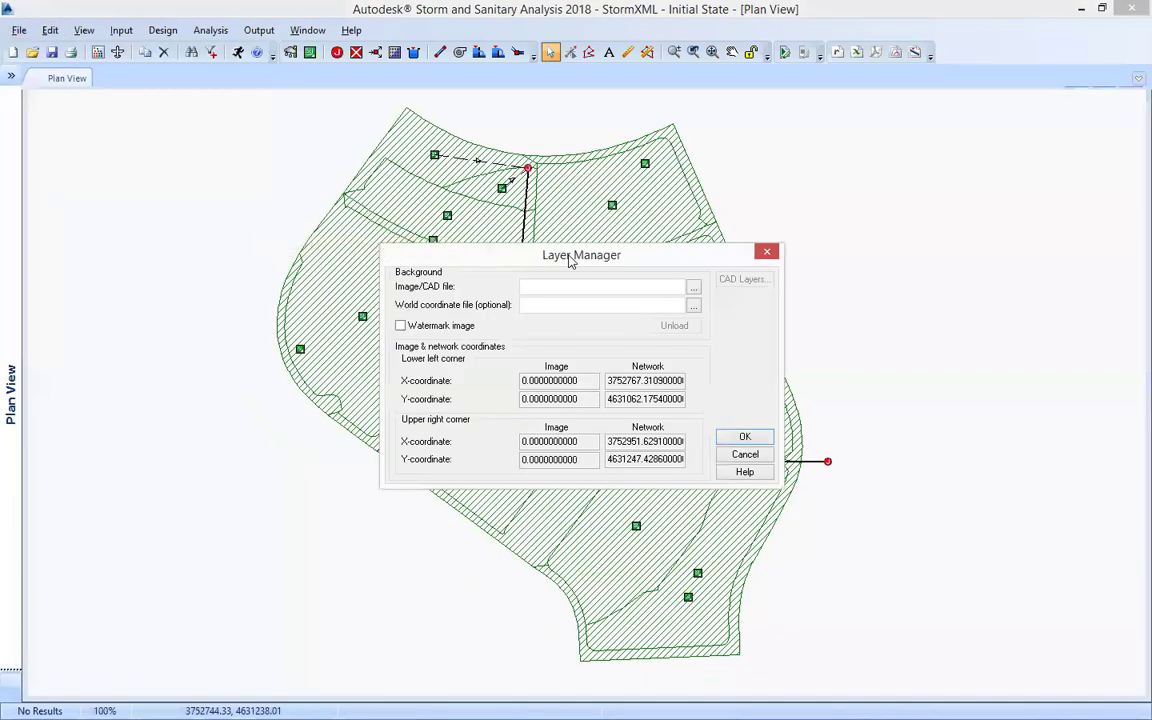
left_click_drag(554, 261, 437, 261)
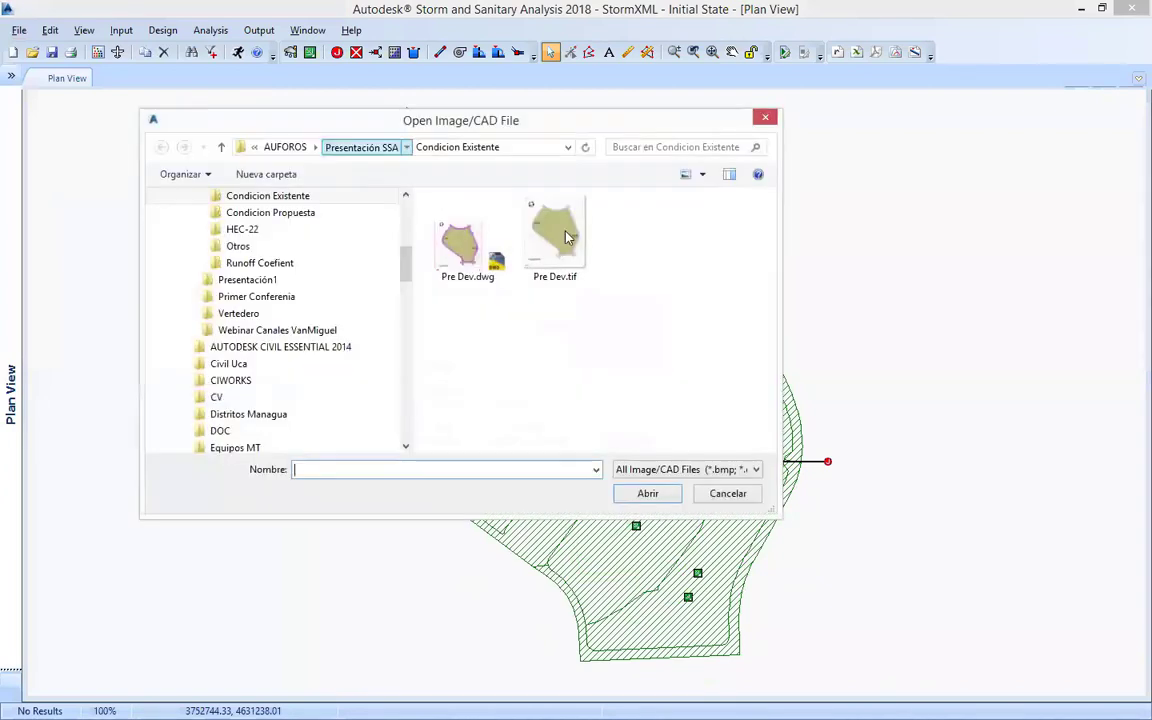
double_click(502, 240)
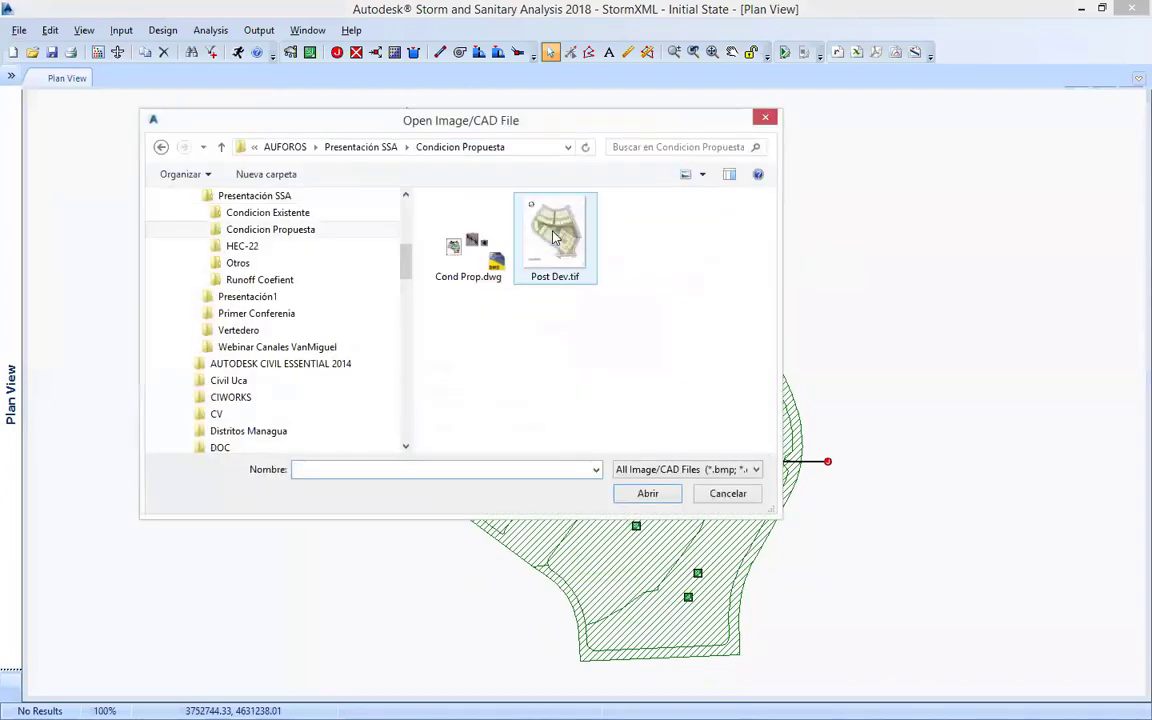
left_click(555, 250)
left_click(646, 493)
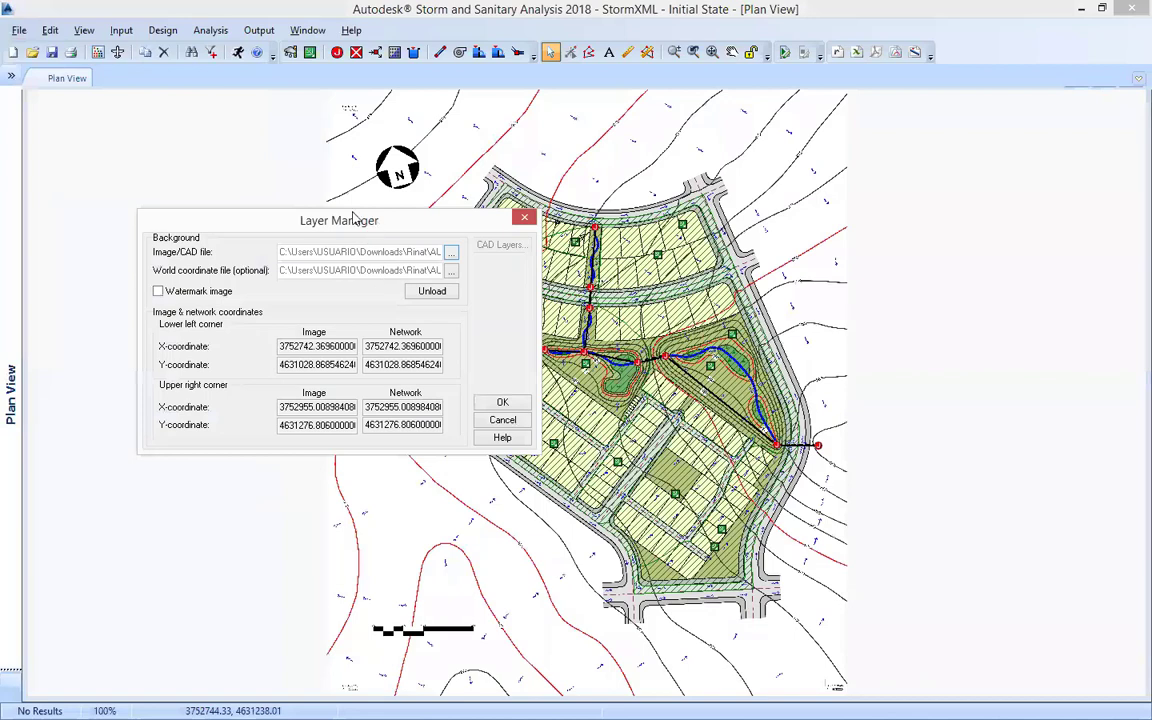
- Show the background image as a watermark and apply the layer settings
left_click_drag(353, 215, 310, 220)
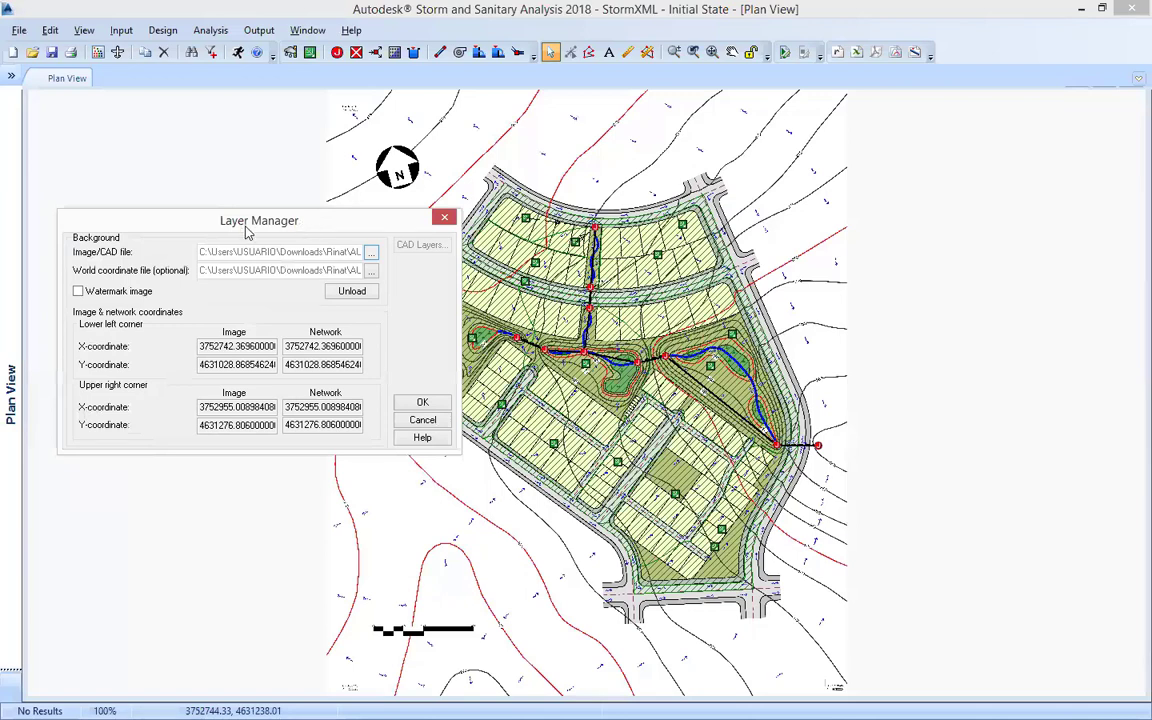
left_click(78, 292)
left_click(78, 292)
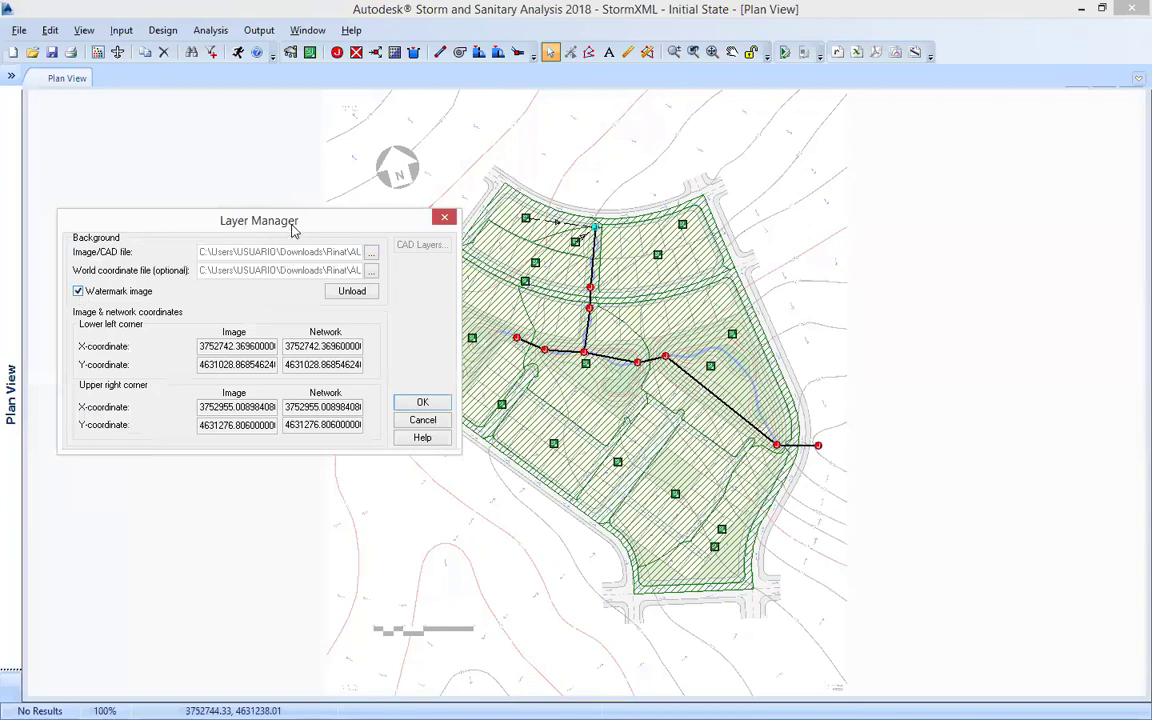
left_click_drag(292, 226, 291, 182)
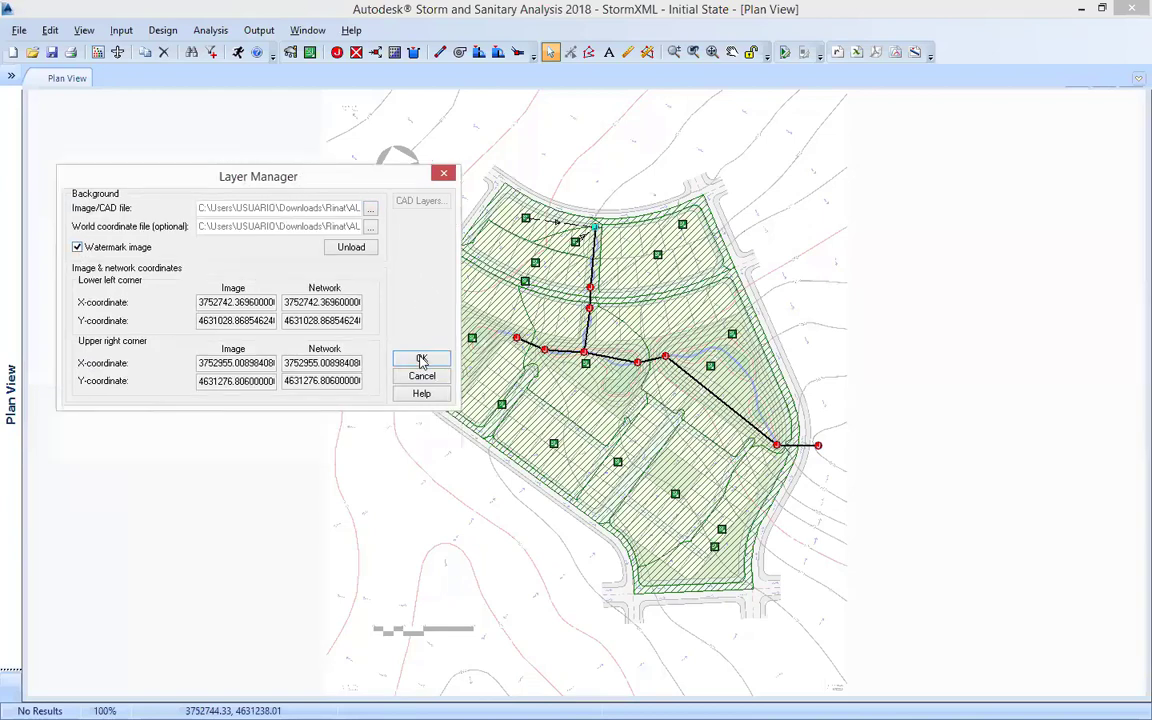
left_click(421, 361)
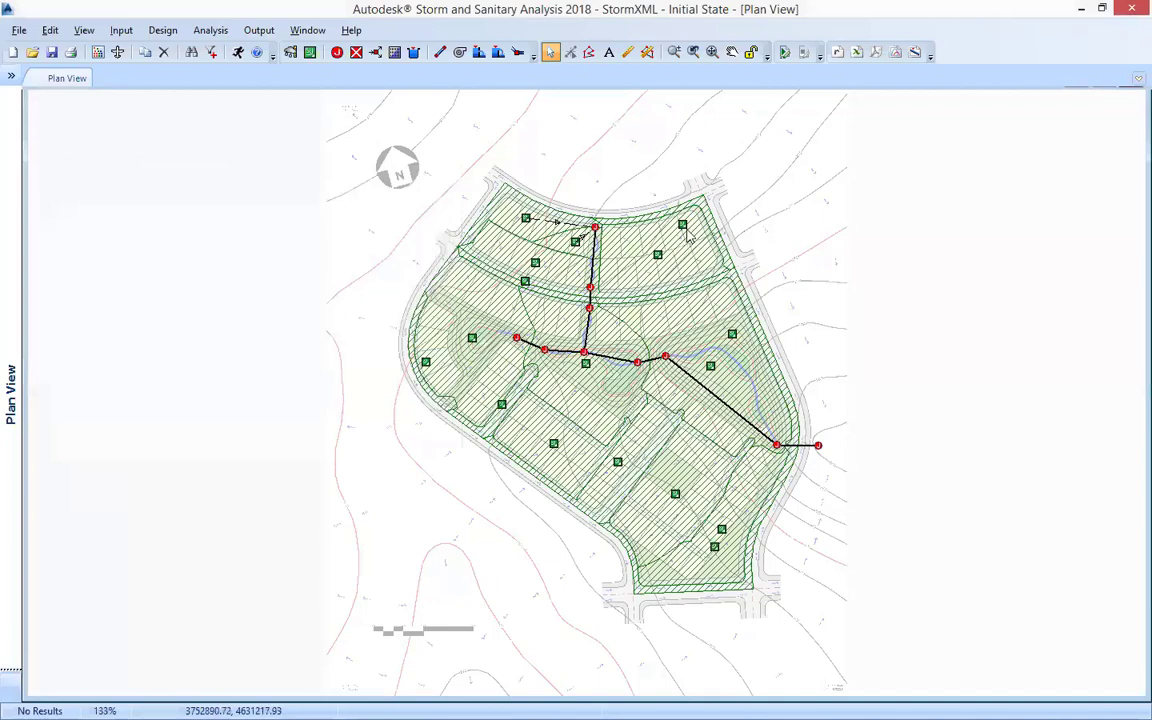
- Connect the next two subbasins west of the northern pipe run to its second and third junctions, respectively
scroll(510, 303, "up", 1)
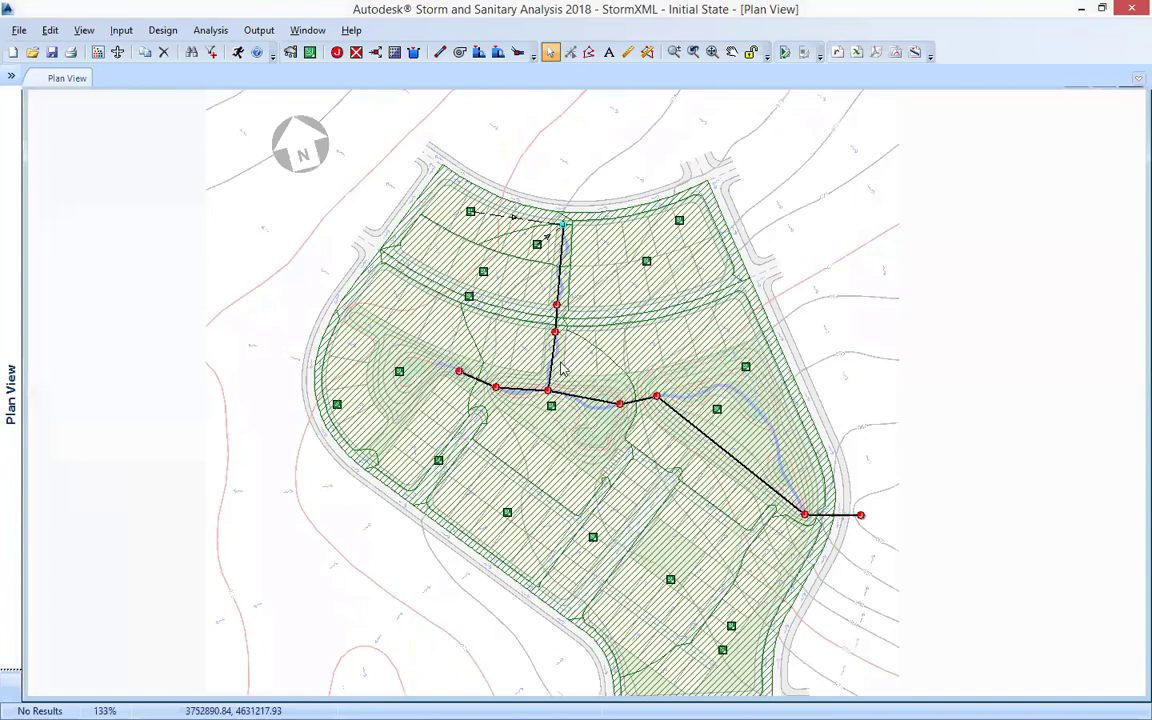
scroll(572, 366, "up", 1)
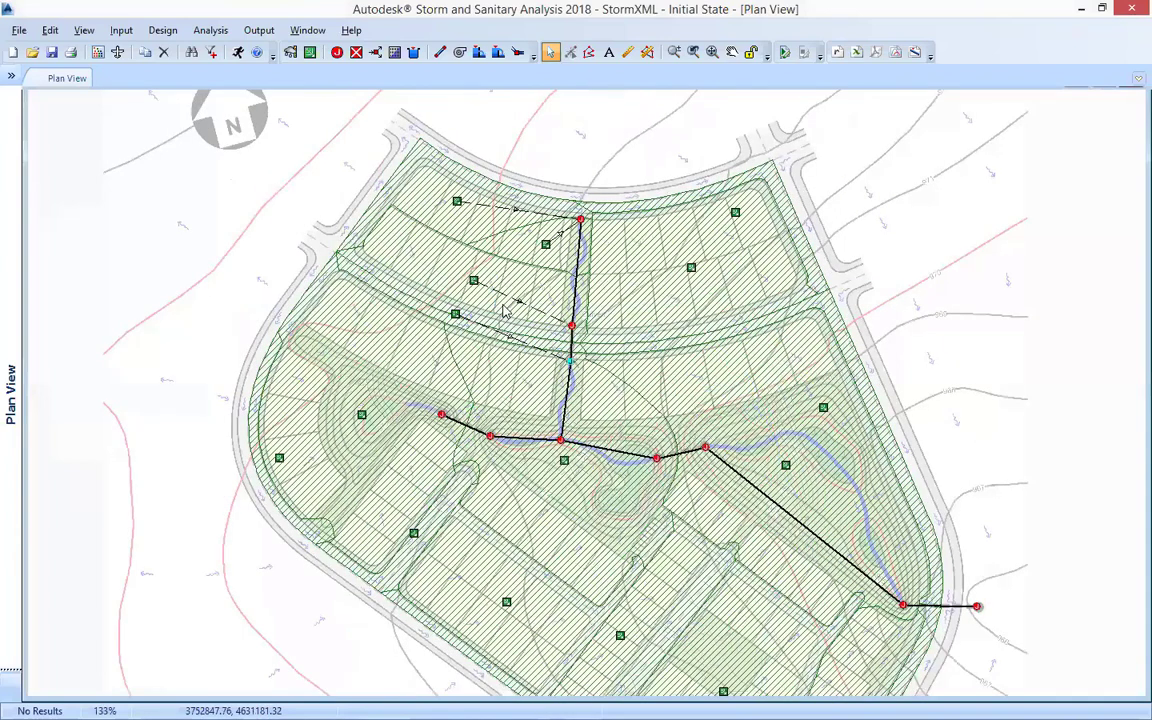
scroll(490, 322, "down", 1)
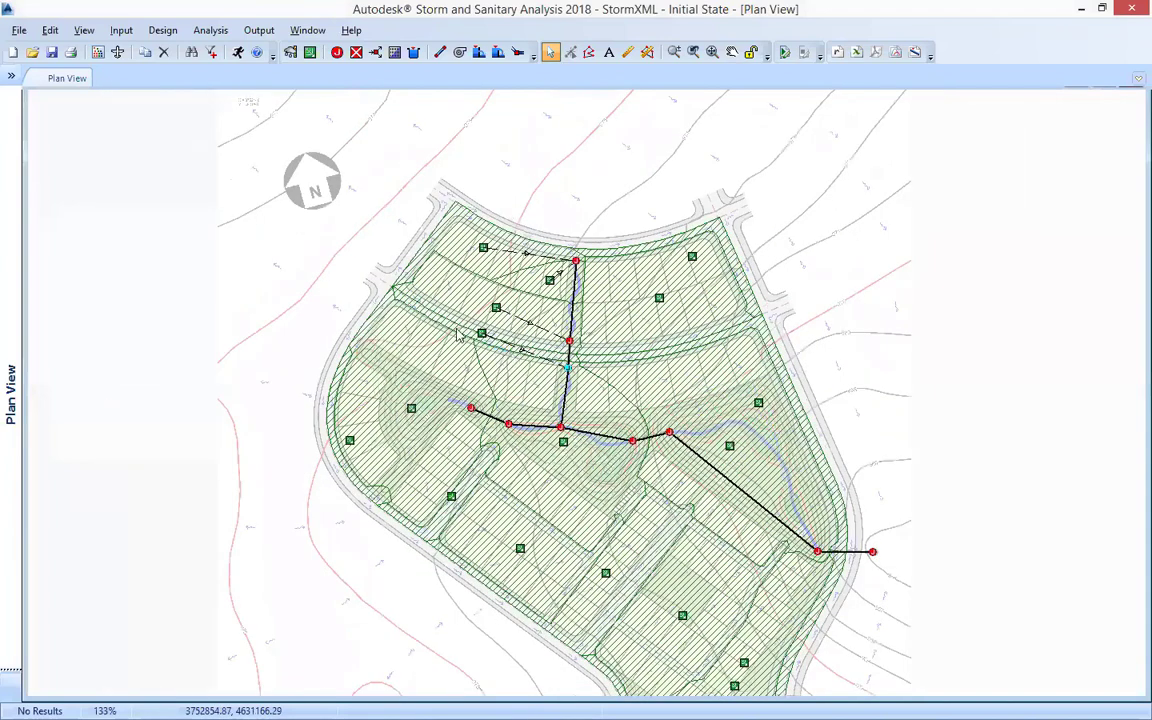
scroll(490, 233, "down", 1)
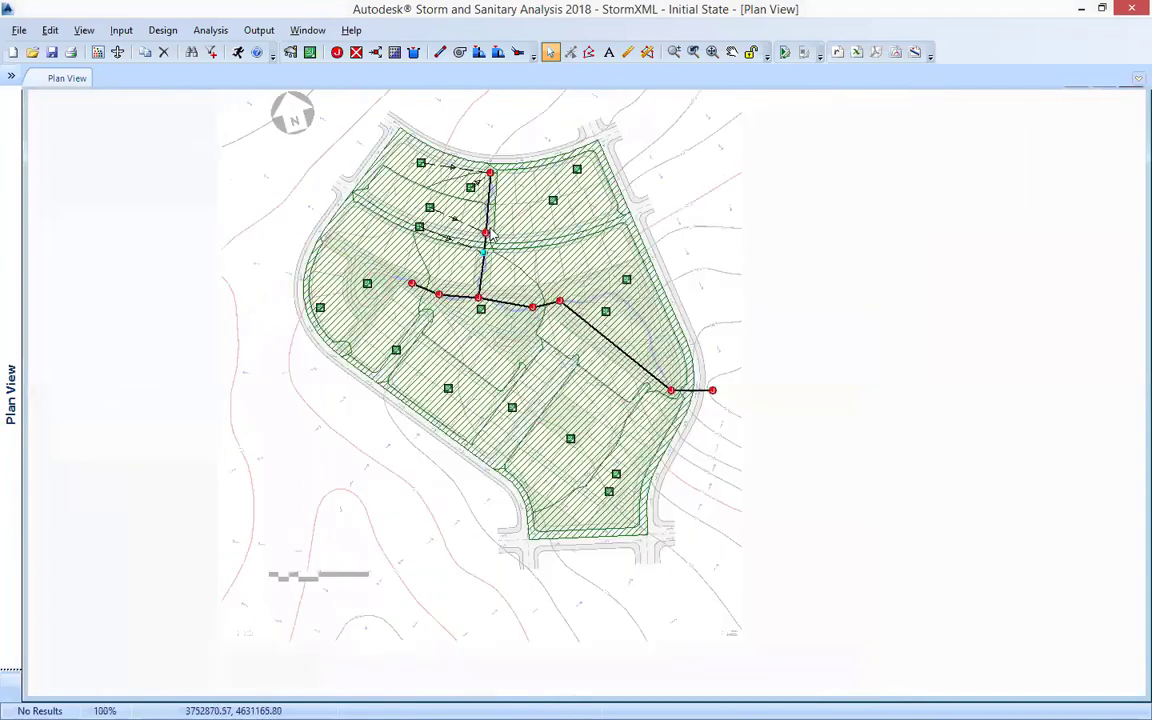
- Open the properties of the northernmost pipe, Pipe - (26), and inspect its full link ID
left_click(55, 30)
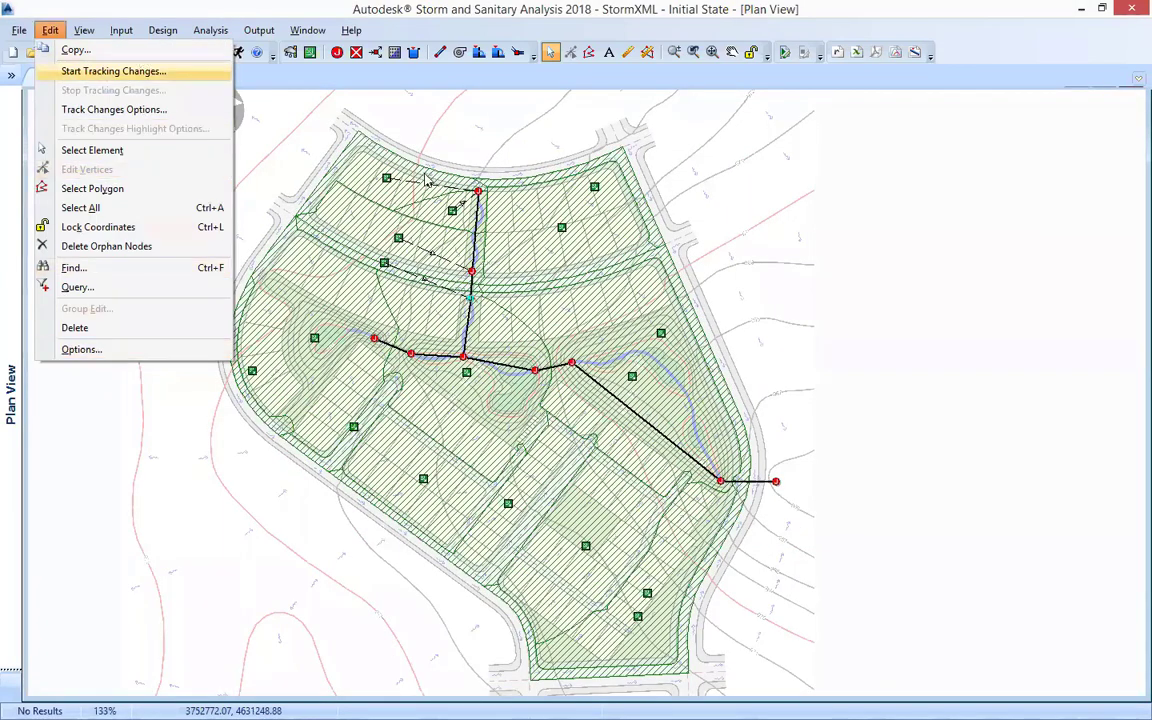
left_click(690, 466)
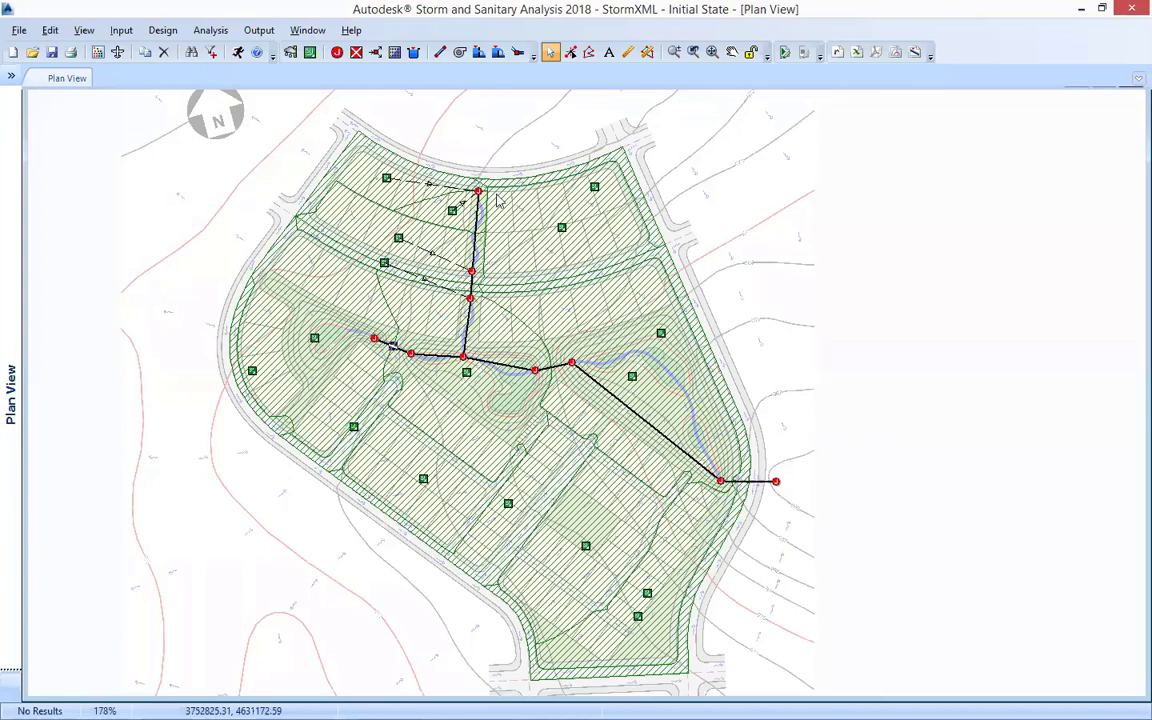
scroll(452, 190, "up", 1)
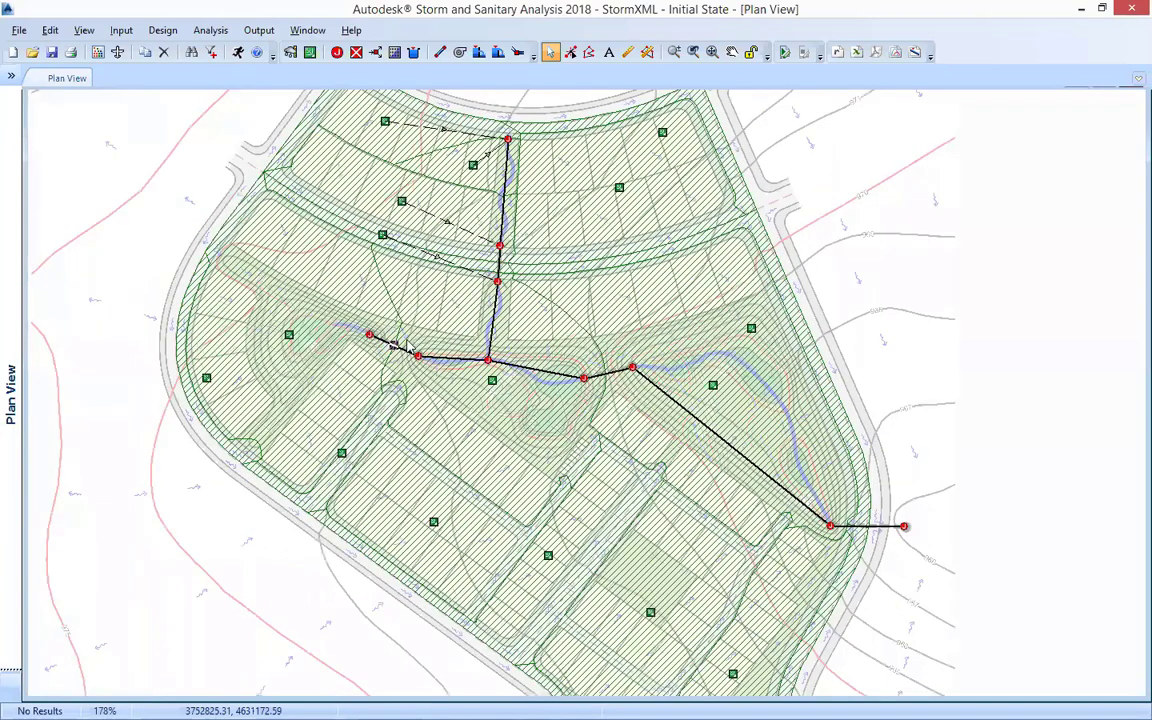
scroll(408, 345, "down", 1)
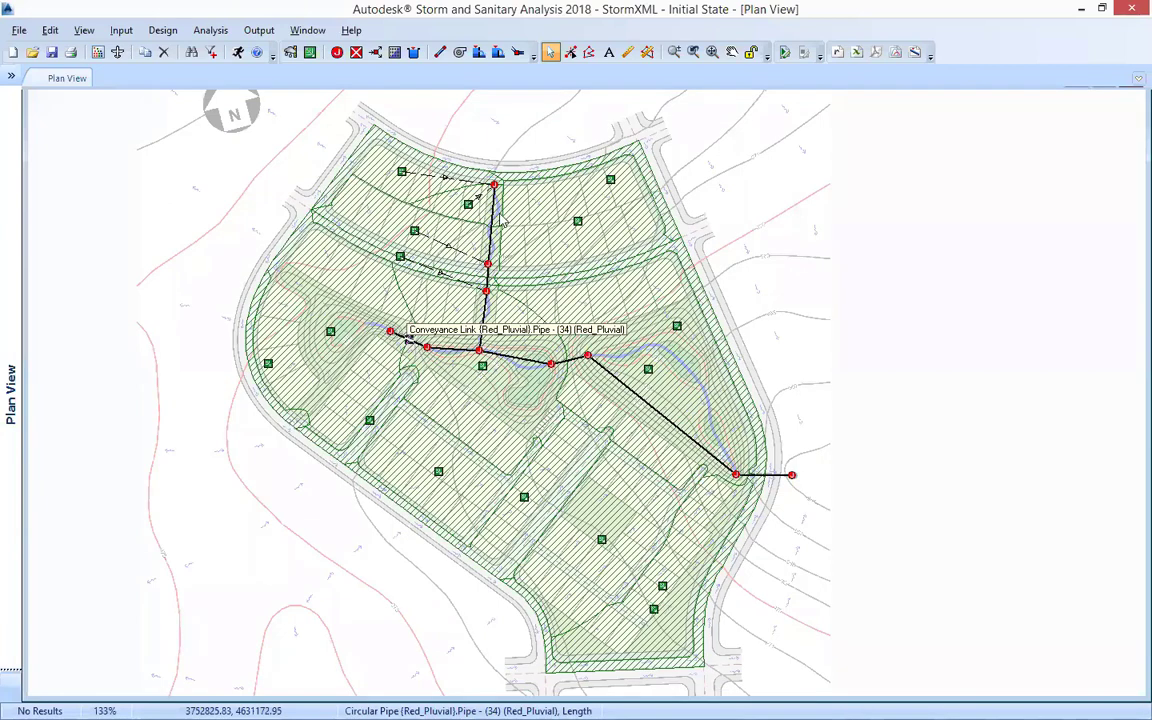
double_click(534, 166)
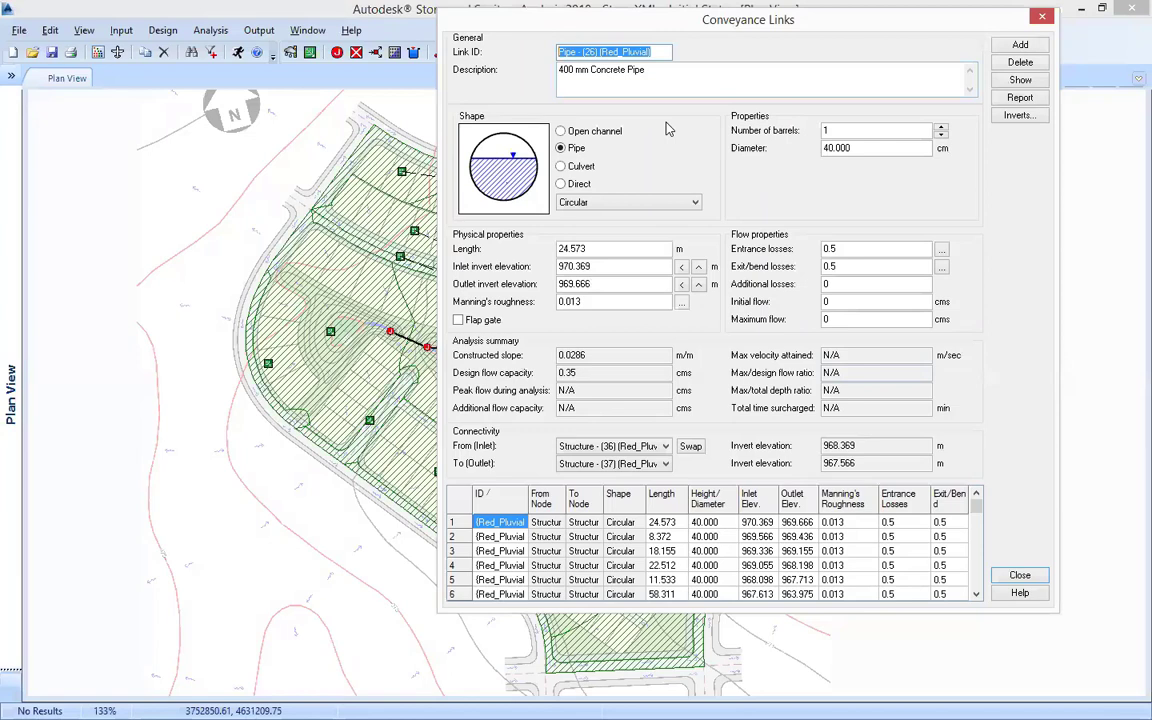
key("End")
key("shift+Home")
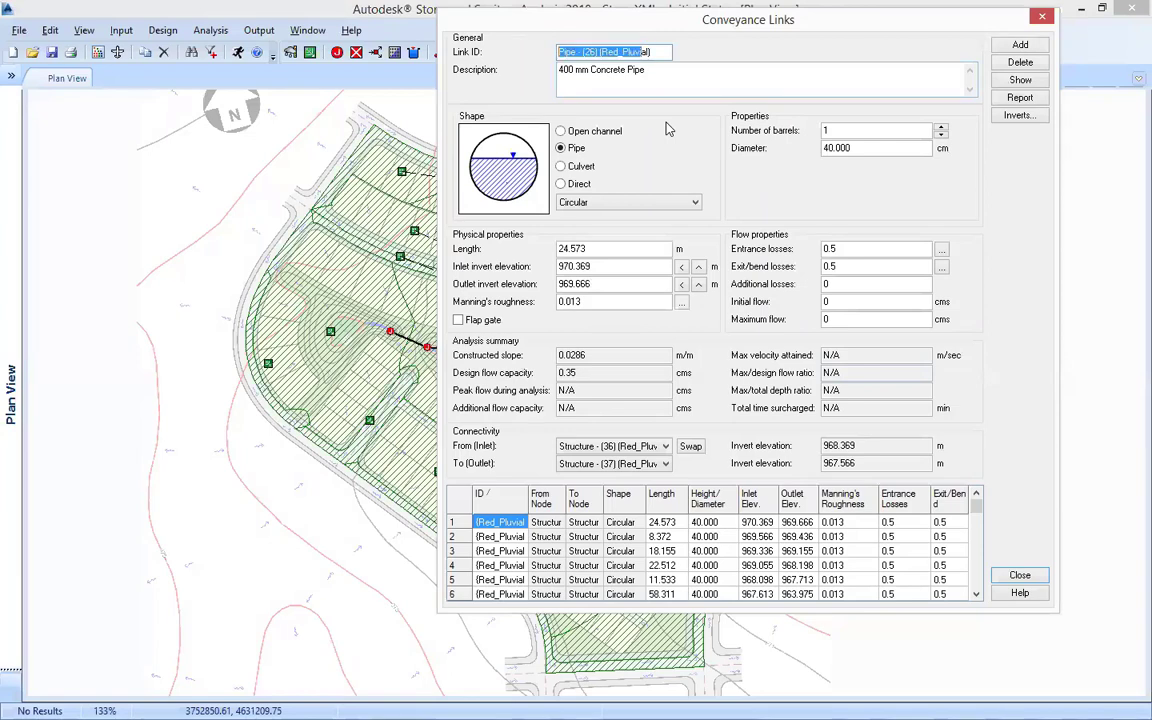
key("End")
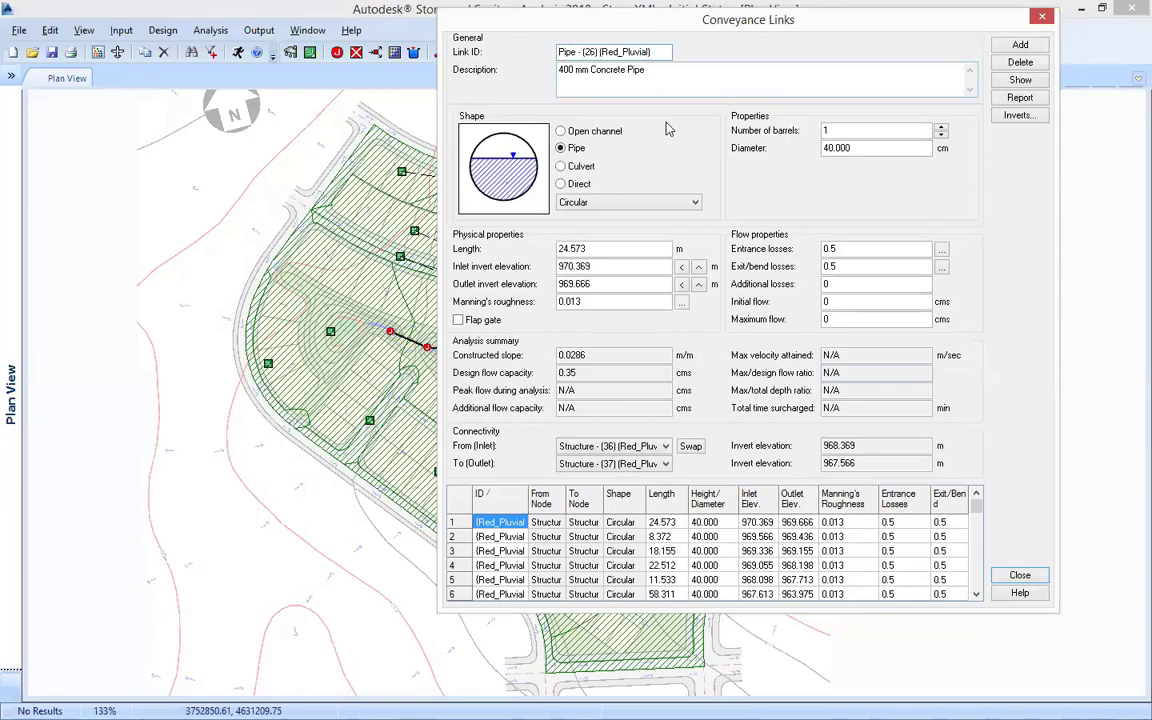
key("Home")
type("(Red_Pluvial).")
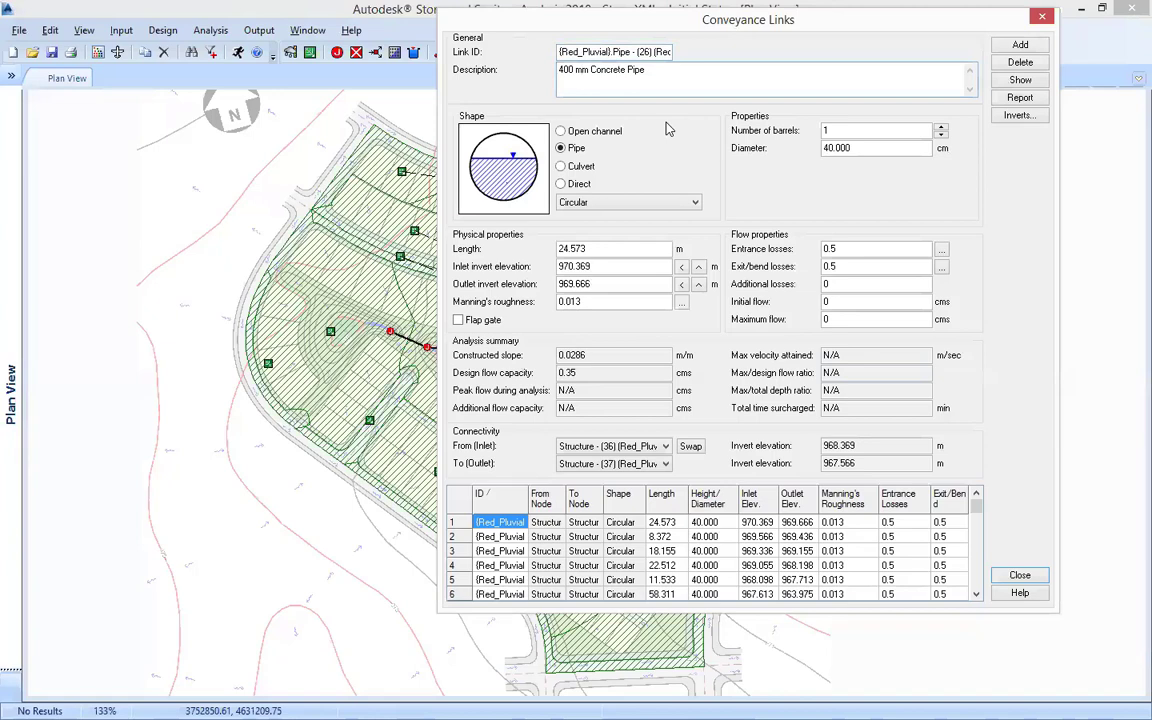
- Review the description, diameter, length and Manning's roughness of Pipe - (26)
key("ctrl+z")
key("shift+Right")
key("ctrl+z")
key("Tab")
key("Home")
key("Right")
key("Right")
key("ctrl+a")
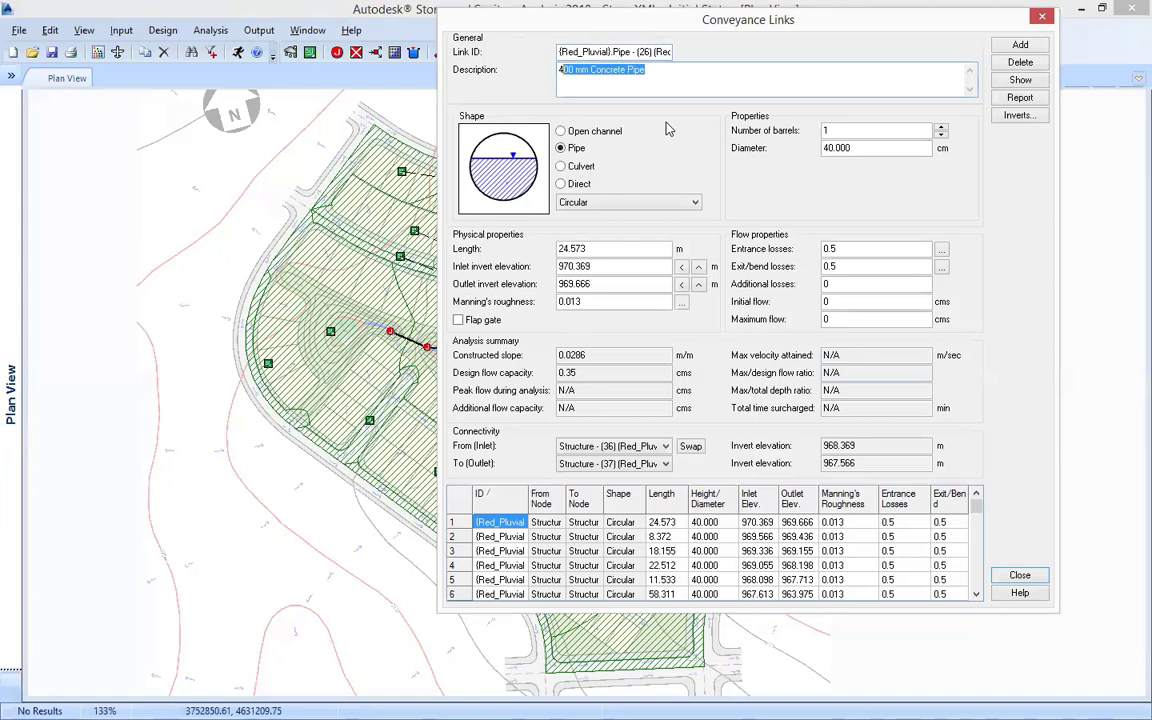
key("Home")
key("Right")
key("Right")
key("Right")
double_click(838, 150)
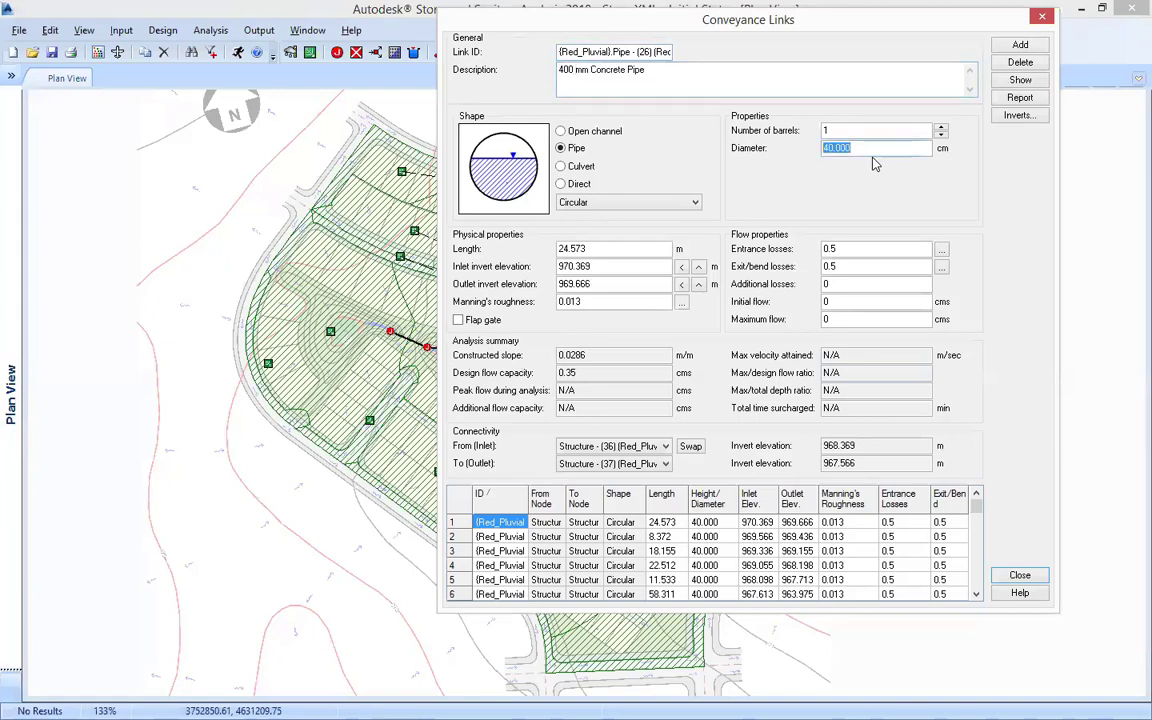
left_click(868, 148)
left_click(609, 250)
left_click(607, 303)
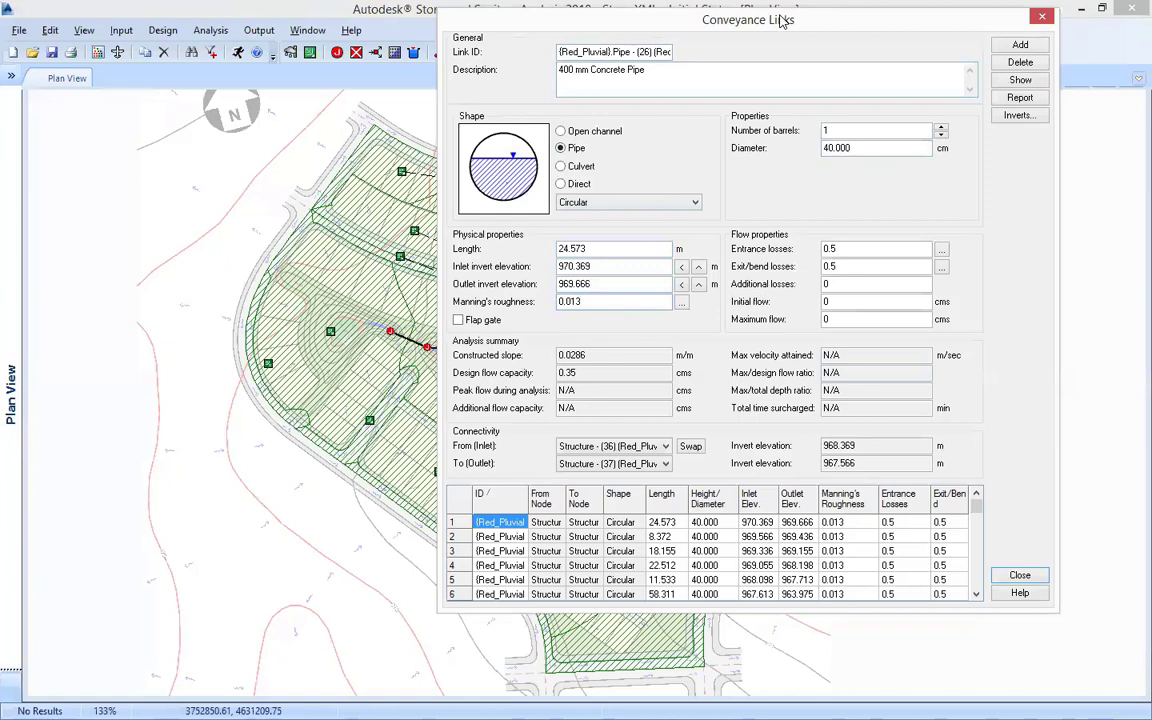
- Consult the Manning's roughness lookup table for pipe materials, including concrete, and close it
left_click_drag(782, 20, 851, 35)
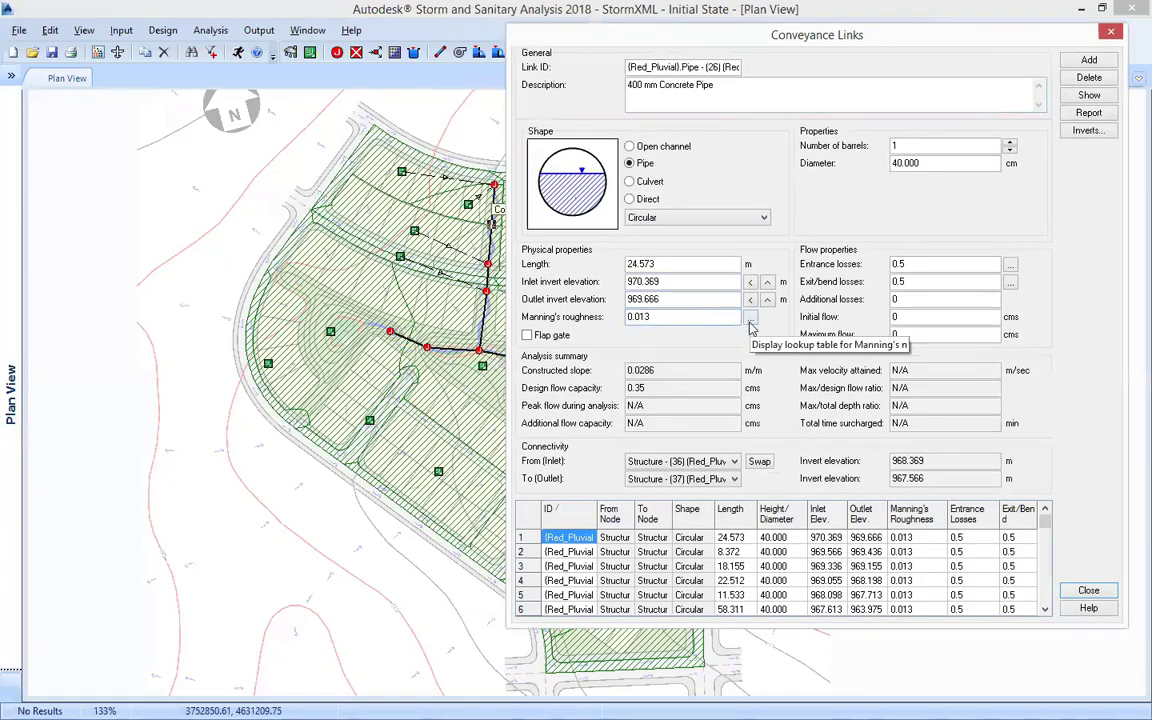
left_click(750, 325)
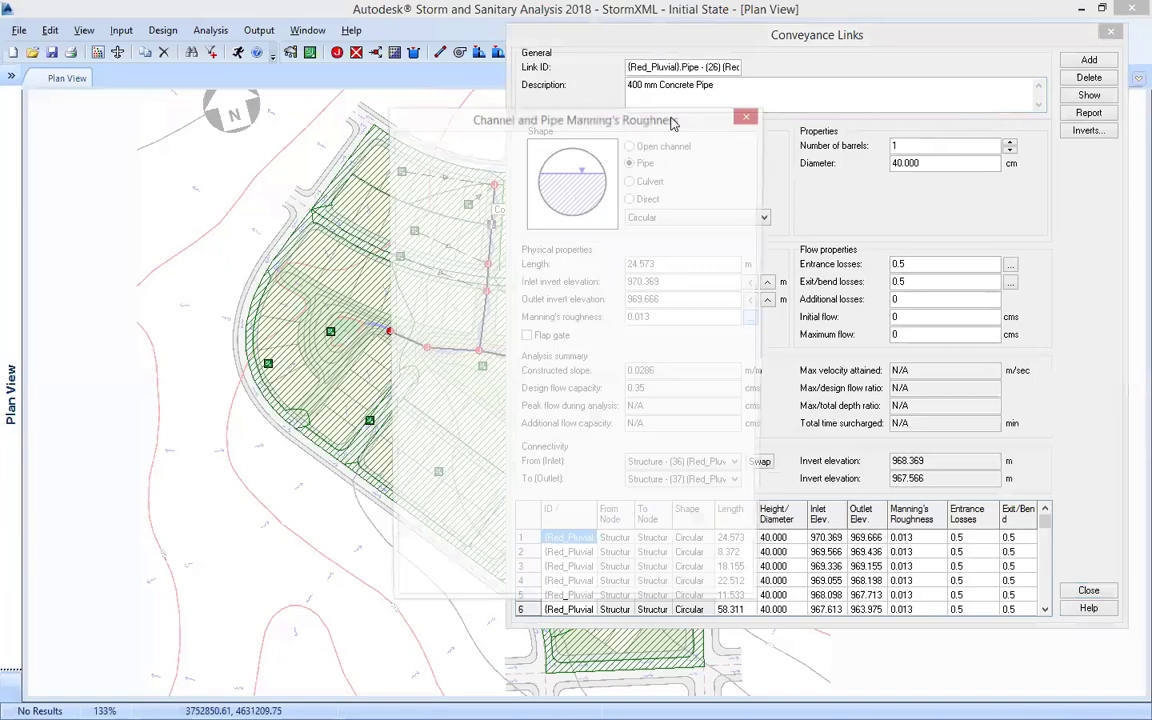
left_click_drag(672, 117, 294, 62)
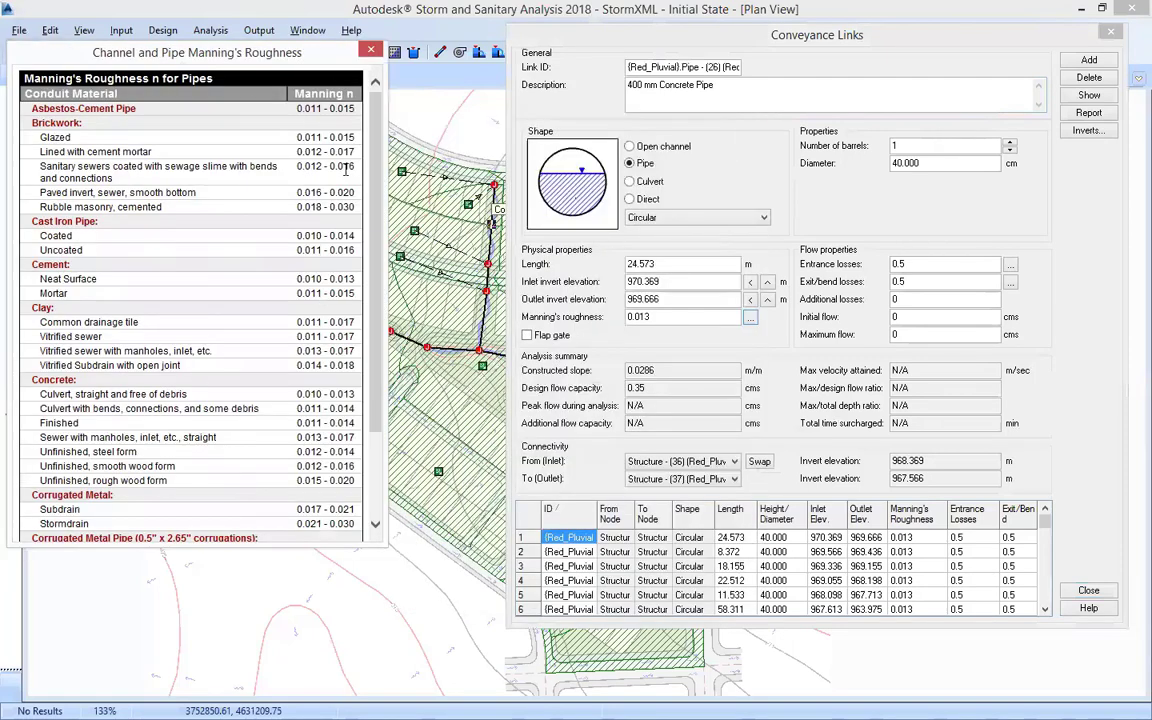
scroll(360, 348, "down", 3)
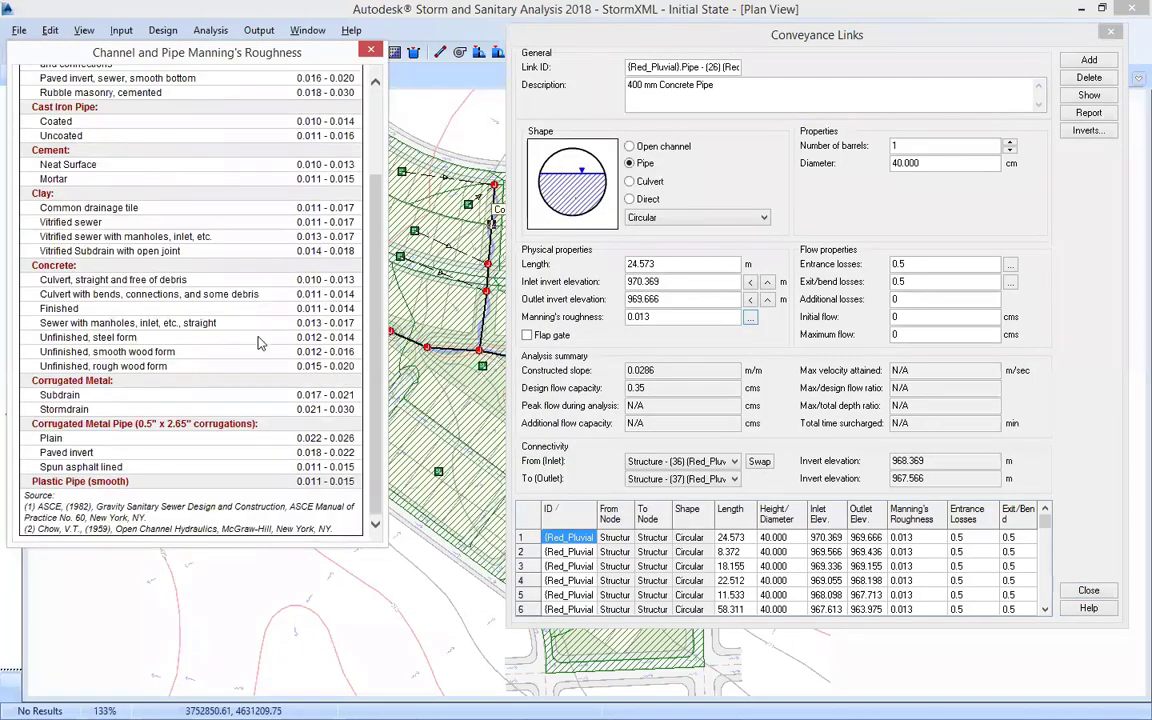
scroll(240, 310, "up", 3)
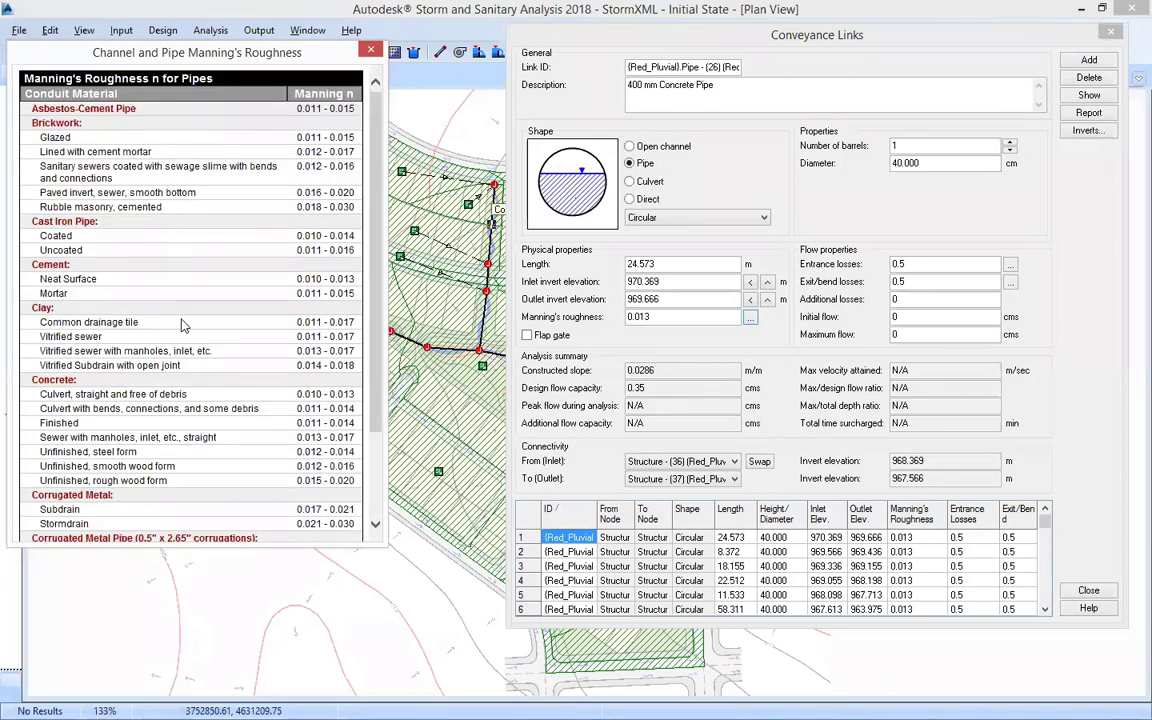
scroll(200, 440, "down", 3)
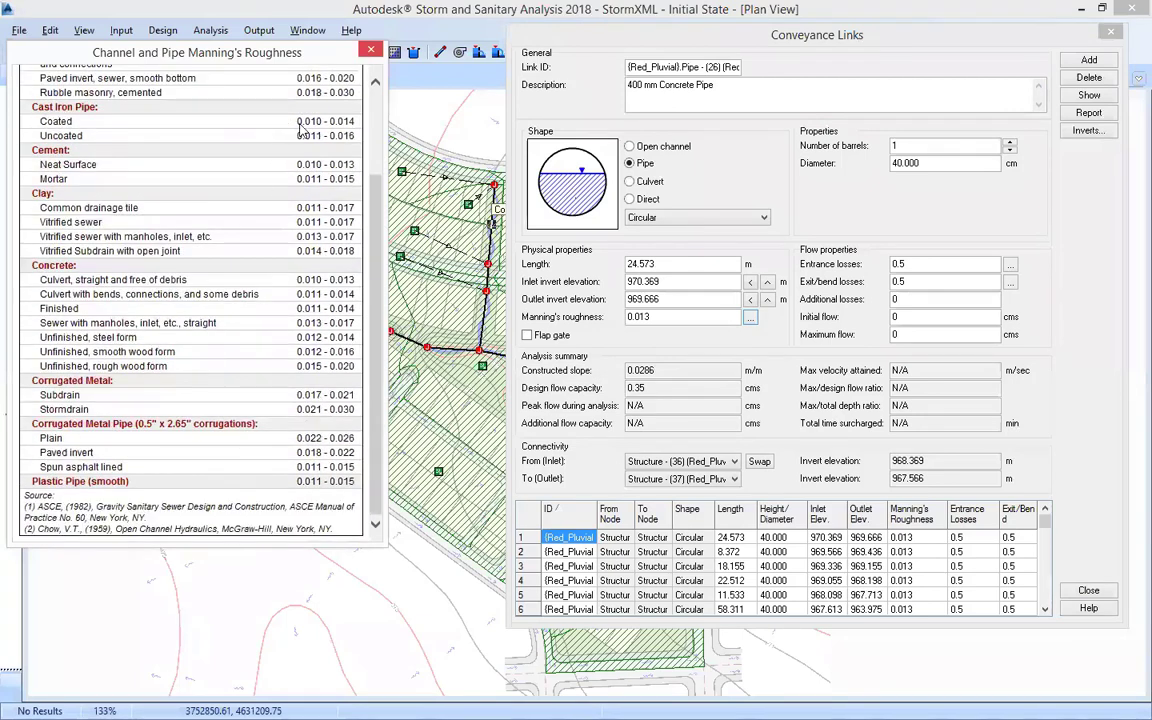
left_click(370, 49)
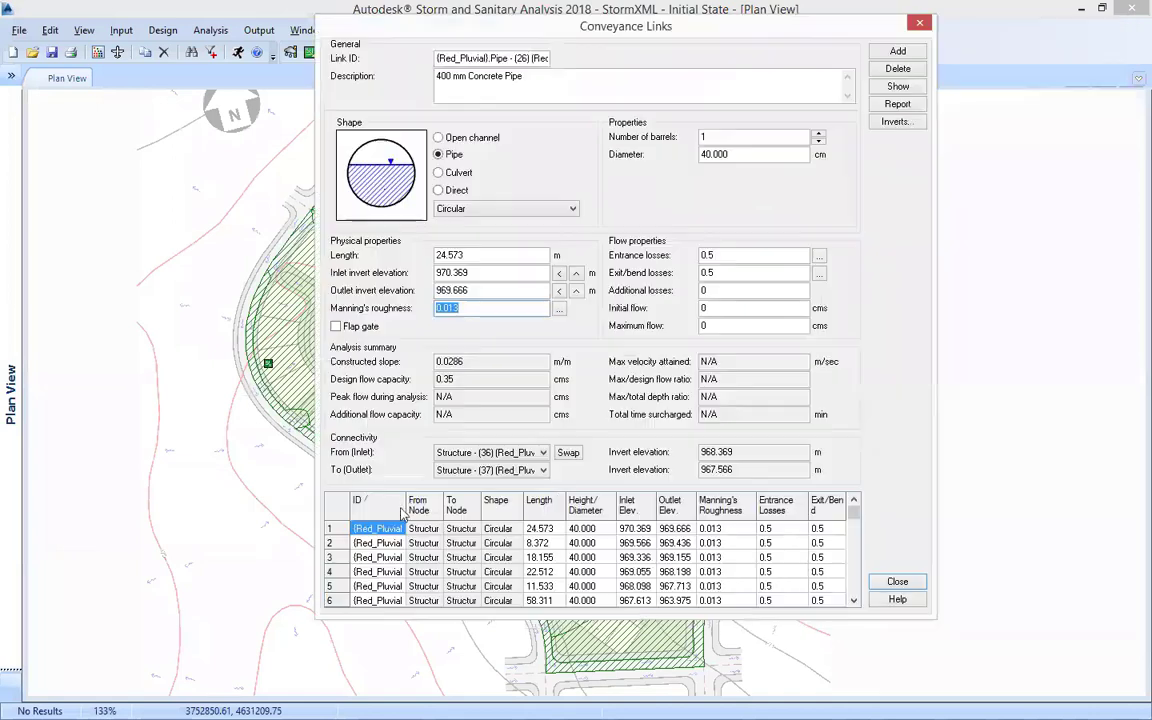
- Widen the conveyance link ID column and browse the properties of Pipe - (27) through Pipe - (30)
left_click_drag(406, 510, 551, 506)
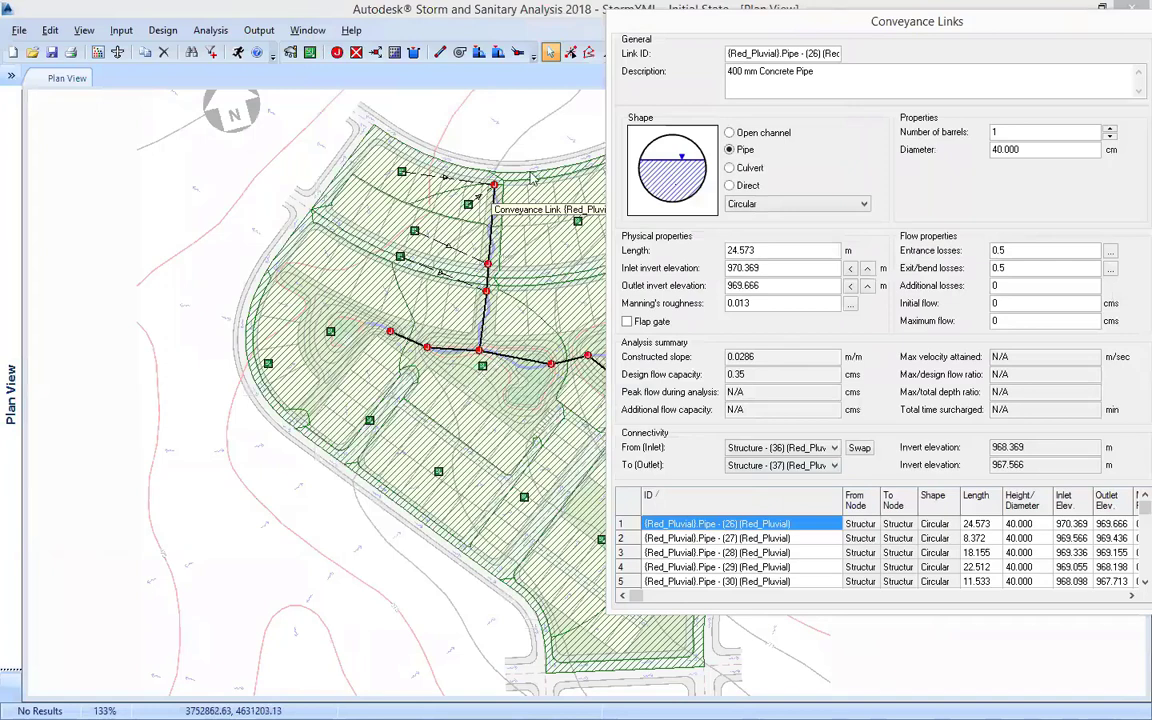
left_click(700, 552)
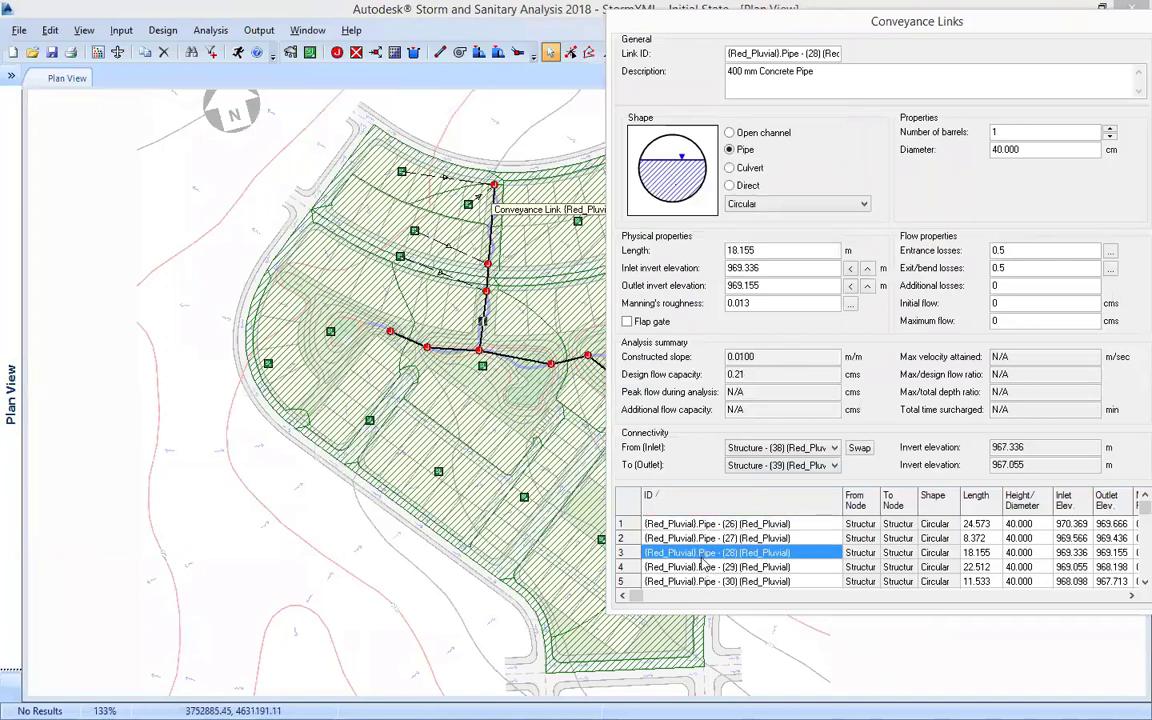
left_click(703, 540)
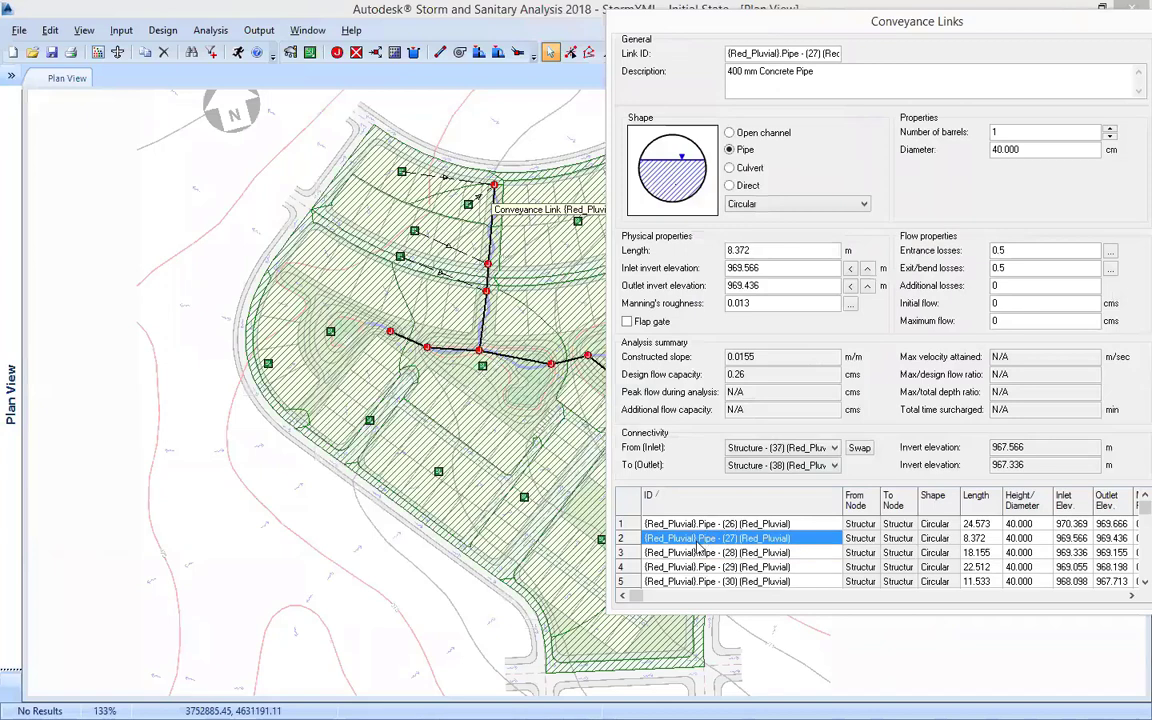
left_click(706, 567)
left_click(718, 580)
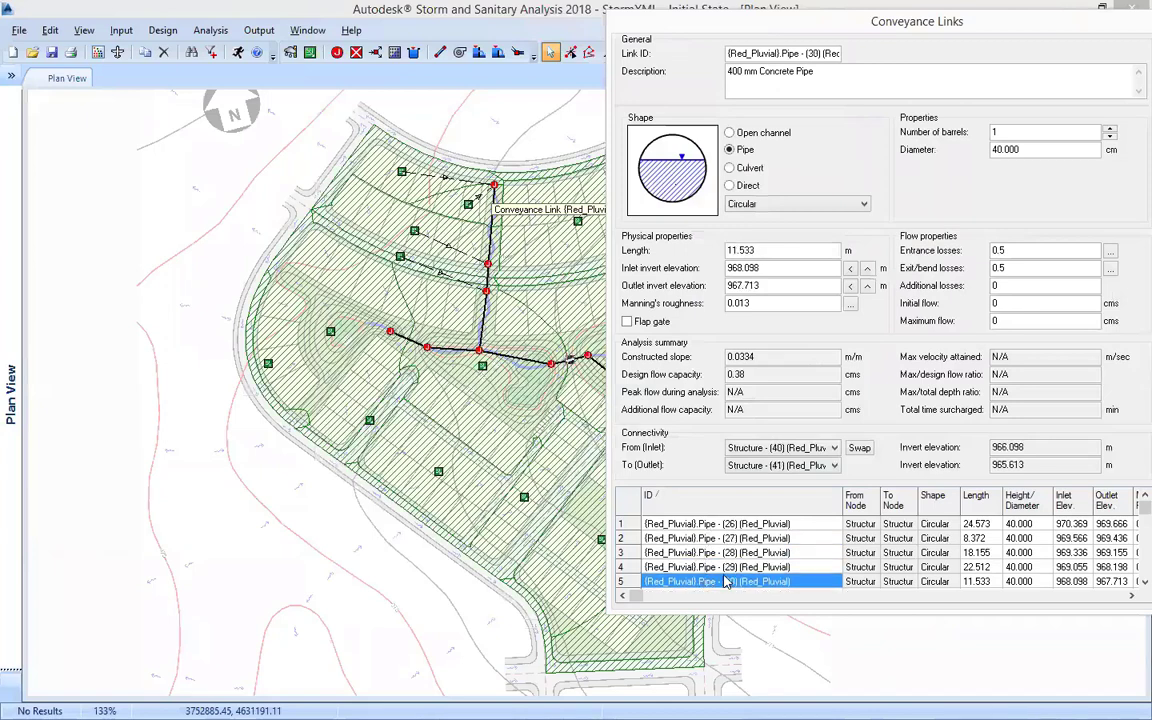
- Browse the conveyance link list down to Pipe - (34) and return to the properties of Pipe - (33)
scroll(755, 583, "up", 4)
scroll(900, 580, "down", 4)
scroll(980, 570, "down", 2)
left_click(705, 568)
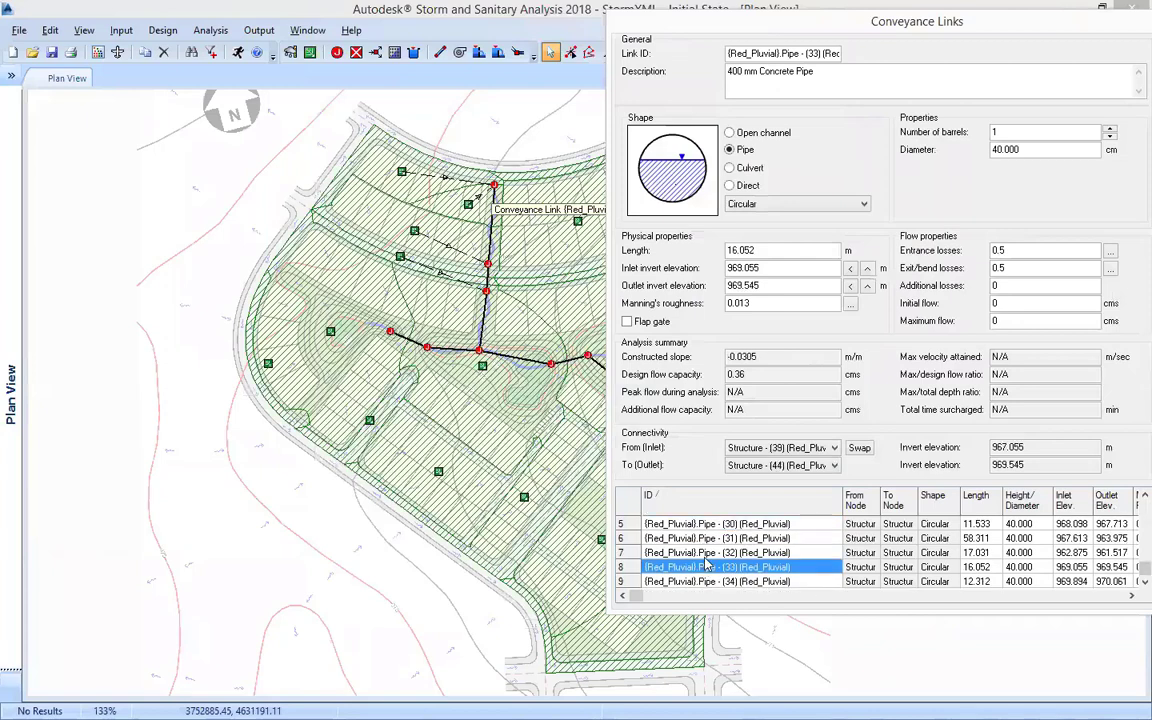
left_click(710, 582)
key("Up")
- Review the inlet invert elevation and diameter of Pipe - (33), and close the conveyance link properties
left_click_drag(765, 269, 717, 284)
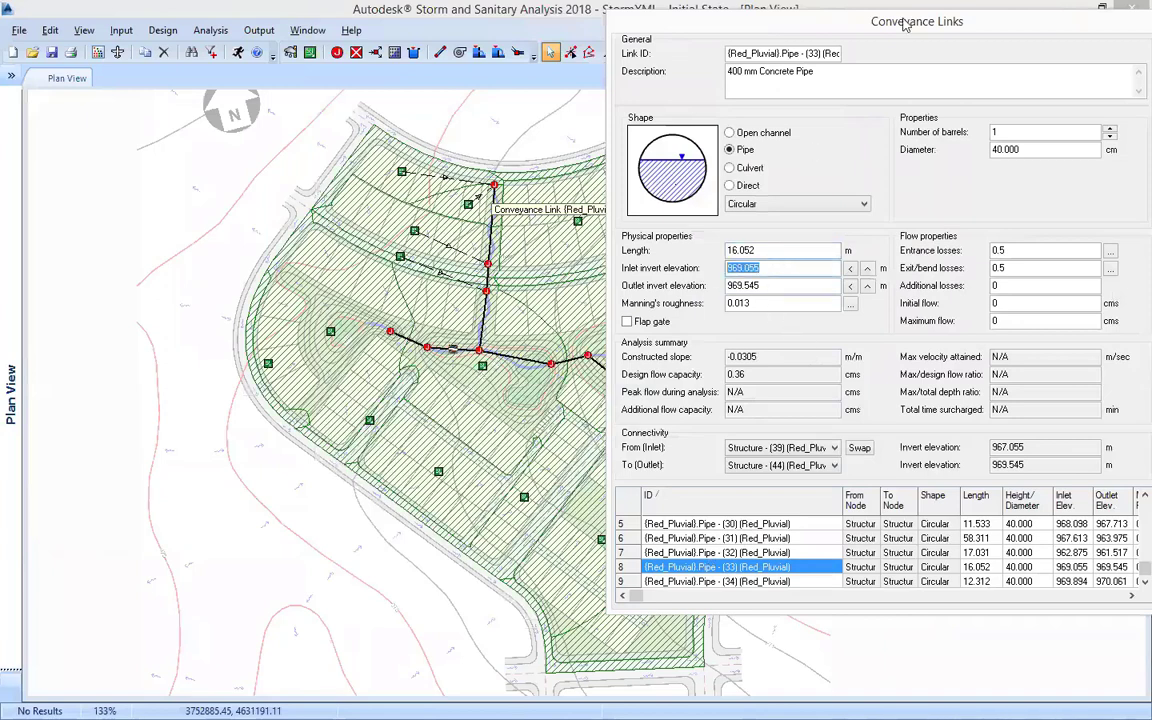
left_click_drag(893, 24, 619, 31)
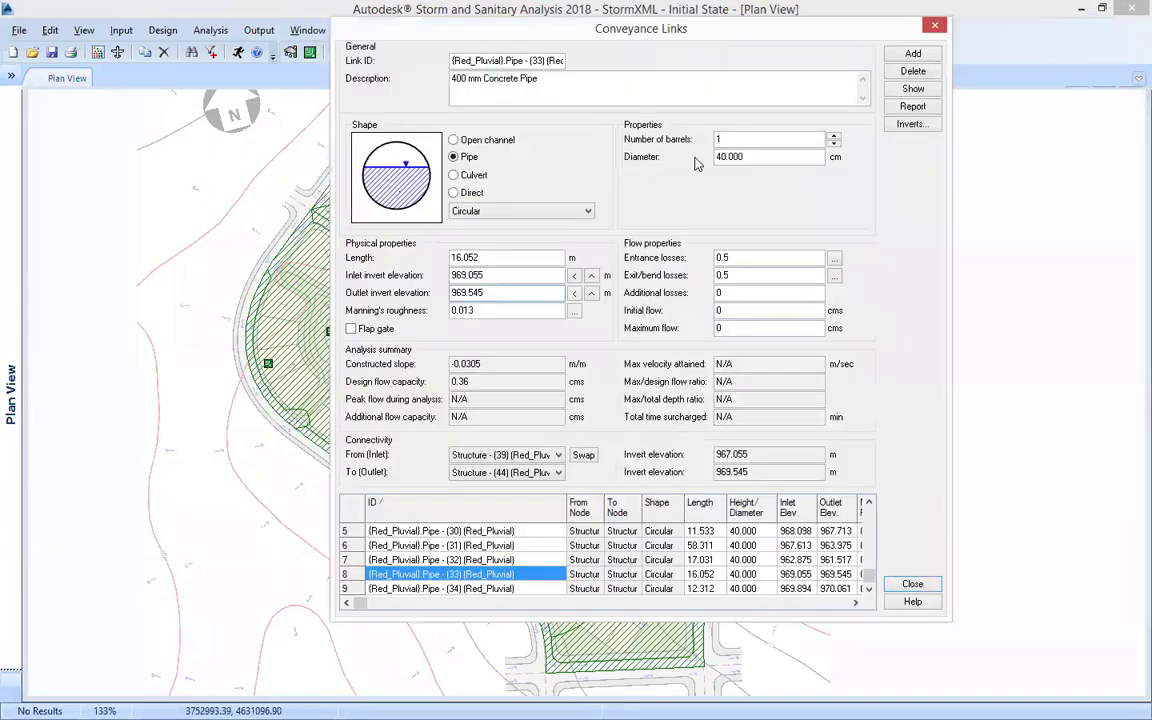
left_click_drag(763, 157, 663, 156)
left_click_drag(733, 32, 632, 35)
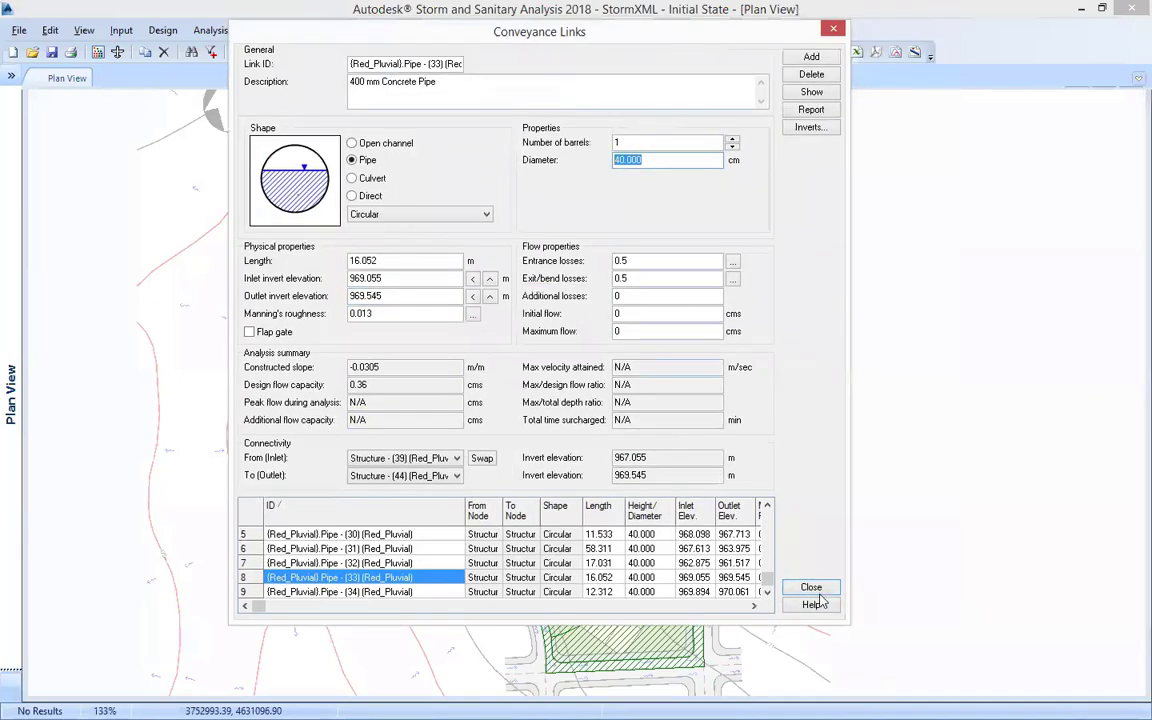
left_click(817, 592)
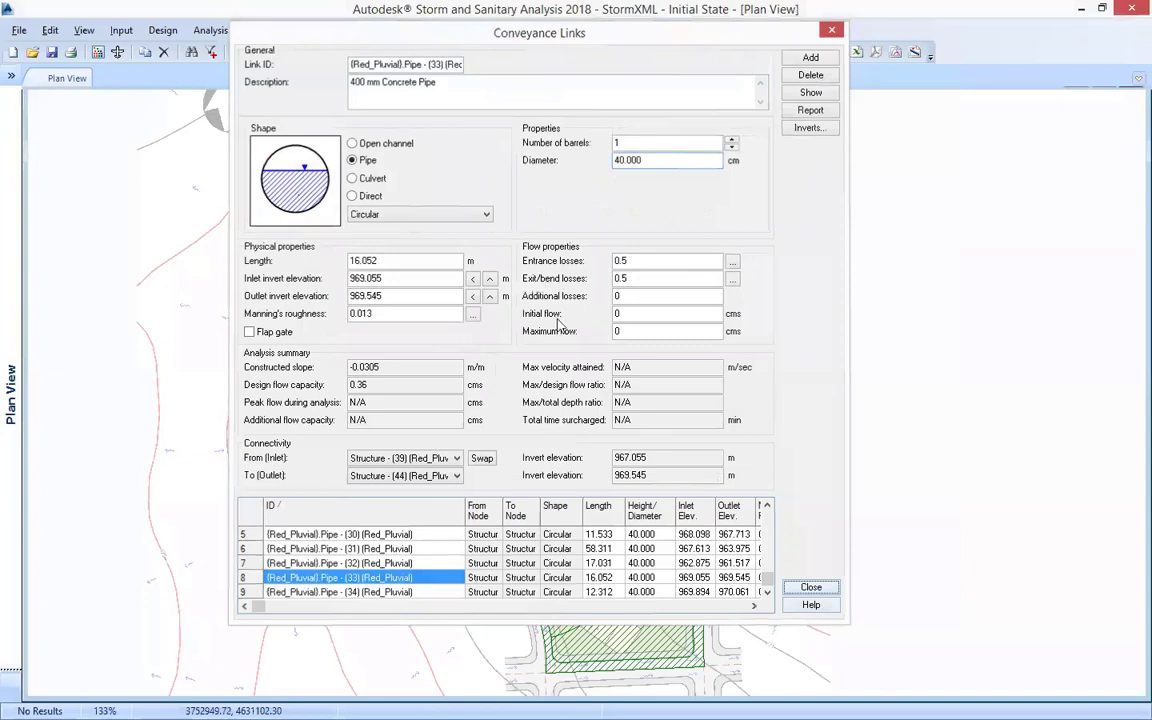
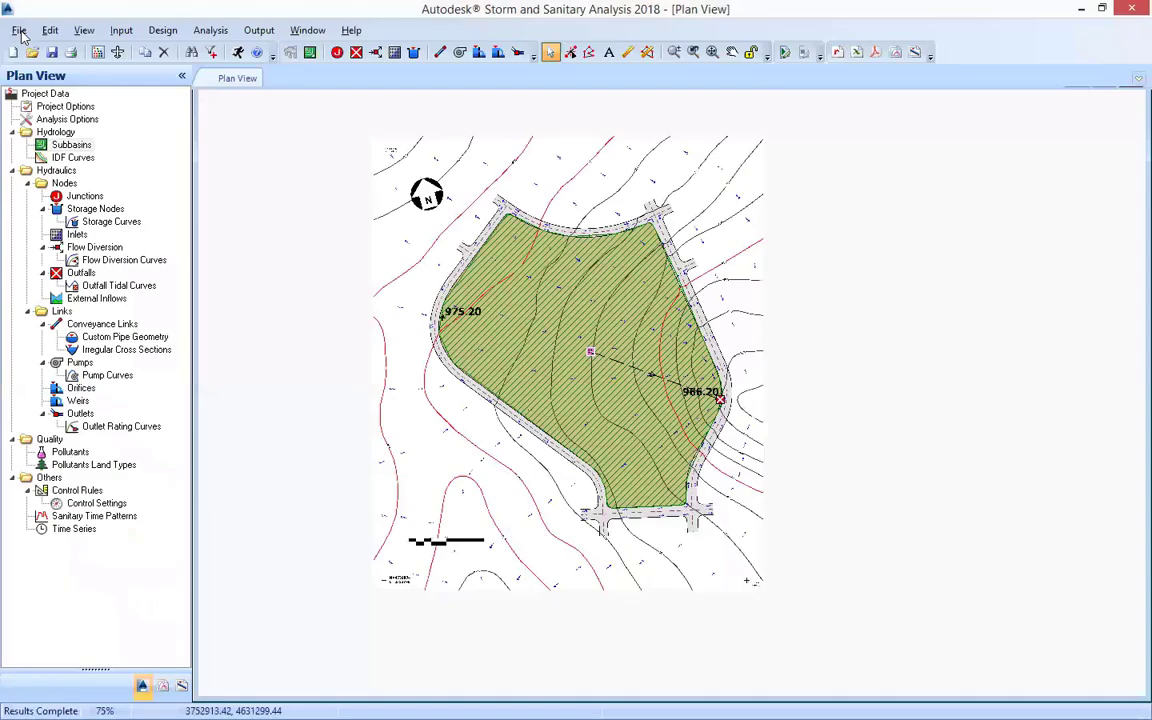
- Open the project file Xml_Import.spf from the Condicion Propuesta folder
left_click(19, 30)
left_click(120, 70)
left_click(600, 427)
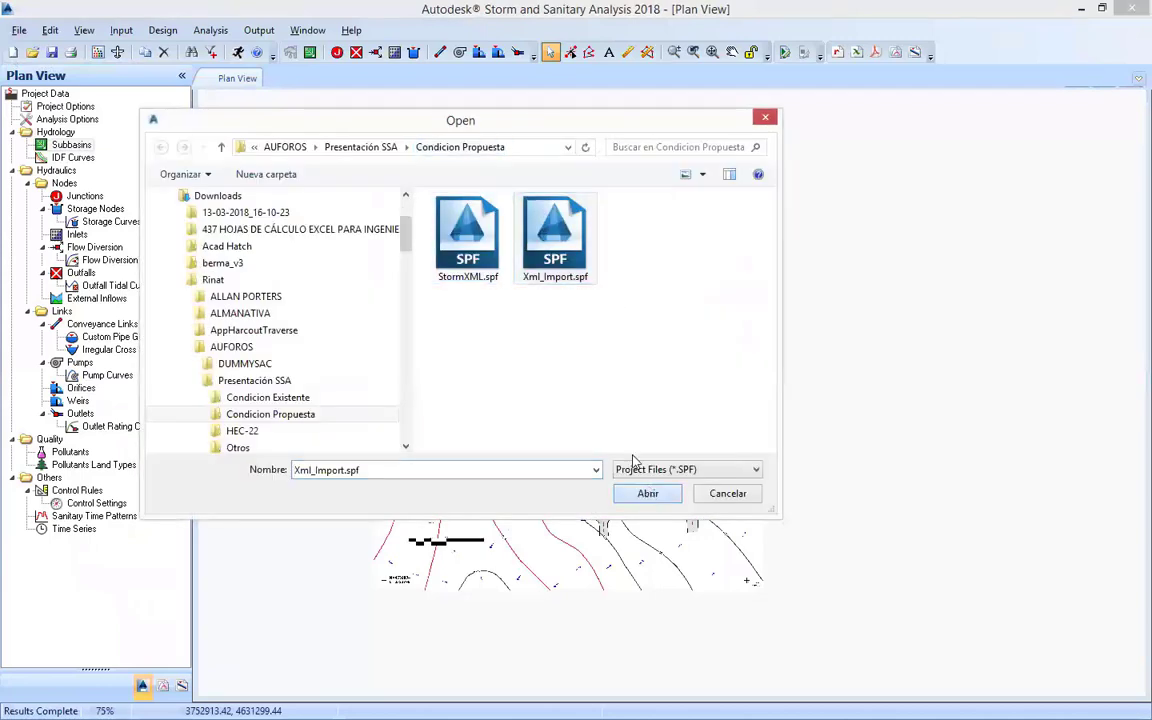
left_click(647, 493)
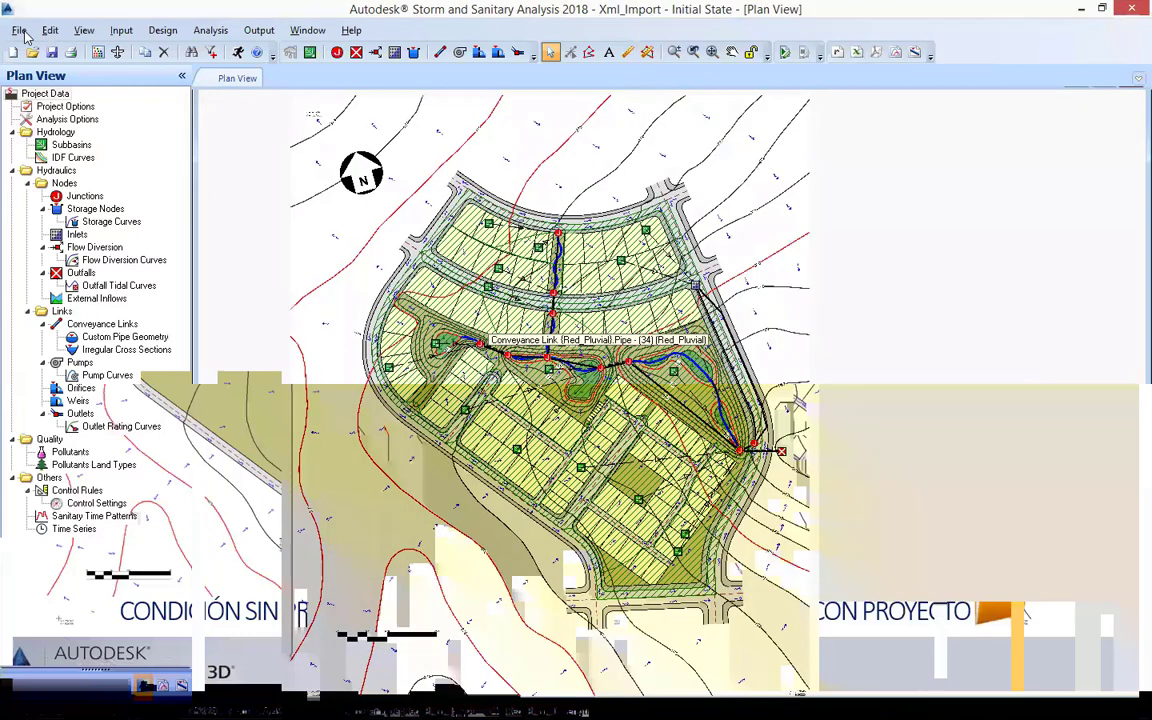
- Show the background image of the Xml_Import project as a watermark
left_click(19, 30)
mouse_move(168, 197)
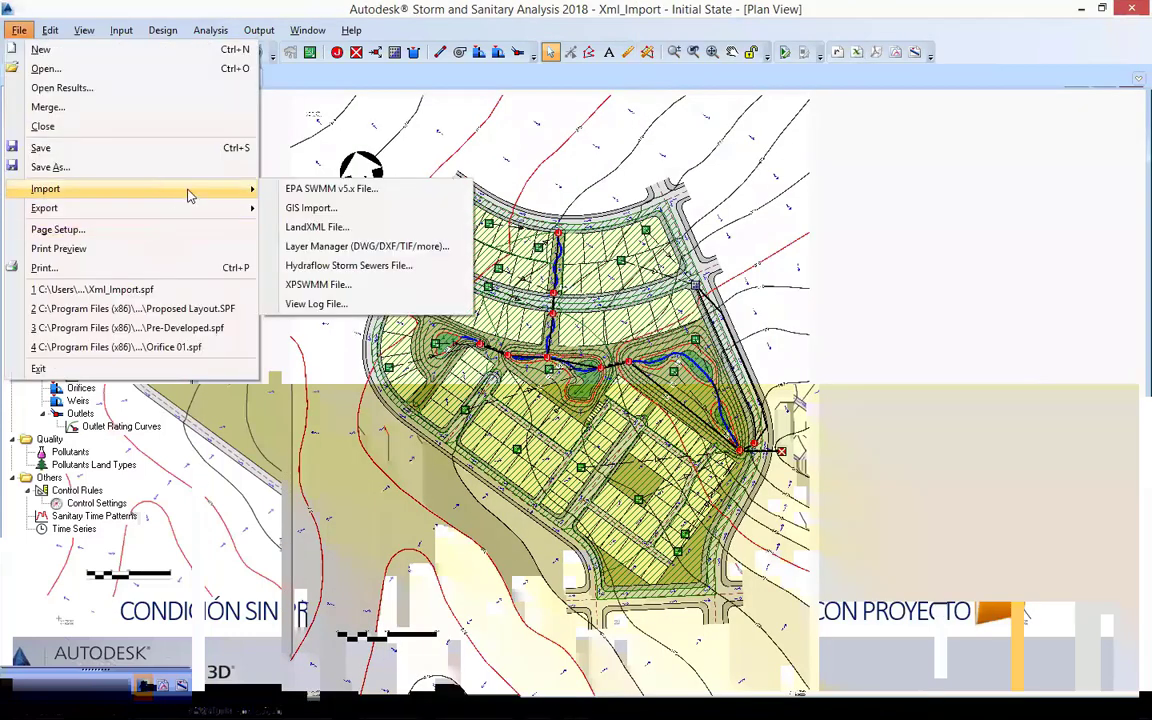
left_click(447, 252)
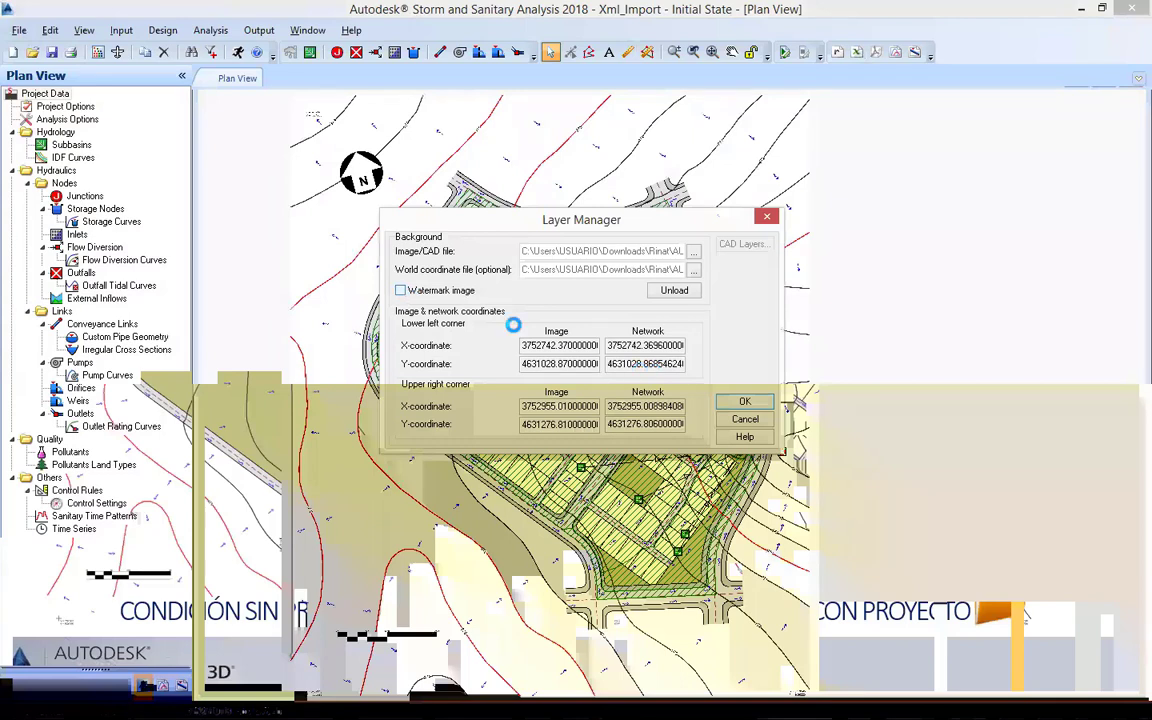
left_click(403, 291)
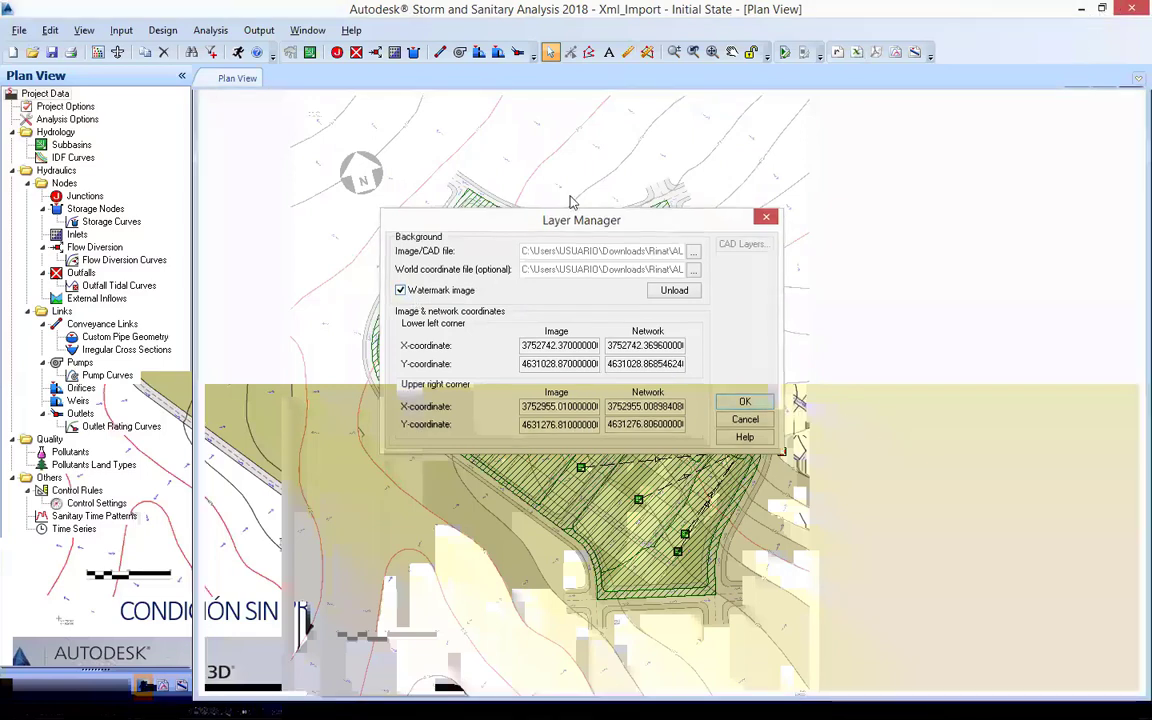
key("Return")
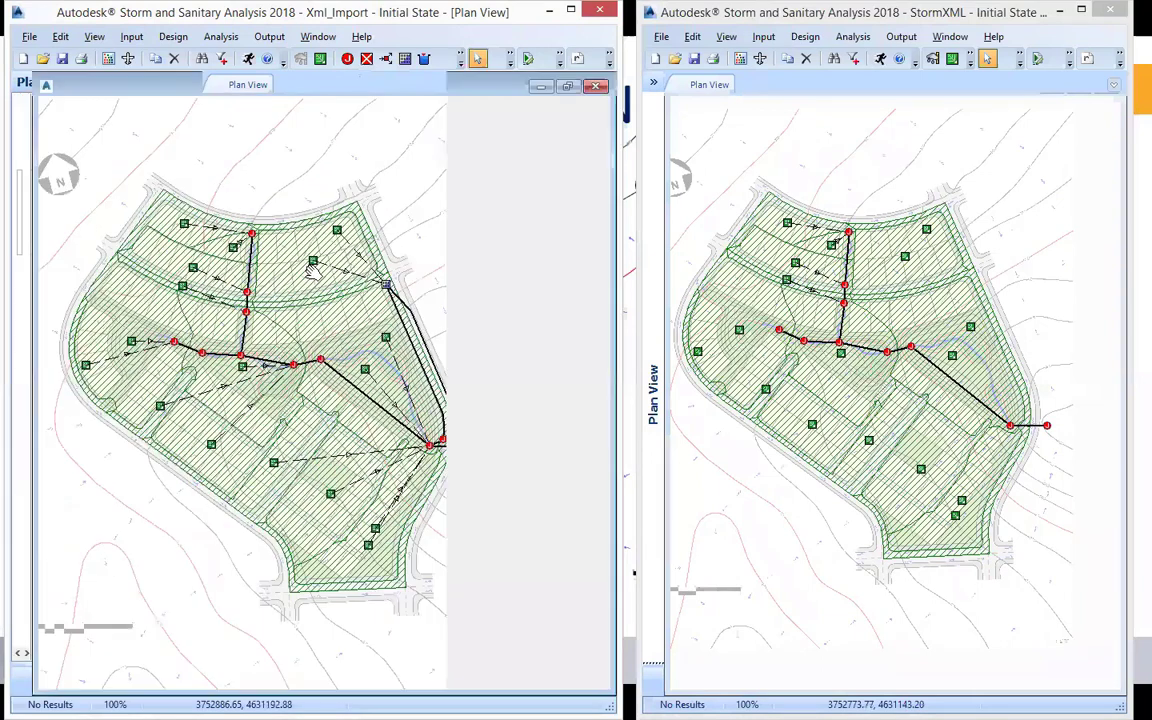
- Open the northernmost junction, Structure - (36), in the StormXML project and review its description
scroll(271, 173, "up", 1)
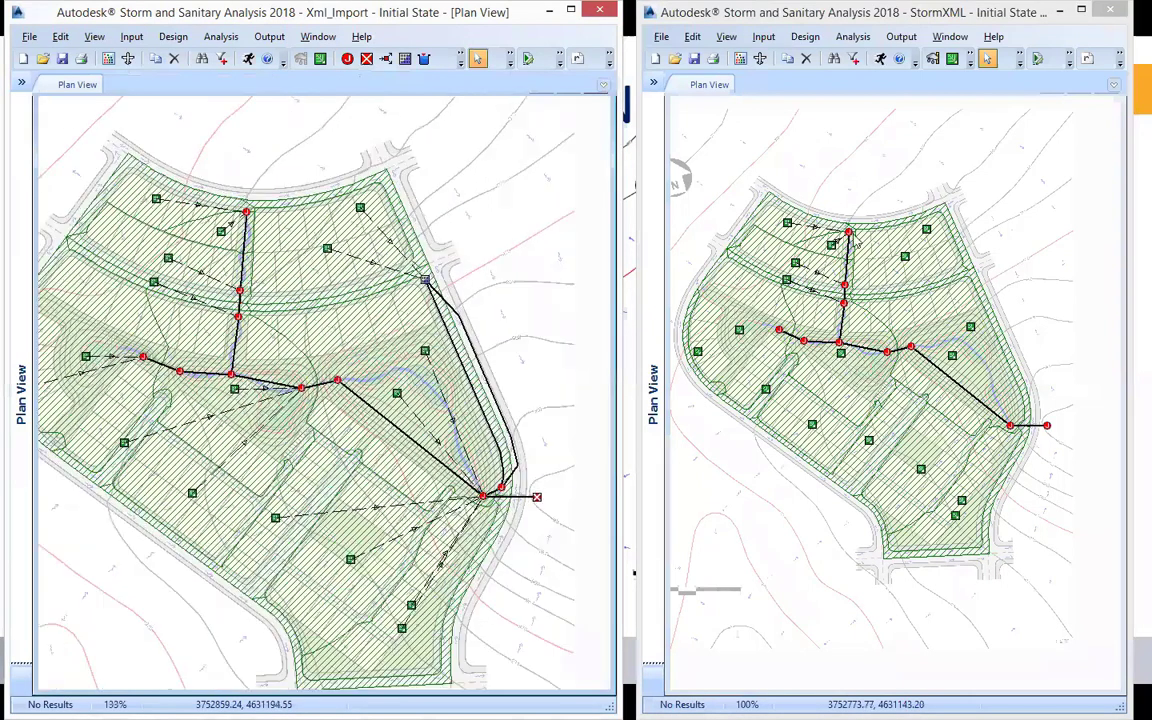
double_click(870, 233)
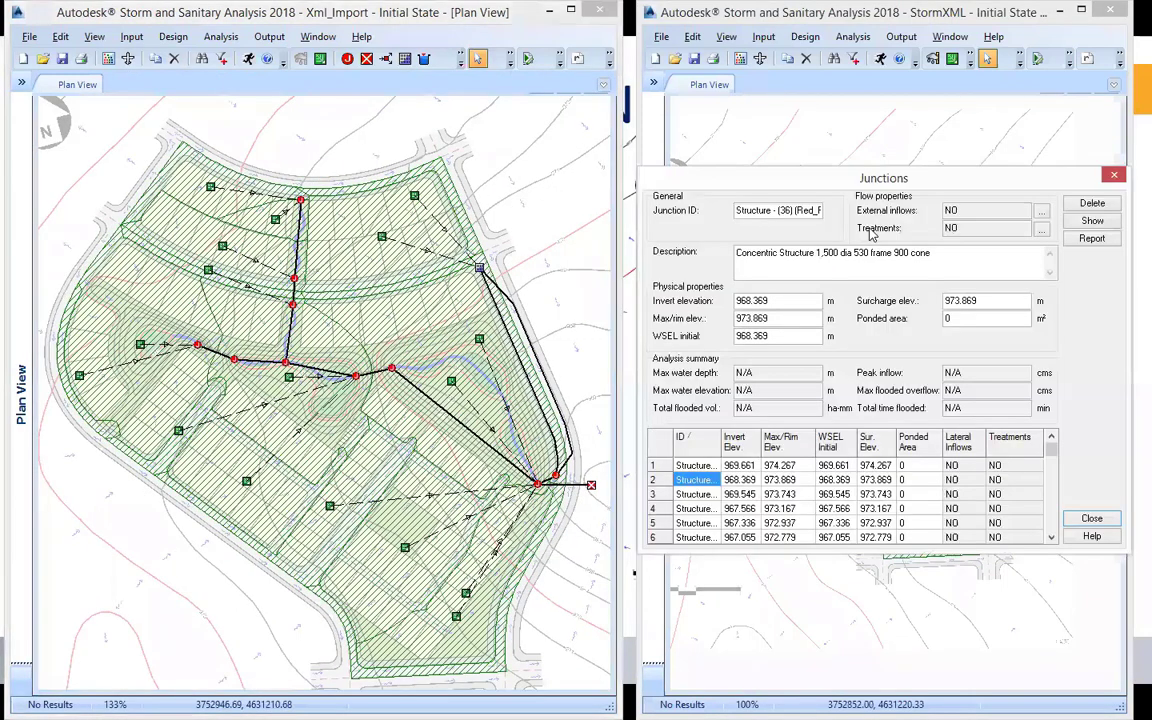
left_click(940, 256)
left_click_drag(956, 264, 738, 253)
left_click(740, 253)
left_click_drag(738, 253, 960, 258)
left_click(903, 254)
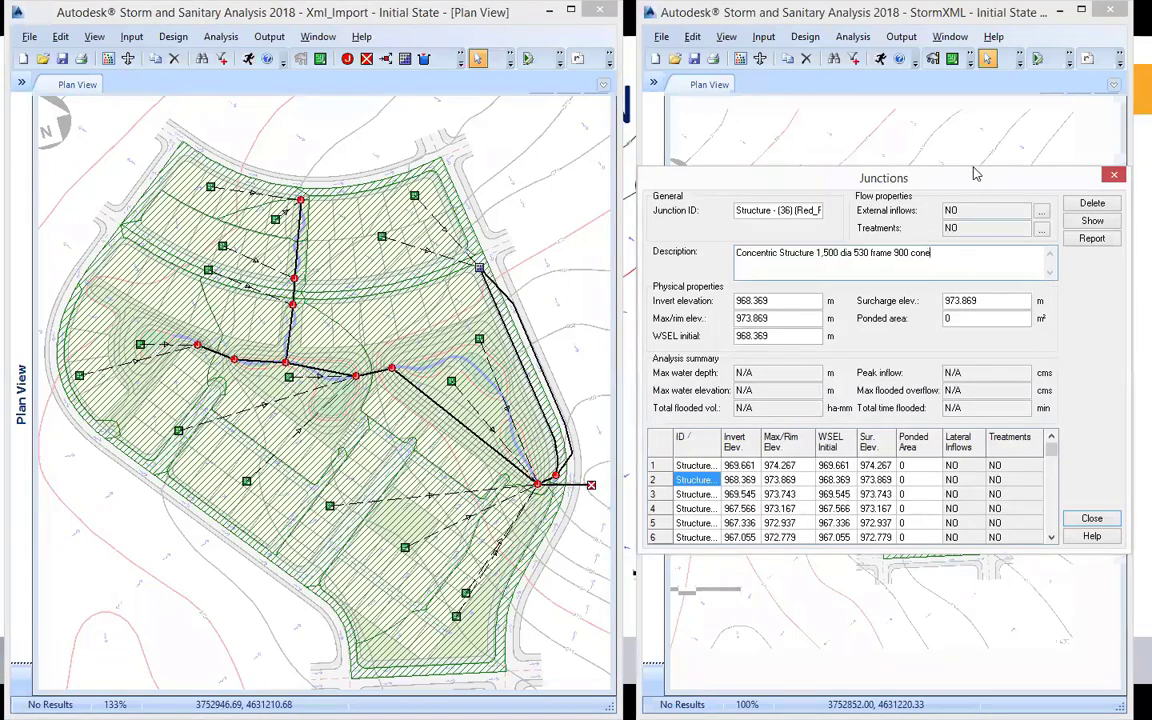
- Review the invert and rim elevations of Structure - (36), and browse Structure - (37), Structure - (38) and neighbouring junctions
left_click_drag(884, 177, 943, 89)
left_click(851, 213)
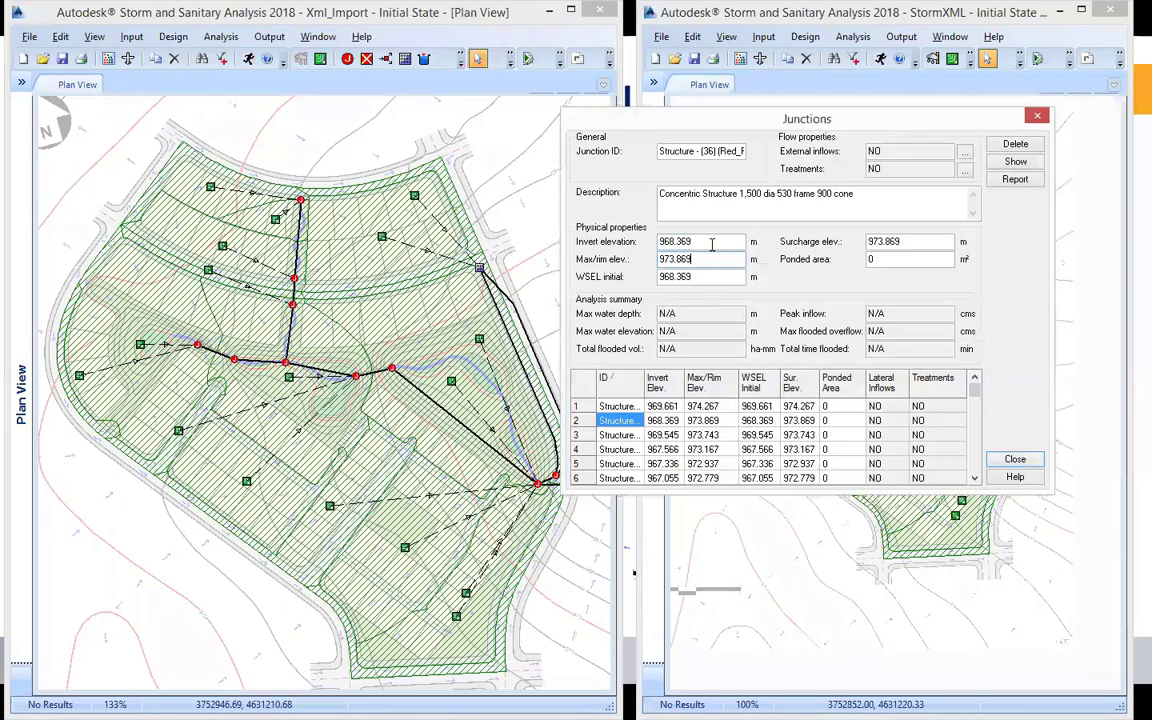
left_click(617, 449)
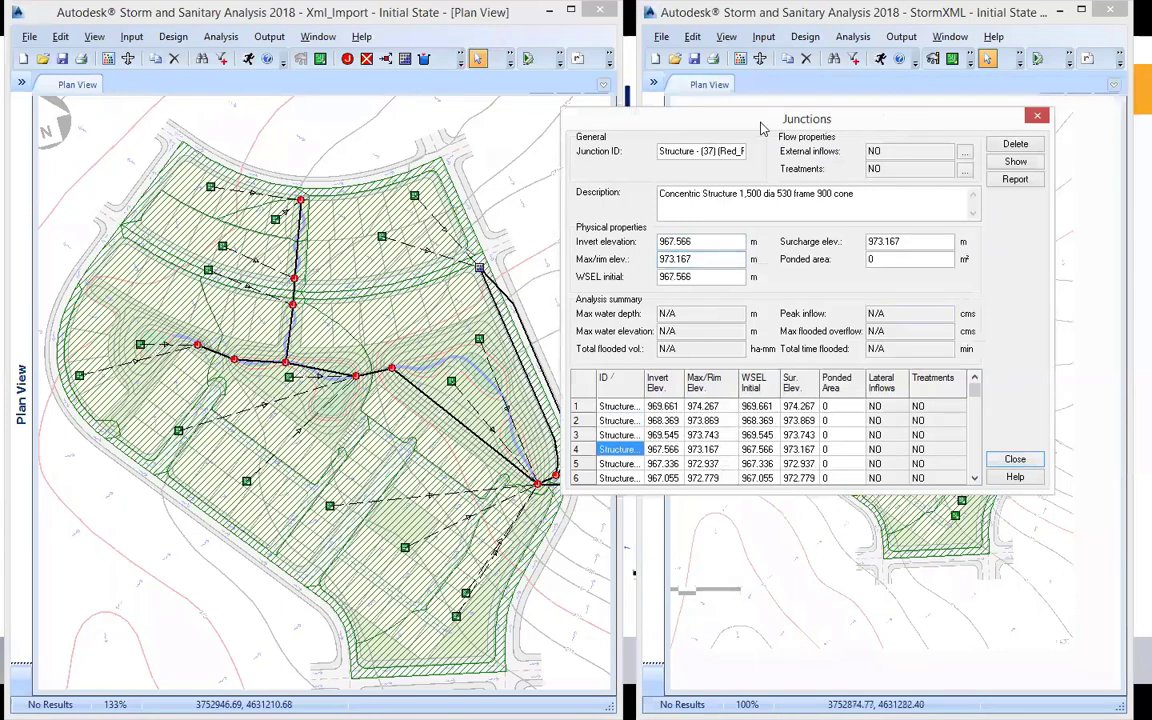
left_click_drag(760, 128, 745, 130)
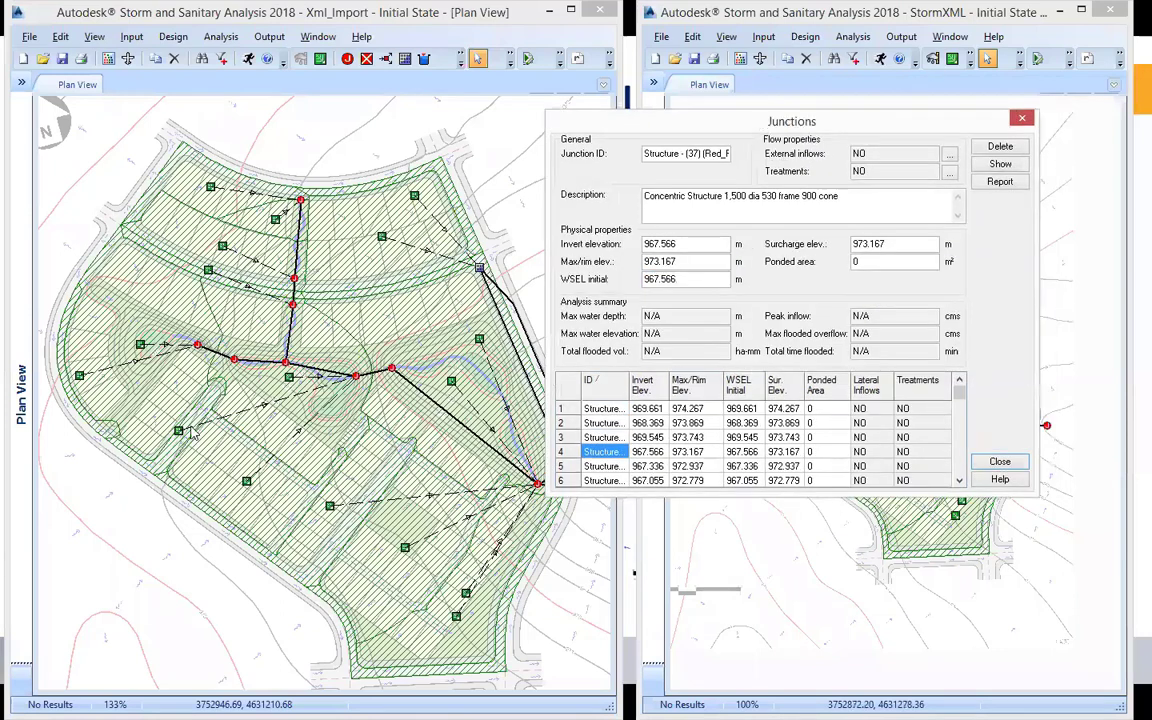
key("Down")
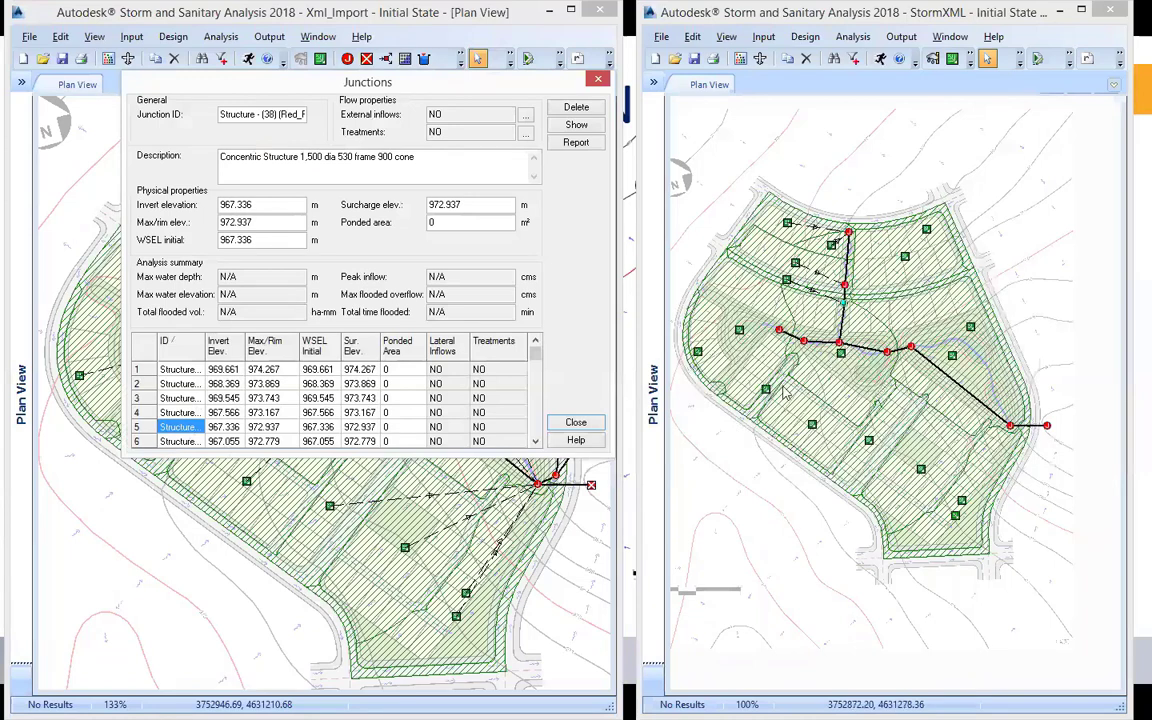
key("Down")
scroll(141, 420, "down", 2)
scroll(141, 425, "up", 2)
left_click(224, 398)
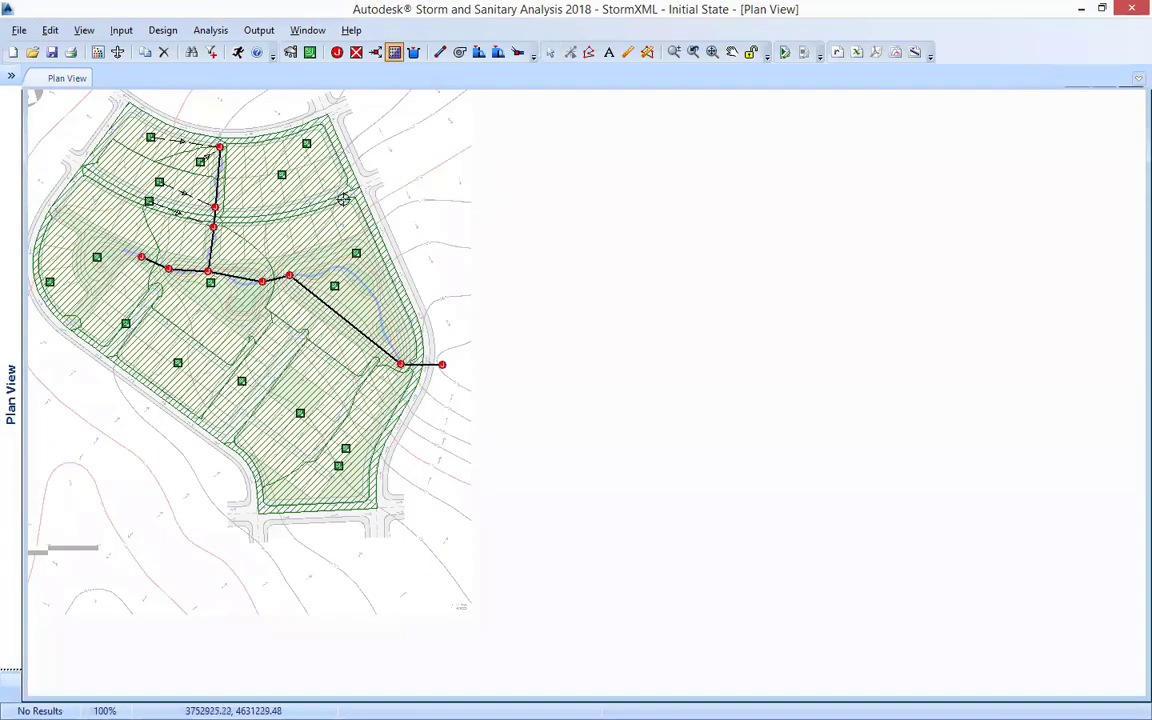
- Place an inlet at the eastern street corner and draw a conveyance link along the eastern street to Structure - (42)
scroll(346, 180, "up", 1)
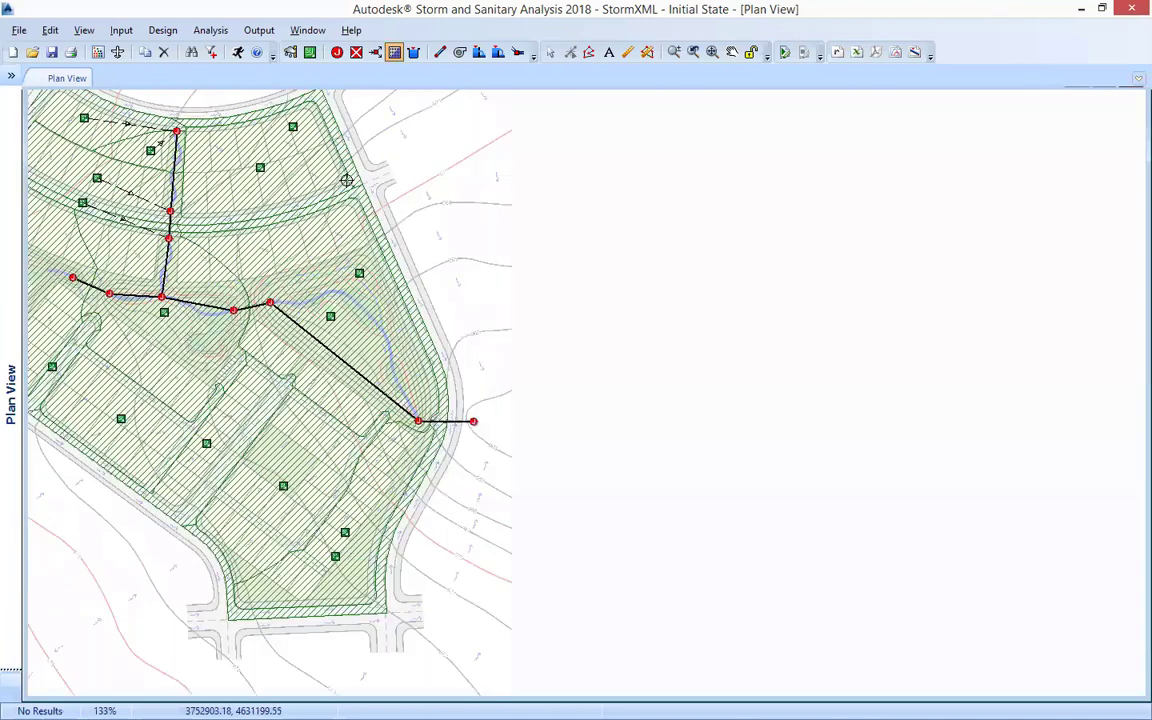
scroll(348, 113, "up", 2)
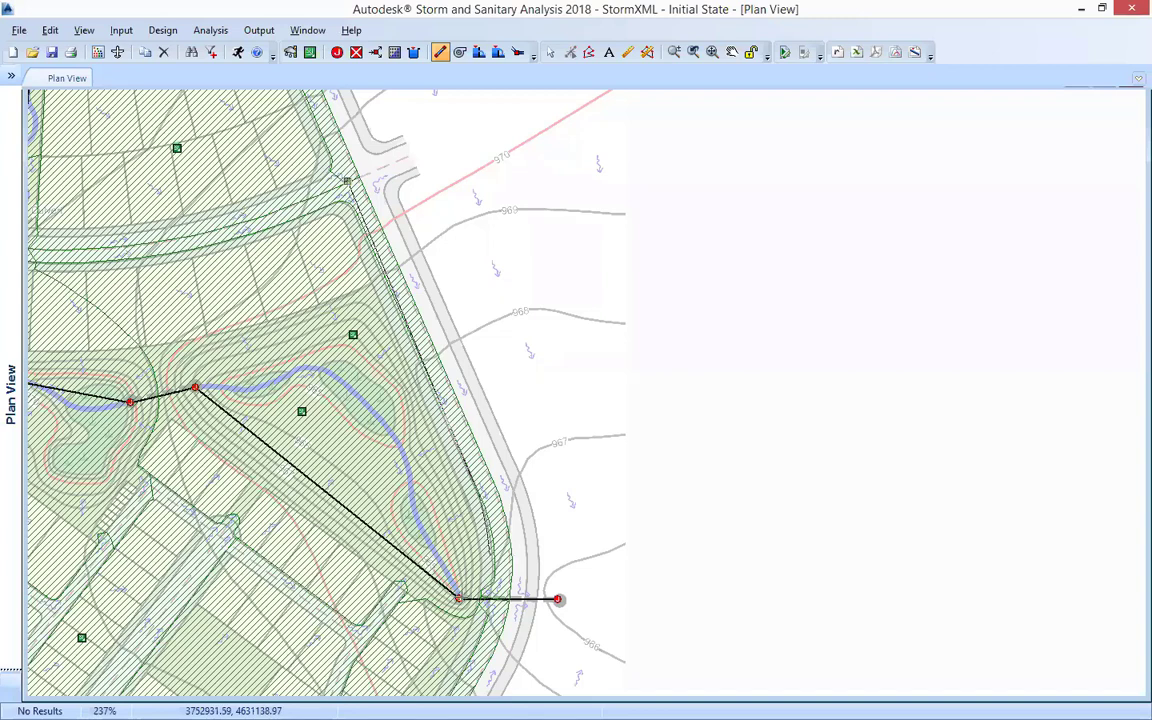
right_click(460, 337)
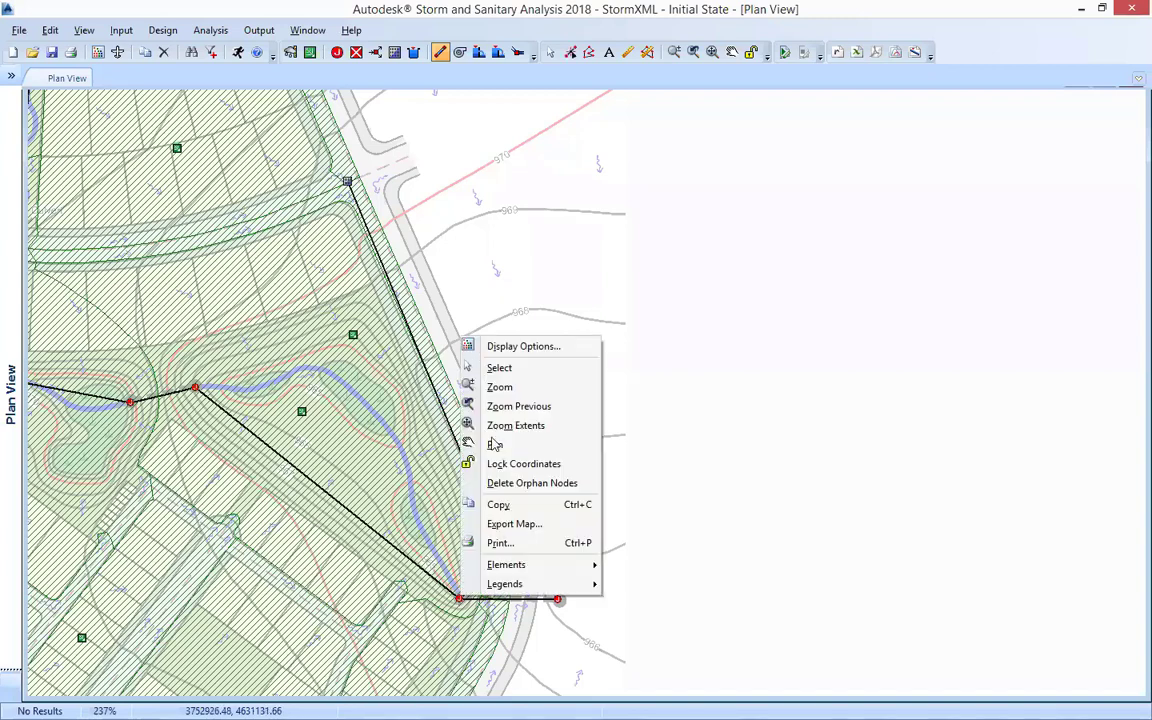
left_click(499, 367)
- Rename the new inlet's conveyance link as Tubria02 and set its diameter to 30 cm
double_click(443, 396)
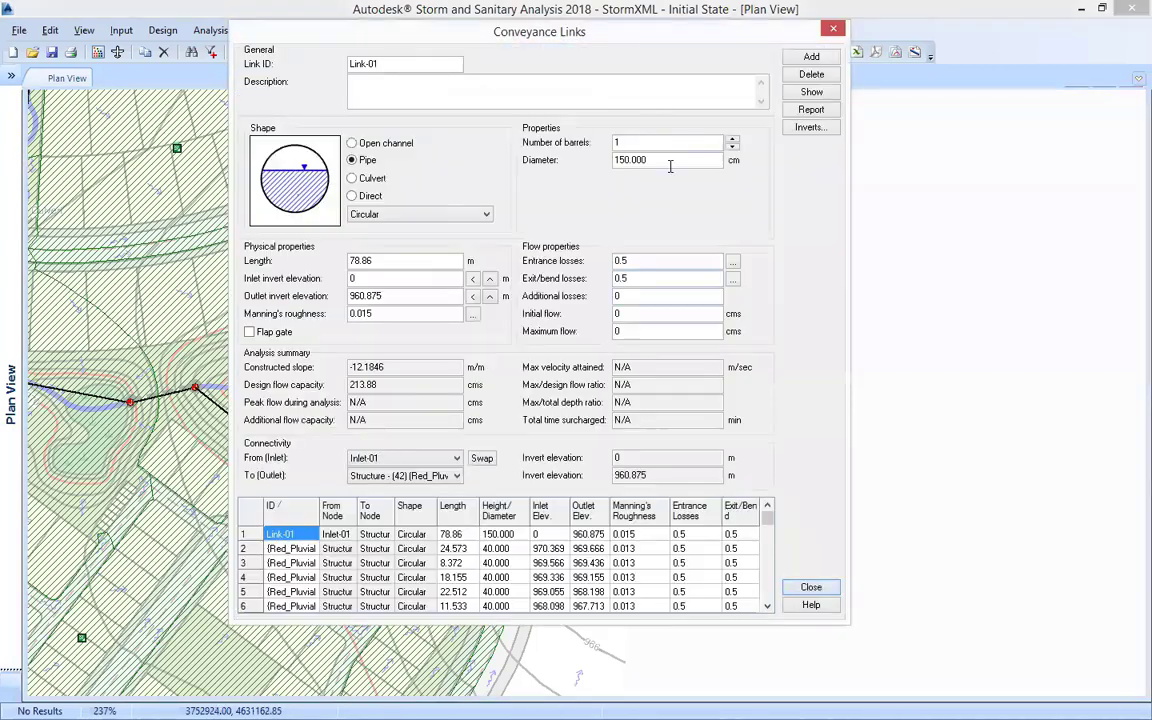
left_click_drag(652, 160, 504, 116)
left_click_drag(380, 63, 328, 58)
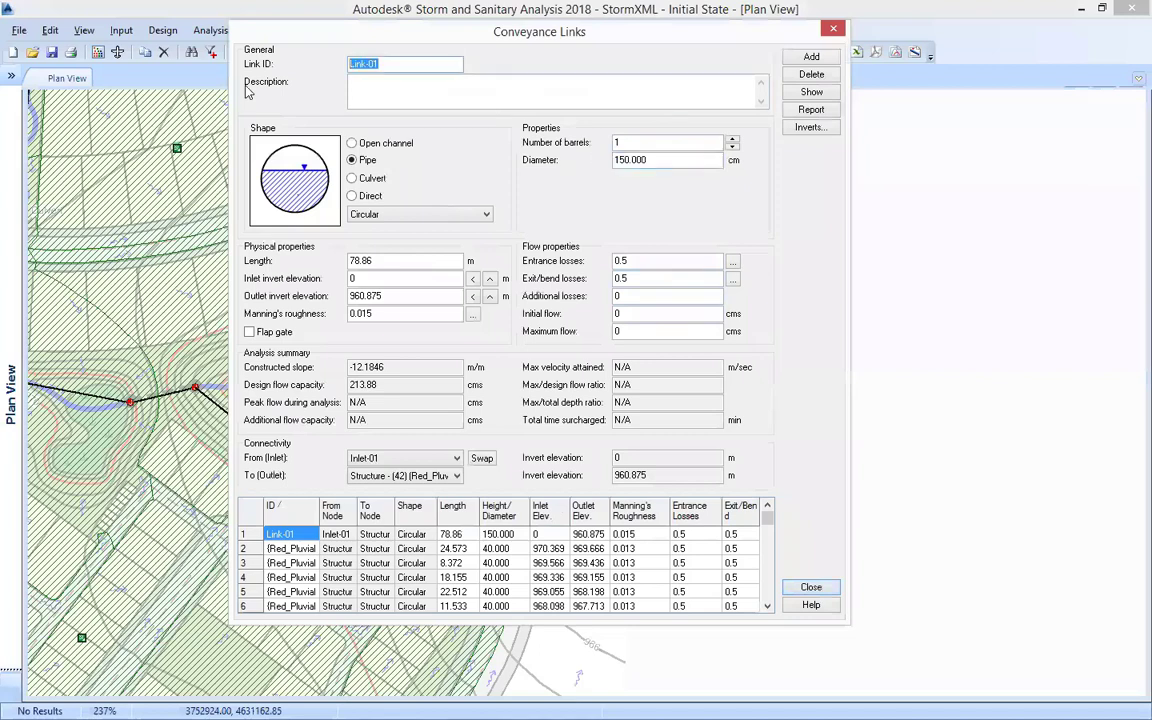
type("Tubria02")
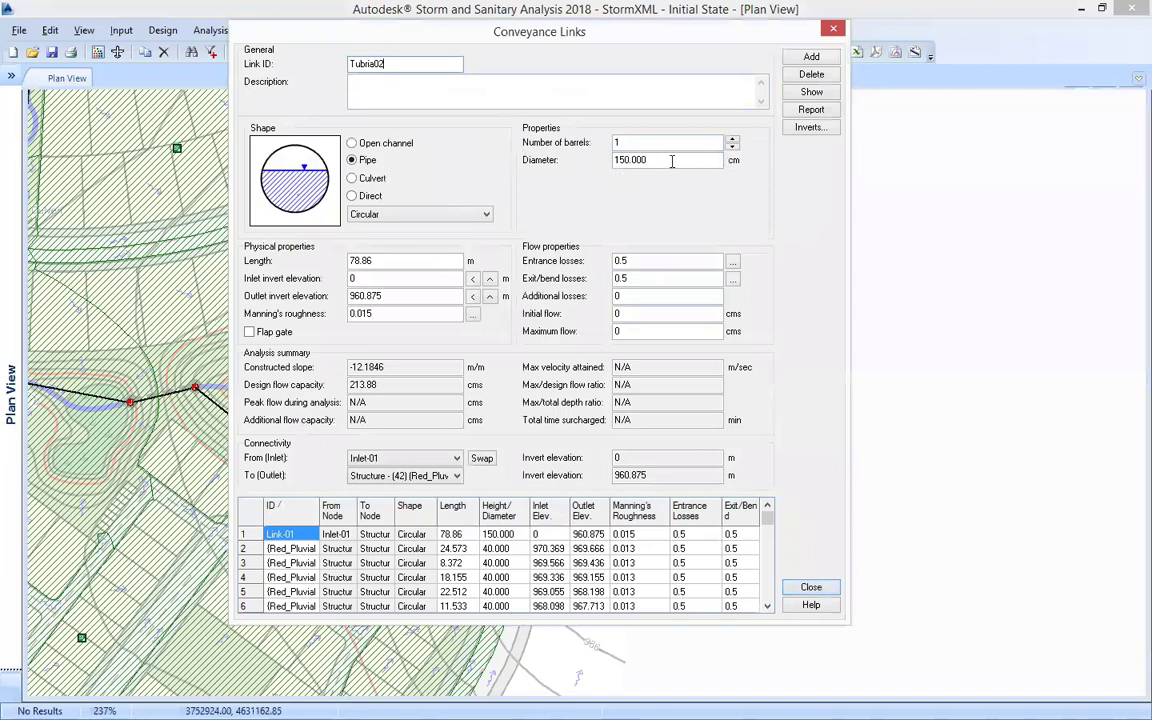
key("Tab")
type("30")
- Check the outlet invert elevation of Tubria02 against the invert elevation of junction Structure - (42)
left_click(454, 281)
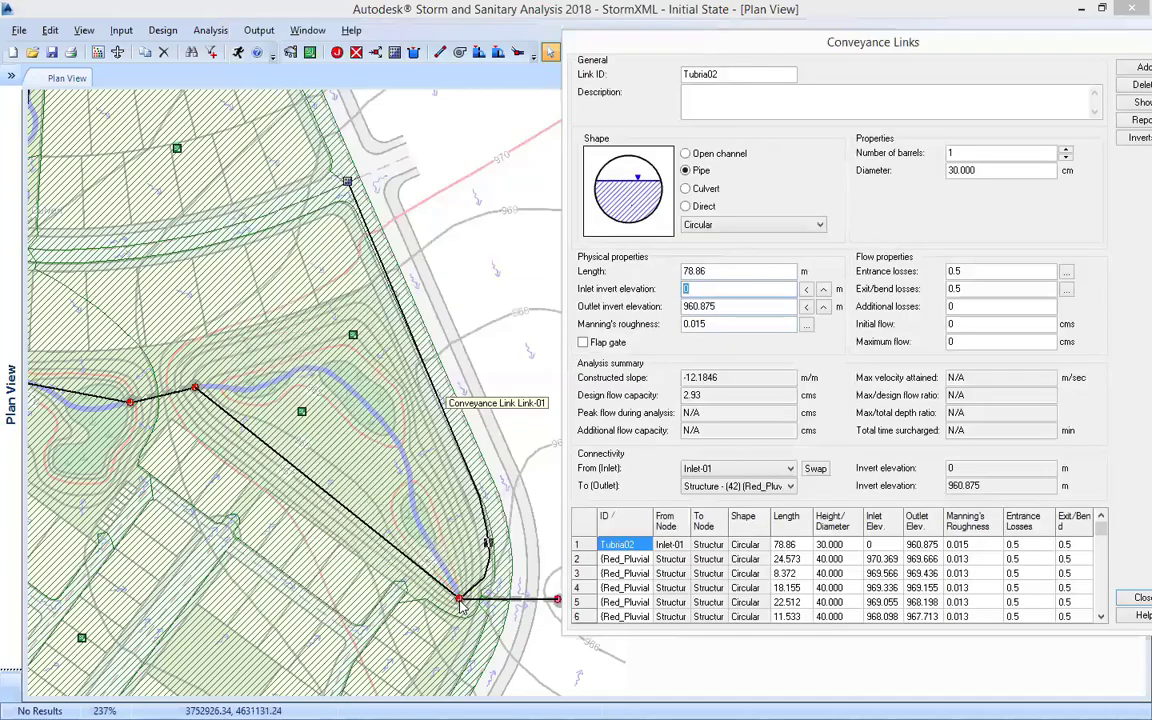
key("Tab")
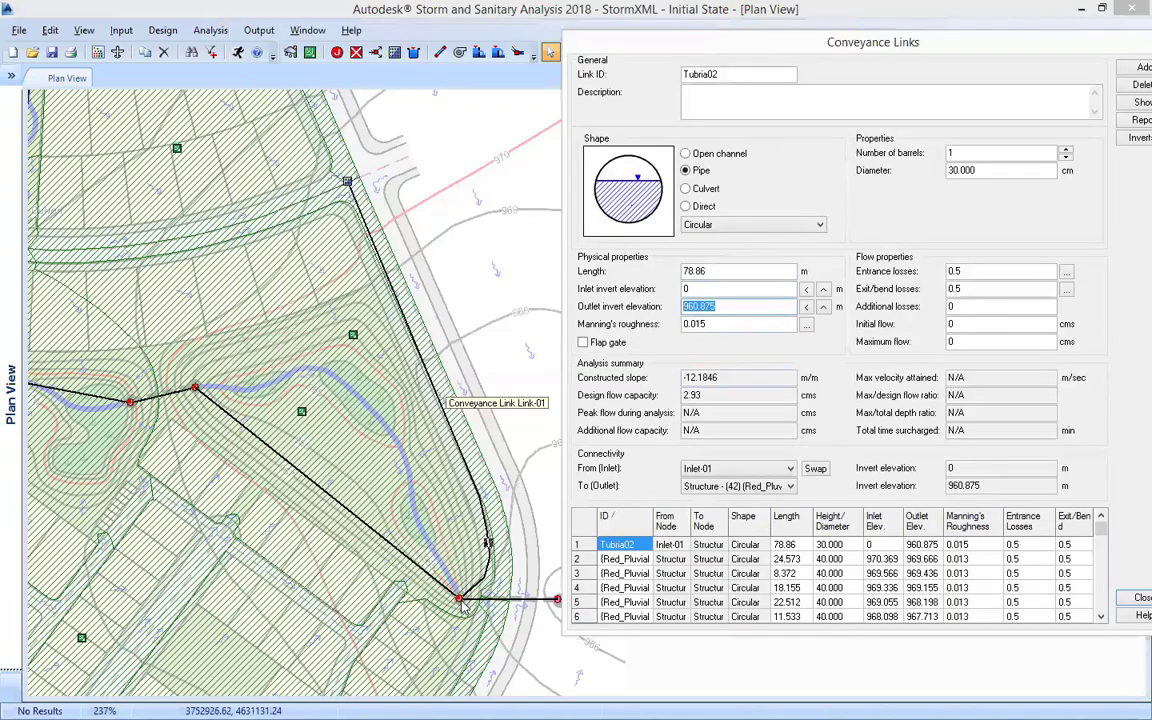
double_click(459, 599)
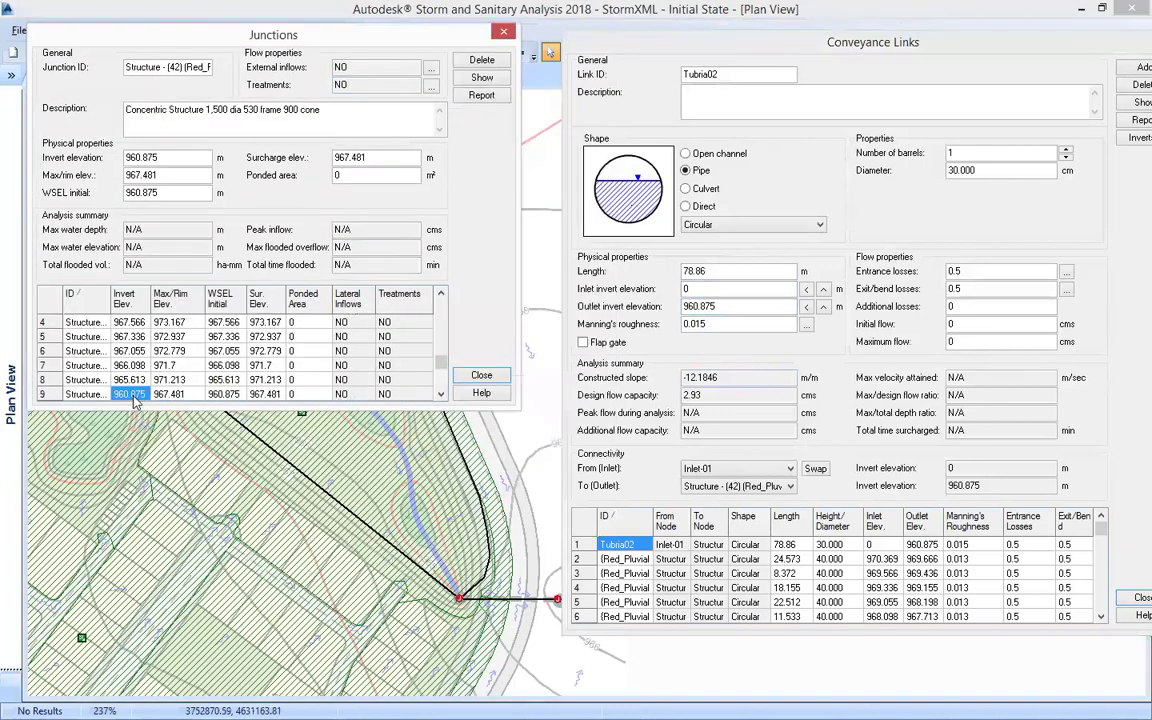
left_click(753, 306)
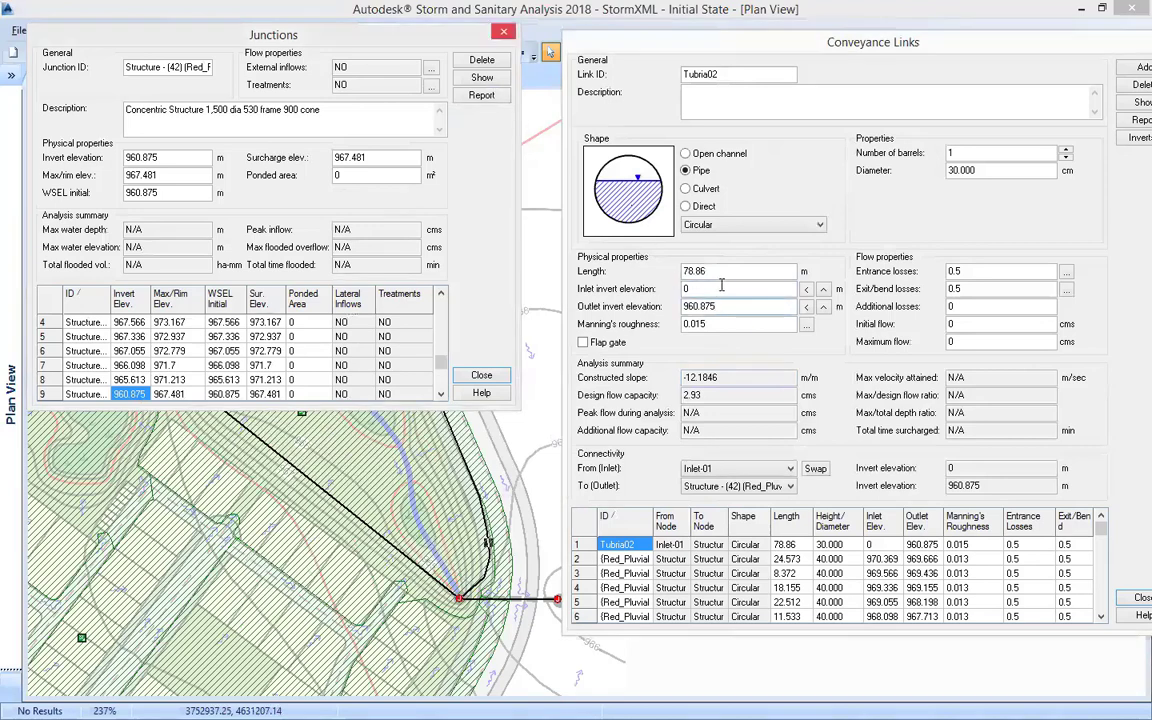
key("Escape")
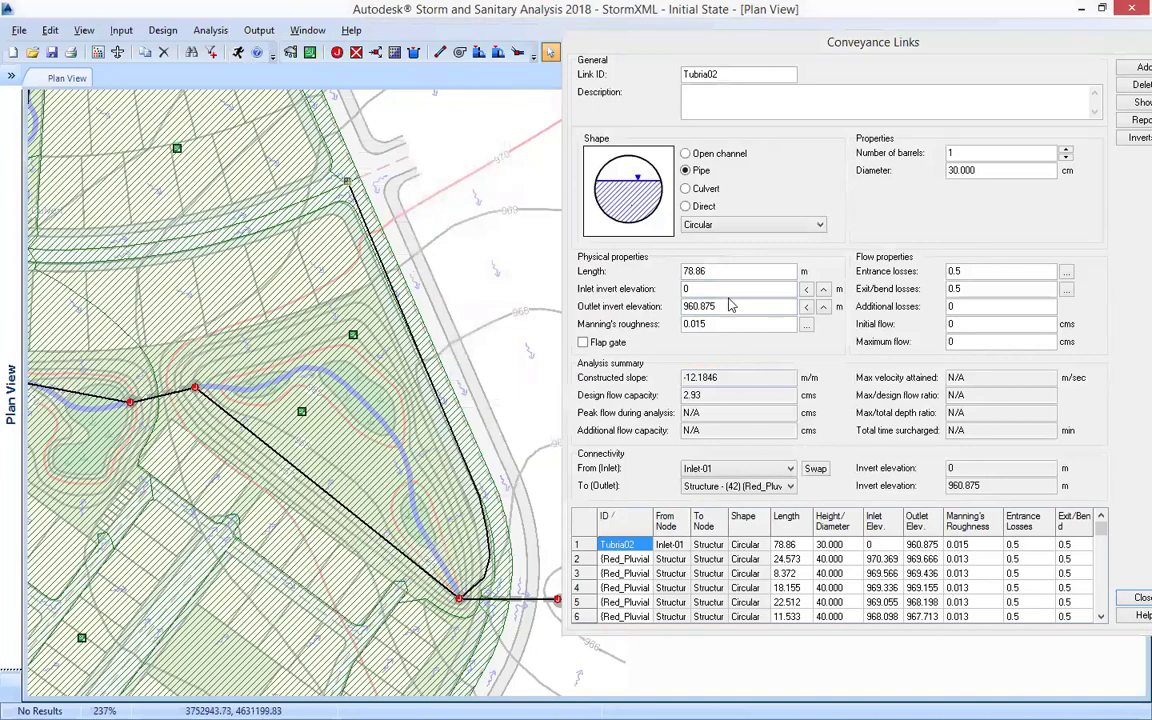
- Set the inlet invert elevation of Tubria02 to 970.5 m and close its properties
left_click(685, 289)
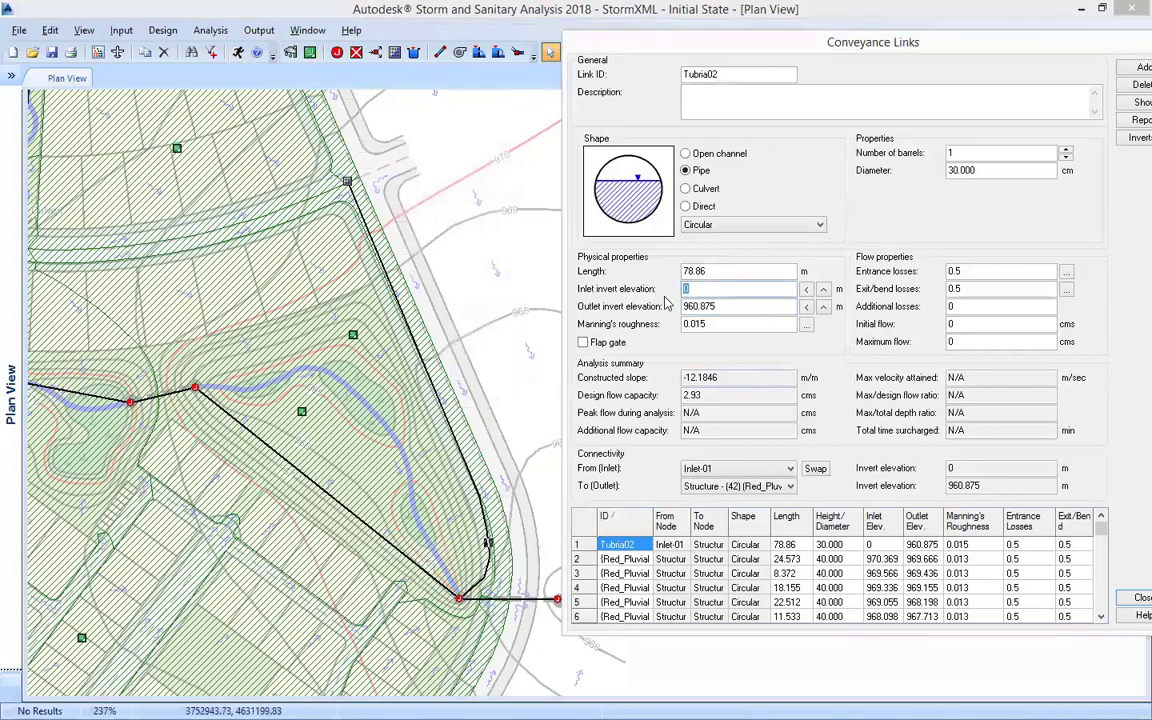
type("970.5")
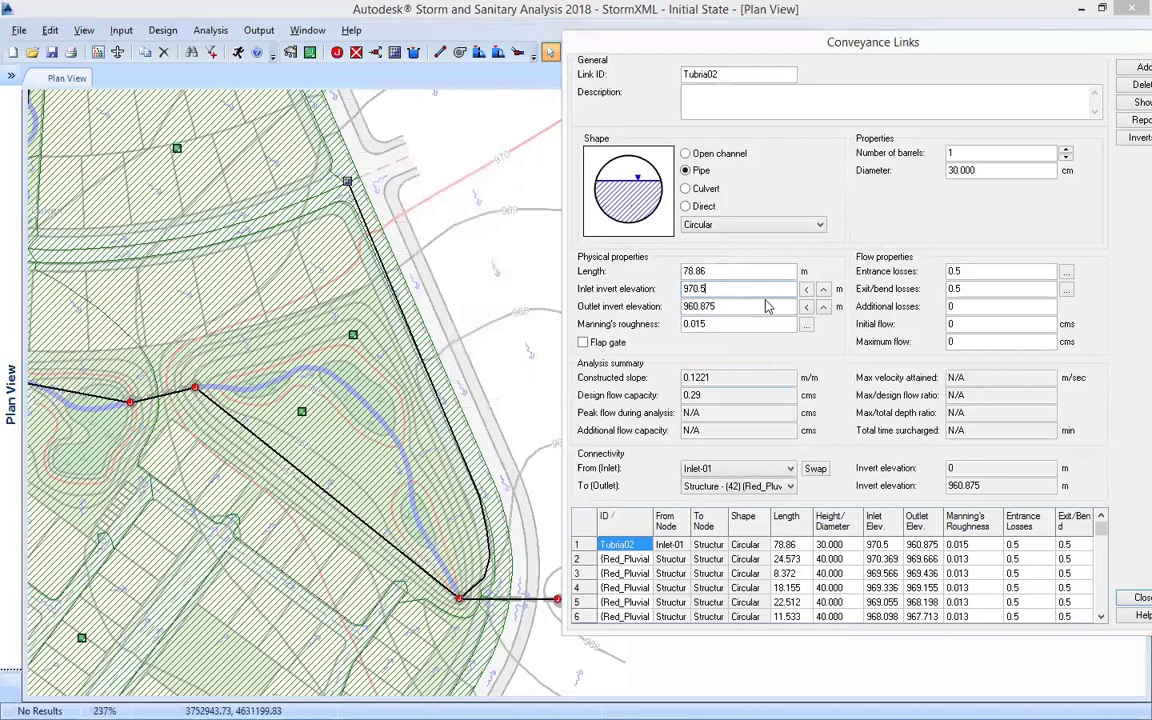
left_click(761, 304)
key("Tab")
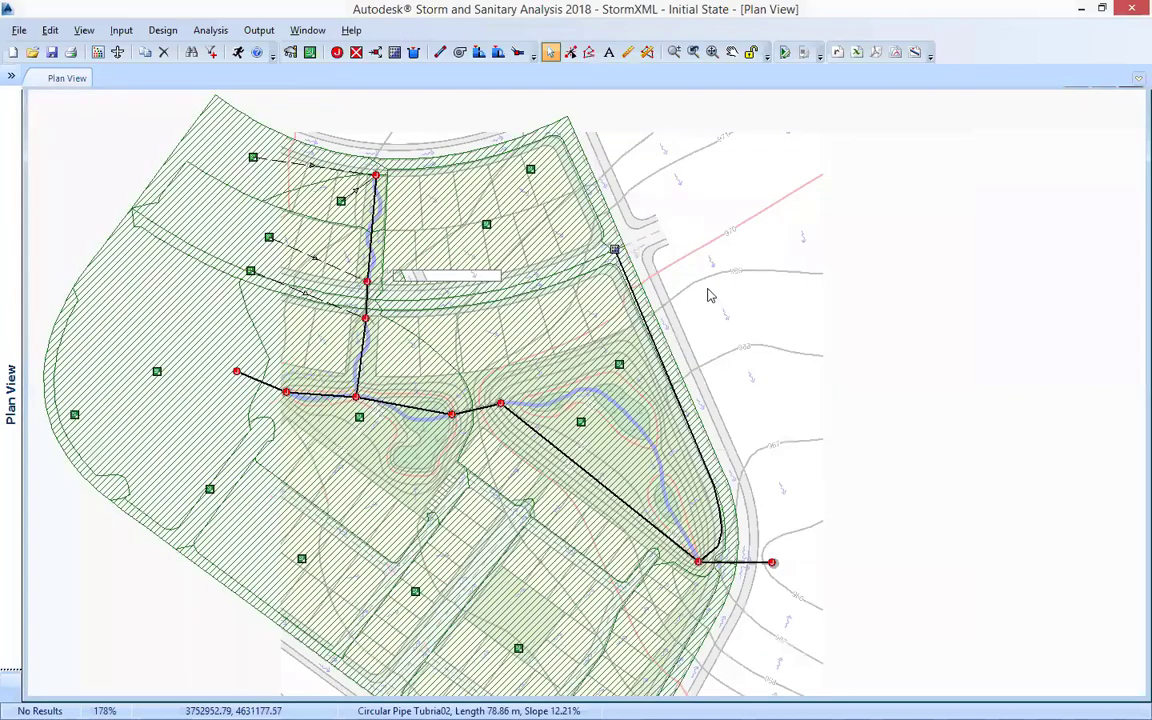
left_click_drag(614, 258, 708, 294)
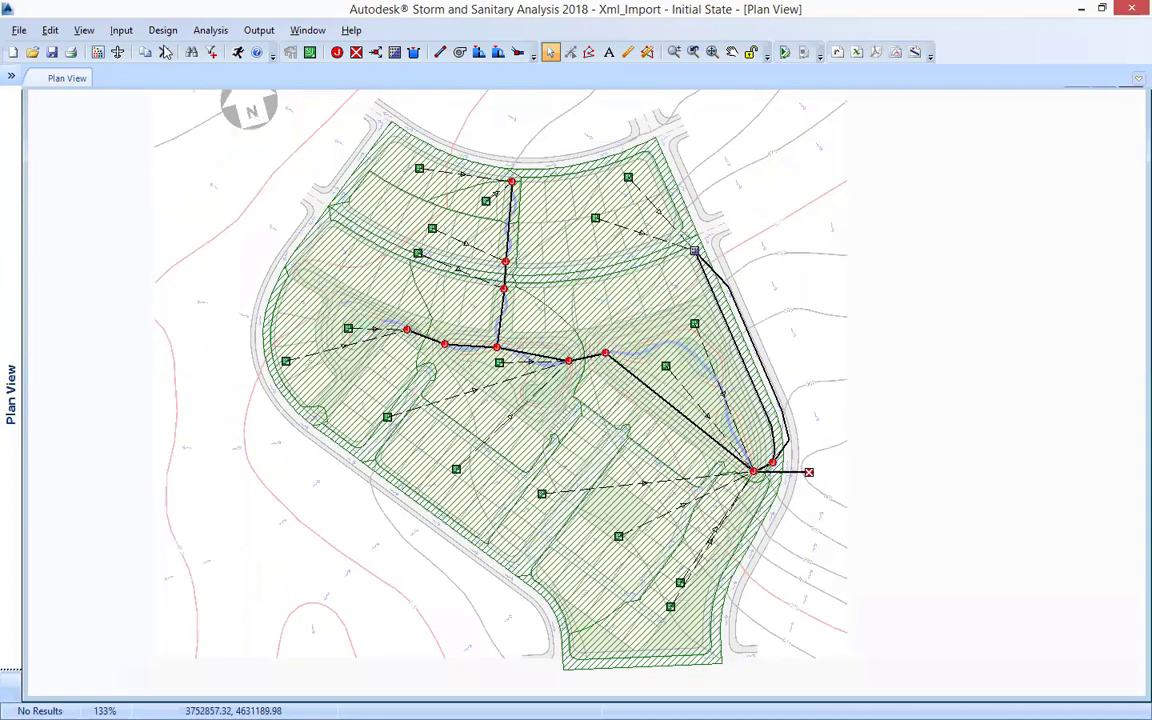
- Review the project options for units, hydrology method and link routing, and accept them
left_click(119, 33)
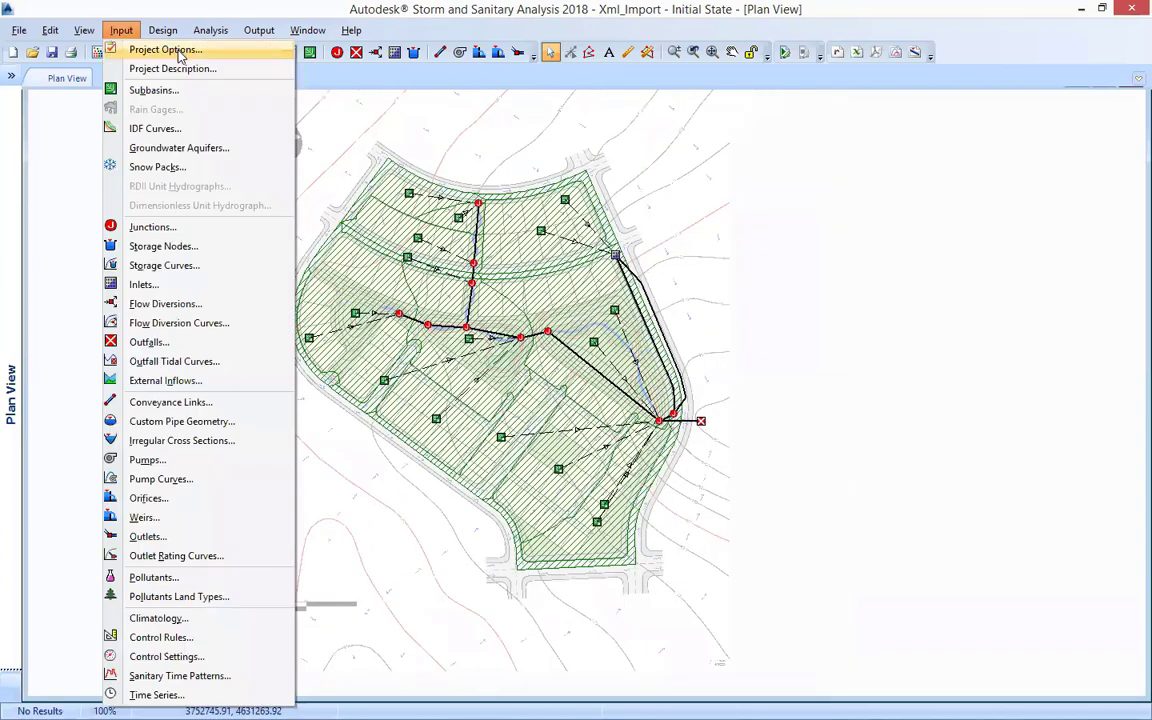
left_click(178, 49)
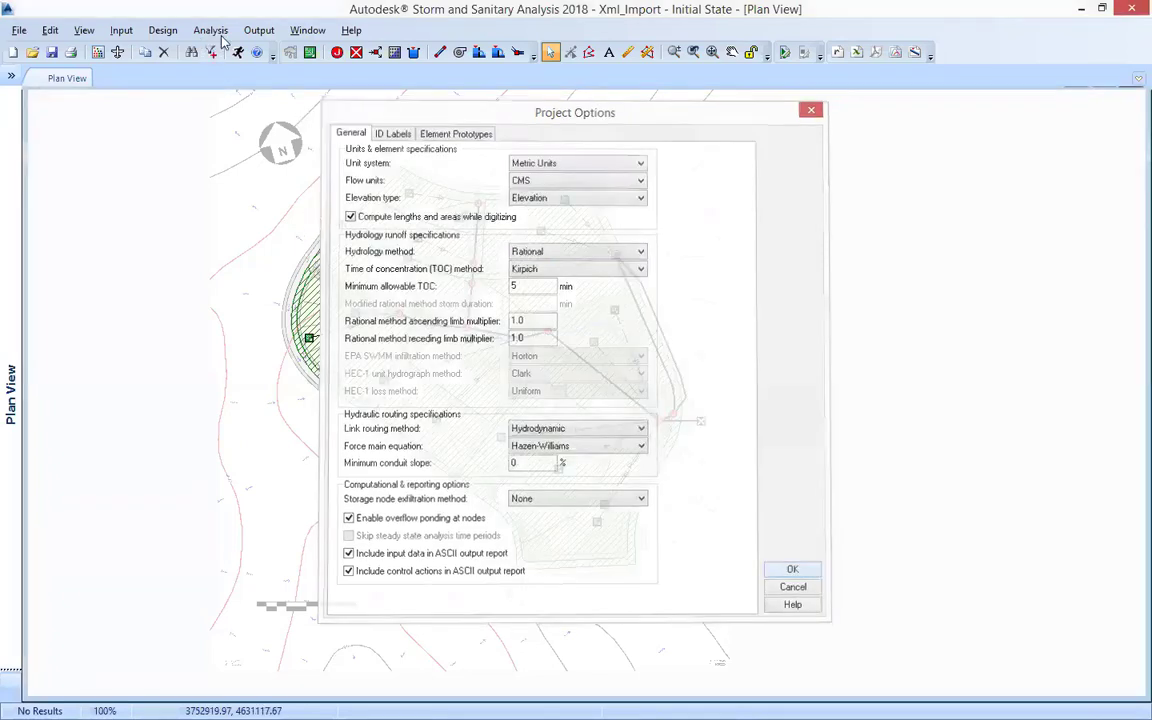
- Set the analysis duration to 1hr and use a 25-year return period for the single storm analysis
left_click(210, 30)
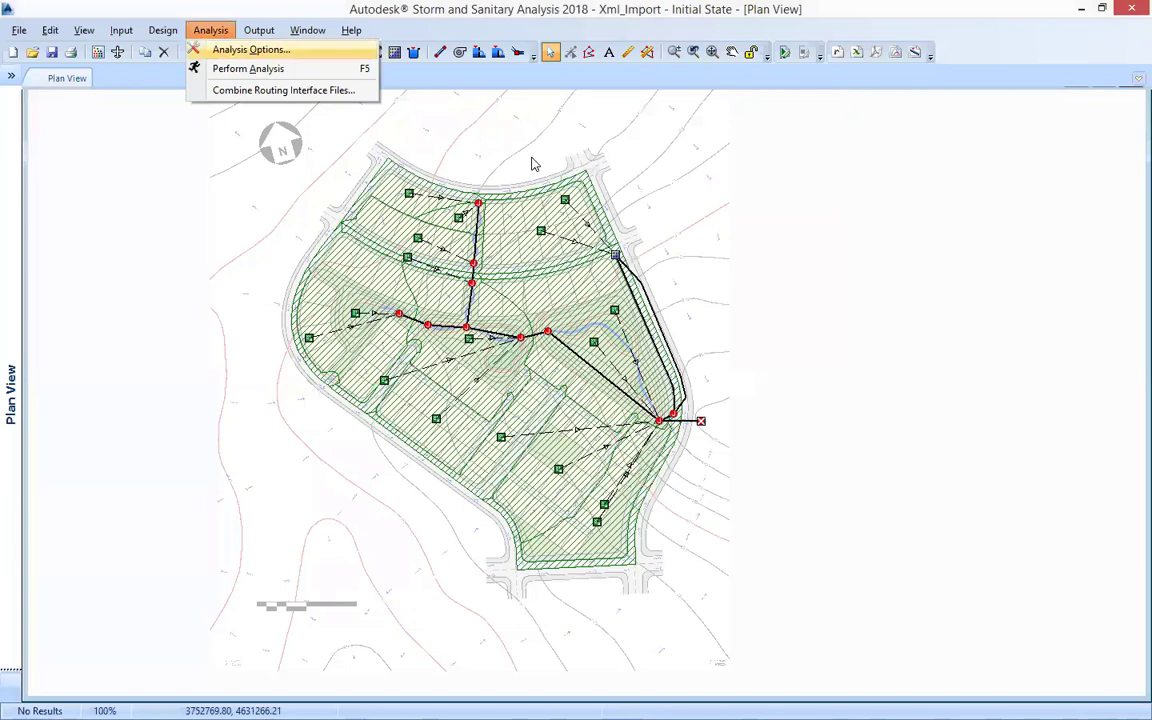
key("Escape")
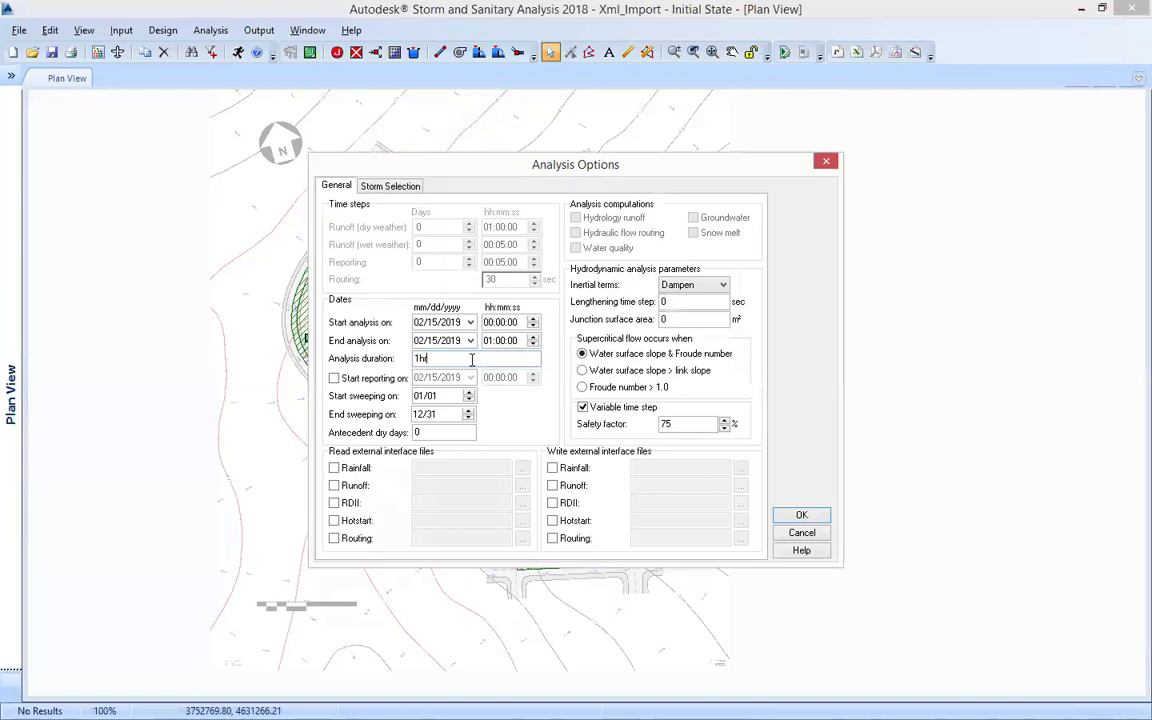
left_click(385, 185)
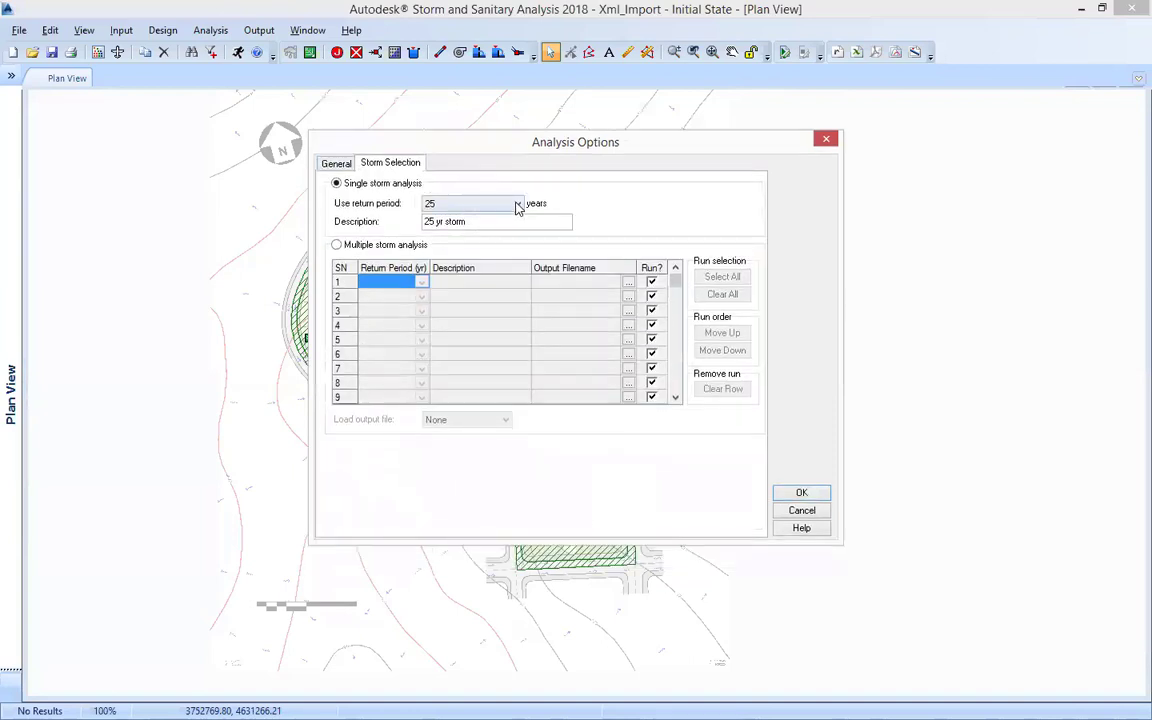
left_click(517, 204)
left_click(443, 268)
left_click(801, 494)
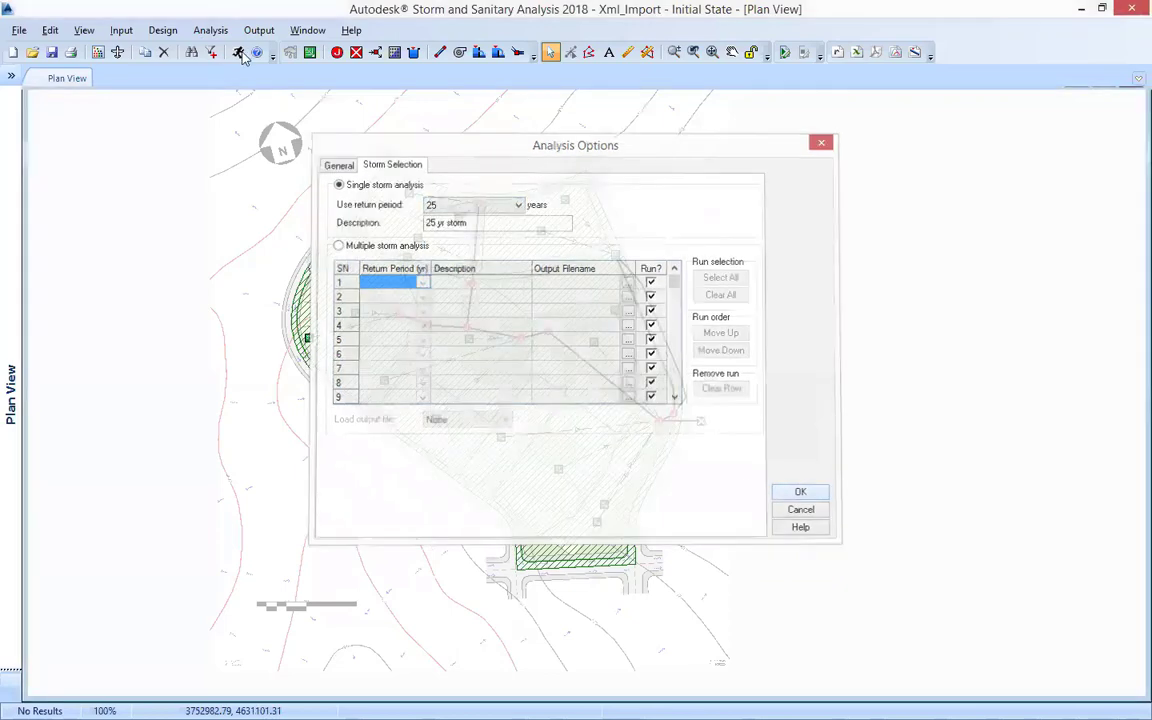
- Run the analysis and dismiss its status report without saving the results to a solution file
left_click(238, 52)
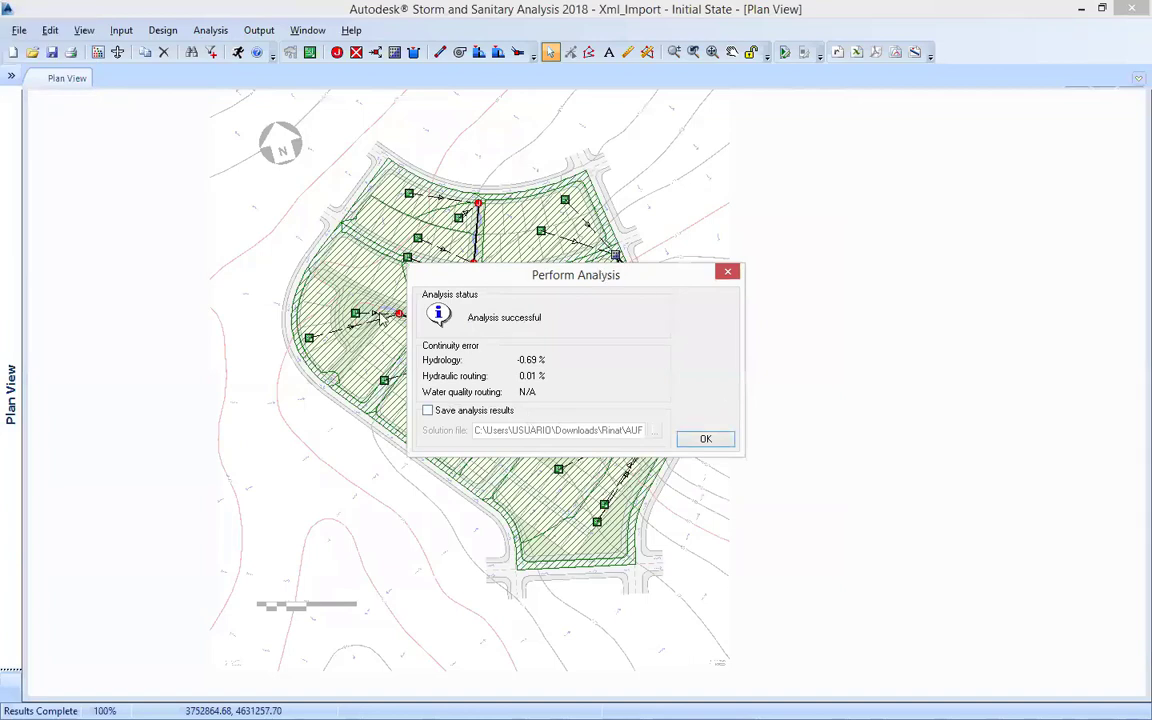
left_click_drag(616, 276, 380, 317)
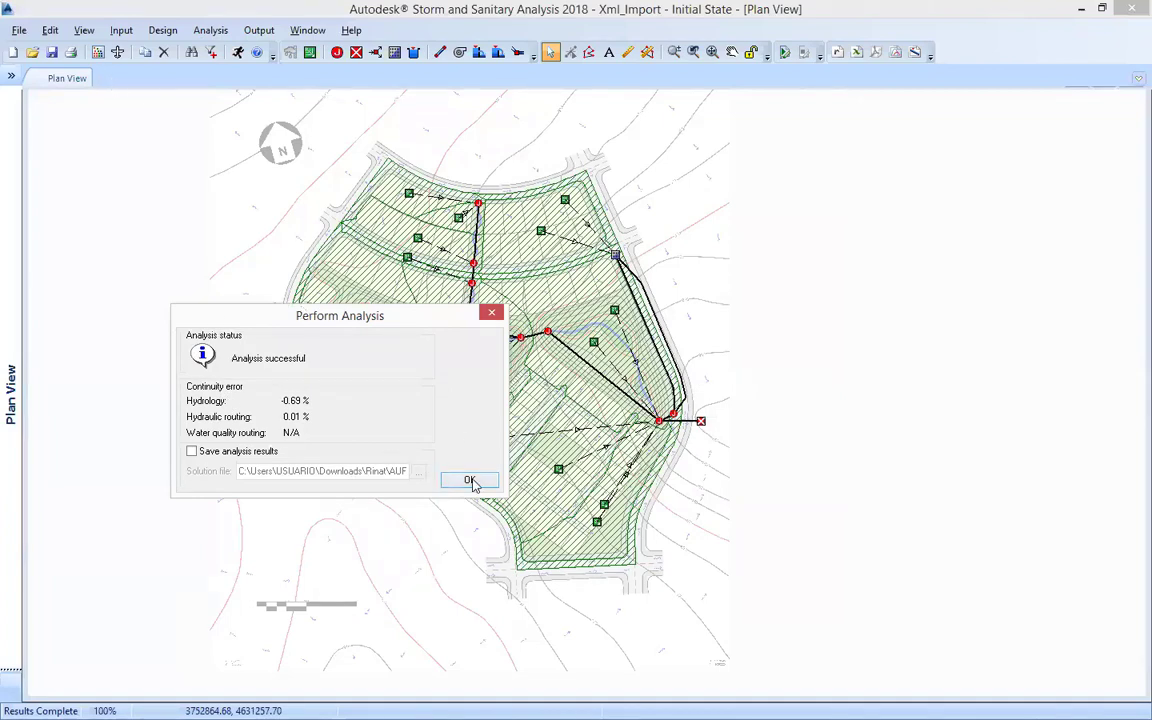
key("Return")
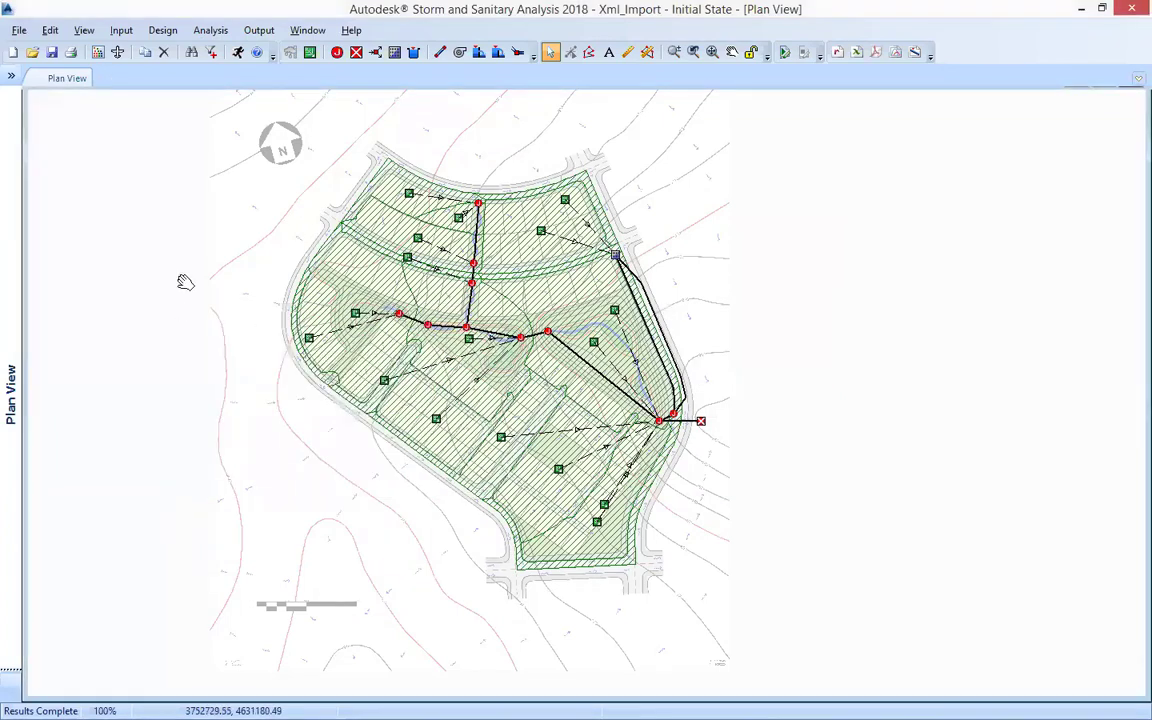
- Inspect the peak flow, max/design flow ratio and max/total depth ratio of the northernmost pipe, Pipe - (26)
left_click_drag(235, 285, 241, 285)
left_click_drag(560, 414, 598, 416)
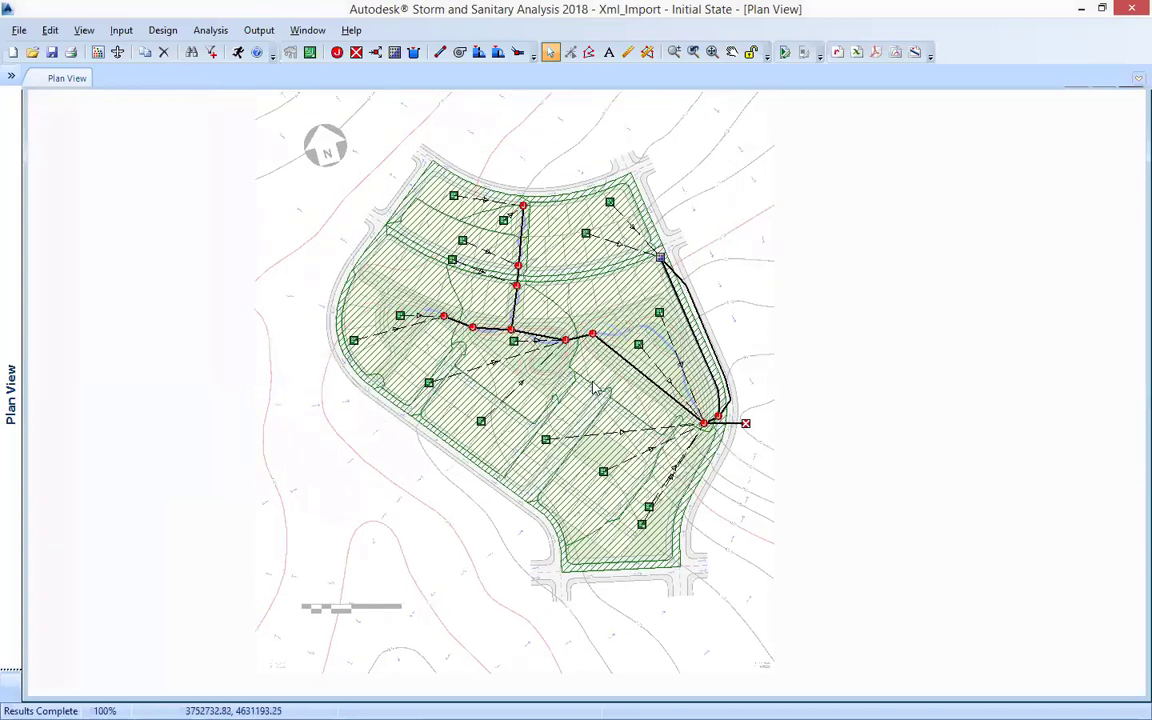
double_click(532, 239)
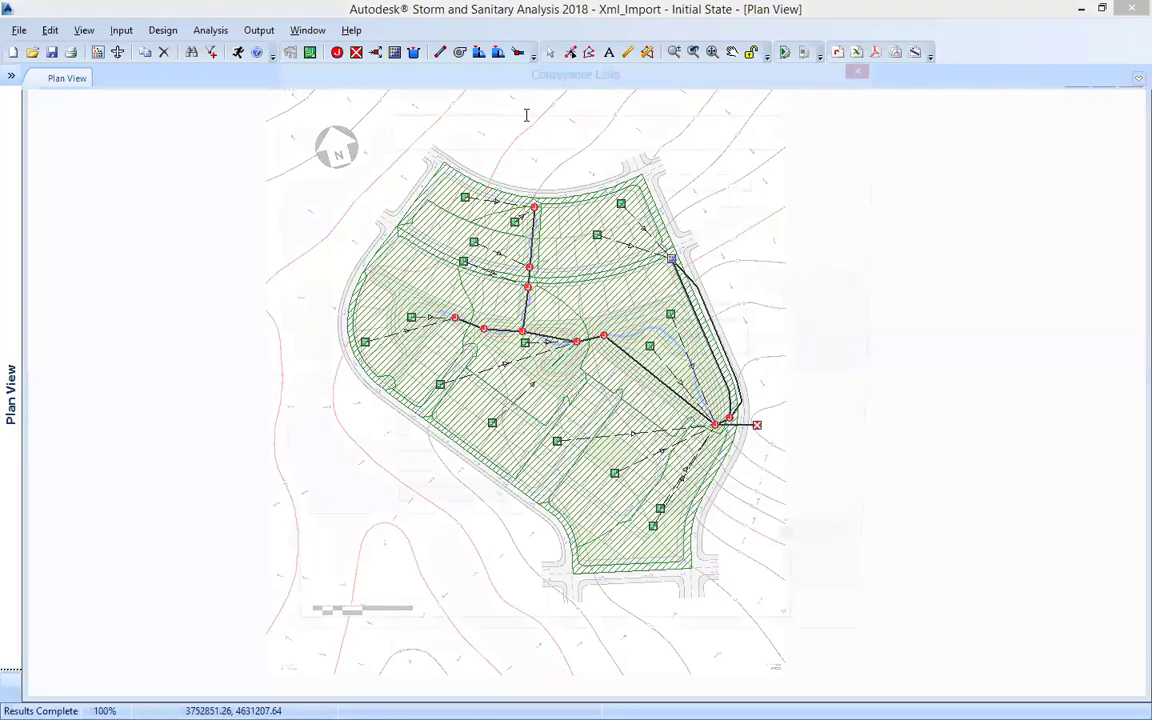
left_click_drag(526, 69, 382, 41)
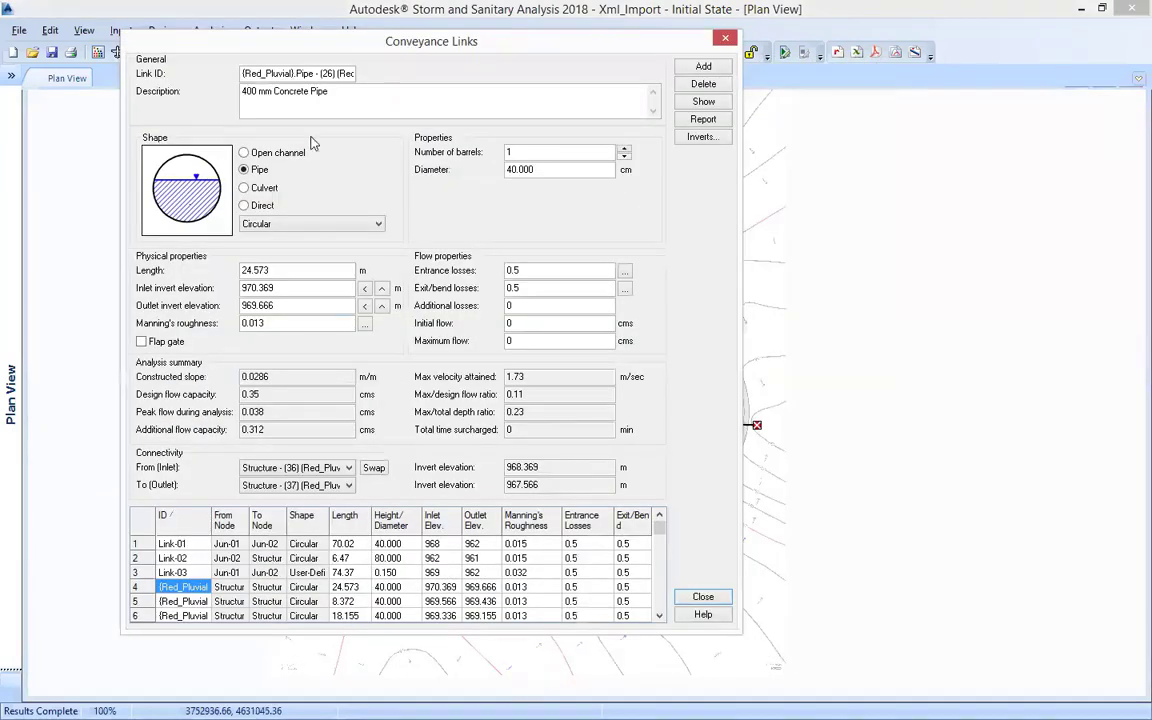
mouse_move(215, 410)
left_mouse_down()
mouse_move(160, 411)
mouse_move(207, 411)
left_mouse_up()
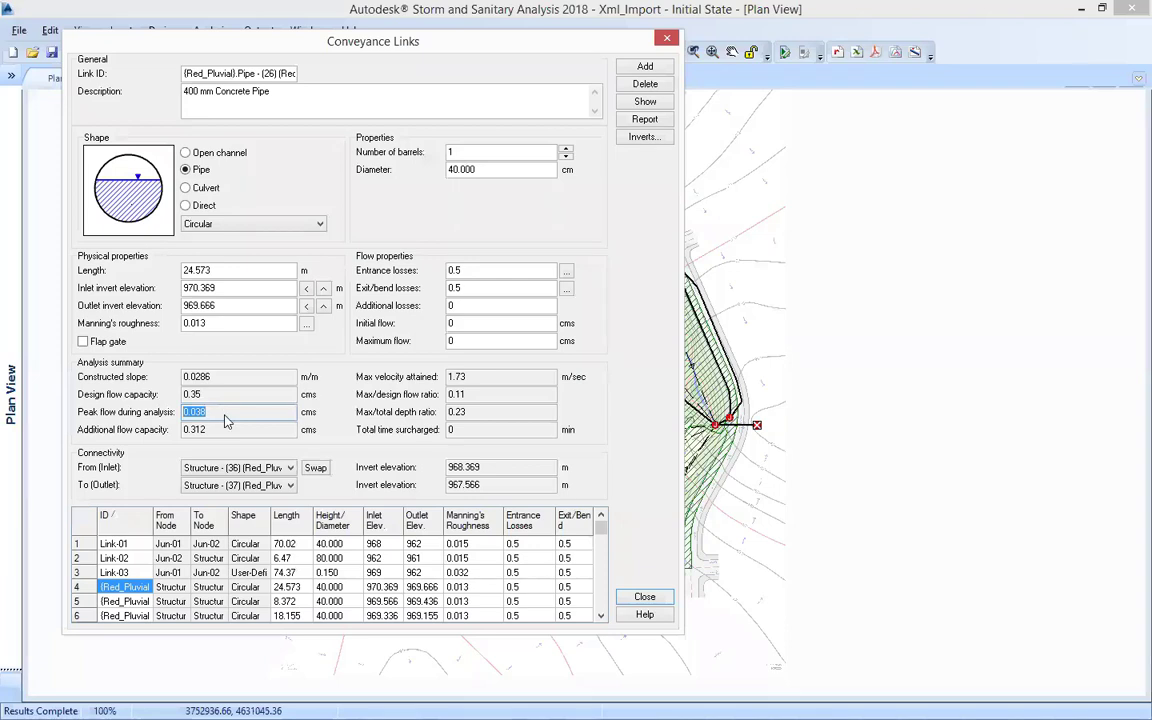
double_click(482, 398)
double_click(455, 413)
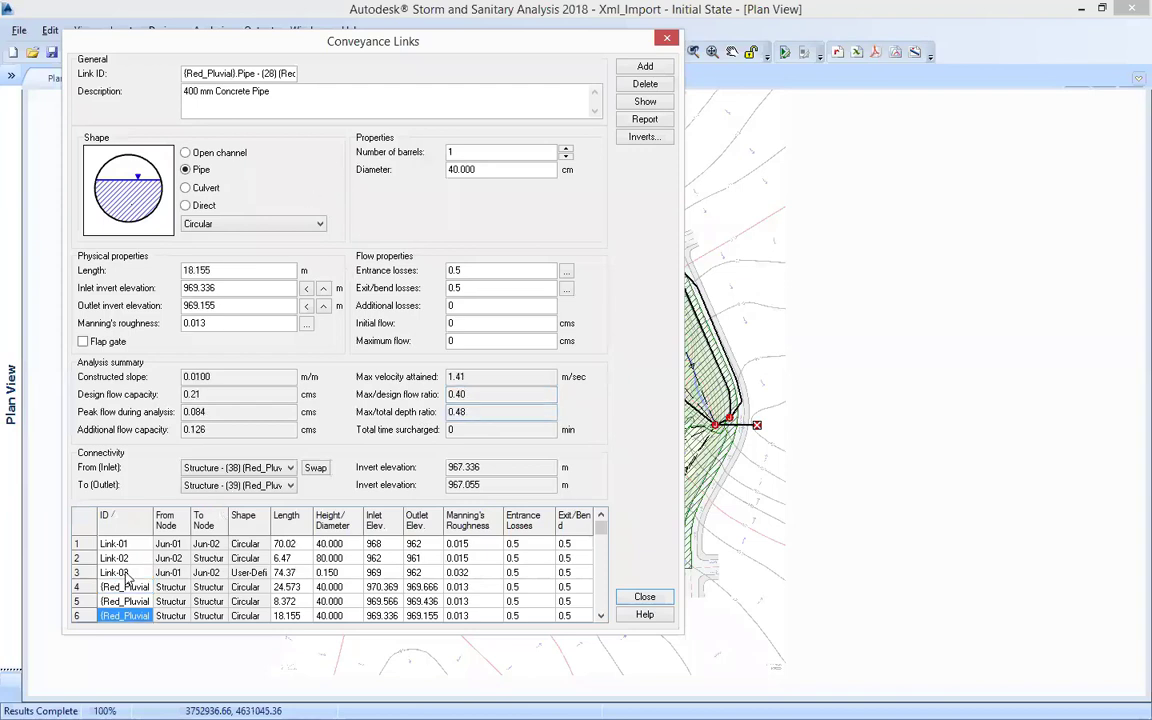
- Check the analysis summaries of Pipe - (28) and Pipe - (27) and close the conveyance link properties
key("Up")
key("Up")
key("Up")
left_click(143, 603)
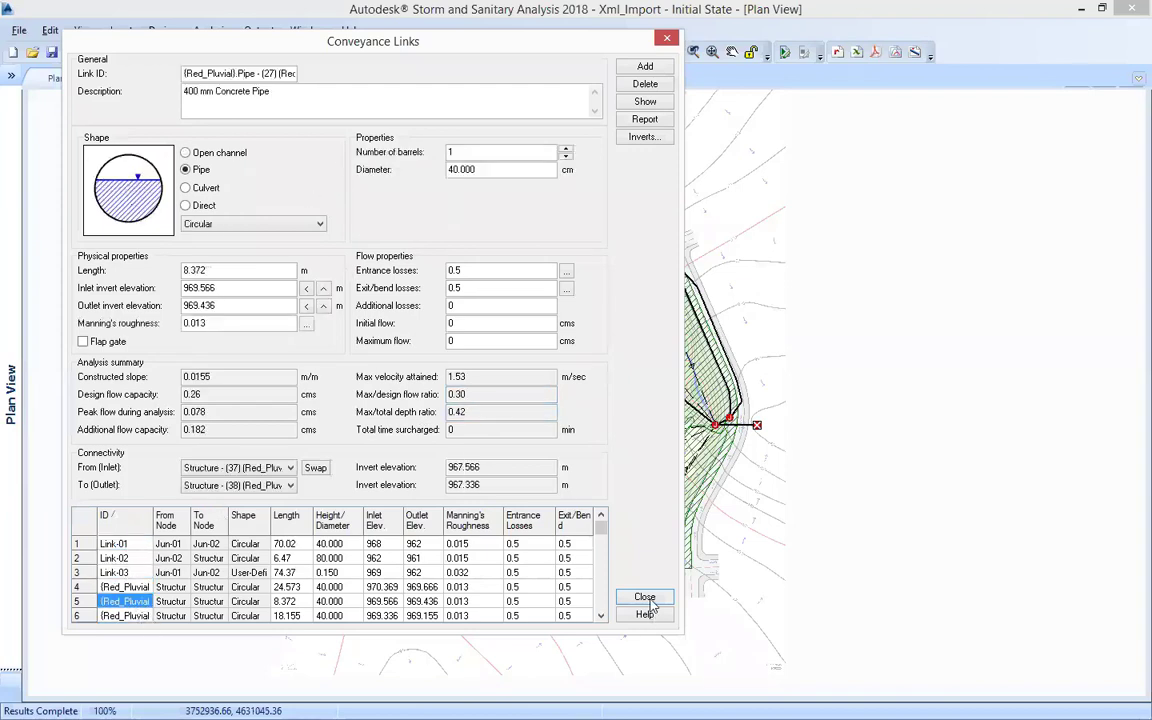
key("Escape")
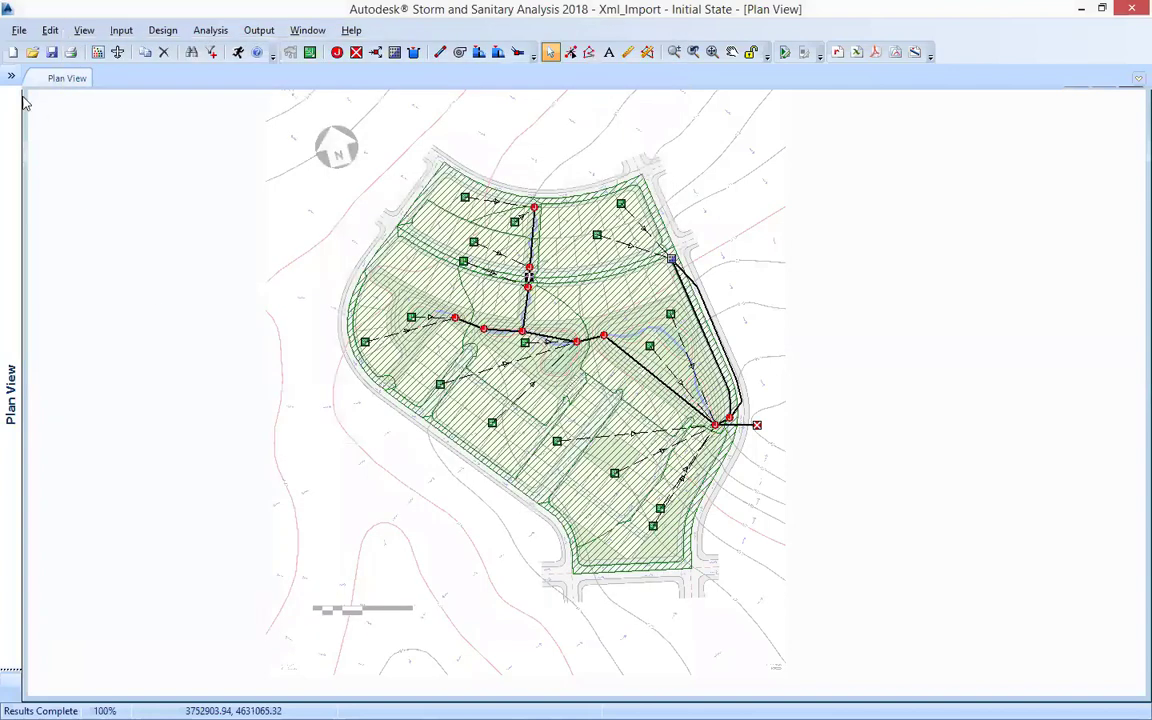
- Remove the Pipe - (27) flow curve from the time series plot and show the subbasin result variables
scroll(357, 588, "up", 1)
left_click_drag(357, 588, 169, 682)
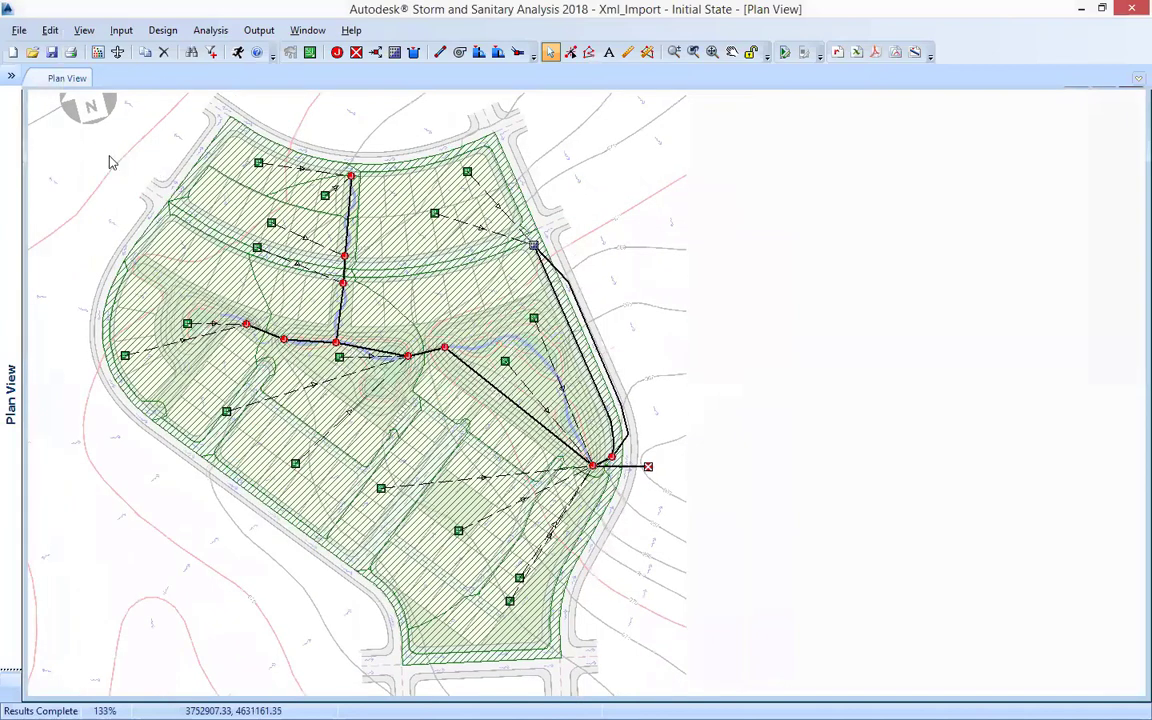
left_click(14, 140)
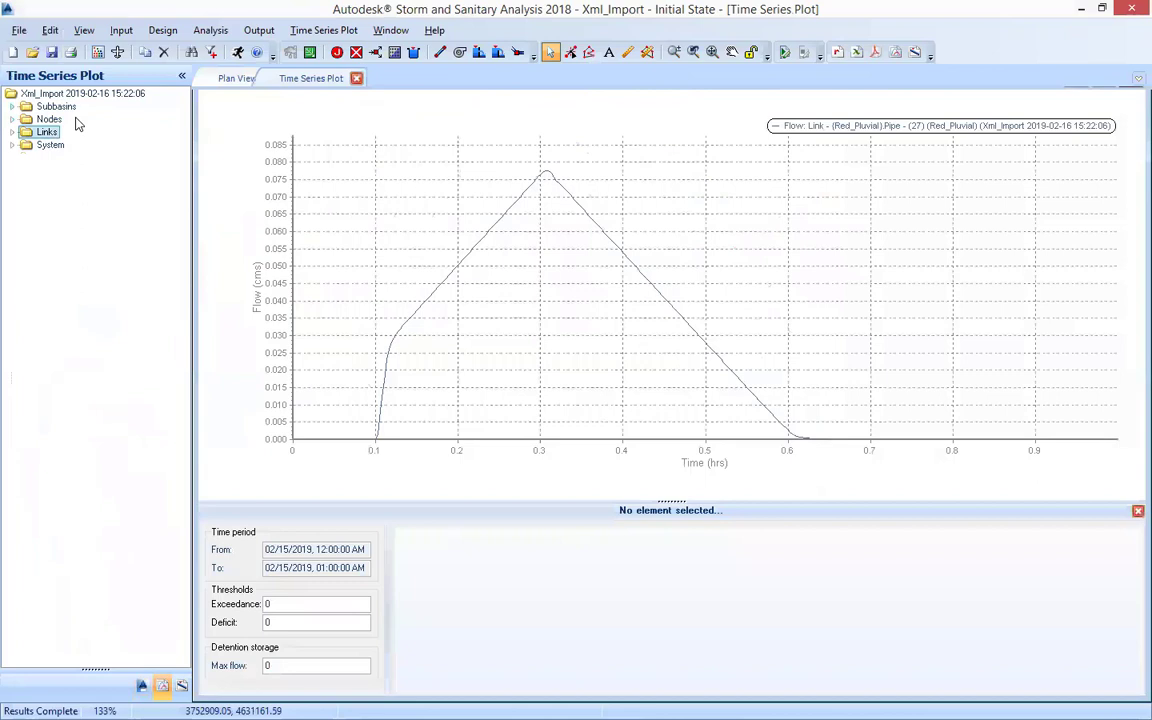
left_click(12, 106)
left_click(14, 208)
left_click(57, 247)
- Plot the runoff time series of all Open Space and Road subbasins together
left_click(64, 133)
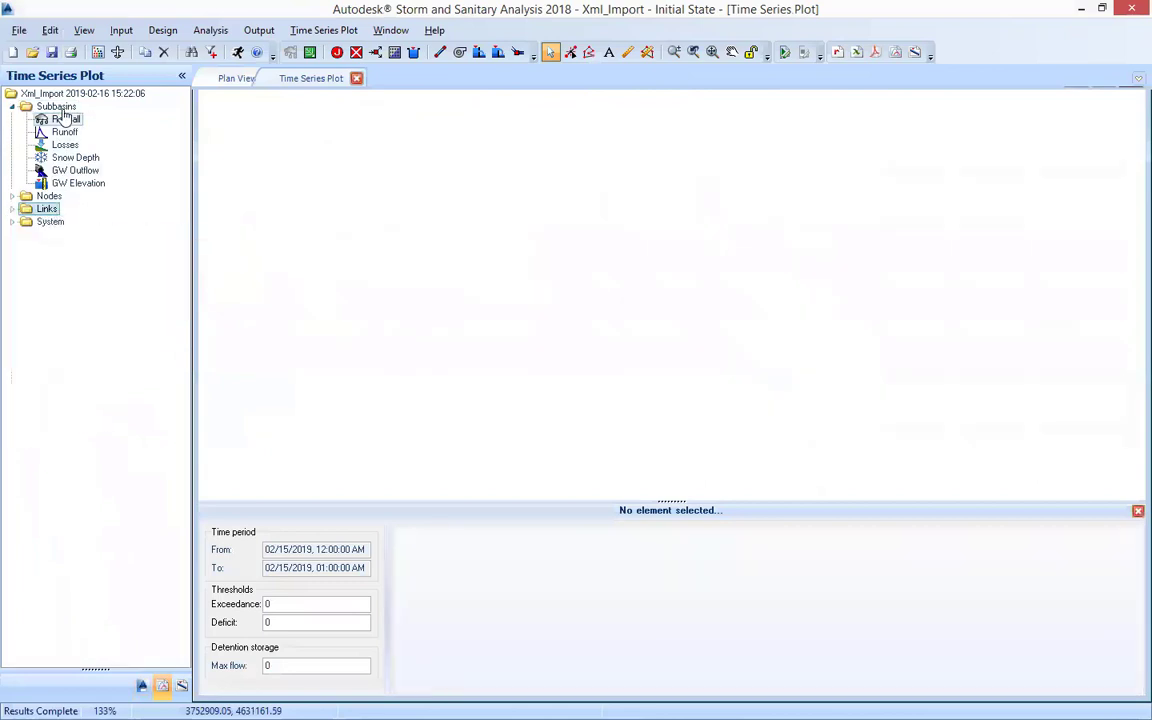
left_click(27, 132)
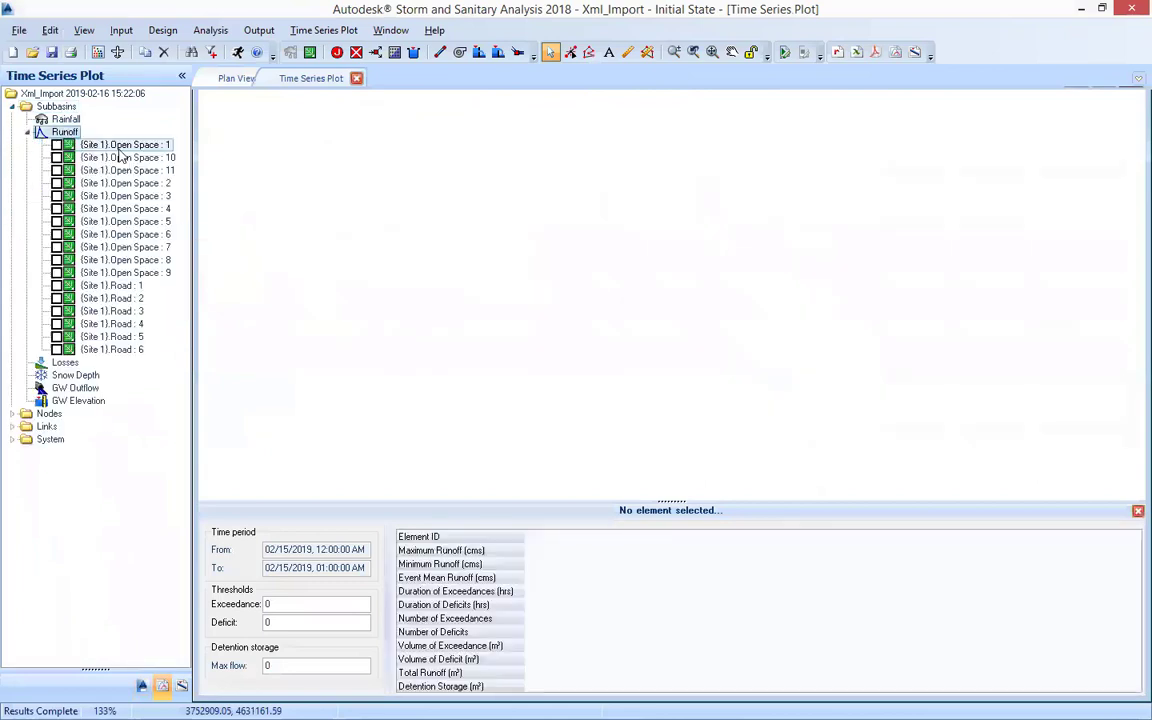
right_click(127, 146)
left_click(137, 227)
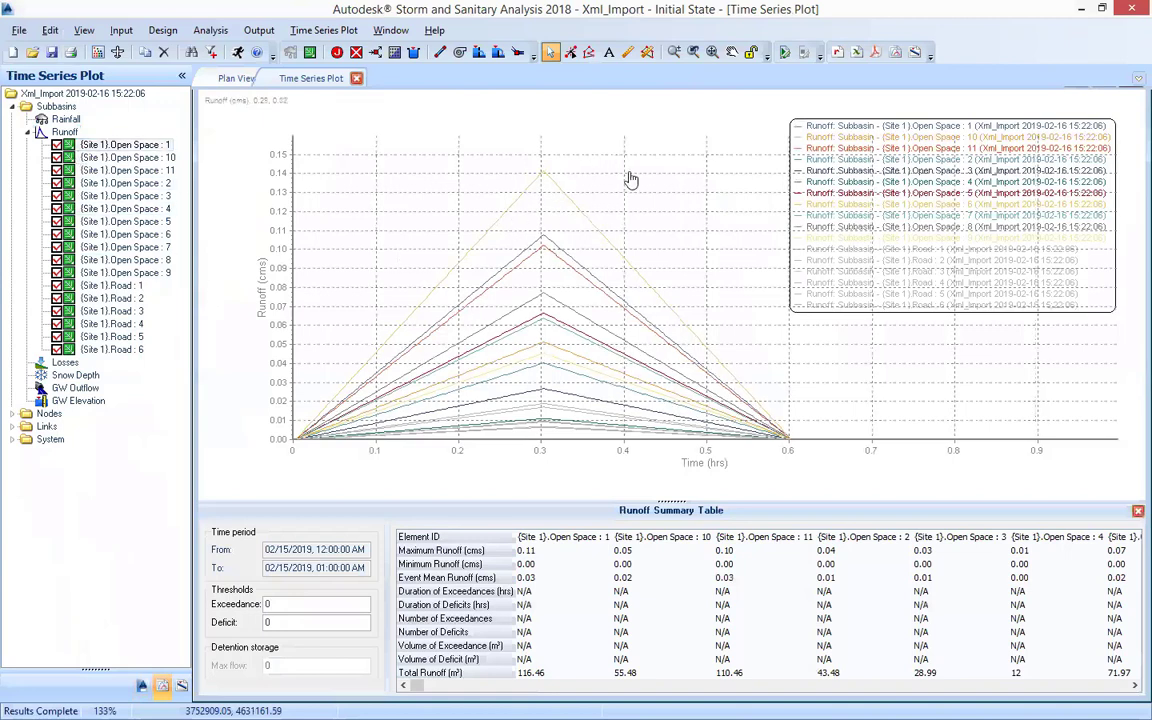
left_click_drag(632, 170, 717, 172)
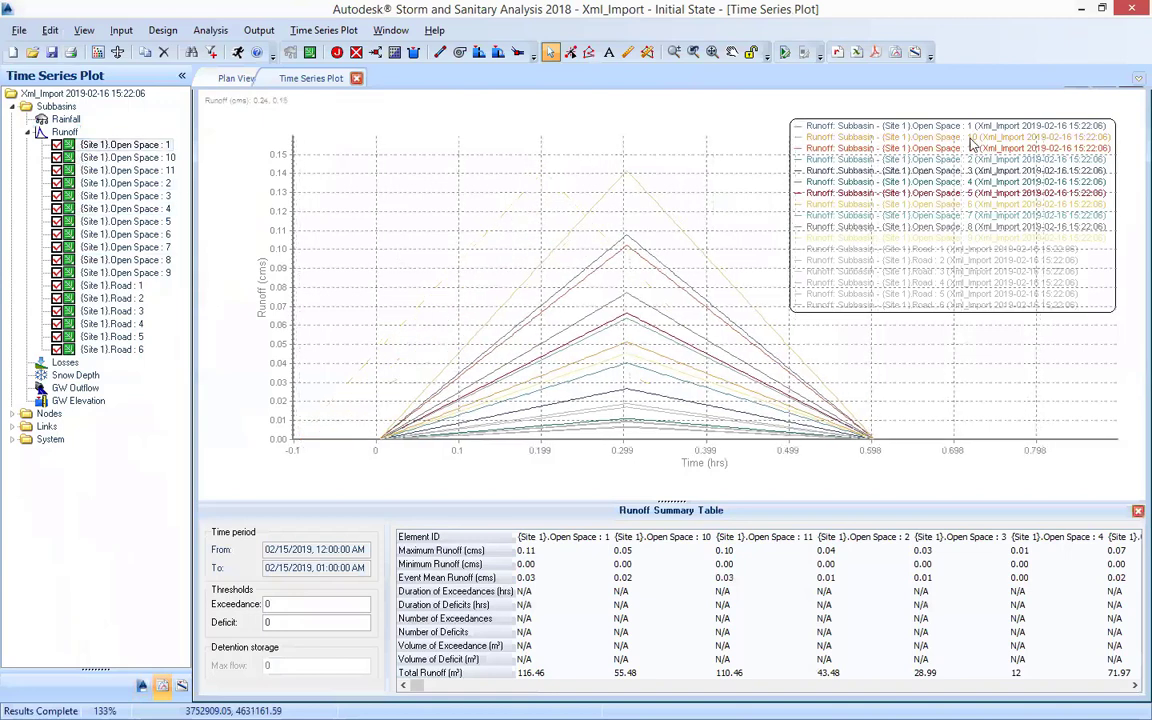
- Add the system-wide outflow and runoff curves to the time series plot
right_click(108, 146)
left_click(27, 133)
left_click(13, 222)
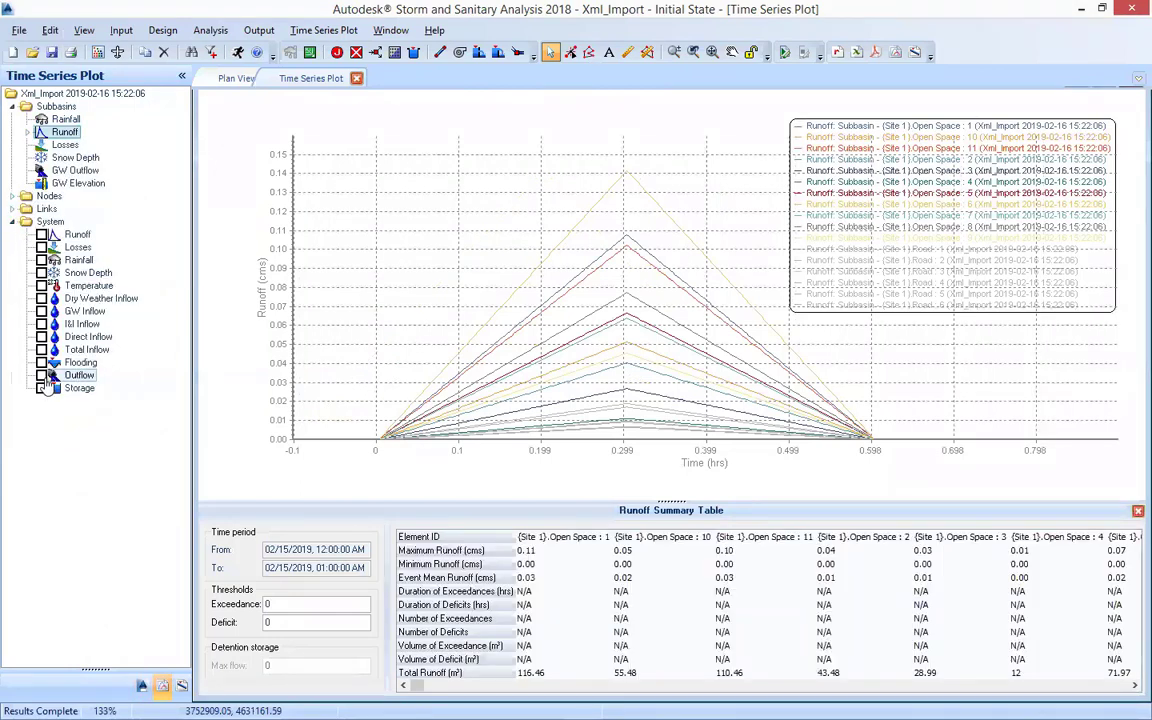
left_click(41, 375)
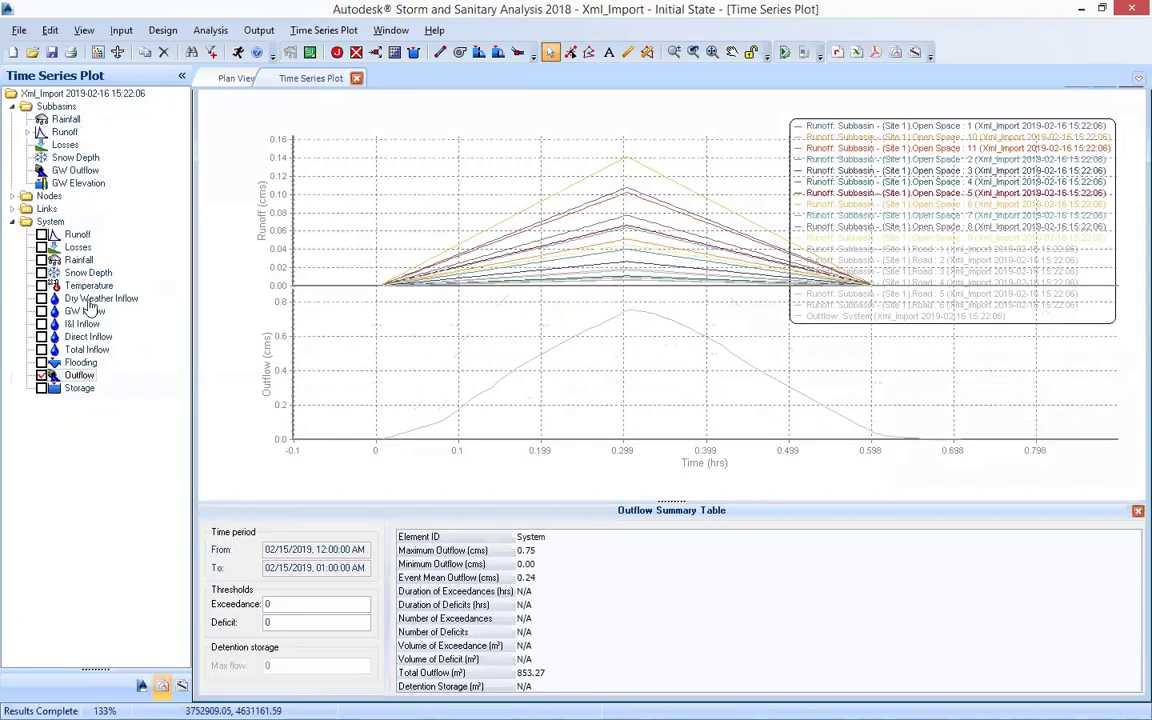
left_click(41, 234)
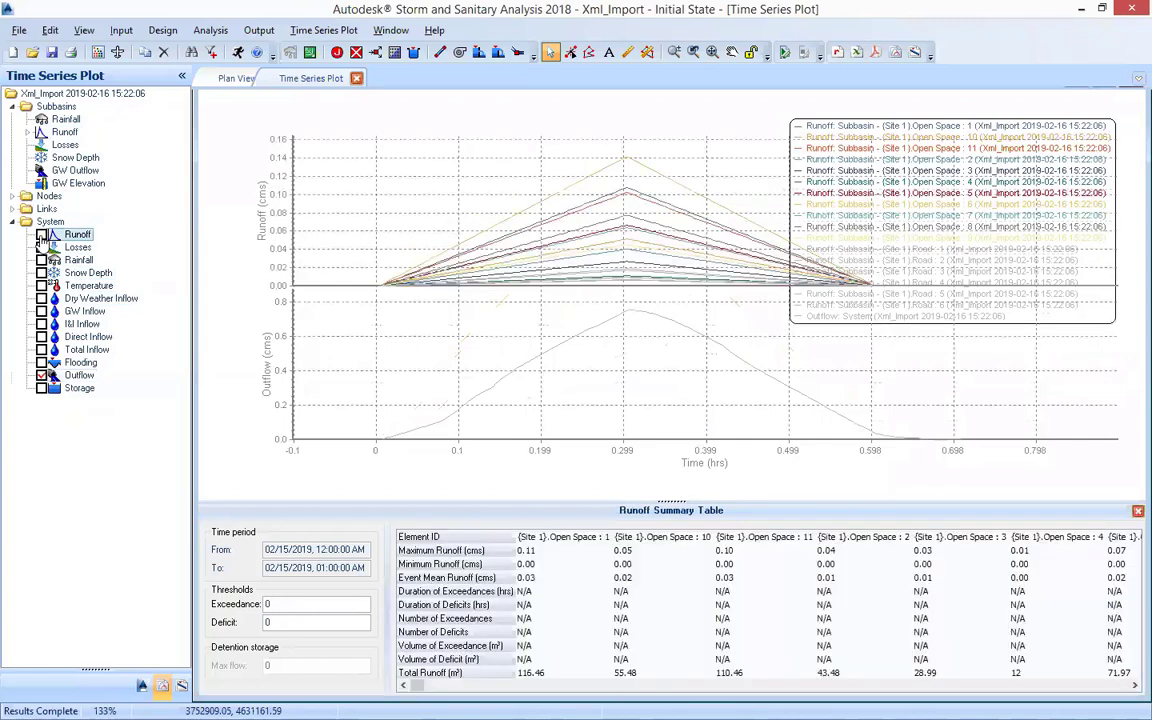
- Add the total inflow curves of all nodes to the time series plot
left_click(13, 208)
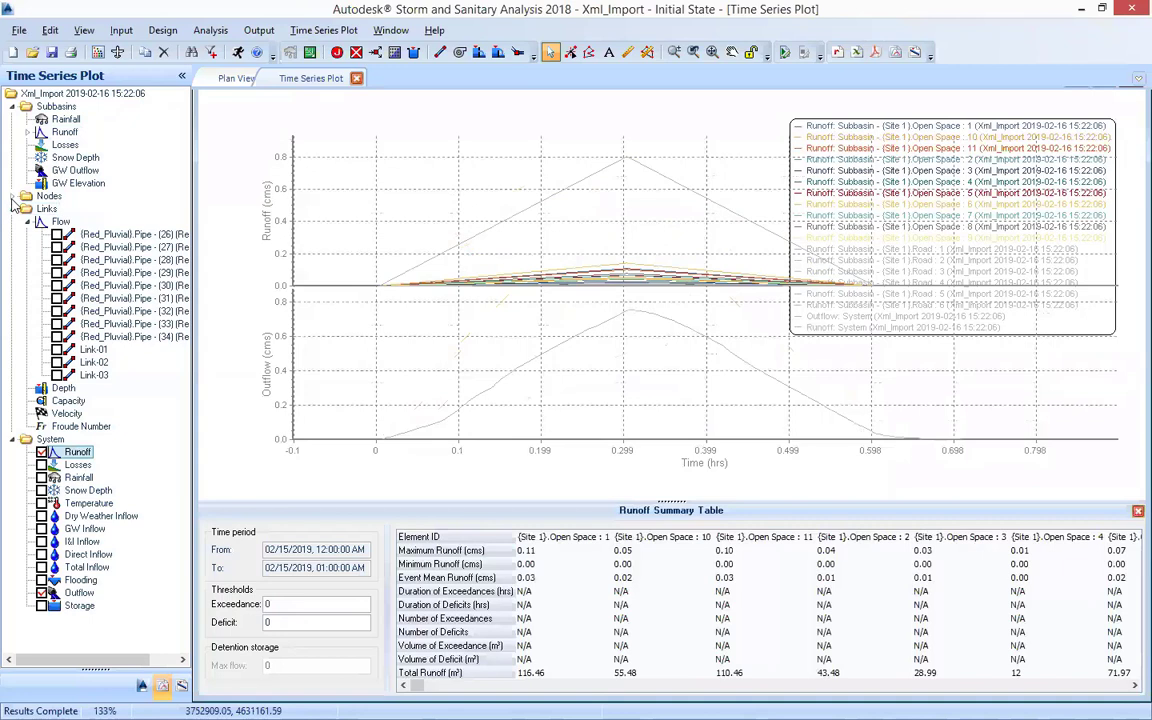
left_click(13, 208)
left_click(13, 196)
double_click(62, 209)
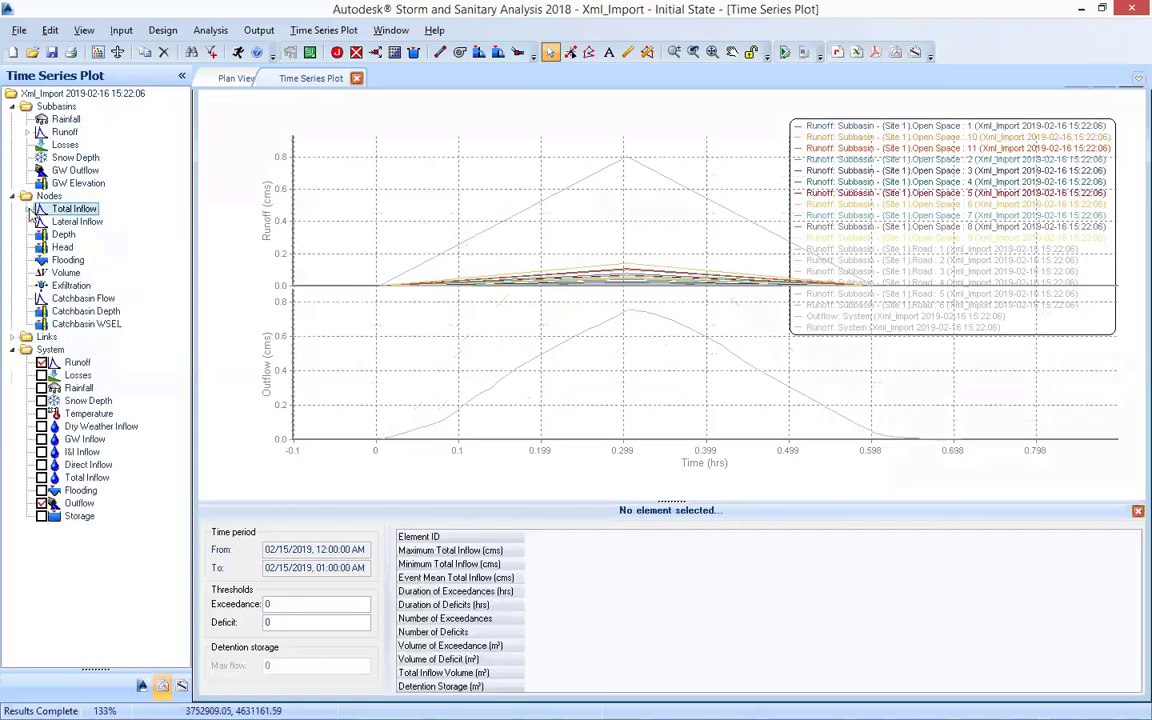
right_click(104, 218)
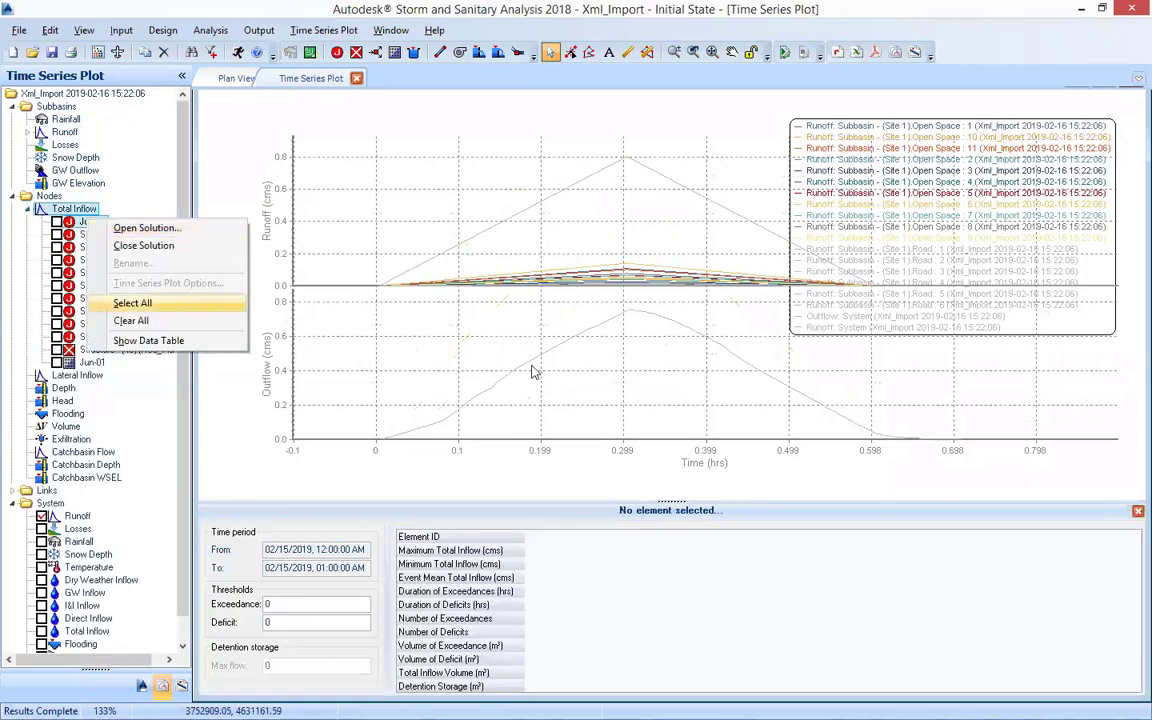
left_click(135, 301)
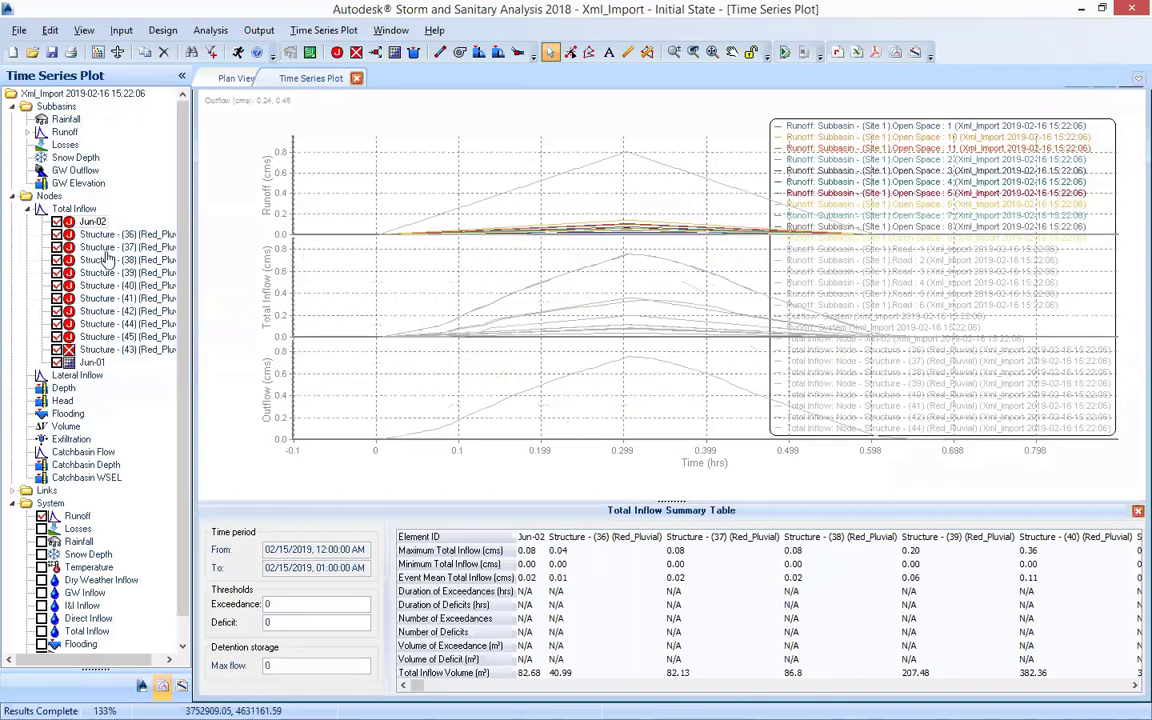
- Clear all subbasin runoff curves from the time series plot
left_click(29, 131)
right_click(145, 143)
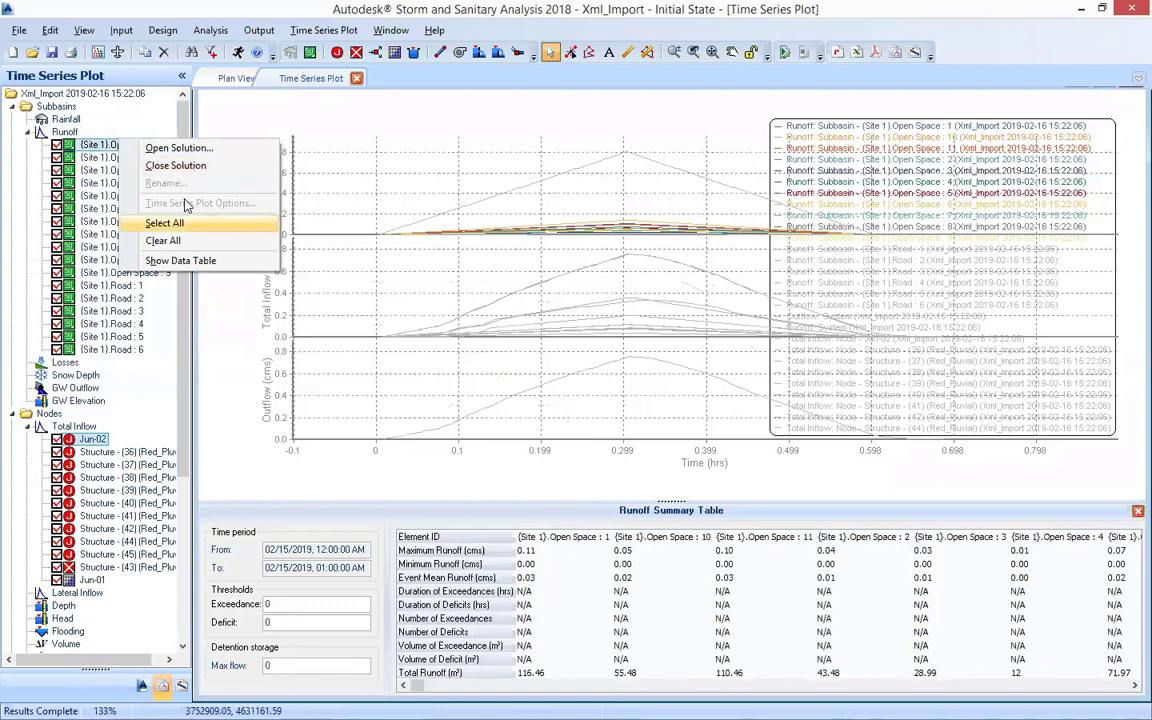
left_click(165, 240)
left_click(29, 132)
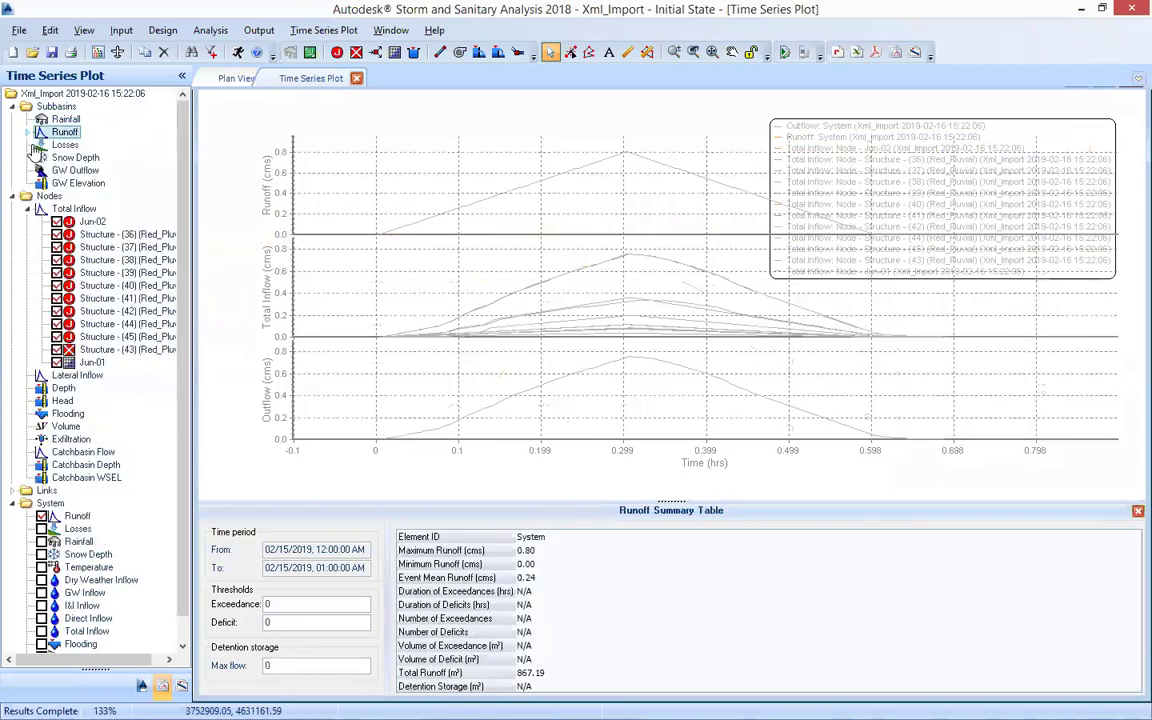
- Clear the total inflow curves of all nodes from the time series plot
right_click(88, 206)
left_click(72, 208)
right_click(90, 208)
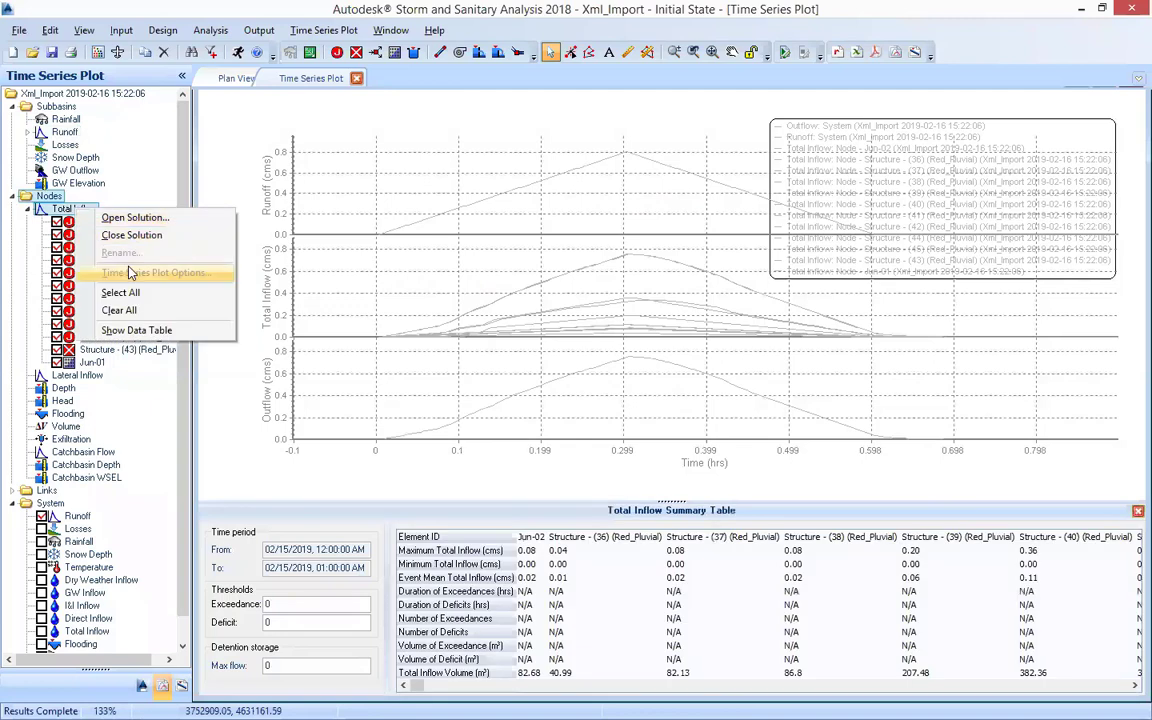
left_click(120, 311)
left_click(27, 208)
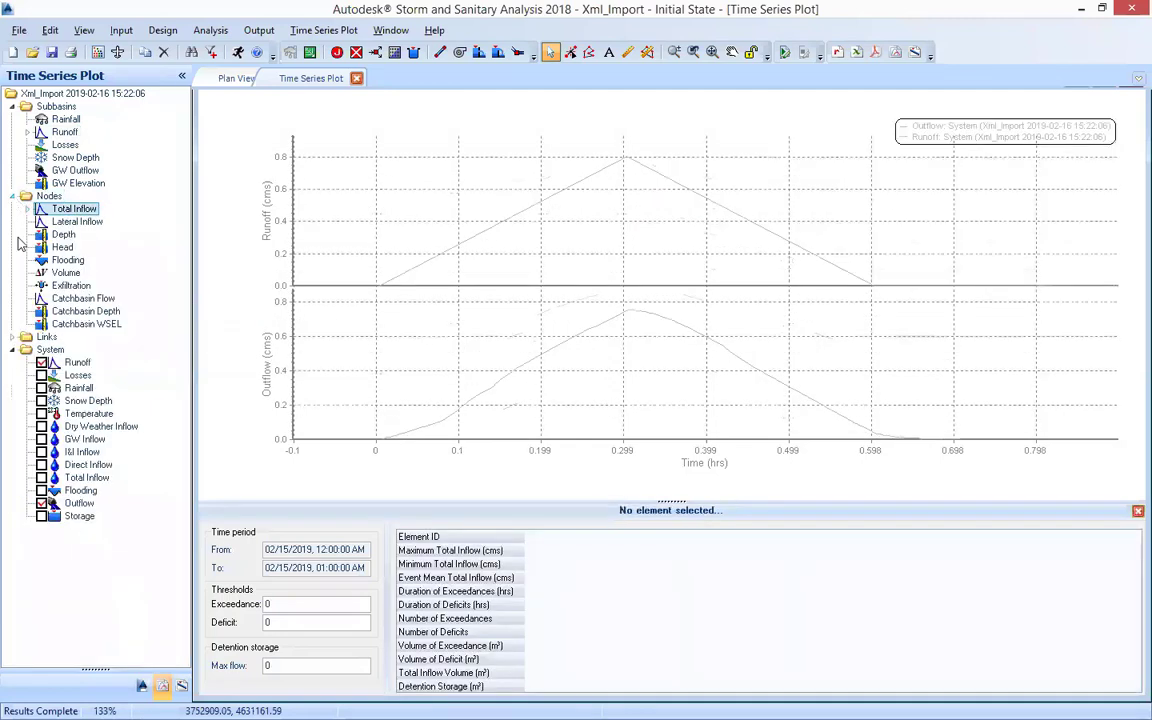
- Check the pipe layout in the plan view and add the flow curve of Pipe - (29) to the time series plot
left_click(13, 349)
left_click(13, 336)
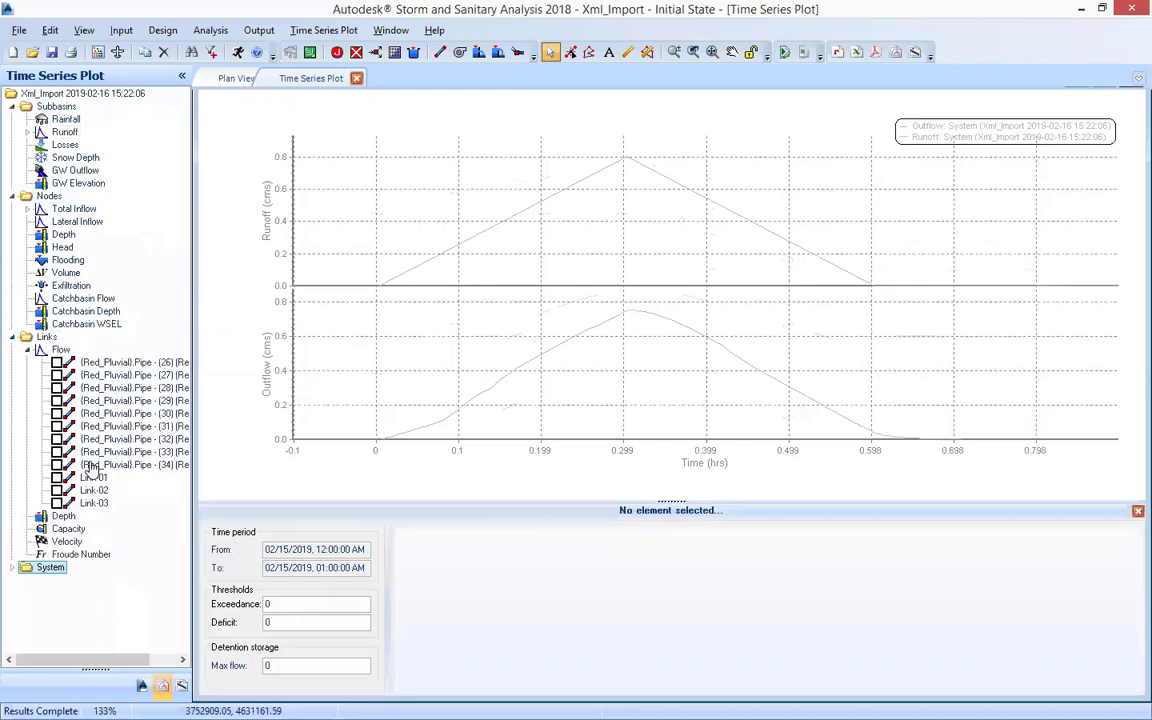
left_click_drag(90, 660, 145, 571)
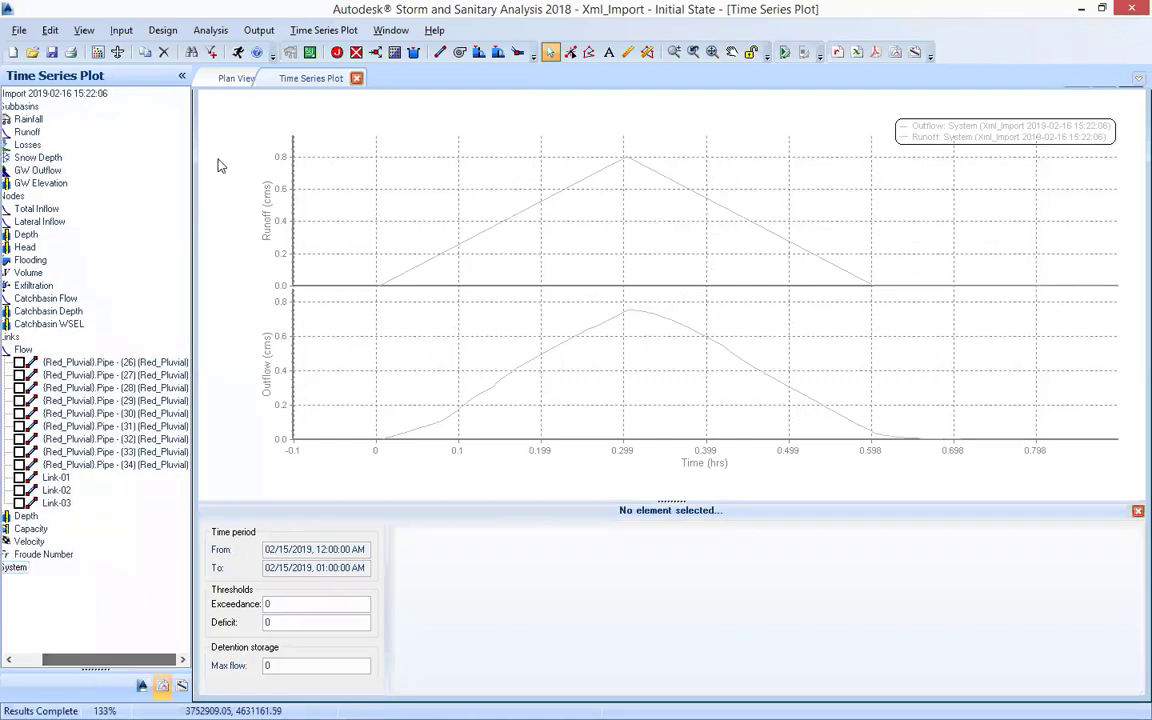
left_click(141, 686)
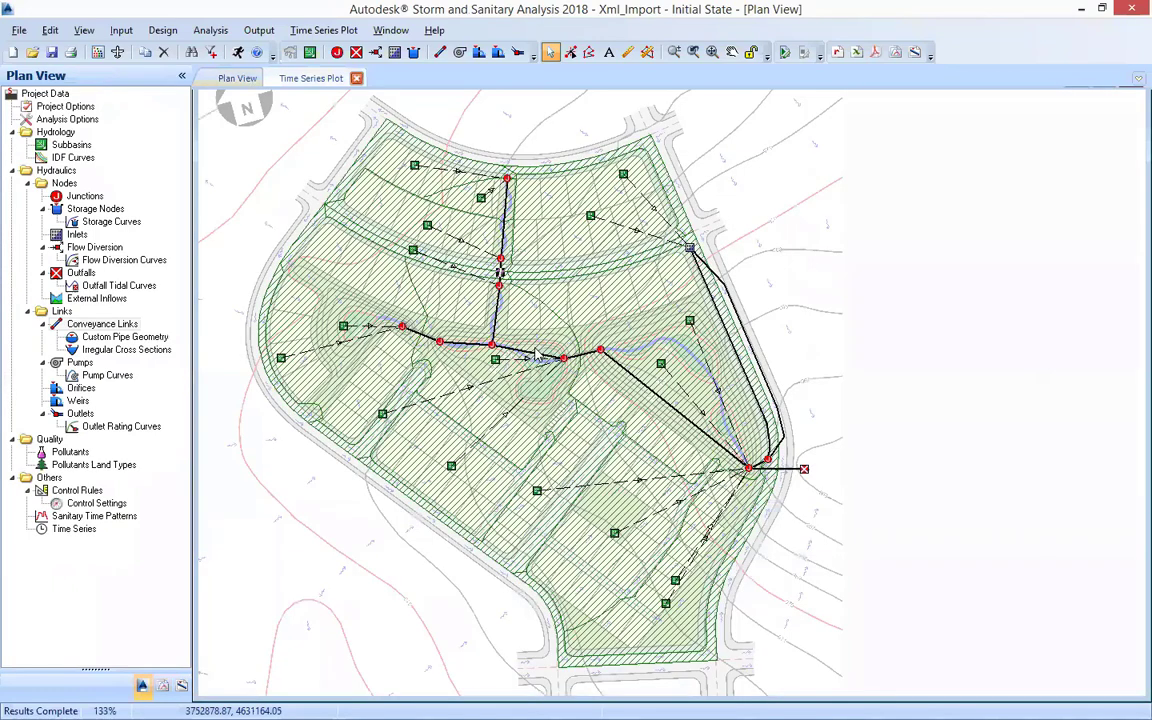
scroll(542, 354, "up", 3)
key("ctrl+Tab")
left_click_drag(110, 660, 31, 596)
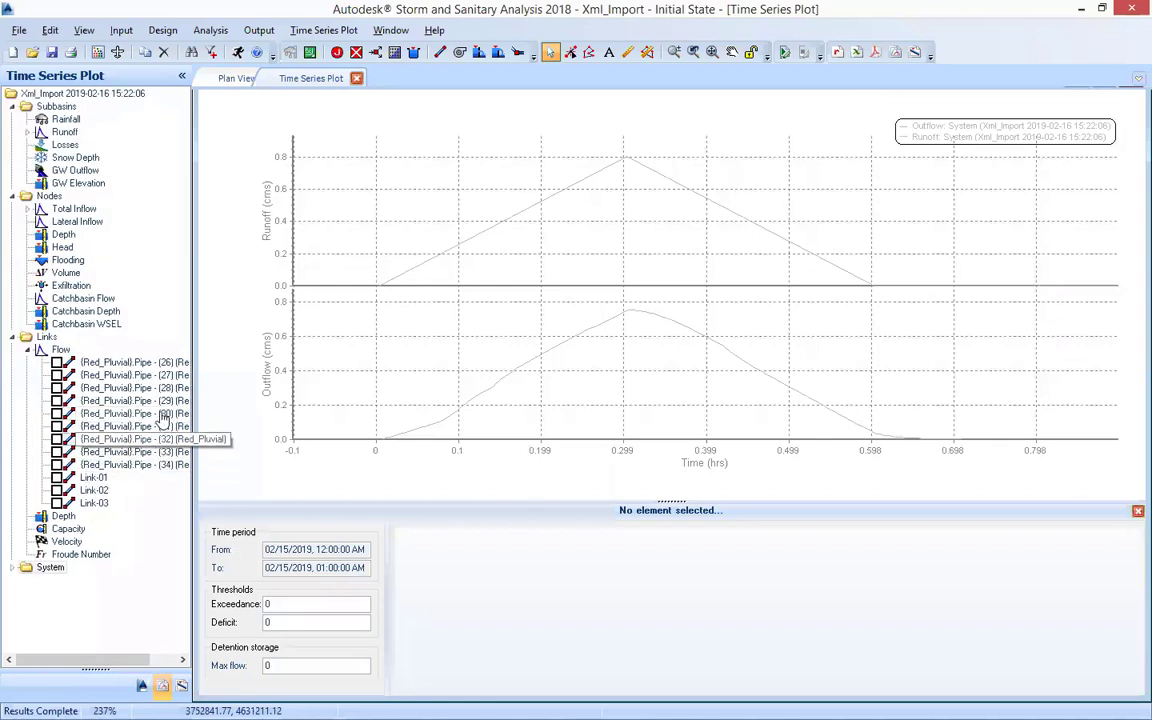
left_click(99, 402)
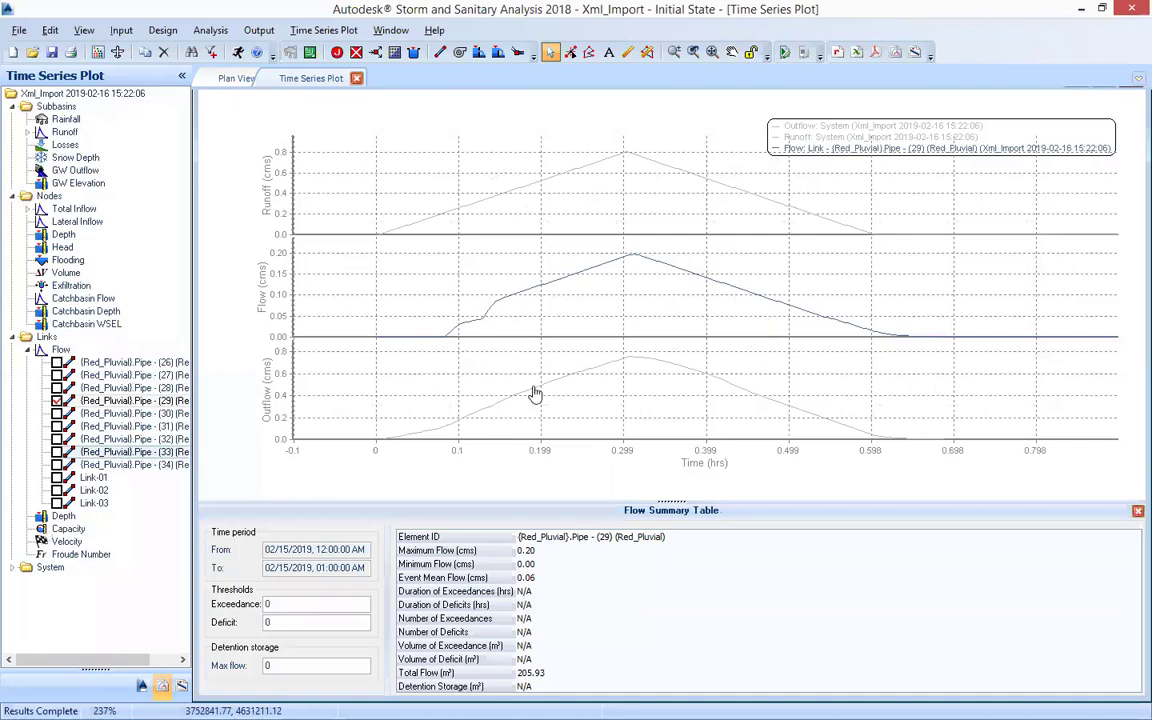
- Remove the system runoff and outflow curves, leaving only the Pipe - (29) flow plotted
right_click(67, 541)
left_click(13, 568)
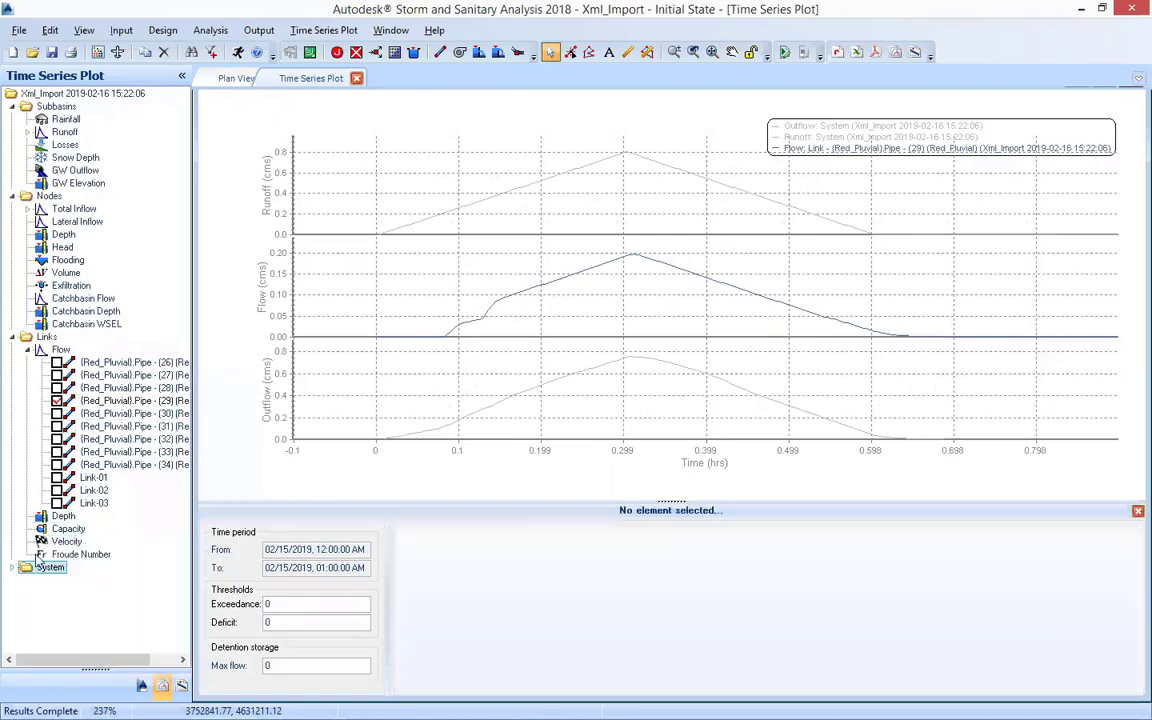
left_click(13, 568)
left_click(41, 632)
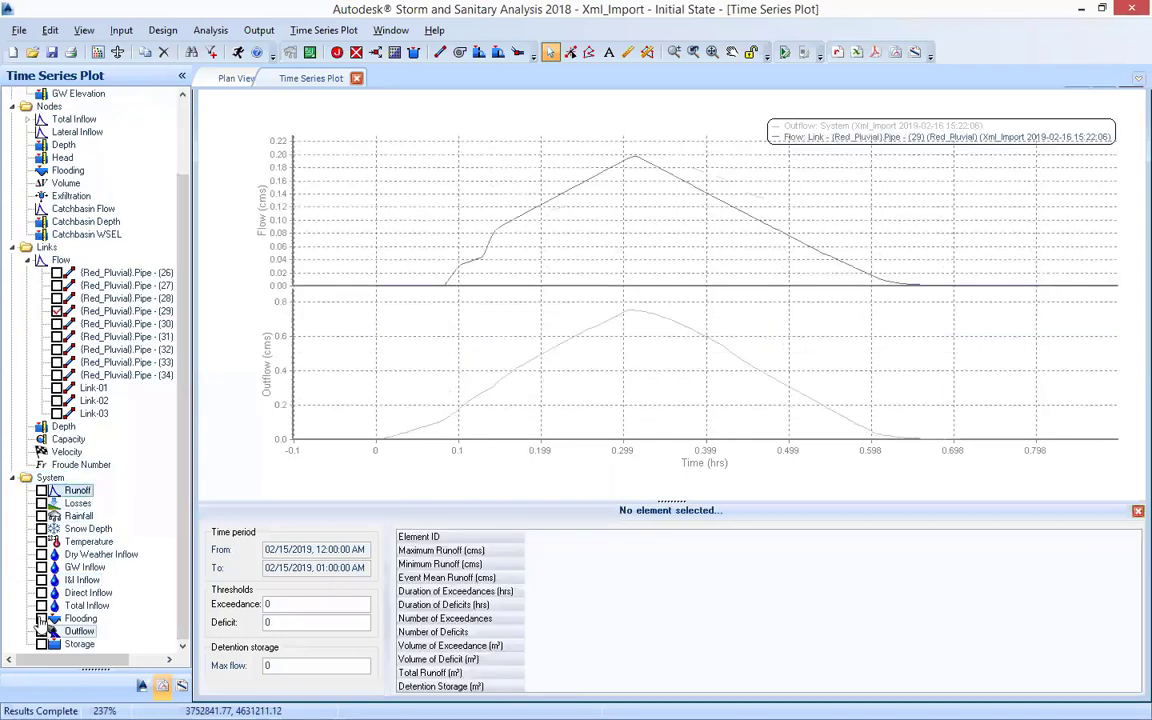
left_click(13, 479)
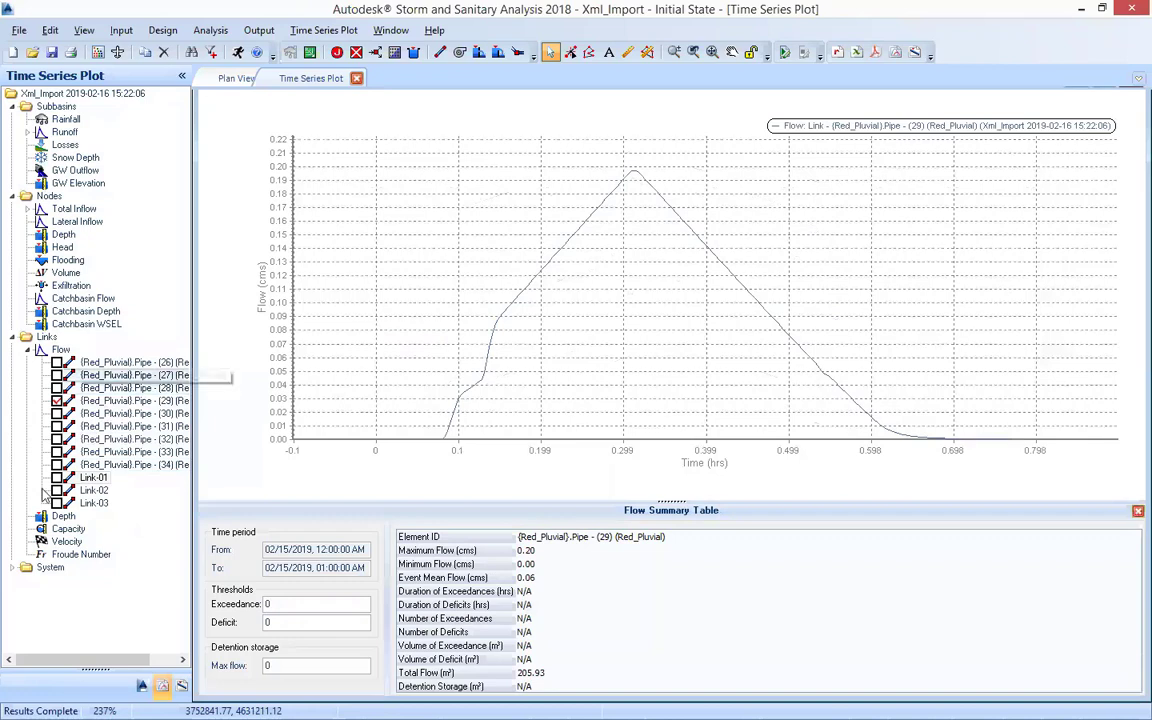
- Add the depth curve of Pipe - (29) to the time series plot
left_click(27, 519)
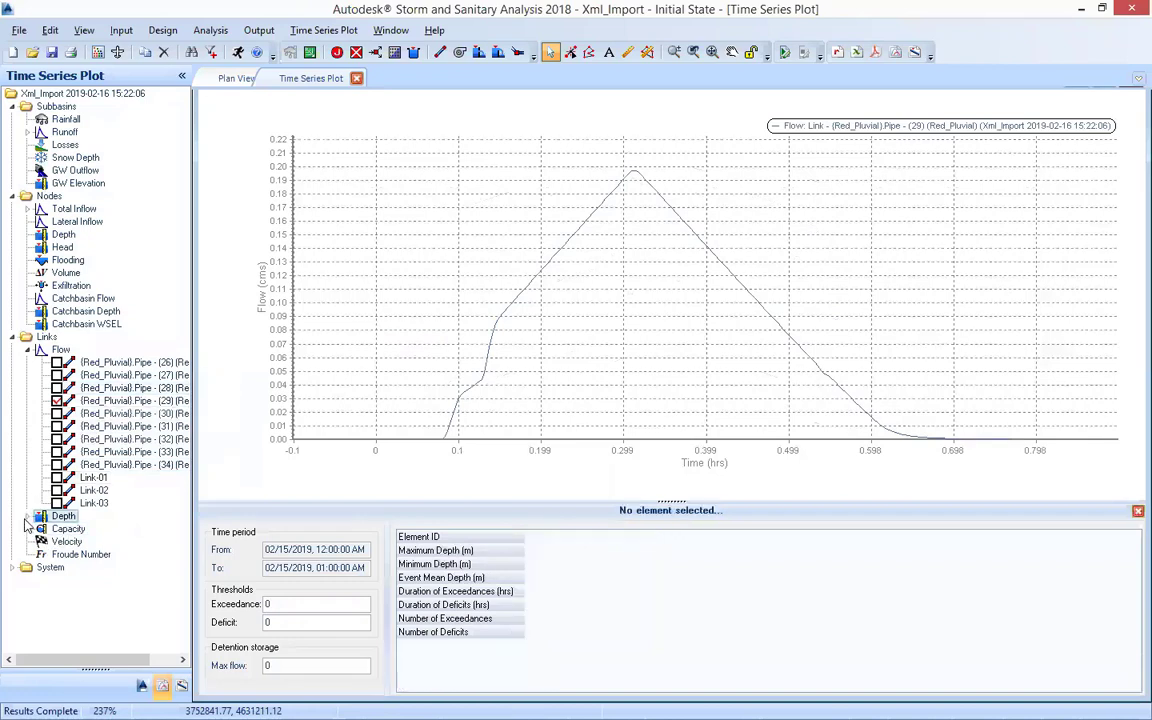
left_click(27, 516)
left_click(57, 541)
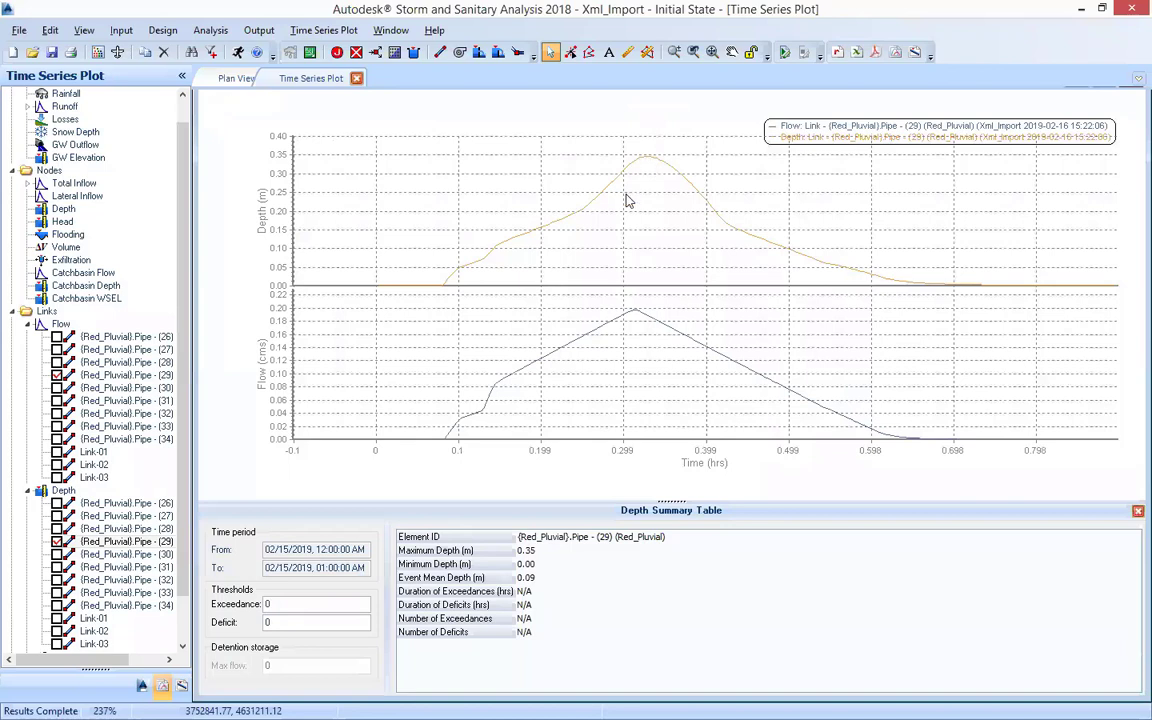
- Add the capacity curve of Pipe - (29) alongside its flow and depth curves
scroll(180, 362, "down", 2)
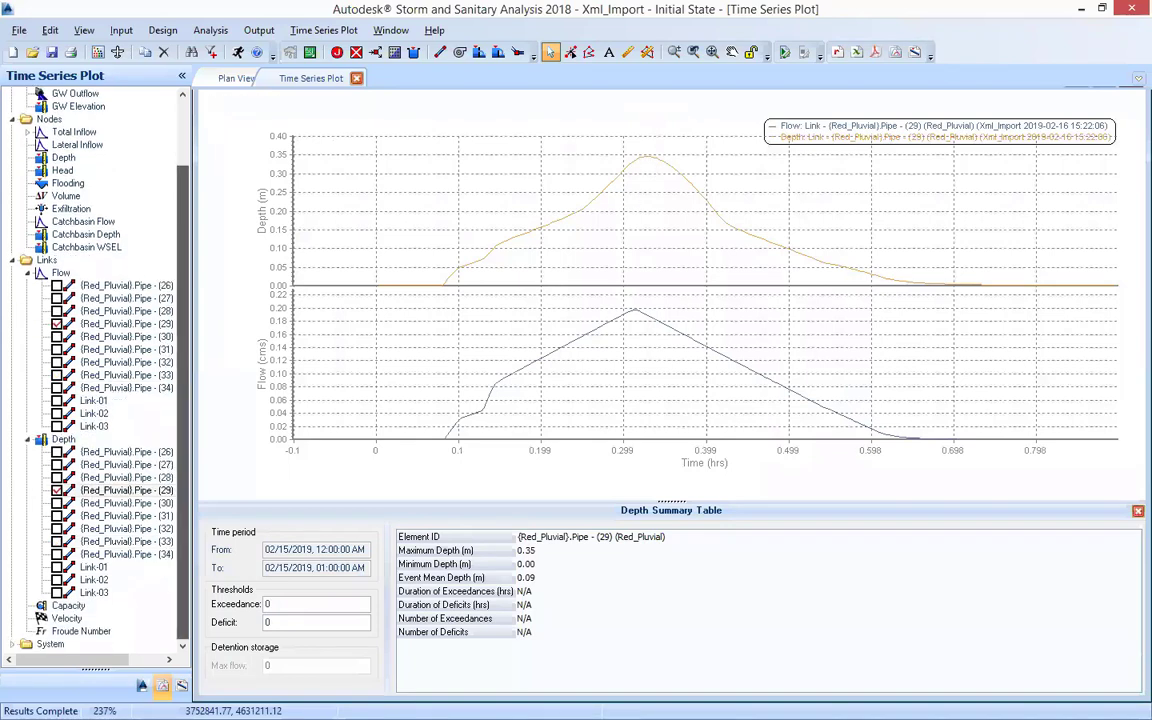
left_click(30, 606)
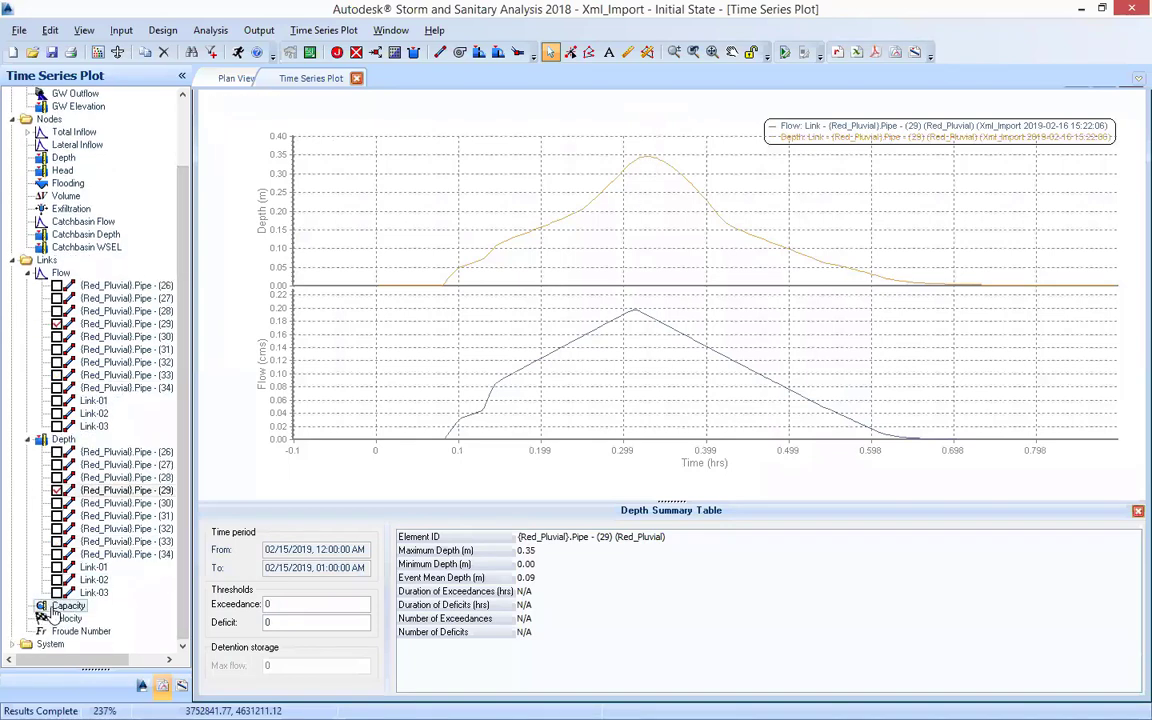
double_click(90, 598)
left_click(57, 541)
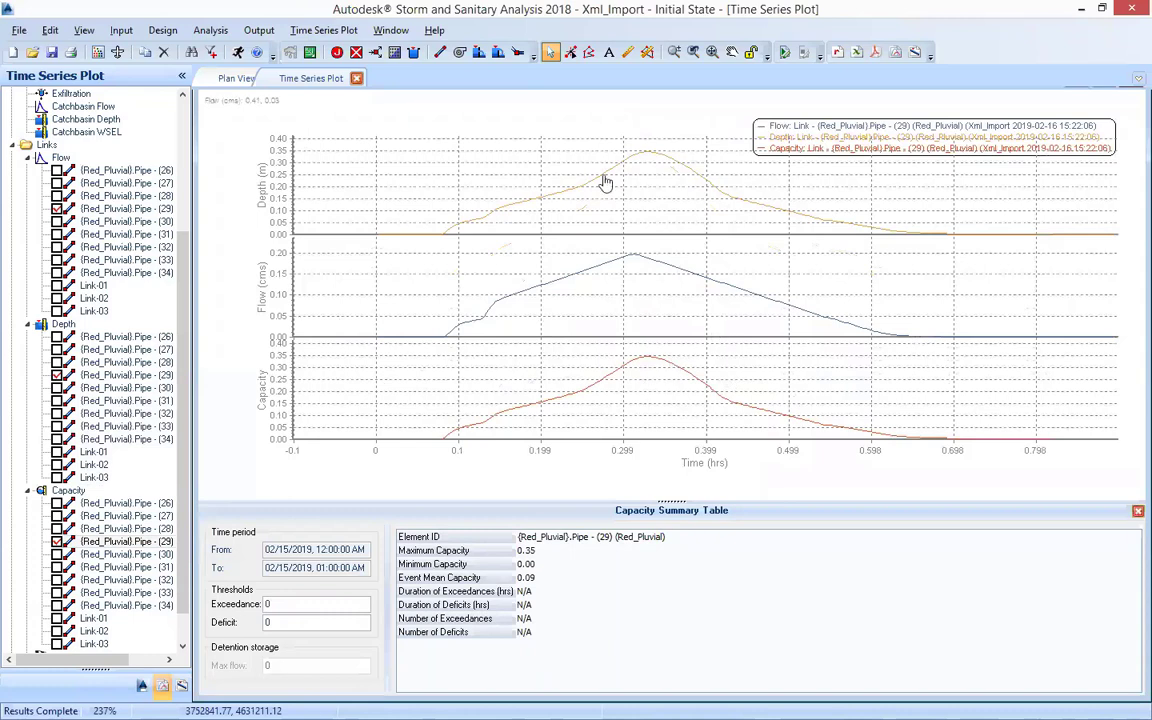
- Close the time series plot and create a profile plot from Structure - (45) to the outfall Structure - (43)
left_click(356, 78)
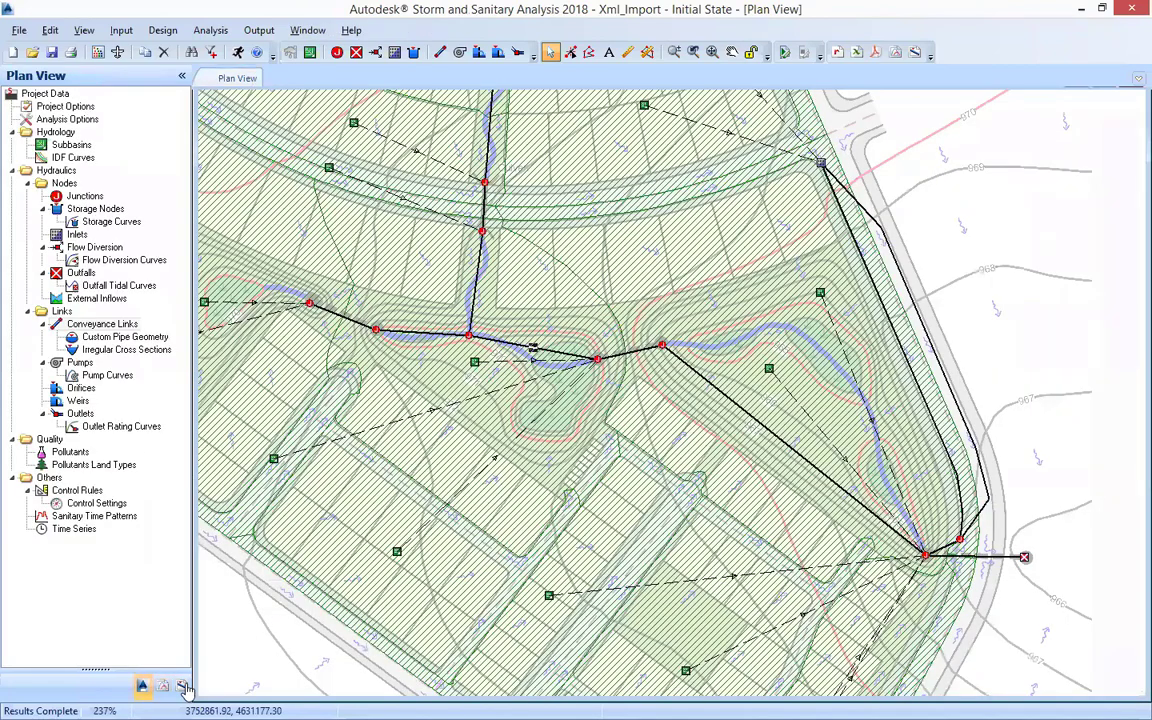
scroll(915, 130, "down", 2)
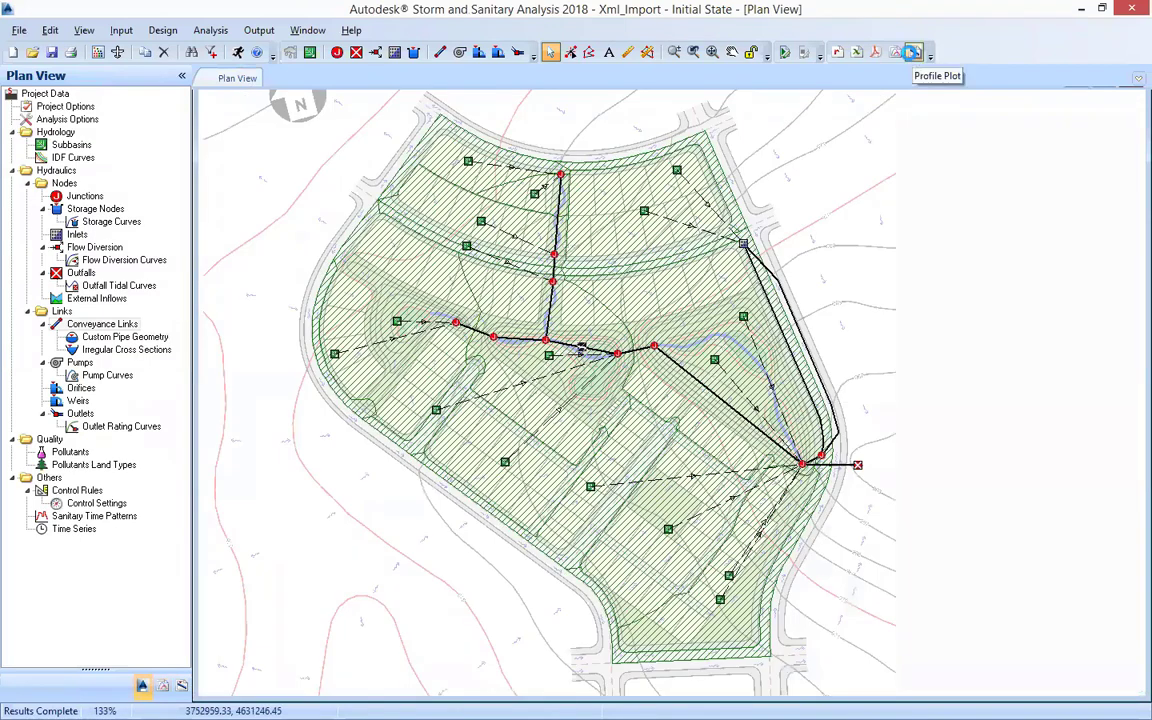
left_click(914, 53)
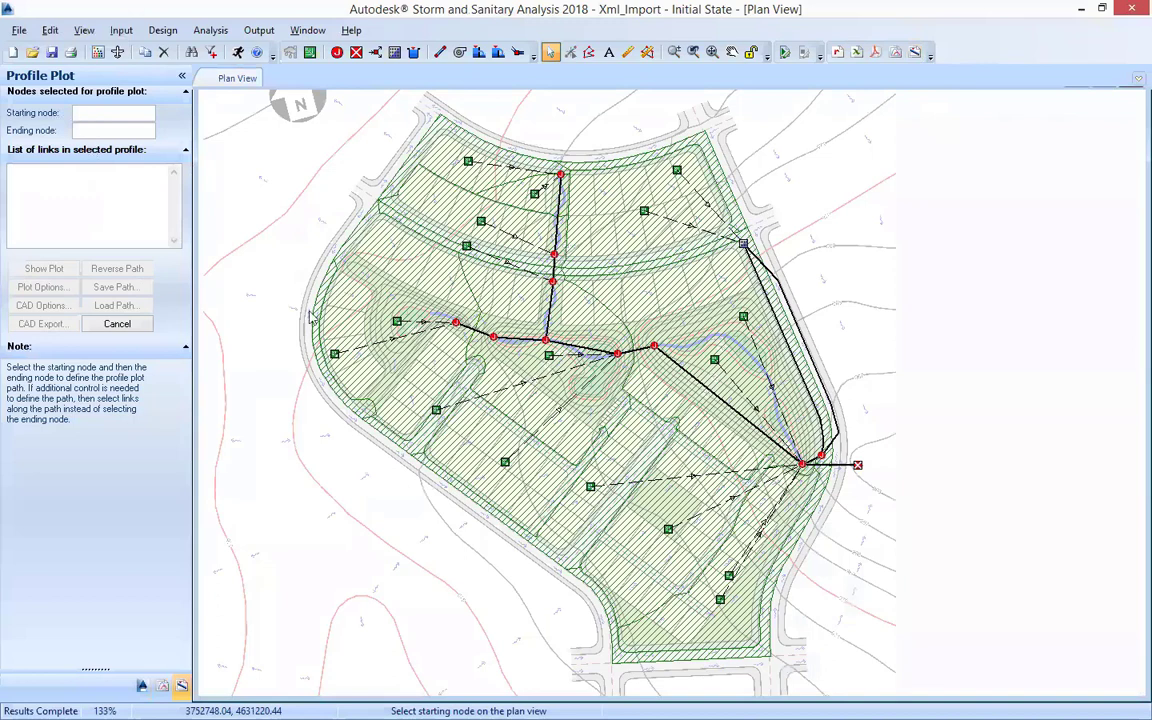
left_click(363, 210)
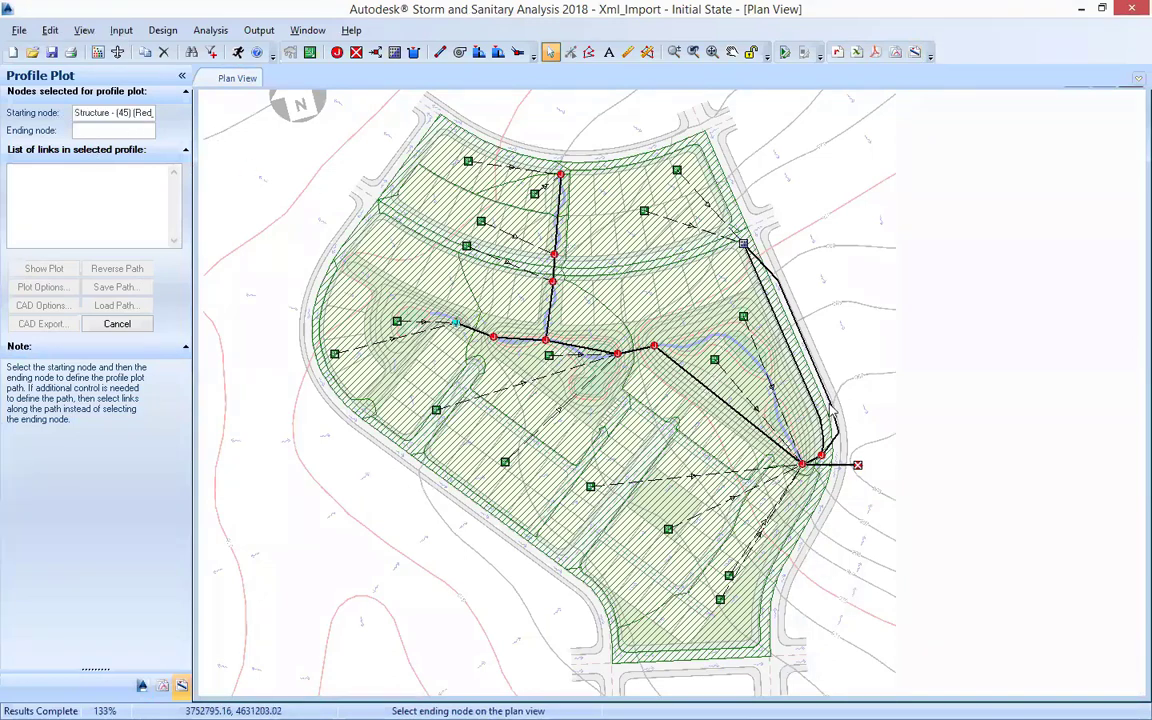
left_click(857, 466)
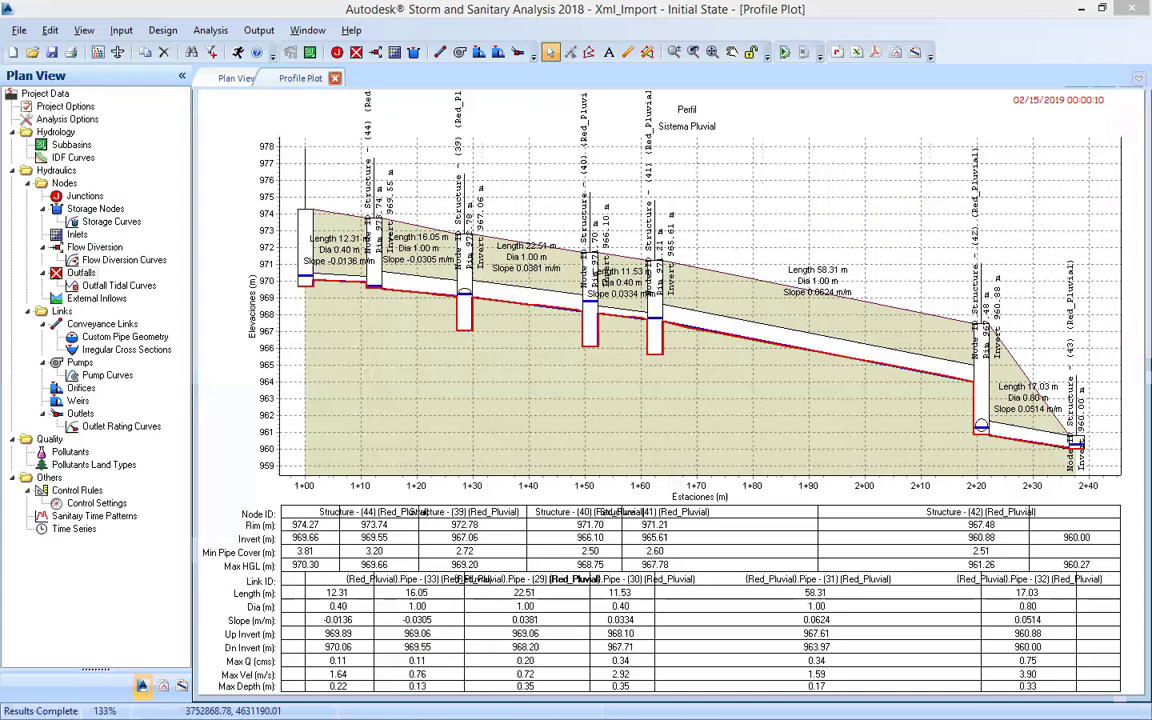
- Bring up the Civil 3D drawing Cond Prop and arrange its window beside the Storm and Sanitary Analysis window
key("alt+Tab")
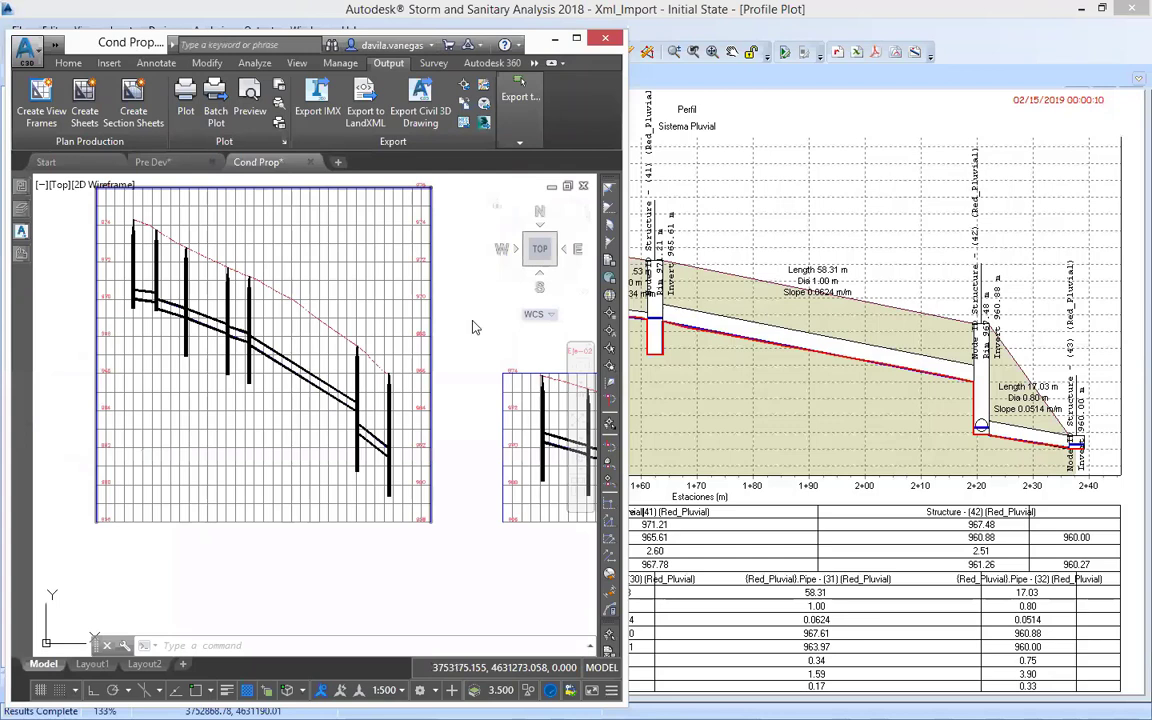
left_click_drag(131, 44, 460, 243)
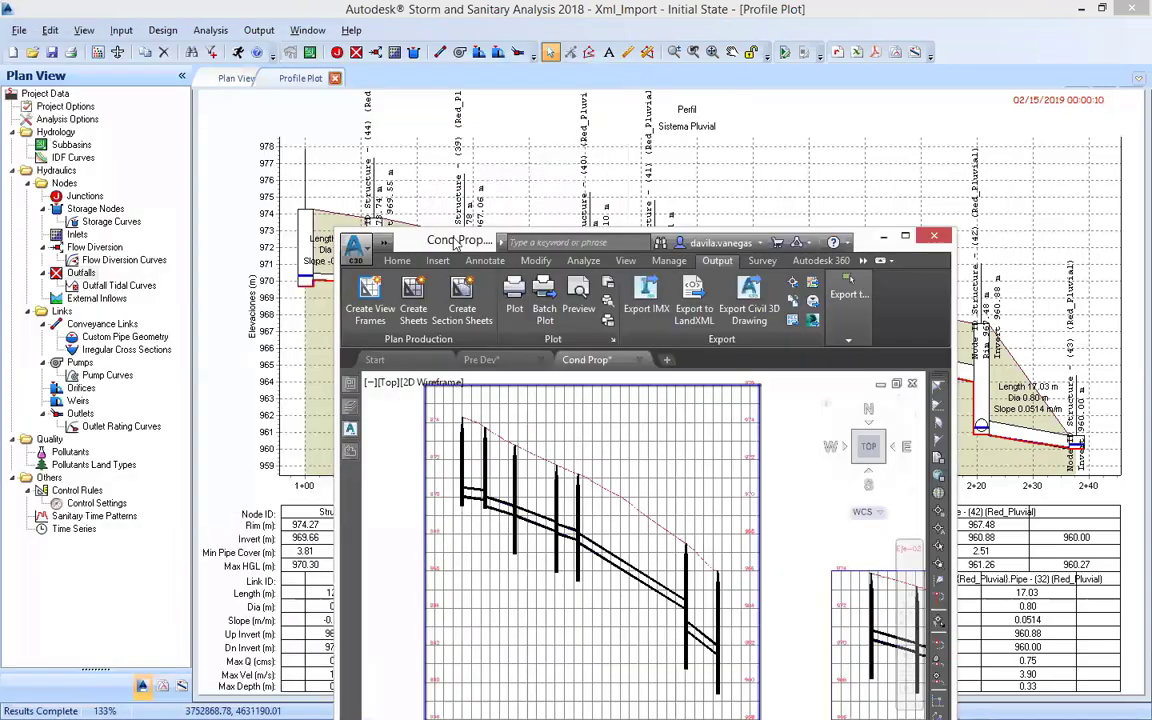
left_click(1095, 20)
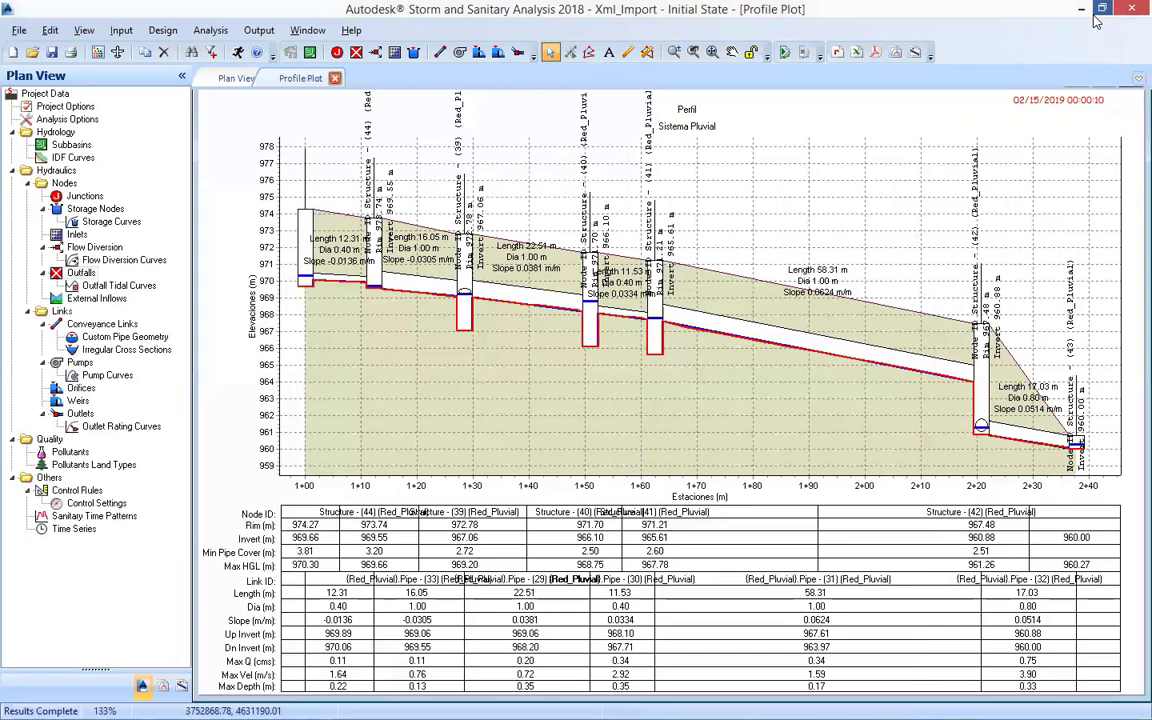
left_click(1100, 12)
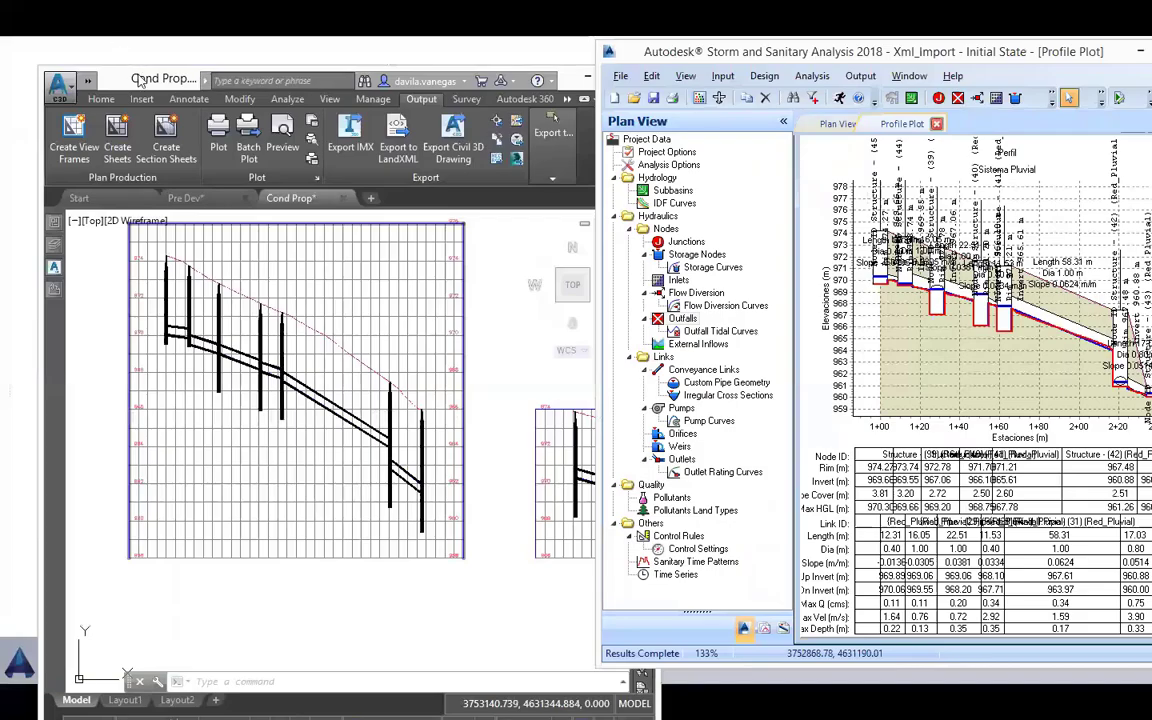
left_click(138, 80)
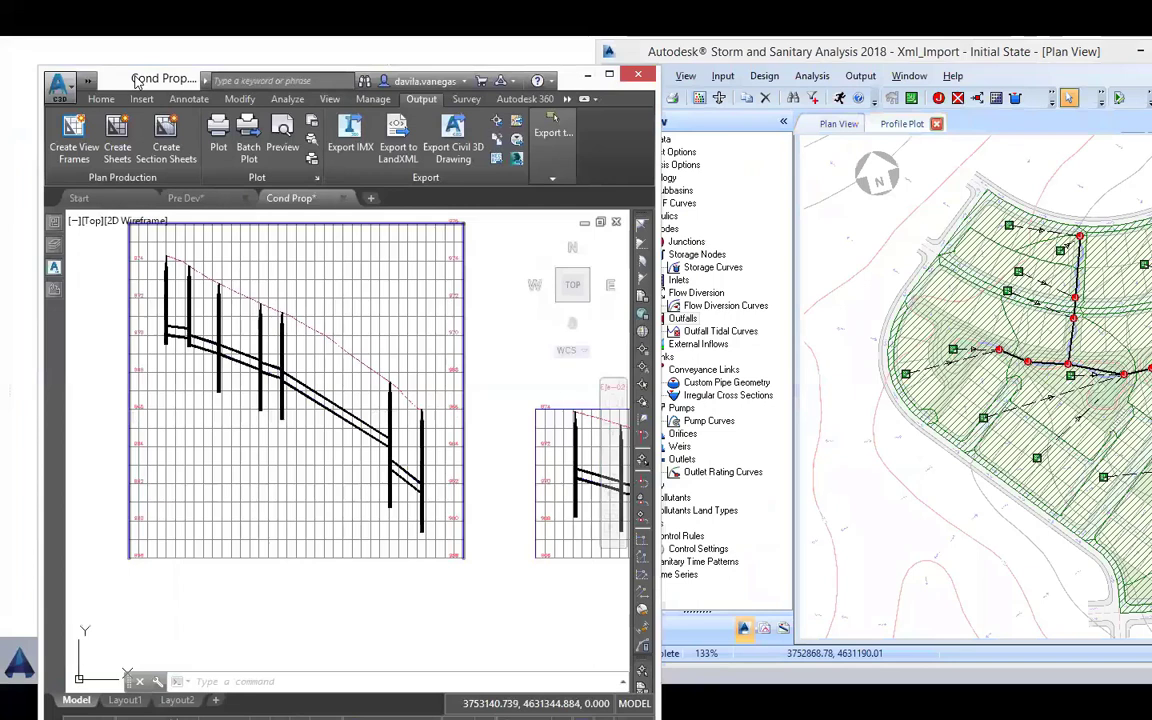
key("super+Left")
- Compare the profile plot and plan view with the Civil 3D profile view, and return the analysis window to full size
left_click(902, 123)
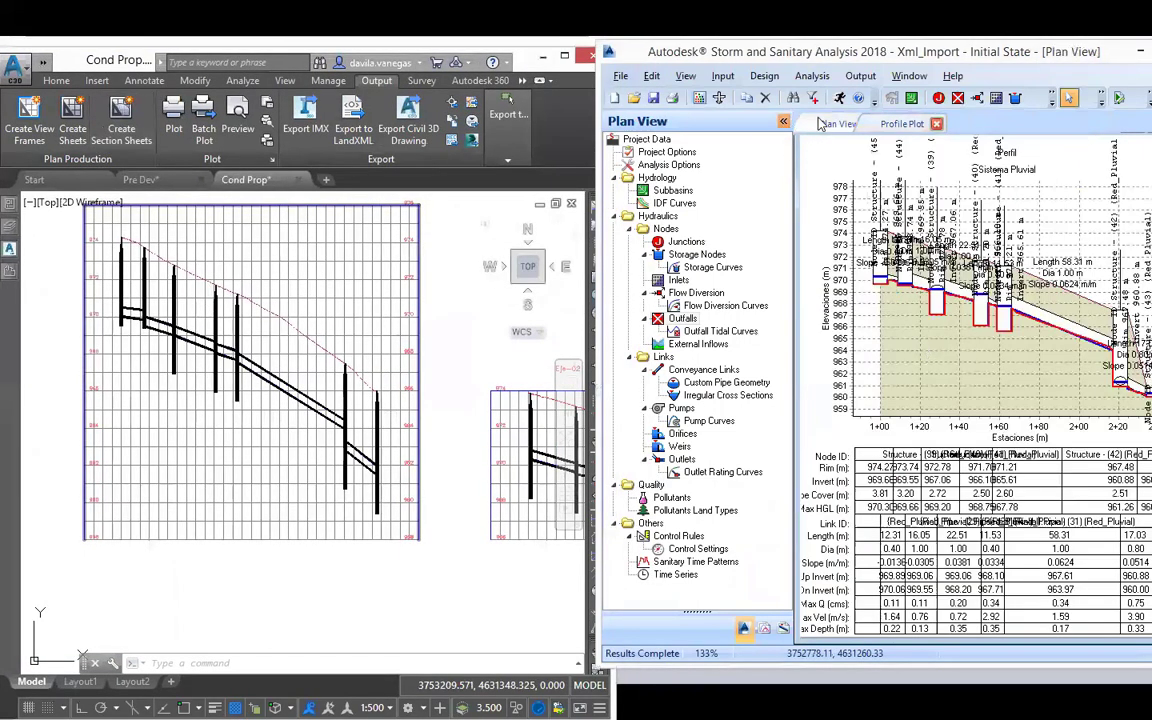
left_click(812, 123)
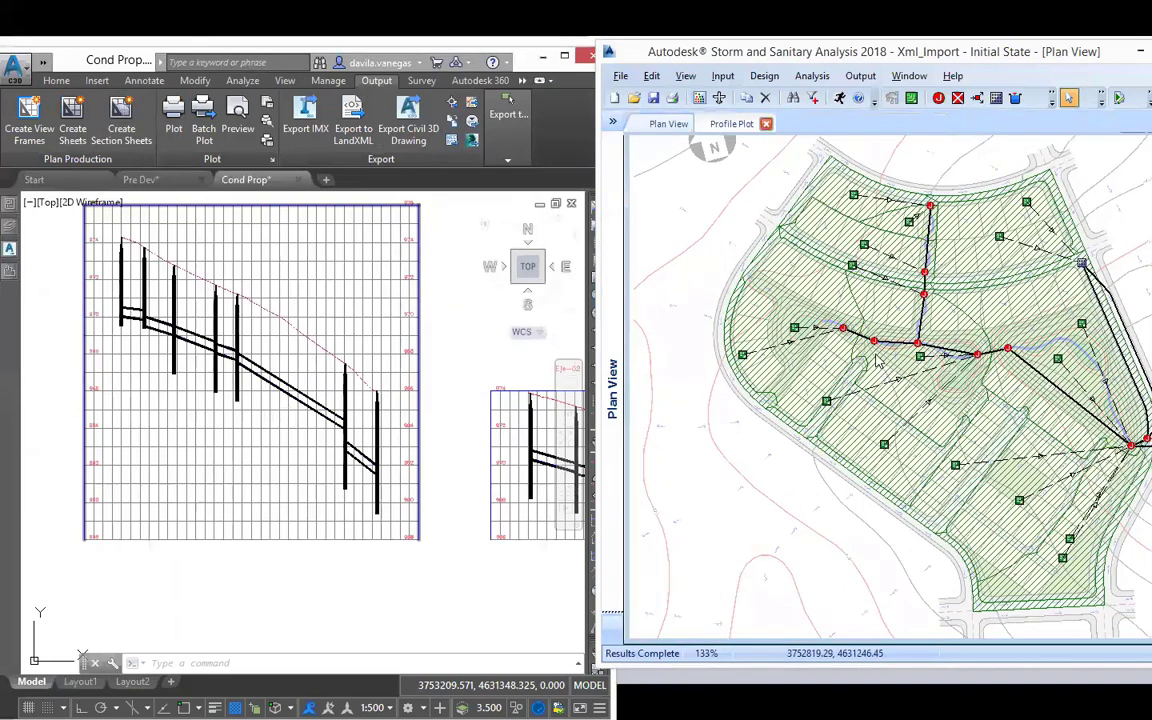
left_click(732, 123)
scroll(848, 336, "down", 2)
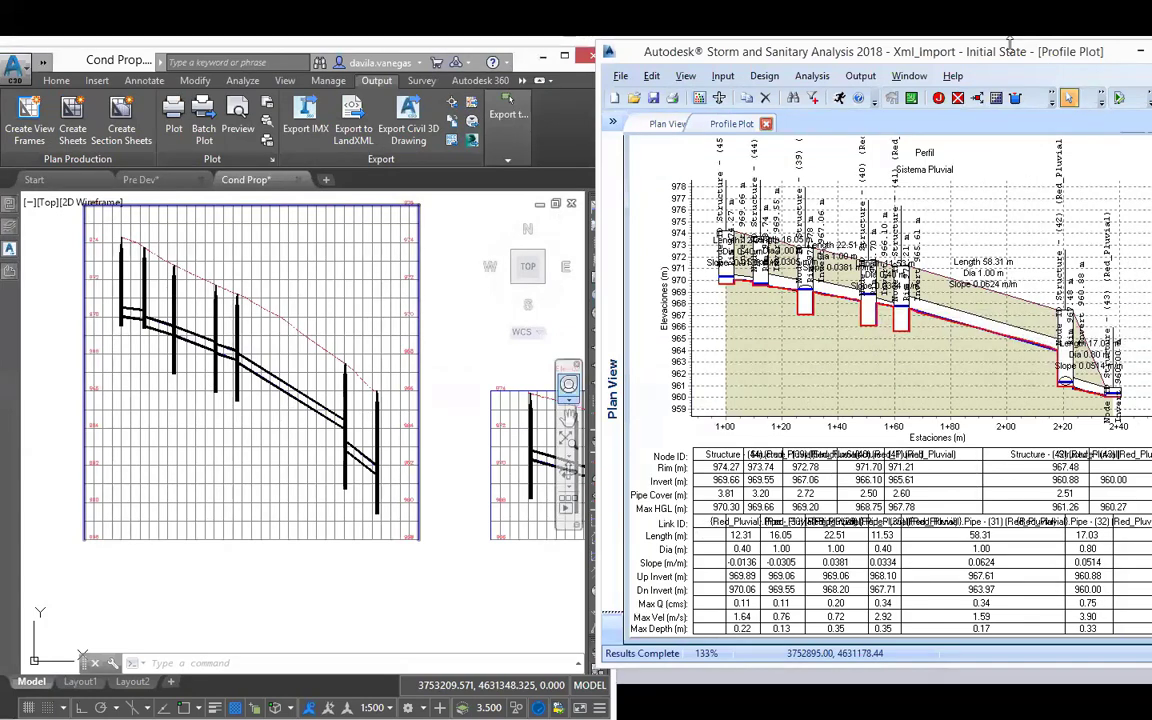
left_click_drag(1002, 76, 988, 73)
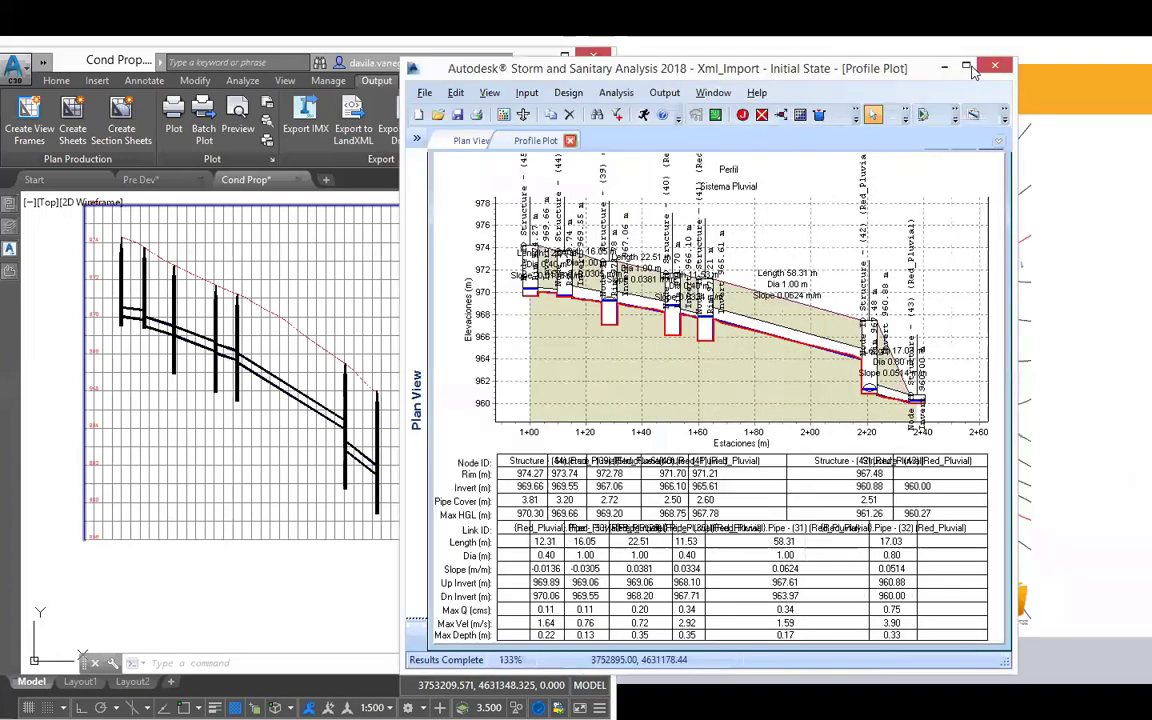
left_click(486, 142)
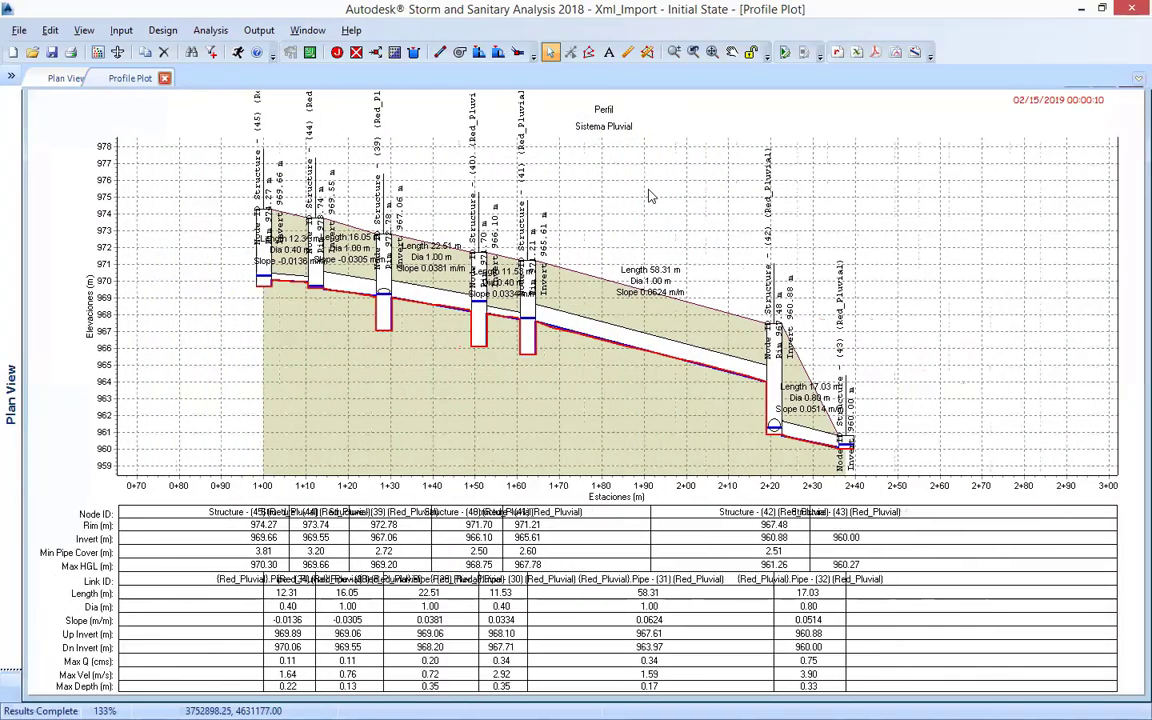
- Play the output animation on the profile plot at maximum speed, step through its time range, and close the animation
left_click(259, 30)
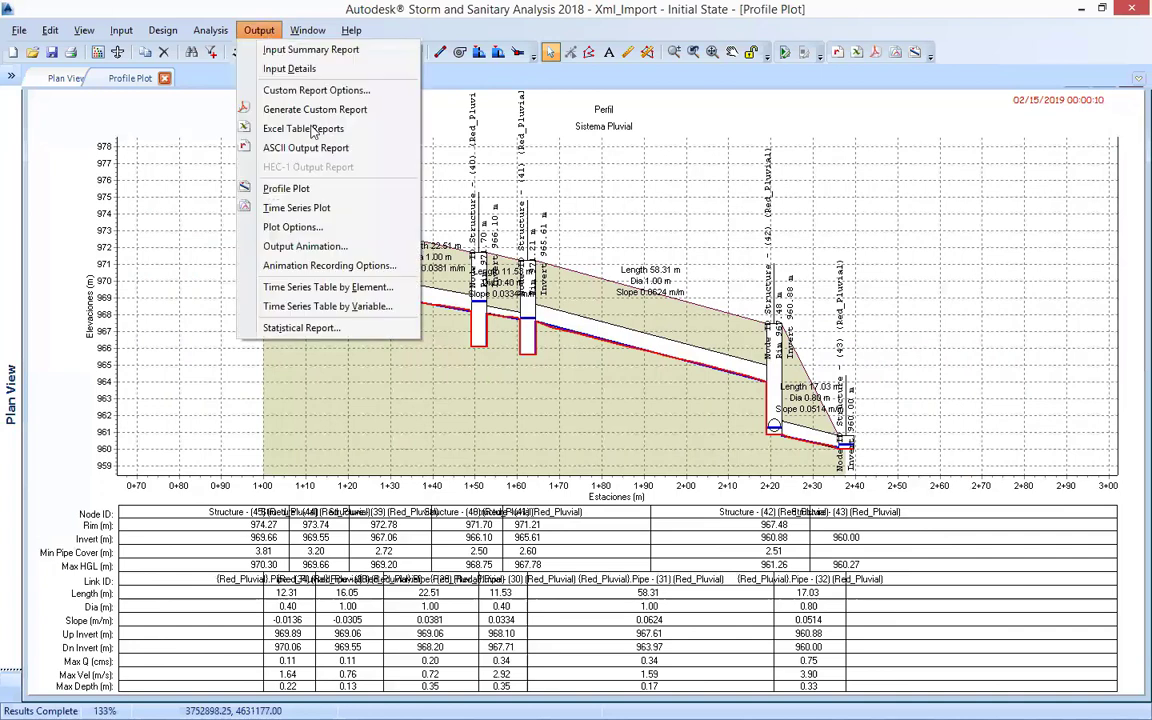
left_click(365, 251)
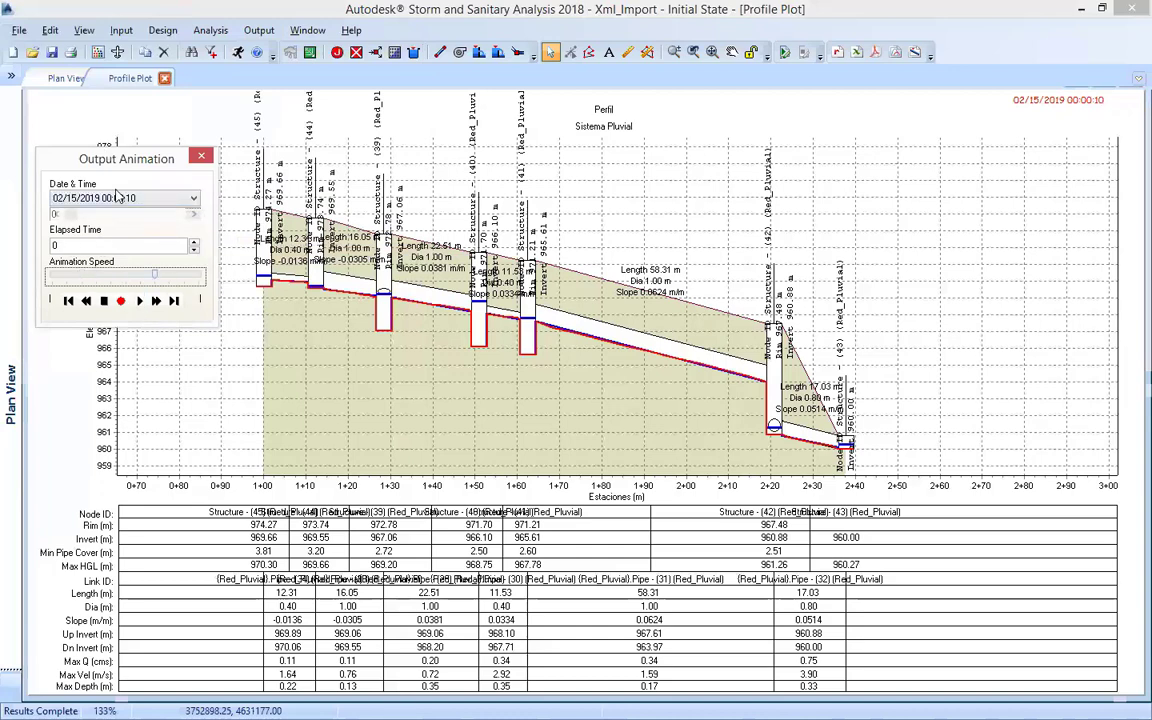
left_click(133, 281)
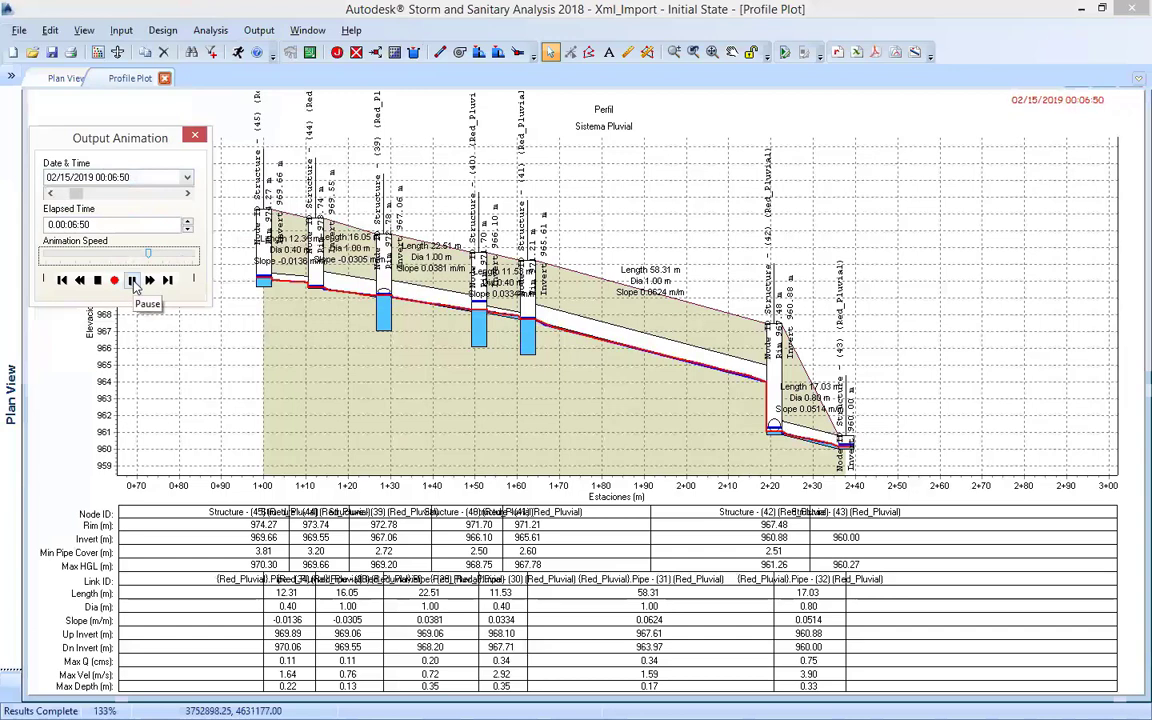
left_click_drag(150, 259, 192, 258)
left_click(140, 328)
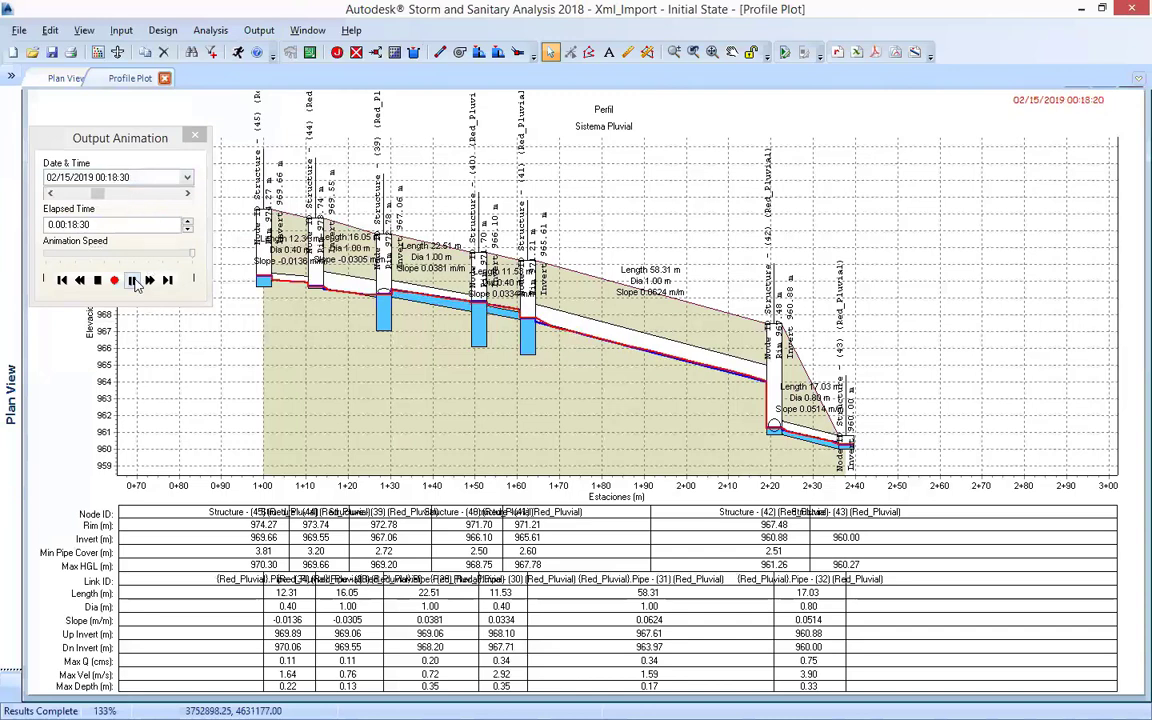
left_click(133, 280)
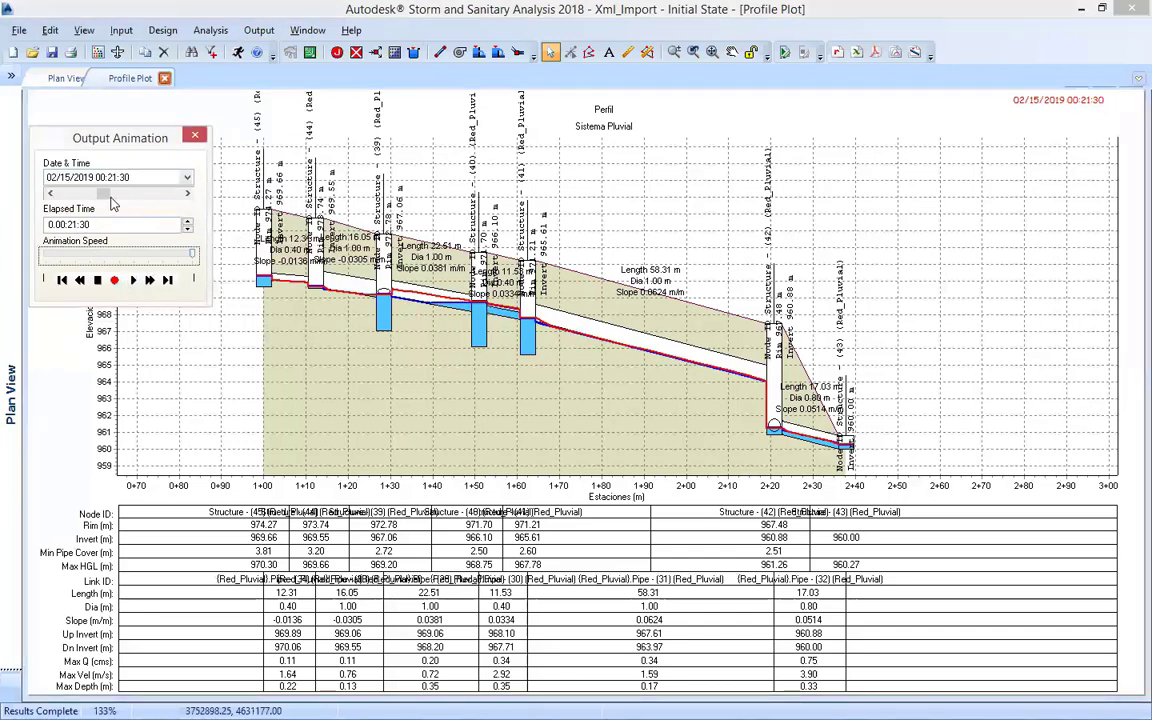
mouse_move(102, 196)
left_mouse_down()
mouse_move(135, 198)
mouse_move(100, 186)
left_mouse_up()
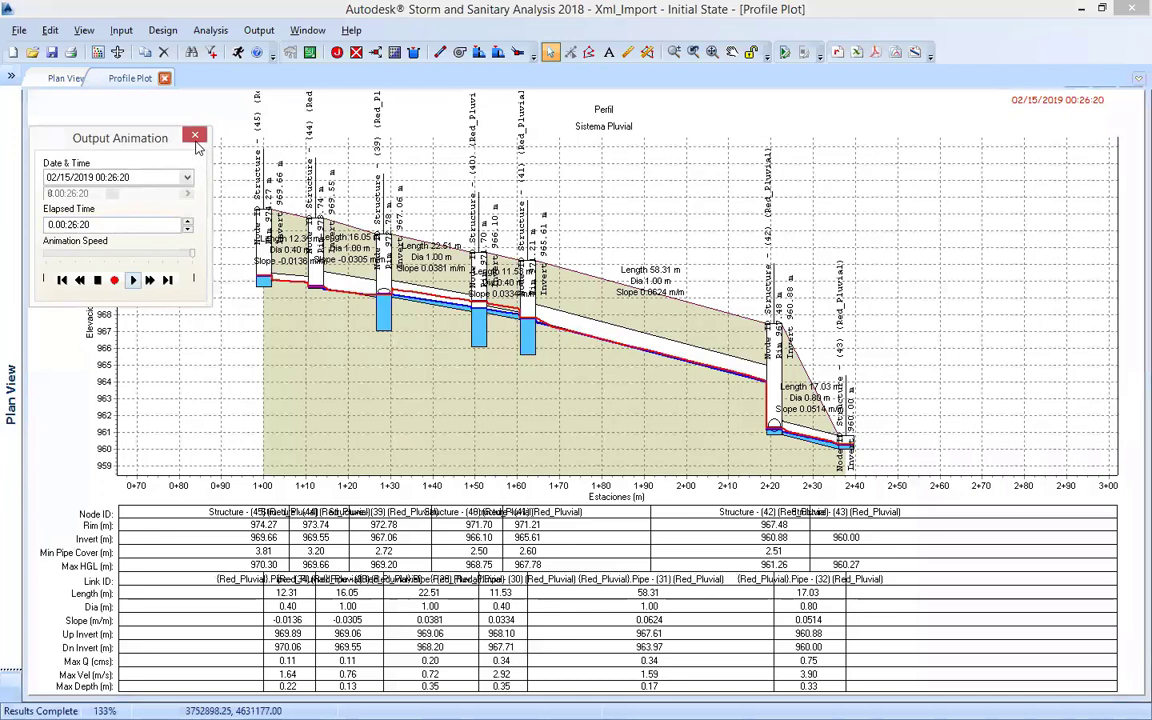
left_click(195, 135)
- Switch the Max HGL line off and on to compare the profile plot, leaving the line hidden
right_click(566, 380)
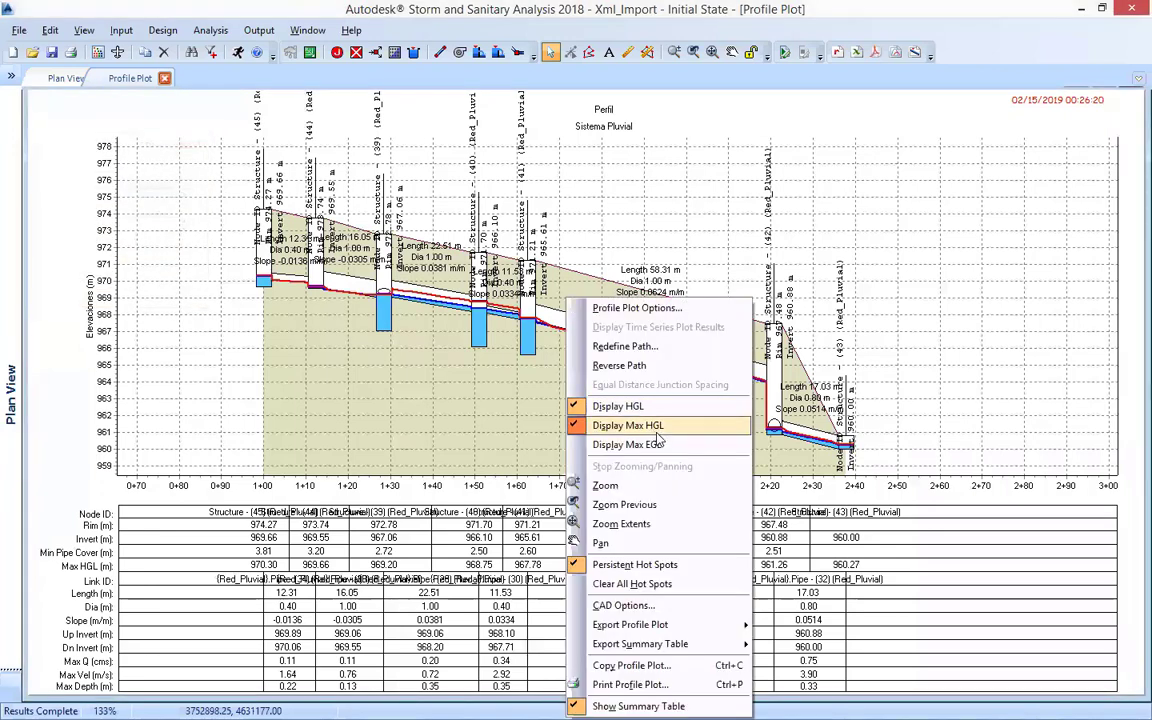
left_click(657, 429)
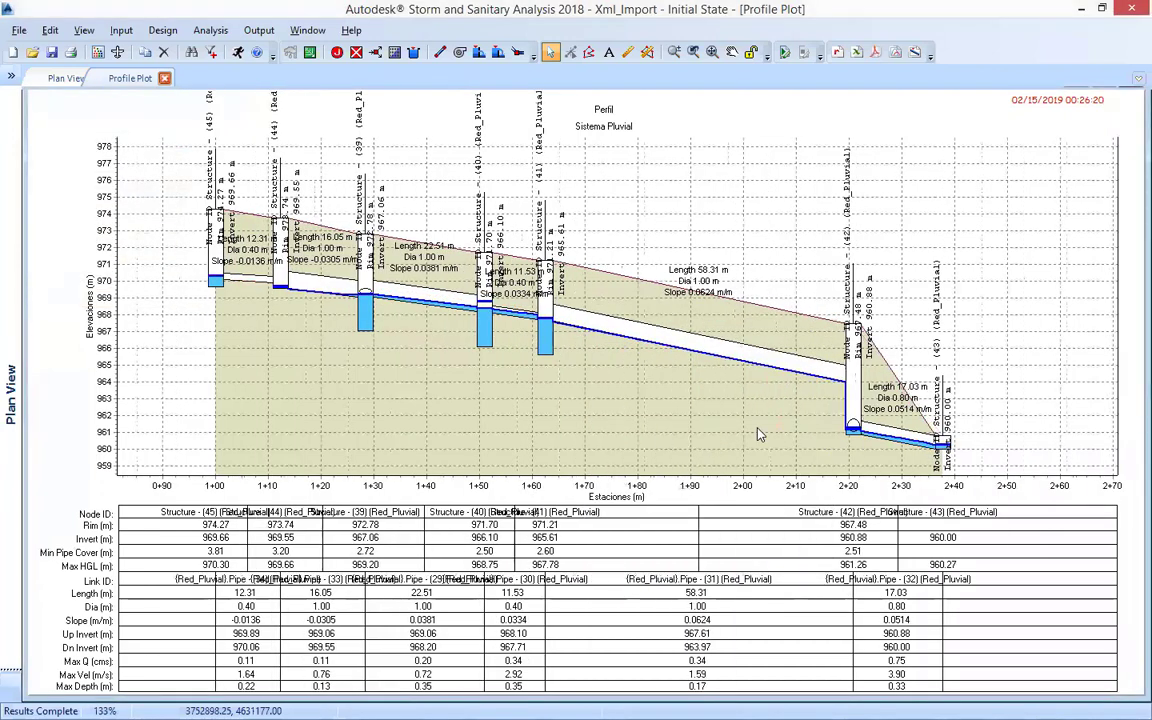
right_click(681, 384)
left_click(668, 433)
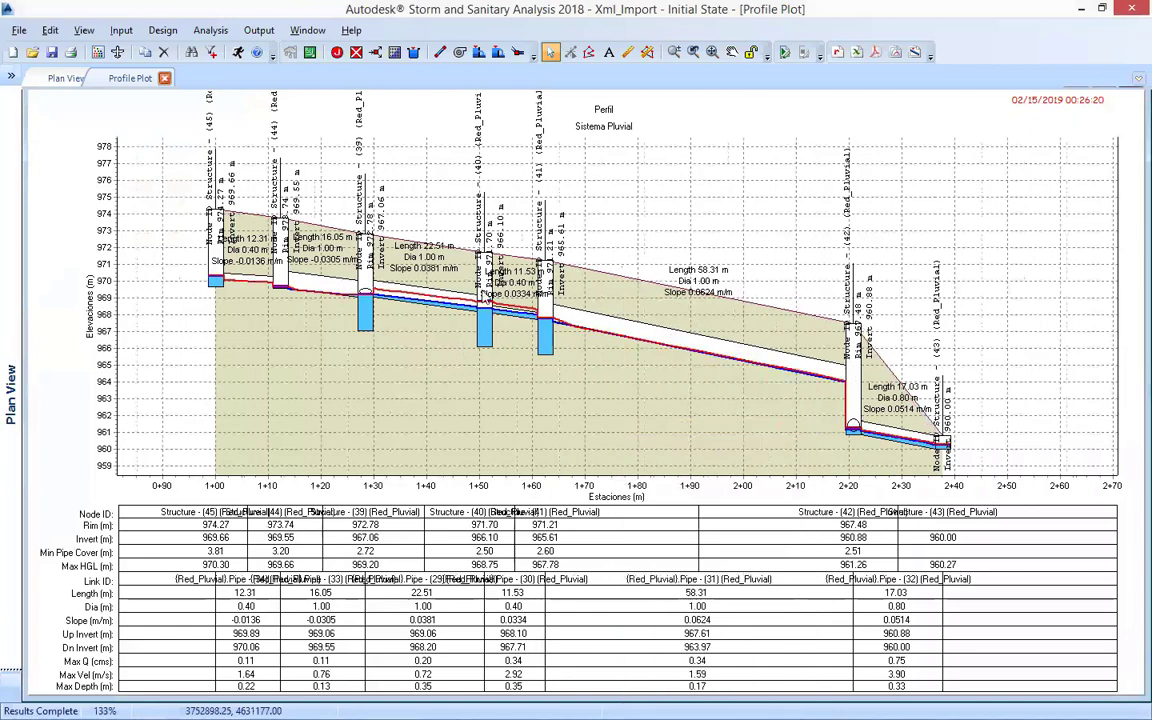
right_click(686, 430)
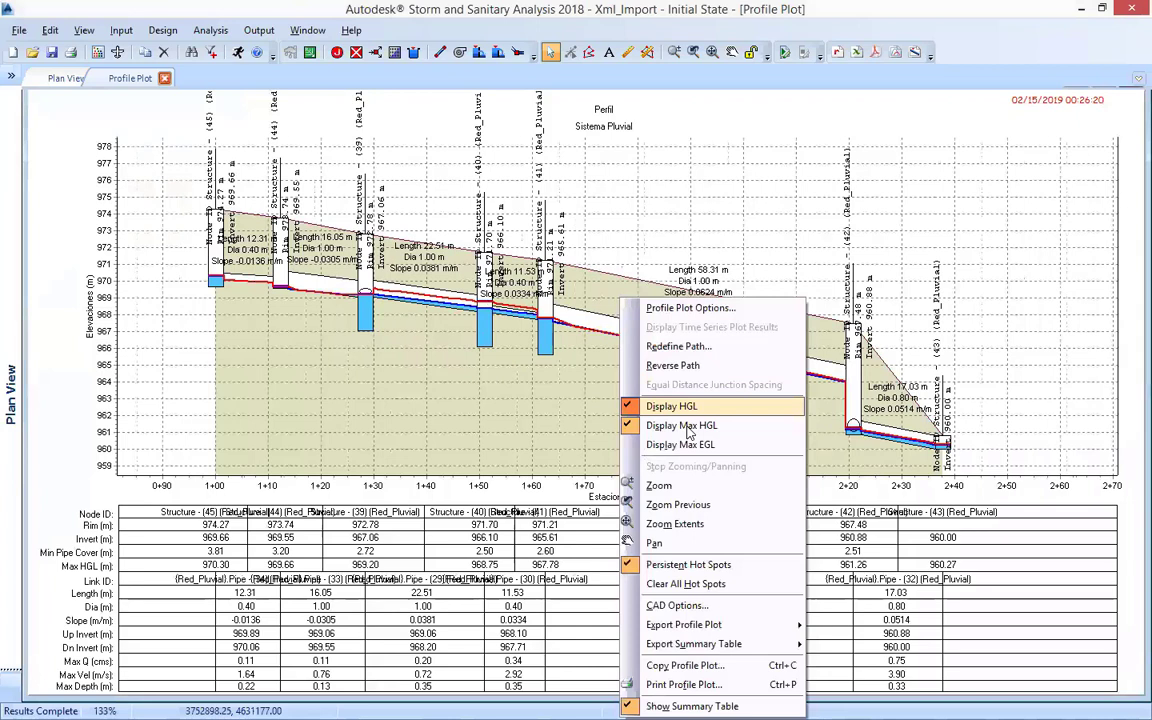
left_click(678, 345)
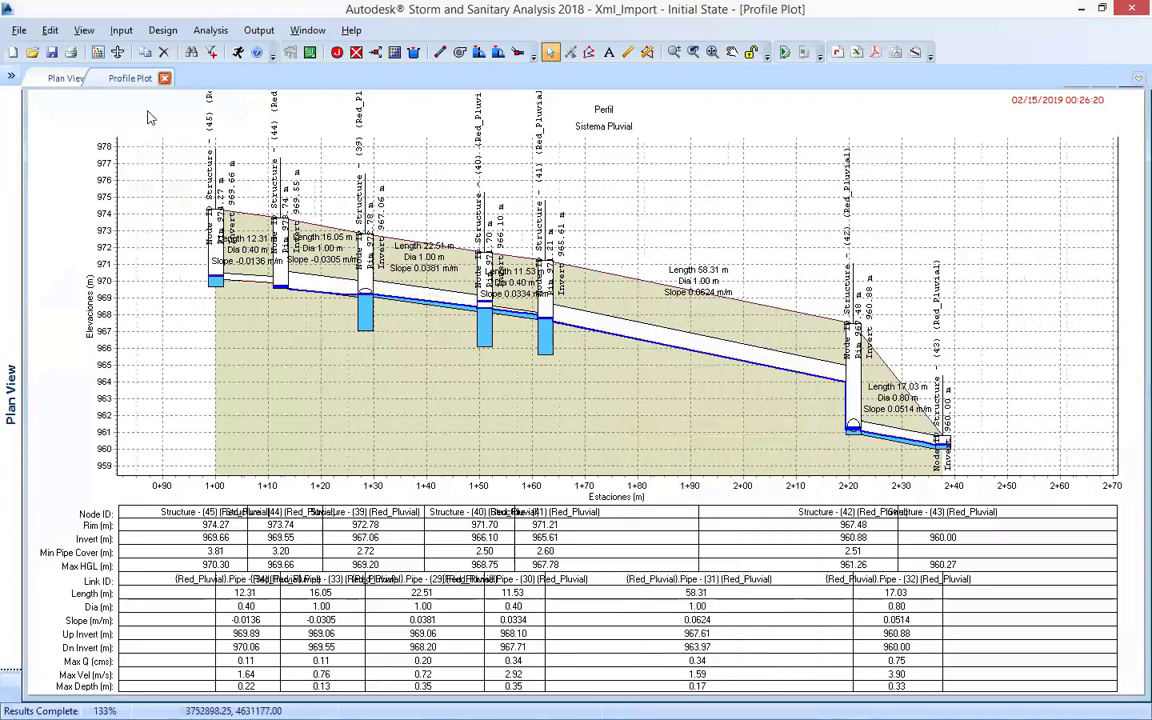
- Close the current profile plot and create a new one from Structure - (36) to Structure - (39)
left_click(68, 79)
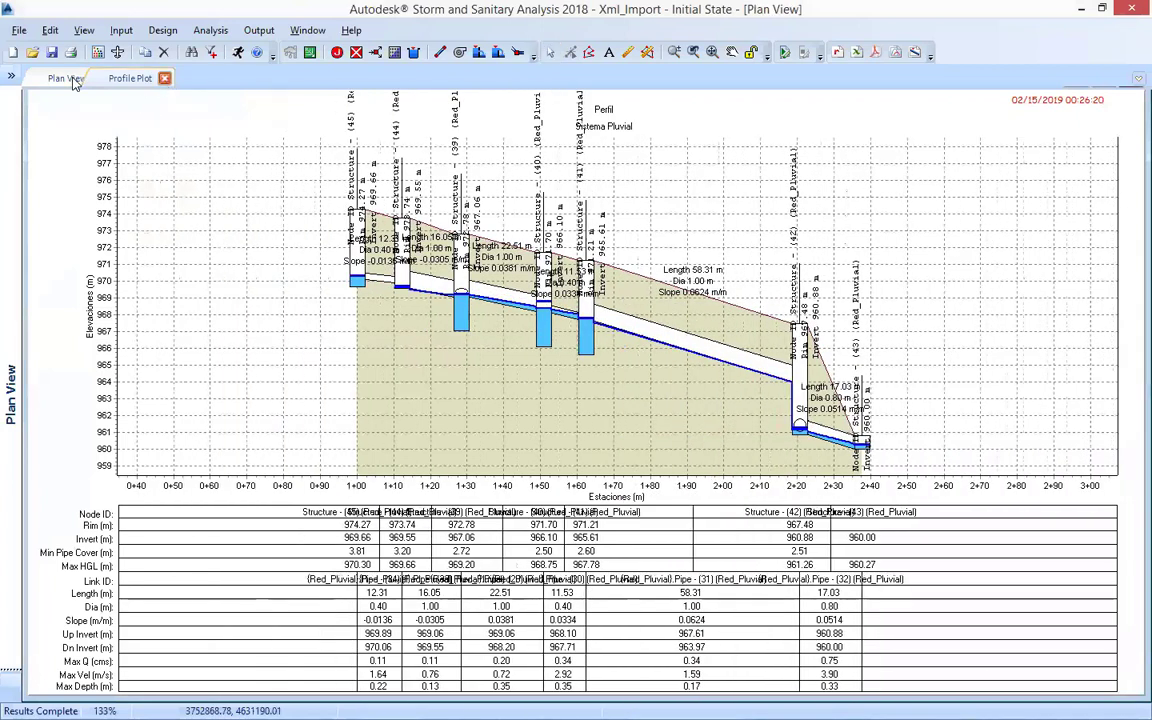
left_click(164, 78)
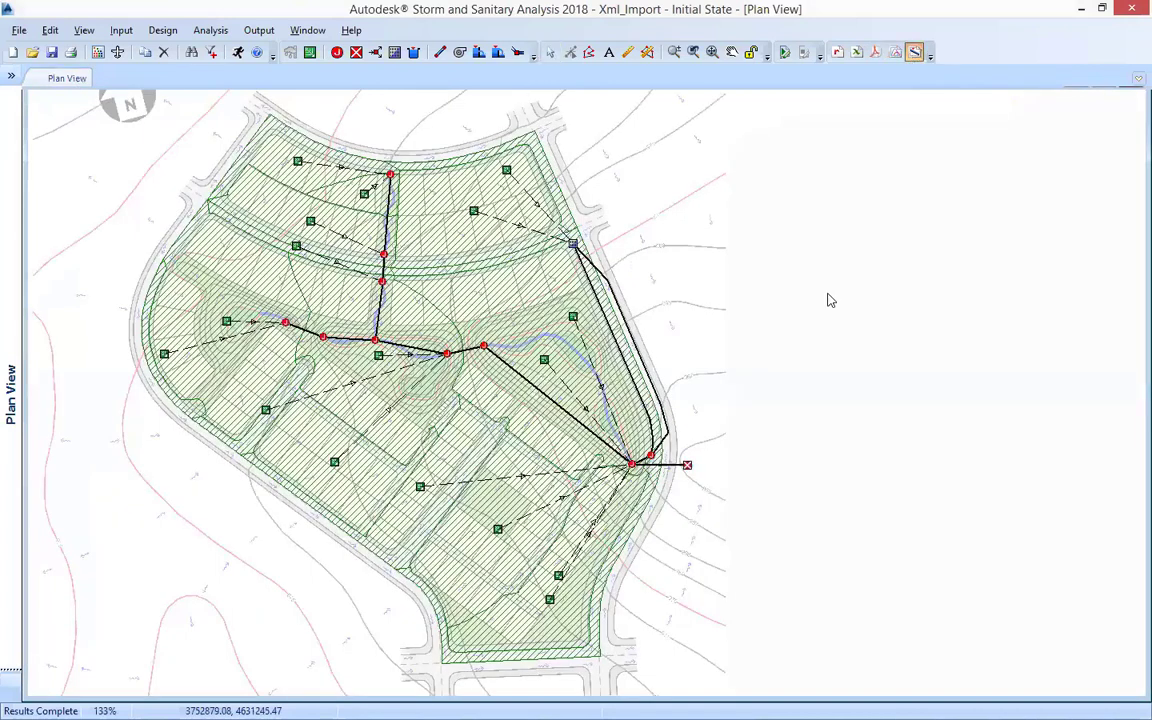
left_click(391, 174)
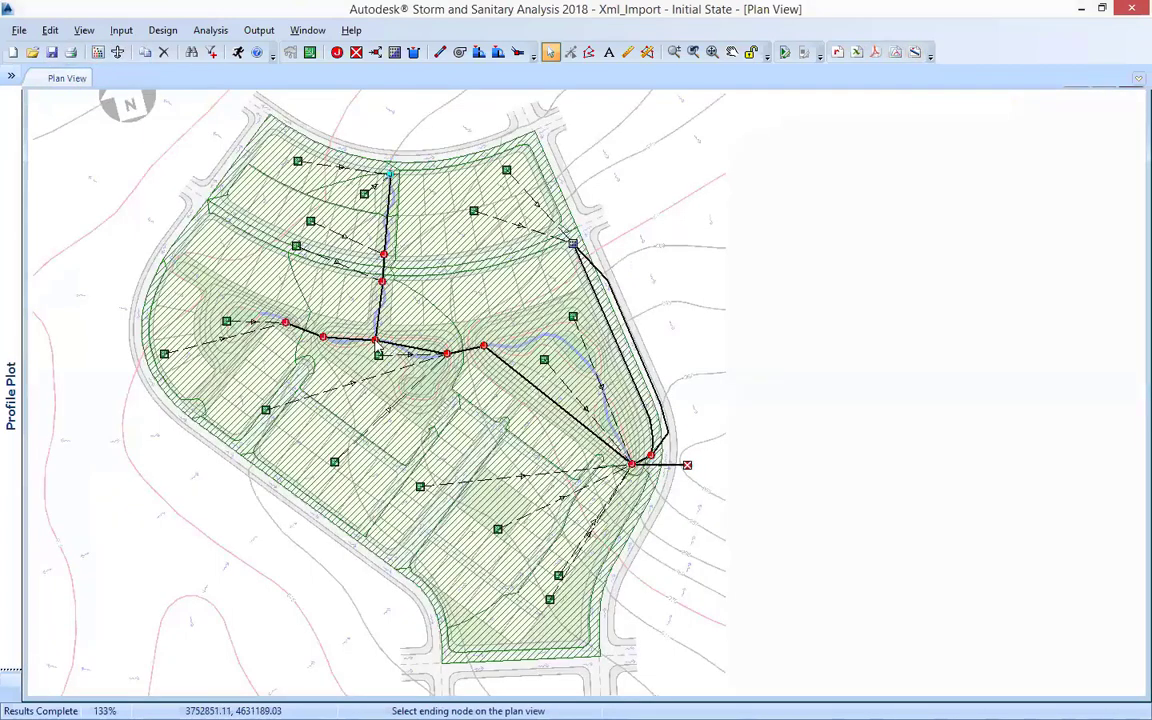
left_click(14, 85)
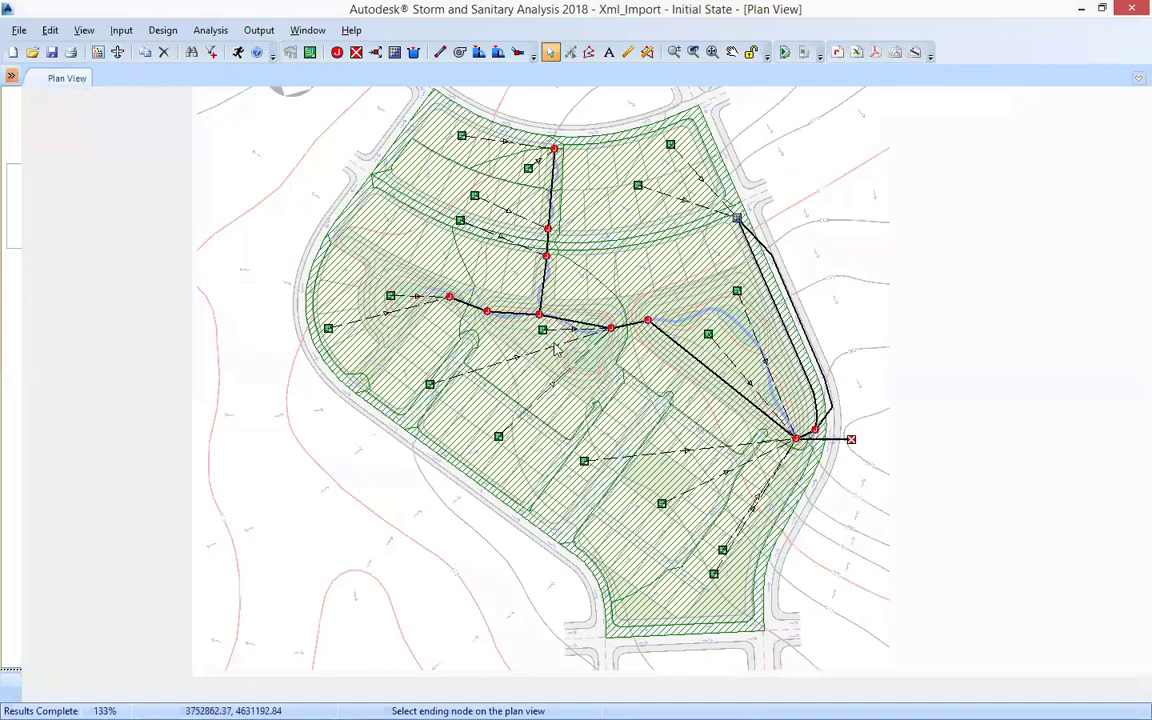
left_click(541, 316)
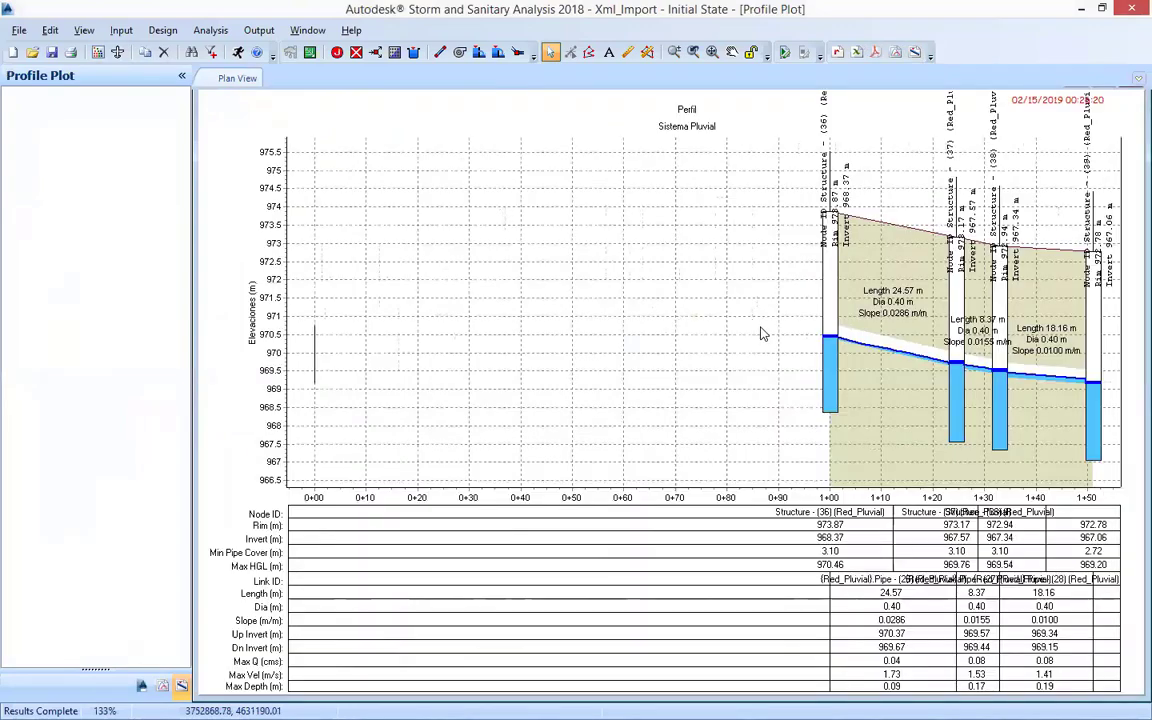
- Animate the water levels between Structure - (36) and Structure - (39), jumping ahead in the simulated time, and close the output animation
left_click(259, 30)
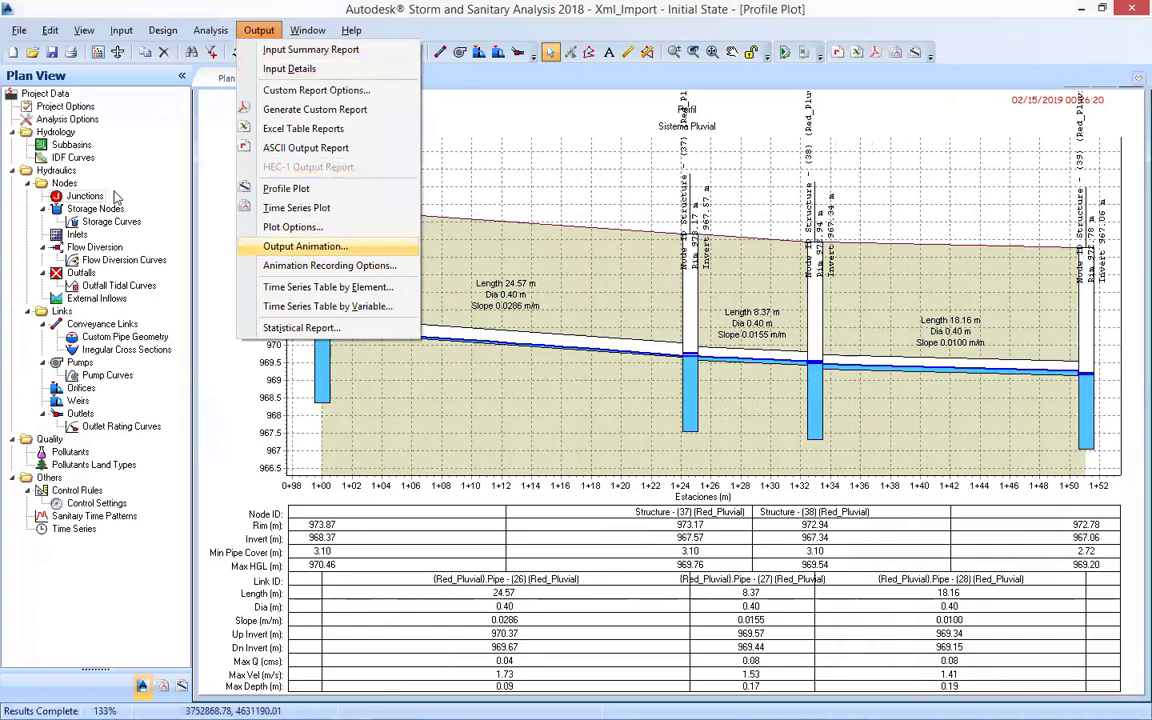
left_click(305, 246)
left_click(120, 281)
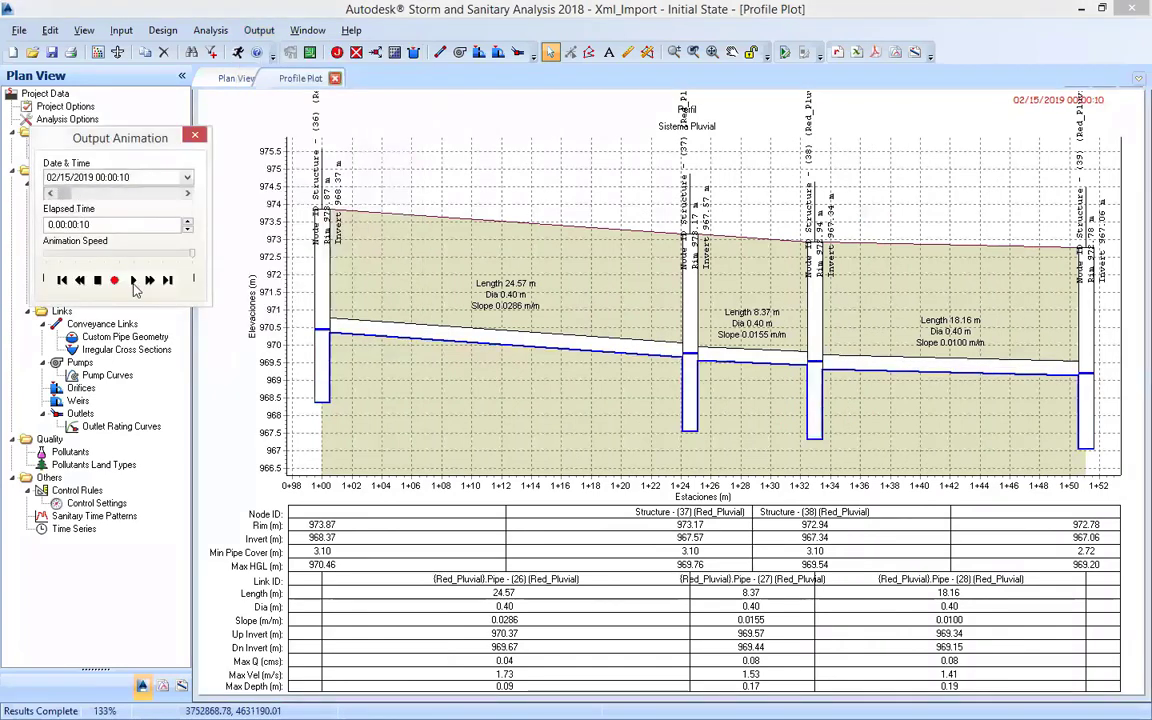
left_click_drag(76, 193, 103, 197)
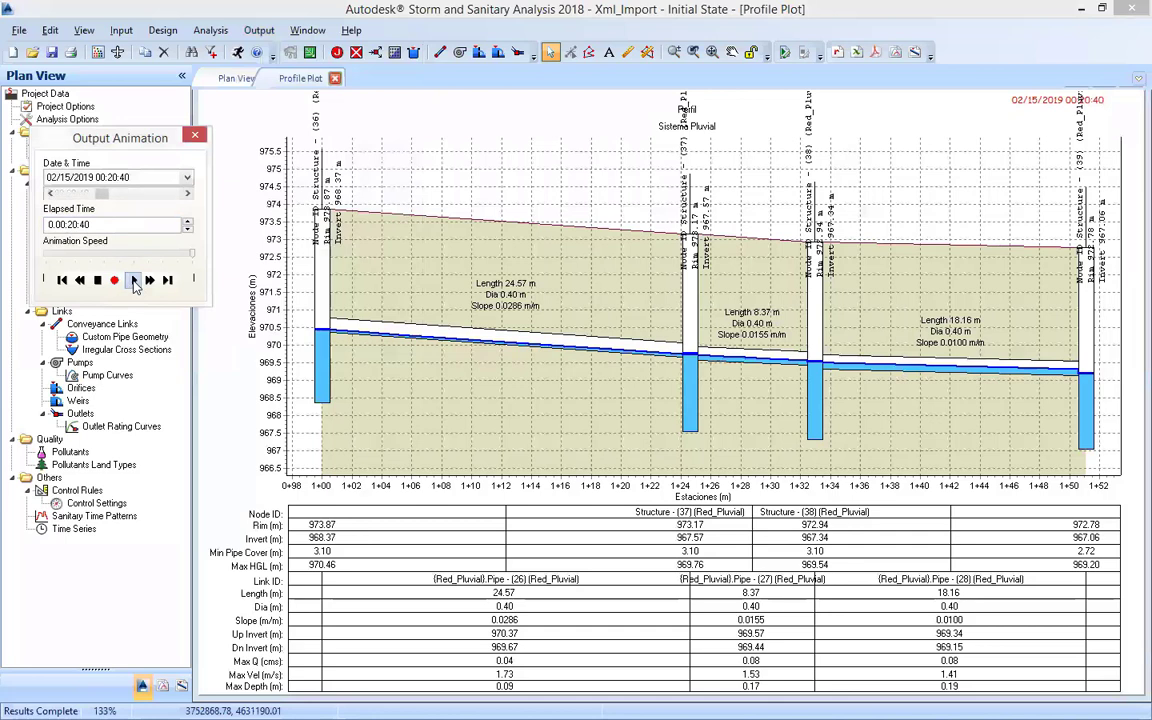
left_click(133, 281)
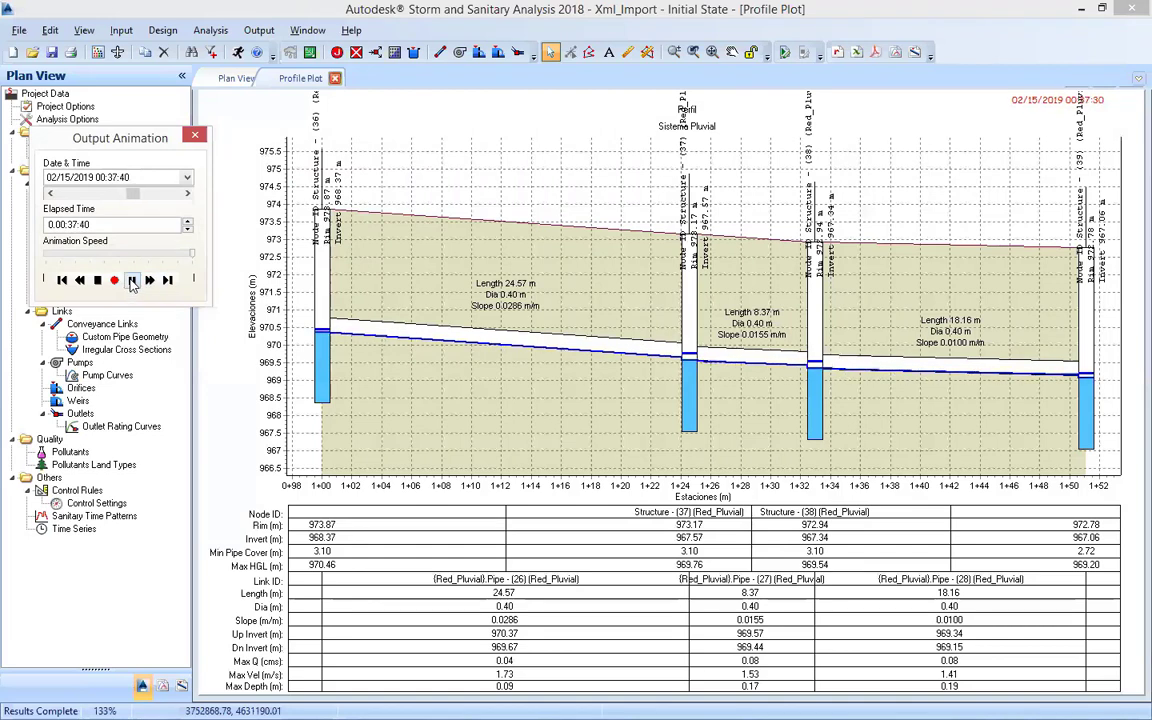
left_click(195, 137)
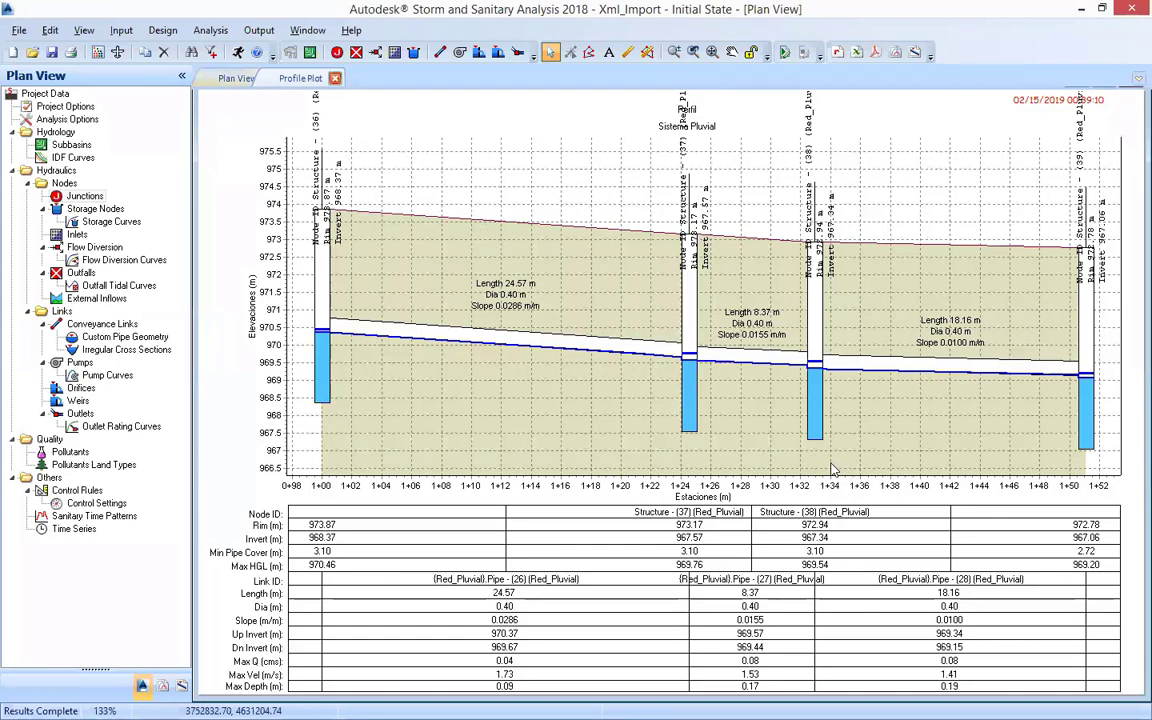
- From the plan view, examine the peak flow of Pipe - (32) and the peak inflow at outfall Structure - (43)
left_click(236, 78)
double_click(753, 431)
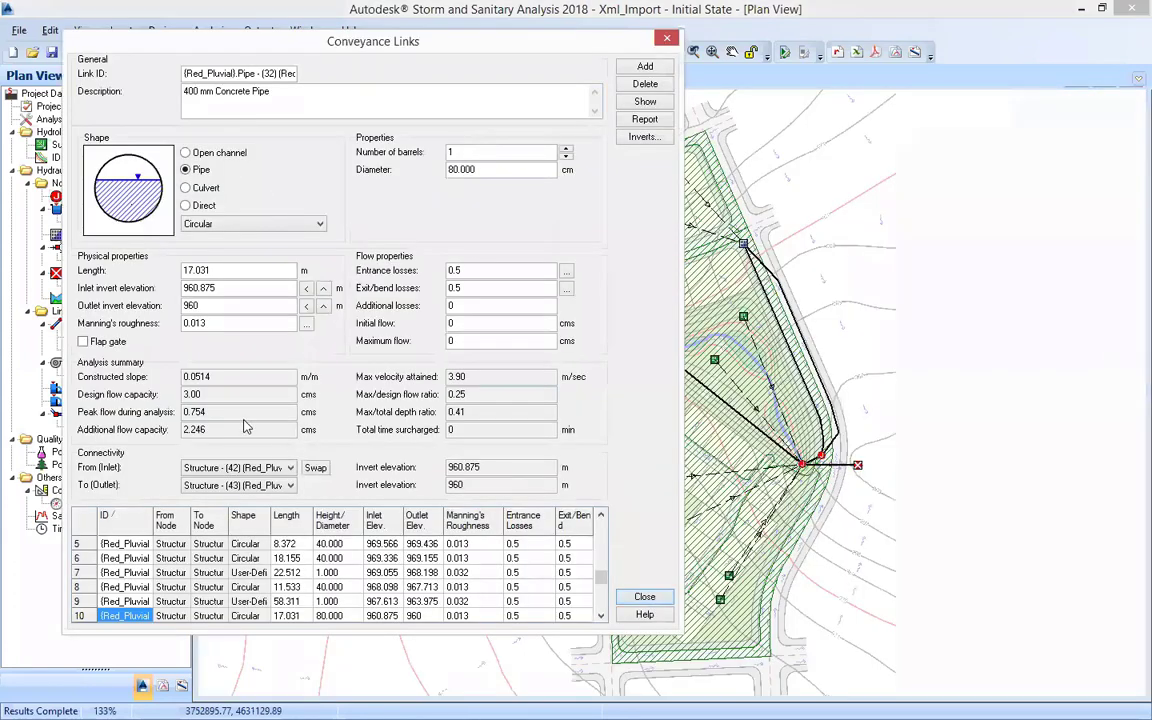
double_click(215, 412)
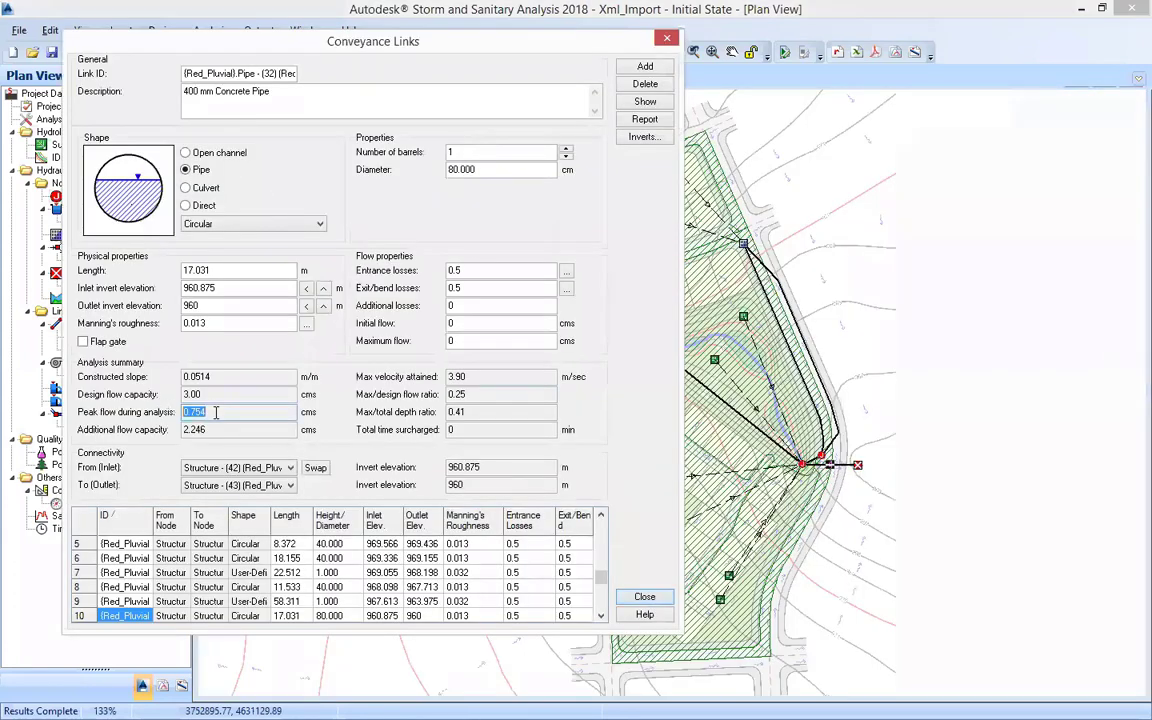
double_click(862, 465)
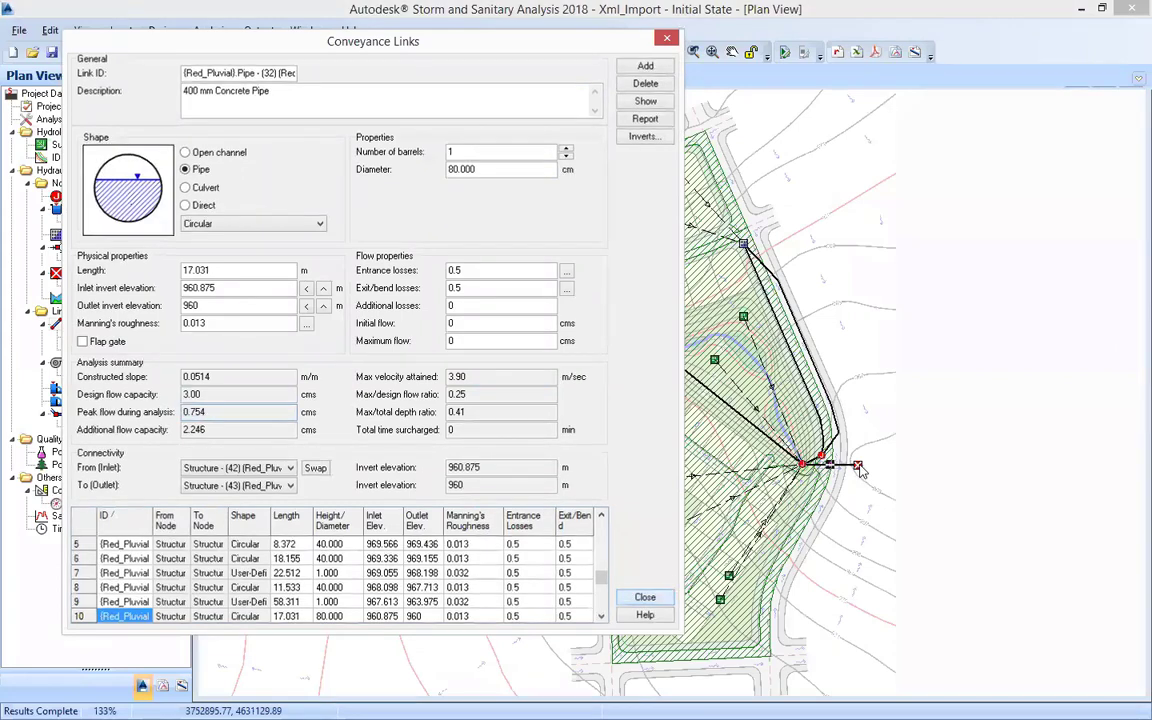
key("Escape")
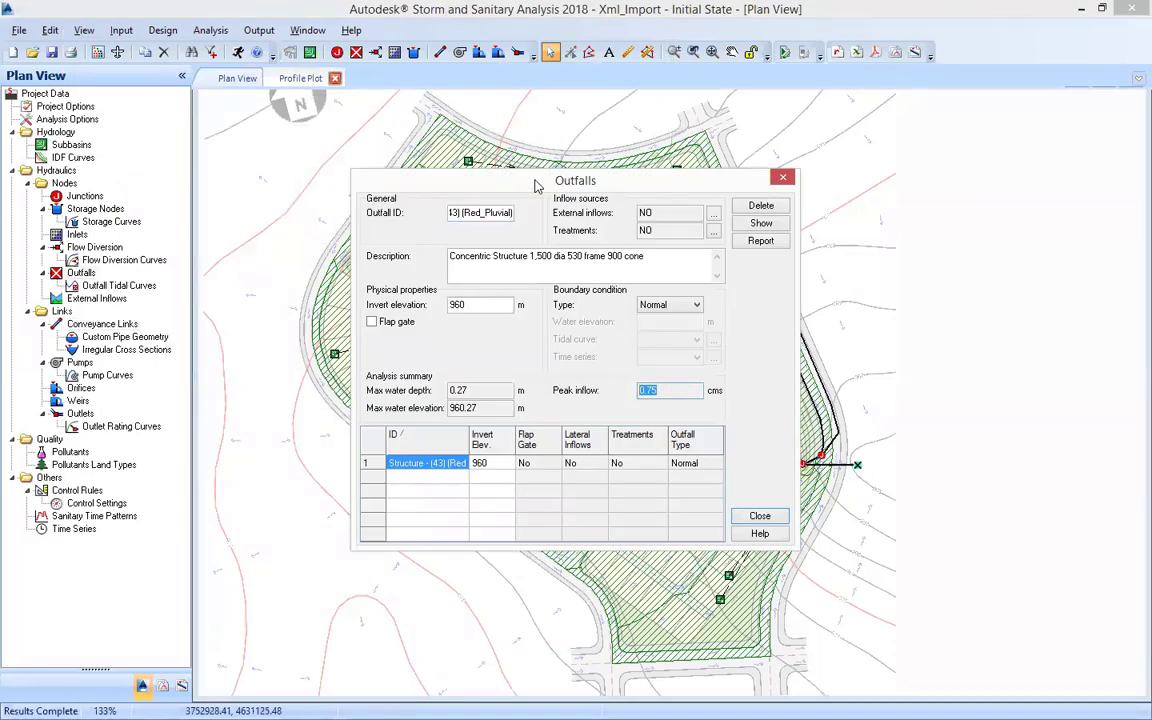
- Close the outfall's properties and the profile plot, returning to the plan view
left_click_drag(535, 185, 537, 186)
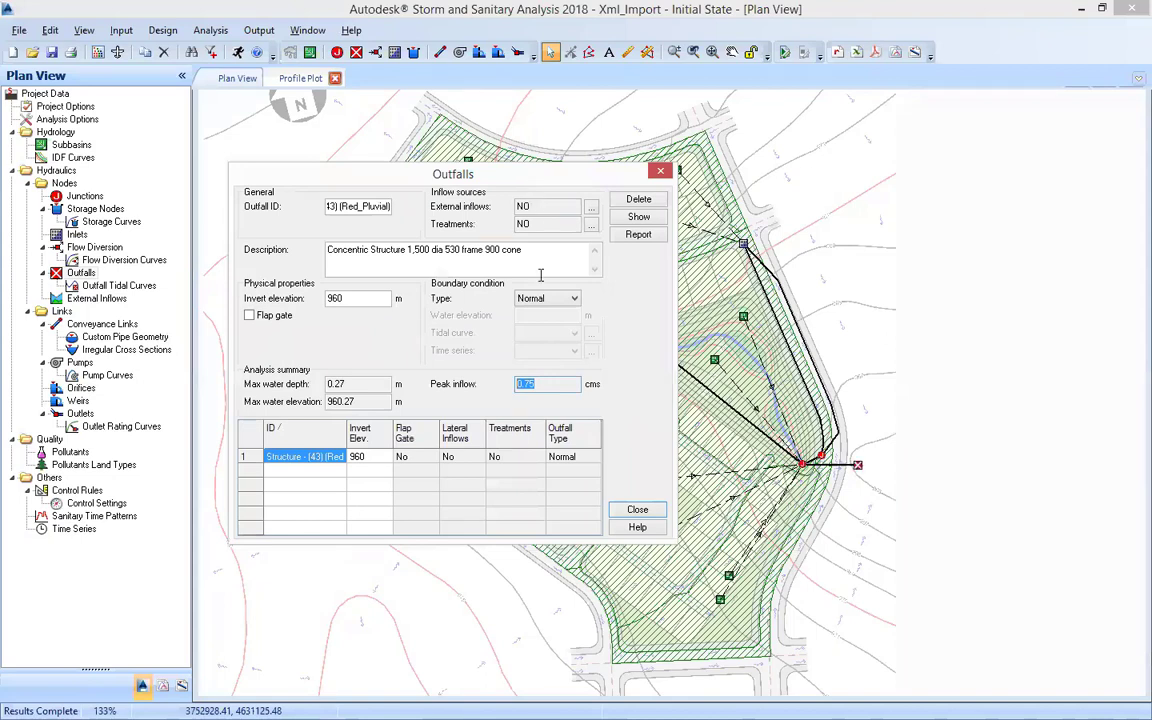
left_click(638, 510)
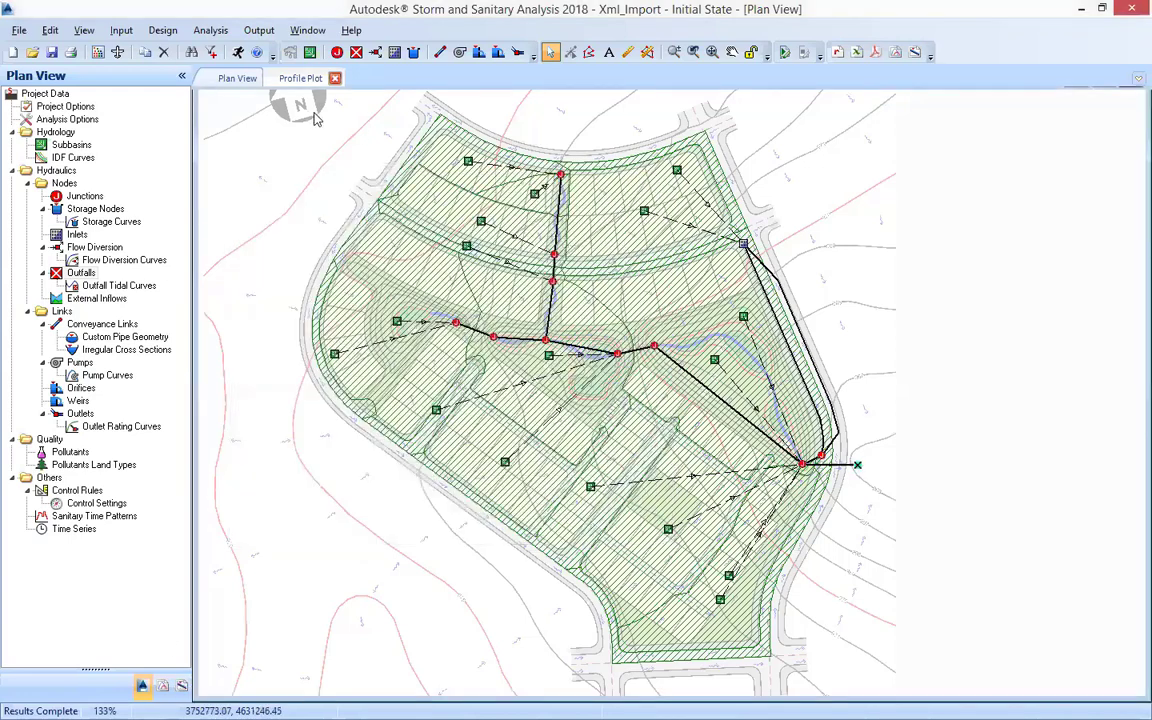
left_click(300, 78)
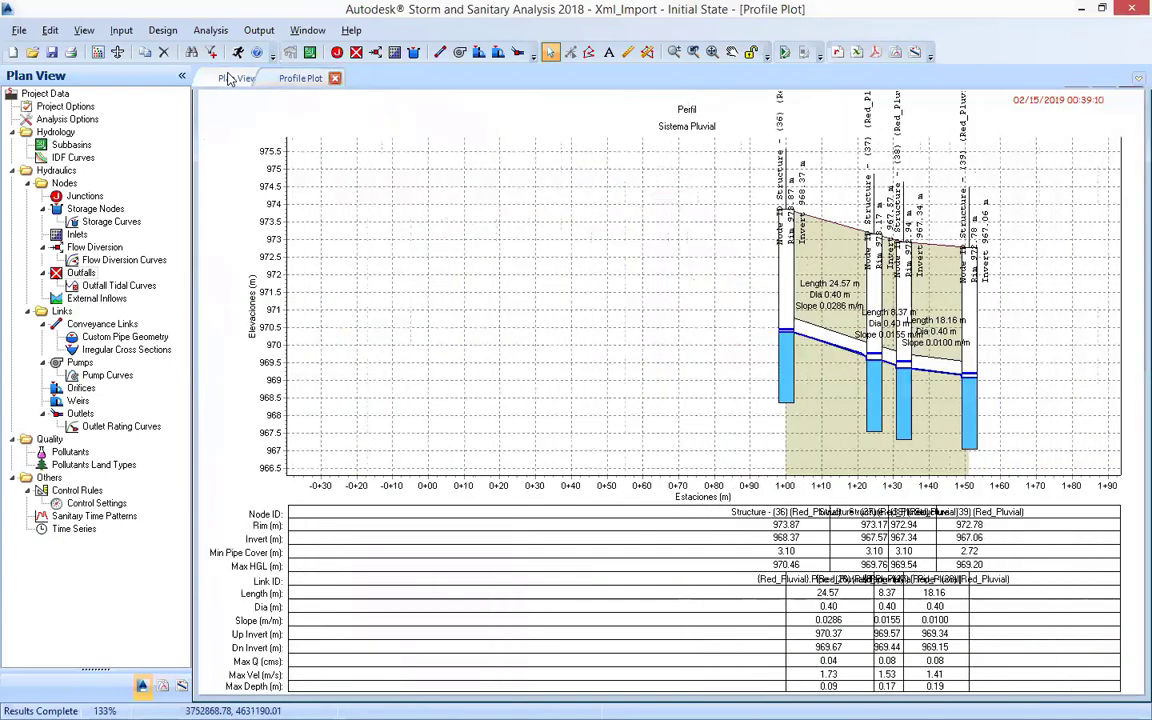
left_click(231, 81)
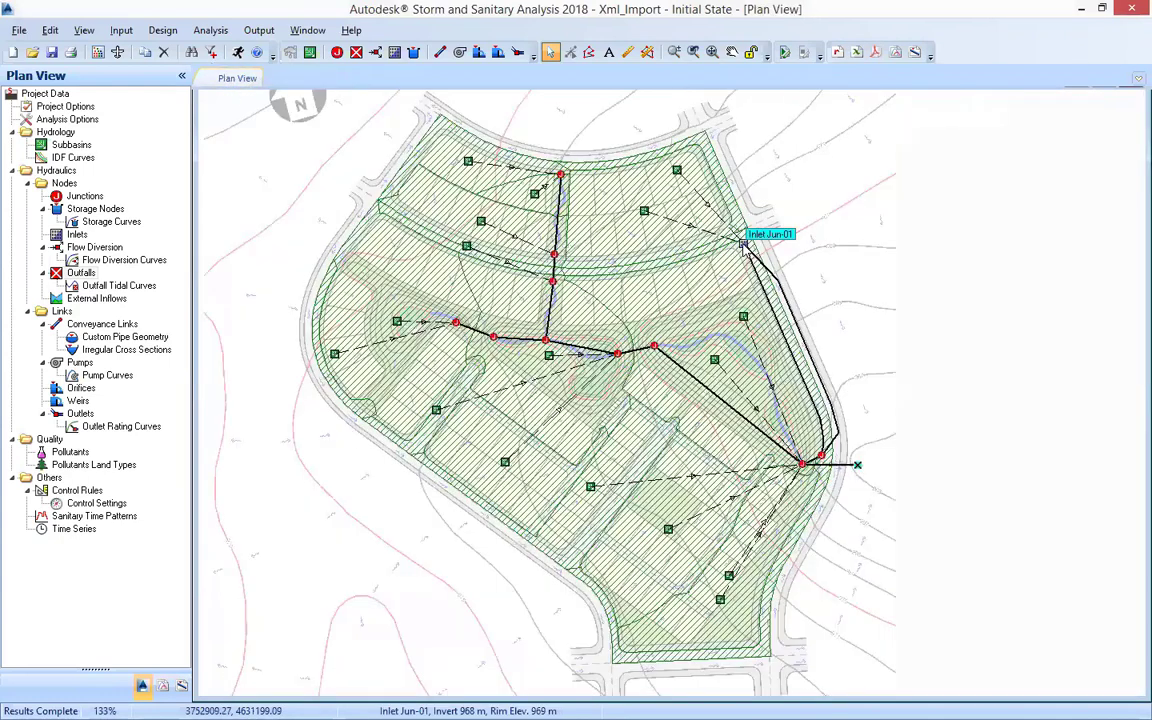
- Open the properties of junction Structure - (36) and inlet Jun-01, and examine the available inlet manufacturers and grate types
double_click(561, 176)
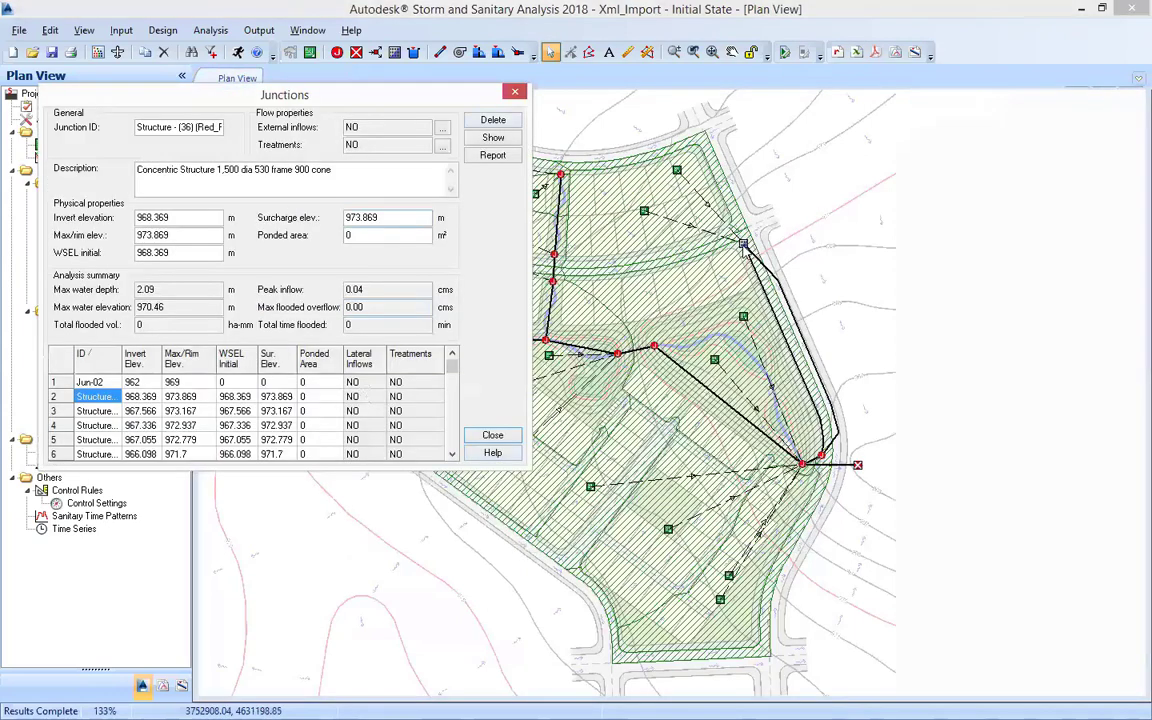
key("alt+Tab")
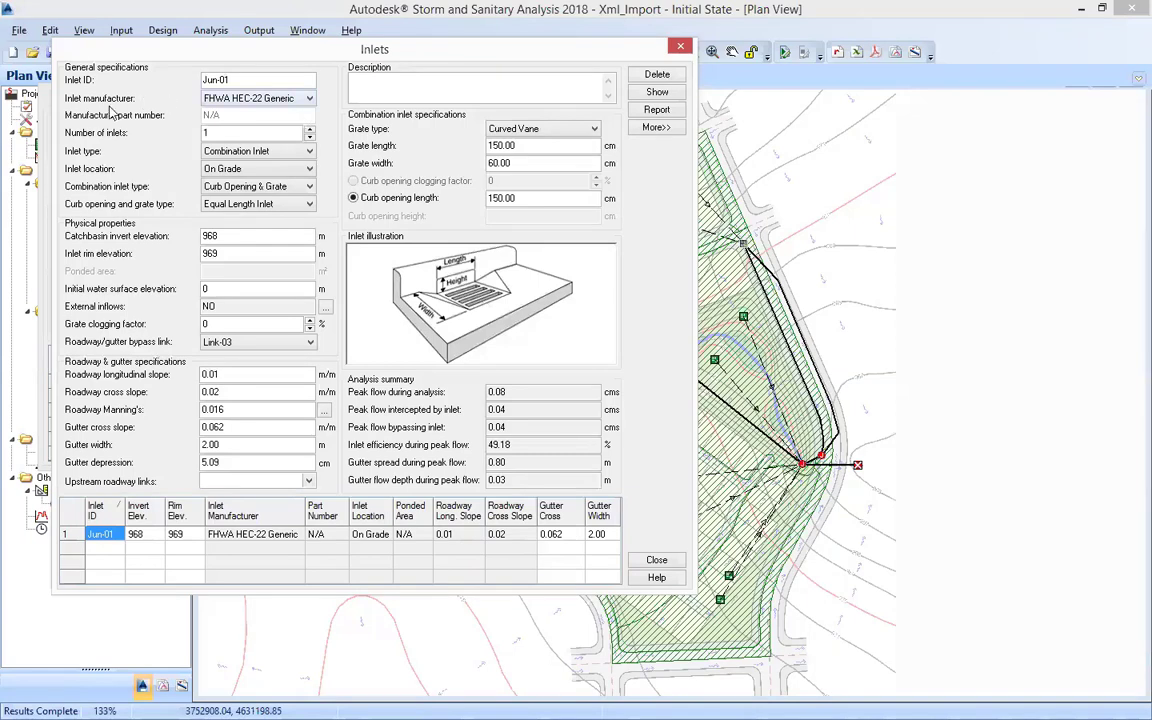
left_click(208, 99)
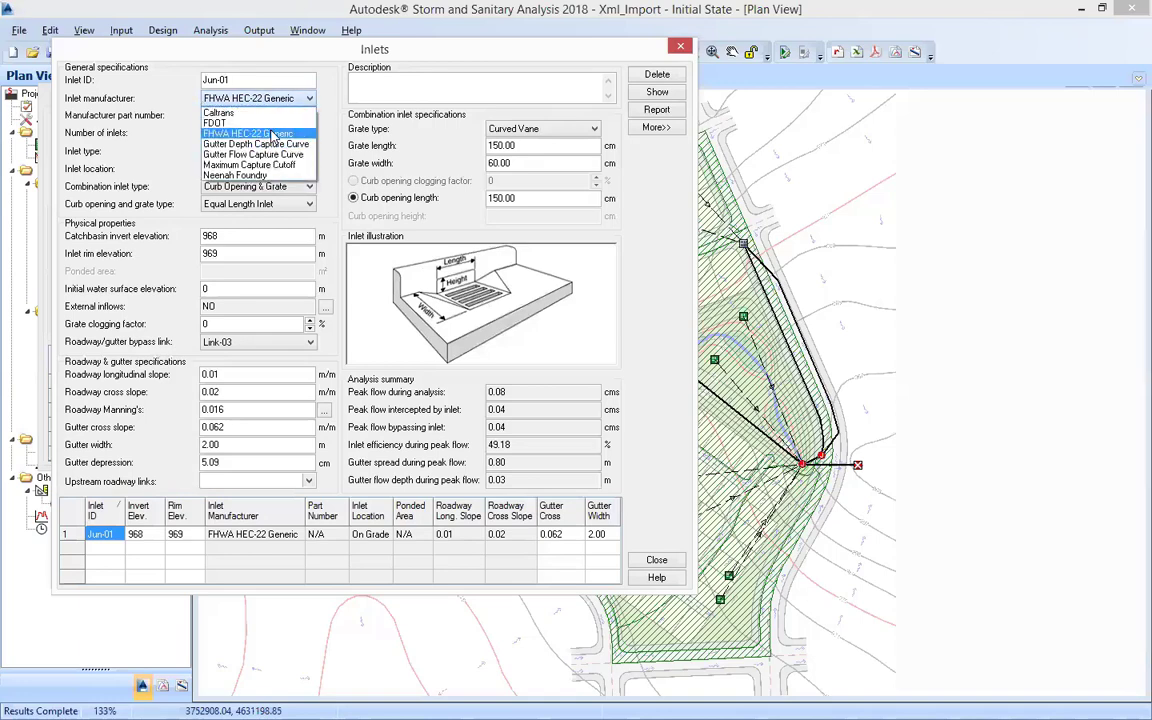
left_click(277, 132)
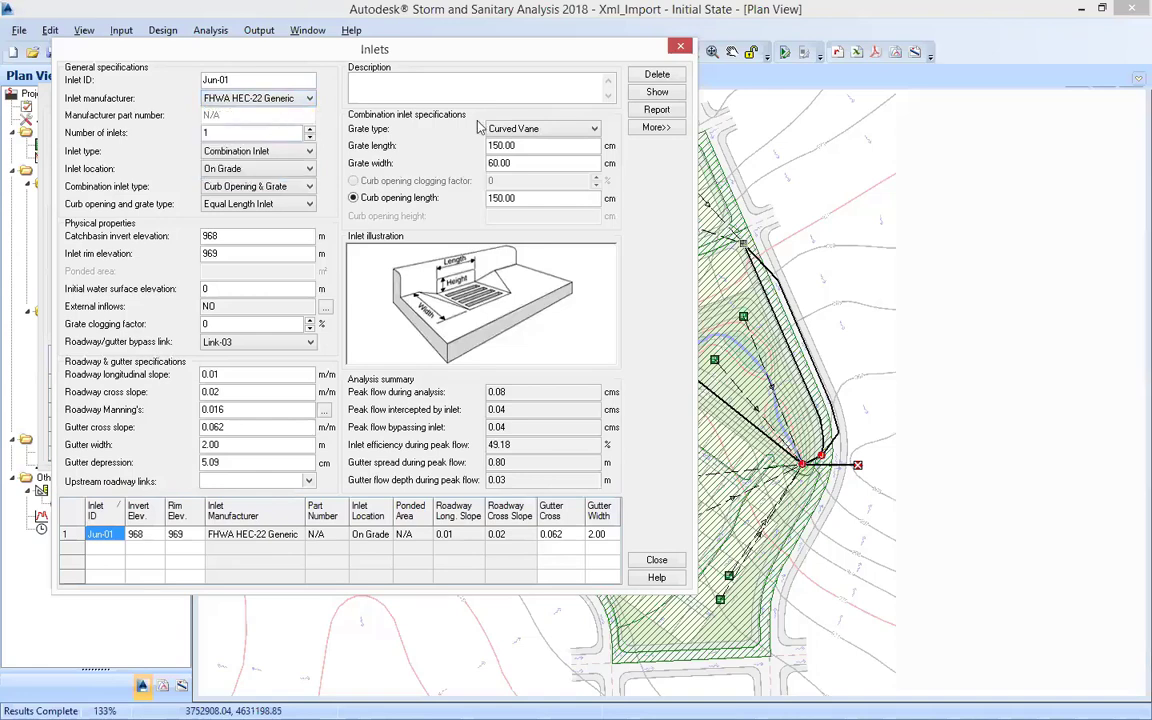
left_click(546, 130)
left_click(530, 155)
- Try Caltrans as the manufacturer of inlet Jun-01 and compare several part numbers, including GT2
left_click(262, 98)
left_click(218, 113)
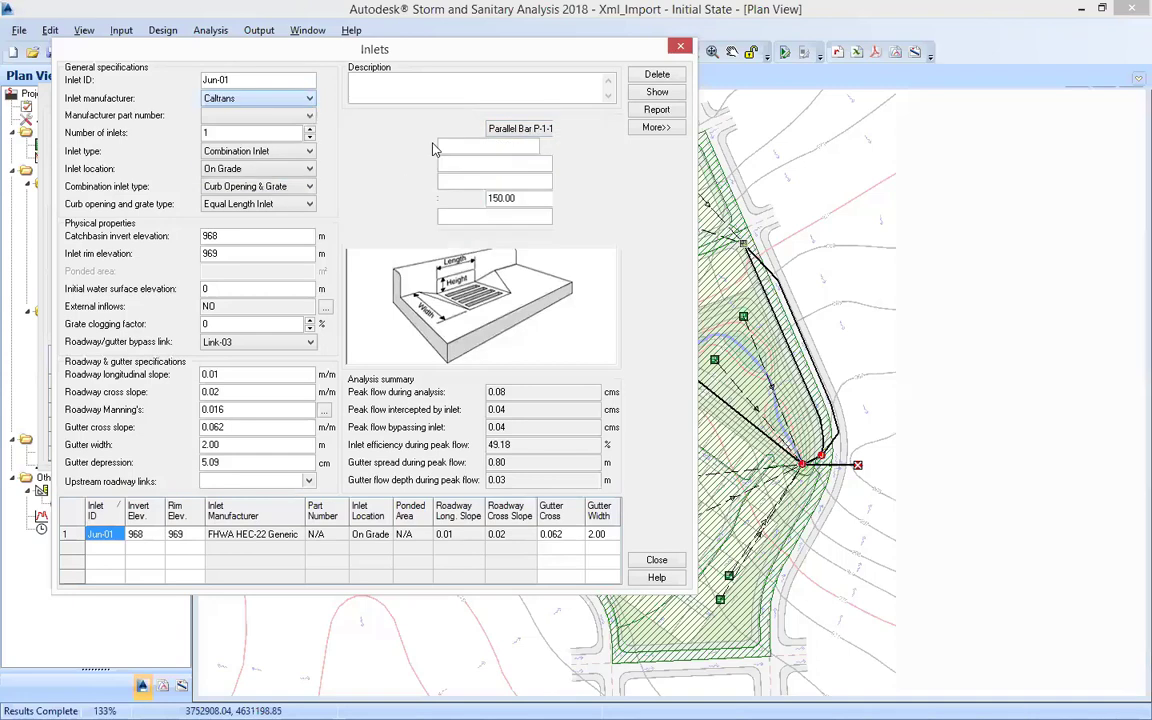
left_click(514, 148)
left_click(490, 129)
left_click(475, 155)
left_click(255, 116)
left_click(230, 157)
left_click(255, 116)
left_click(225, 150)
left_click(255, 116)
left_click(246, 182)
- Try the Caltrans part numbers OS and Slotted Drain, and return the inlet manufacturer to FHWA HEC-22 Generic
left_click(255, 116)
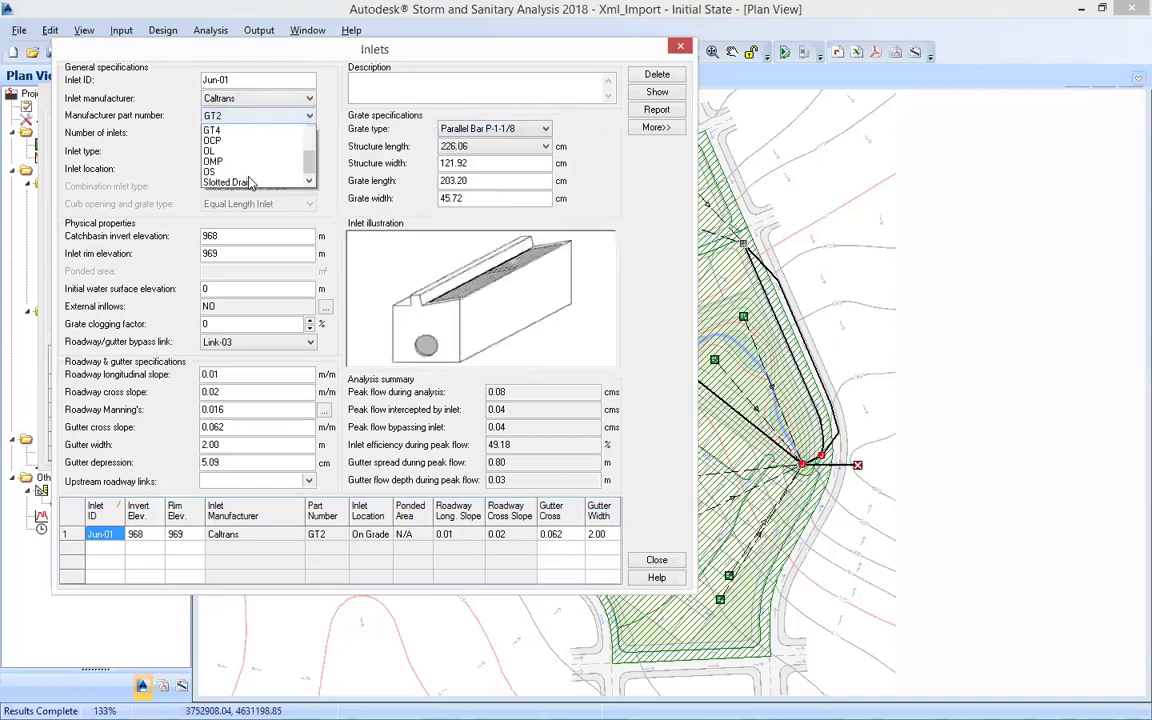
left_click(247, 193)
left_click(255, 116)
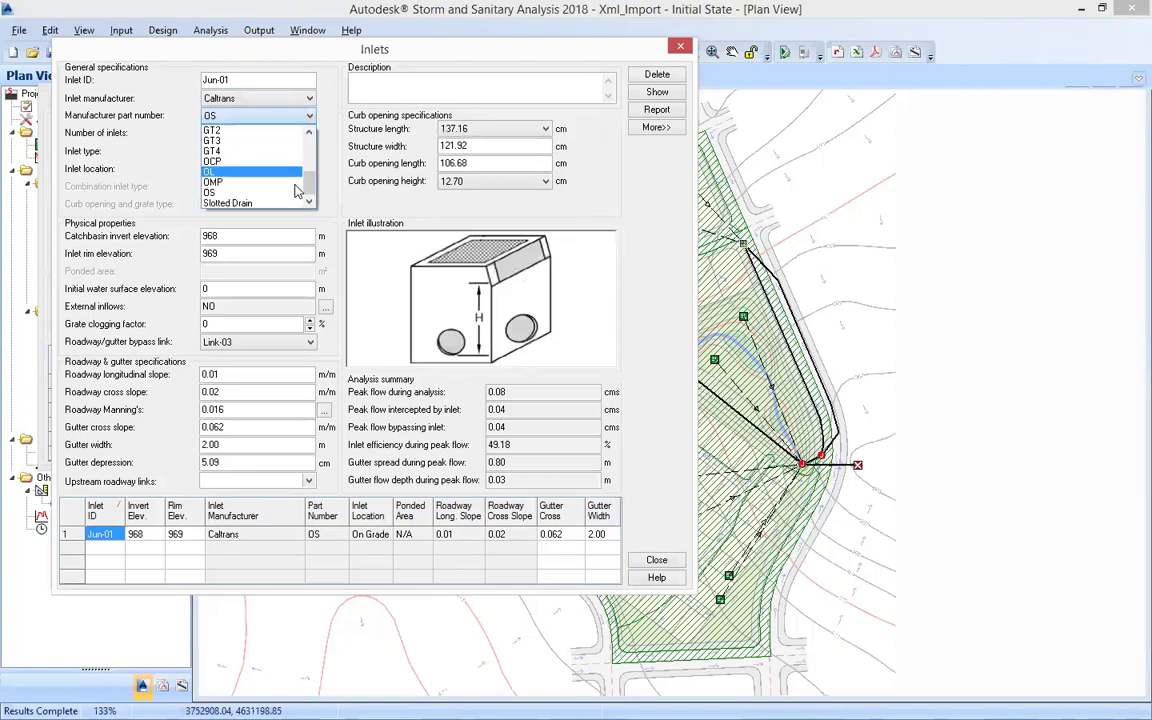
left_click(255, 203)
left_click(255, 98)
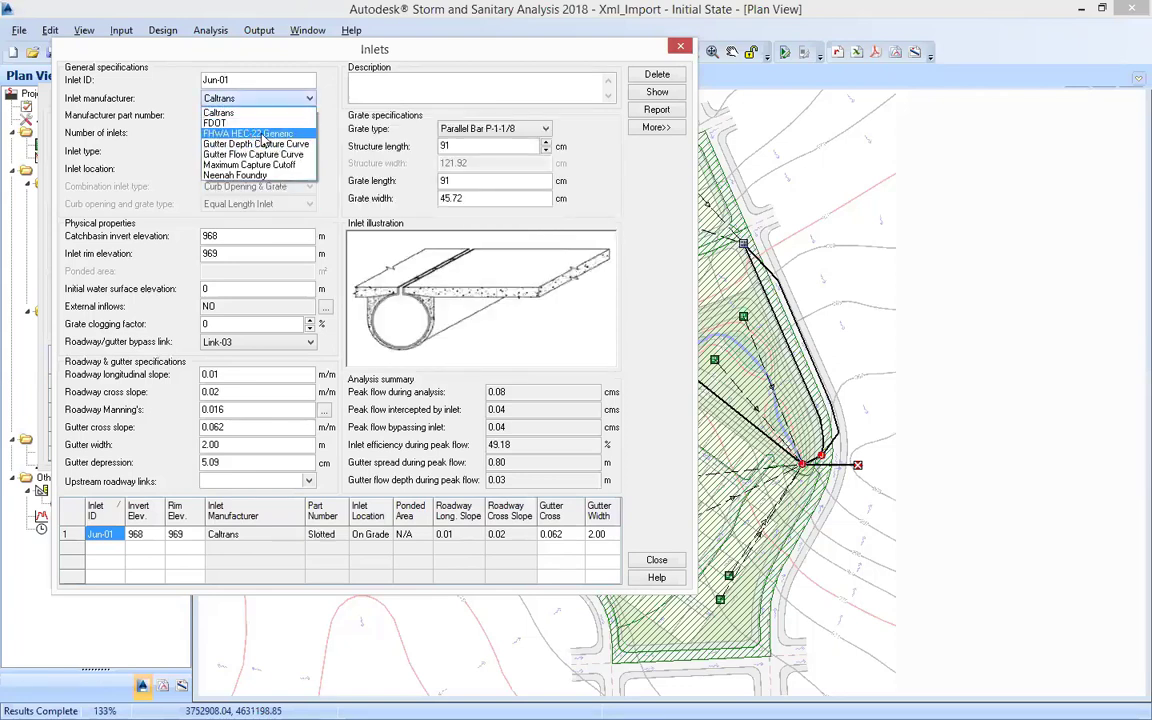
left_click(255, 133)
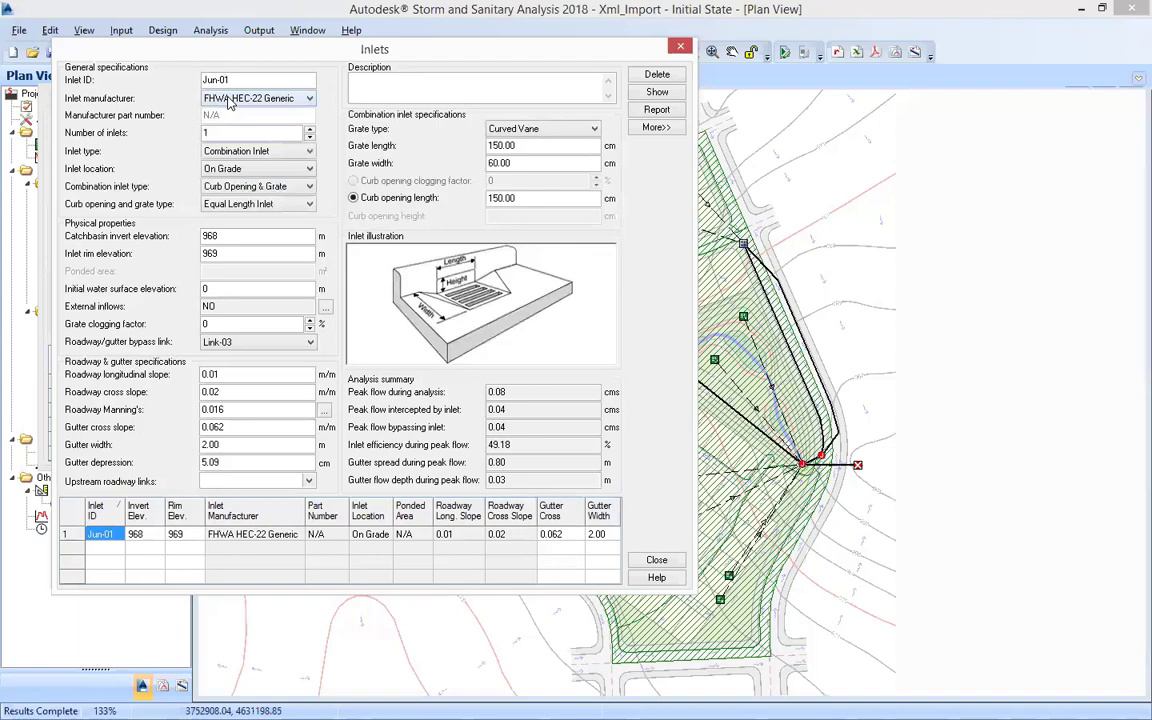
- Set the grate type of inlet Jun-01 to Parallel Bar P-1-1/8
left_click(520, 128)
left_click(505, 158)
left_click(503, 147)
left_click(493, 161)
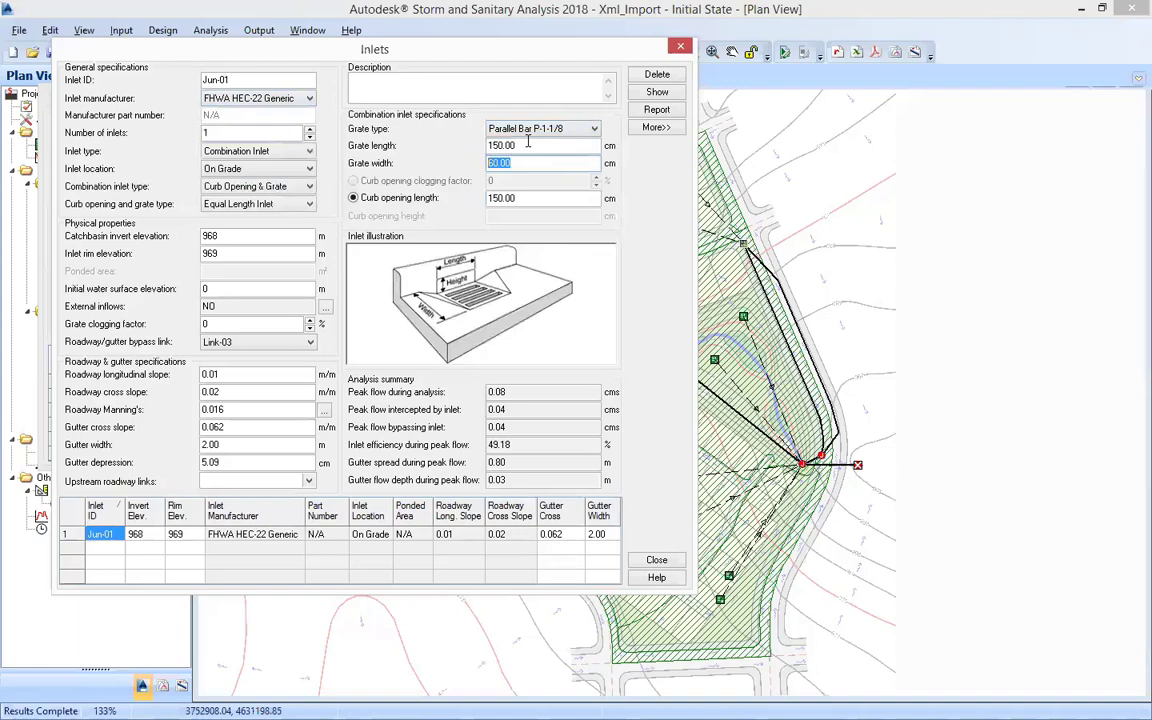
key("Tab")
- Try the Curb Opening, circular grate, rectangular grate, and Median & Ditch inlet types for Jun-01 to compare their specifications
left_click(245, 152)
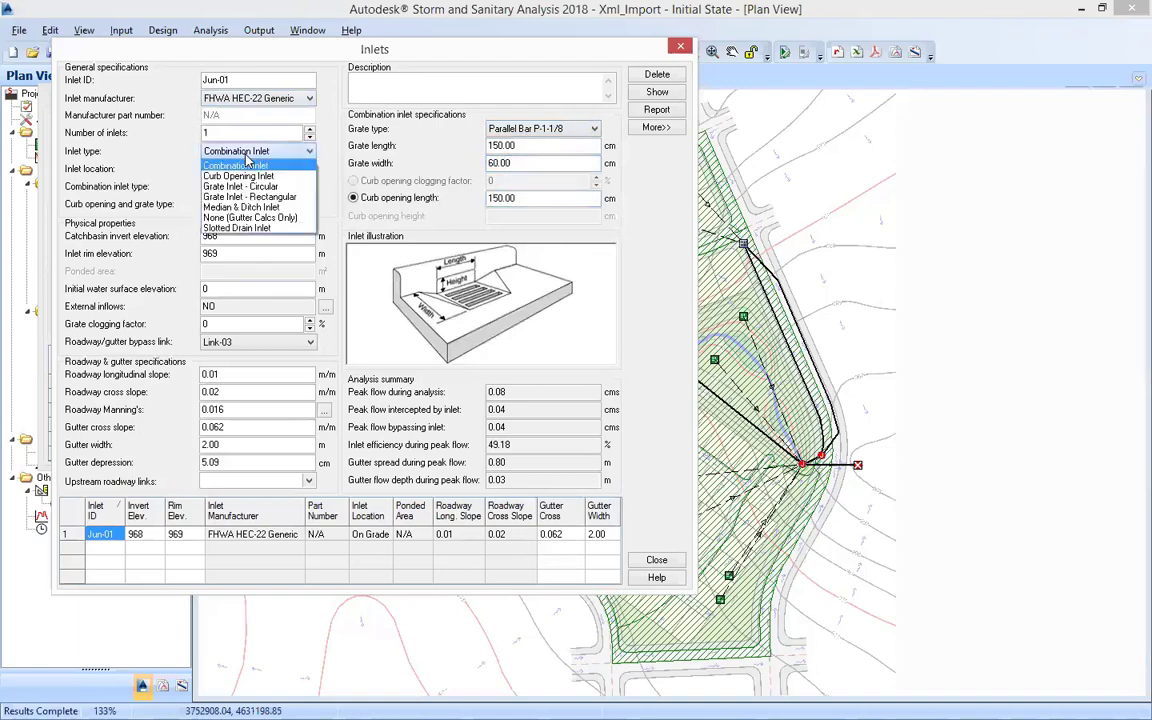
left_click(255, 173)
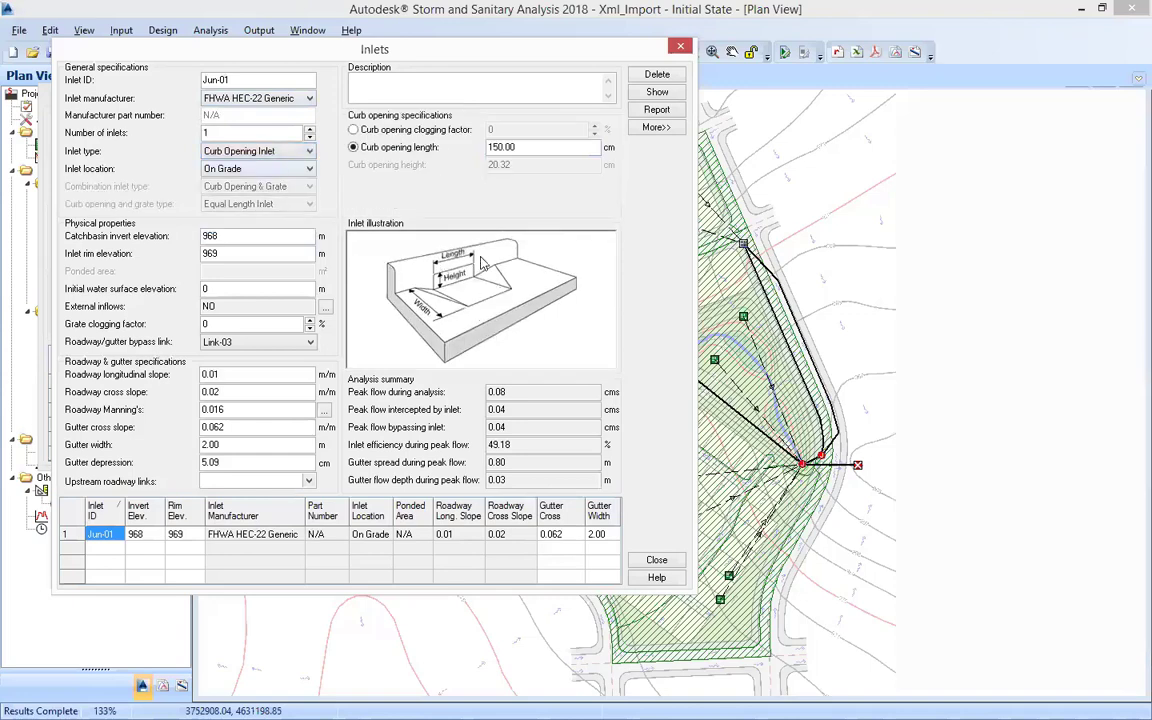
left_click(244, 155)
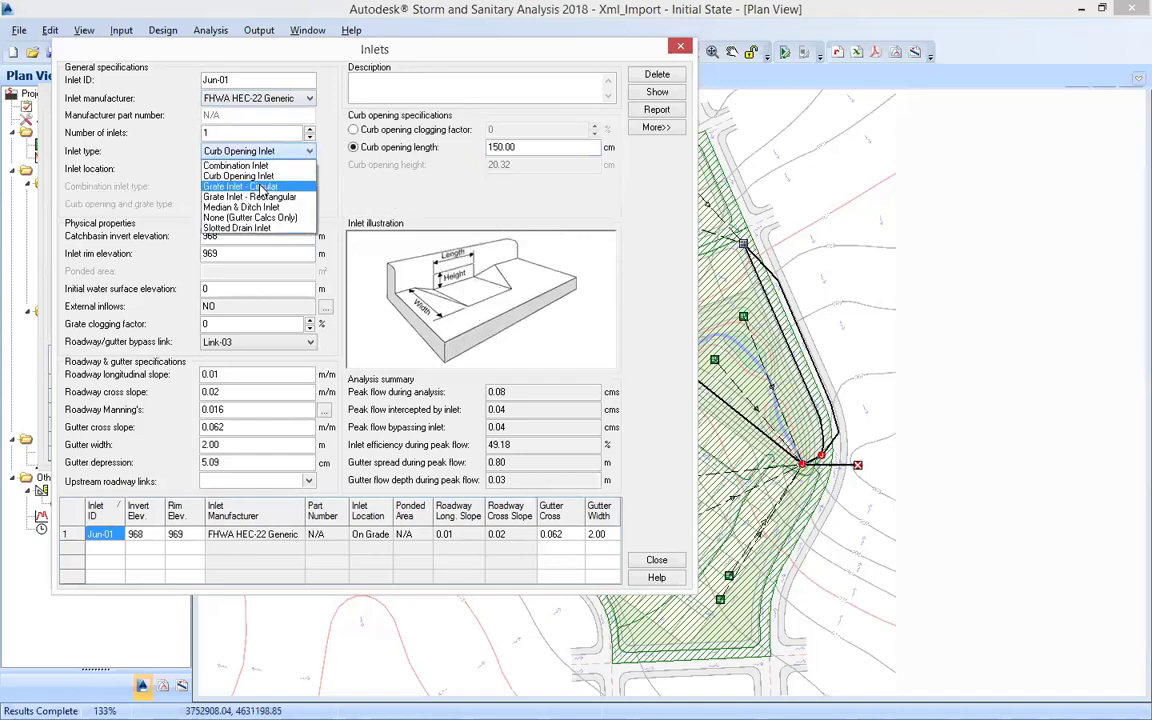
left_click(261, 187)
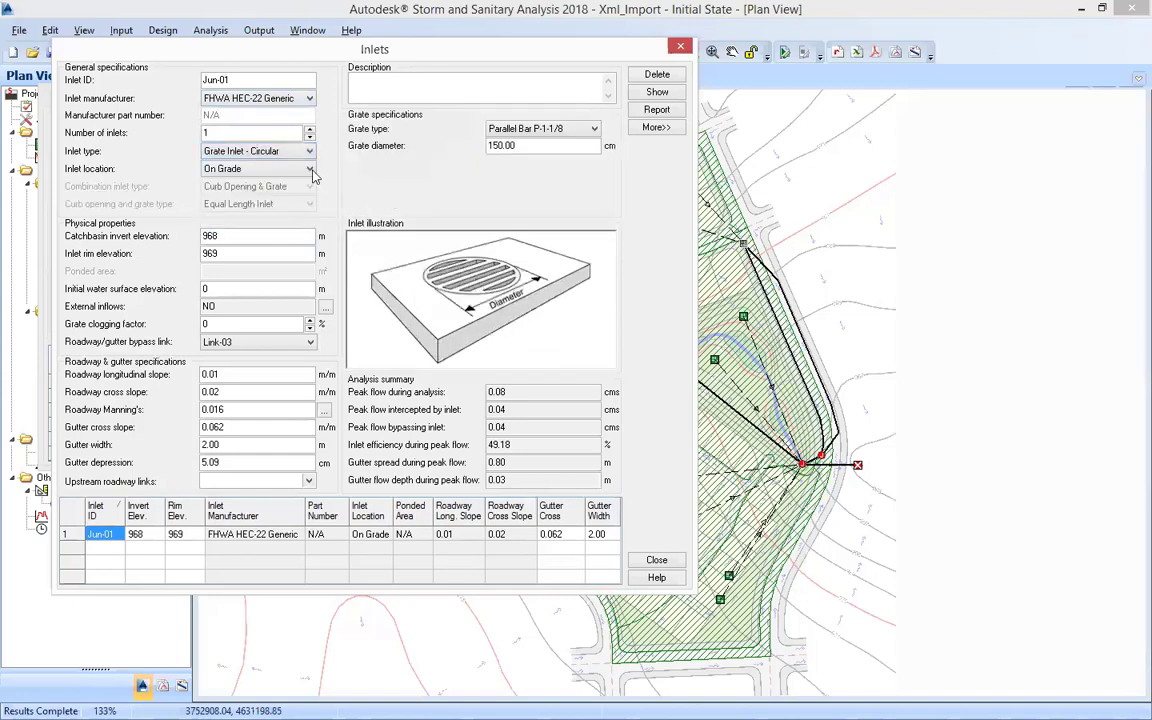
left_click(258, 152)
left_click(262, 196)
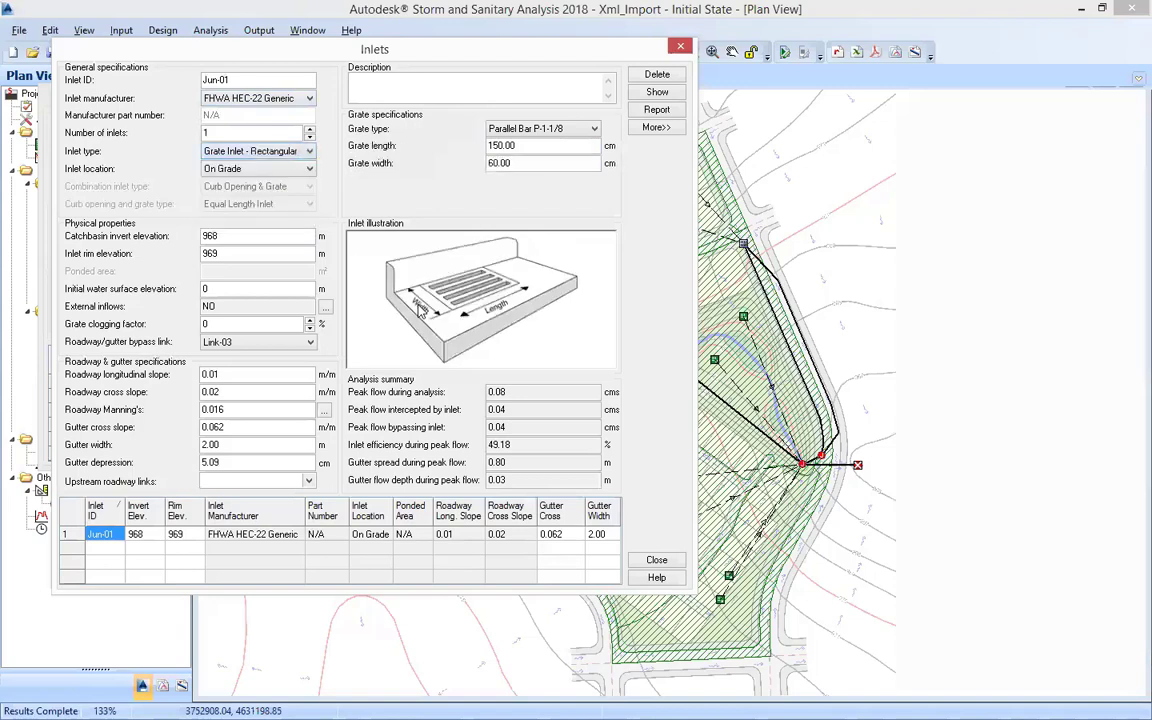
left_click(241, 151)
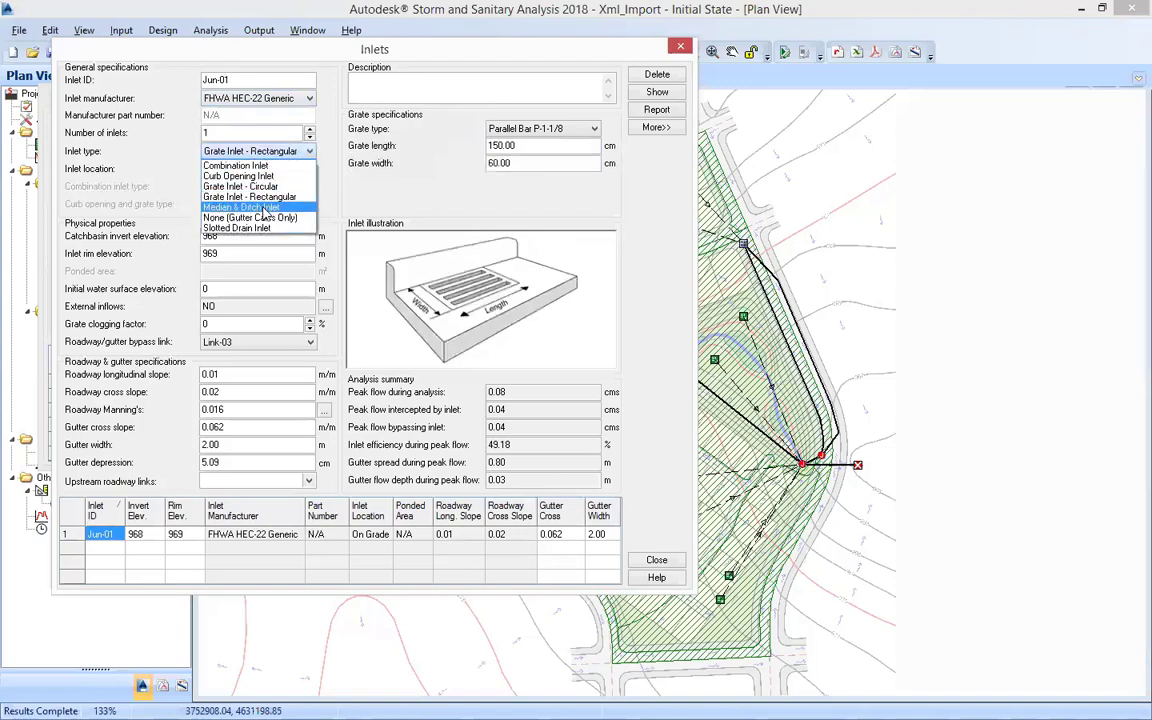
left_click(241, 205)
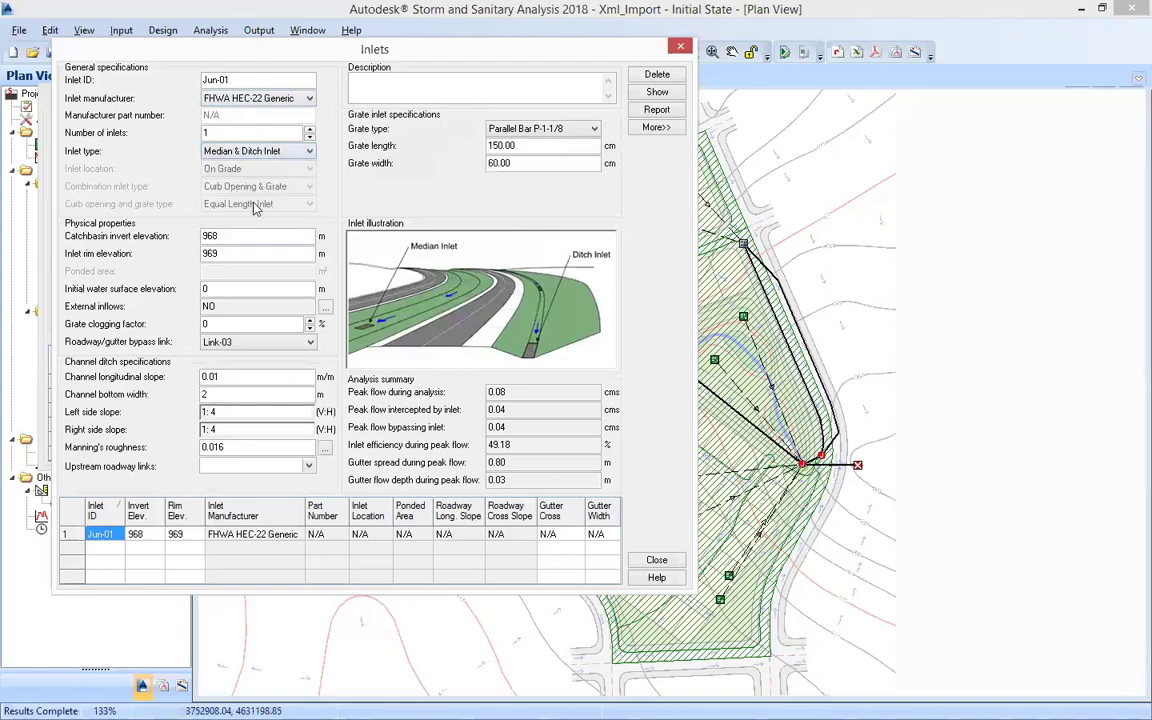
- Try the None (Gutter Calcs Only), Slotted Drain, and Curb Opening inlet types, and return Jun-01 to Combination Inlet
left_click(258, 151)
left_click(258, 222)
left_click(232, 151)
left_click(237, 228)
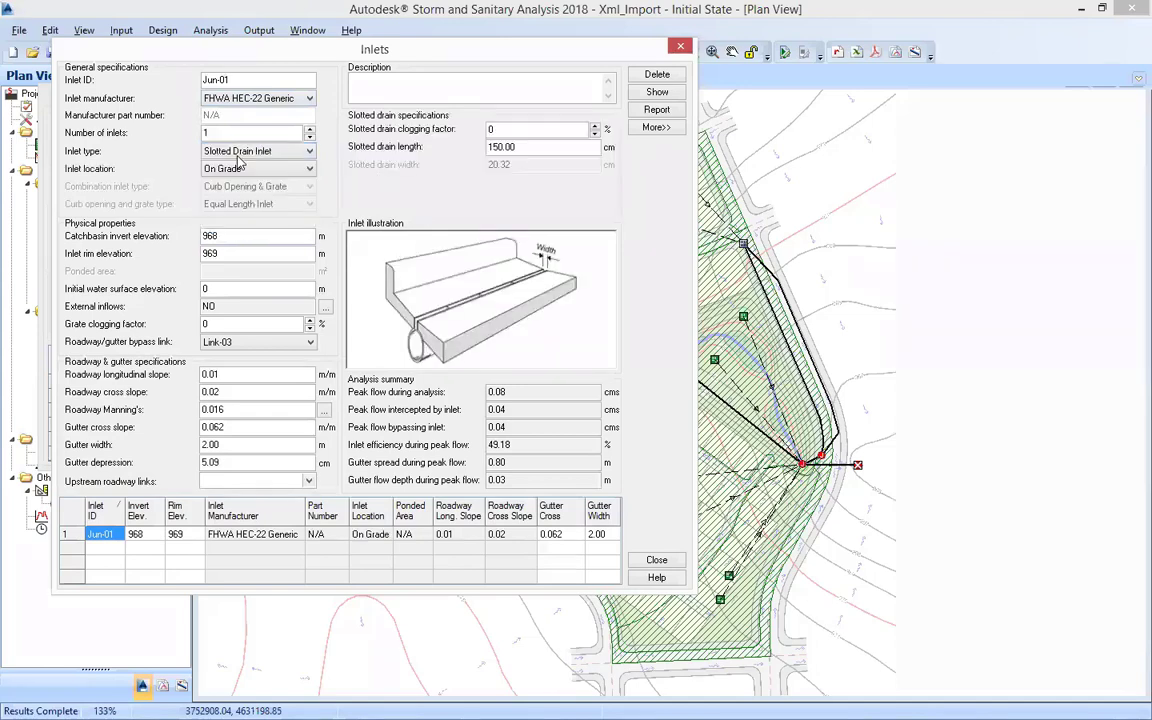
left_click(258, 151)
left_click(238, 176)
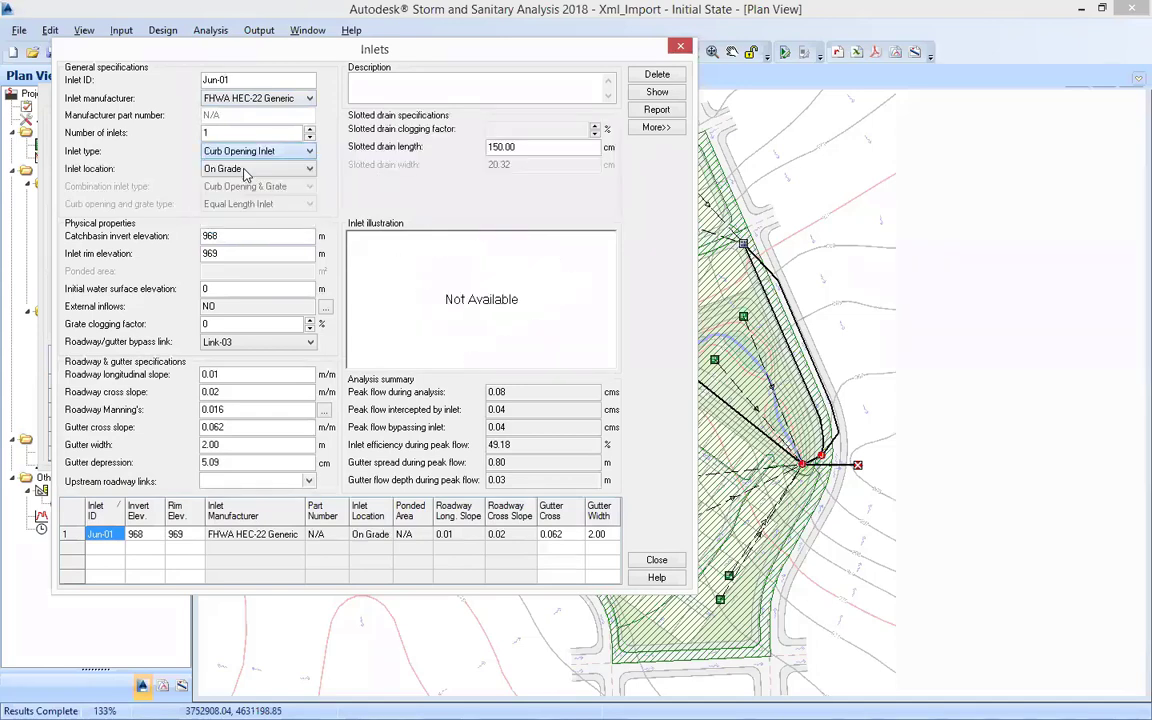
left_click(258, 151)
left_click(237, 165)
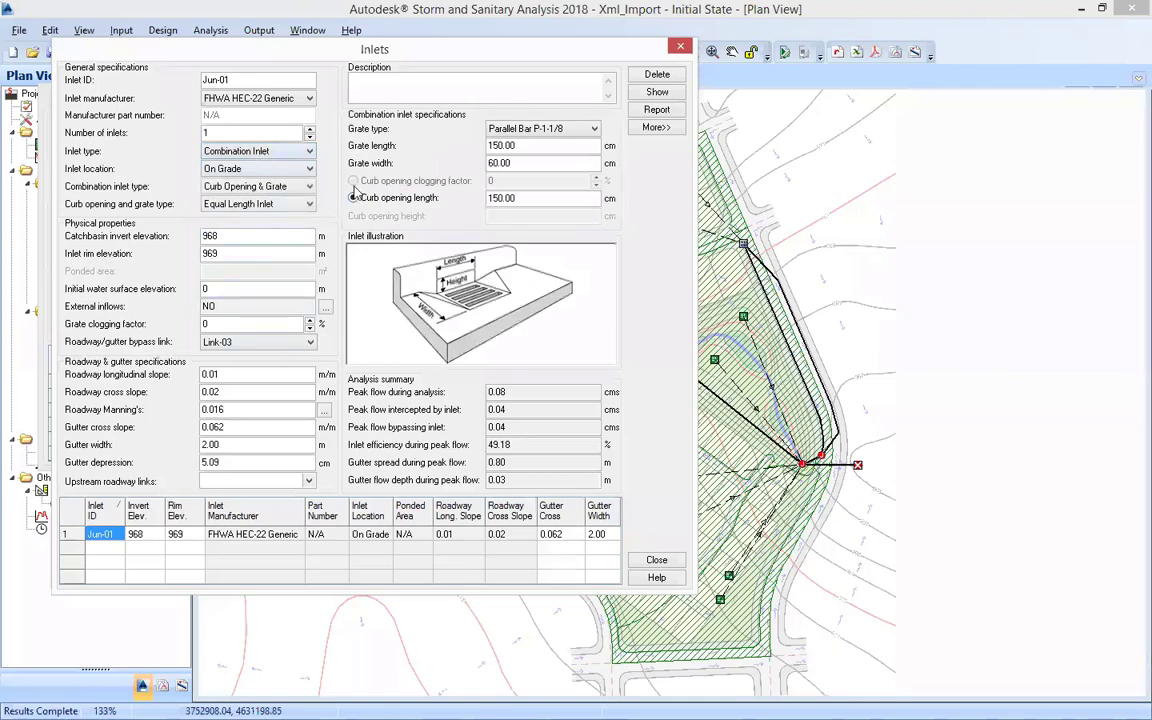
- Examine the inlet location options of Jun-01, then close the inlet and junction properties
left_click(303, 168)
left_click(303, 168)
left_click(257, 168)
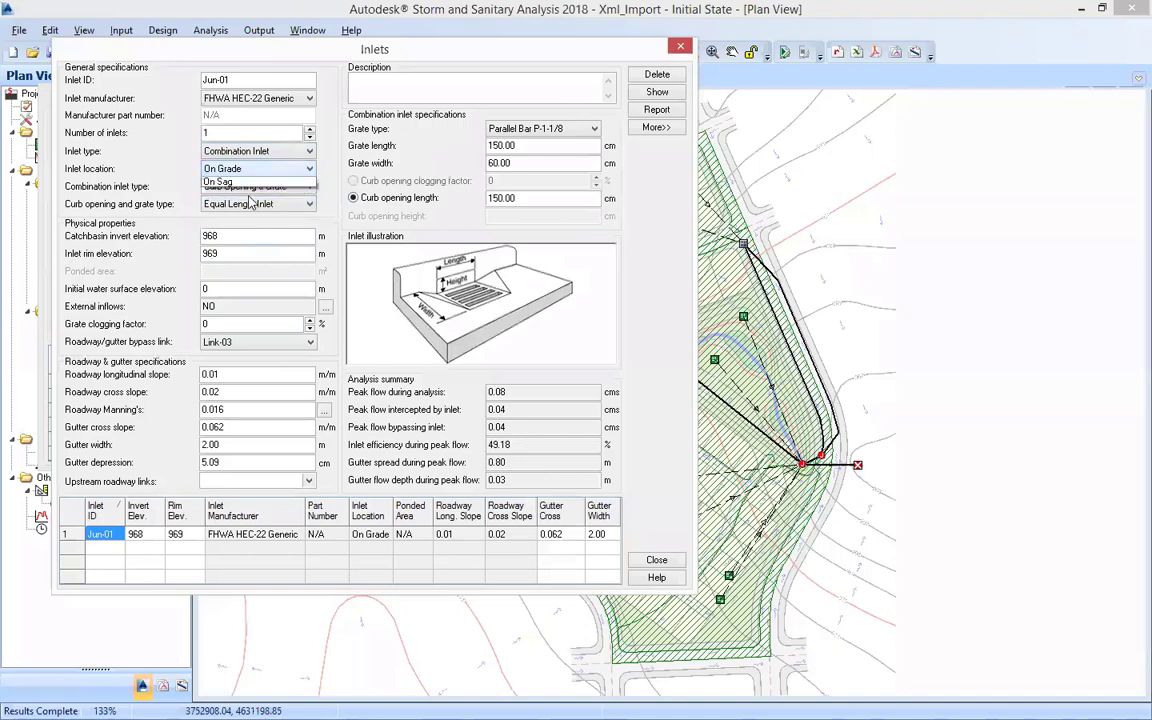
left_click(260, 193)
left_click(266, 172)
left_click(250, 185)
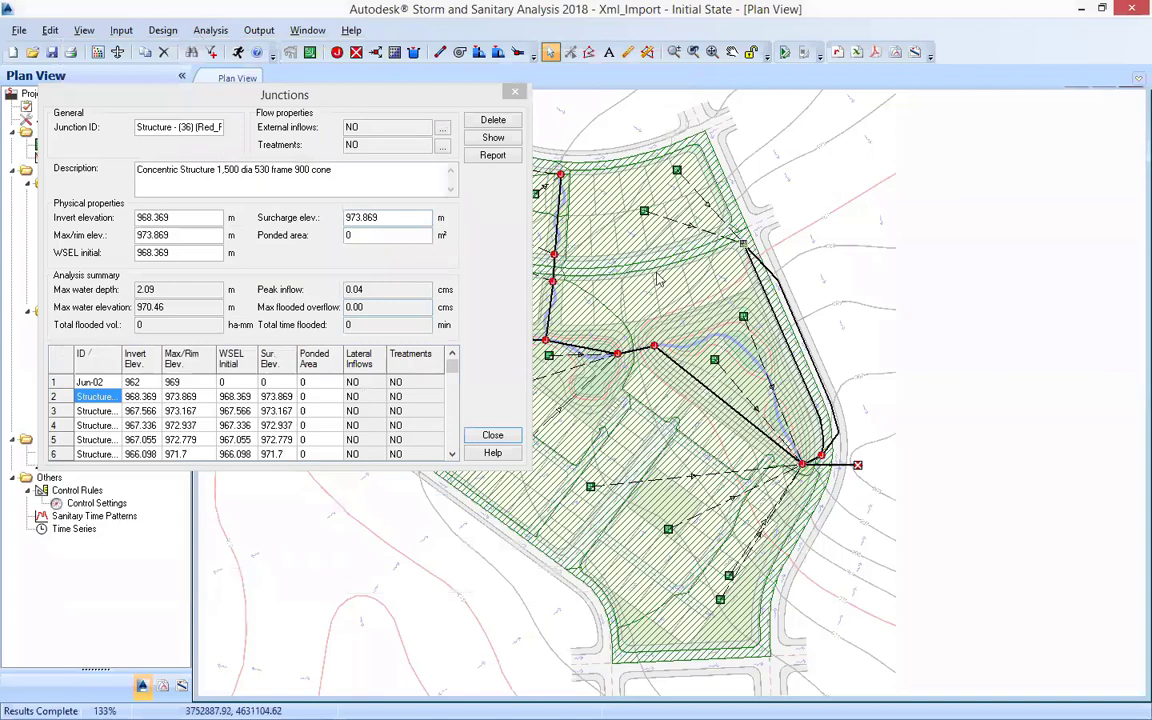
key("Escape")
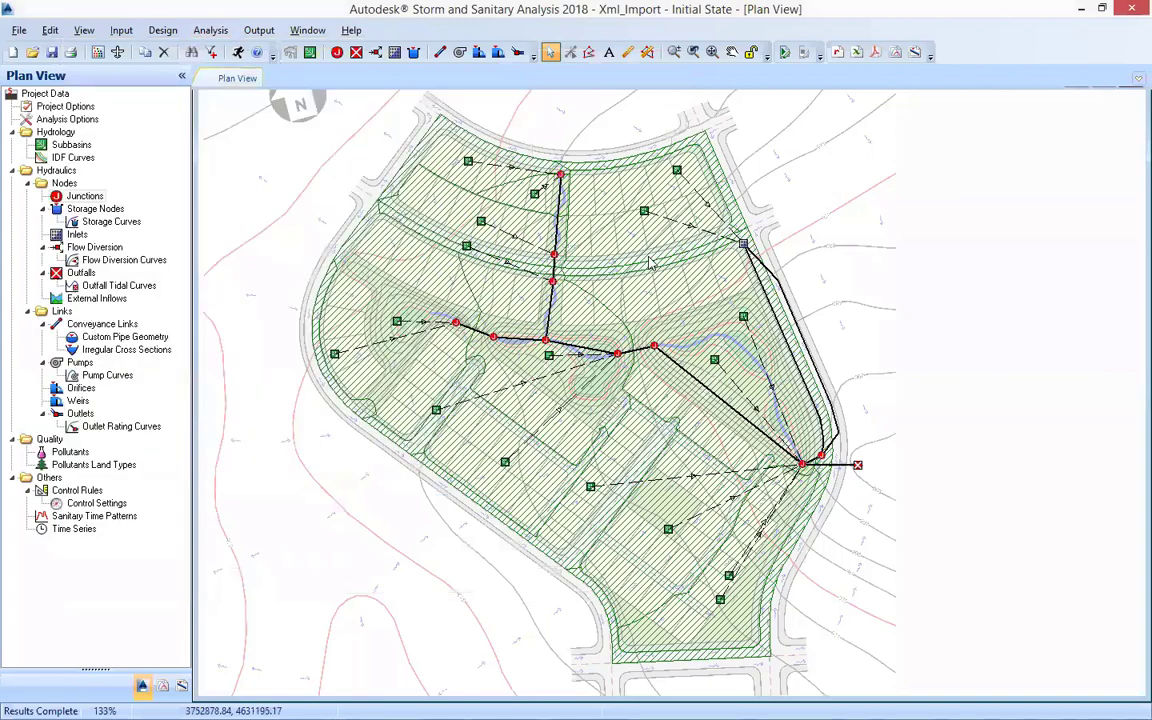
- Open the Curb & Gutter Inlet Calculator and choose the Combinational Inlet Type with a Curved Vane grate
left_click(162, 30)
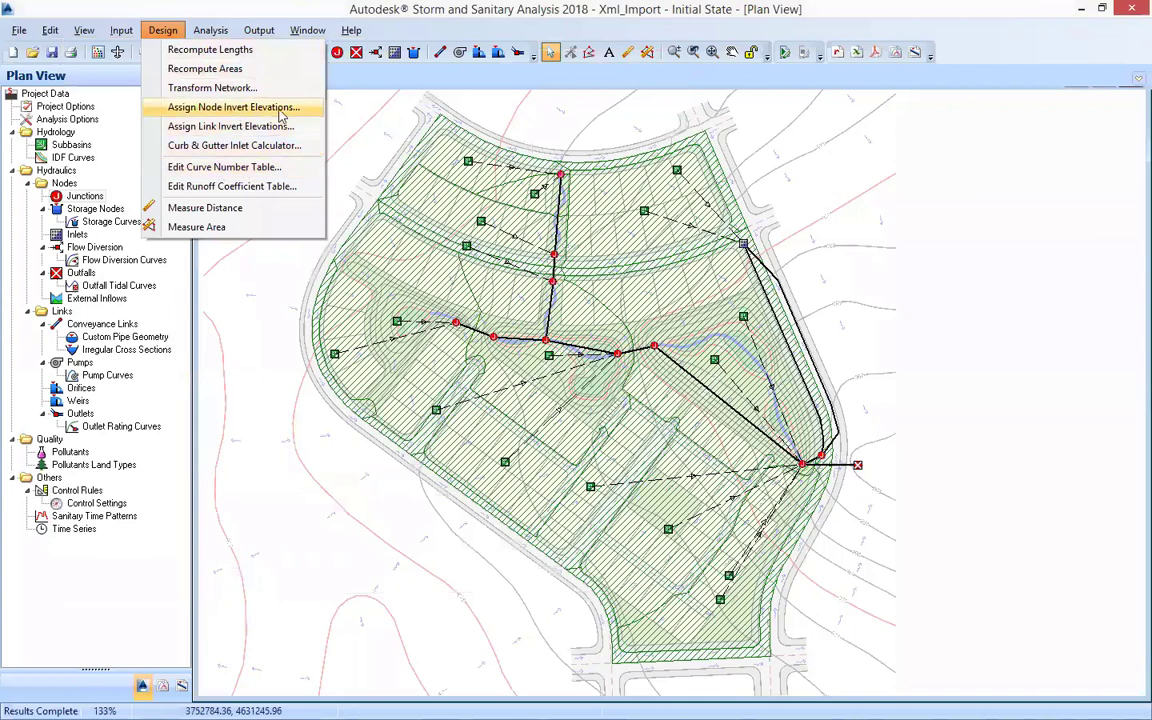
left_click(230, 145)
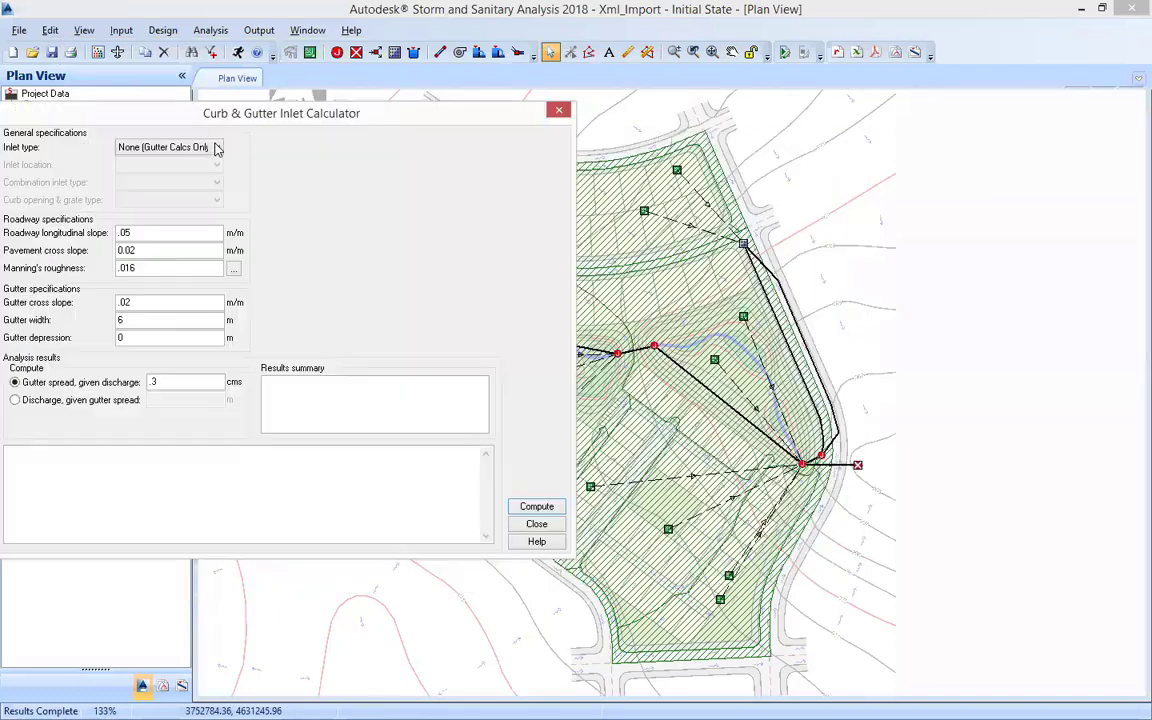
left_click(213, 127)
left_click(210, 141)
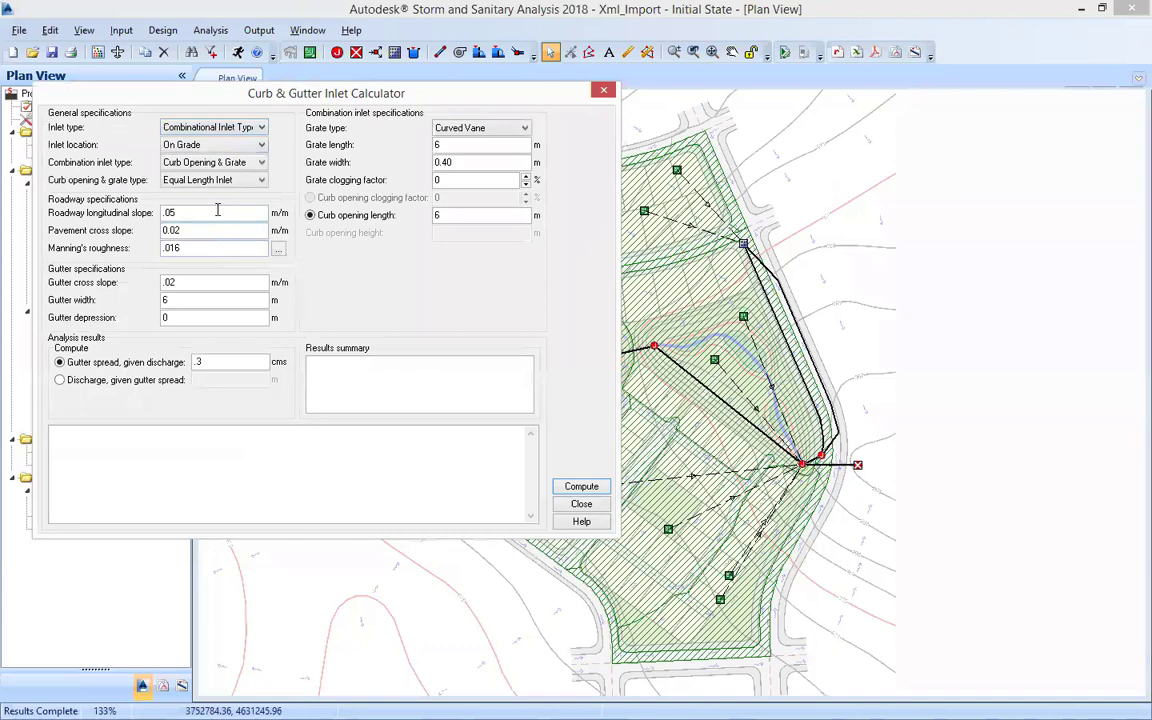
left_click(497, 128)
left_click(465, 162)
- Compare other inlet types in the calculator, including Grate Inlet, and set the type to Median & Ditch Inlet
left_click(213, 127)
left_click(205, 151)
left_click(215, 127)
left_click(205, 162)
left_click(200, 127)
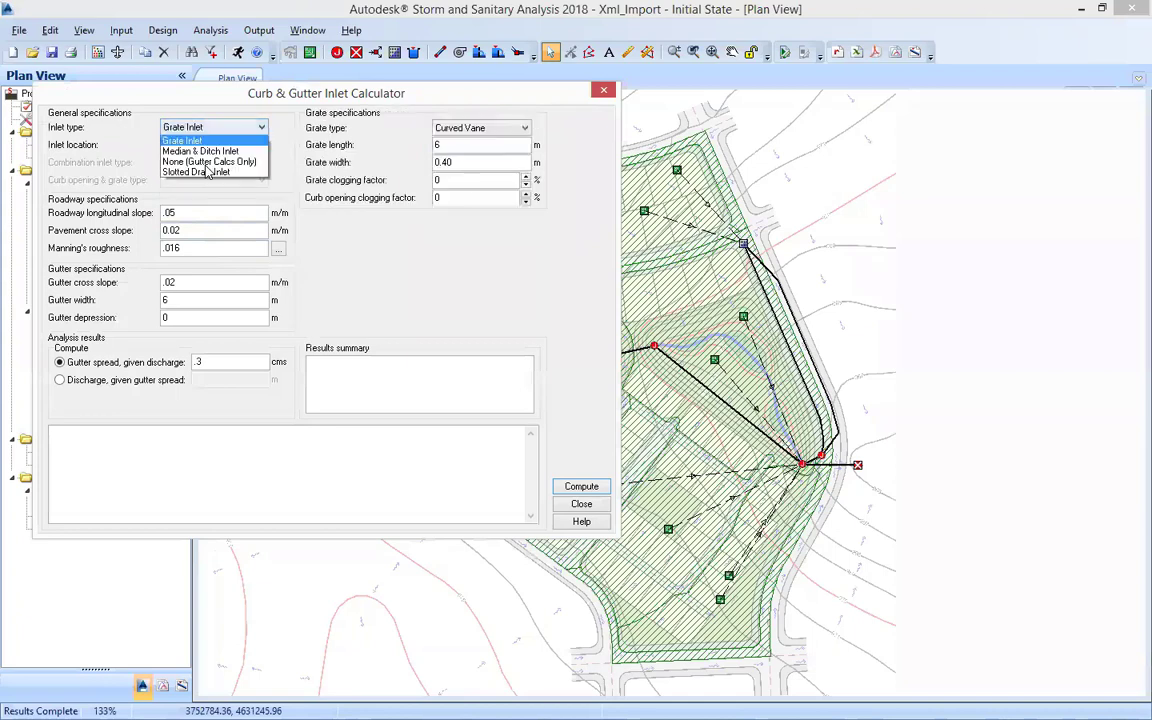
left_click(196, 122)
left_click(198, 128)
left_click(205, 172)
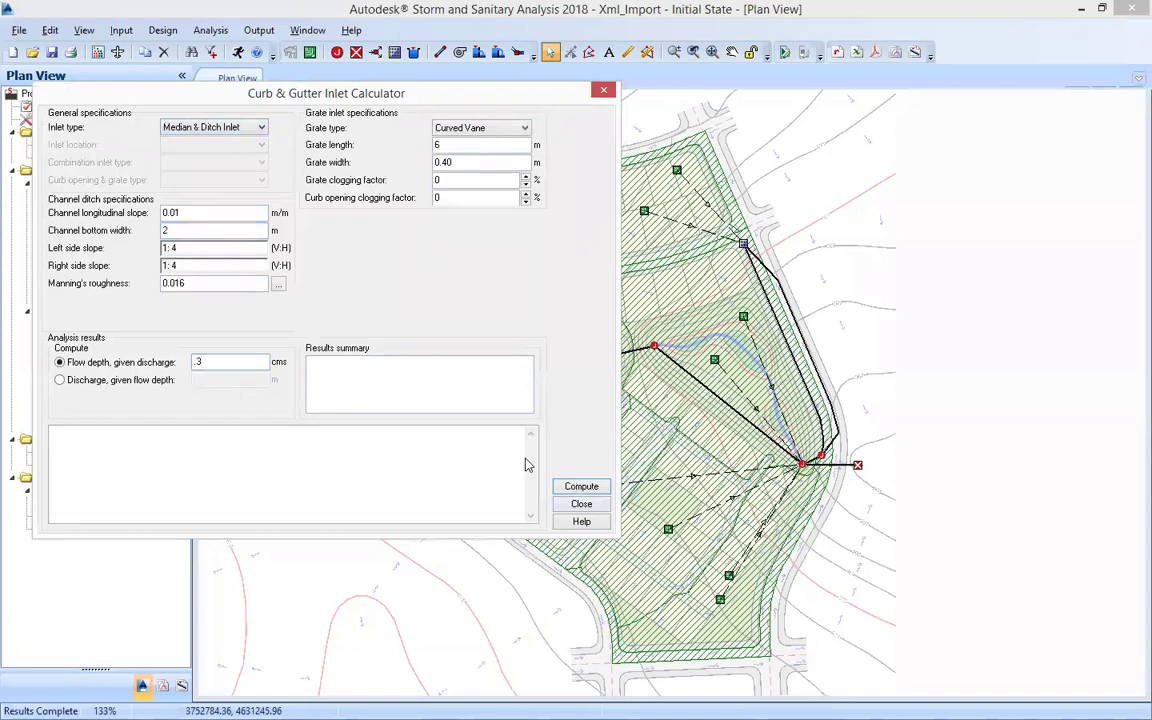
- Compute the flow depth for a discharge of .3 cms and examine the depth, intercepted flow, and bypass flow in the results summary
left_click(577, 487)
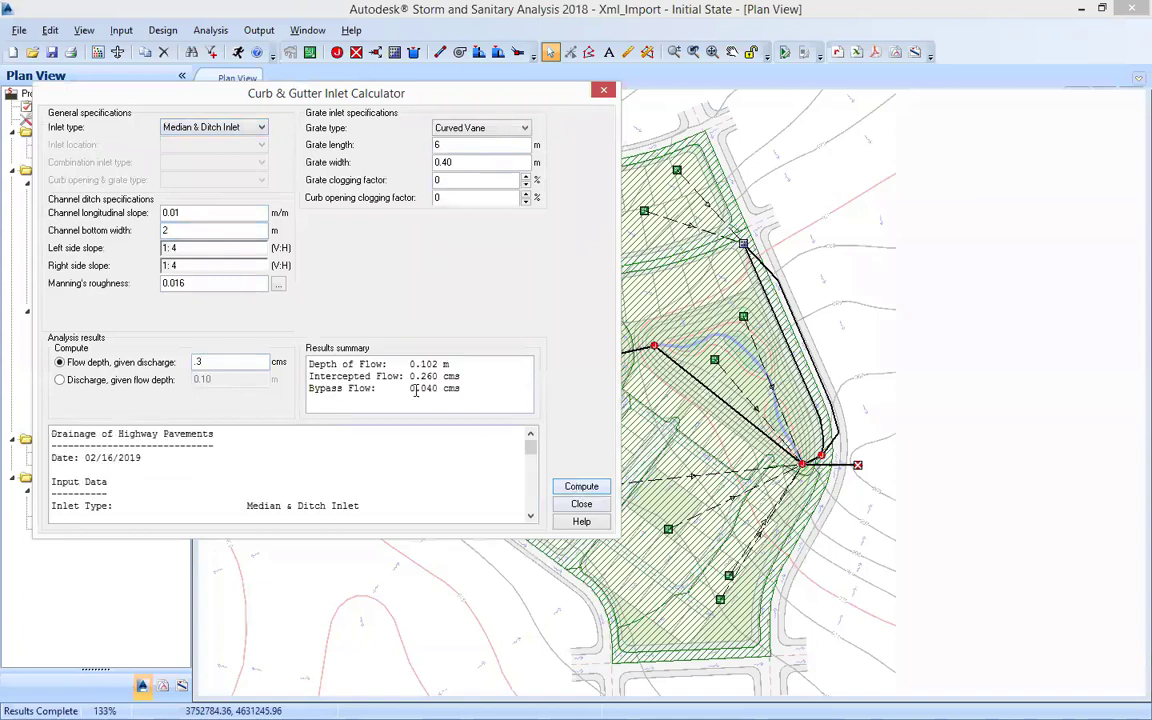
triple_click(310, 364)
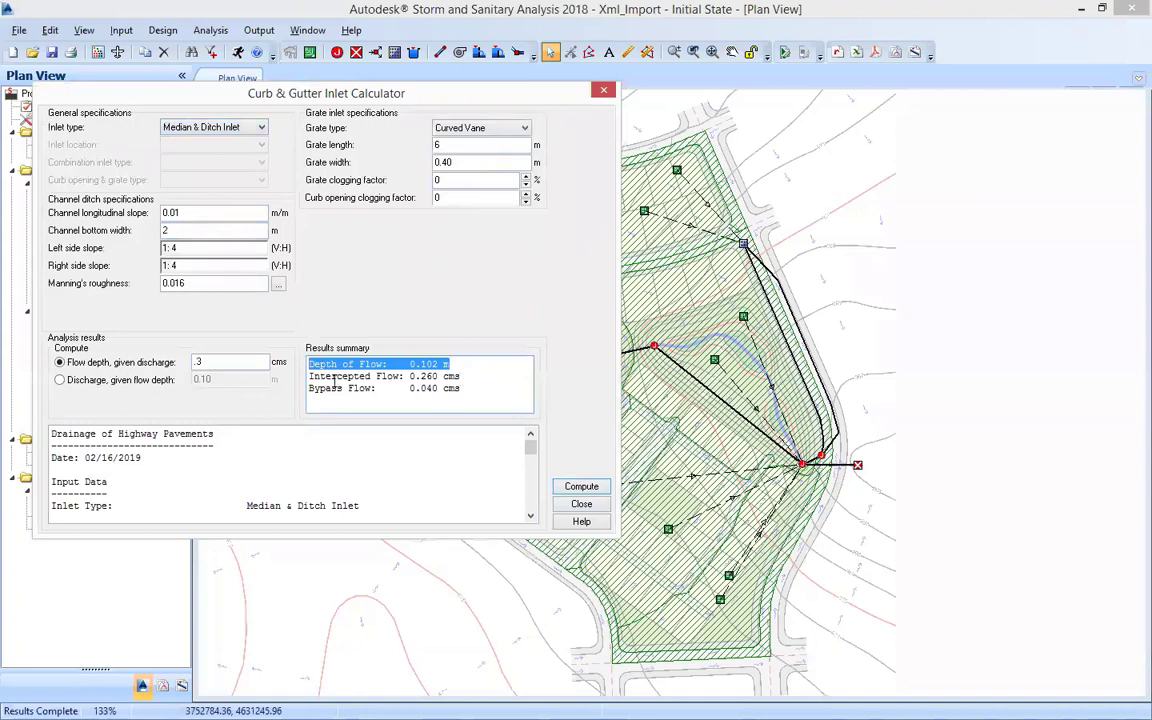
left_click_drag(339, 382, 298, 388)
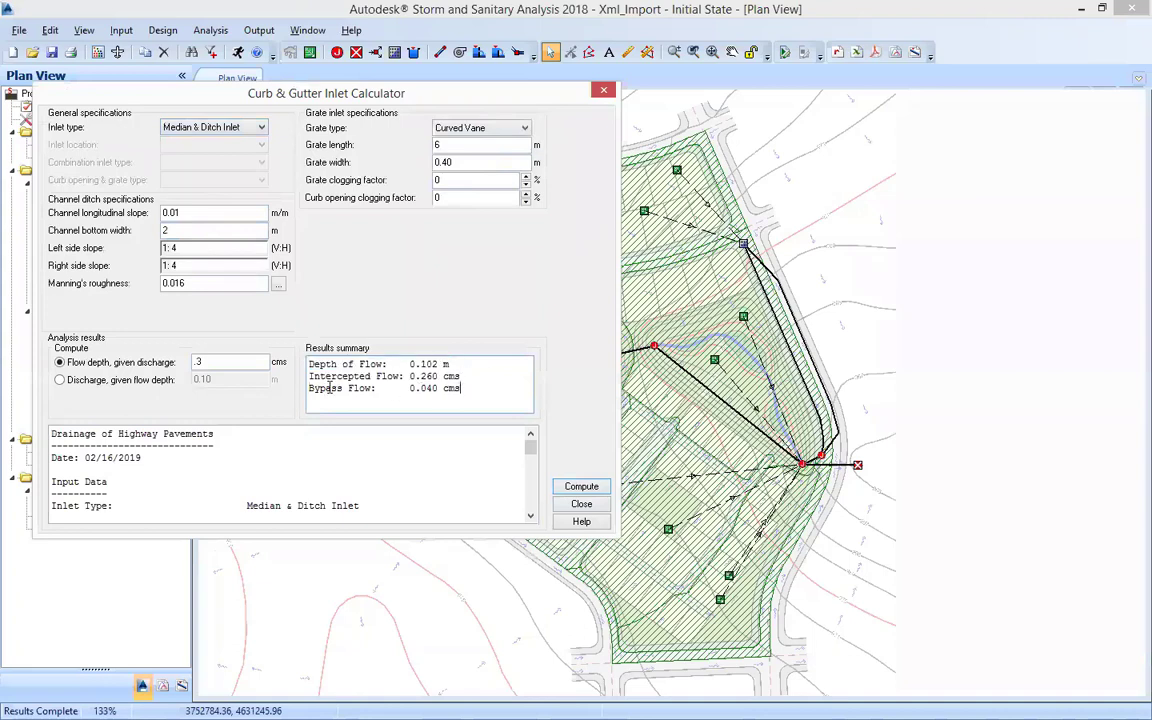
- Examine the bypass flow in the results summary, then close the calculator and the Inlets properties
triple_click(329, 388)
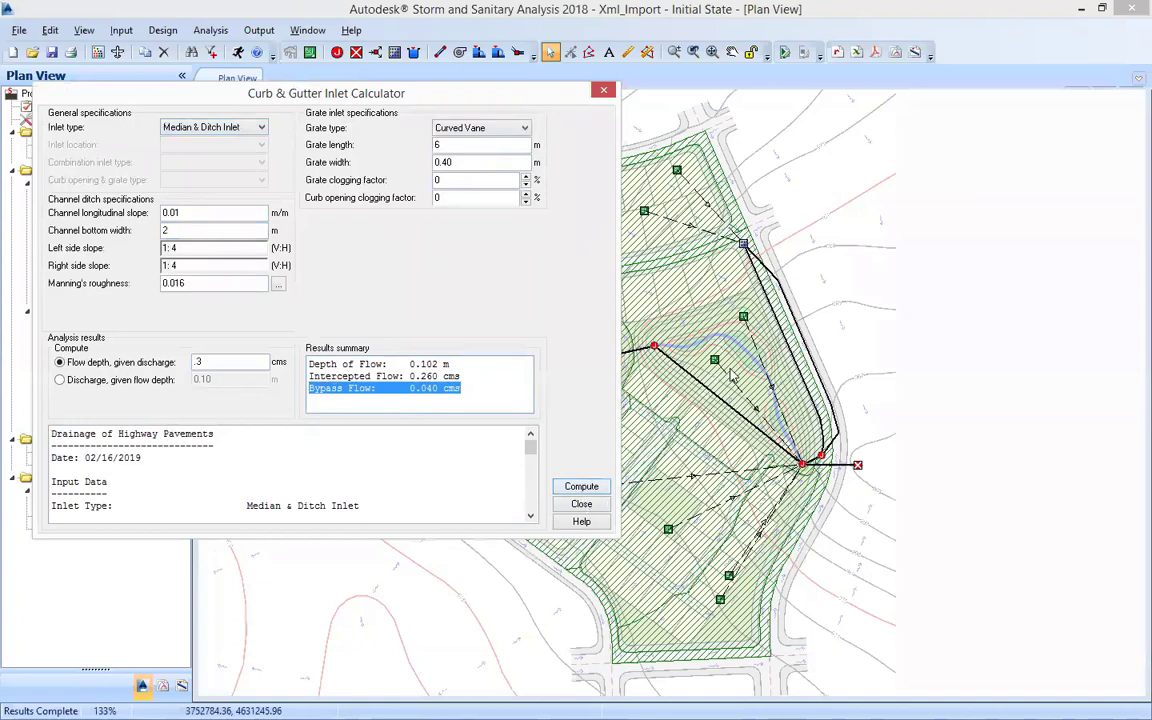
left_click(663, 234)
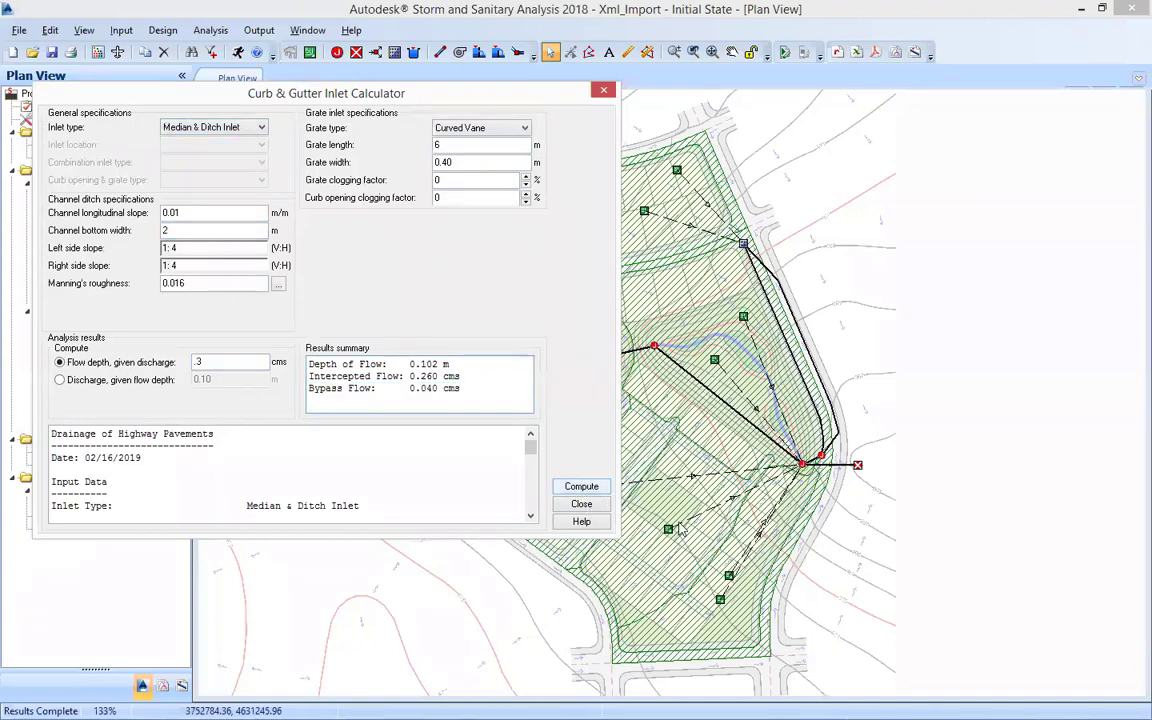
left_click(598, 504)
double_click(550, 318)
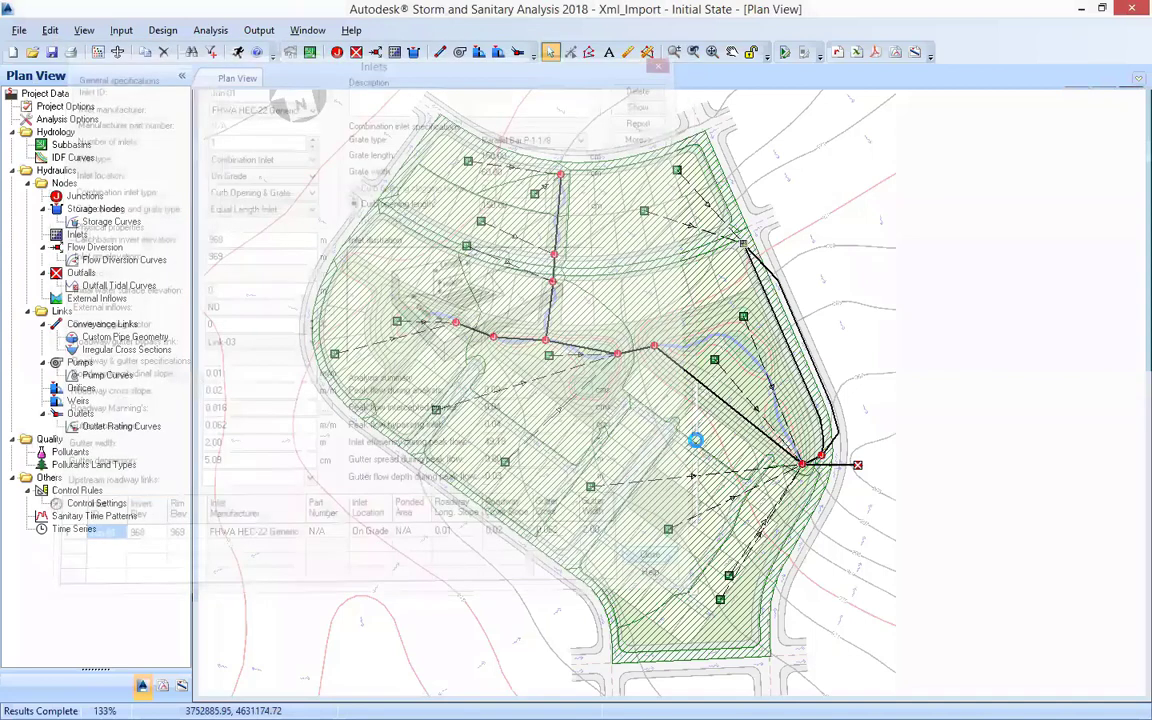
- Set the diameter of Pipe - (32), which leads to the outfall, to 60 cm and rerun the analysis
scroll(705, 455, "down", 1)
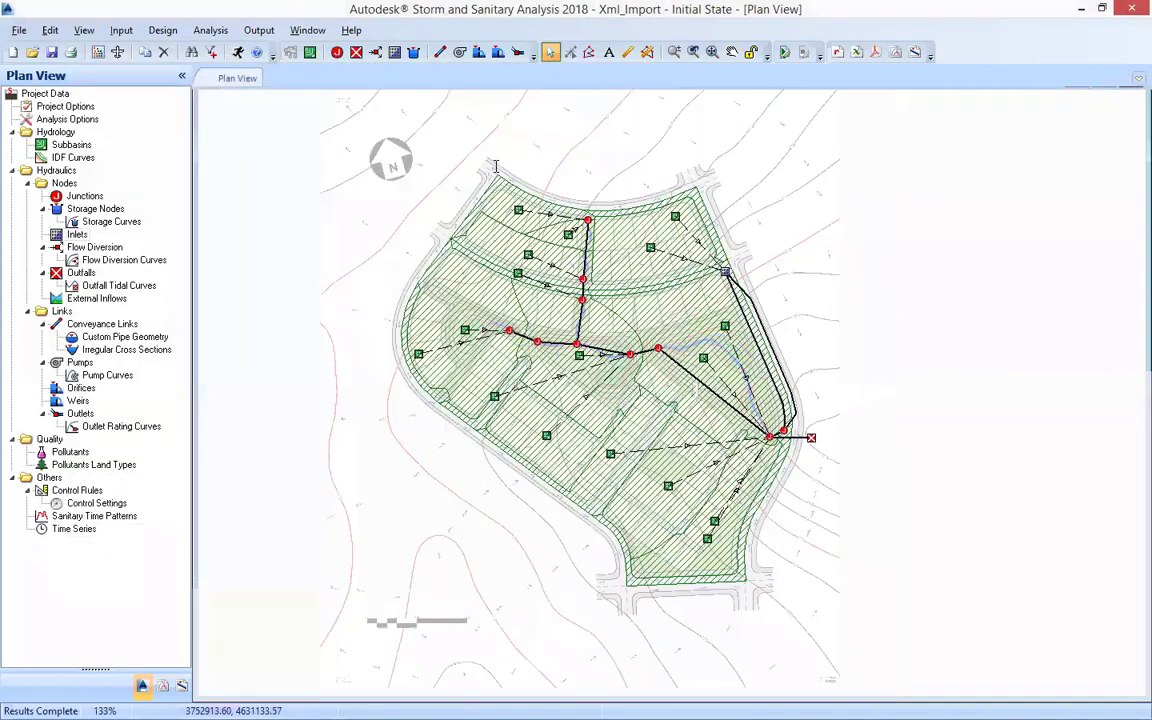
scroll(497, 172, "up", 1)
double_click(436, 176)
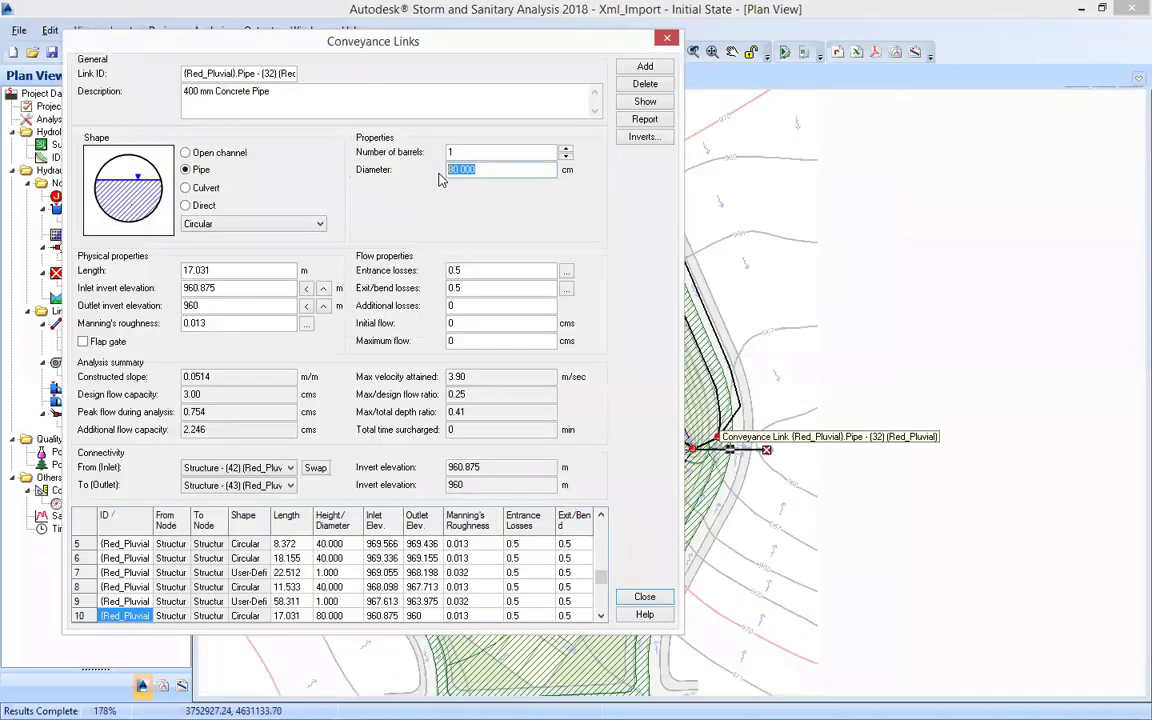
type("60")
left_click(640, 599)
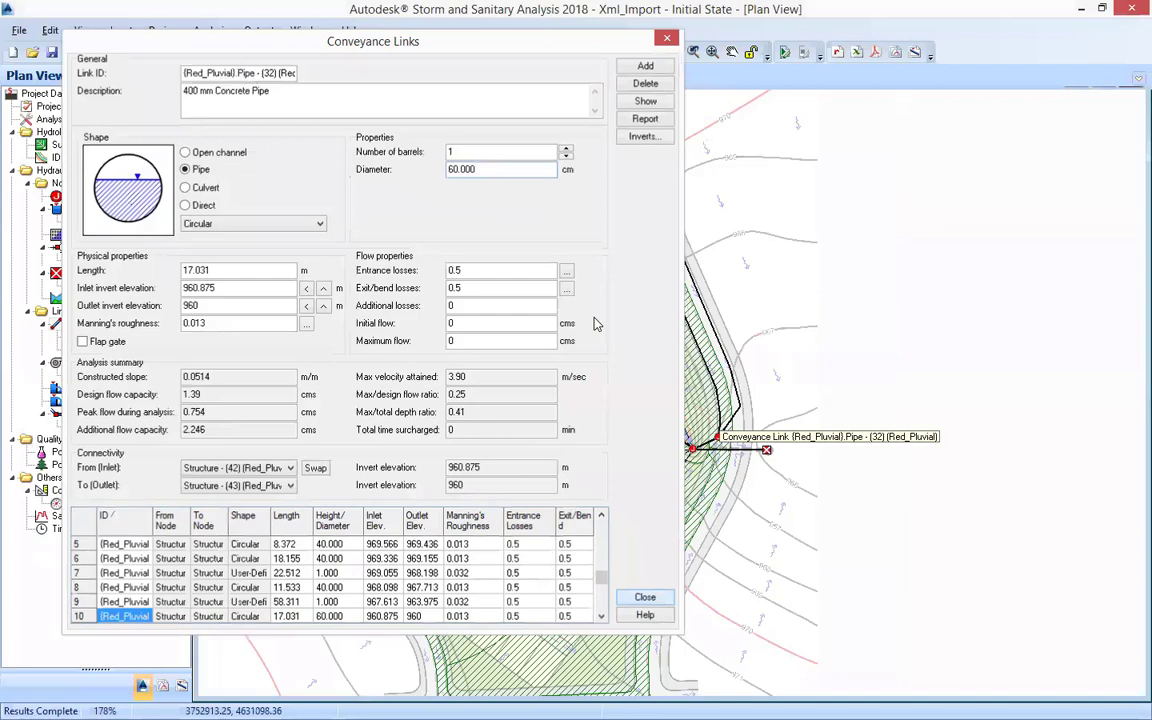
key("Escape")
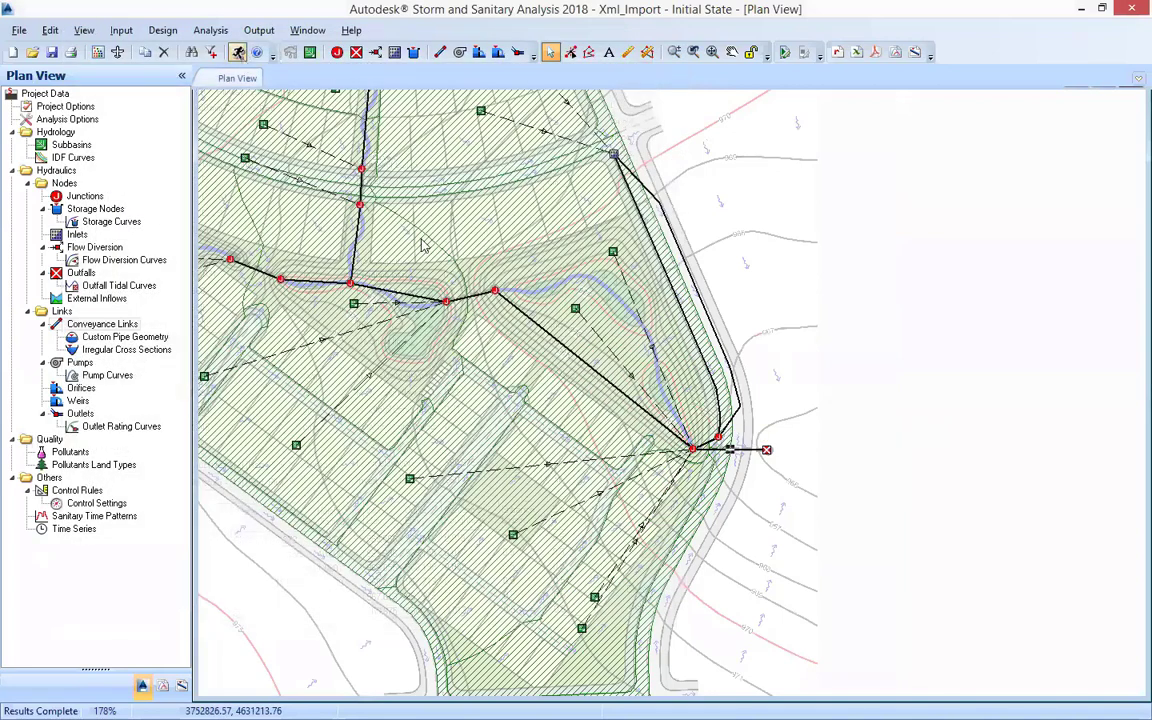
left_click(240, 56)
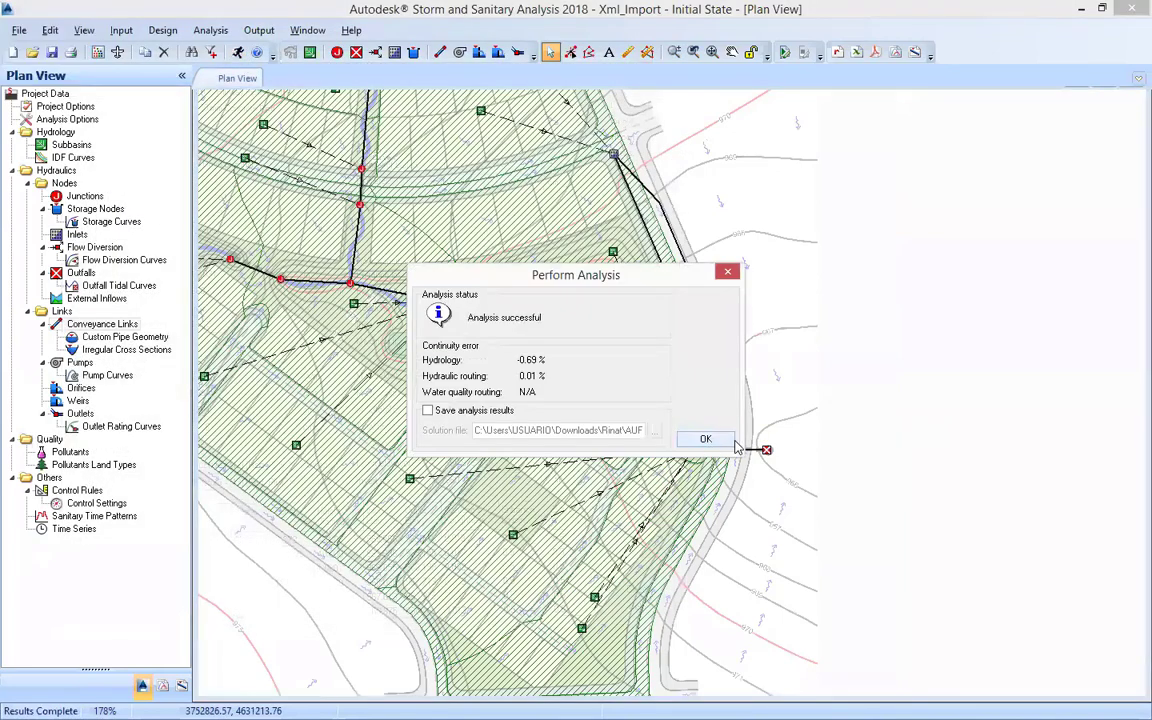
left_click(733, 444)
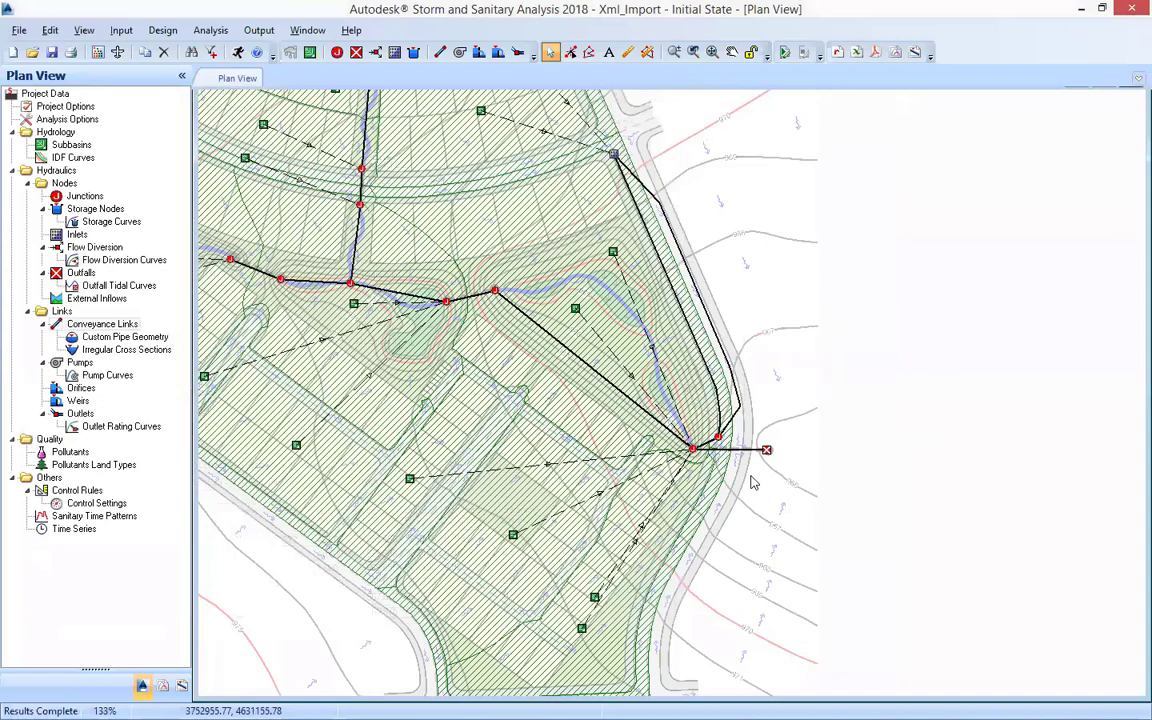
- Set the diameter of Pipe - (32) to 30 cm and rerun the analysis with the undersized outlet pipe
scroll(753, 483, "down", 2)
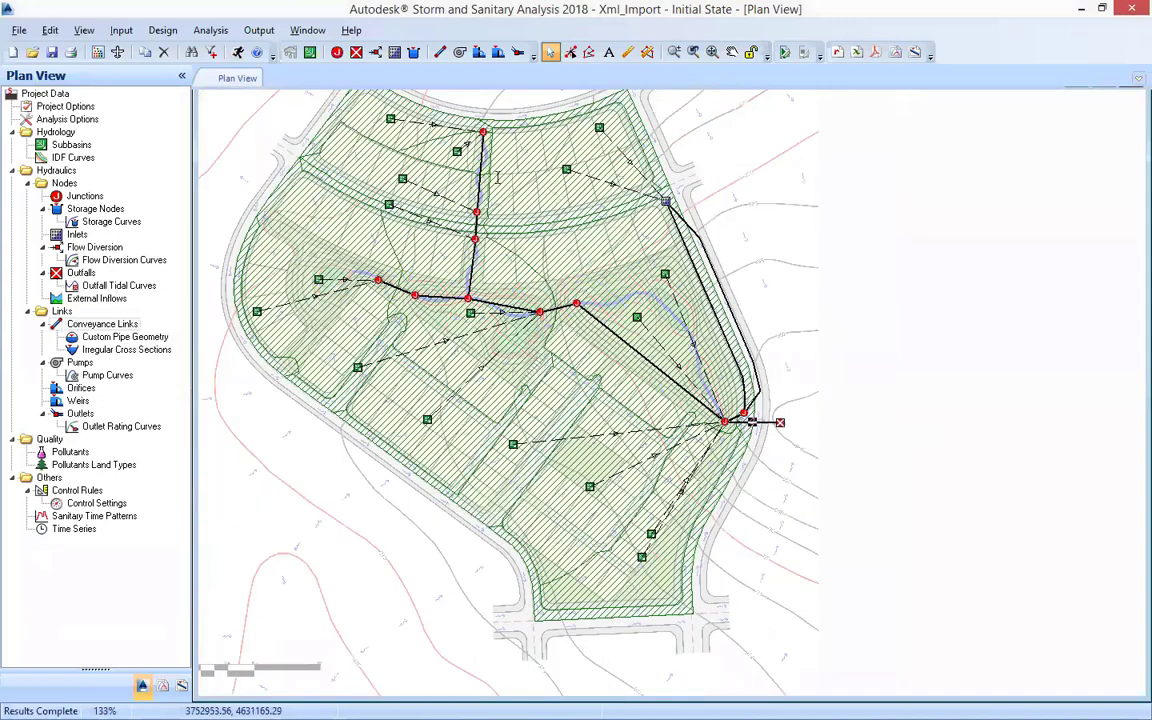
double_click(427, 183)
double_click(500, 169)
type("30")
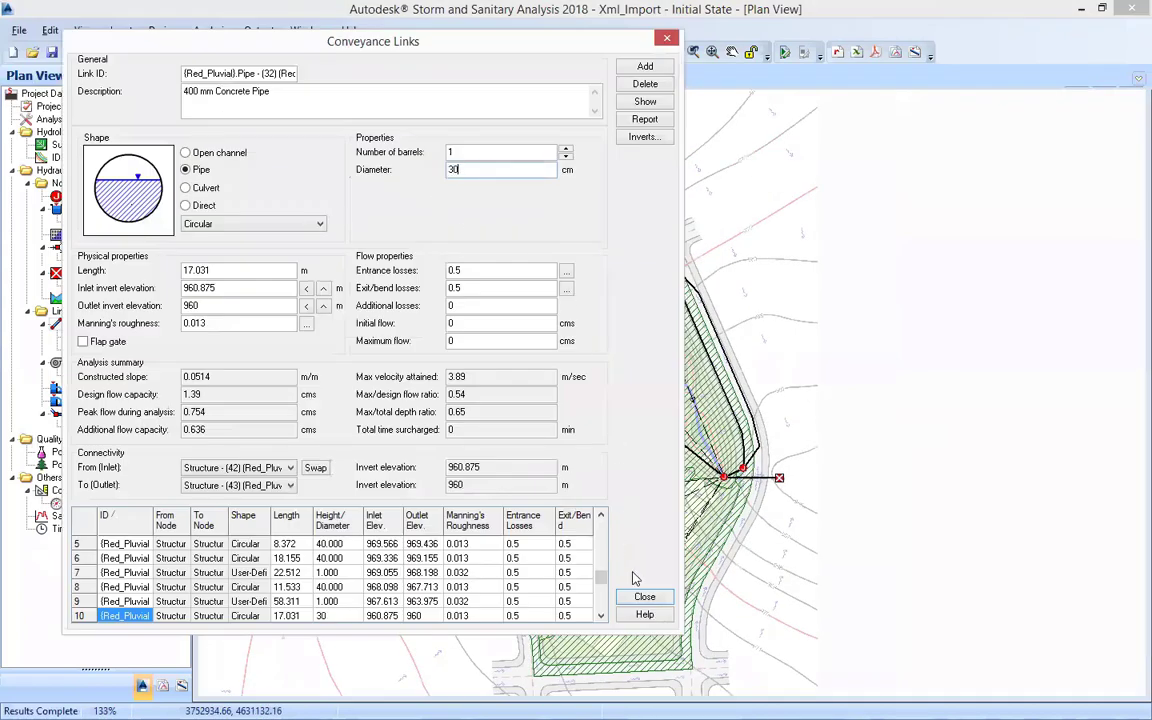
key("Return")
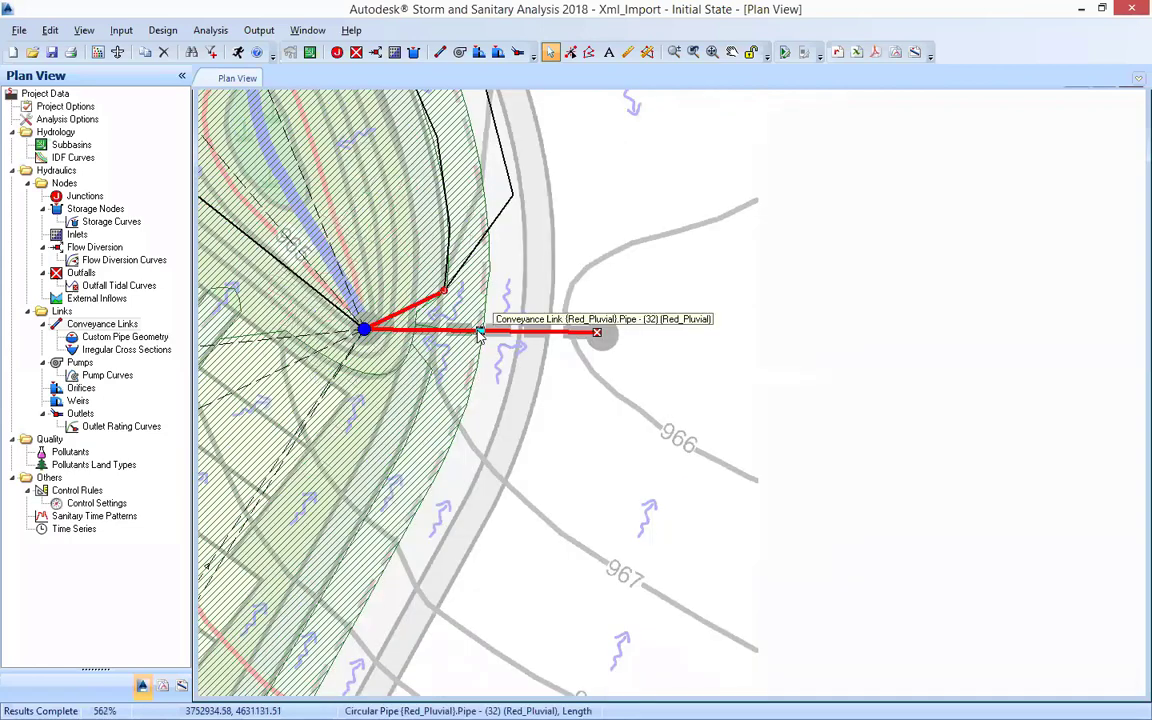
- Examine the analysis summary of Pipe - (32): peak flow, maximum/design flow ratio, total depth ratio and time surcharged
double_click(480, 338)
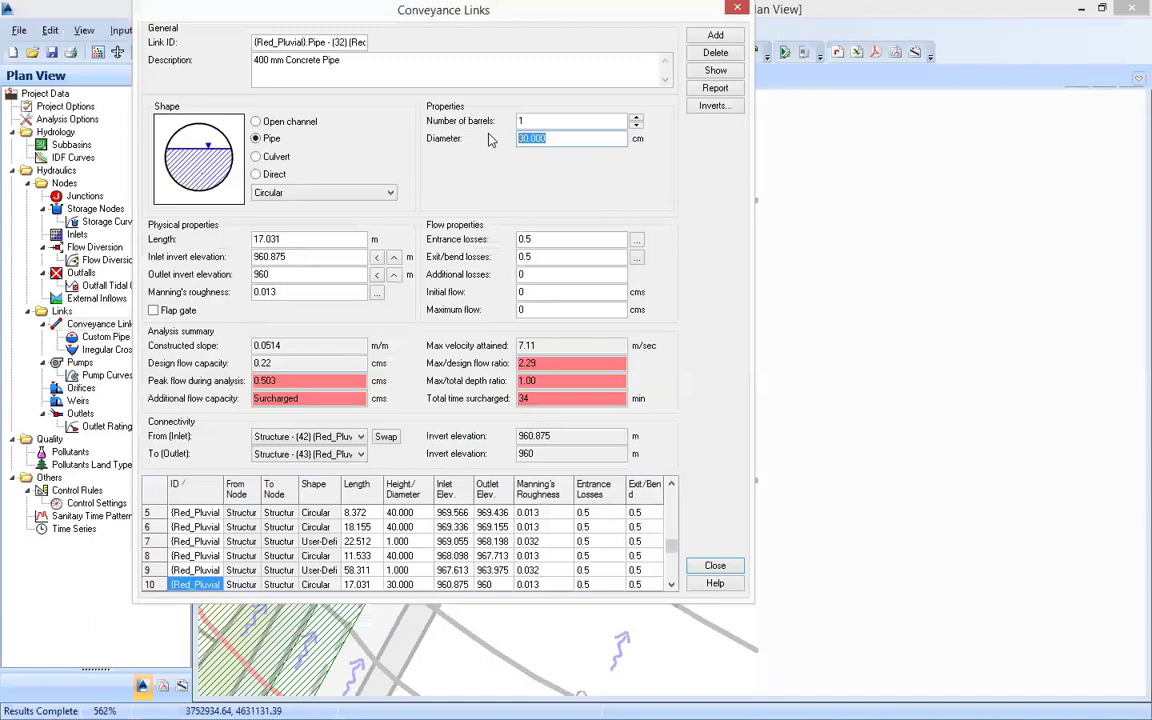
left_click(325, 397)
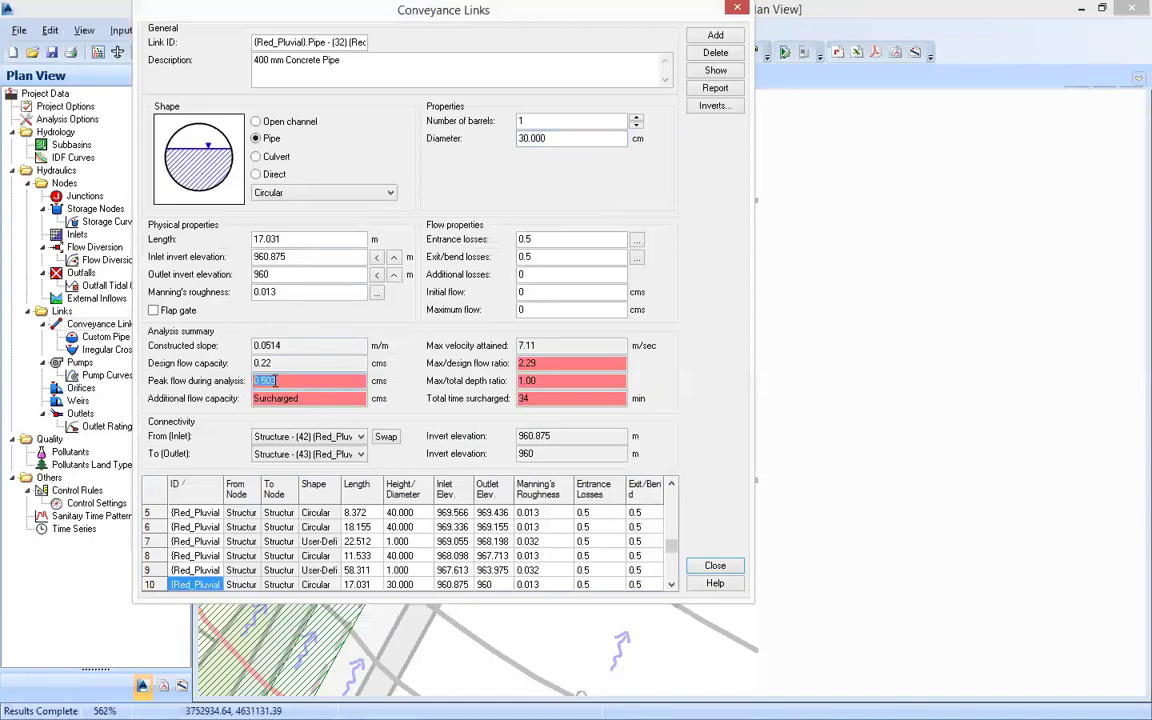
left_click(560, 377)
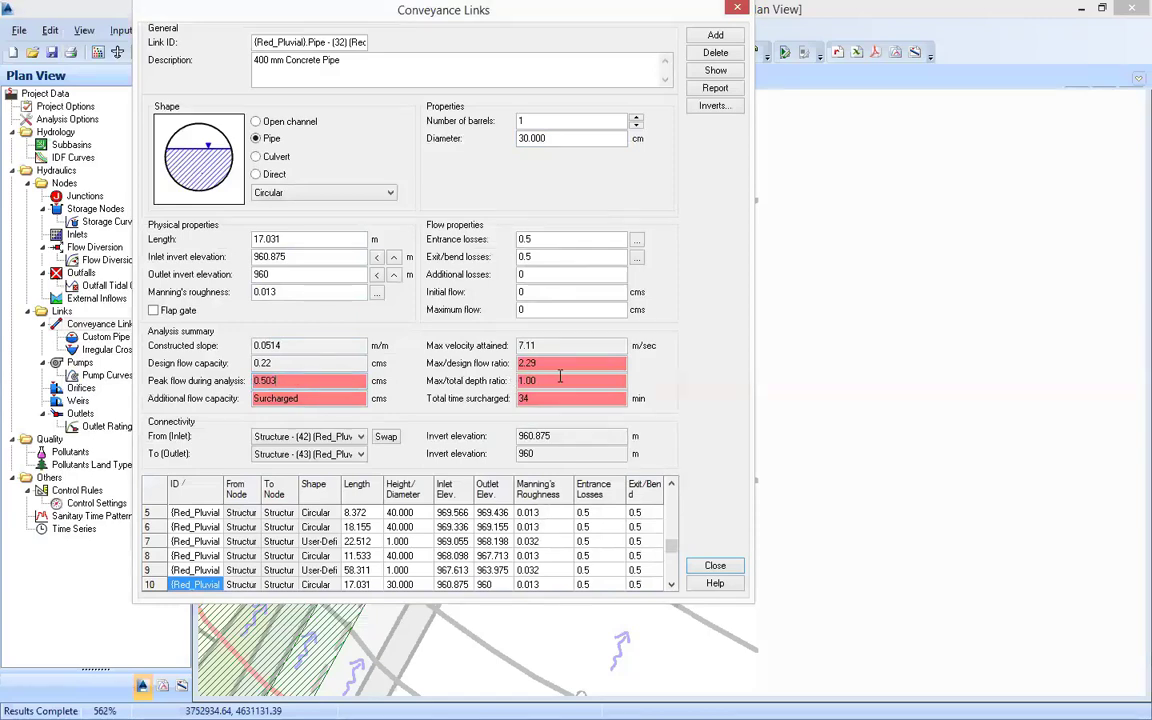
double_click(555, 363)
left_click(551, 380)
double_click(505, 398)
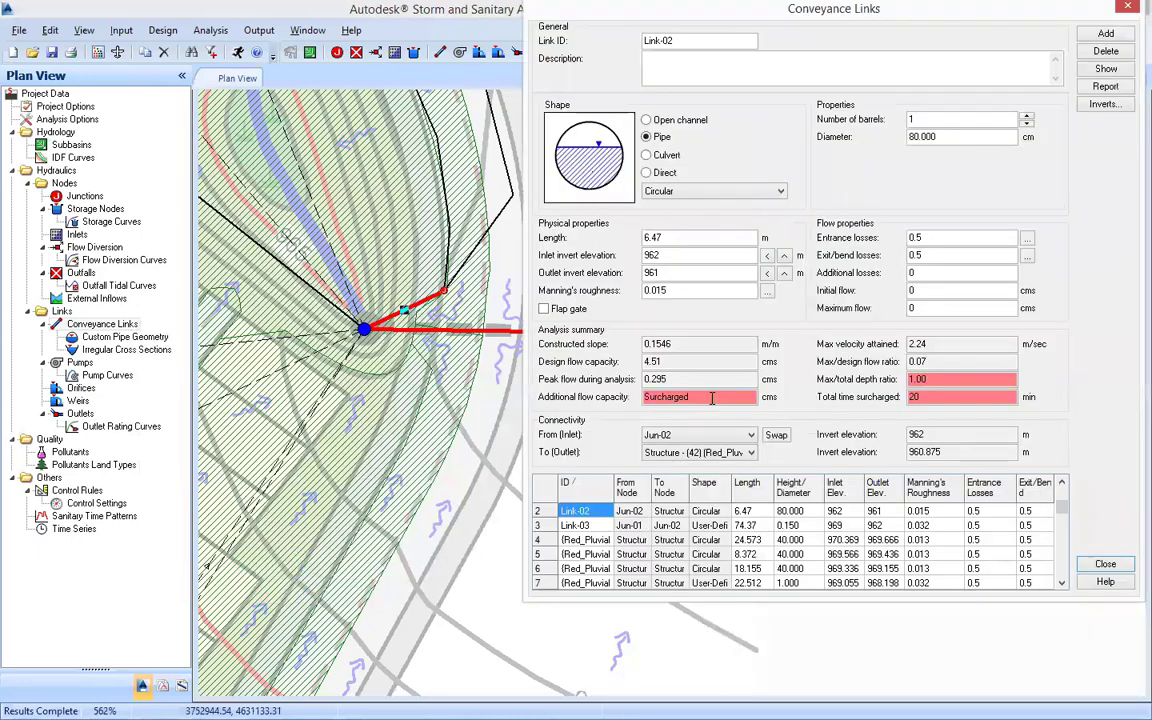
- Examine the total time surcharged of Link-02 and check the Structure - (42) node, then close the properties
left_click_drag(920, 397, 897, 398)
double_click(365, 329)
left_click(1105, 566)
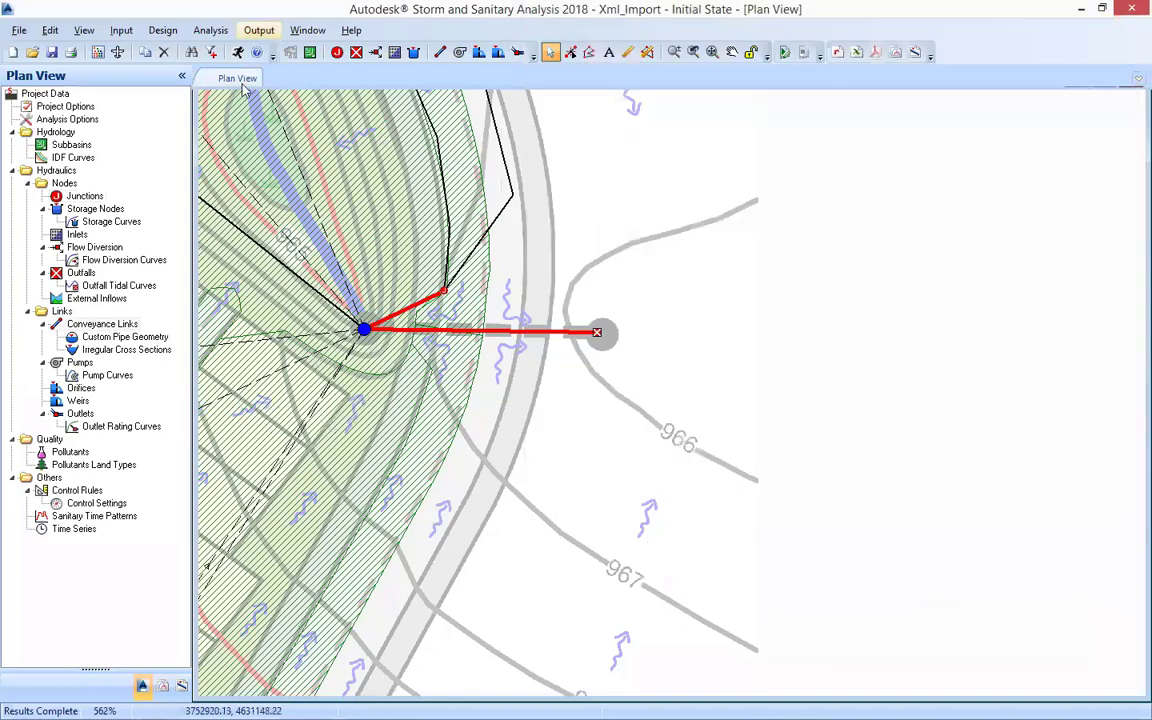
- Create a profile plot from Structure - (41) through Structure - (42) to the outfall Structure - (43)
left_click(245, 31)
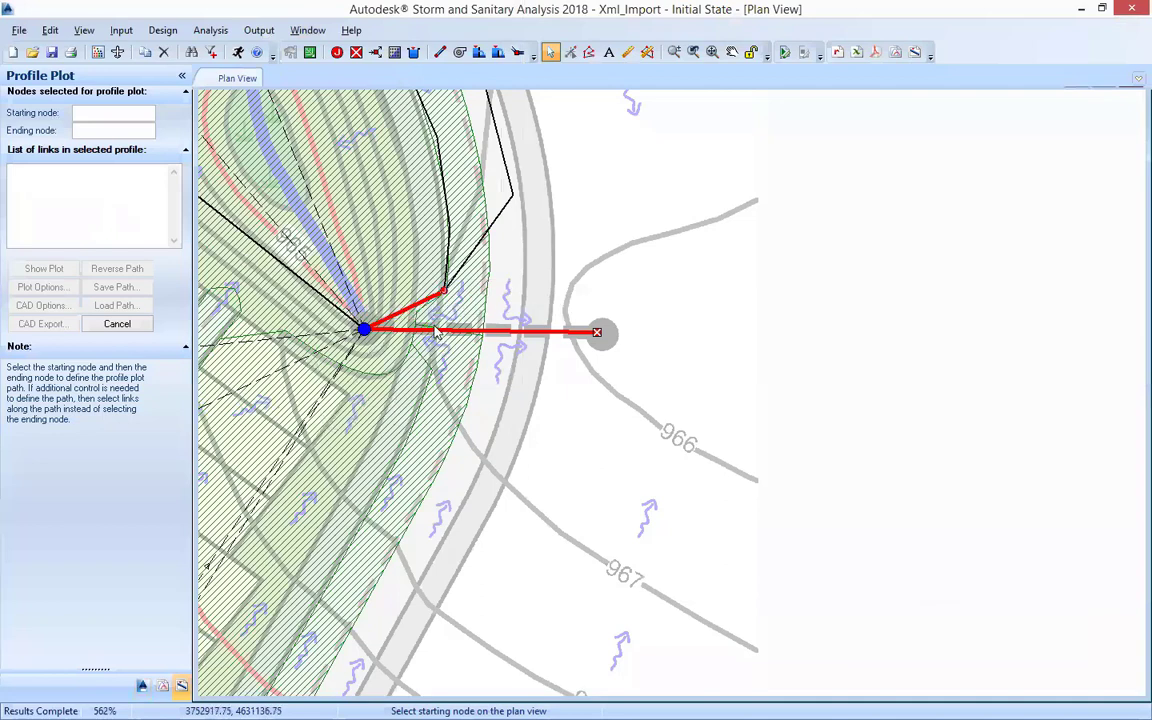
left_click_drag(404, 307, 504, 360)
left_click_drag(262, 159, 745, 447)
left_click(752, 445)
left_click(48, 267)
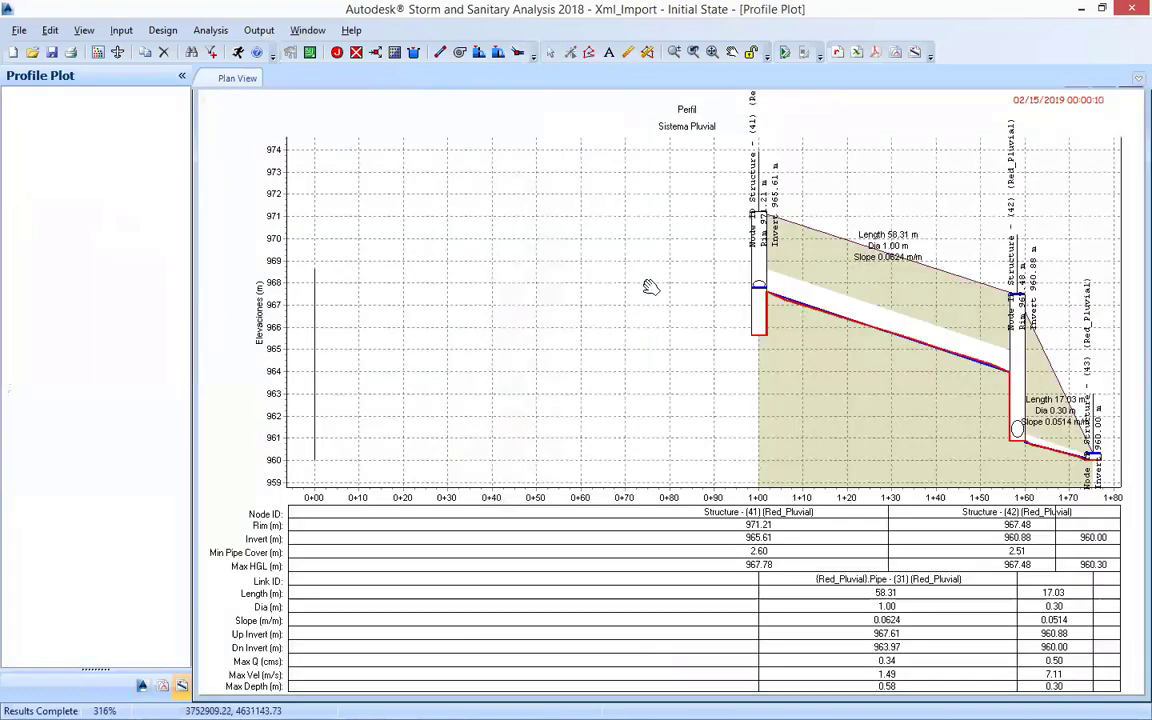
- Play the output animation on the profile plot and pause it at 00:20:30 to inspect the hydraulic behaviour
left_click(258, 30)
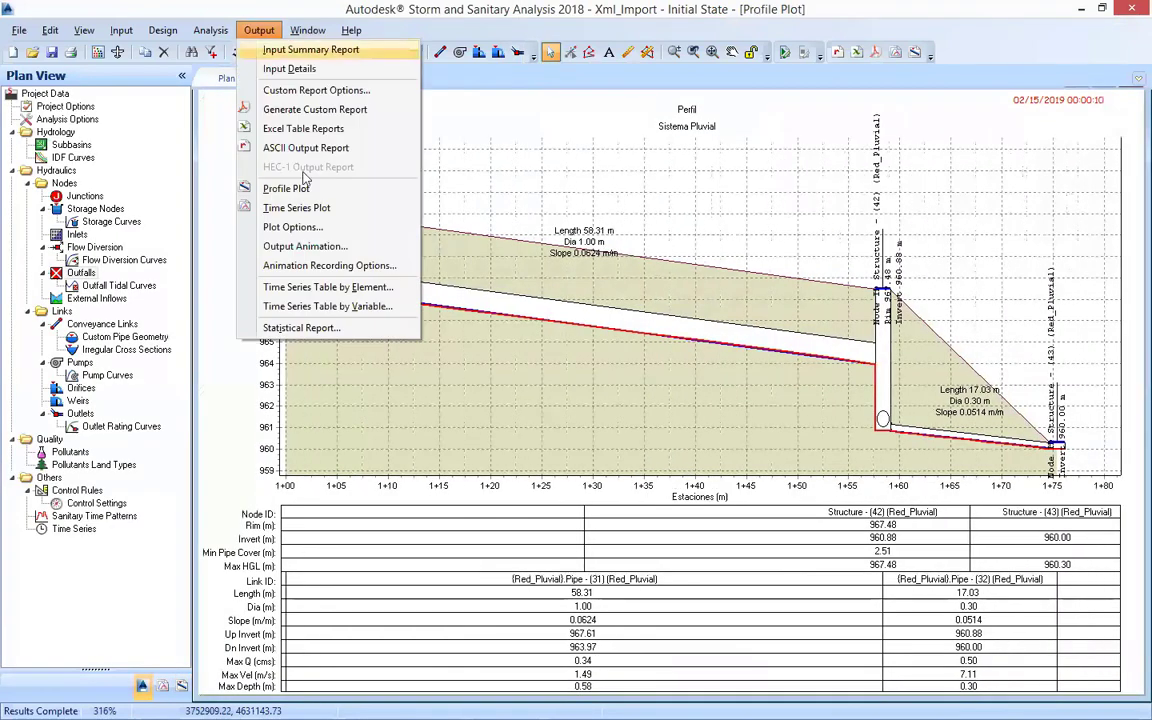
left_click(305, 246)
left_click_drag(63, 193, 72, 198)
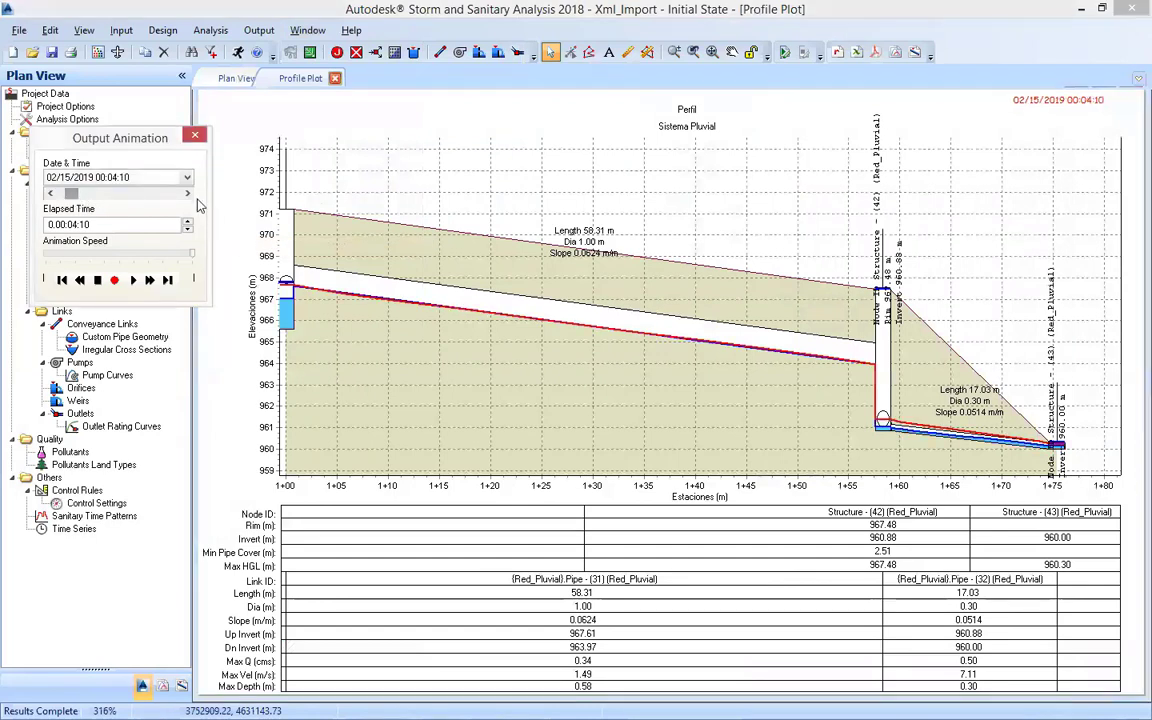
left_click(188, 195)
left_click_drag(72, 193, 74, 194)
left_click(133, 280)
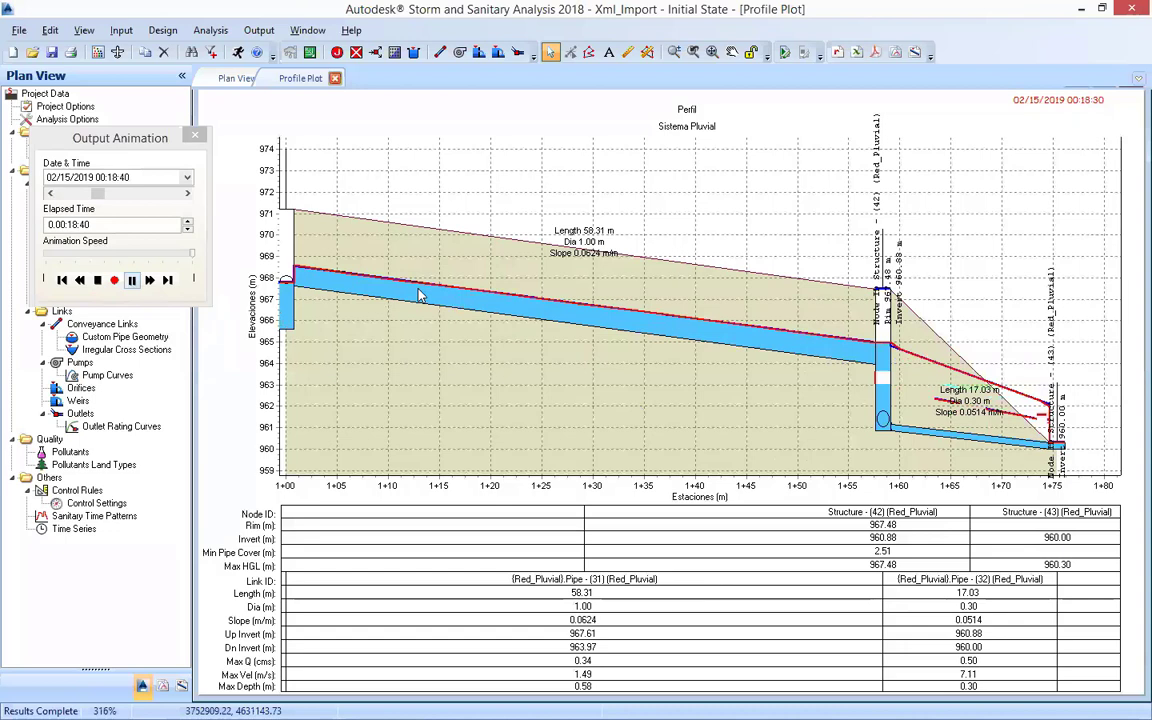
left_click(132, 281)
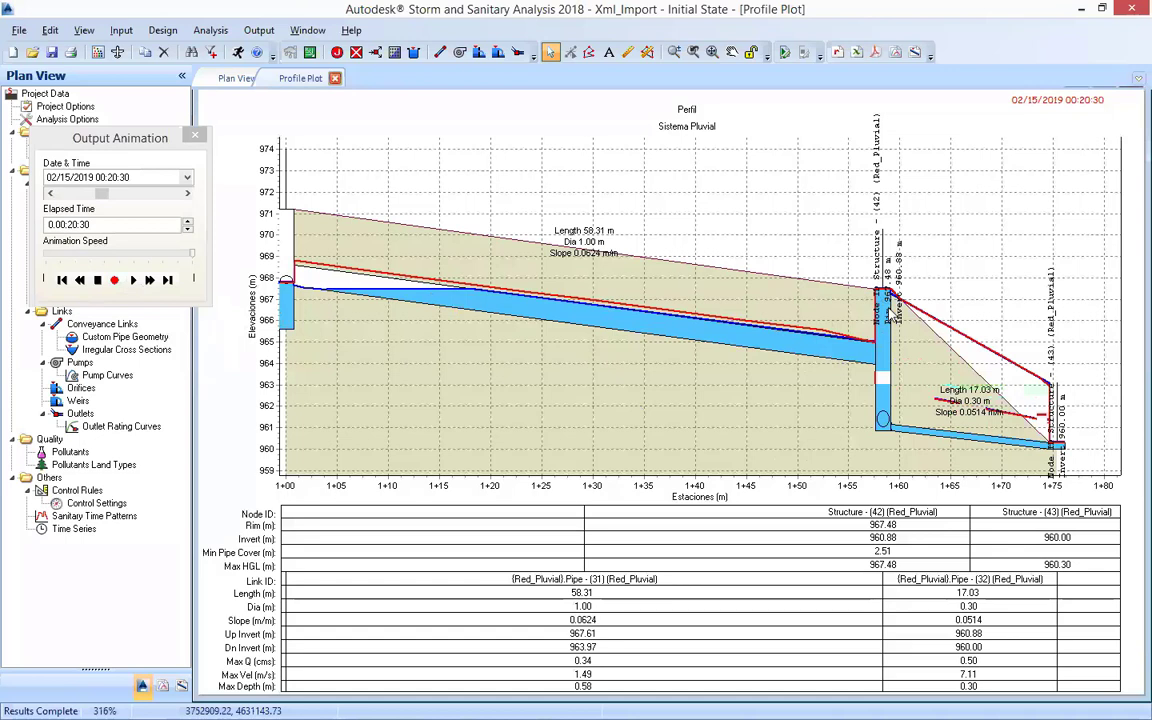
- Return to the plan view, set the diameter of Pipe - (32) to 80 cm, and rerun the analysis
left_click(89, 143)
left_click_drag(360, 237, 358, 234)
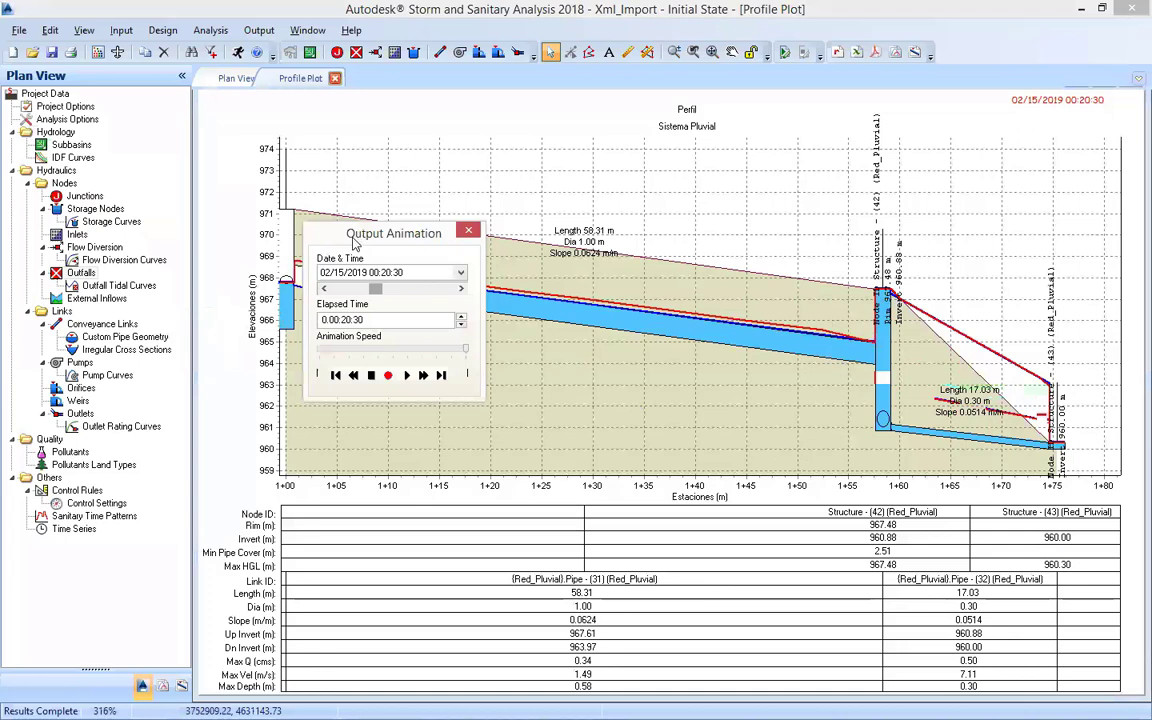
left_click(205, 72)
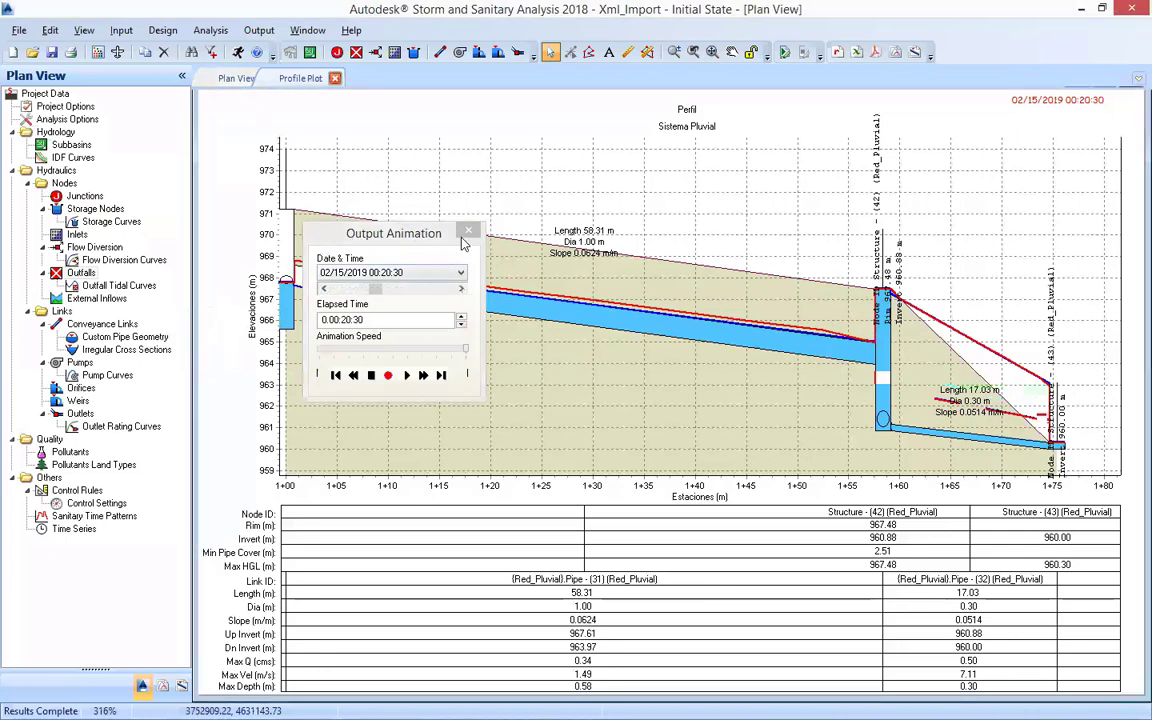
key("ctrl+Tab")
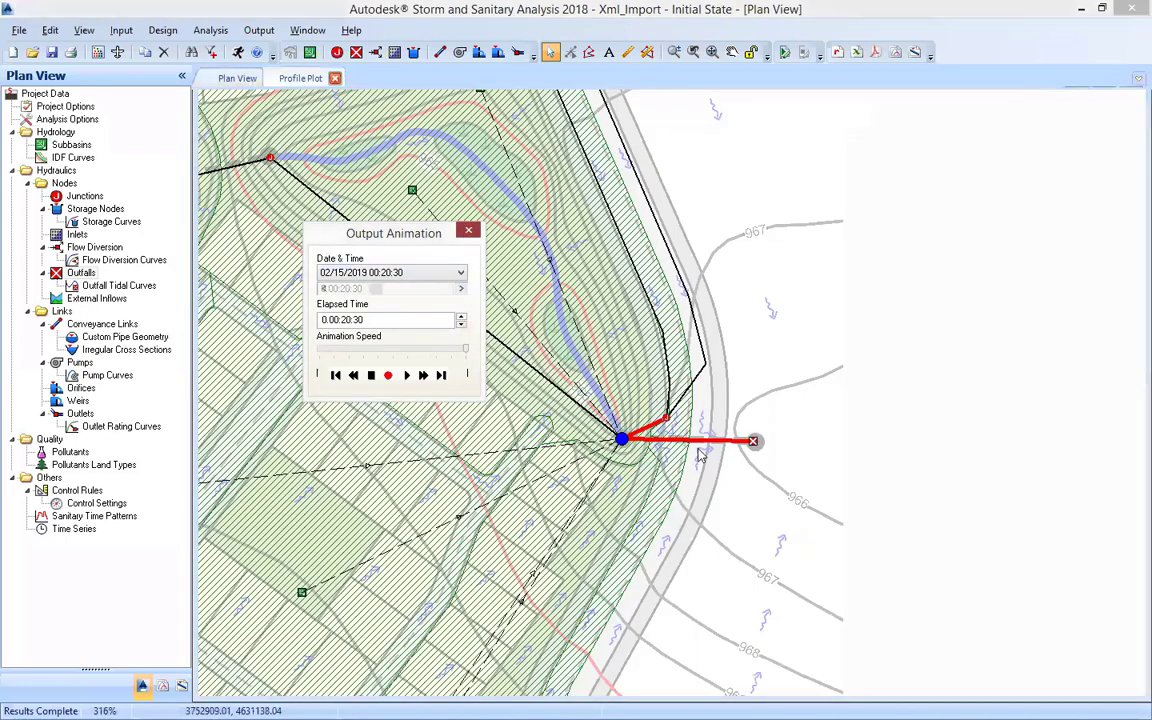
double_click(697, 442)
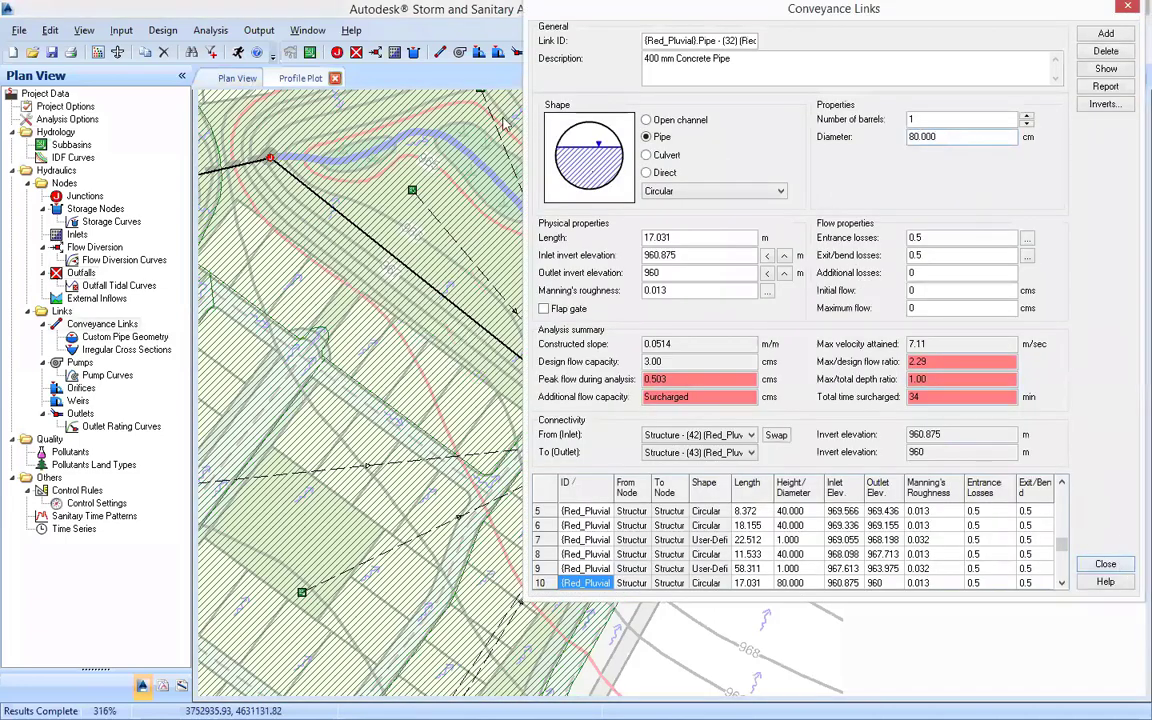
key("Escape")
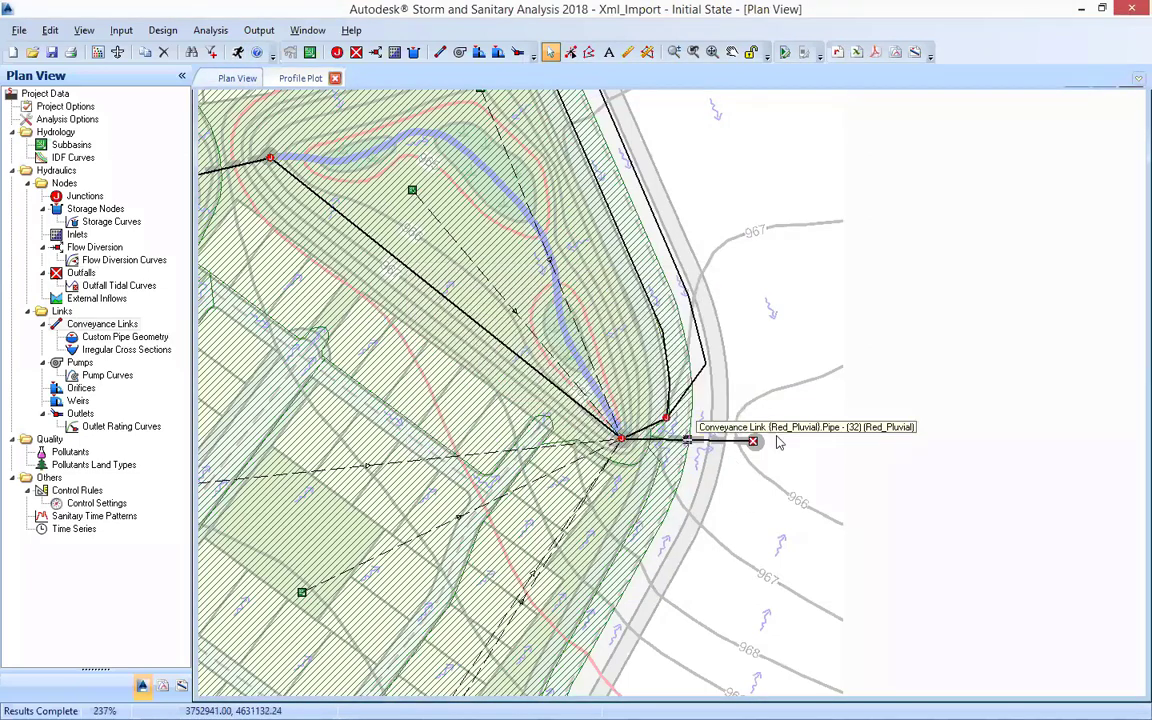
scroll(856, 522, "down", 1)
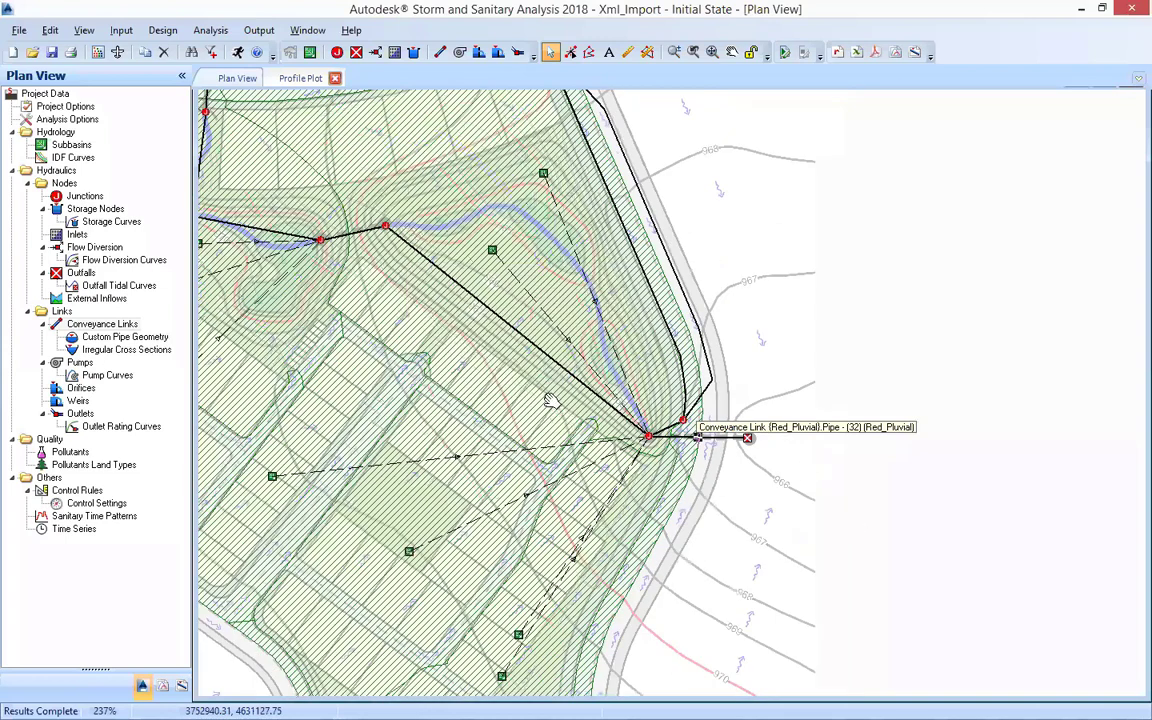
scroll(754, 487, "down", 2)
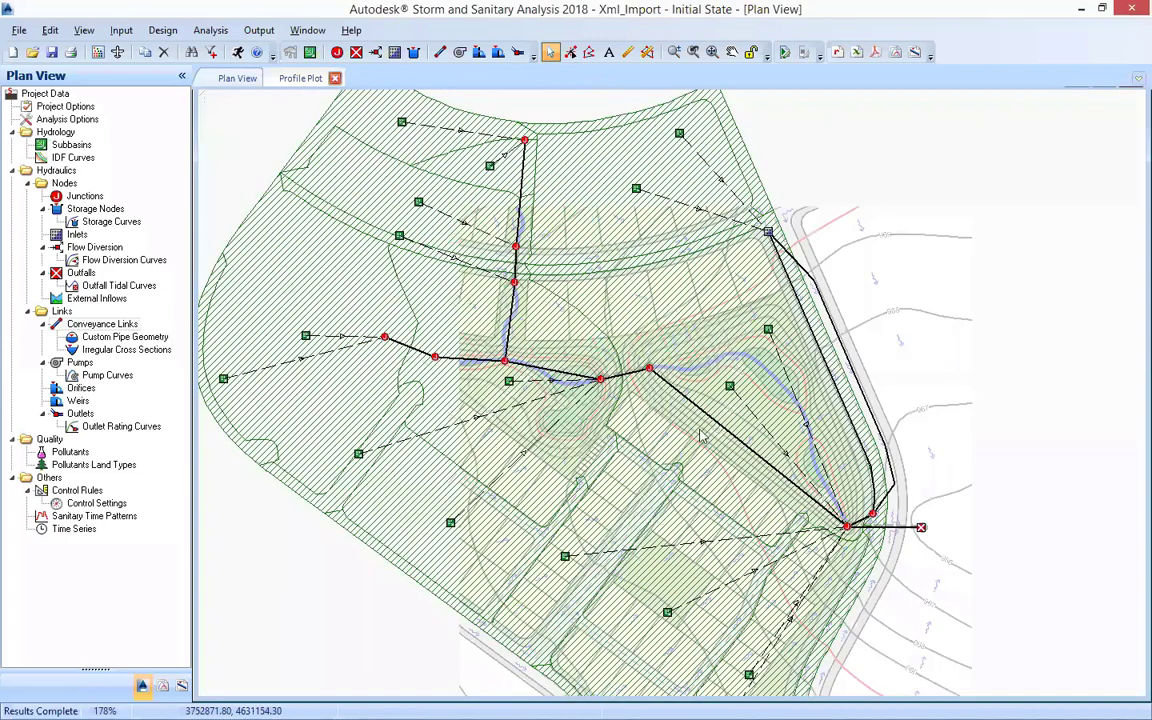
scroll(633, 392, "down", 1)
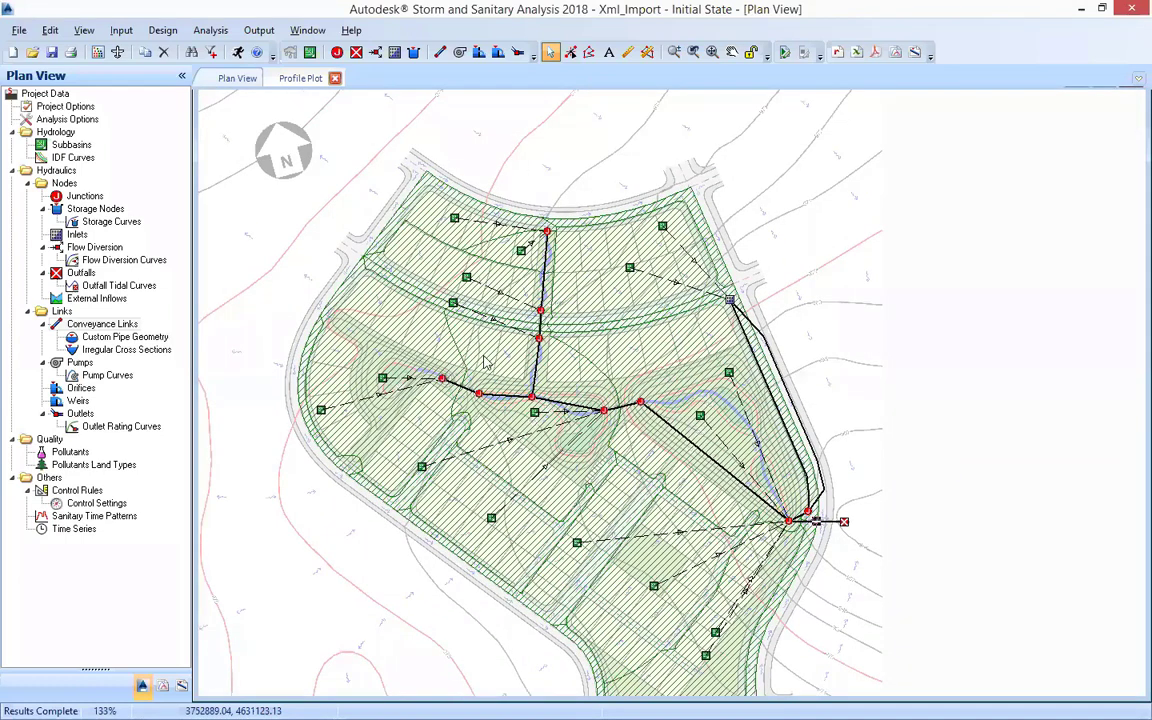
scroll(566, 417, "down", 1)
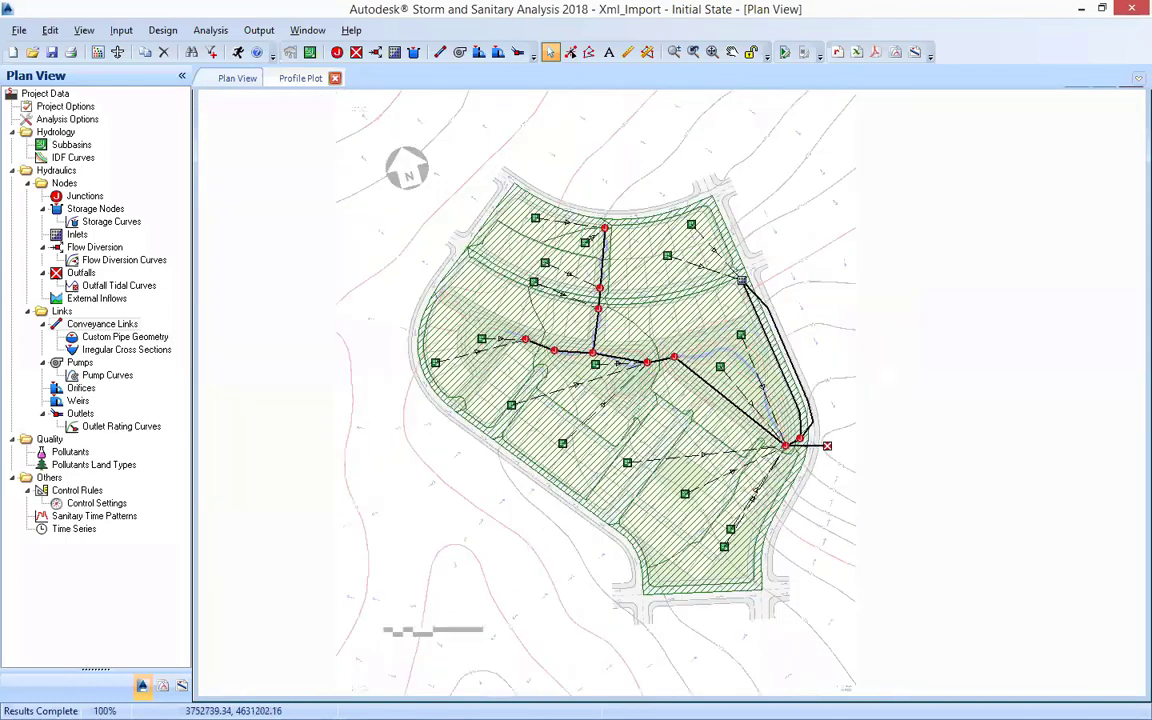
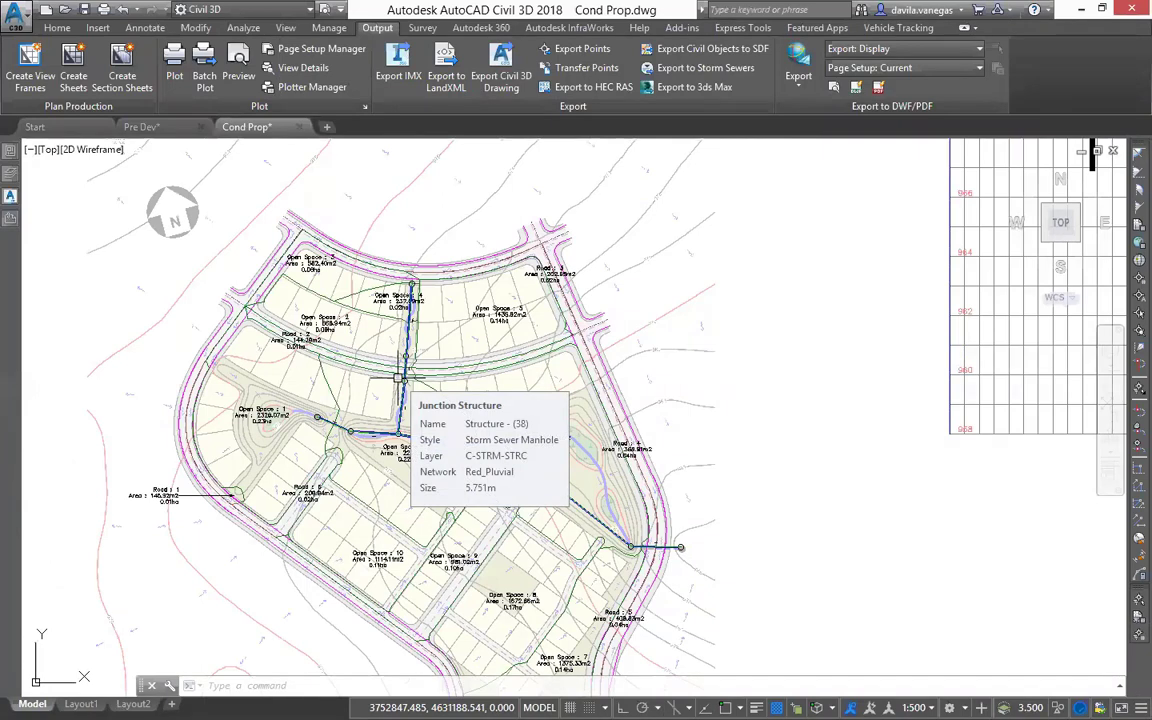
left_click_drag(686, 432, 763, 408)
left_click_drag(591, 378, 588, 317)
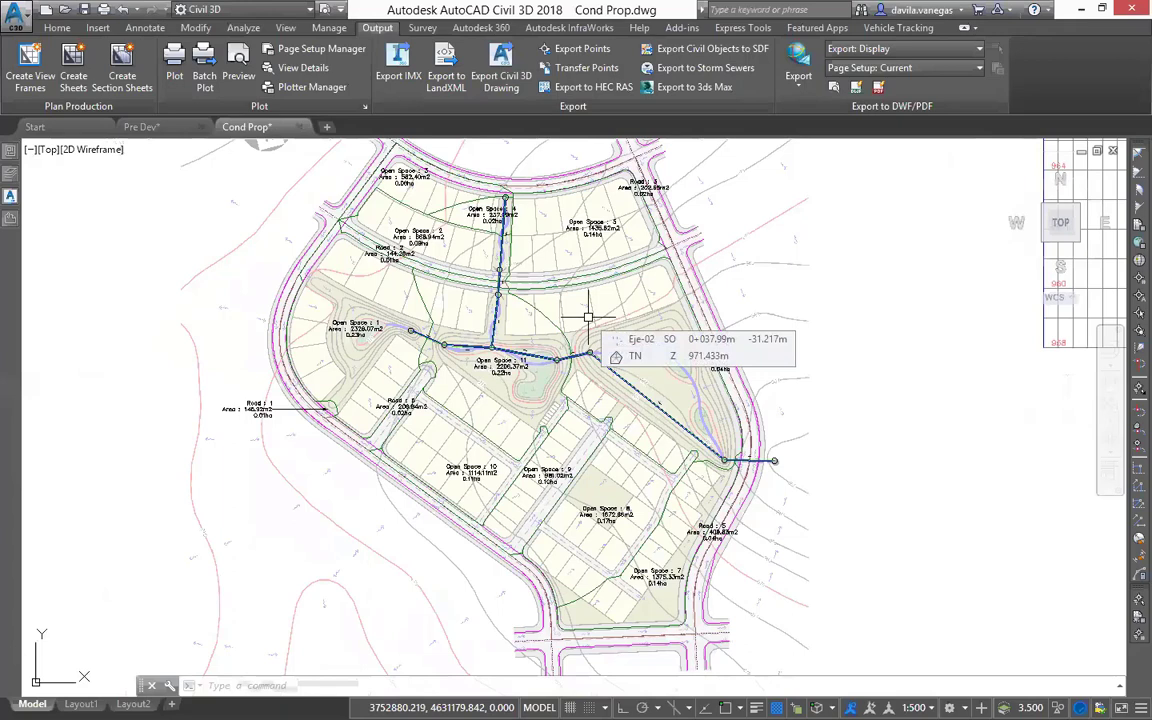
left_click_drag(492, 292, 398, 379)
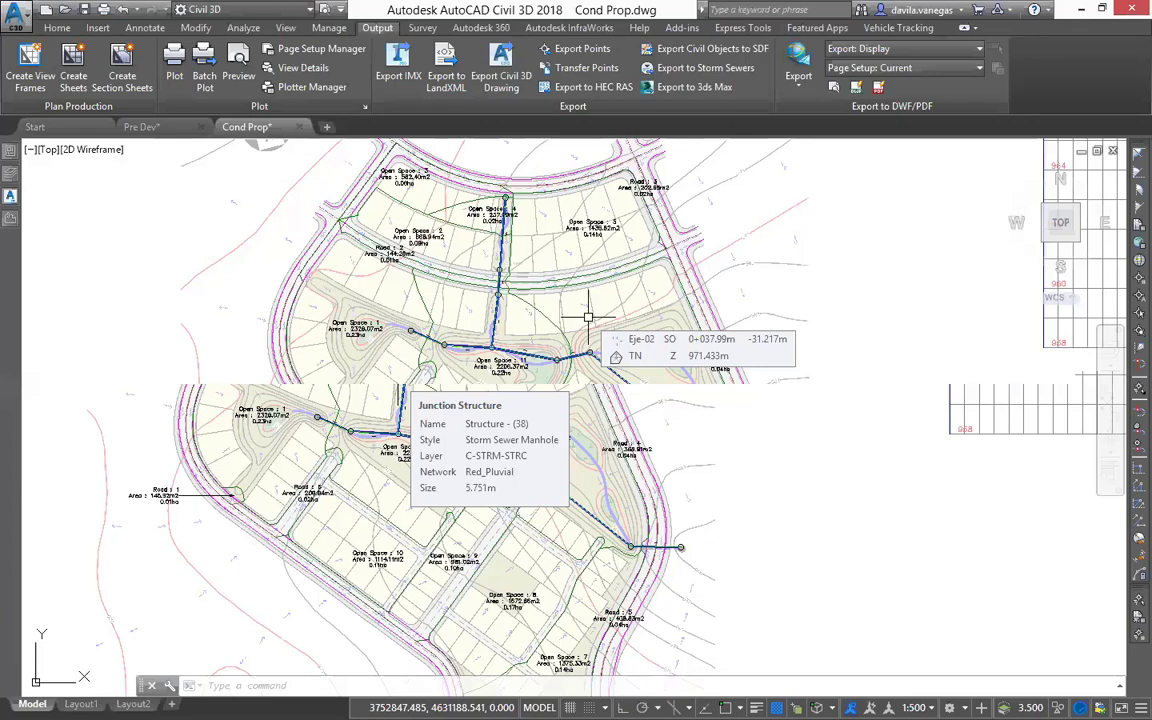
- Examine the storm pipe network, its structures and the surrounding catchment parcels in the Civil 3D plan
left_click_drag(575, 301, 572, 351)
scroll(489, 303, "up", 4)
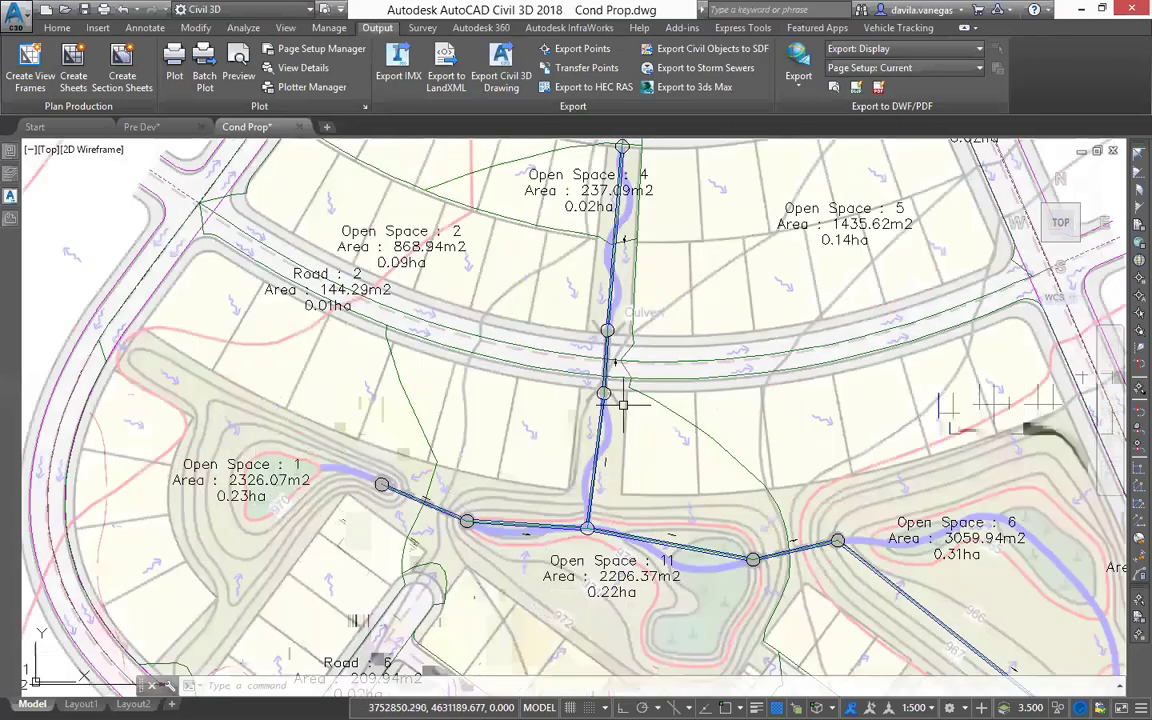
scroll(623, 405, "down", 4)
left_click_drag(635, 477, 532, 377)
mouse_move(548, 329)
left_mouse_down()
mouse_move(515, 361)
mouse_move(497, 296)
left_mouse_up()
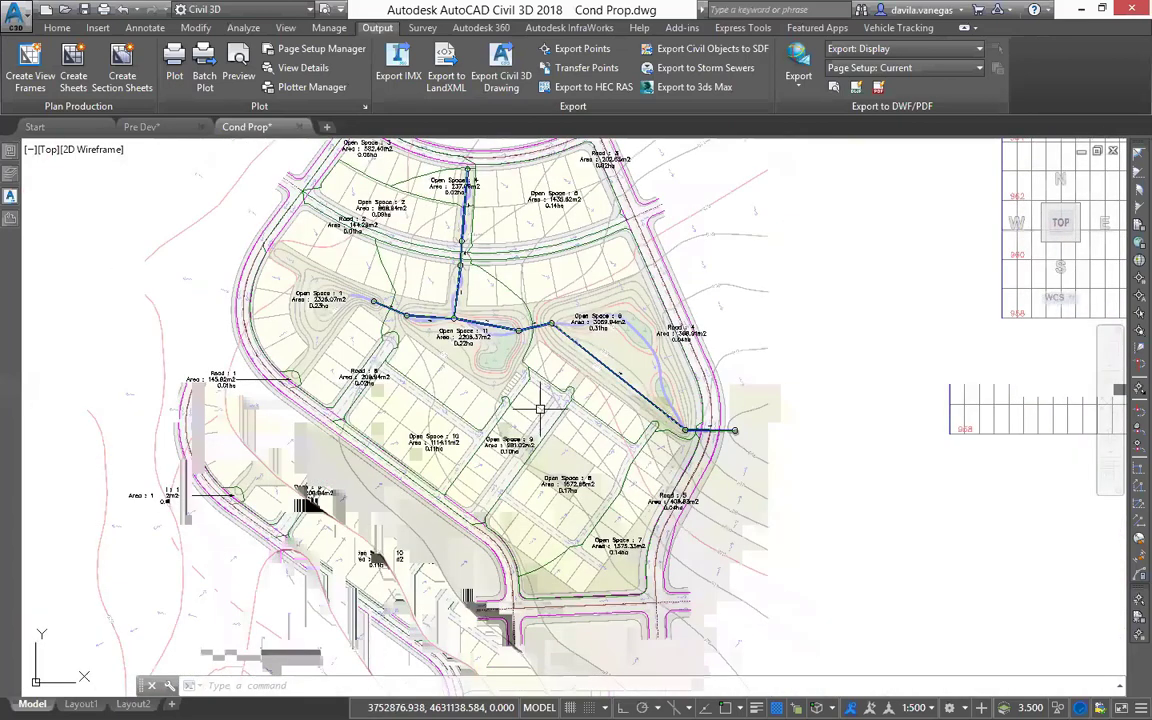
scroll(540, 408, "up", 4)
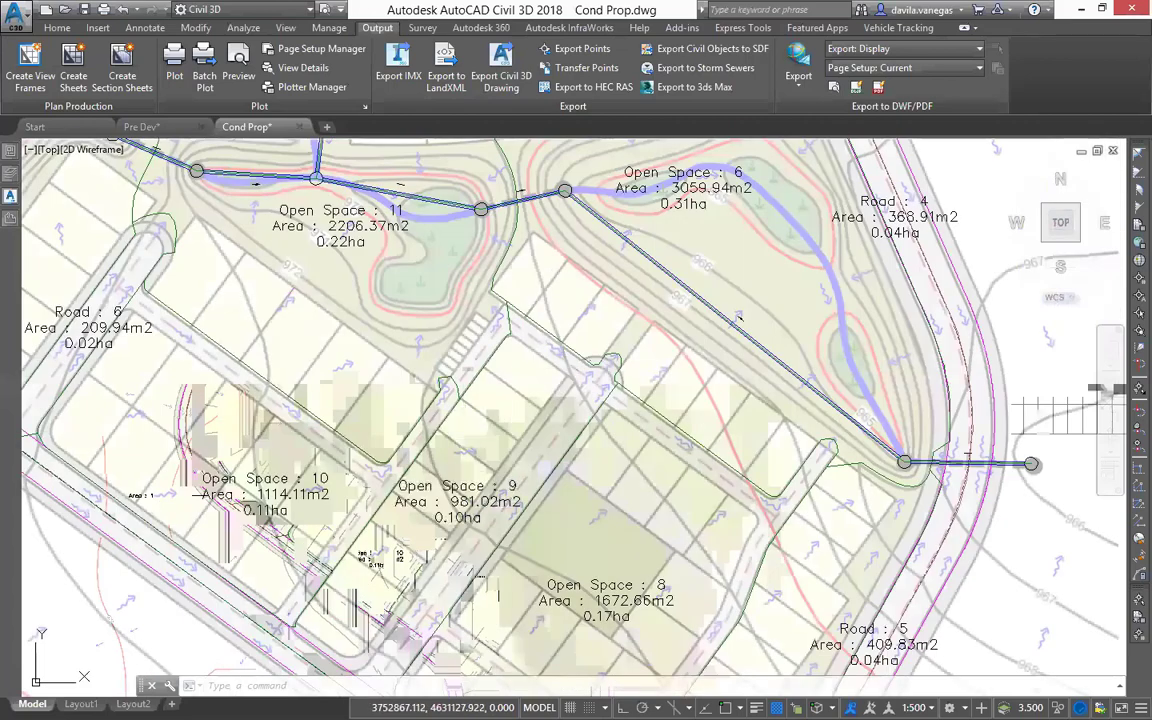
left_click(450, 495)
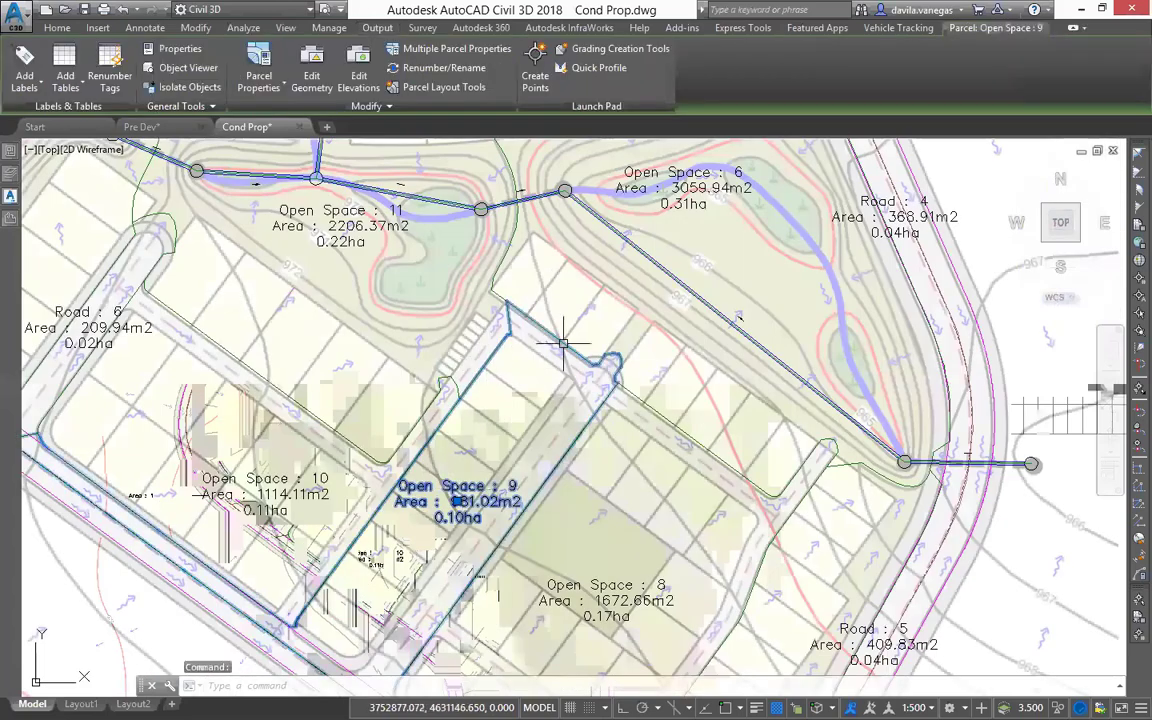
key("Escape")
left_click_drag(623, 304, 590, 392)
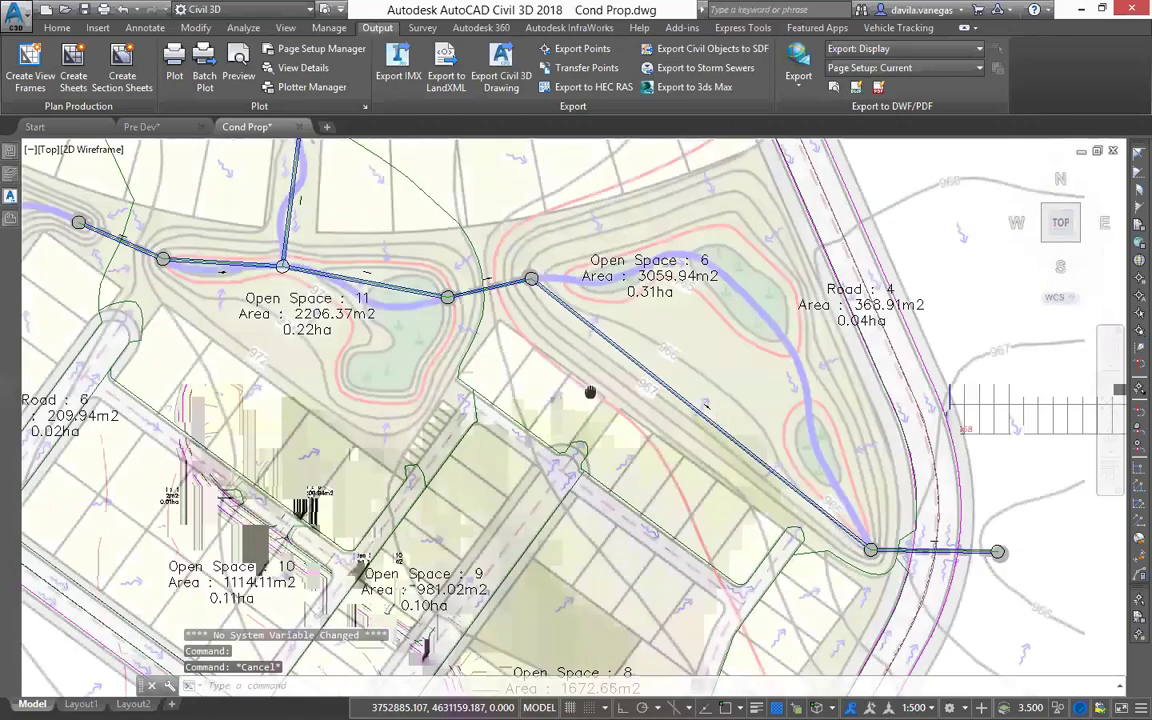
scroll(590, 392, "down", 4)
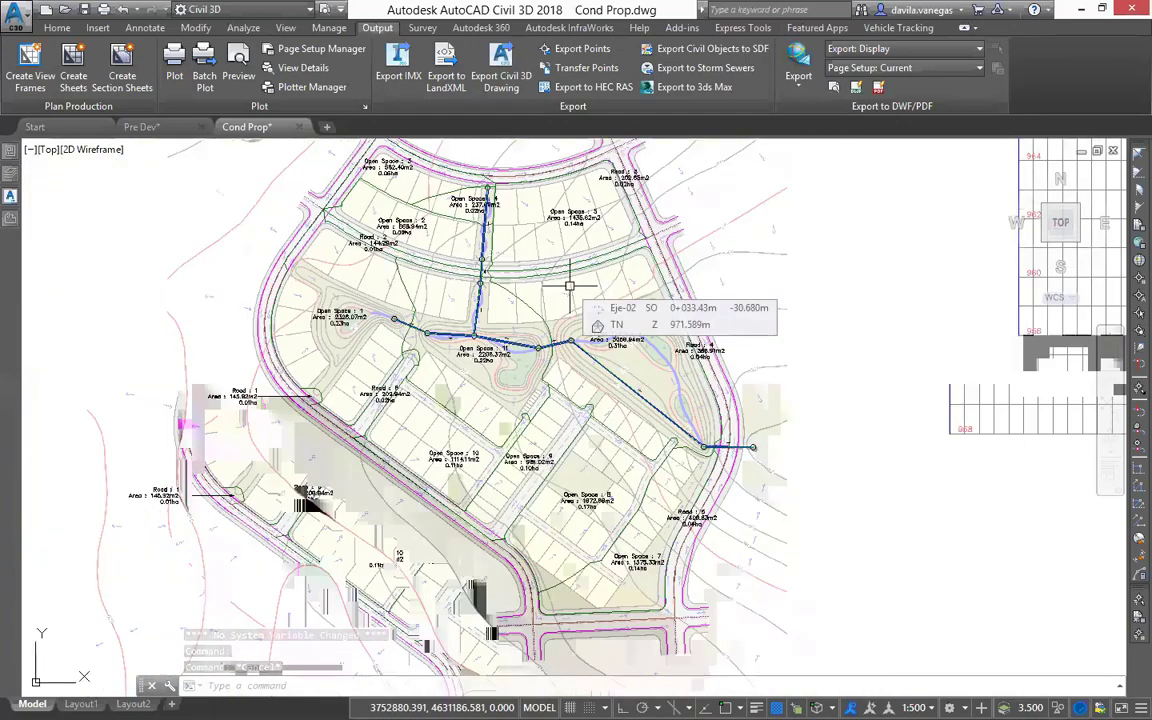
left_click_drag(570, 286, 569, 334)
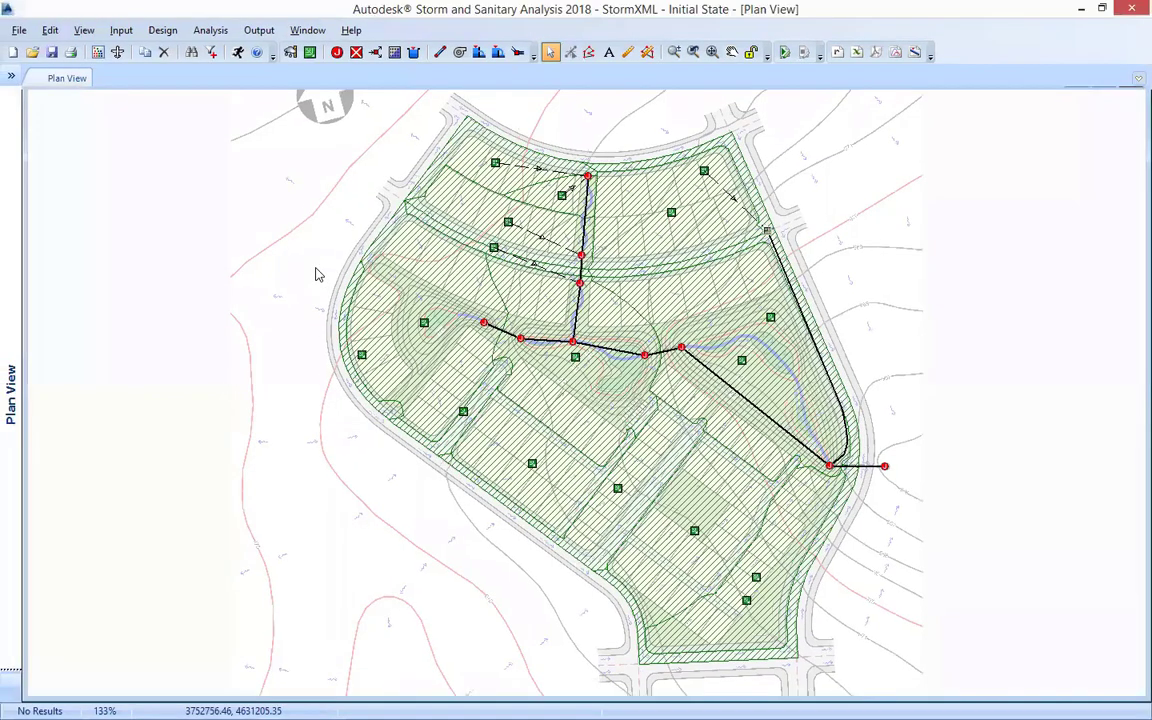
- Switch to Storm and Sanitary Analysis and connect the Open Space 5 subbasin to the inlet on the eastern road
scroll(318, 274, "down", 1)
left_click_drag(318, 274, 242, 253)
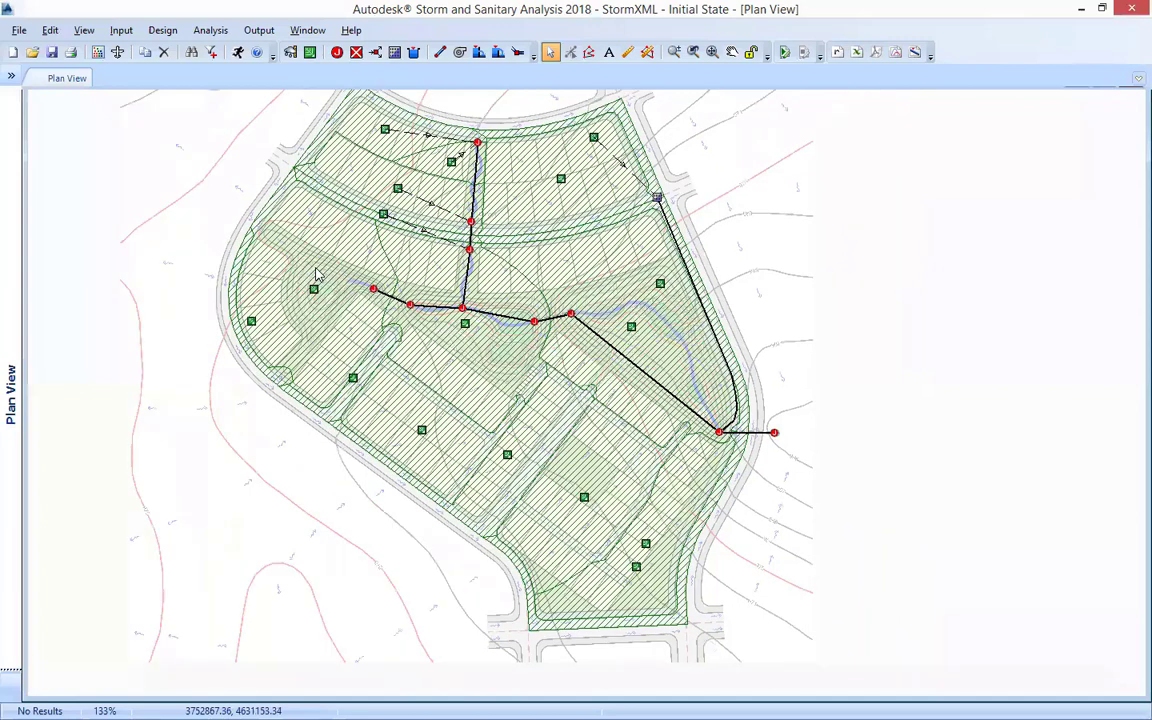
right_click(593, 262)
left_click(720, 268)
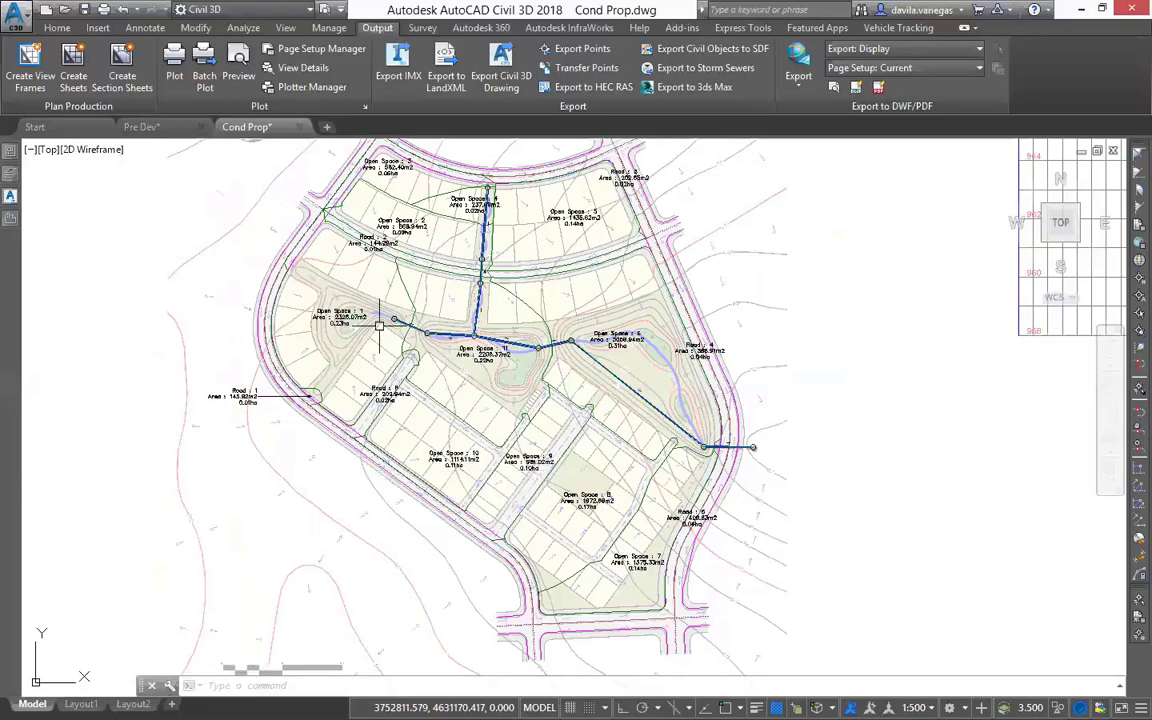
- Examine the manholes and pipe runs in the Civil 3D drawing and compare them with the Storm and Sanitary Analysis plan view
scroll(380, 325, "up", 8)
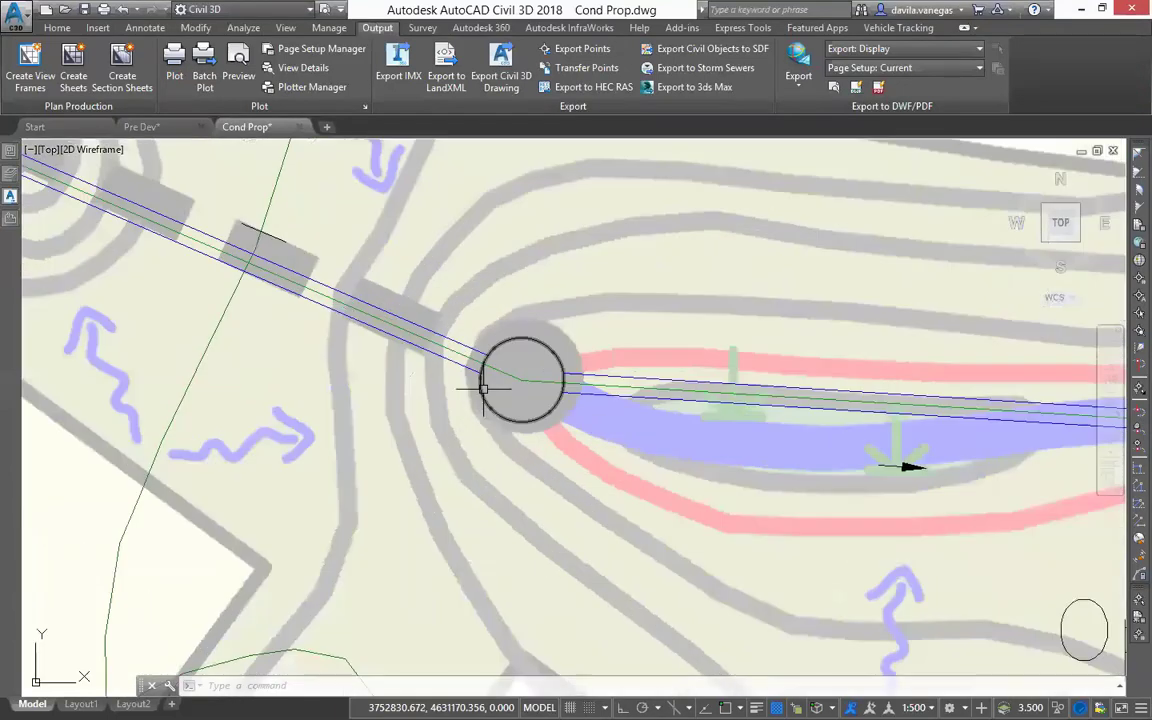
scroll(462, 368, "down", 4)
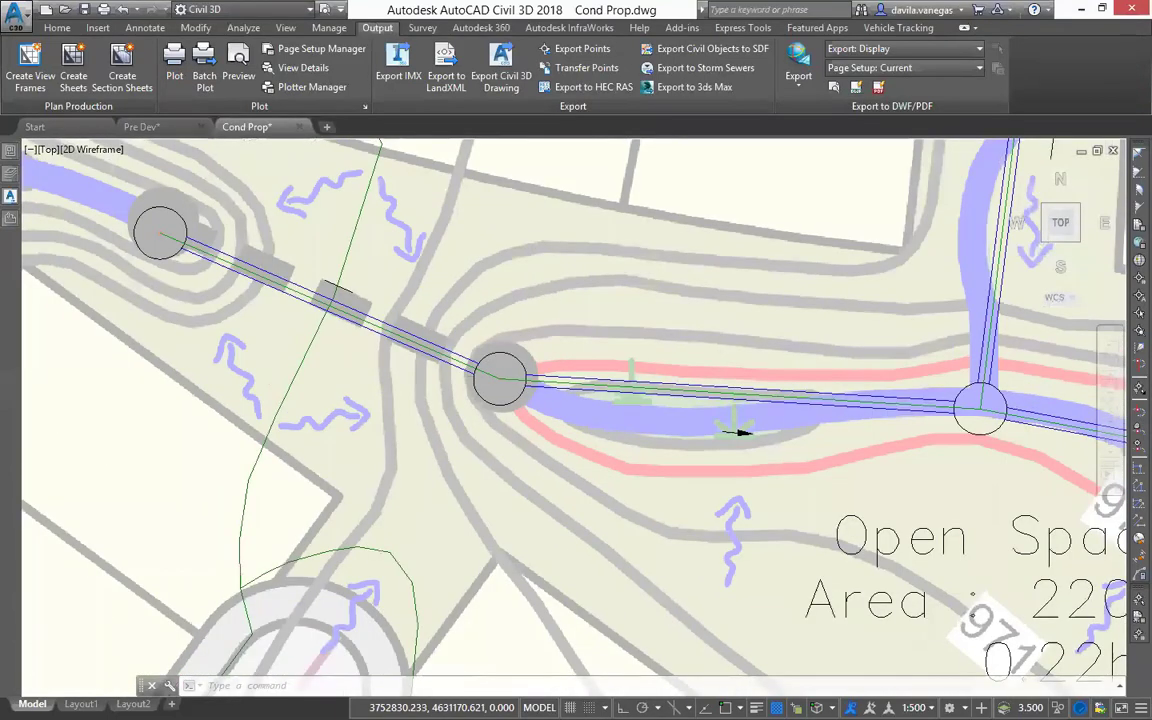
left_click_drag(730, 436, 461, 514)
scroll(470, 500, "down", 10)
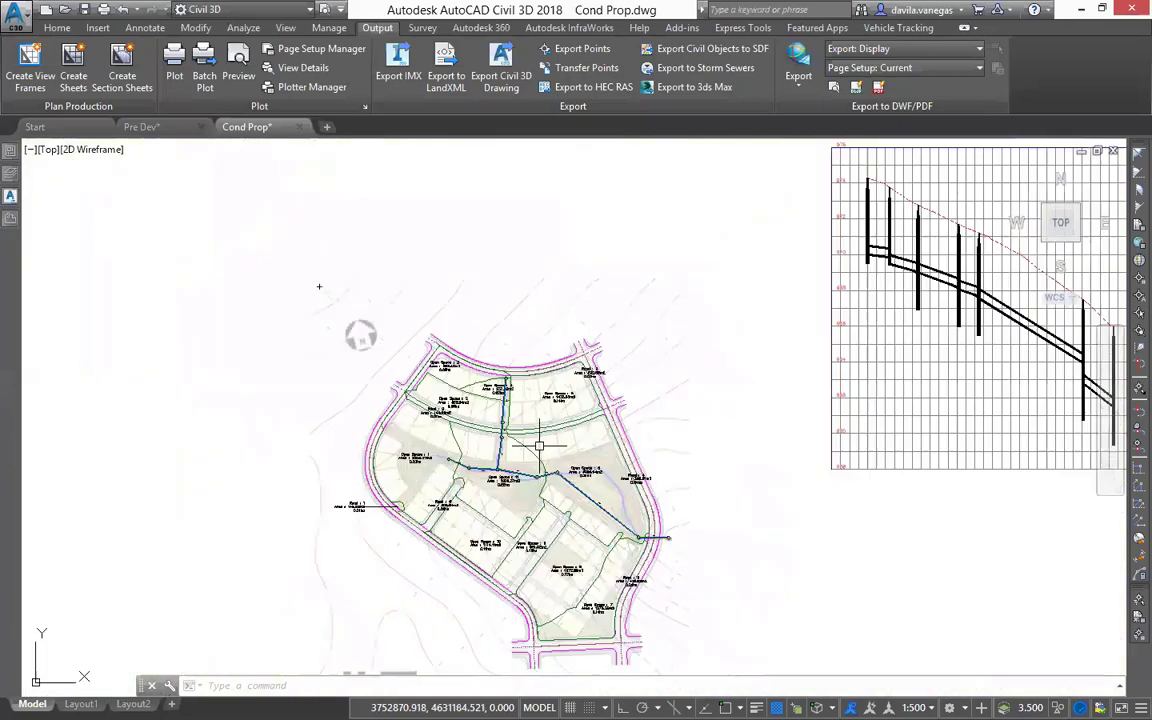
scroll(515, 389, "up", 6)
left_click_drag(515, 389, 494, 362)
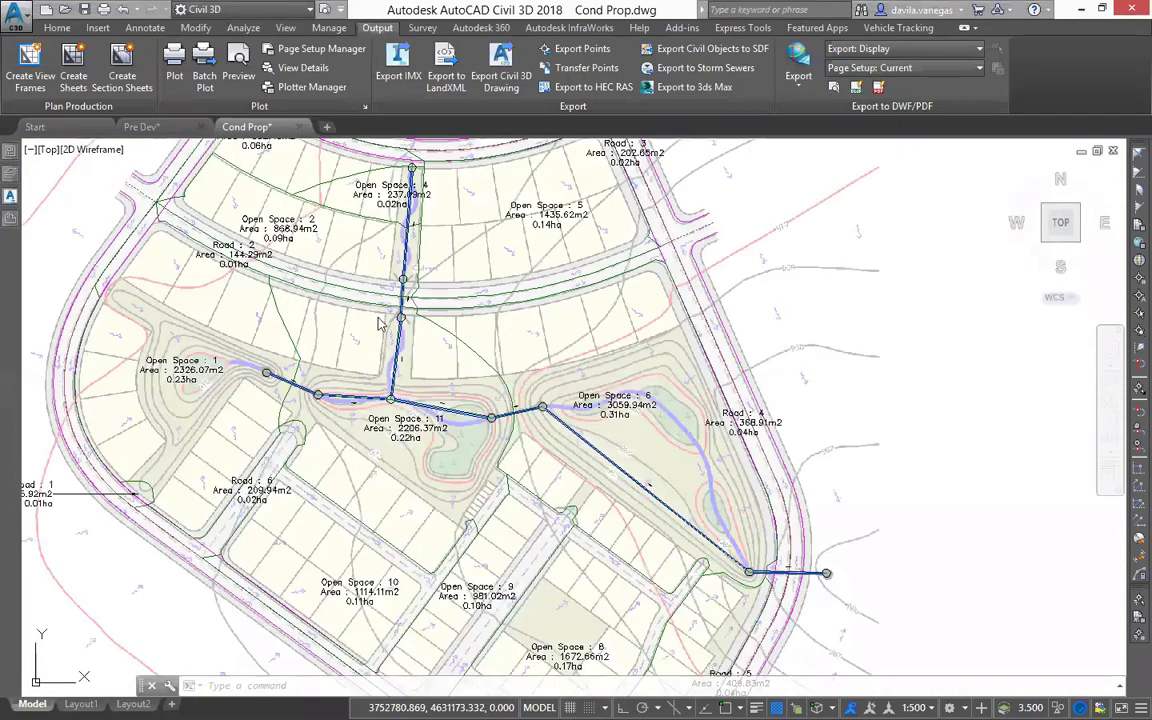
key("alt+Tab")
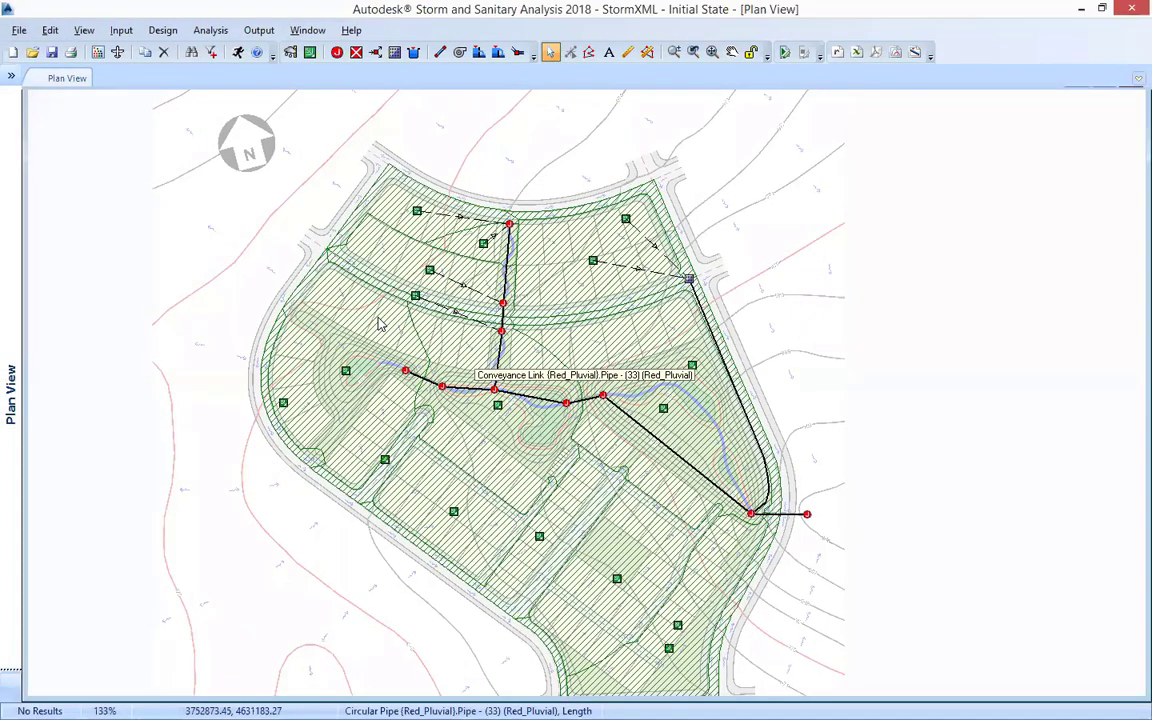
scroll(378, 322, "up", 2)
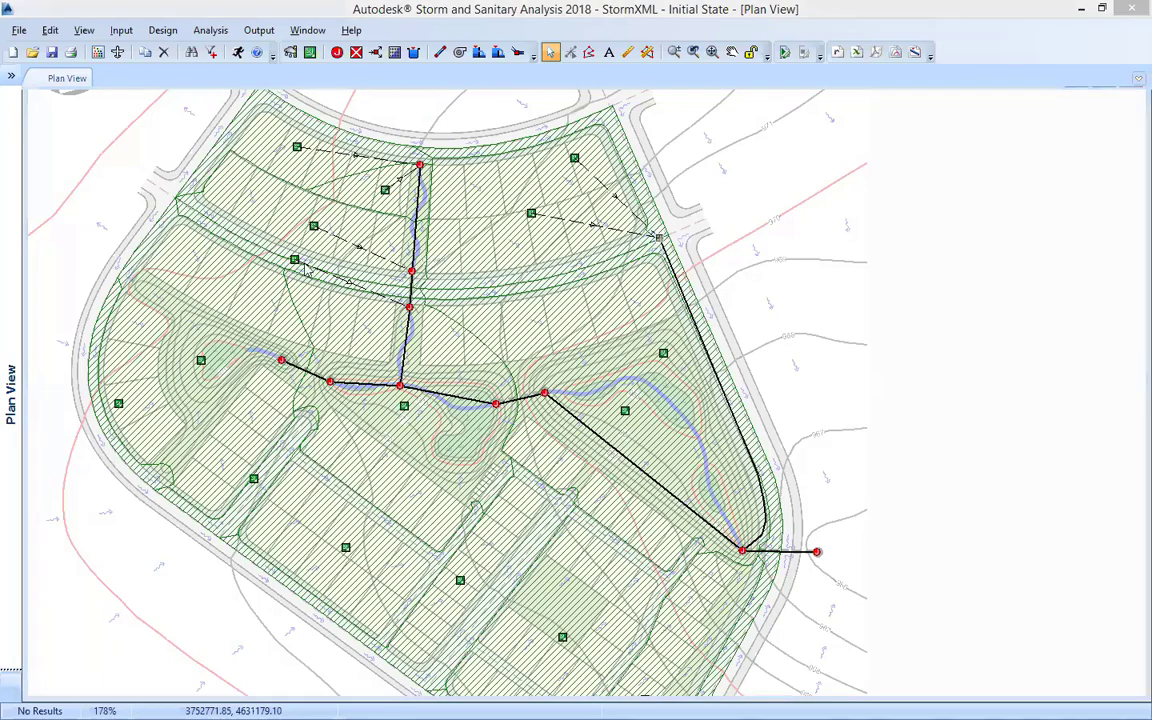
- Switch to Civil 3D and open the Pipe Network feature settings, showing the Pipe Network Defaults
key("alt+Tab")
mouse_move(10, 230)
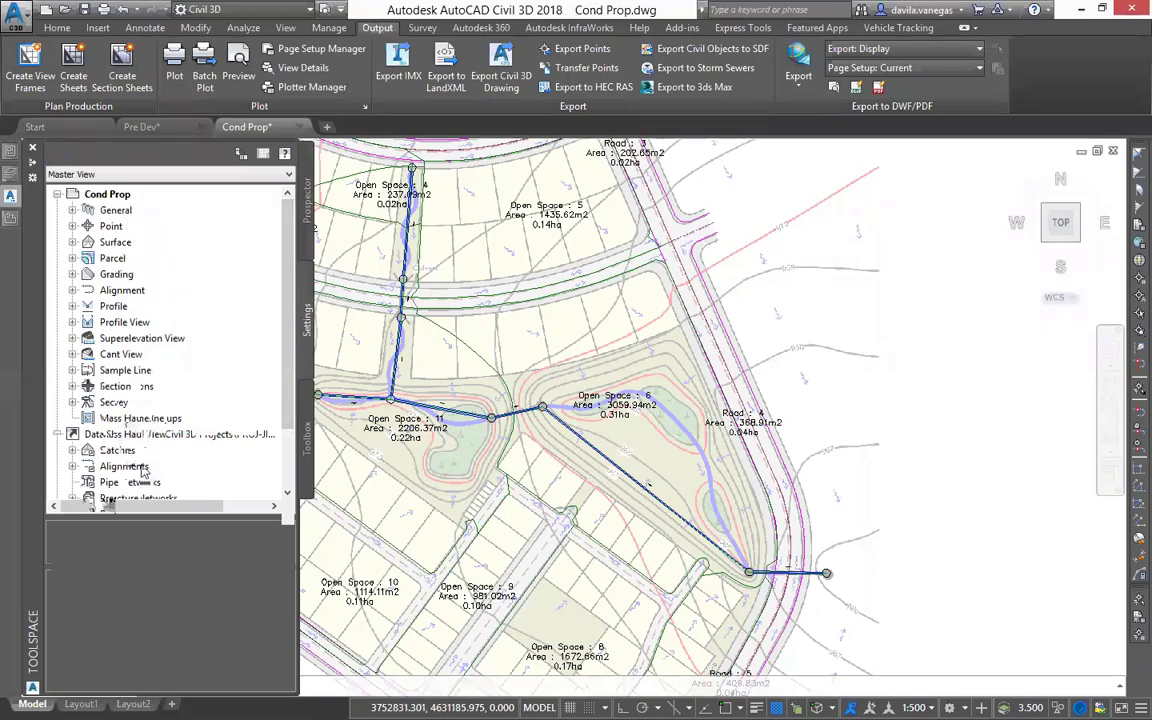
right_click(118, 466)
key("Escape")
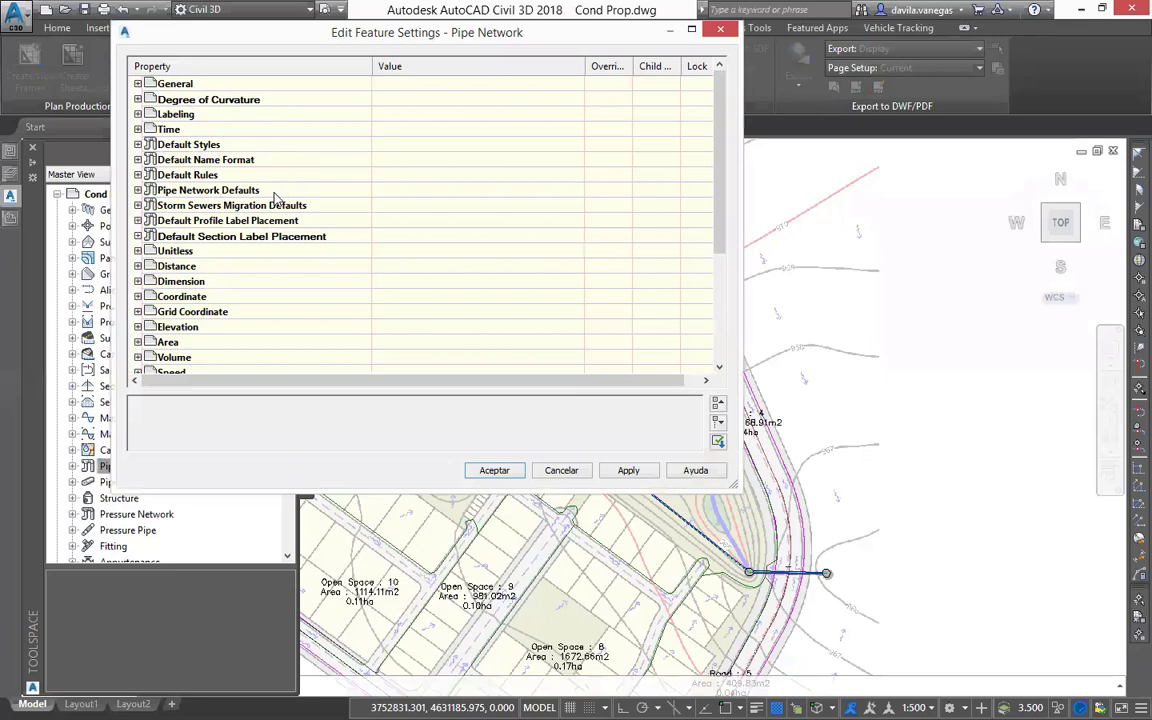
left_click(148, 191)
left_click(138, 190)
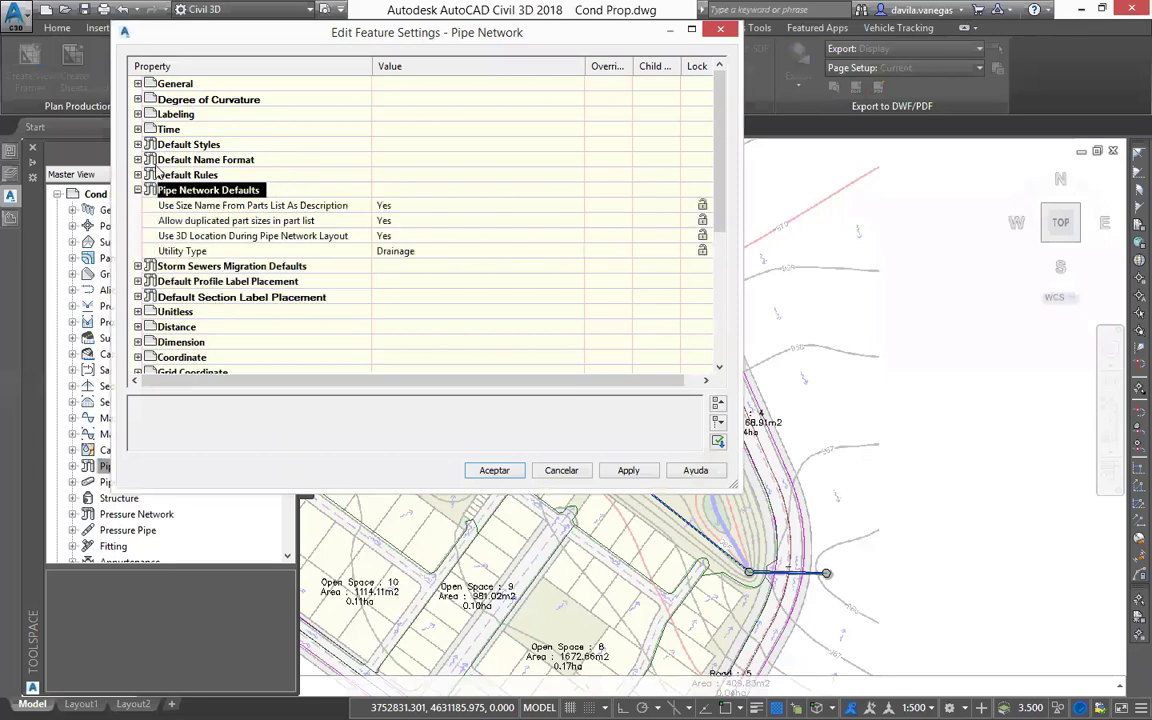
- Open the Part Matching Defaults within the Storm Sewers Migration Defaults
left_click(138, 266)
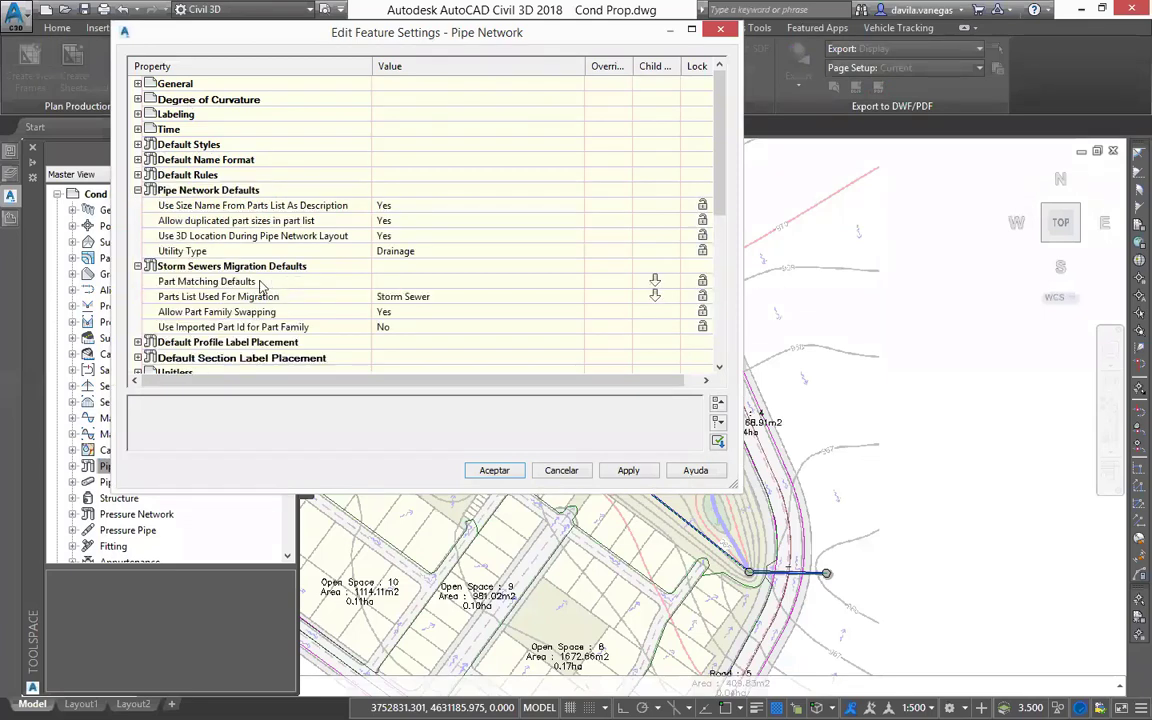
left_click(210, 284)
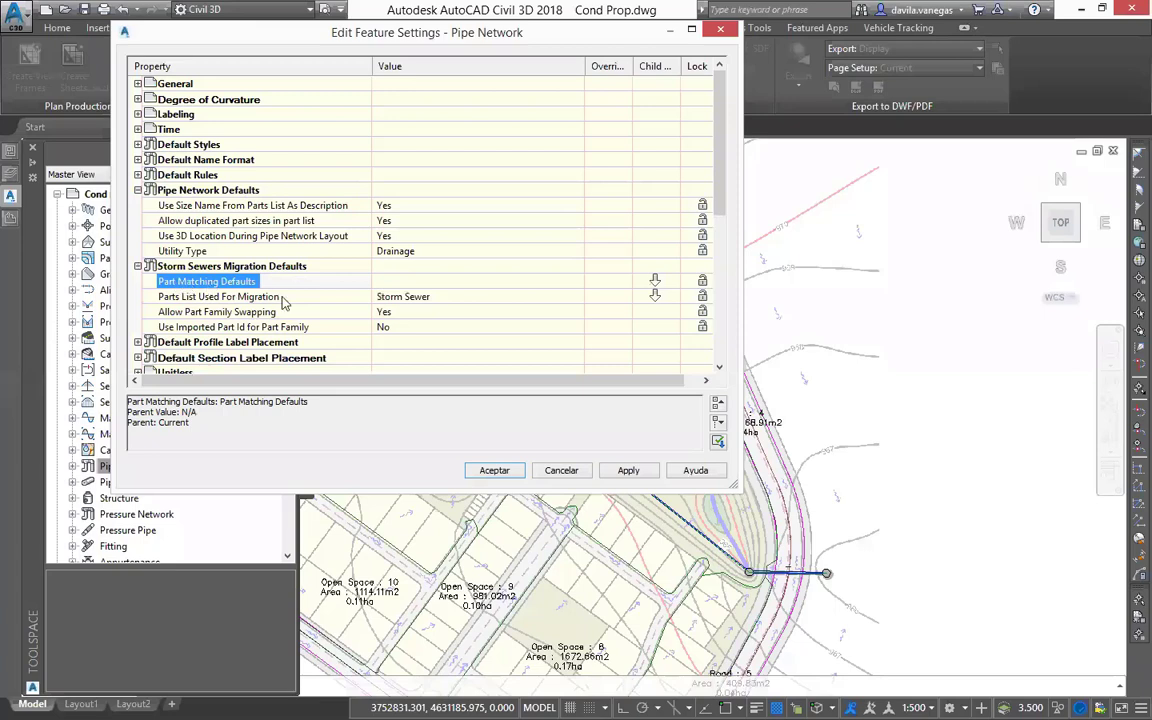
key("Tab")
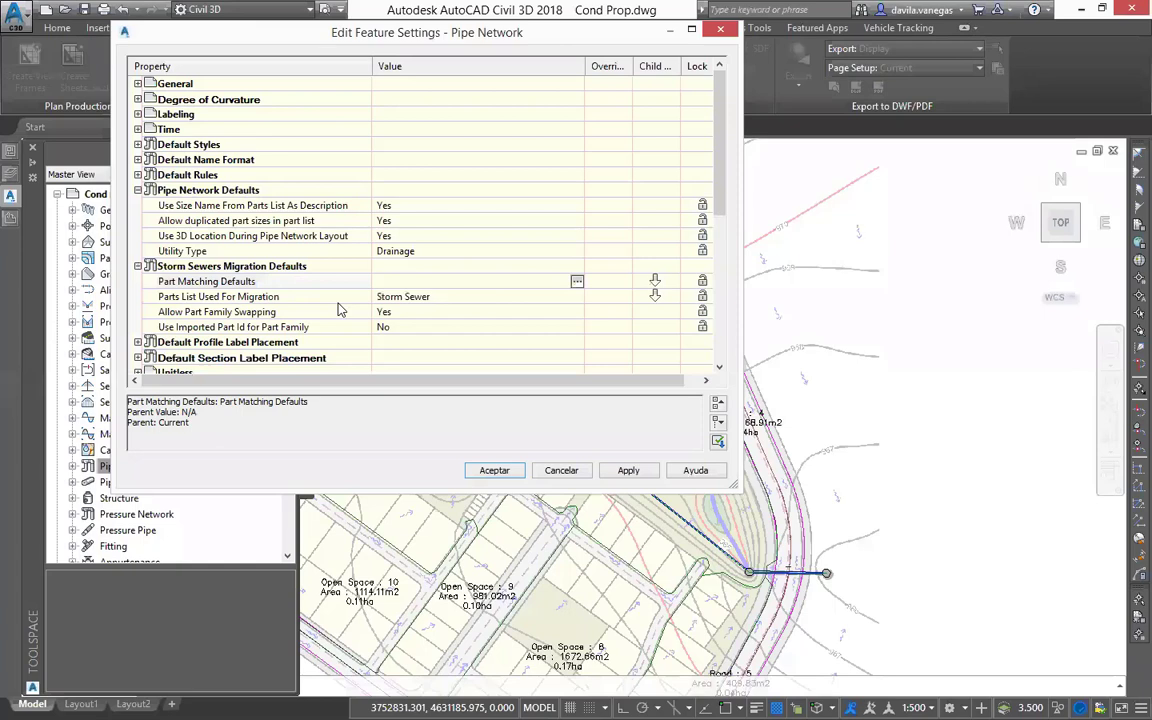
left_click(577, 281)
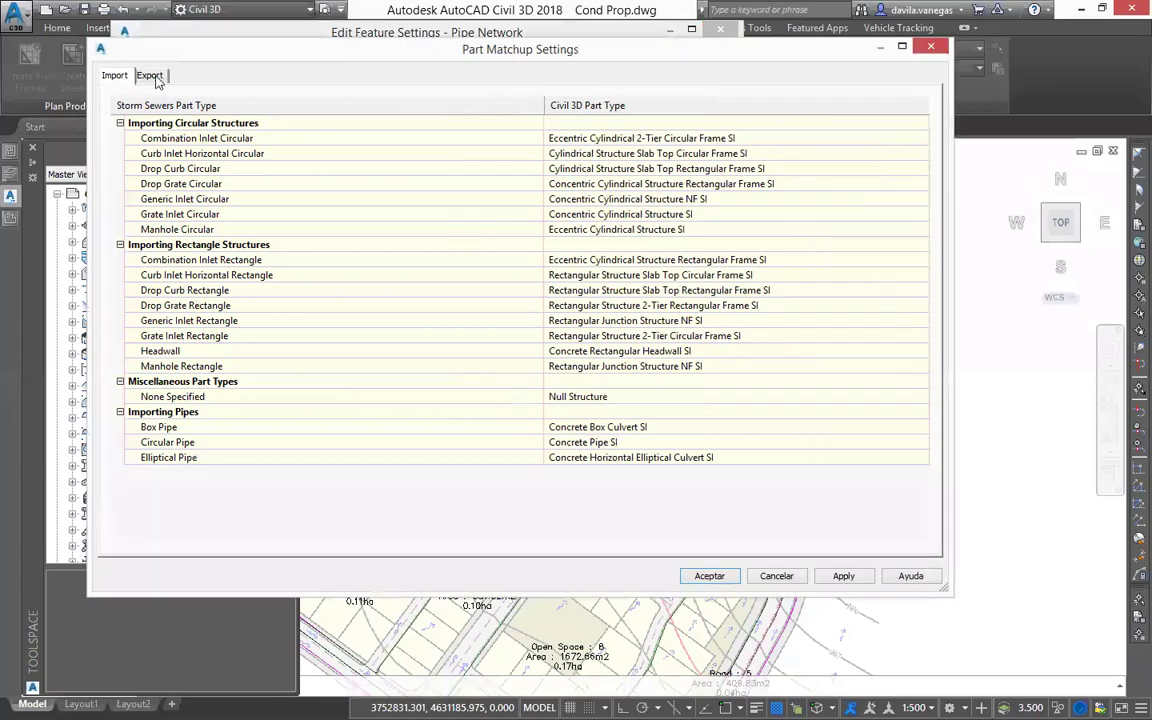
- Examine the export matchups between Civil 3D part types and Storm Sewers part types for structures and pipes
left_click(150, 76)
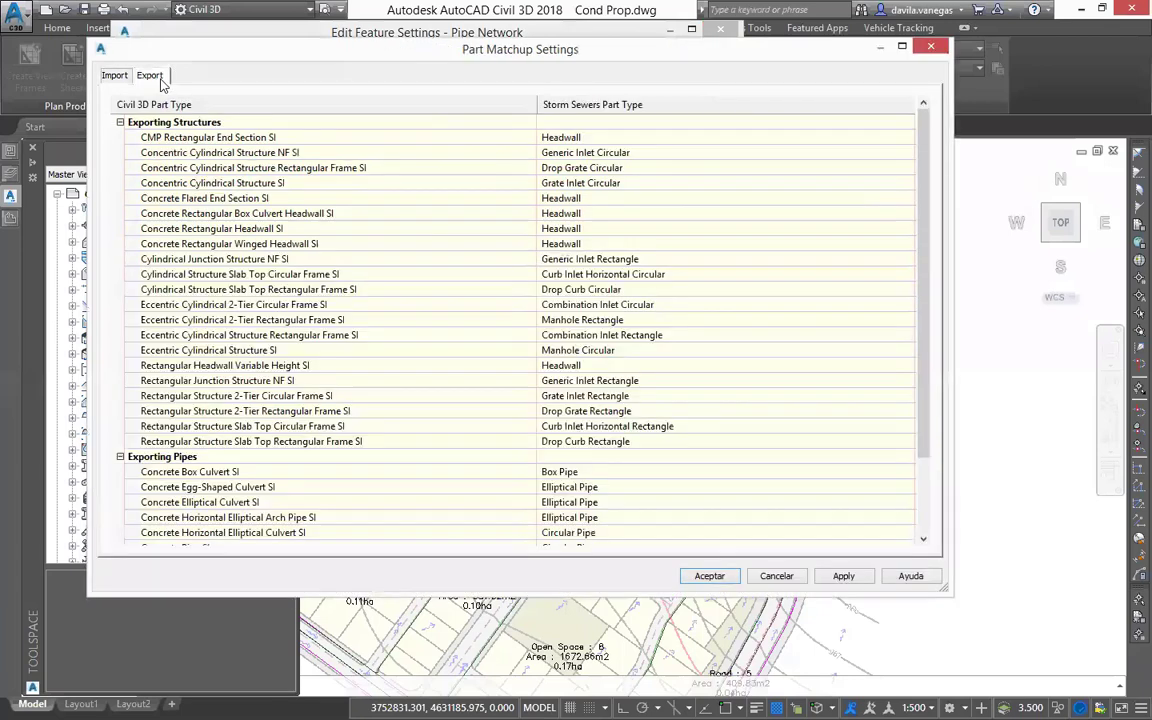
left_click(598, 153)
left_click(596, 140)
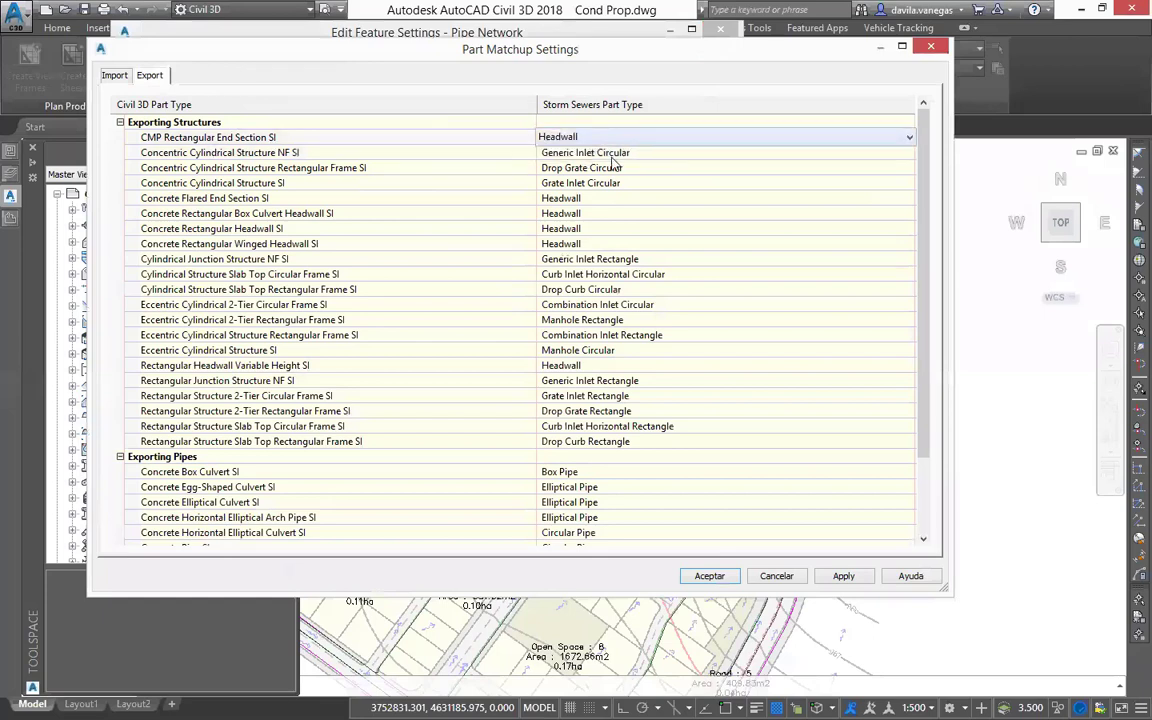
left_click(600, 365)
left_click(595, 487)
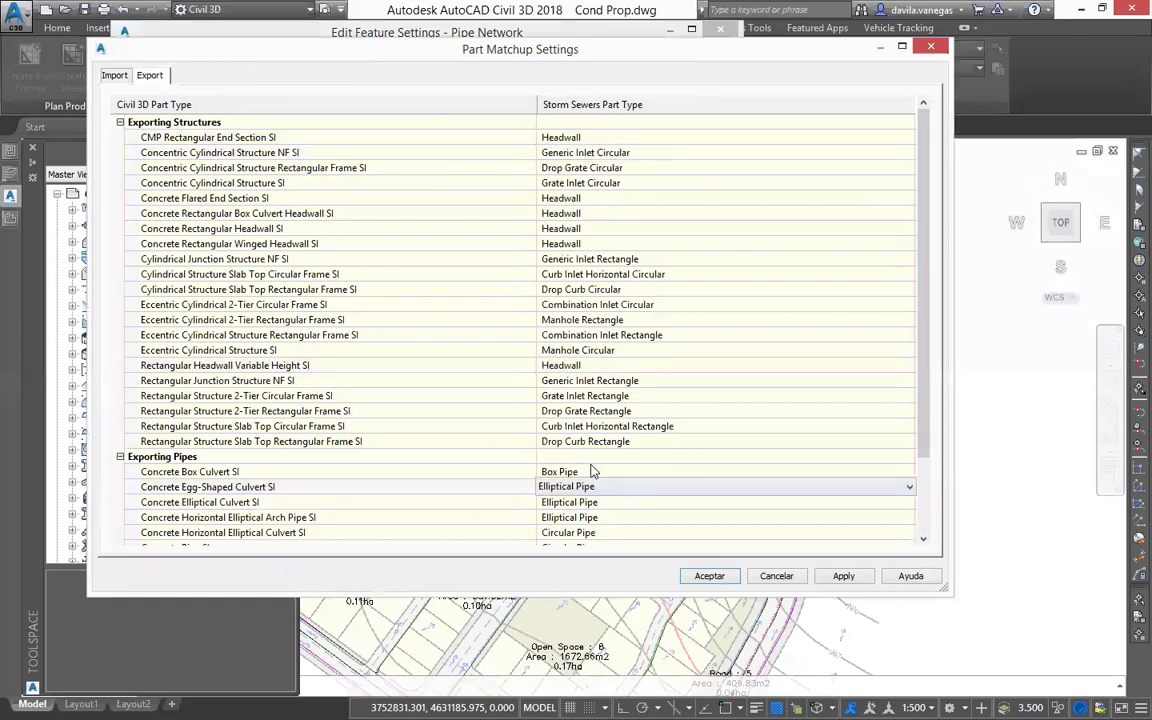
key("Up")
key("Up")
key("Up")
key("Up")
key("Up")
key("Up")
key("Up")
key("Up")
key("Up")
key("Up")
key("Down")
key("Down")
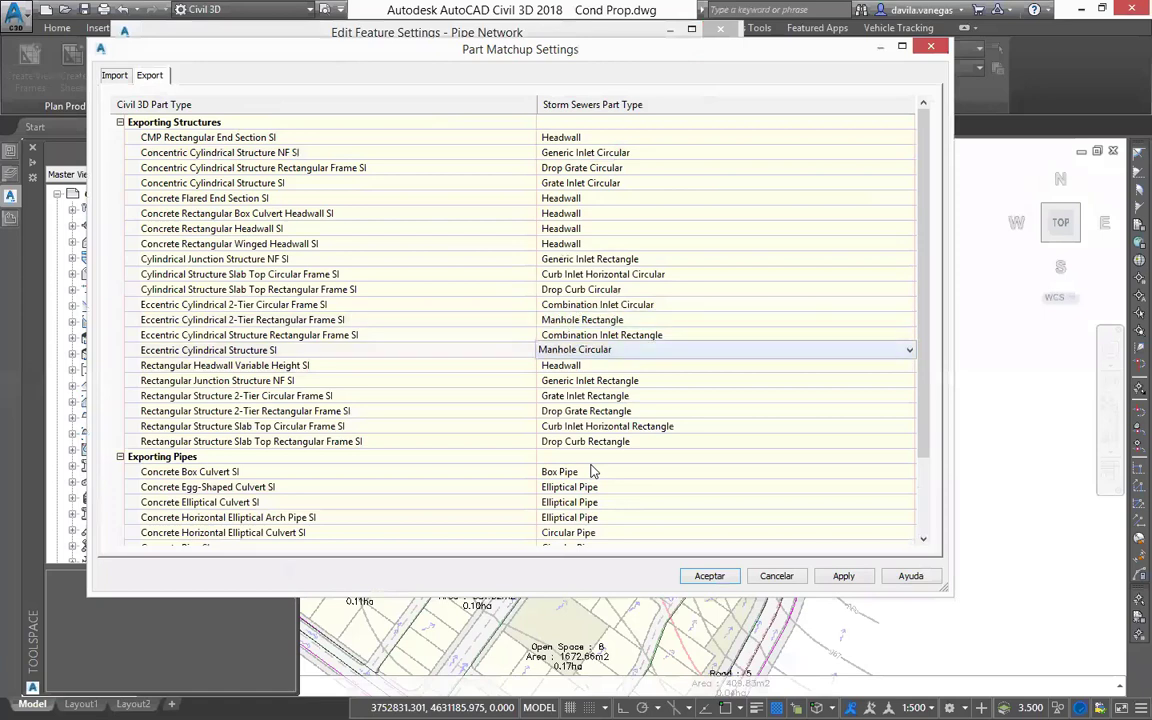
- Examine the import matchups from Storm Sewers part types to Civil 3D part types for circular and rectangular structures
left_click(124, 74)
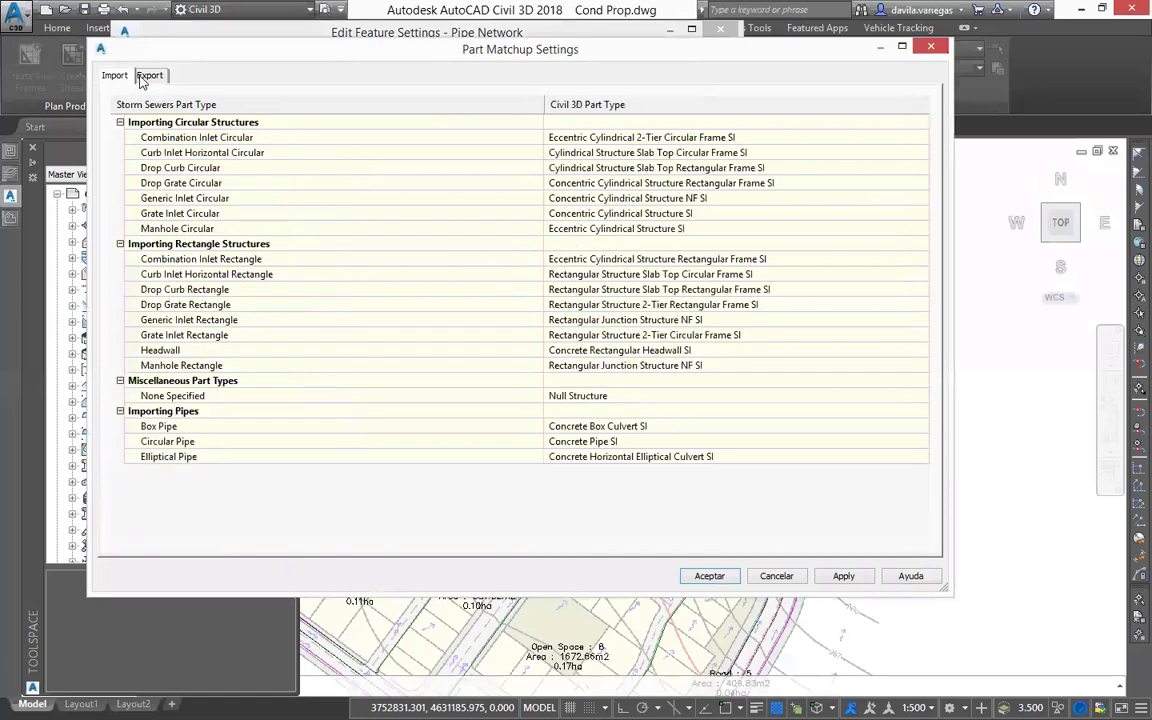
left_click(190, 259)
left_click(180, 140)
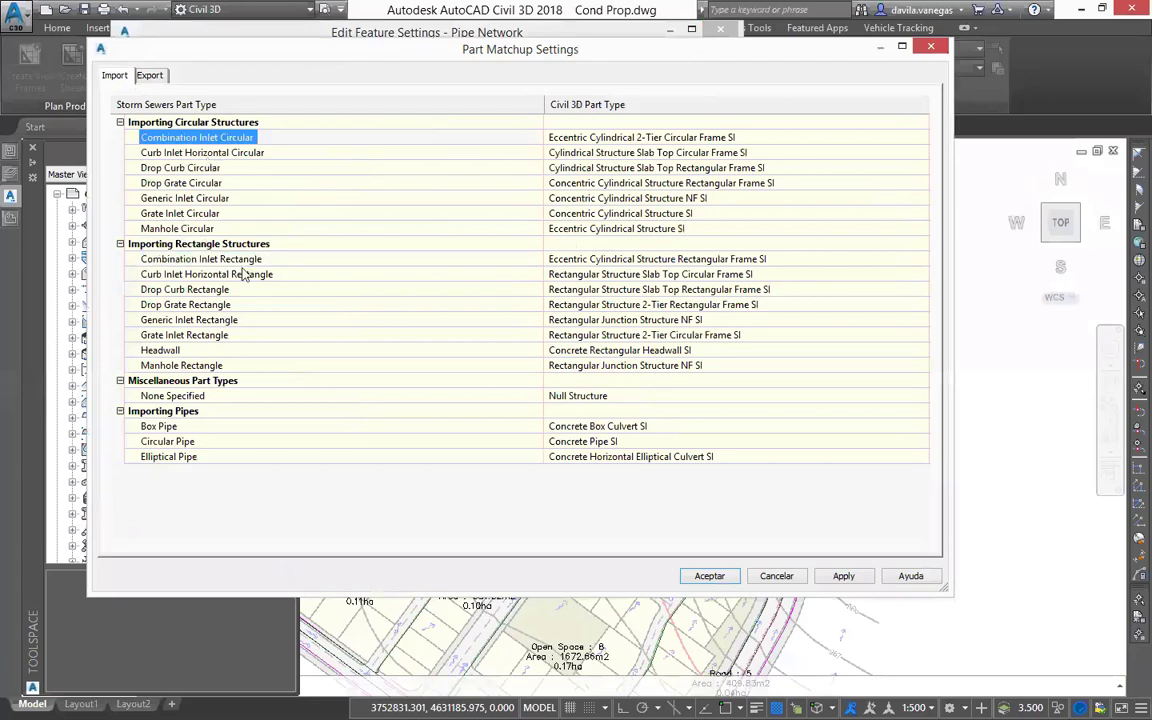
left_click(172, 260)
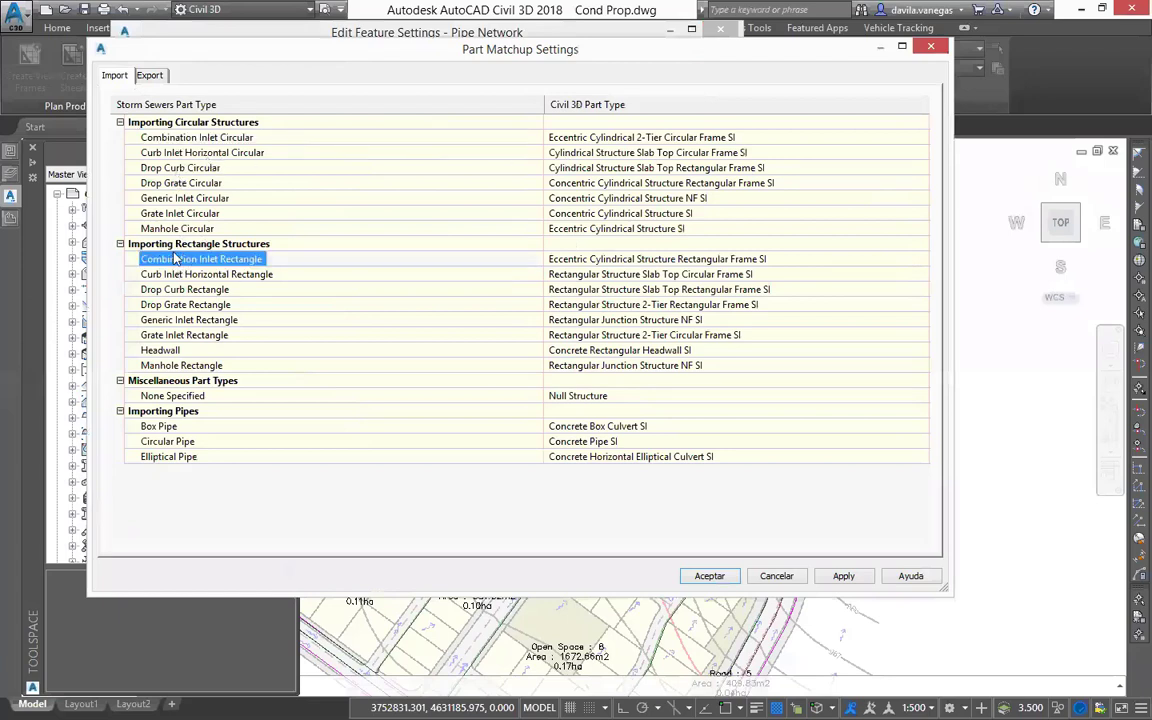
left_click(180, 241)
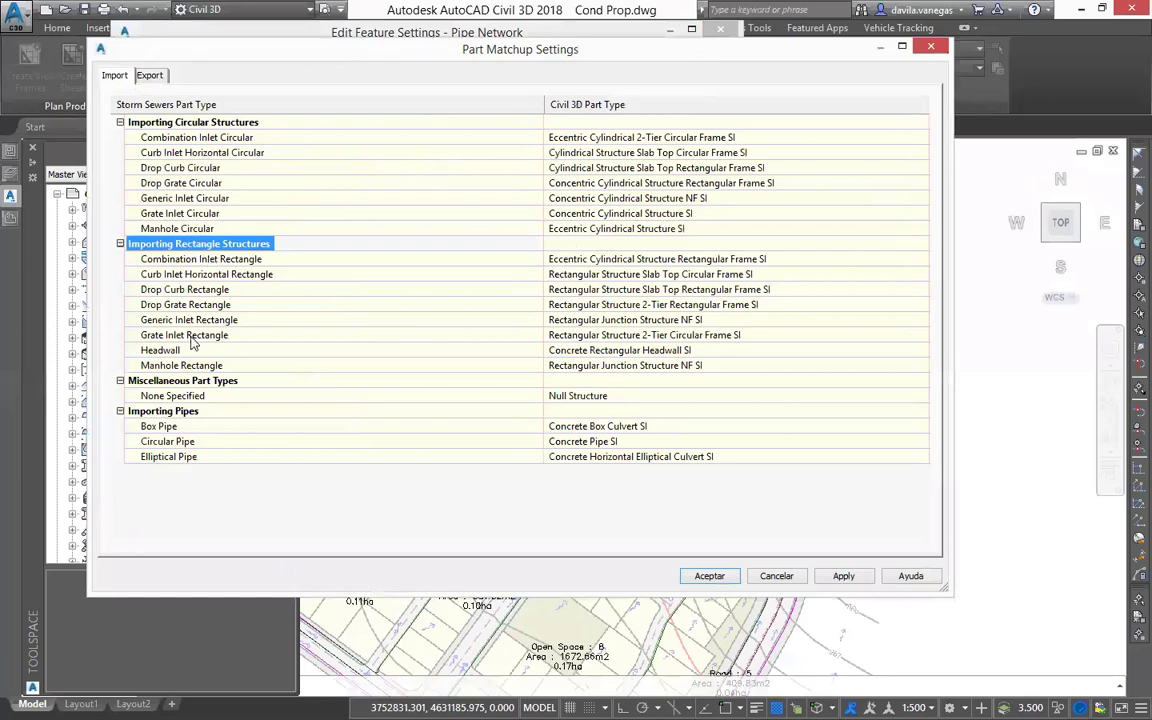
- Browse the part catalog for the Drop Curb Rectangle matchup, then cancel the catalog and the part matchup settings
left_click(890, 292)
left_click(922, 289)
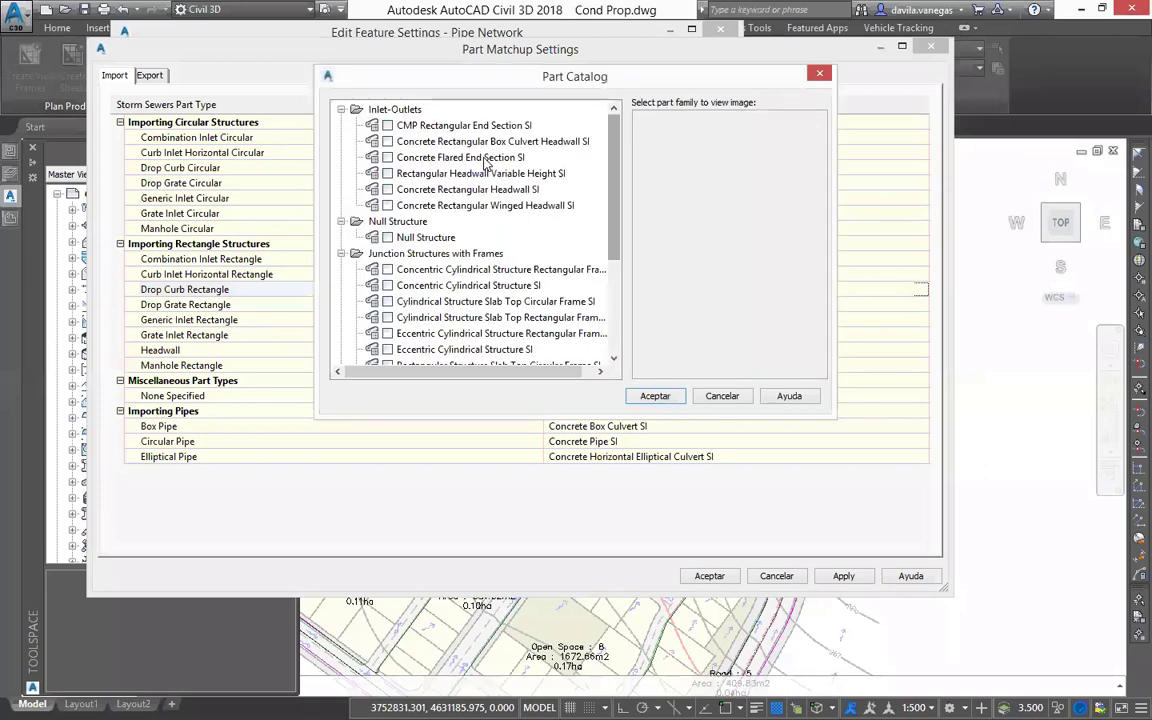
scroll(488, 160, "down", 5)
scroll(614, 160, "up", 3)
scroll(626, 153, "up", 2)
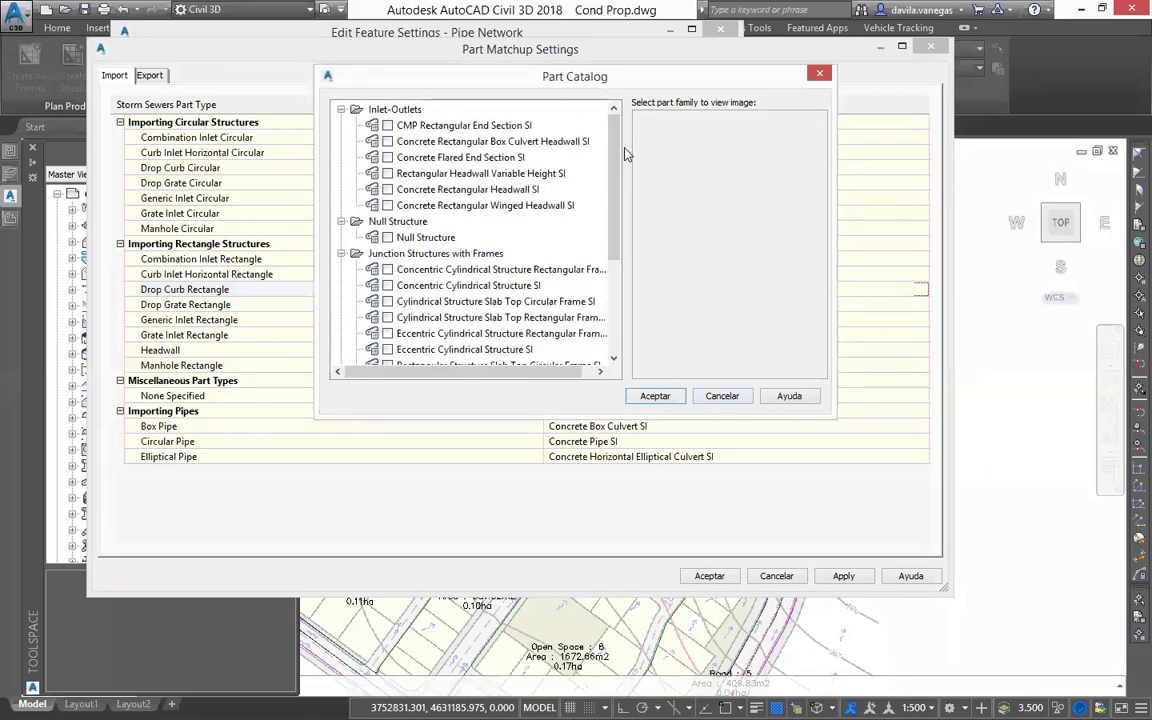
scroll(626, 153, "down", 4)
scroll(626, 153, "up", 3)
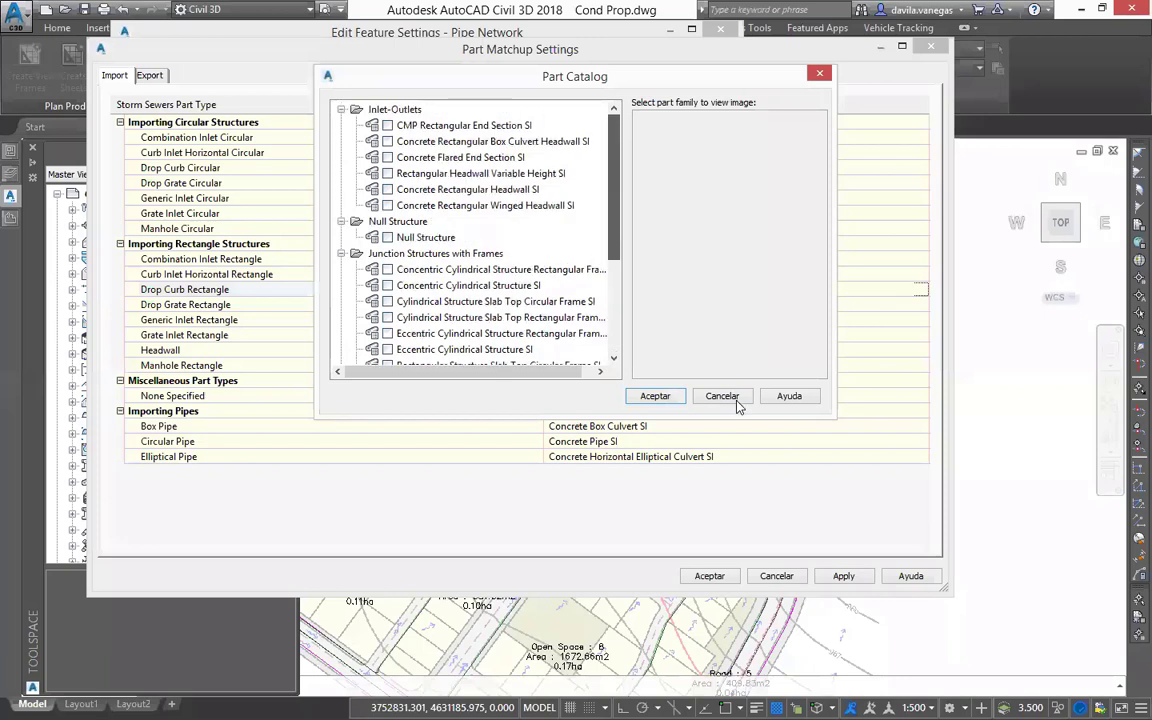
left_click(776, 576)
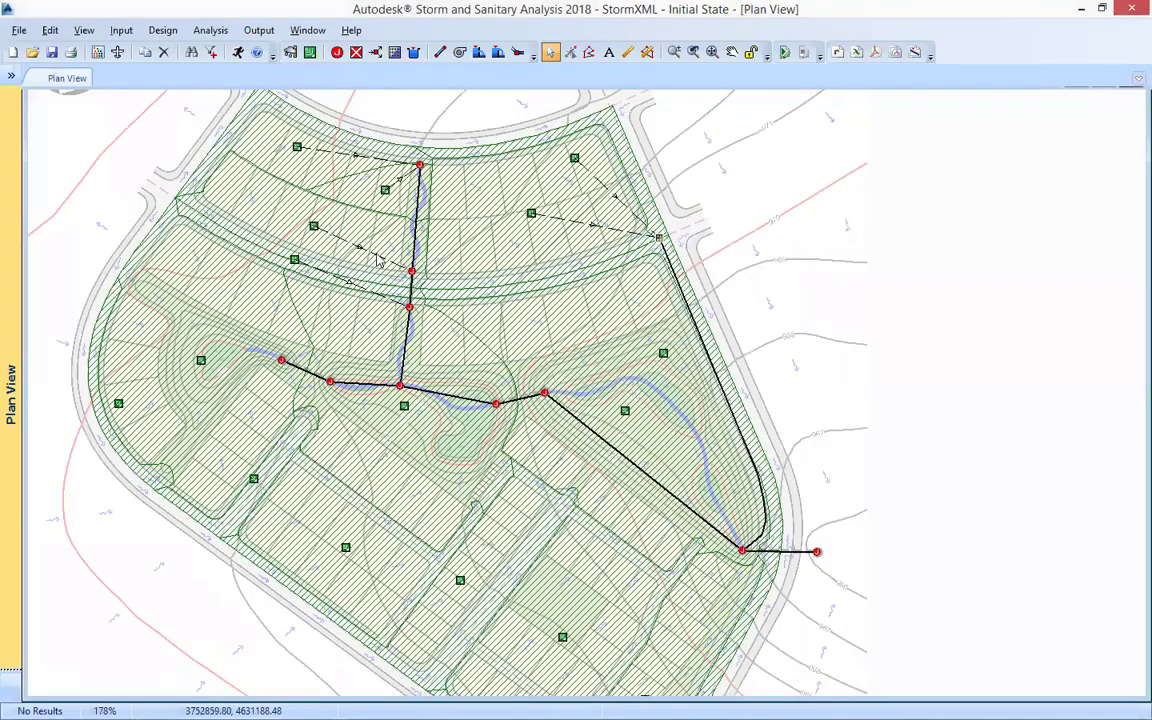
- Open the Layer Manager, check which image and CAD file types can be loaded as background, and cancel the file selection
scroll(378, 260, "down", 2)
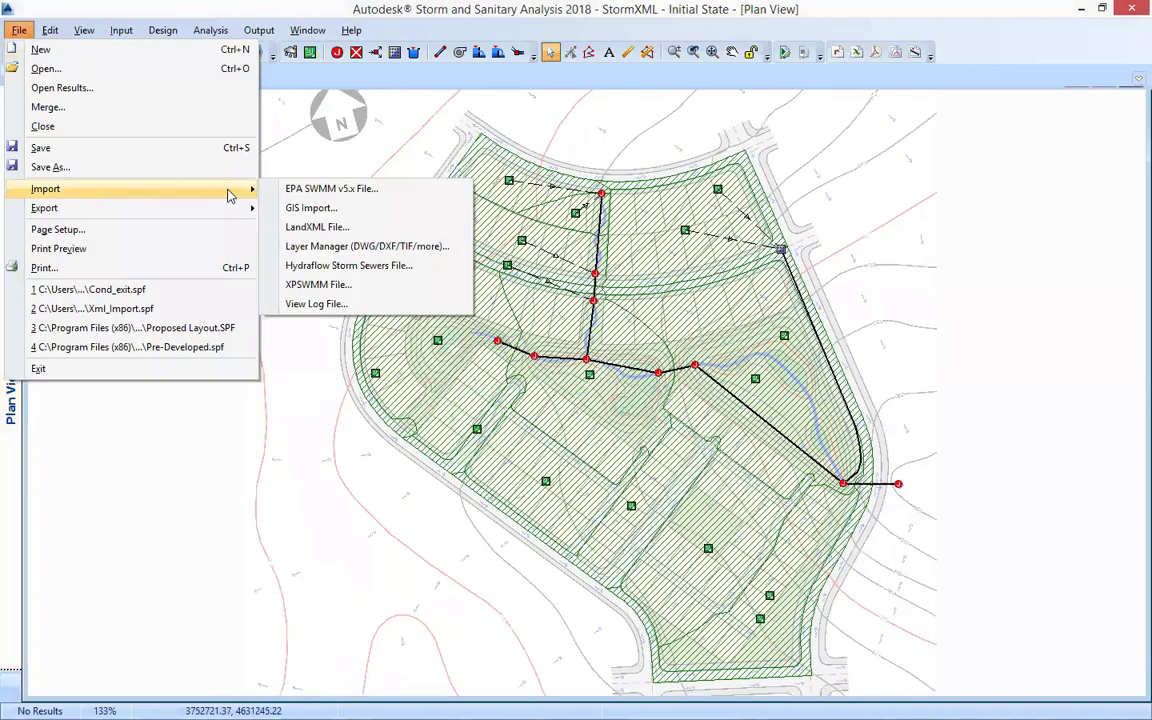
left_click(370, 245)
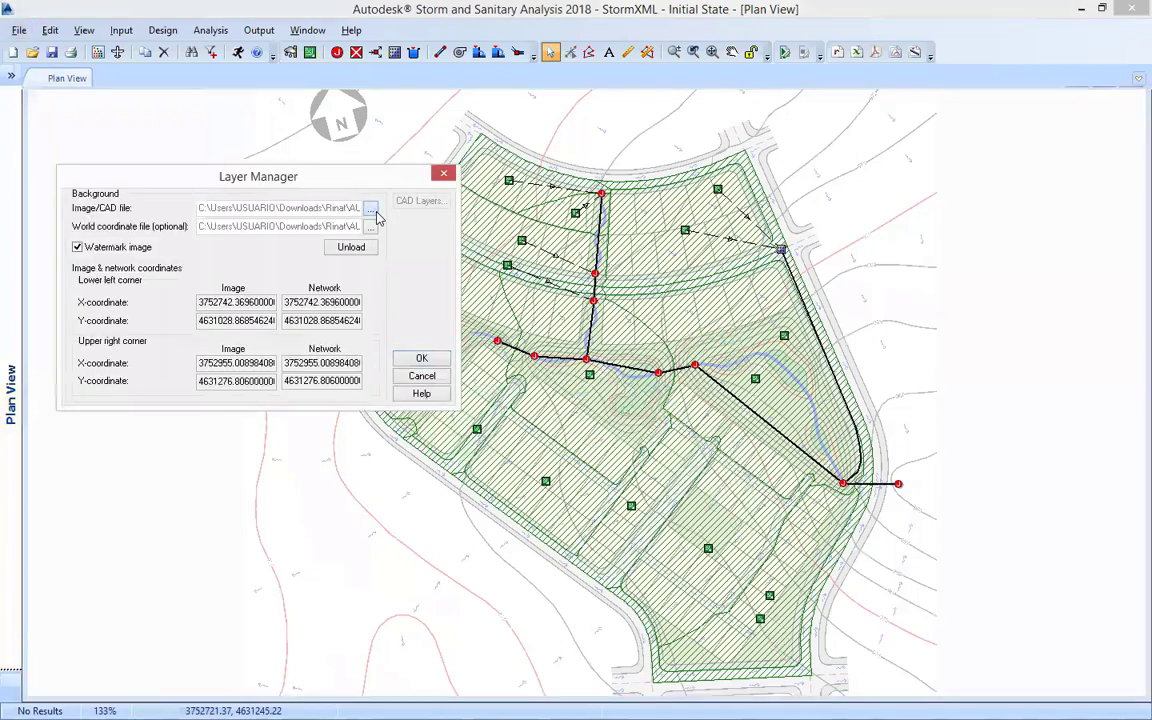
left_click(376, 214)
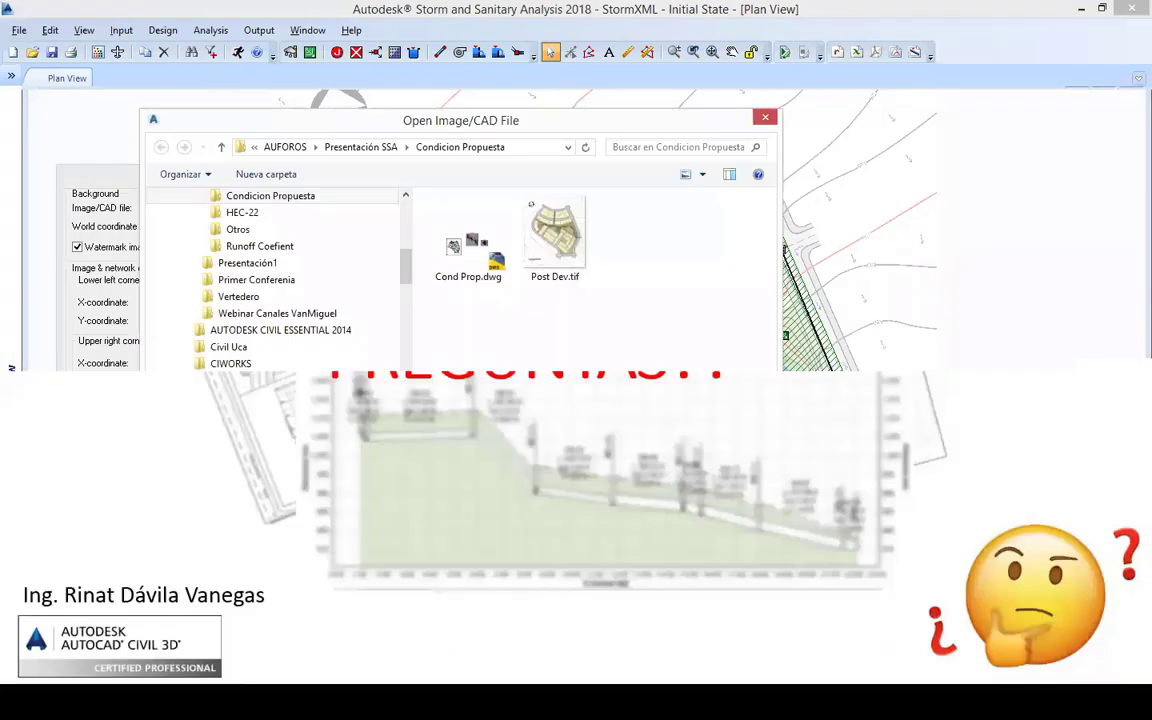
left_click(680, 468)
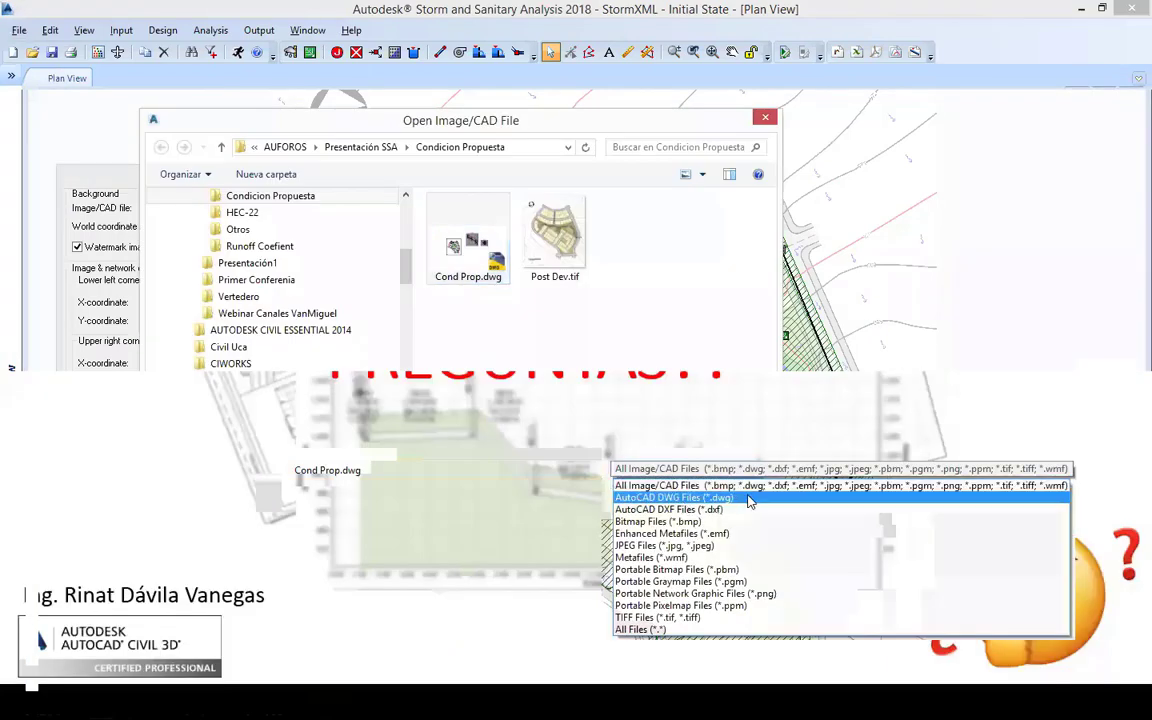
left_click(630, 471)
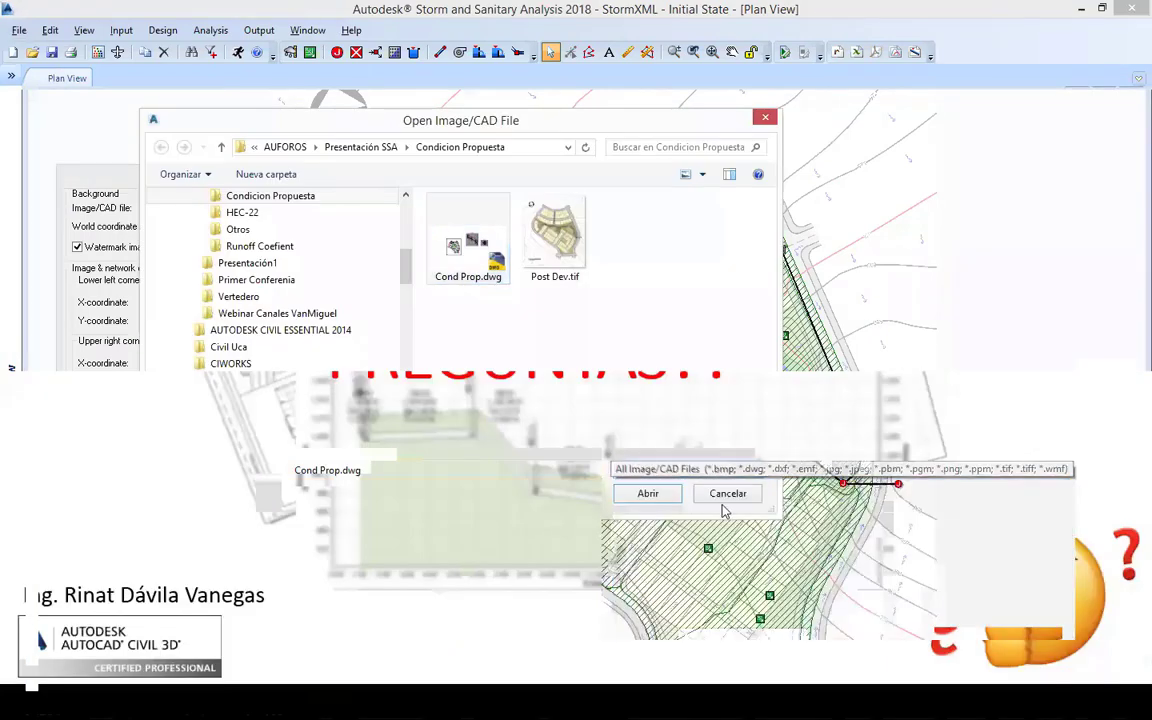
left_click(721, 499)
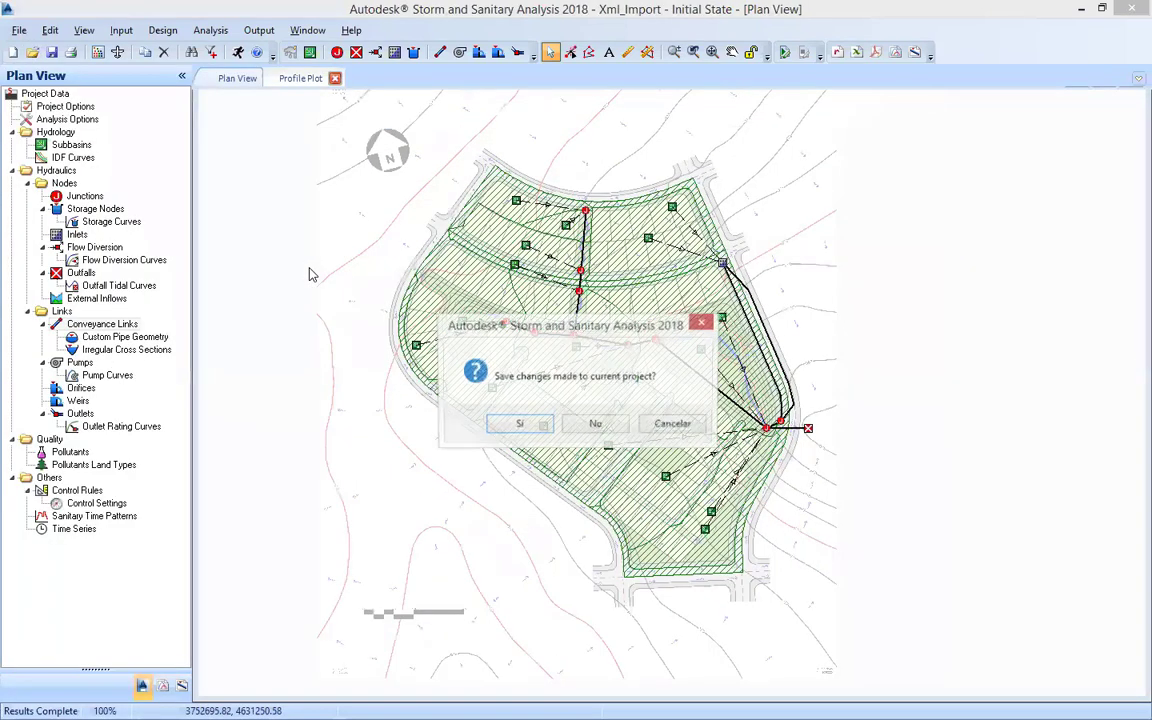
- Start opening another project without saving the changes to Xml_Import, and cancel the file selection
key("Tab")
key("Return")
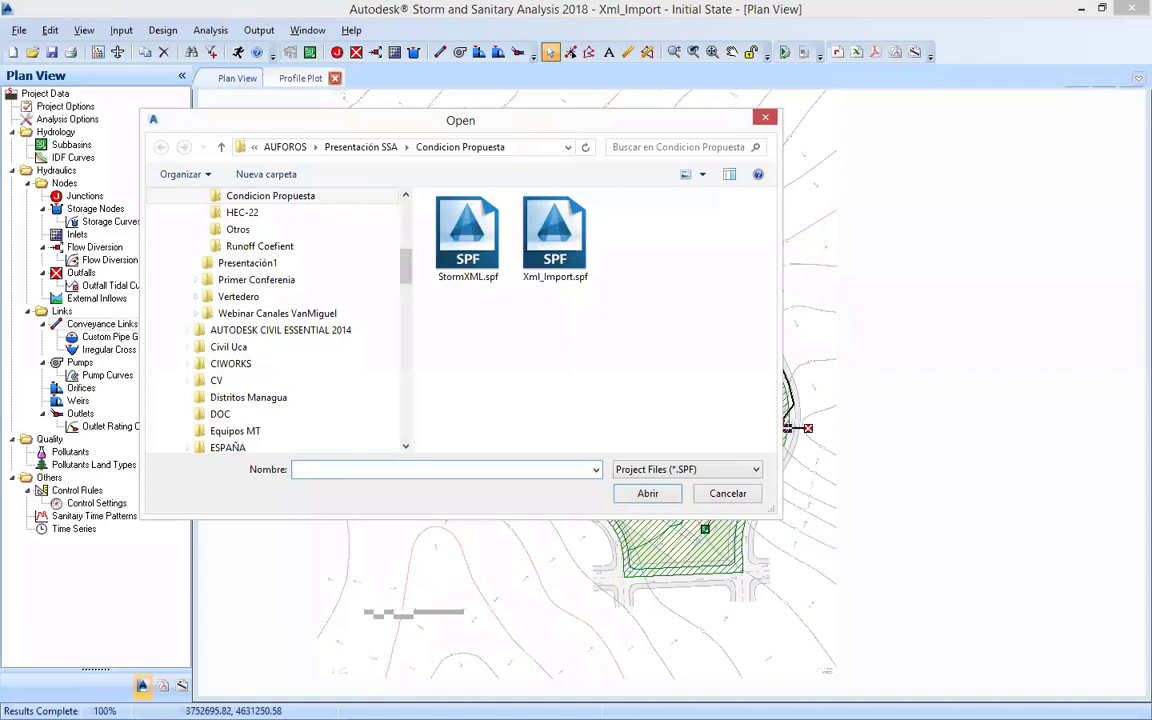
key("Escape")
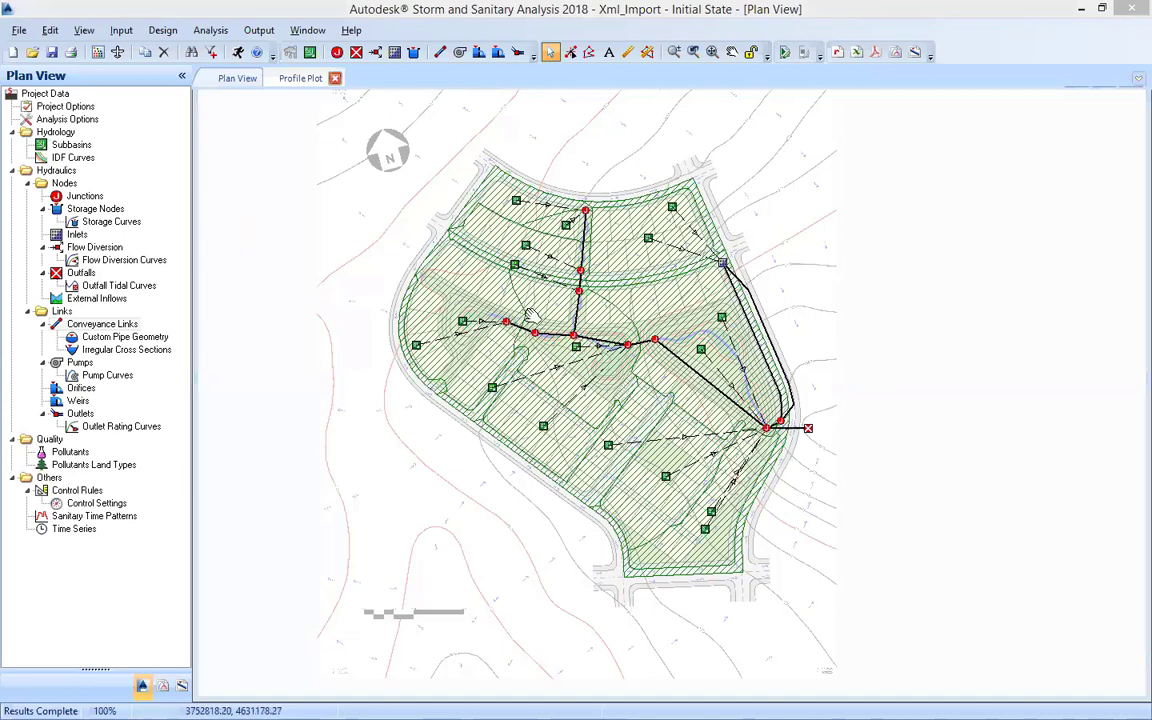
mouse_move(529, 284)
left_mouse_down()
mouse_move(555, 269)
mouse_move(529, 288)
left_mouse_up()
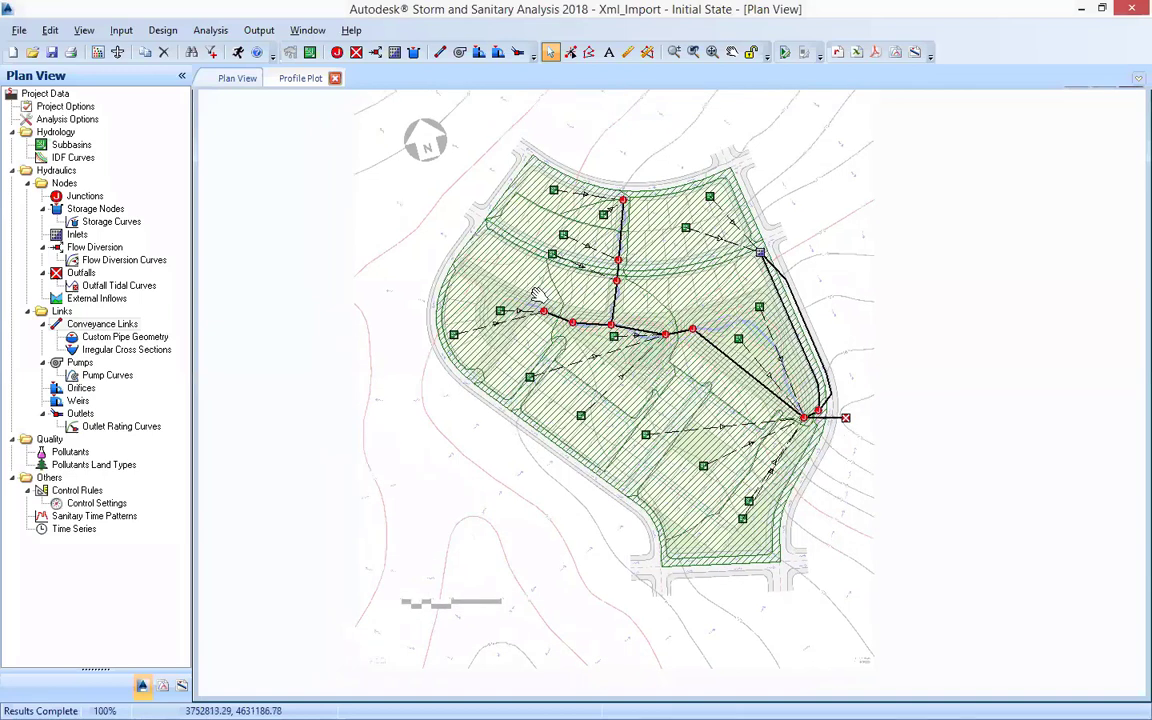
left_click_drag(593, 257, 594, 257)
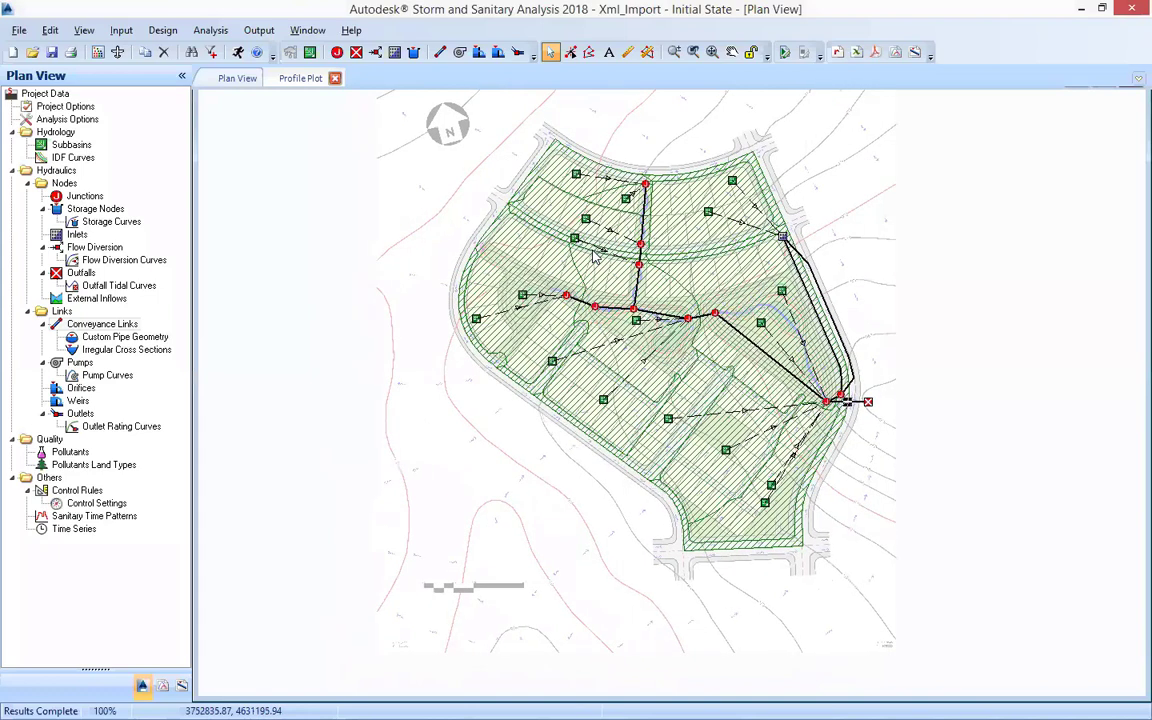
scroll(593, 257, "up", 1)
scroll(593, 257, "down", 2)
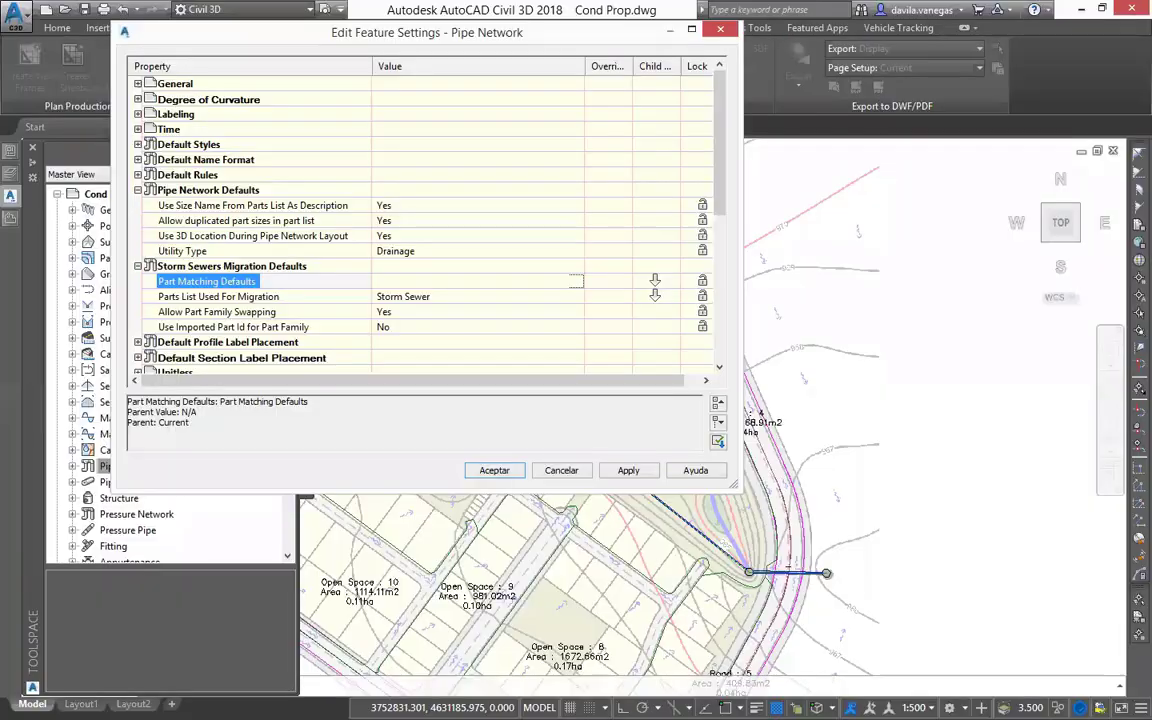
- In Civil 3D, close the pipe network feature settings and inspect the attached Cond Prop image among the external references
key("Return")
scroll(540, 392, "down", 5)
mouse_move(740, 392)
left_mouse_down()
mouse_move(540, 392)
mouse_move(660, 383)
left_mouse_up()
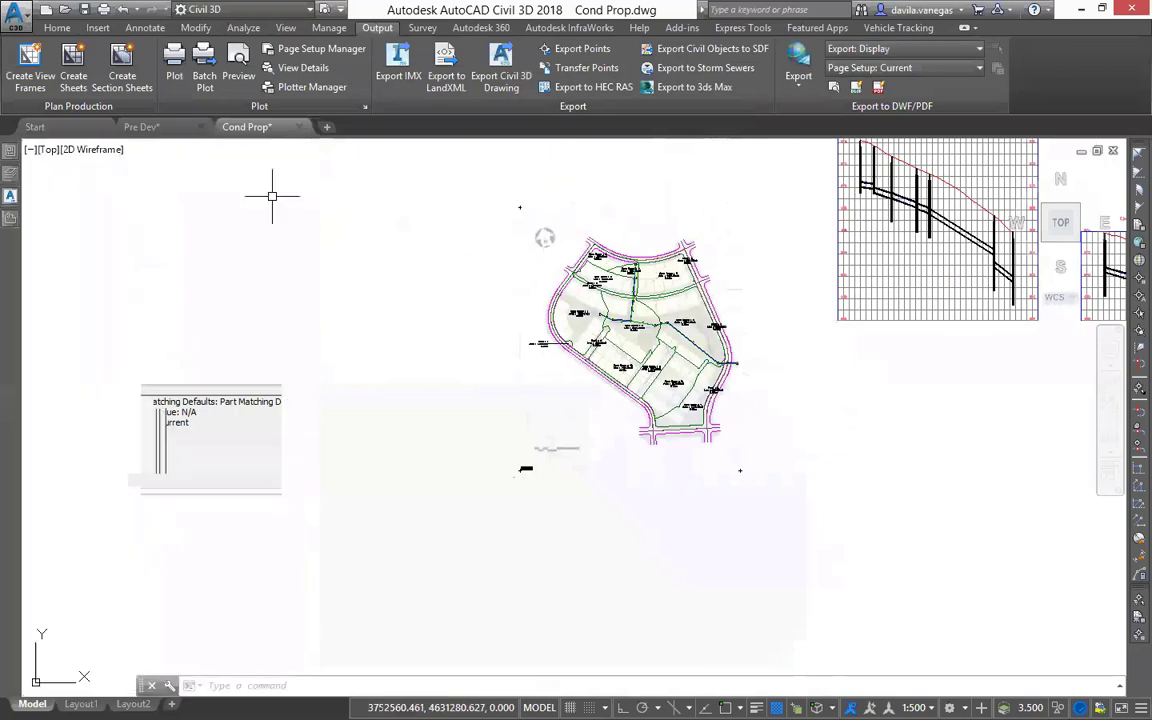
mouse_move(16, 228)
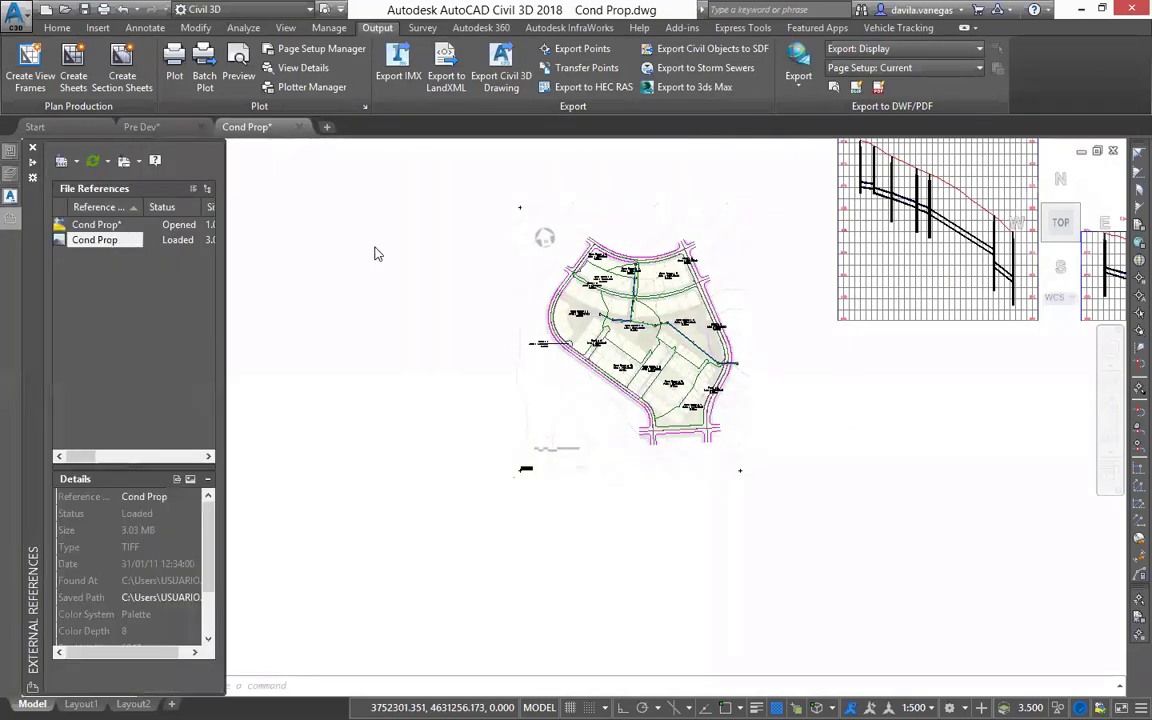
right_click(106, 240)
left_click(152, 290)
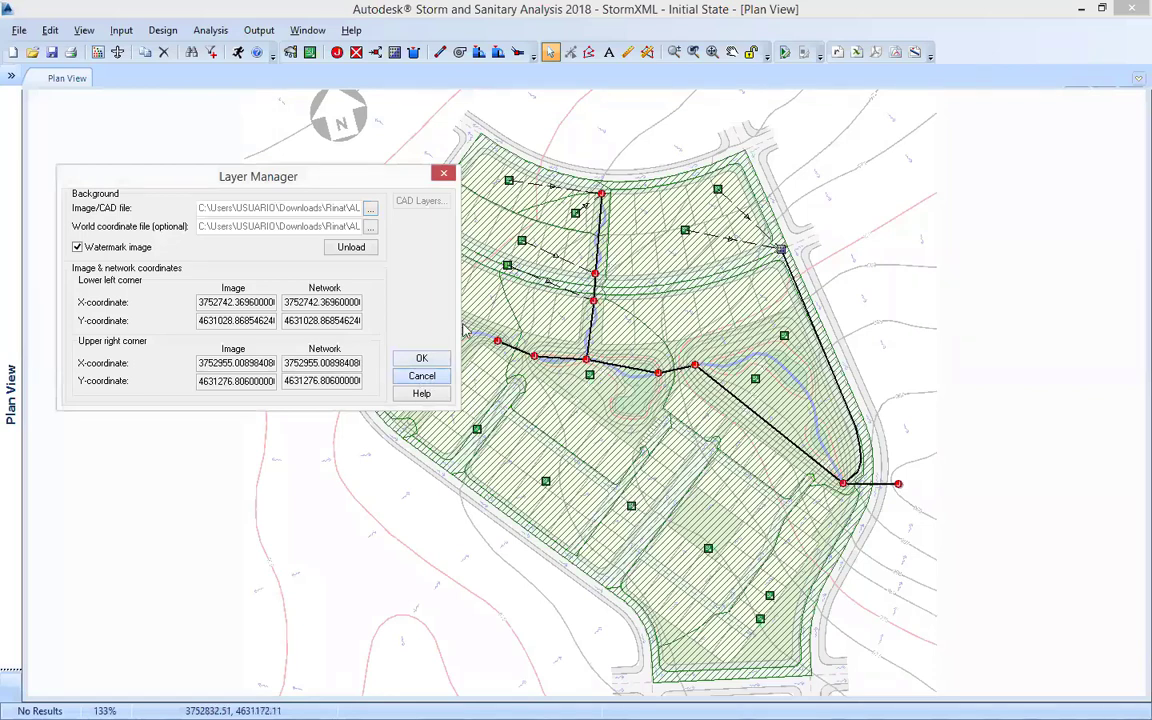
- In Storm and Sanitary Analysis, review the project import formats and the Layer Manager's background file and coordinate settings without changing them
key("Return")
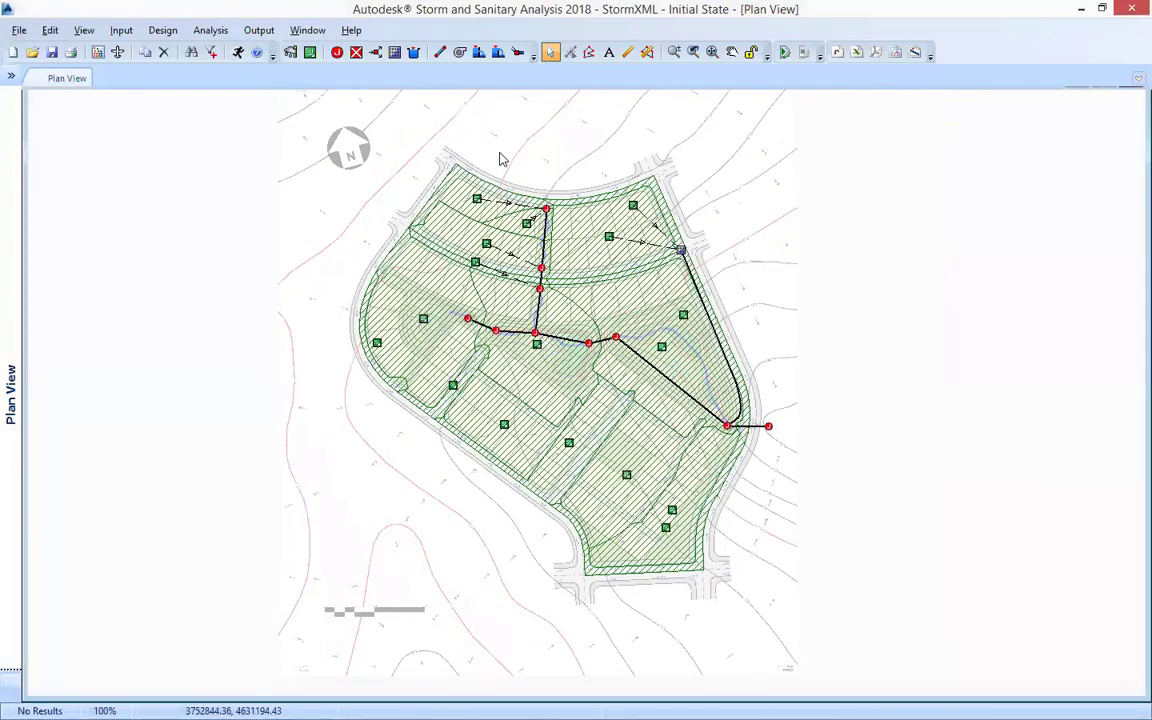
left_click(19, 30)
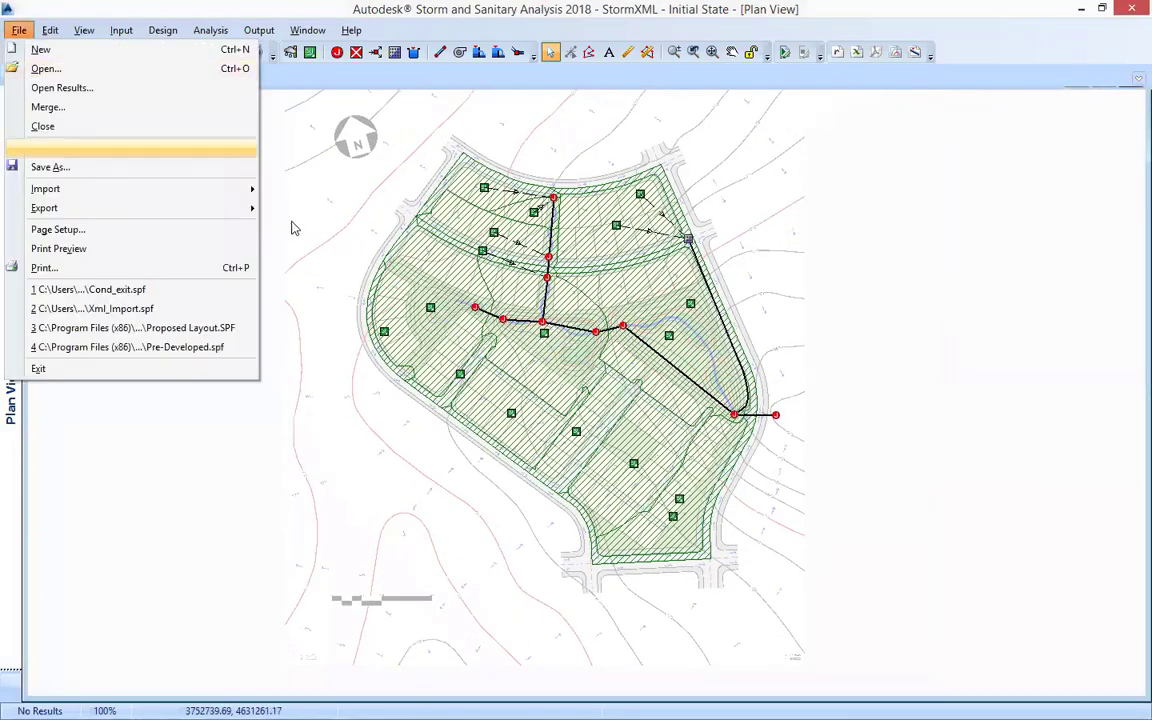
mouse_move(240, 189)
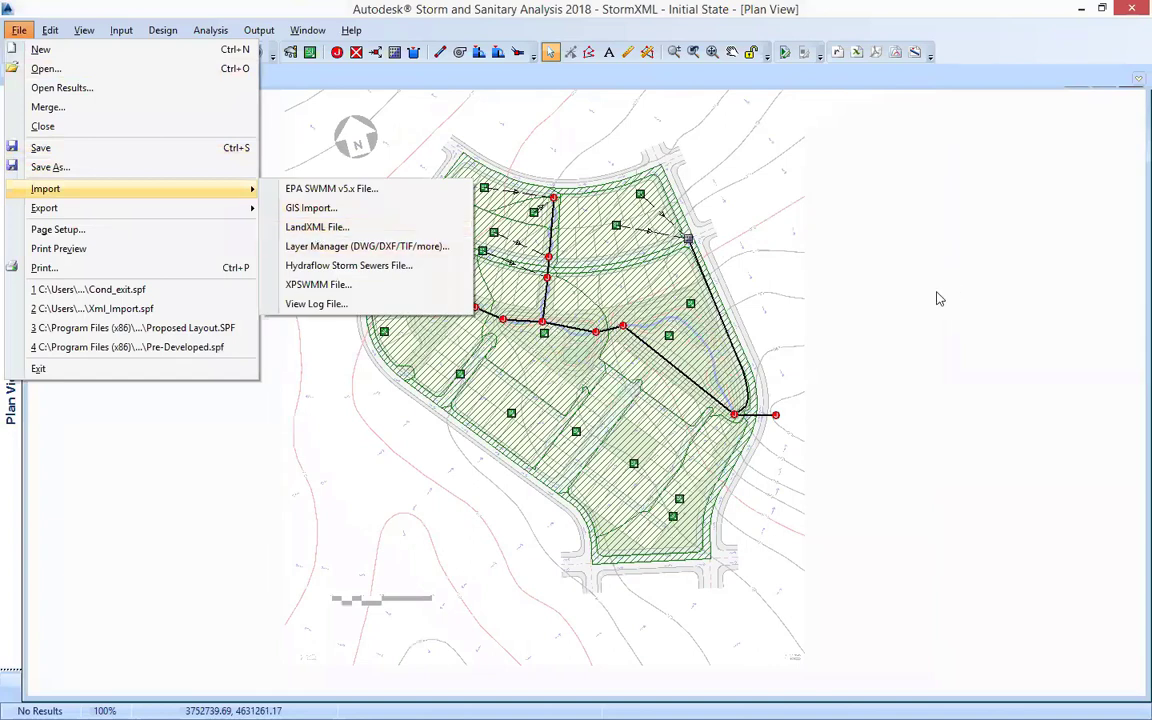
left_click(220, 144)
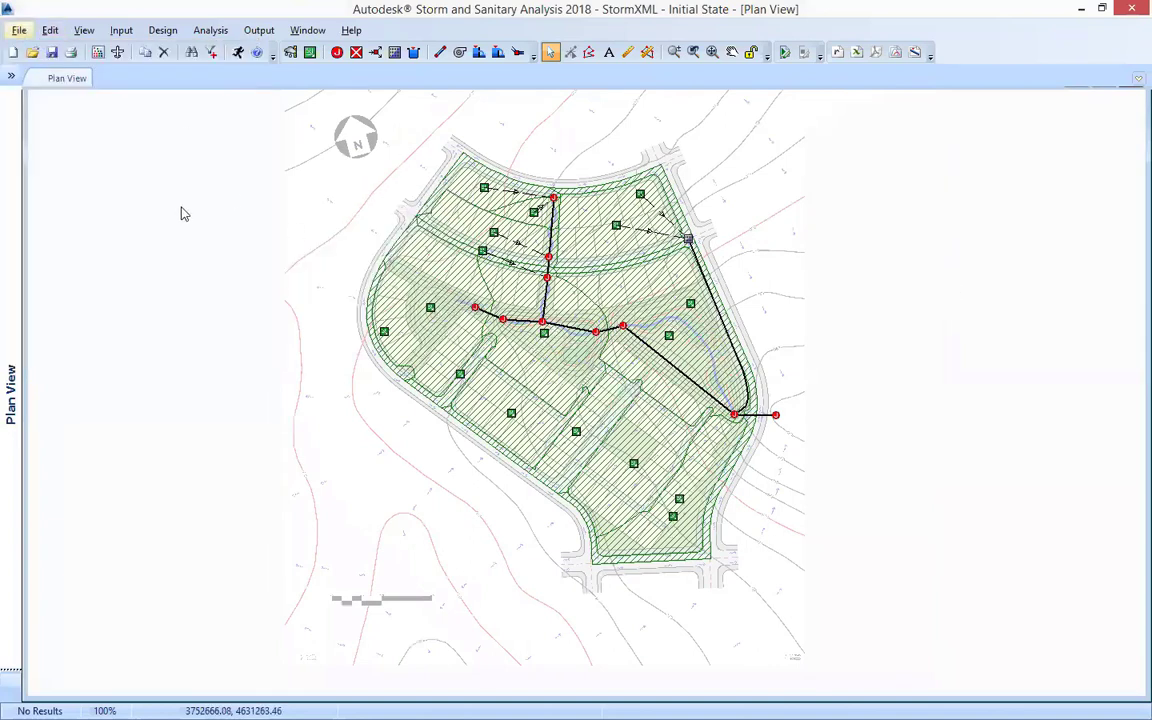
key("alt+f")
mouse_move(171, 188)
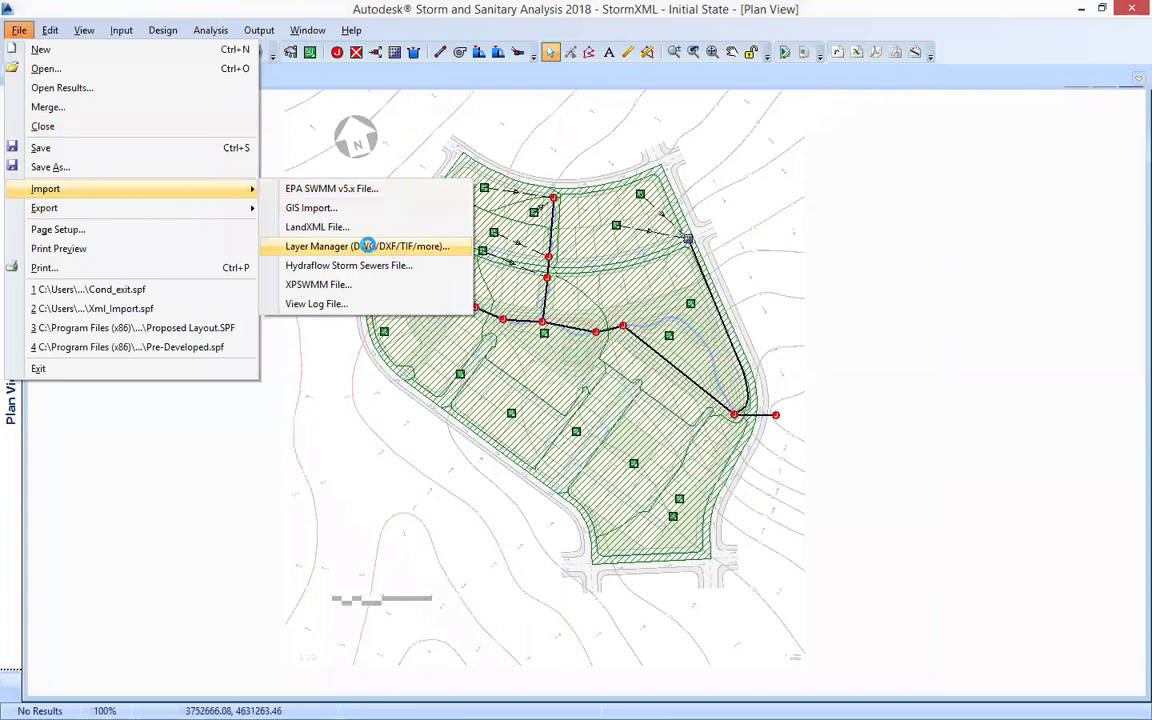
left_click(581, 234)
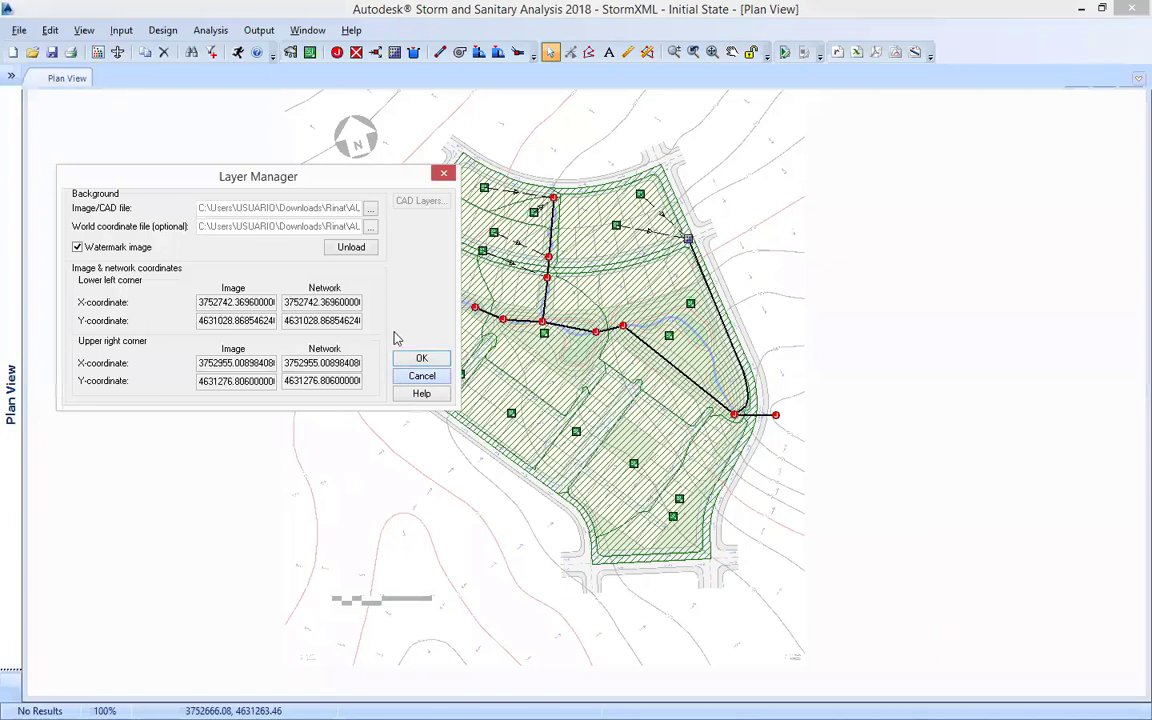
left_click(436, 385)
left_click(19, 31)
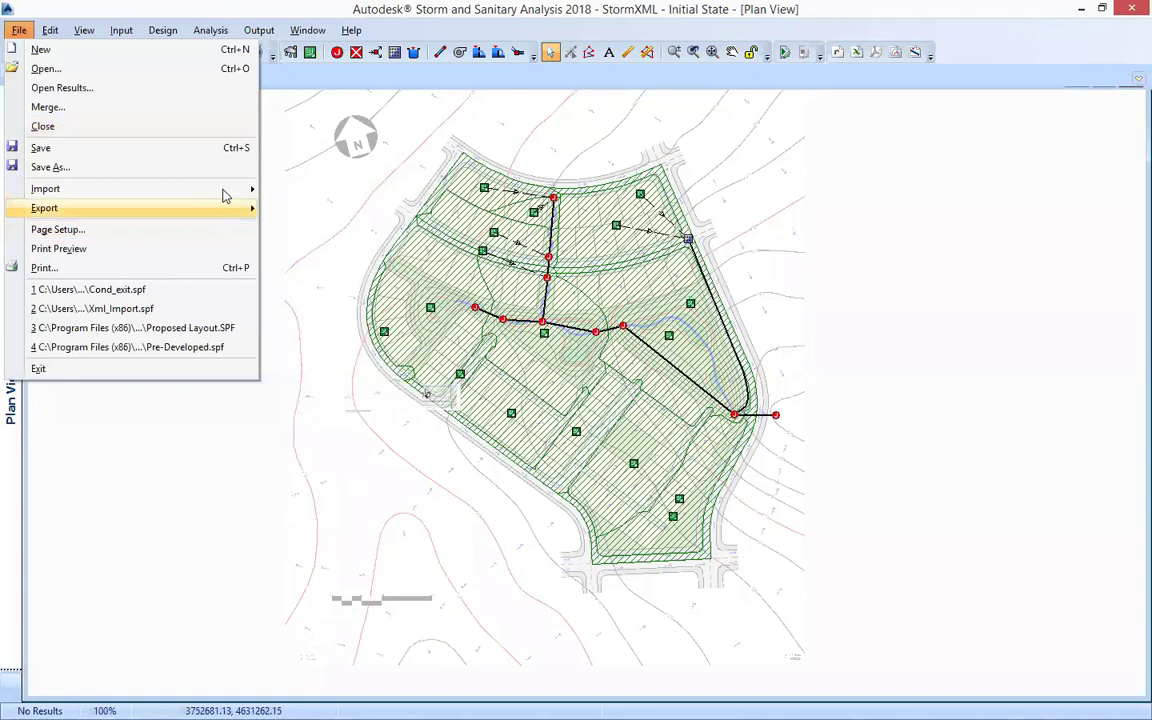
mouse_move(224, 189)
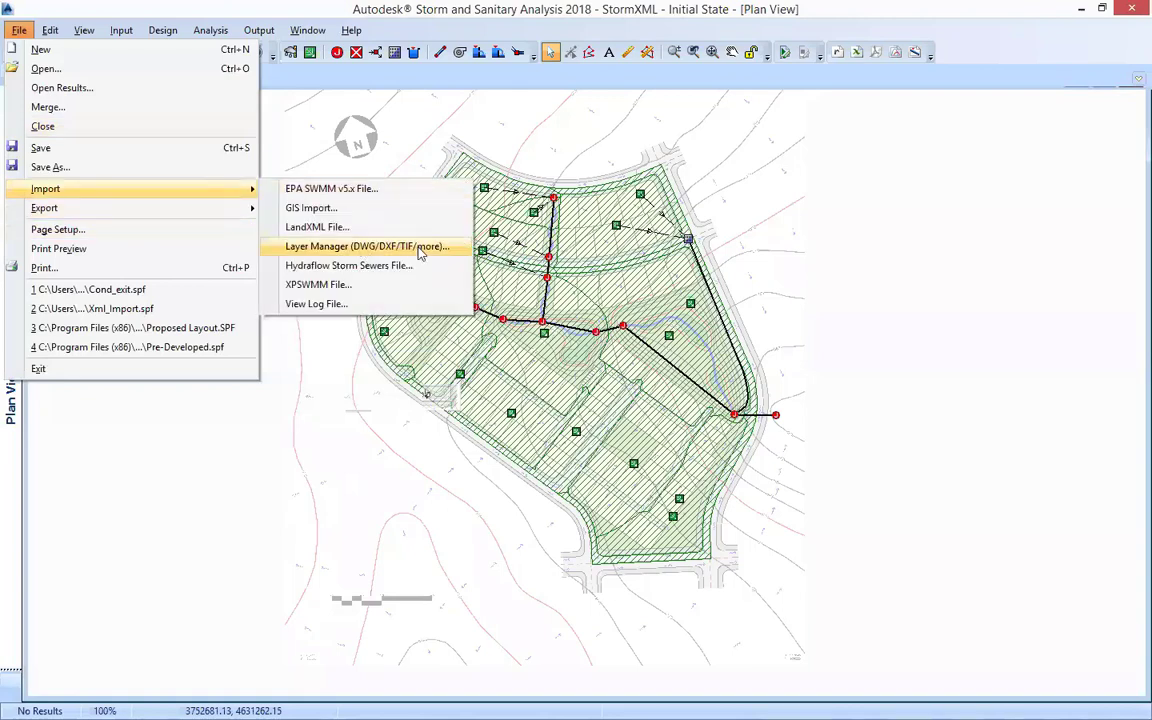
left_click(520, 223)
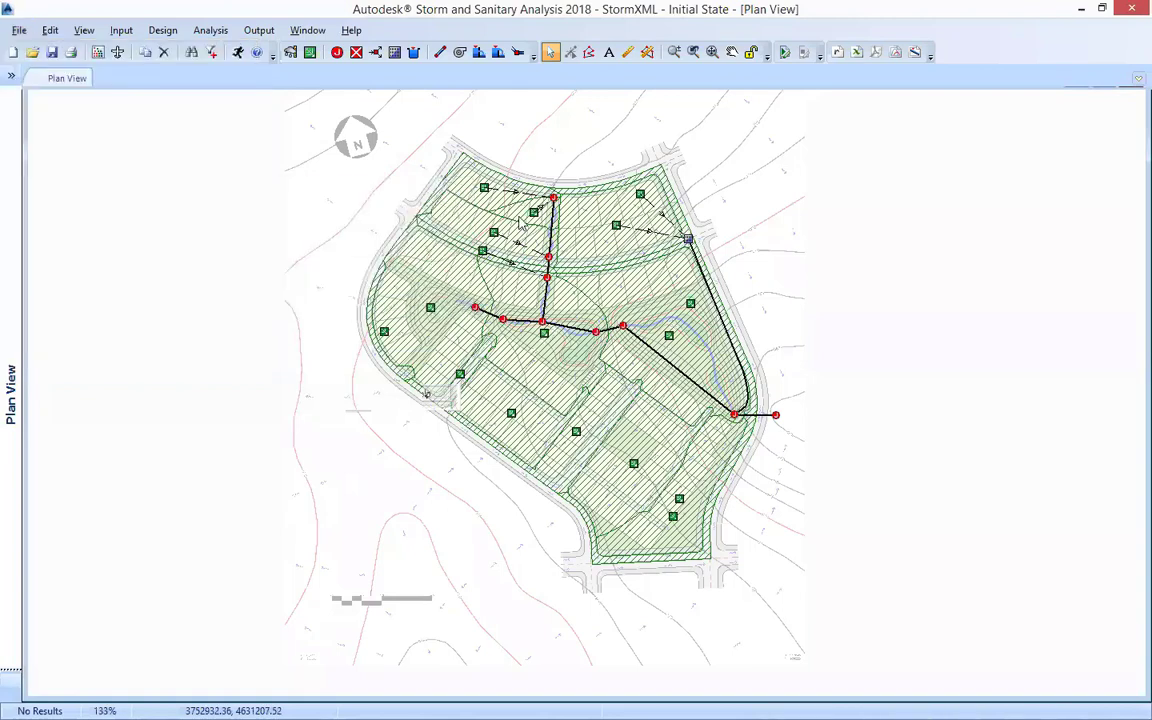
- Add an inlet at the western end of the curved street, near its intersection with the perimeter road
scroll(442, 265, "up", 1)
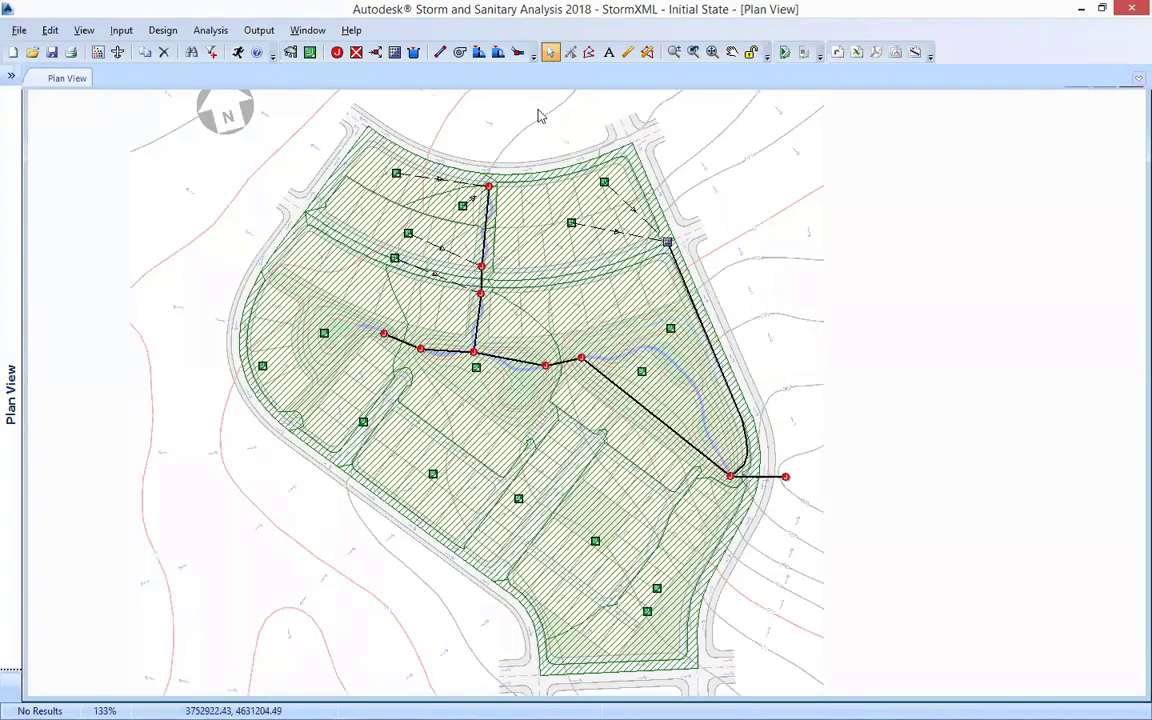
scroll(505, 313, "up", 1)
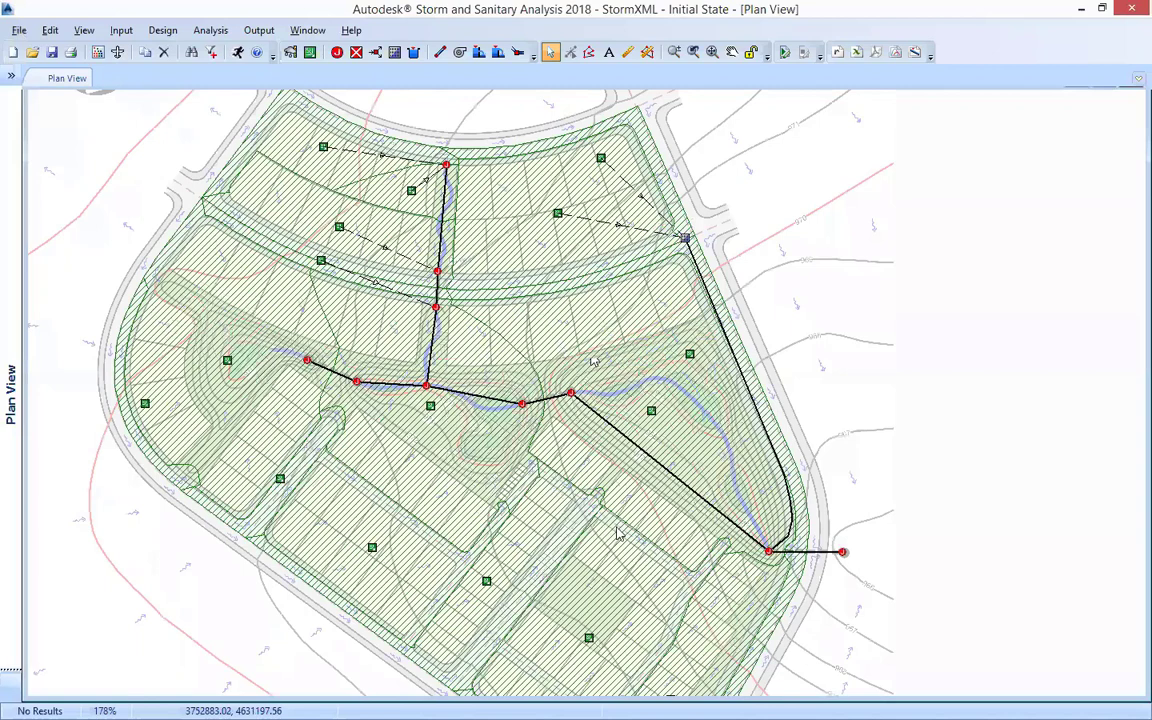
scroll(476, 378, "up", 1)
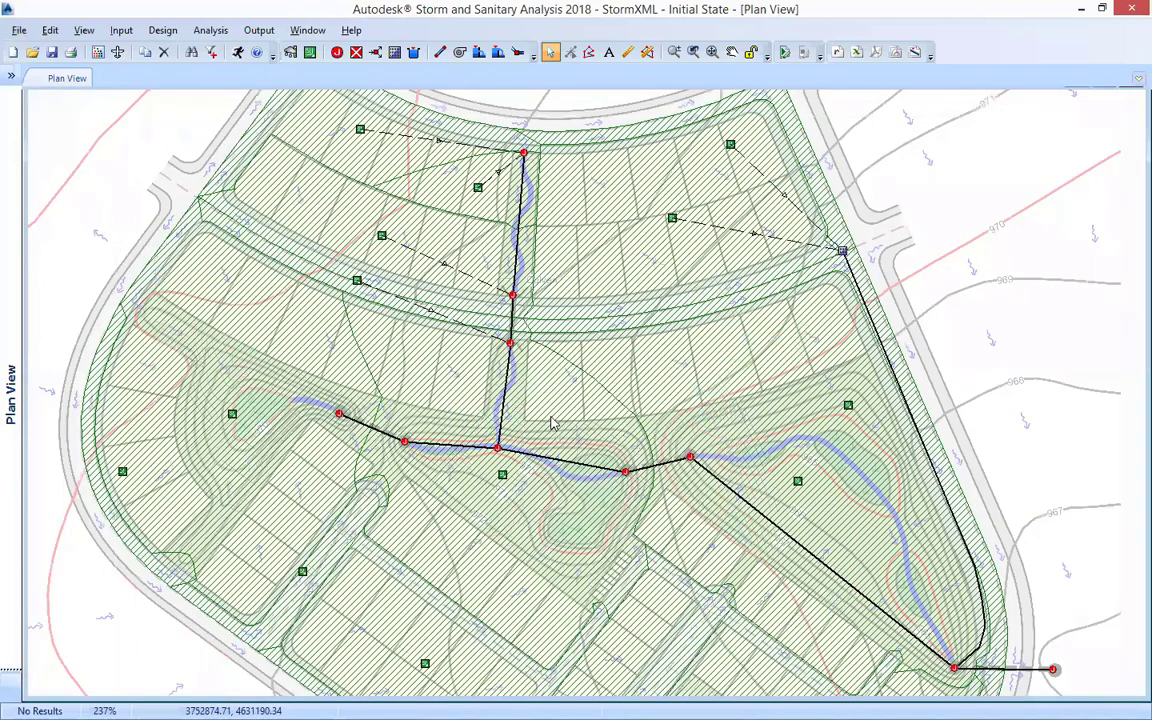
scroll(321, 264, "up", 1)
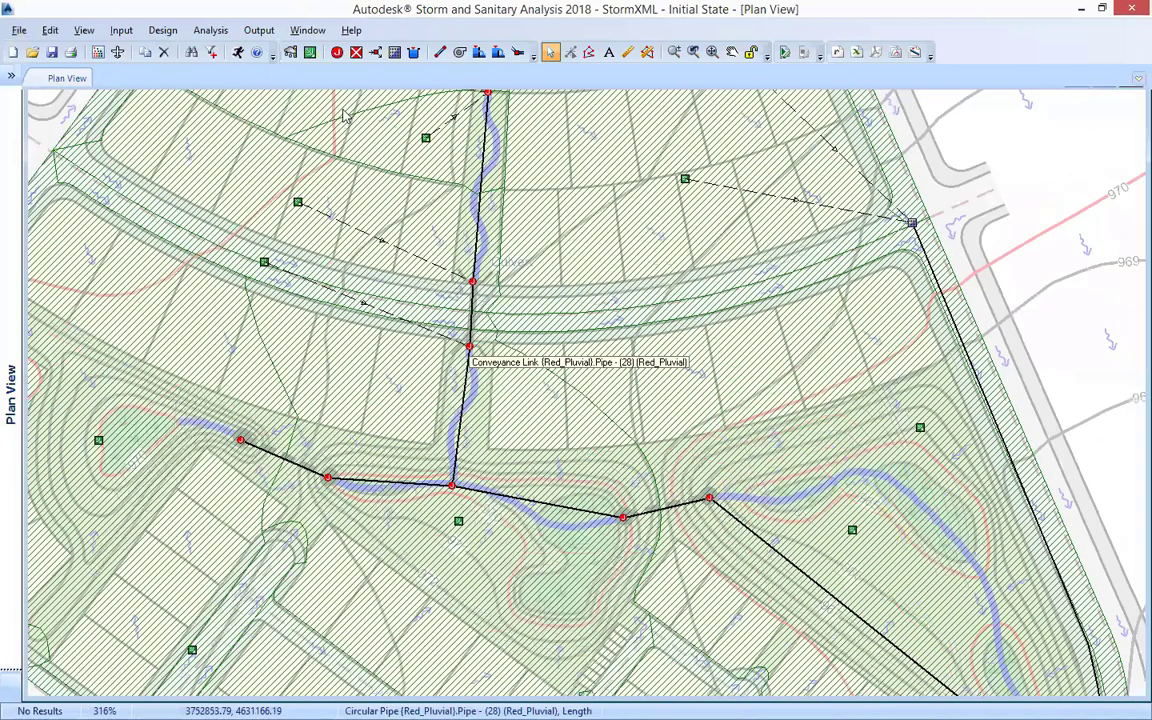
left_click_drag(480, 296, 352, 293)
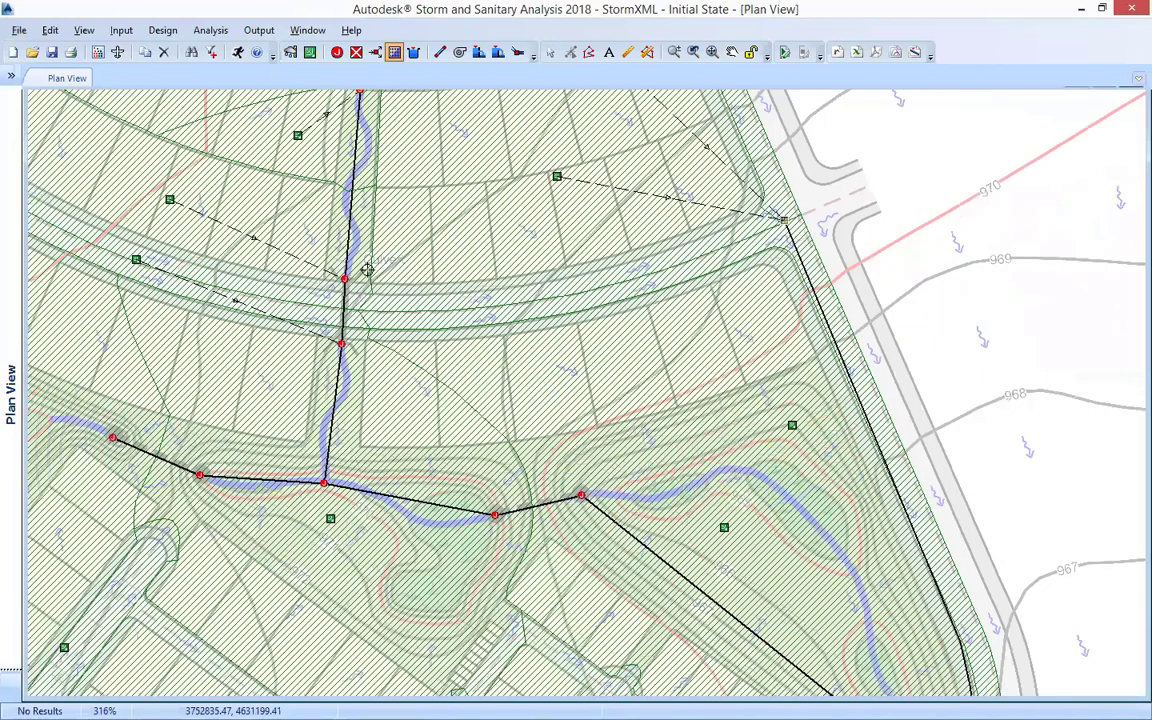
left_click_drag(568, 110, 588, 116)
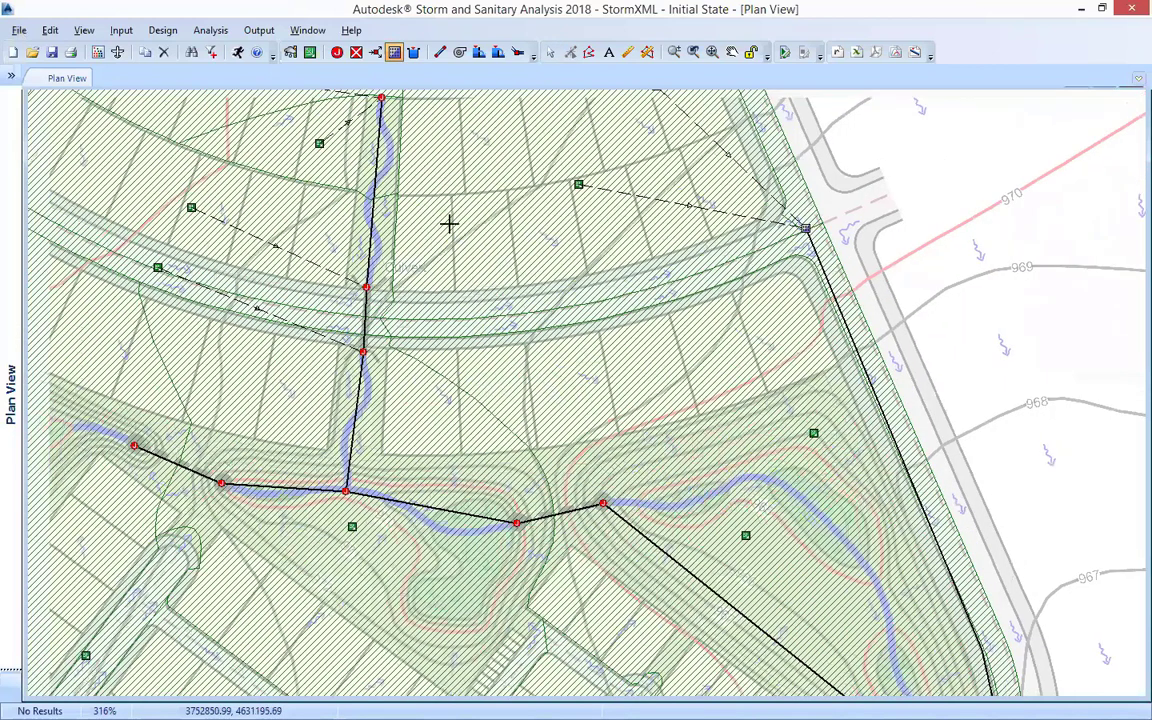
left_click_drag(205, 289, 495, 349)
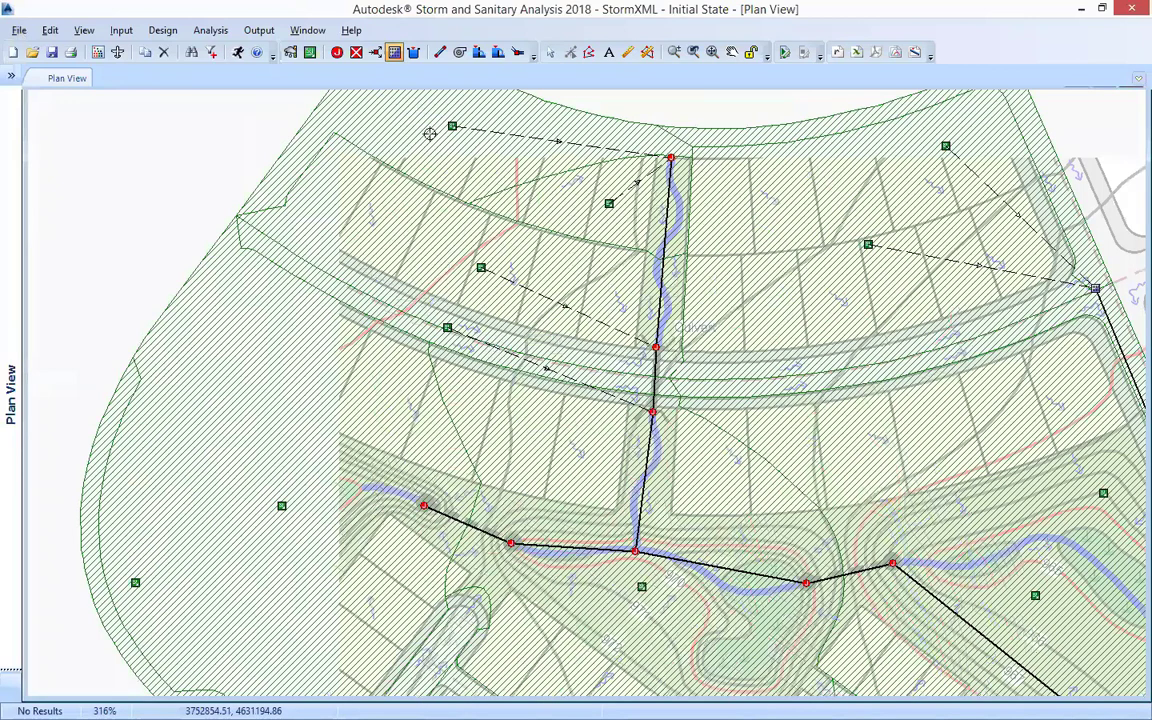
scroll(430, 130, "up", 1)
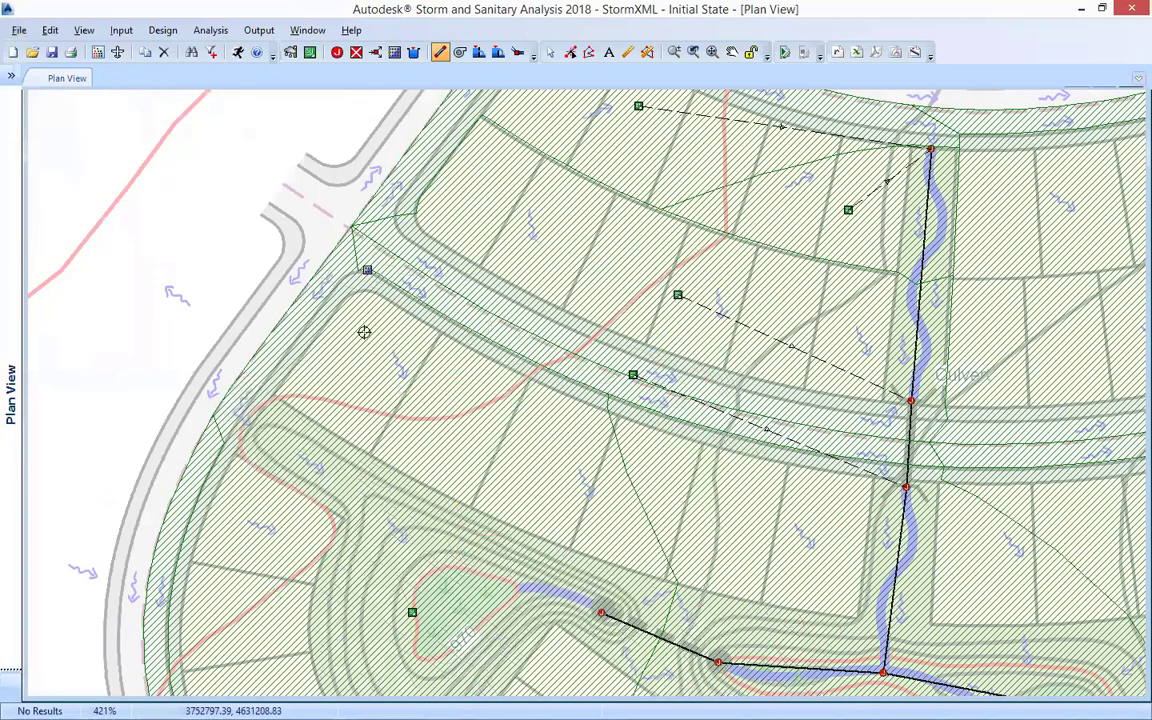
- Add junctions along the curved street's southern side, one beside the culvert crossing and one near the eastern inlet
left_click(337, 52)
scroll(580, 348, "down", 1)
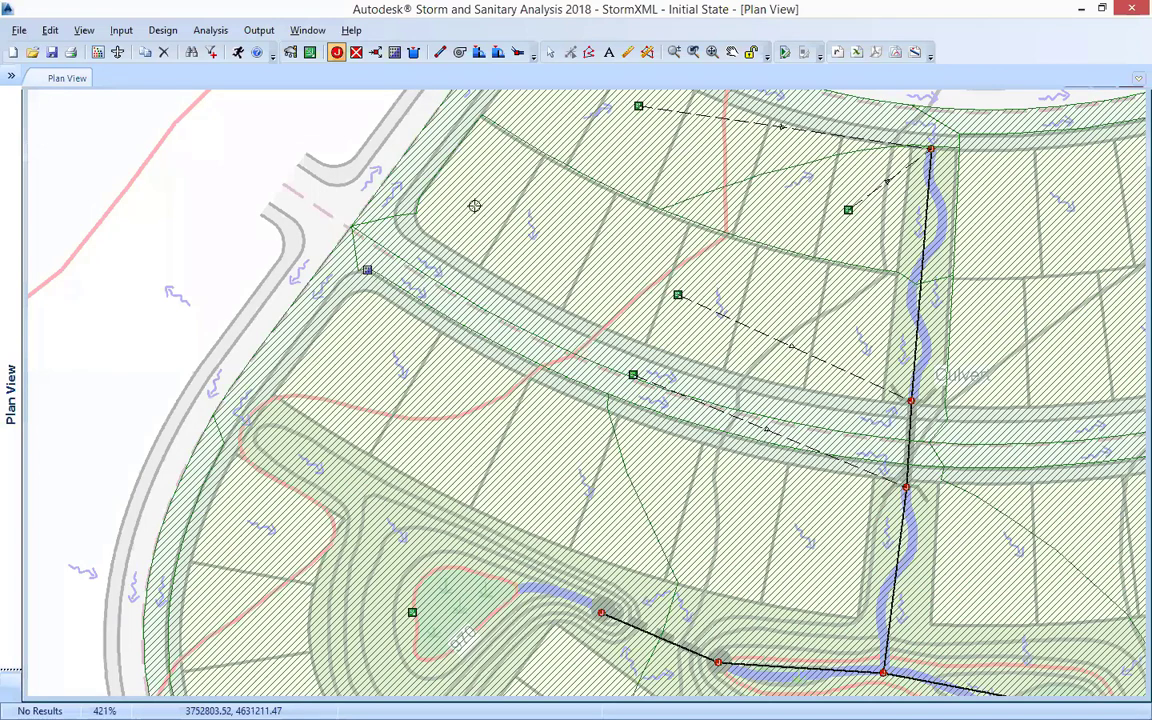
scroll(370, 220, "right", 5)
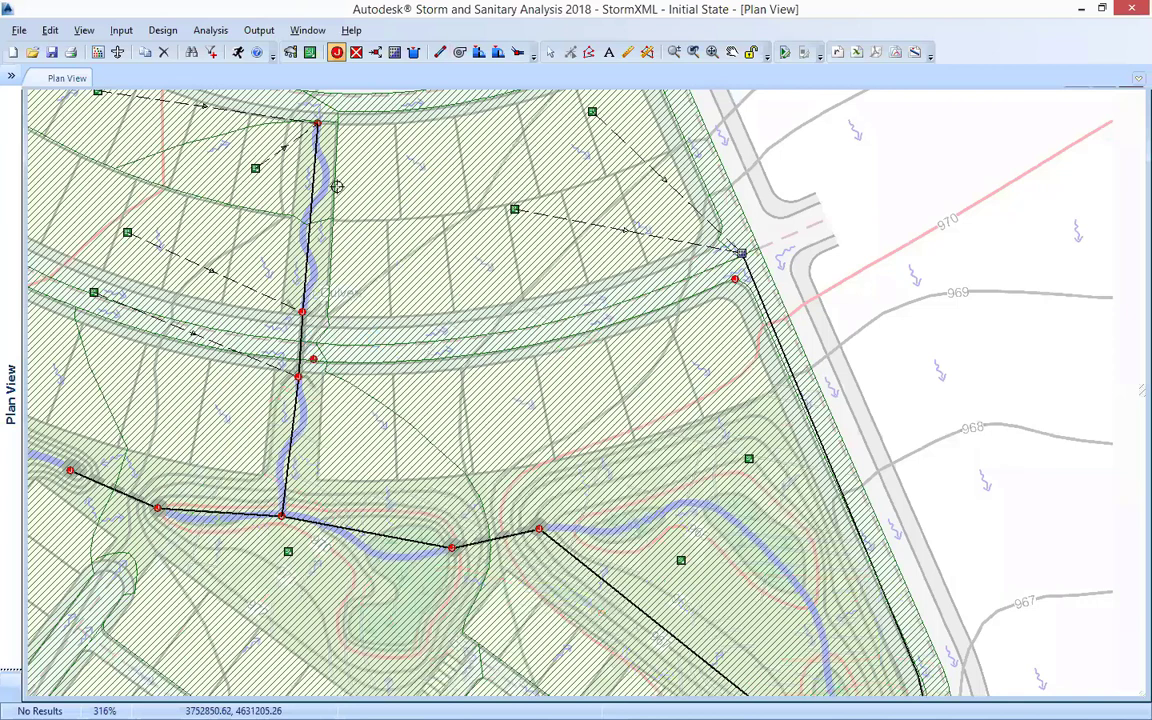
left_click_drag(31, 249, 236, 296)
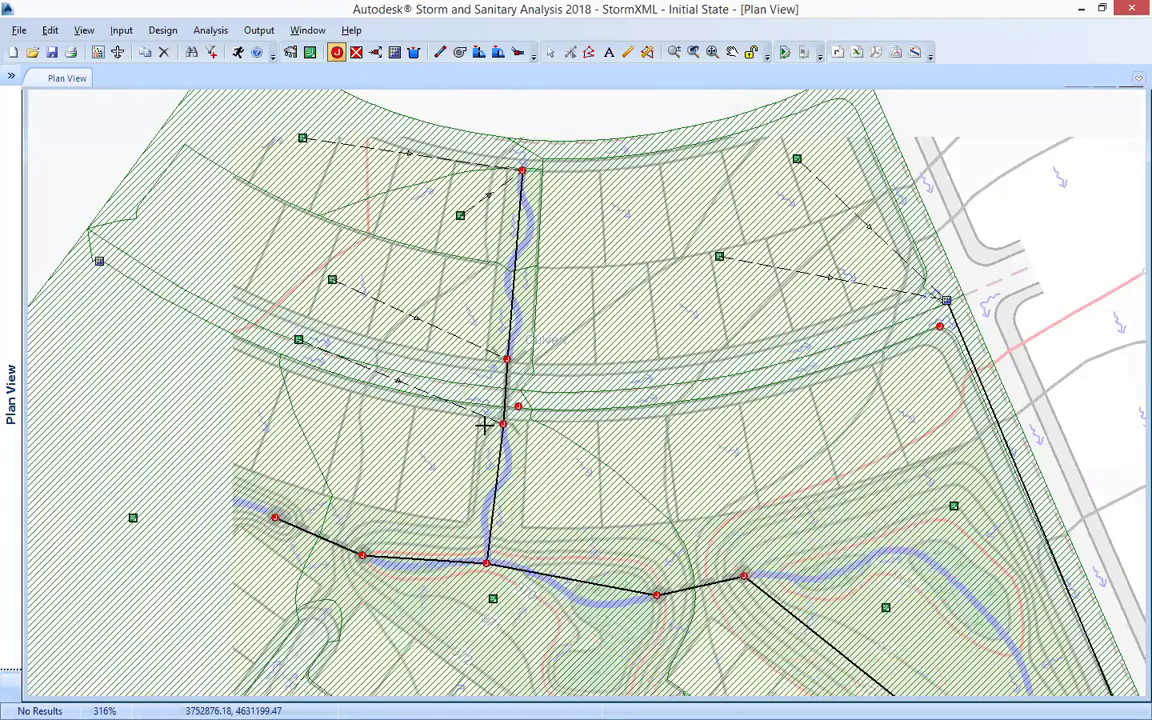
left_click_drag(238, 109, 374, 136)
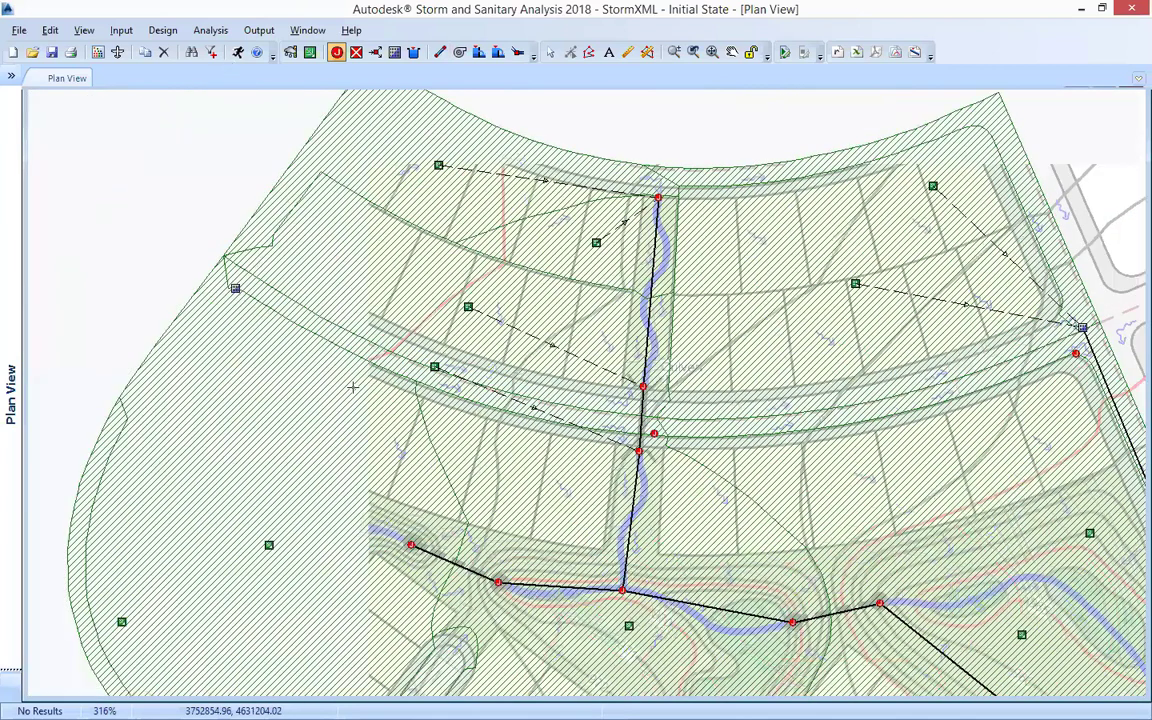
key("alt+i")
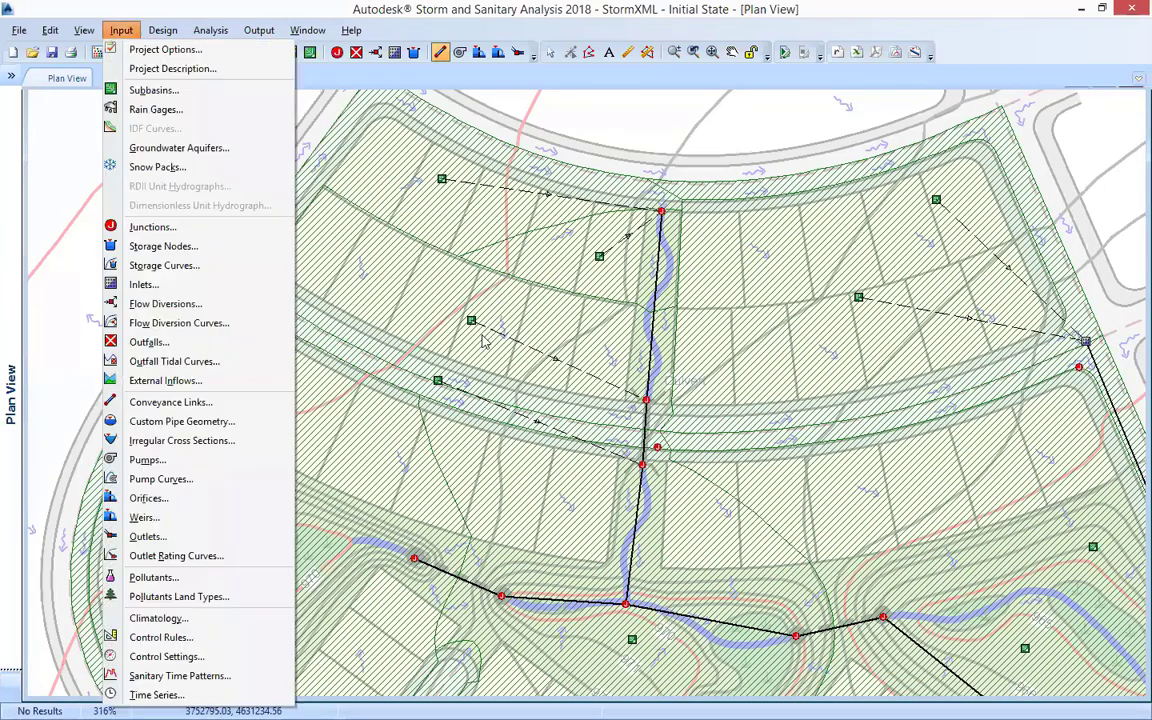
left_click(514, 366)
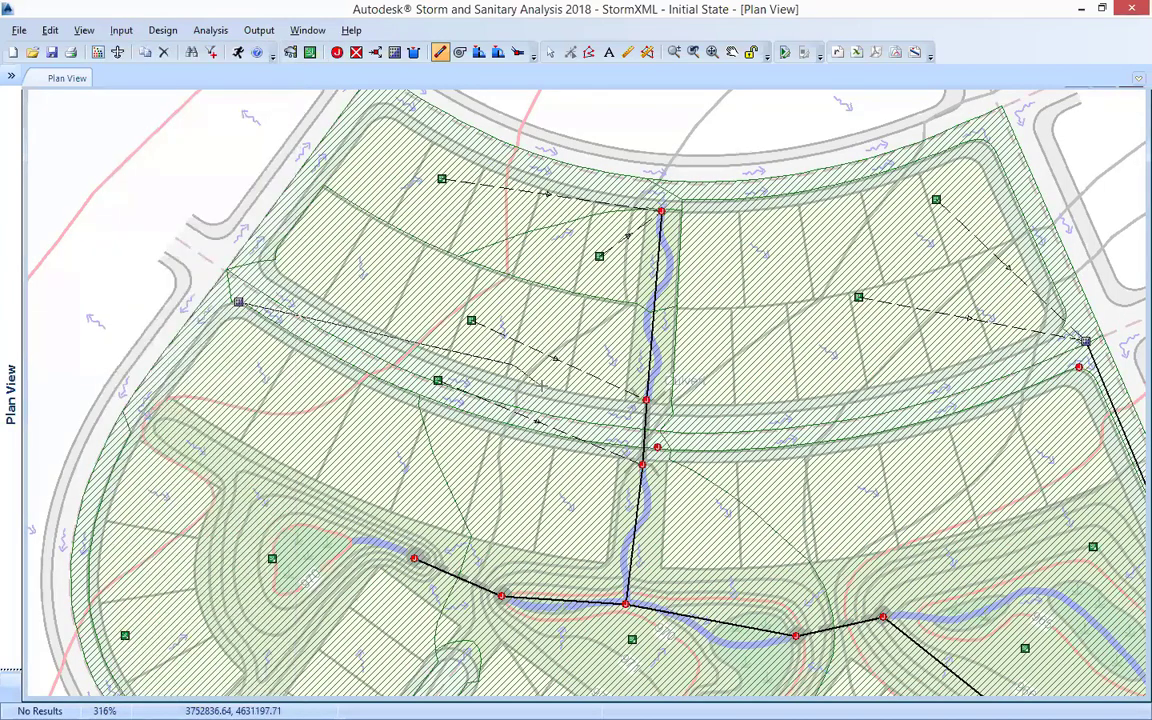
key("Escape")
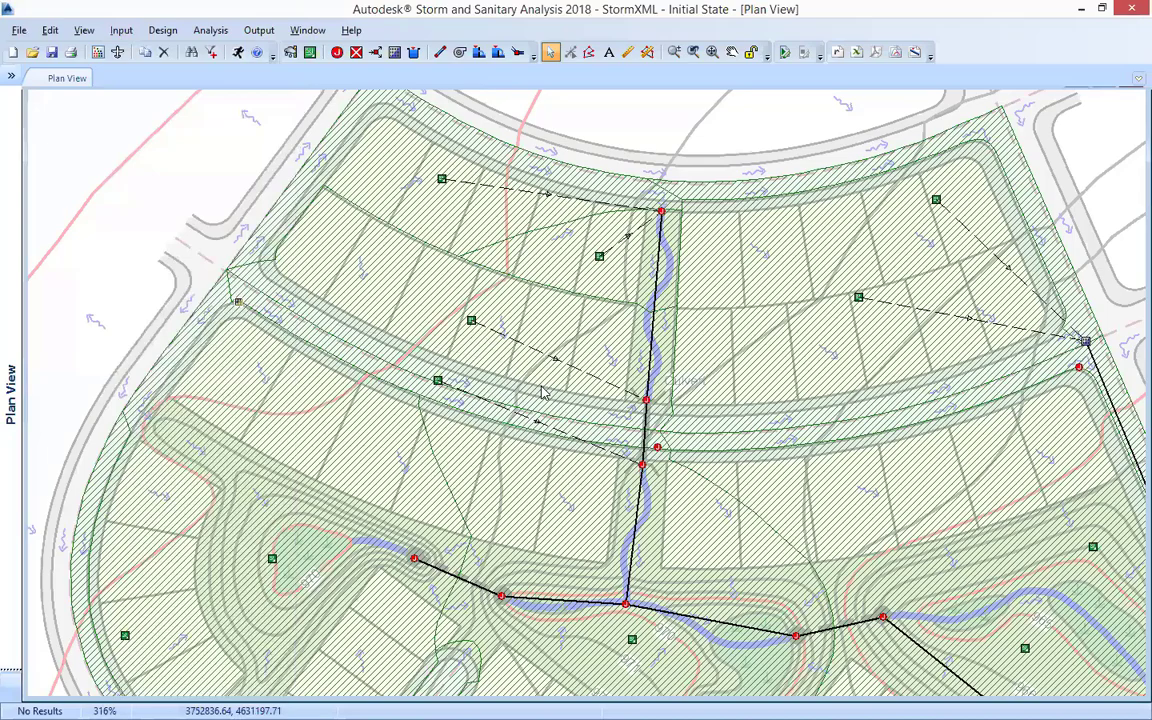
- Measure the street width between the two curb ends at the western intersection on the background image
left_click(674, 52)
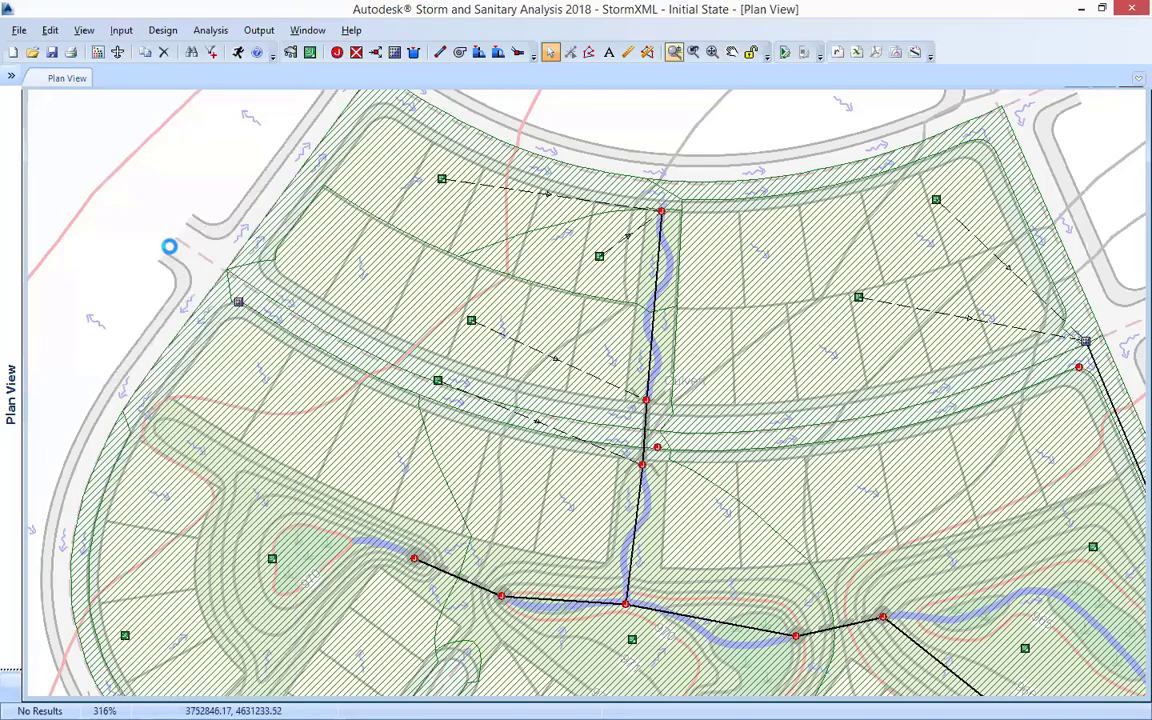
left_click(176, 252)
left_click(176, 252)
left_click(228, 187)
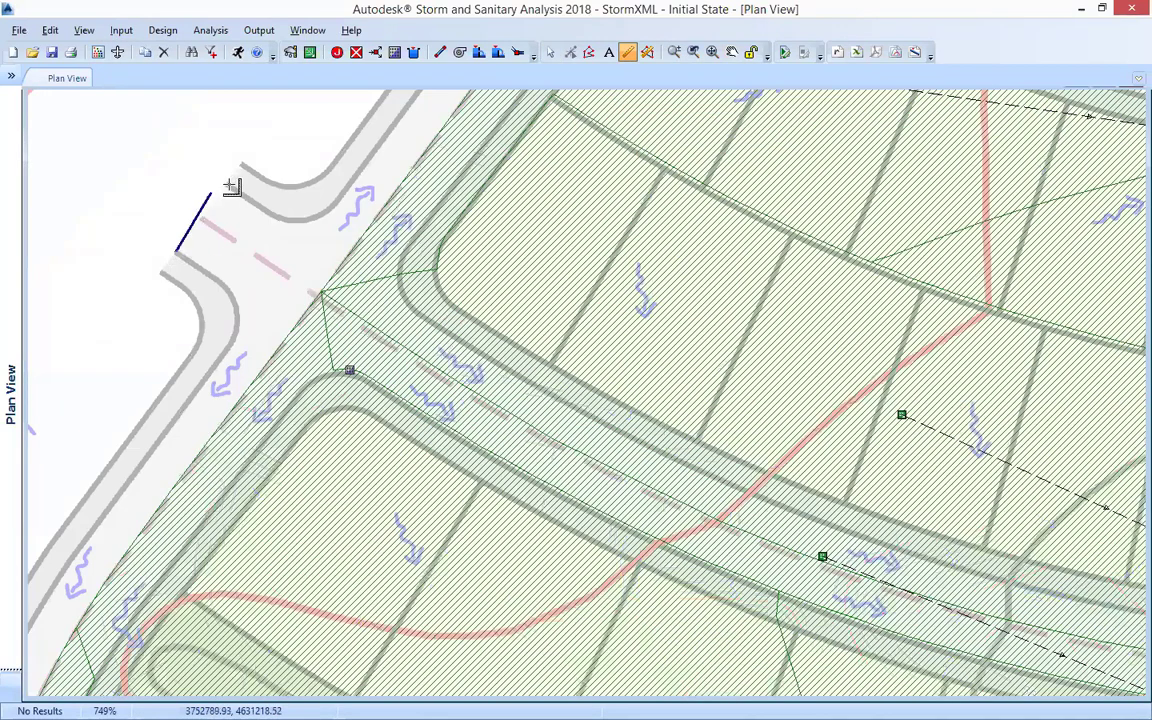
right_click(228, 187)
left_click(266, 195)
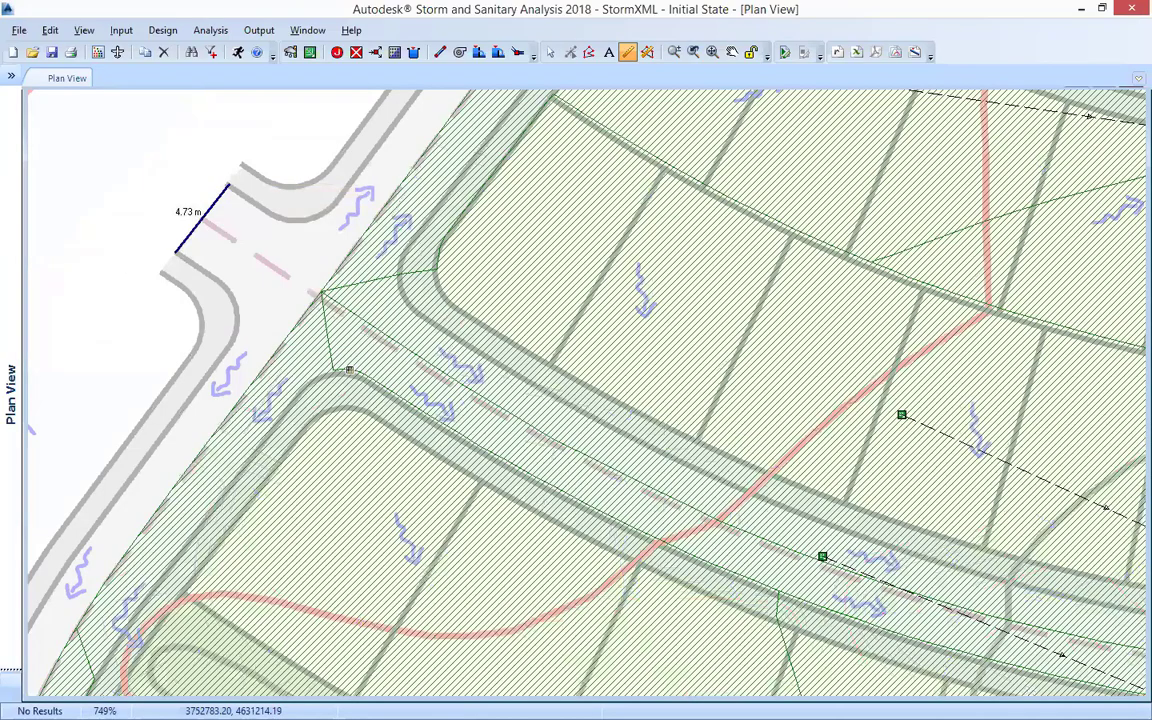
- Switch to Civil 3D and measure the same western street stub between its two curb endpoints with DIST, using endpoint snaps
scroll(585, 390, "down", 2)
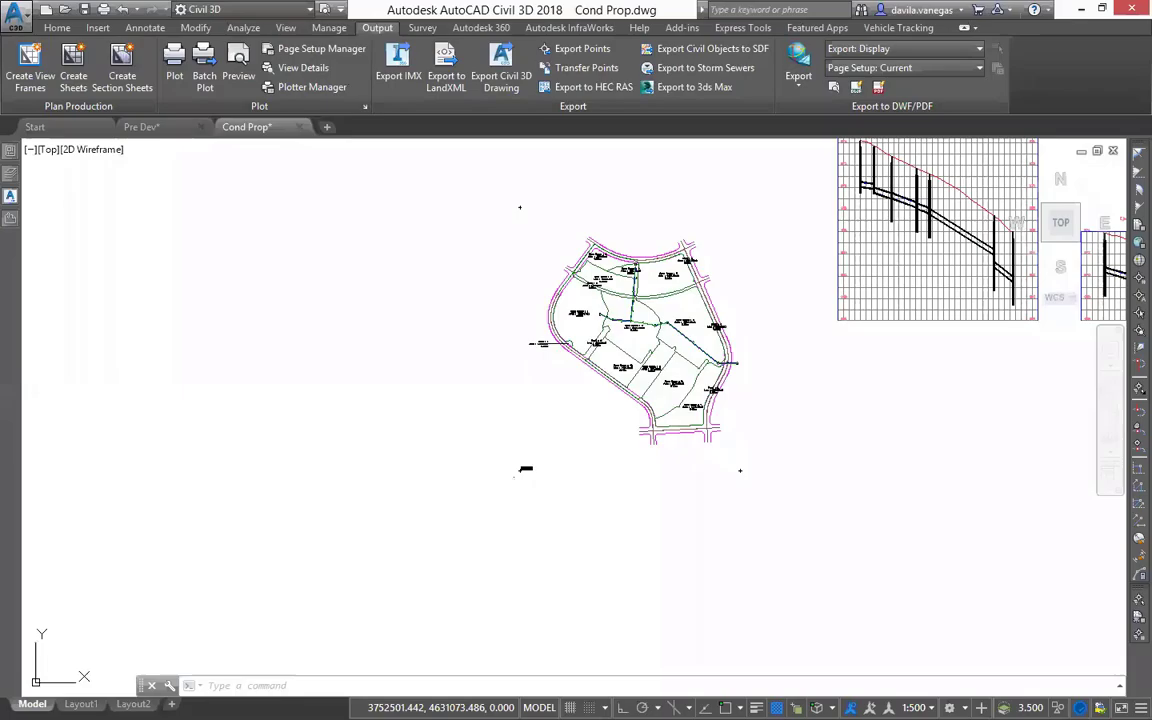
scroll(560, 270, "up", 5)
left_click_drag(617, 255, 327, 363)
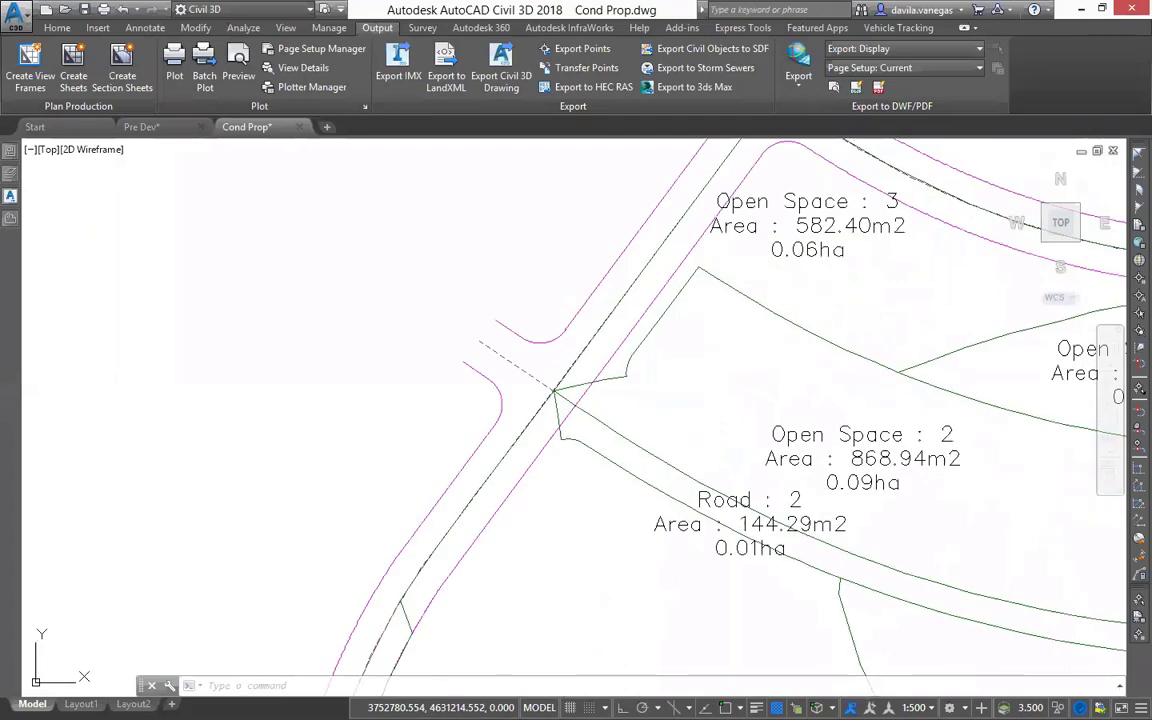
type("di")
key("Return")
right_click(472, 375, "shift")
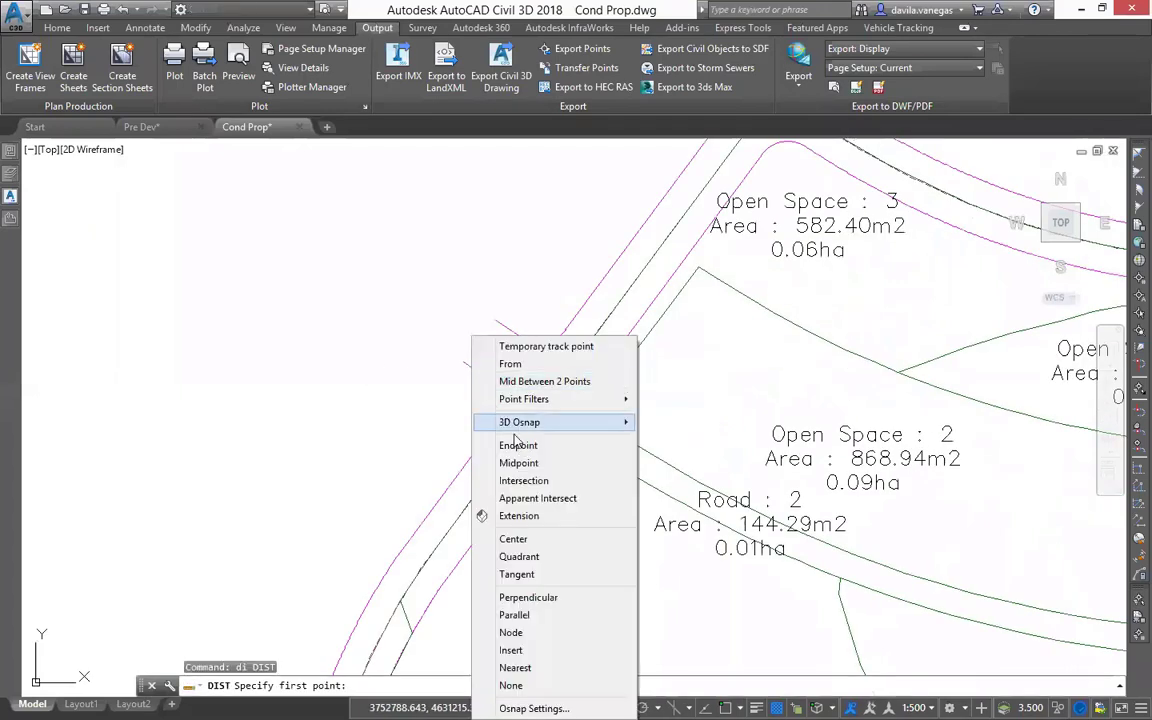
left_click(515, 442)
left_click(469, 362)
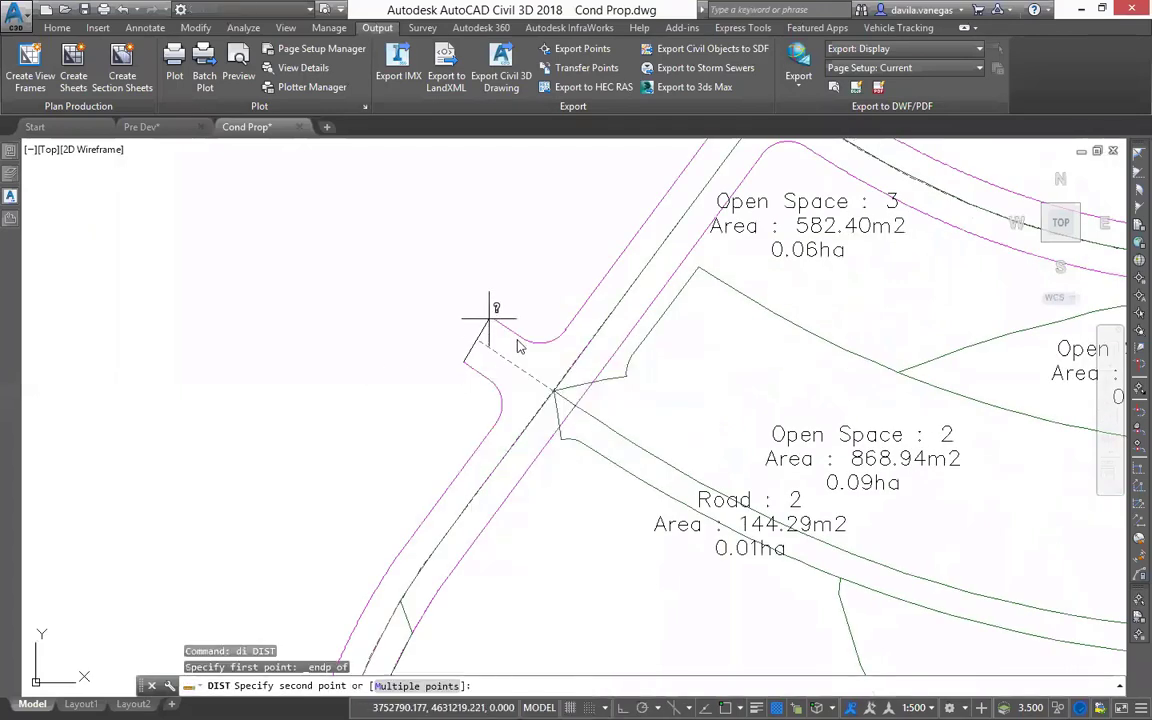
right_click(488, 320, "shift")
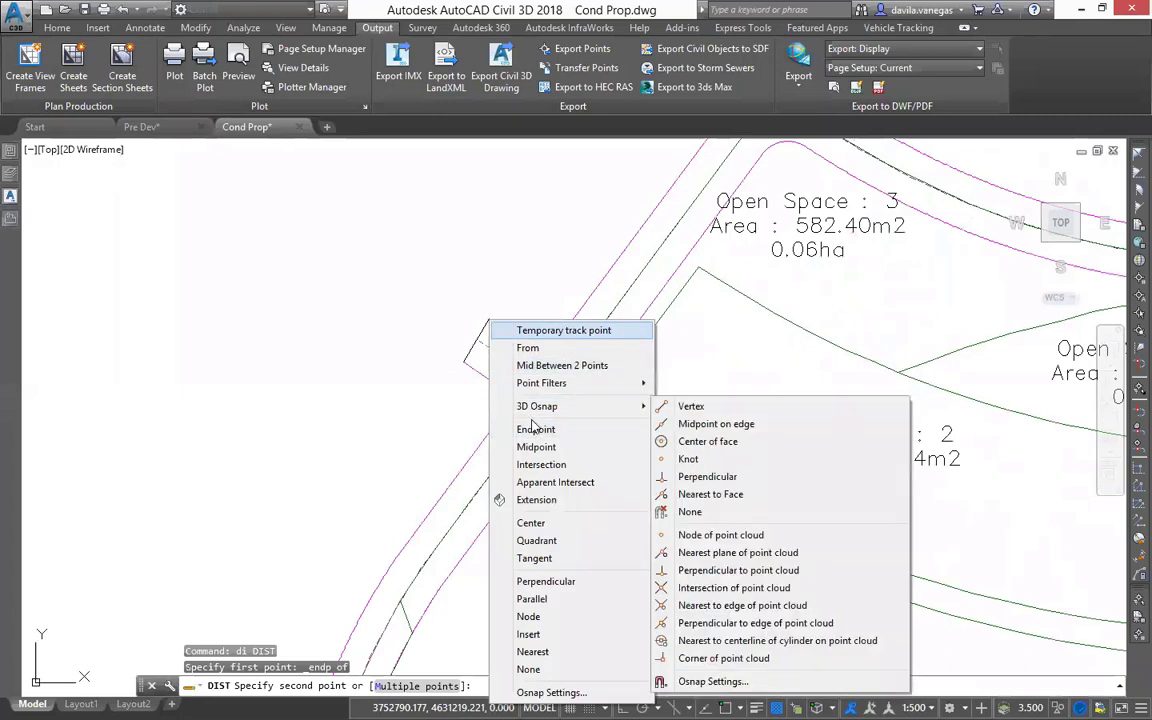
left_click(536, 429)
left_click(490, 316)
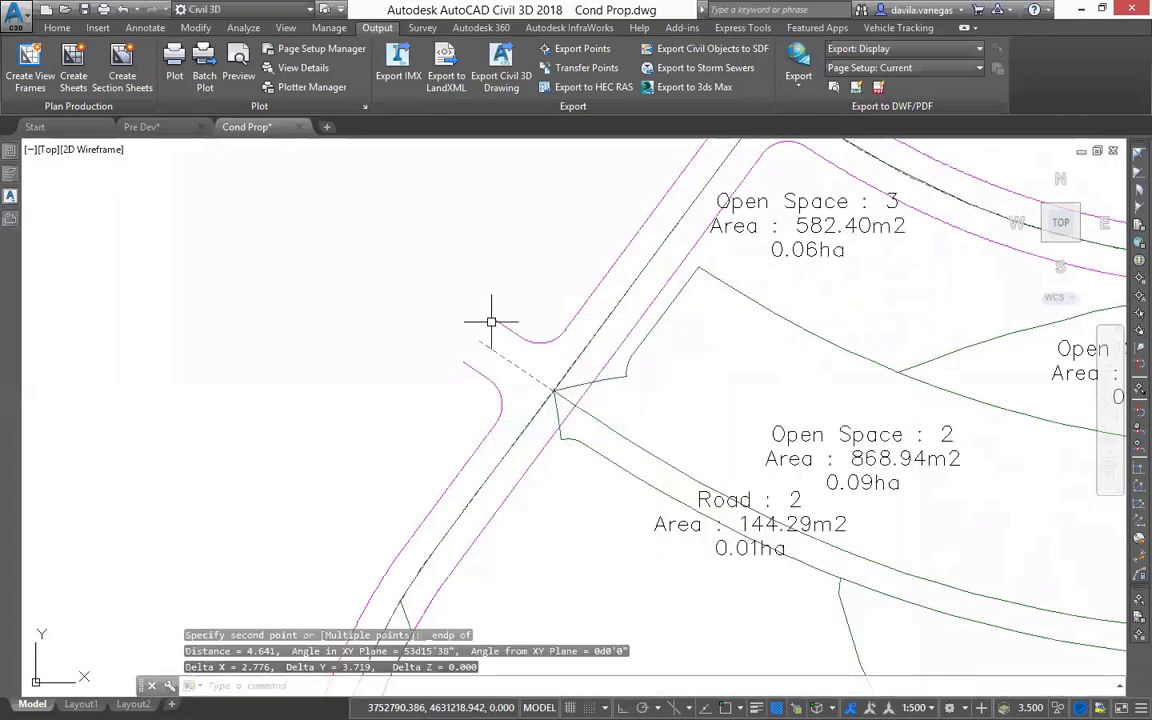
- Check the measured curb-to-curb distance in the command history, highlighting its value, and close the history
key("F2")
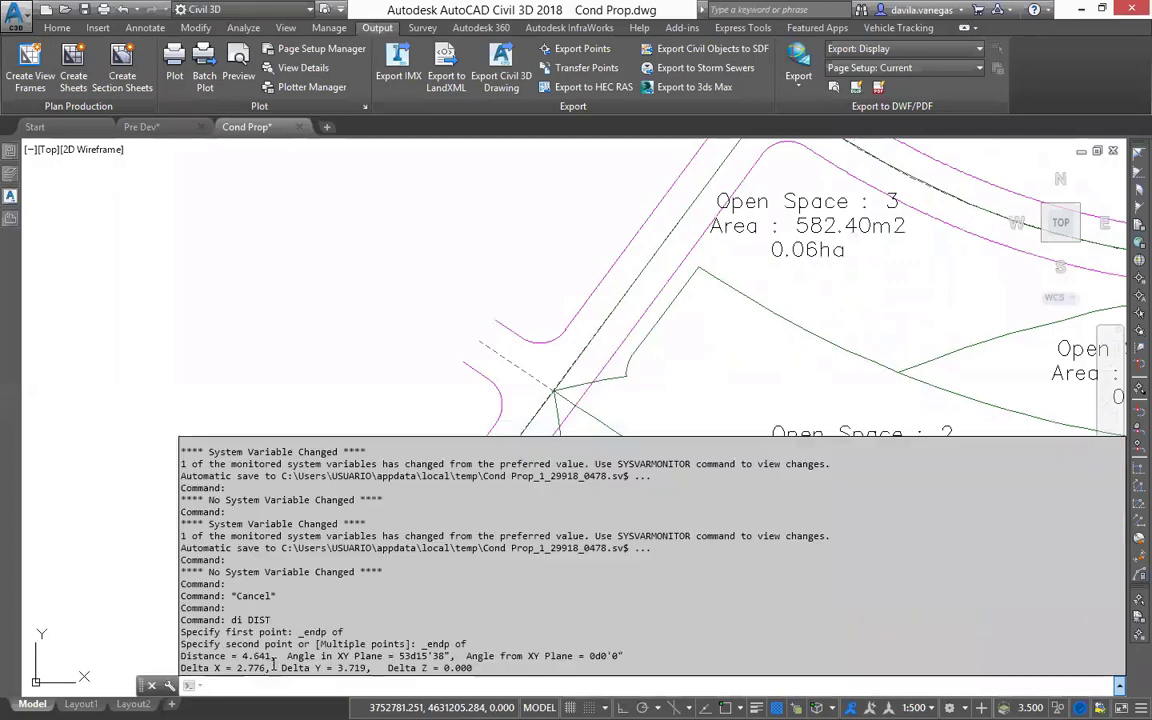
left_click_drag(240, 656, 271, 656)
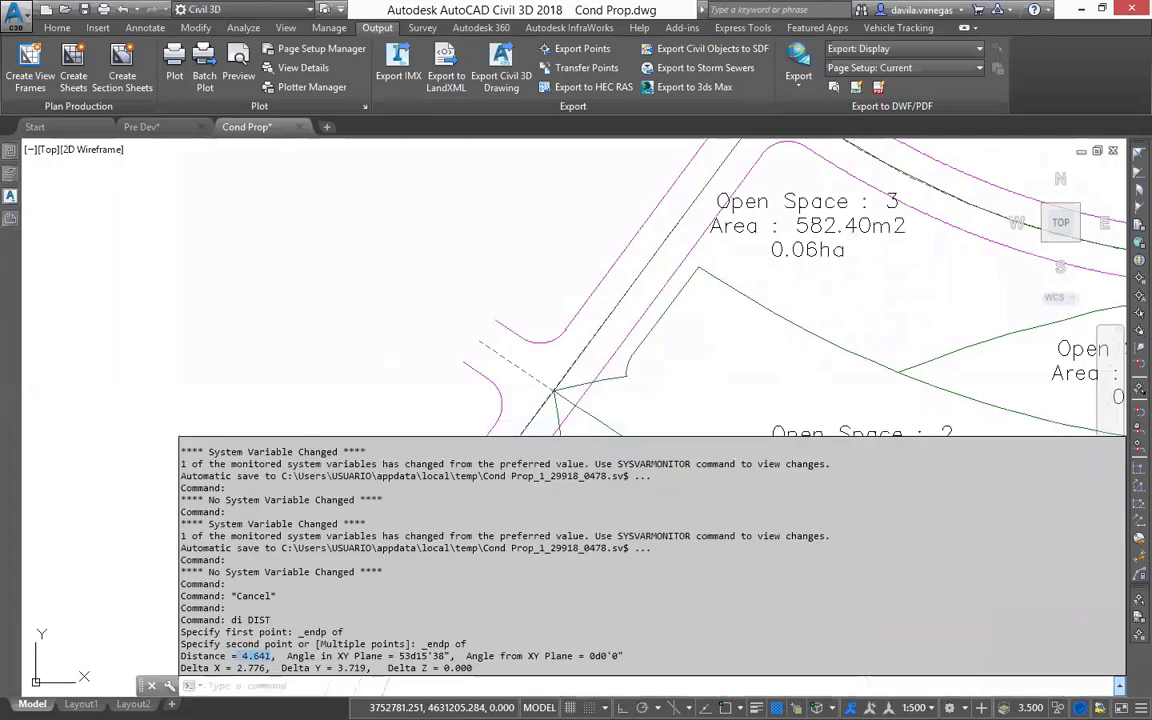
key("F2")
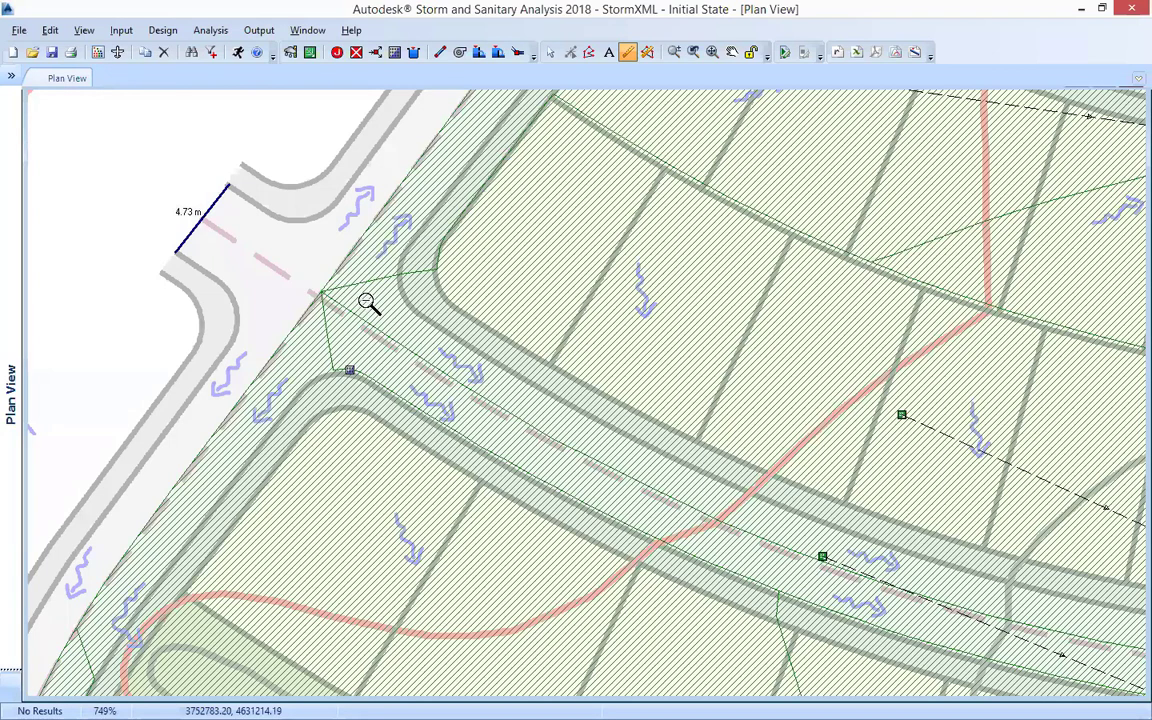
- Return to Storm and Sanitary Analysis and add a subbasin outside the development, north of the upper curved road, and switch to Select
left_click(368, 304)
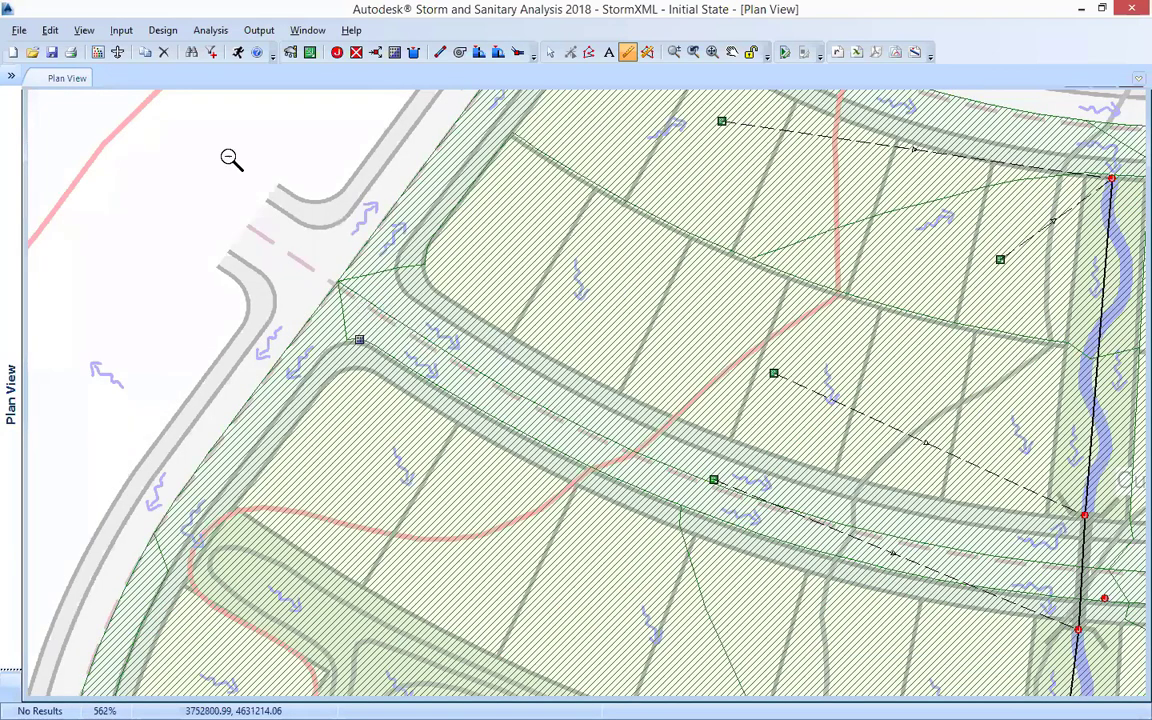
left_click_drag(828, 482, 759, 504)
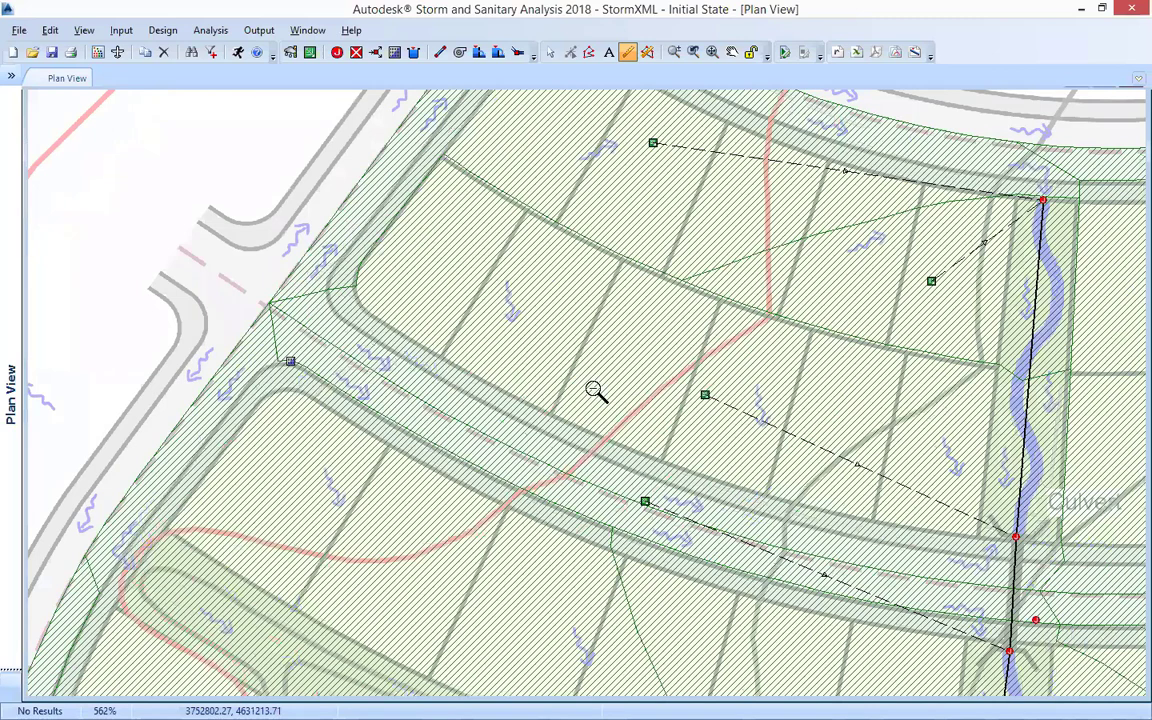
scroll(443, 121, "down", 3)
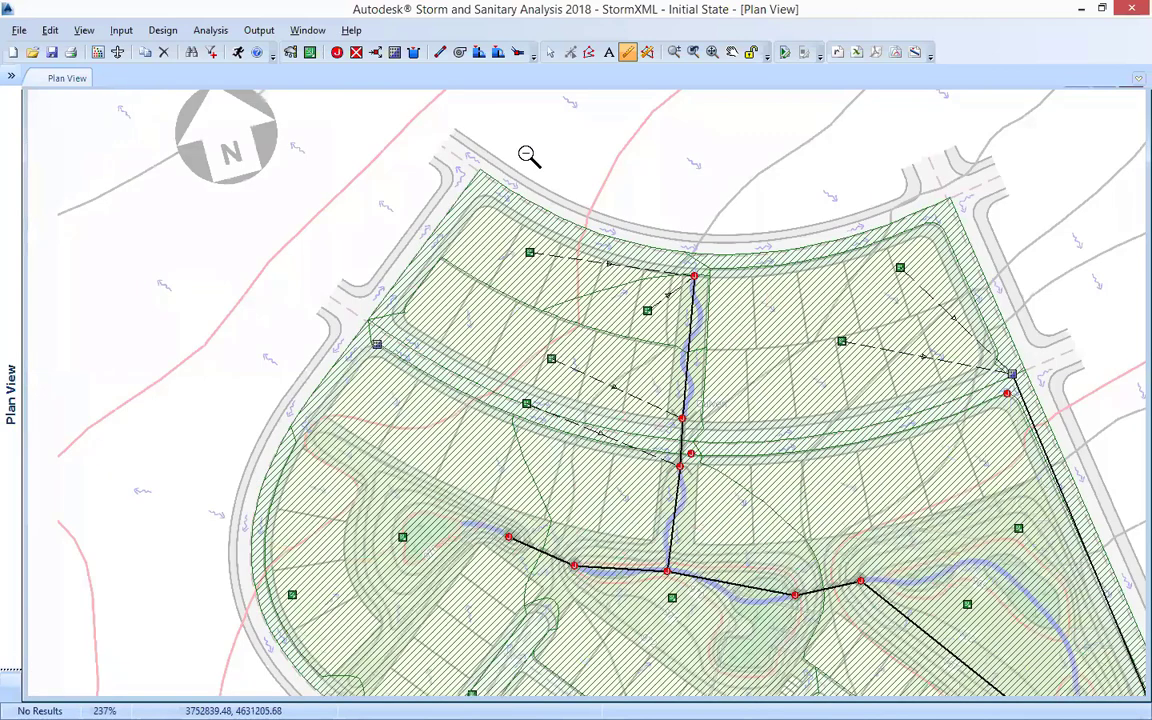
left_click(232, 50)
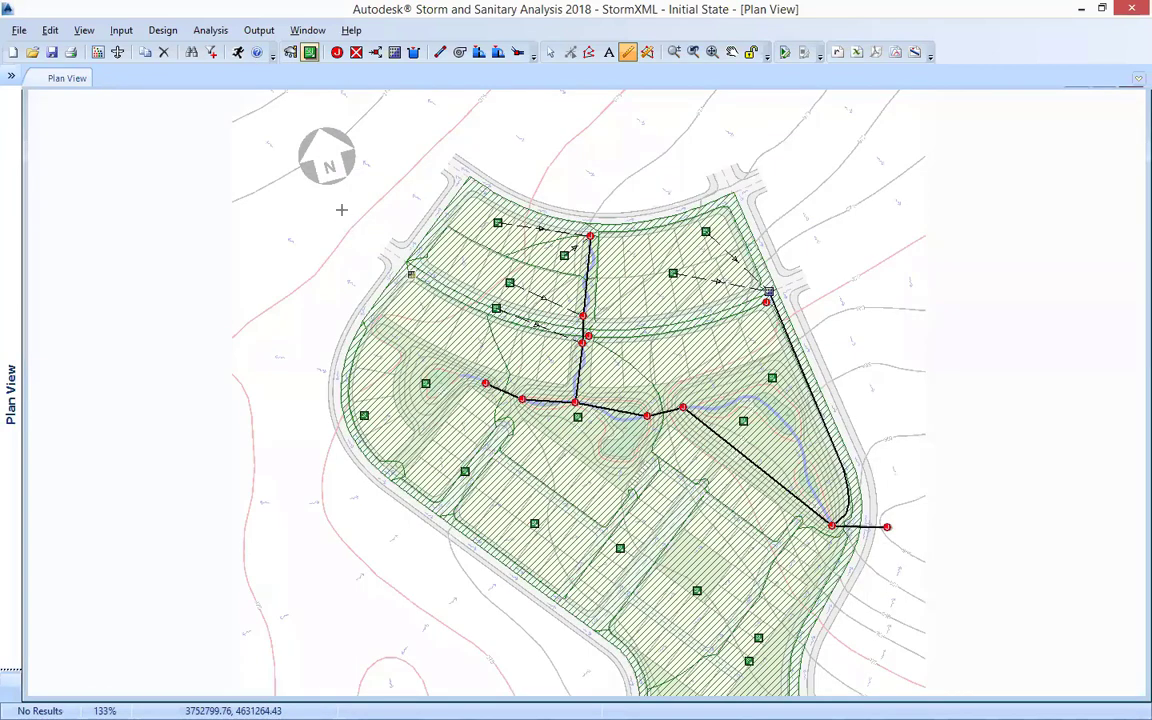
left_click(290, 52)
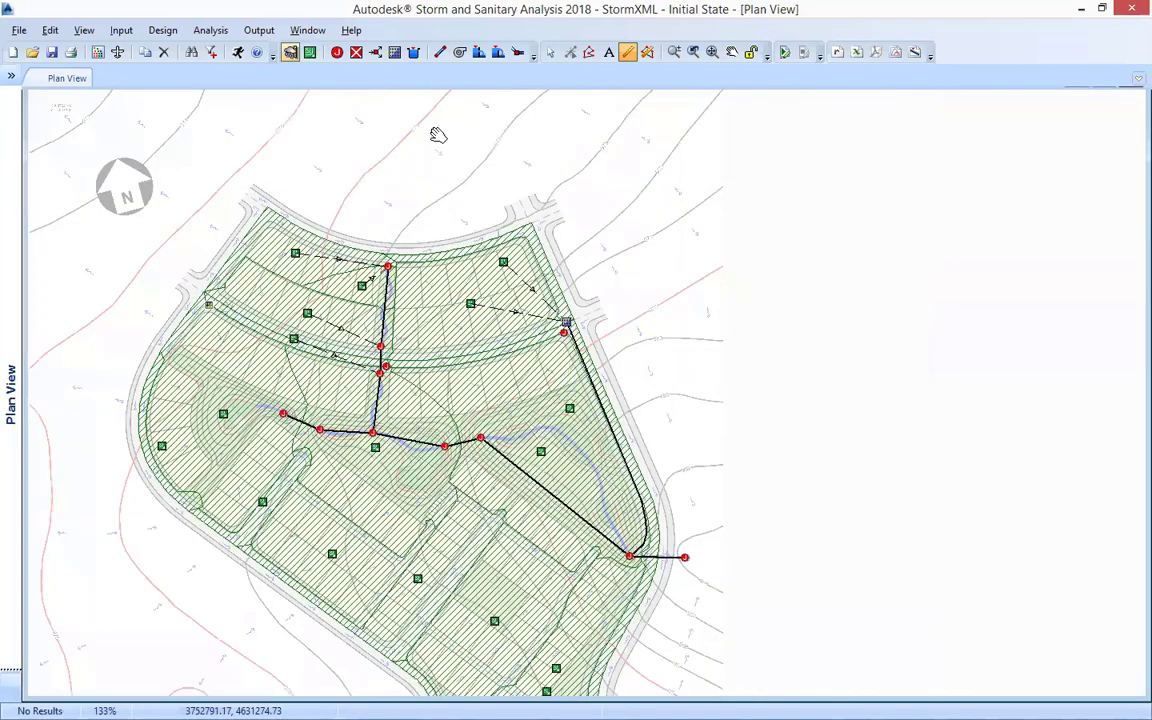
scroll(349, 224, "up", 1)
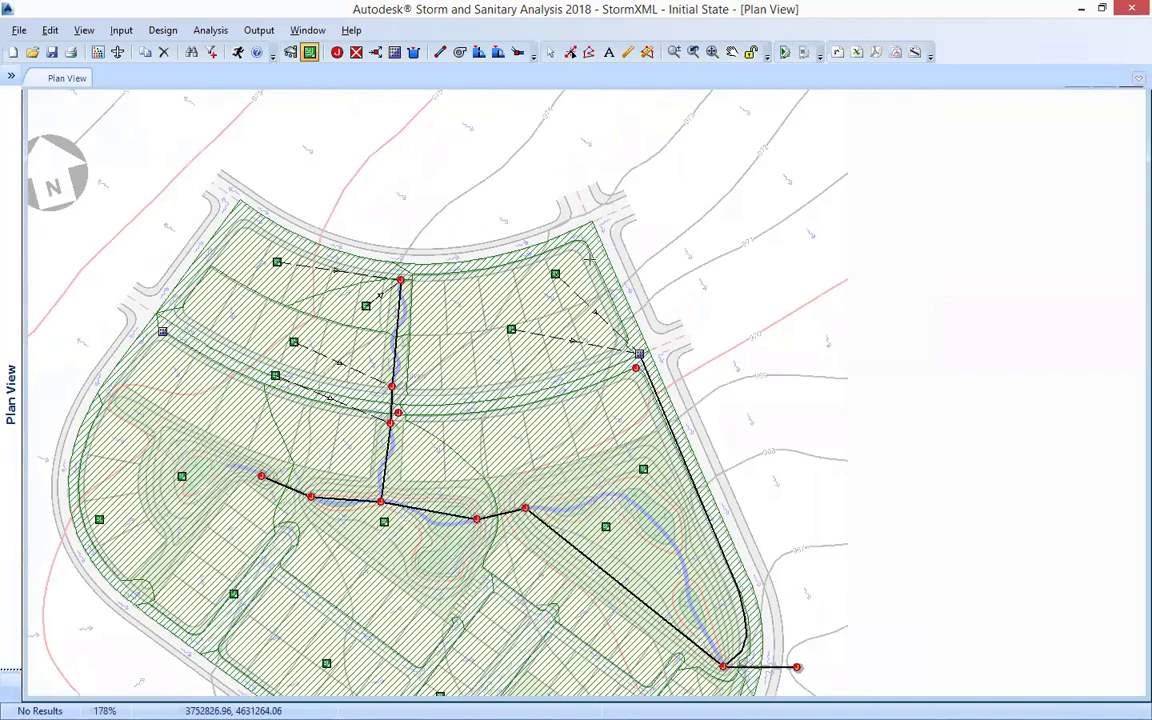
left_click_drag(349, 144, 594, 269)
right_click(594, 268)
key("Escape")
right_click(596, 266)
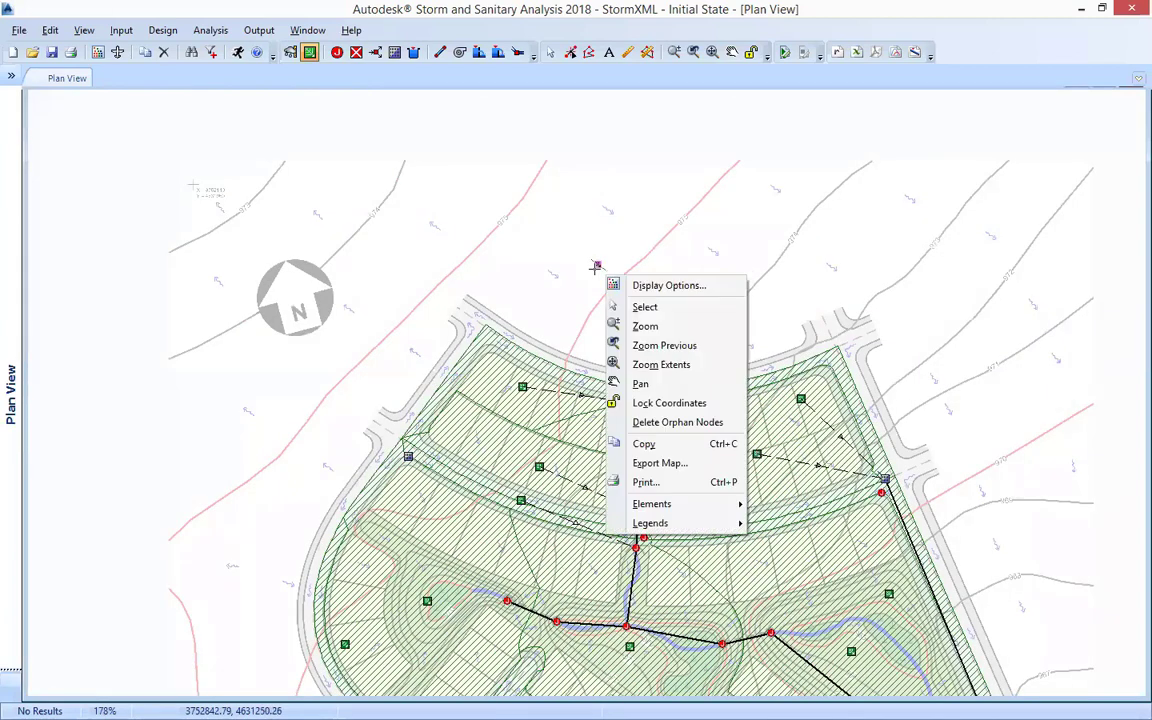
left_click(645, 307)
- Set the new northern subbasin's area to 10 ha and its equivalent width to 20 m
double_click(597, 265)
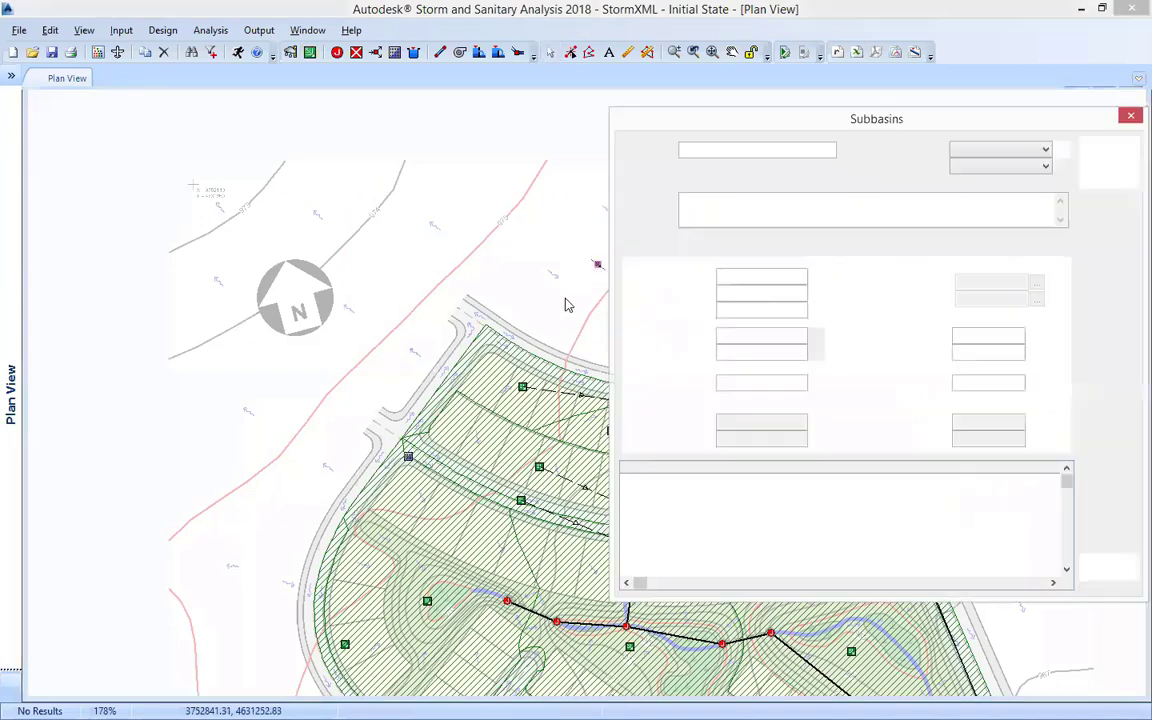
left_click_drag(845, 122, 497, 128)
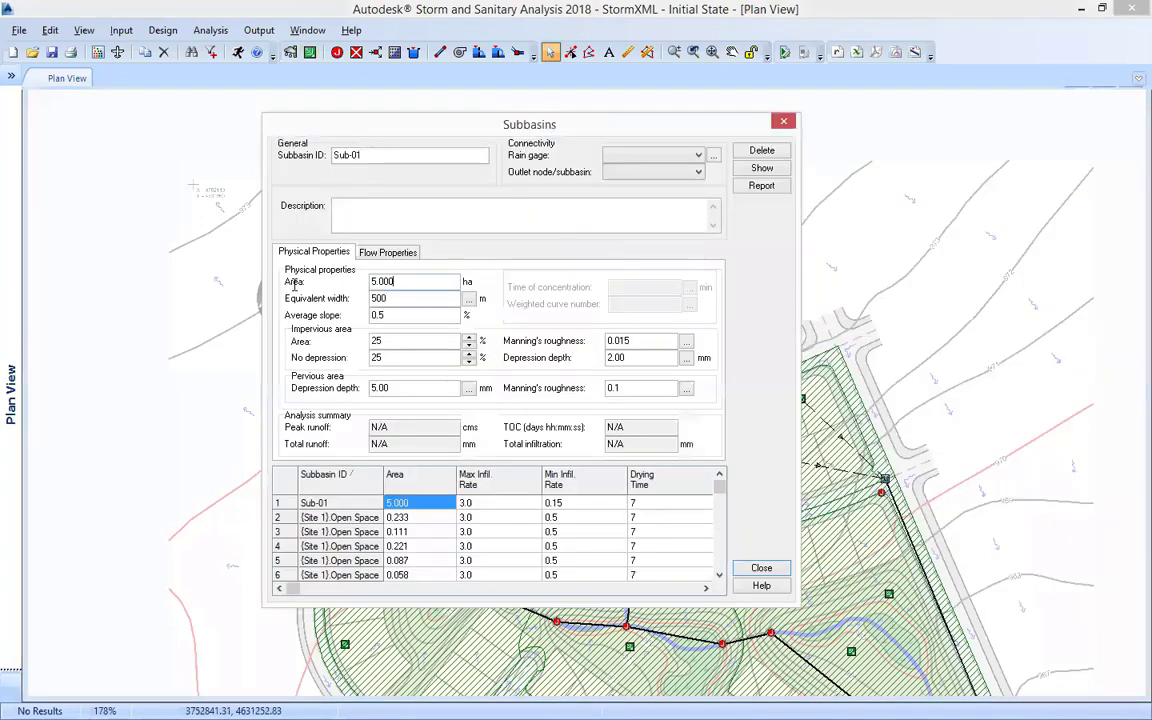
double_click(395, 282)
type("50")
key("BackSpace")
key("BackSpace")
type("10")
double_click(368, 299)
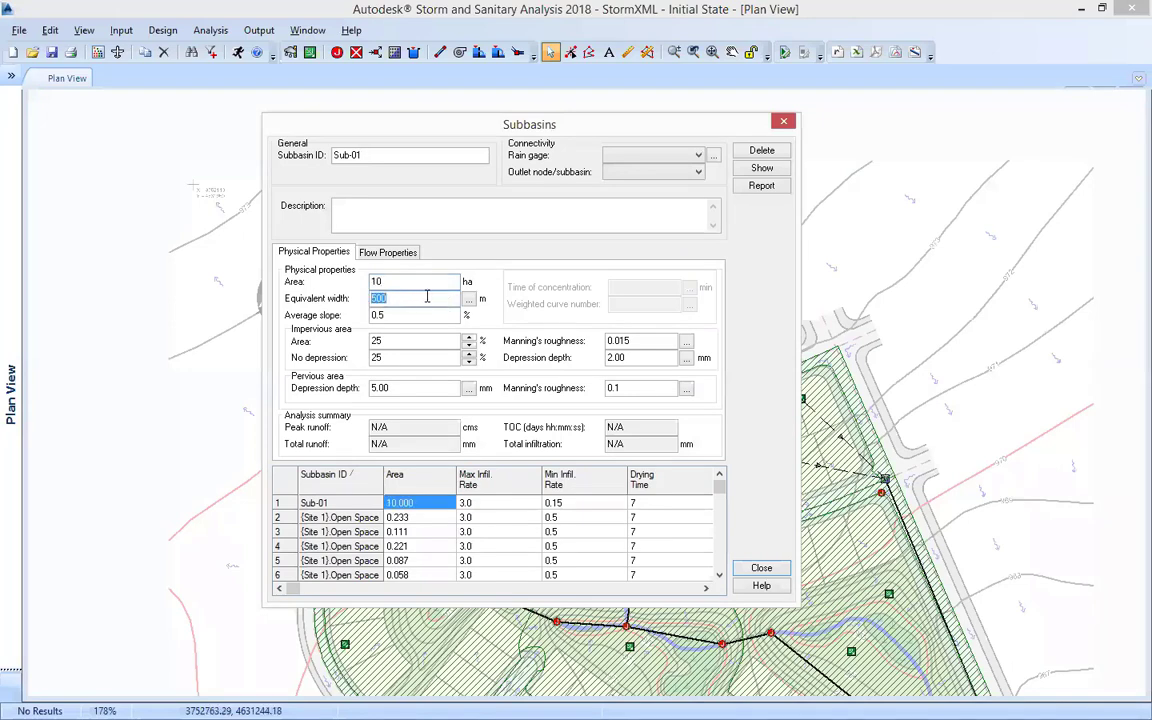
type("20")
left_click(400, 315)
key("Return")
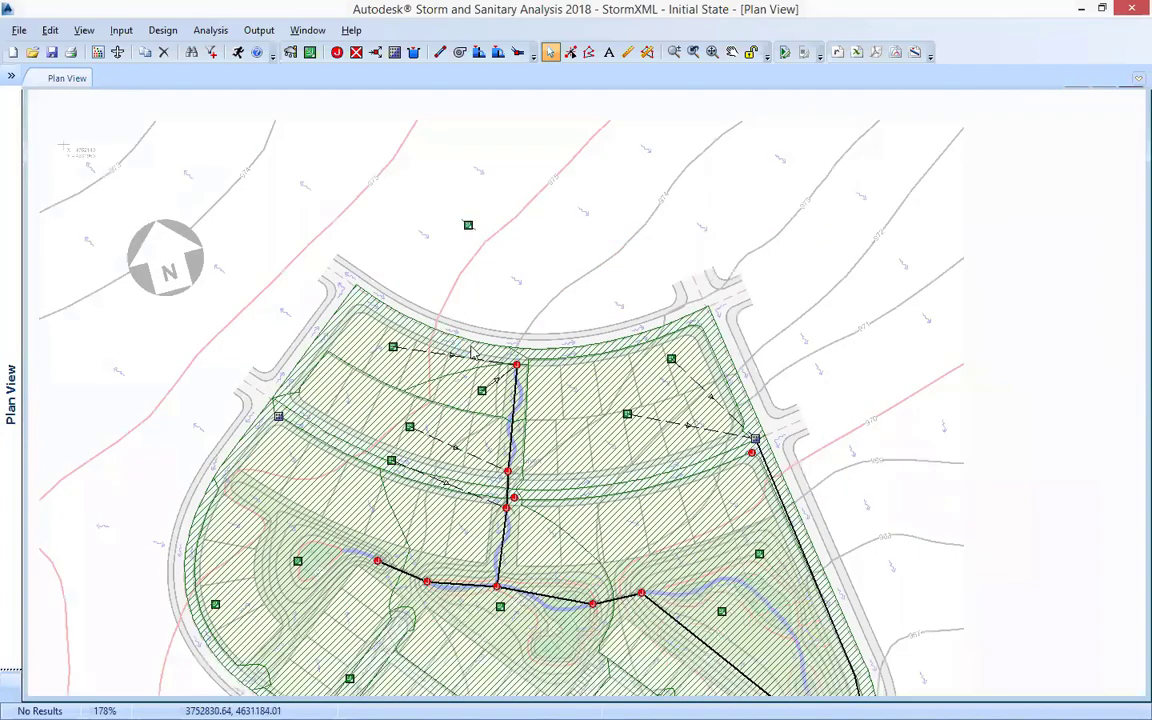
- Set the diameter of the short pipe leading to the easternmost junction to 80 cm
scroll(594, 558, "down", 1)
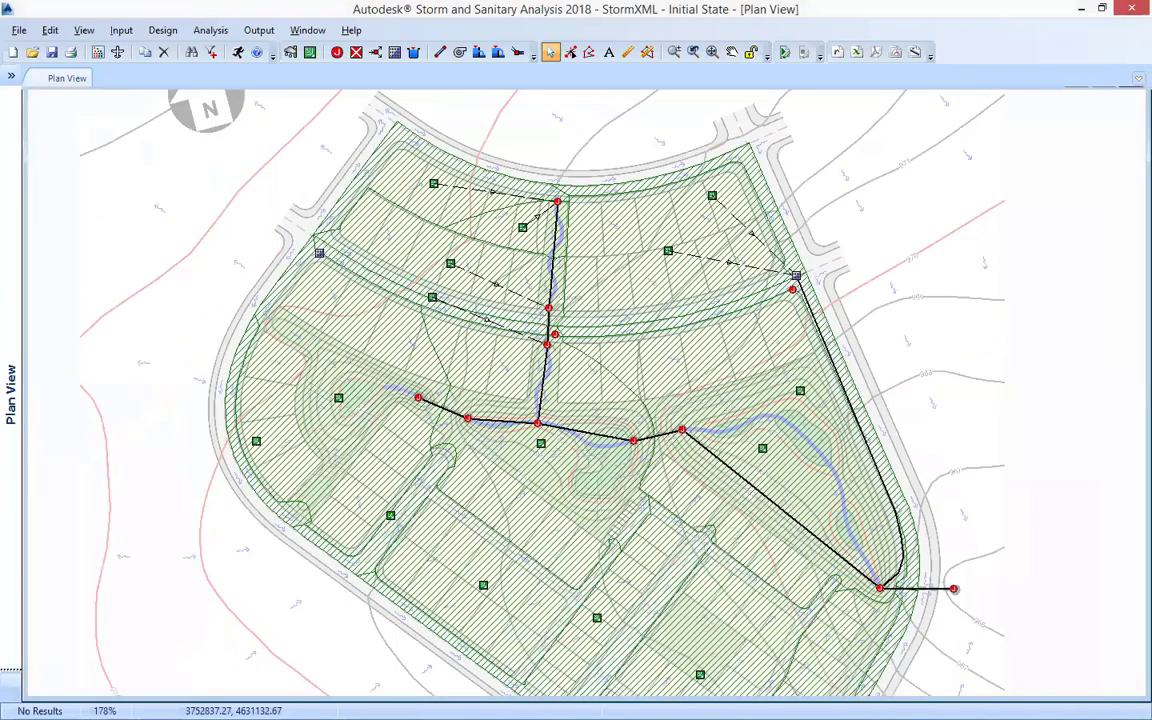
scroll(394, 256, "down", 2)
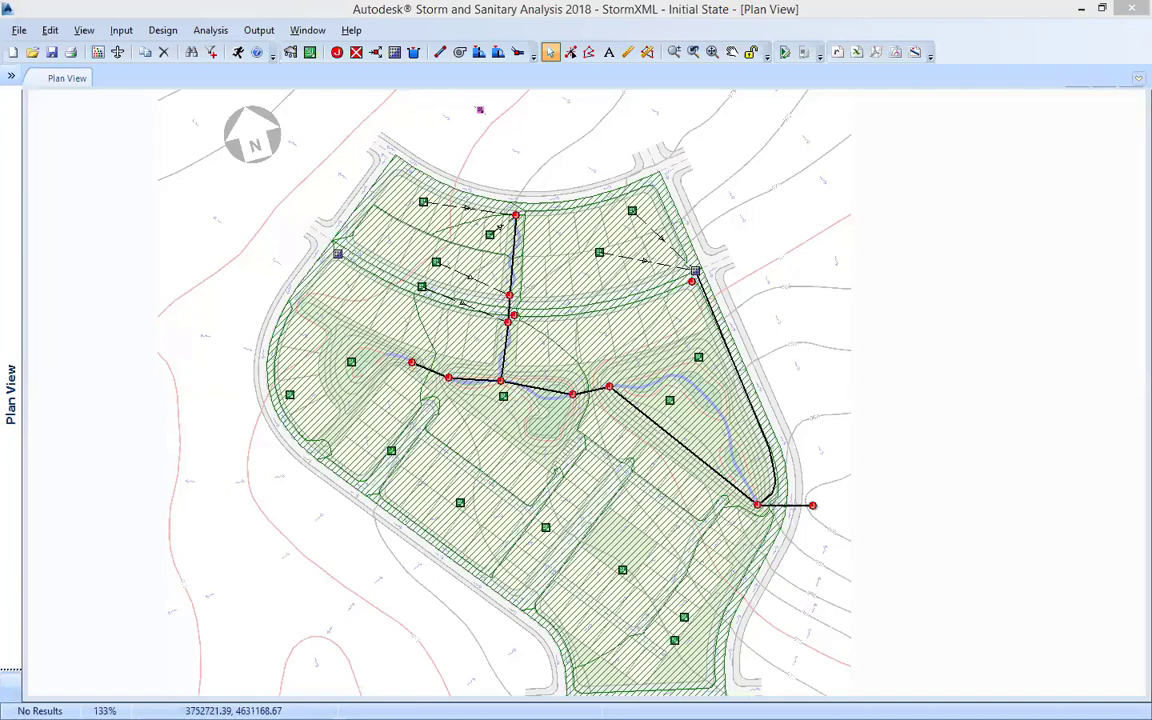
left_click(480, 109)
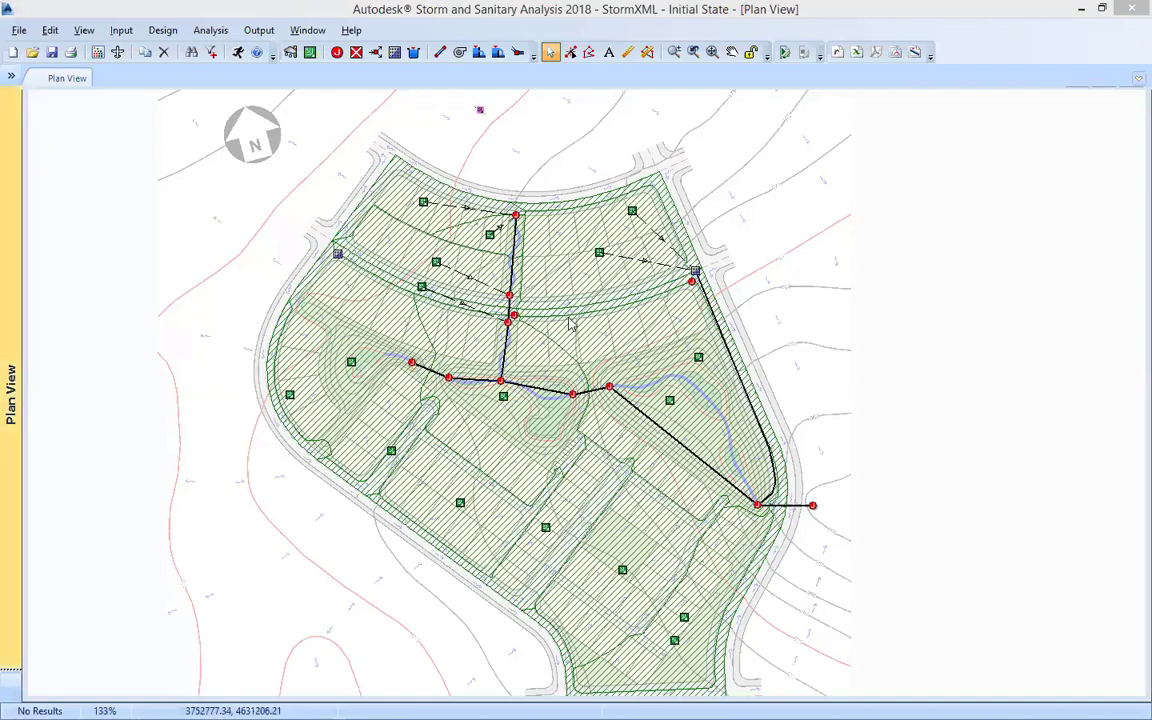
double_click(782, 510)
double_click(778, 164)
type("80")
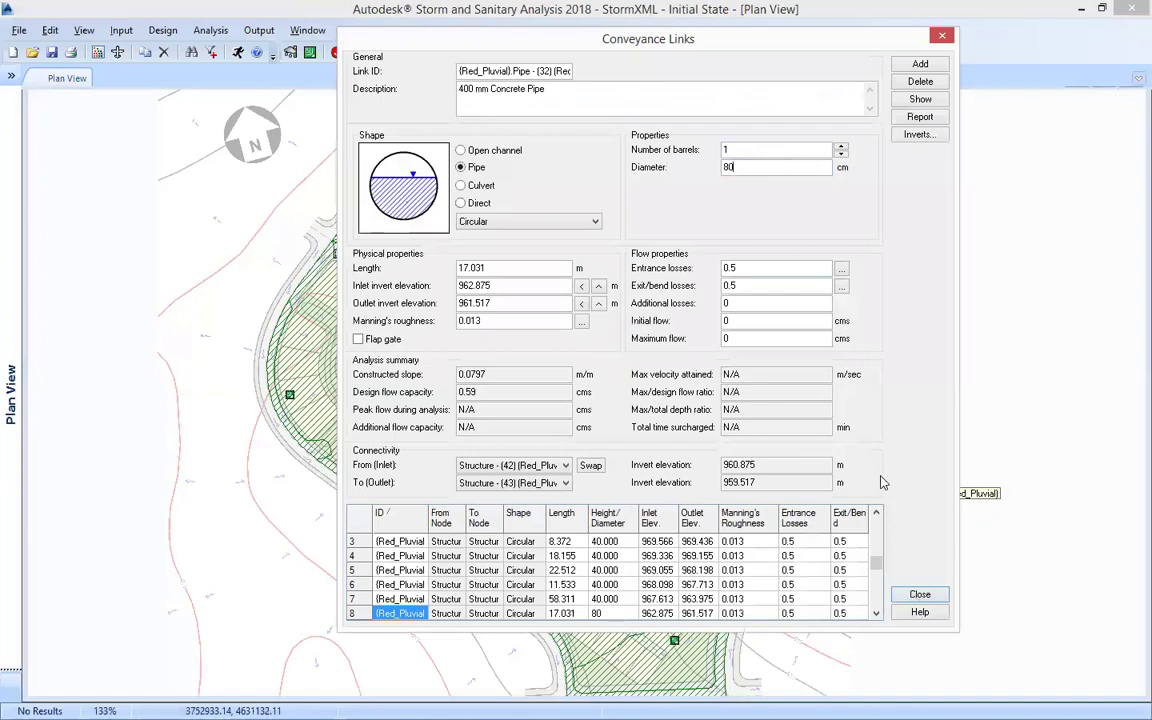
key("Return")
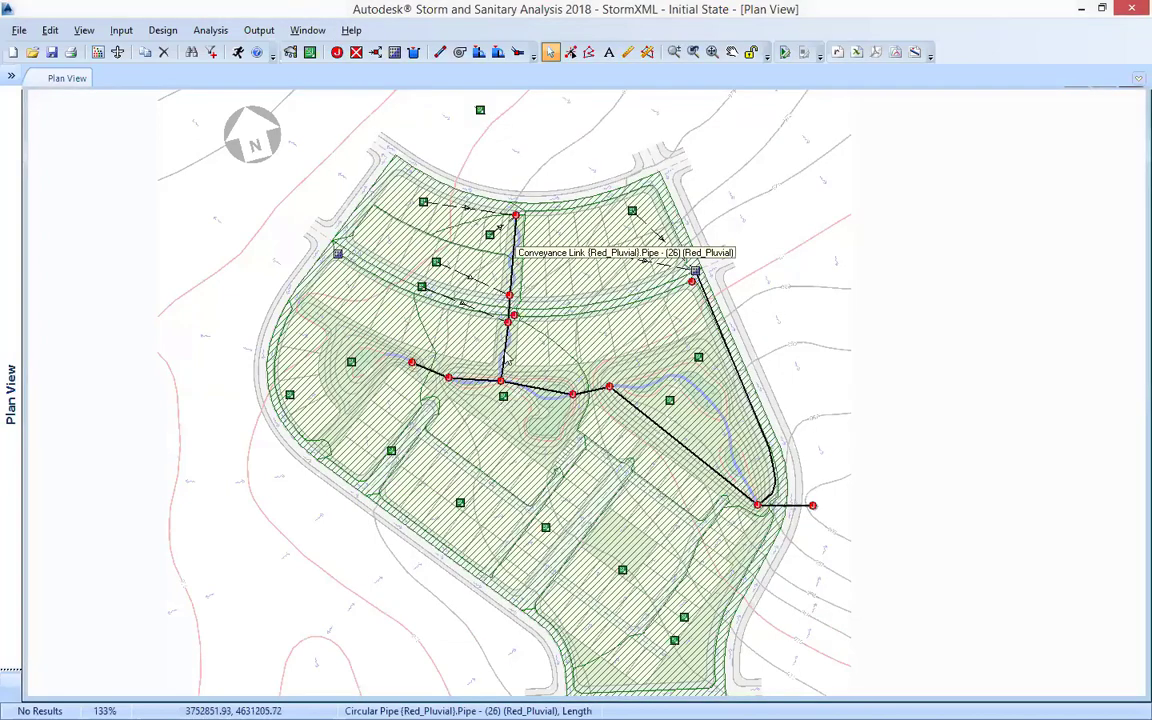
- Set the diameter of the westernmost pipe along the stream to 120 cm and close its properties
double_click(433, 372)
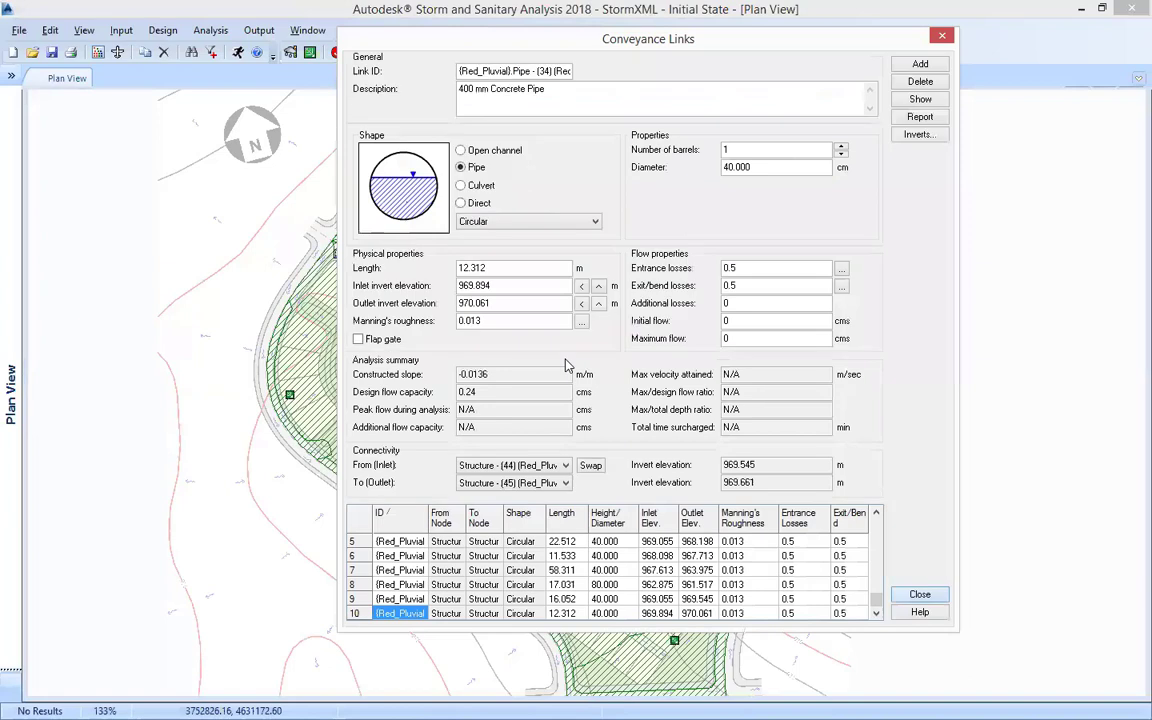
type("120")
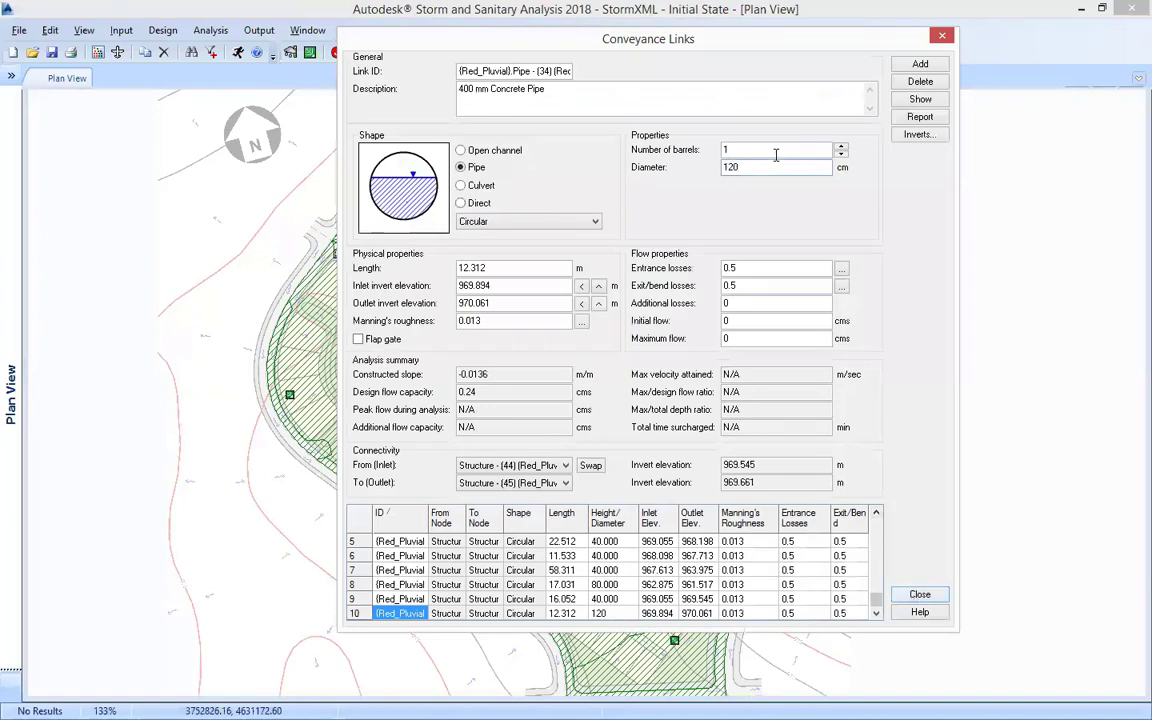
left_click(920, 594)
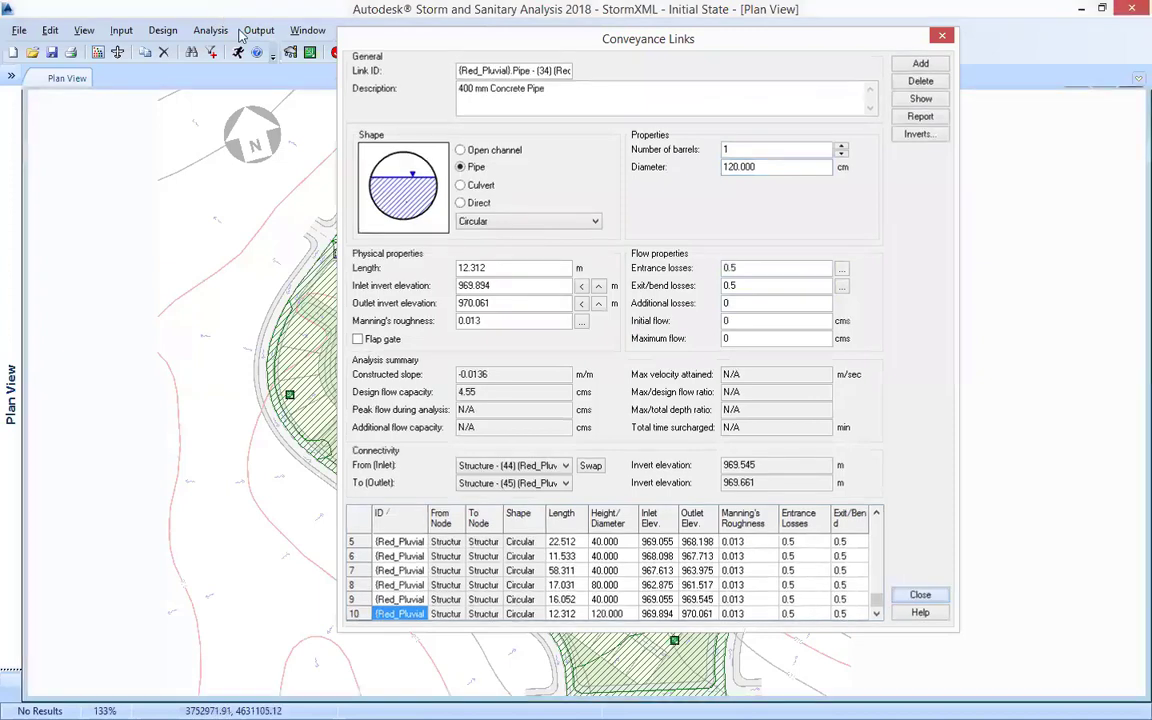
left_click(258, 30)
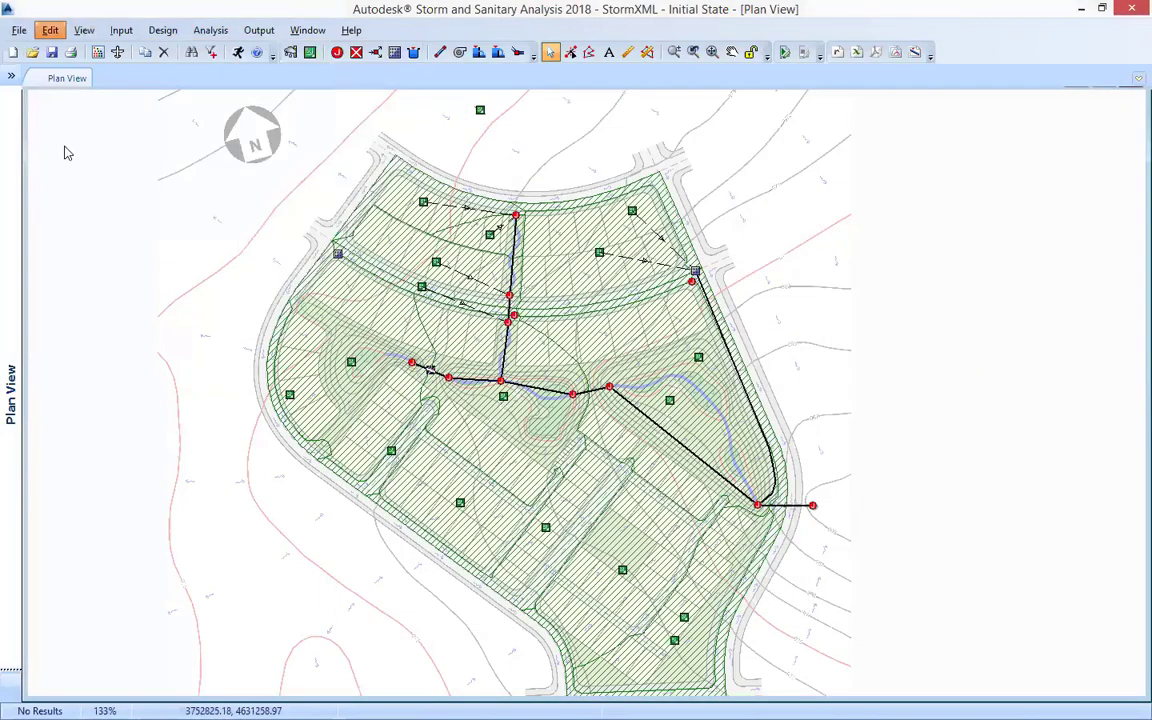
- Export the drainage network as a Hydraflow Storm Sewers file
left_click(19, 30)
mouse_move(110, 208)
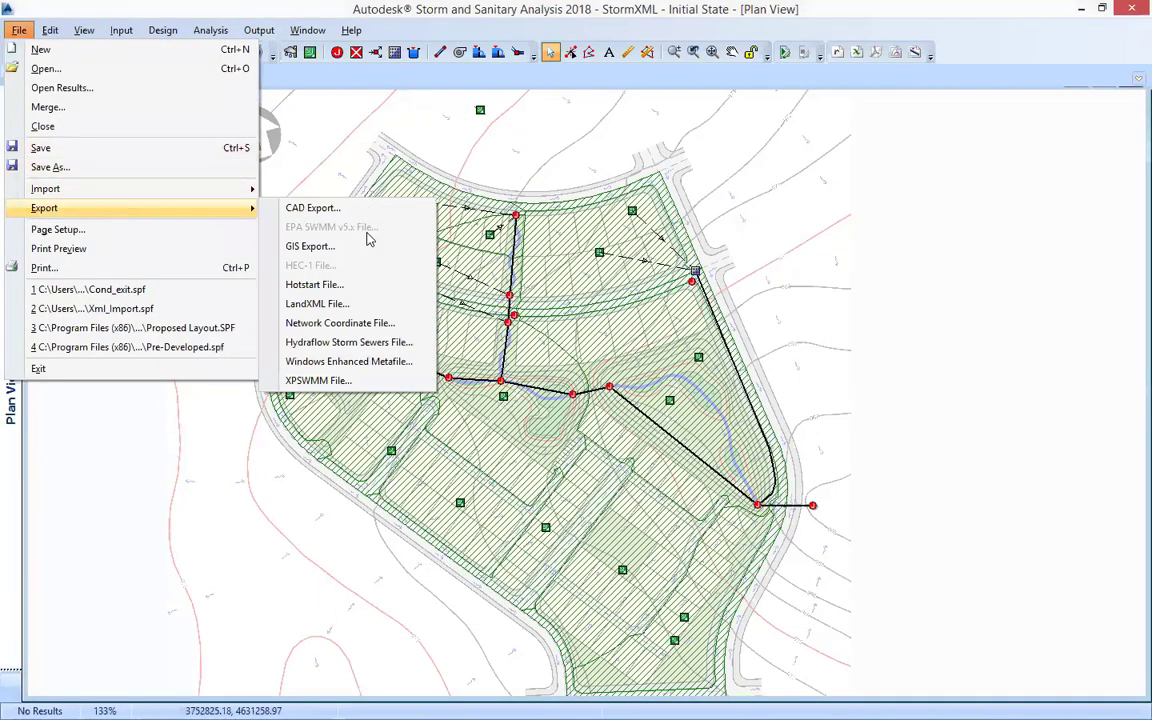
left_click(366, 344)
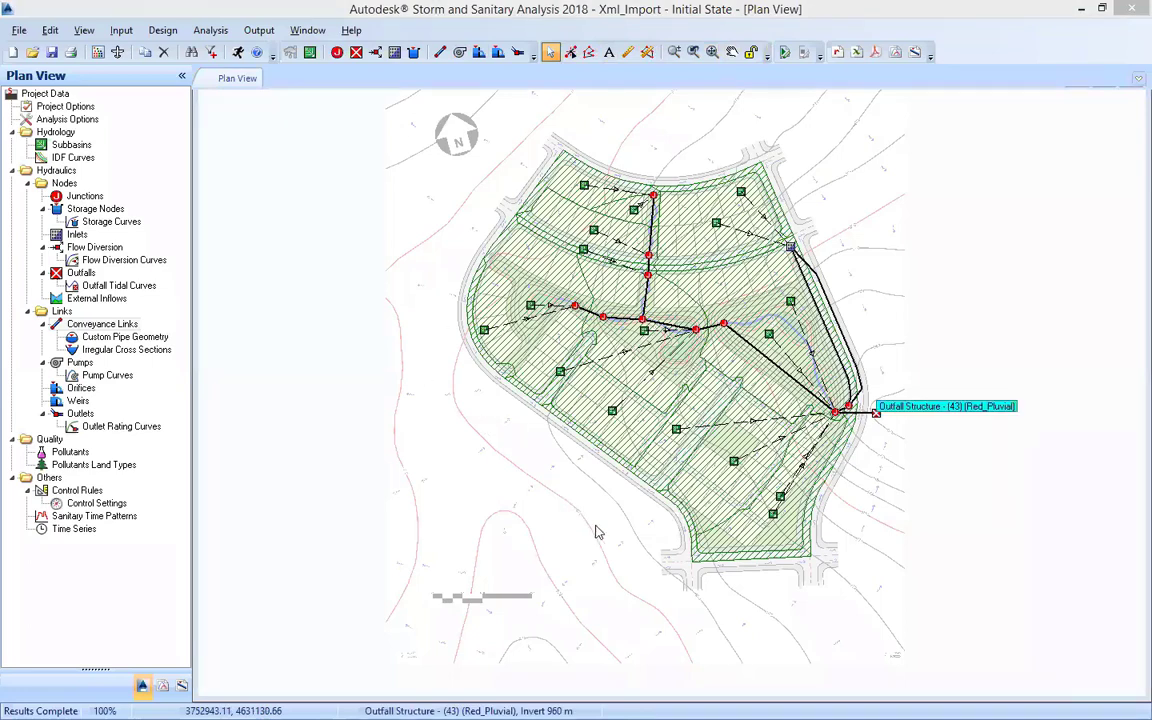
- Check the outfall's peak inflow in its properties, close them and switch to the time series plots
double_click(531, 386)
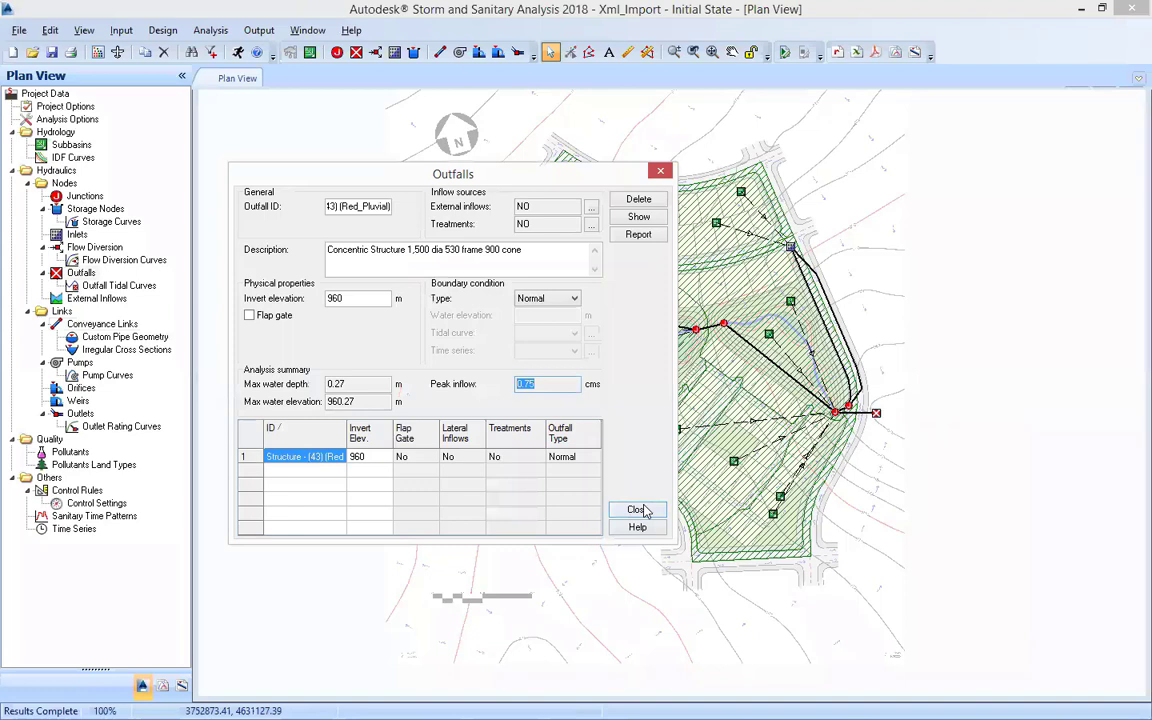
left_click(640, 510)
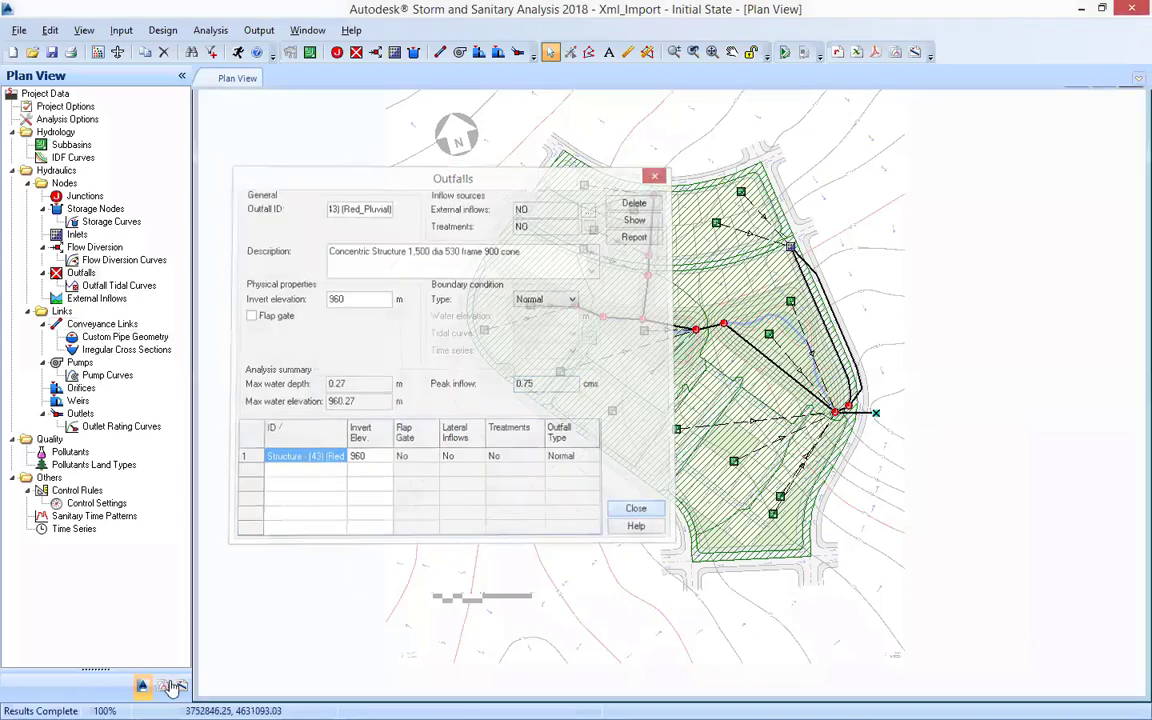
left_click(172, 686)
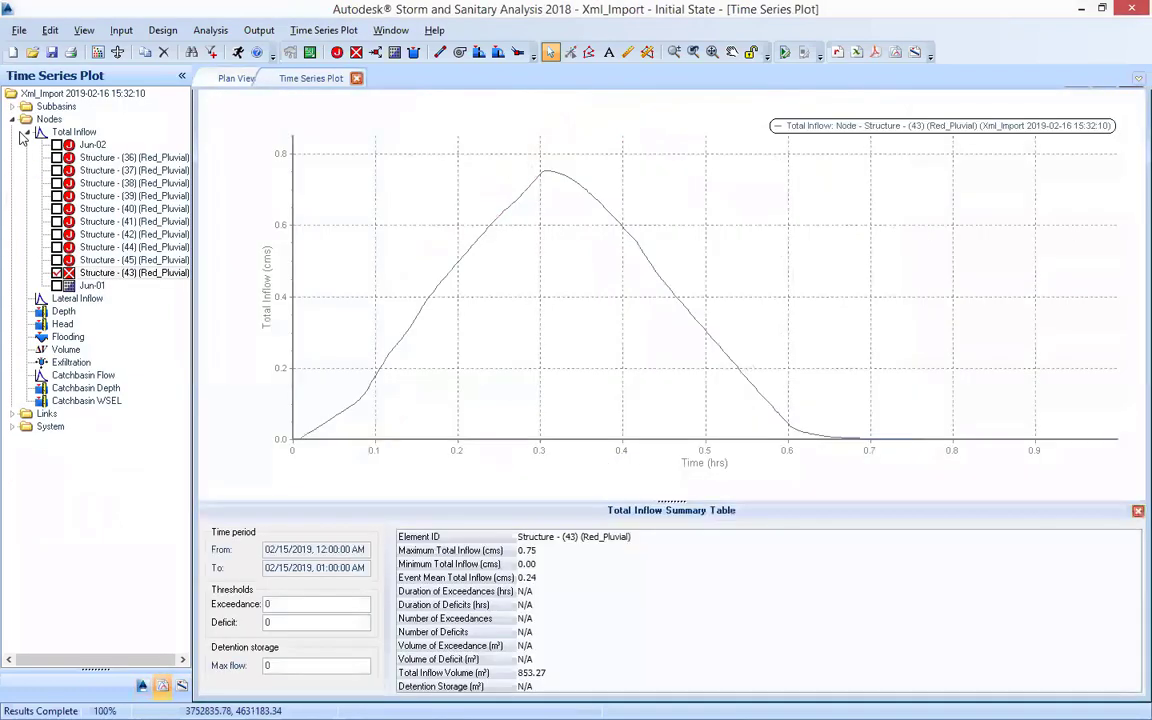
- Plot the system Outflow time series and remove the outfall node's Total Inflow curve from the plot
left_click(12, 119)
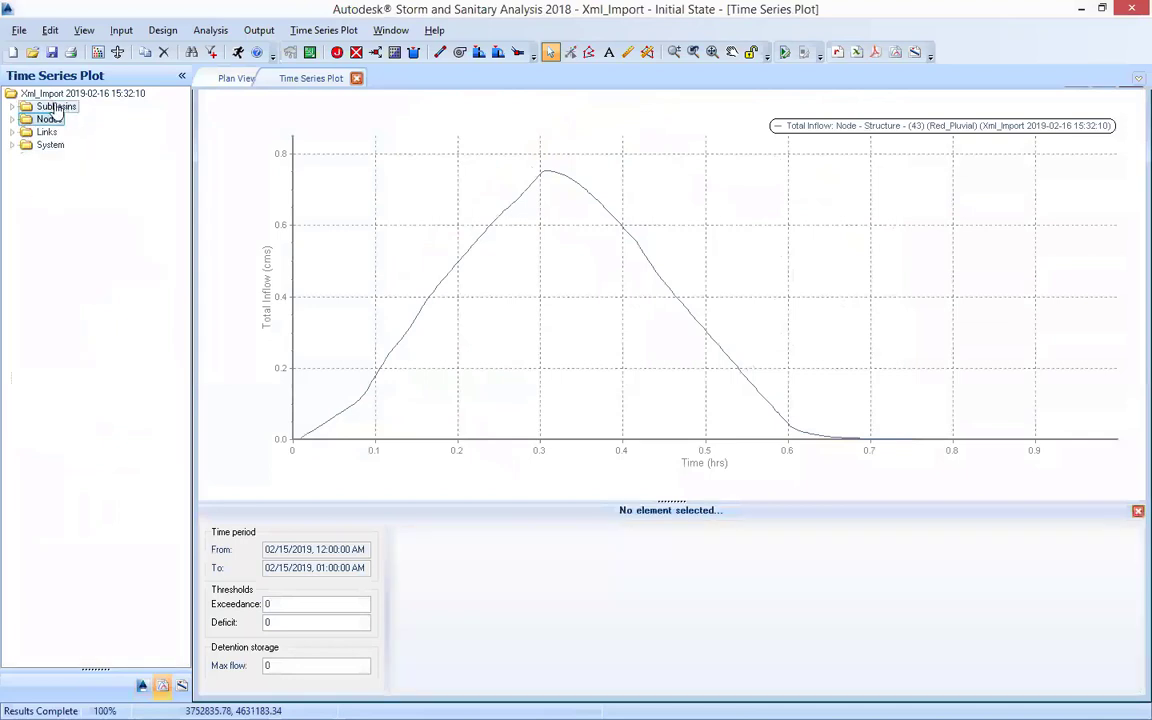
left_click(52, 146)
left_click(12, 145)
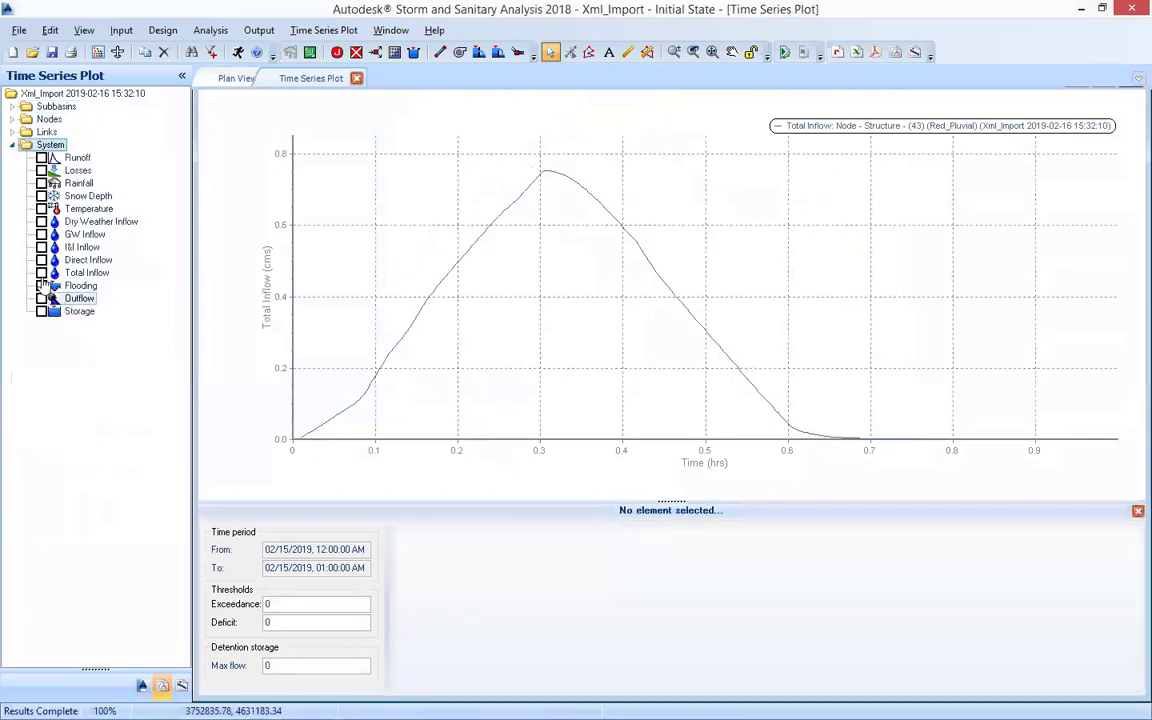
left_click(41, 298)
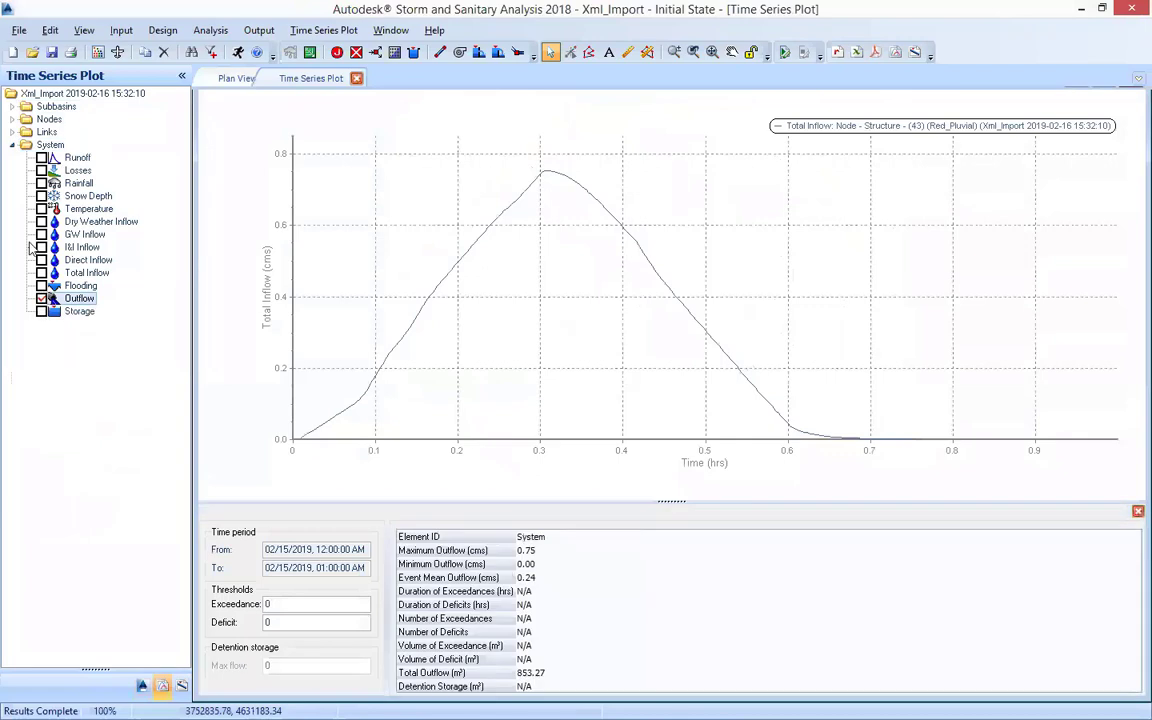
left_click(12, 132)
left_click(12, 119)
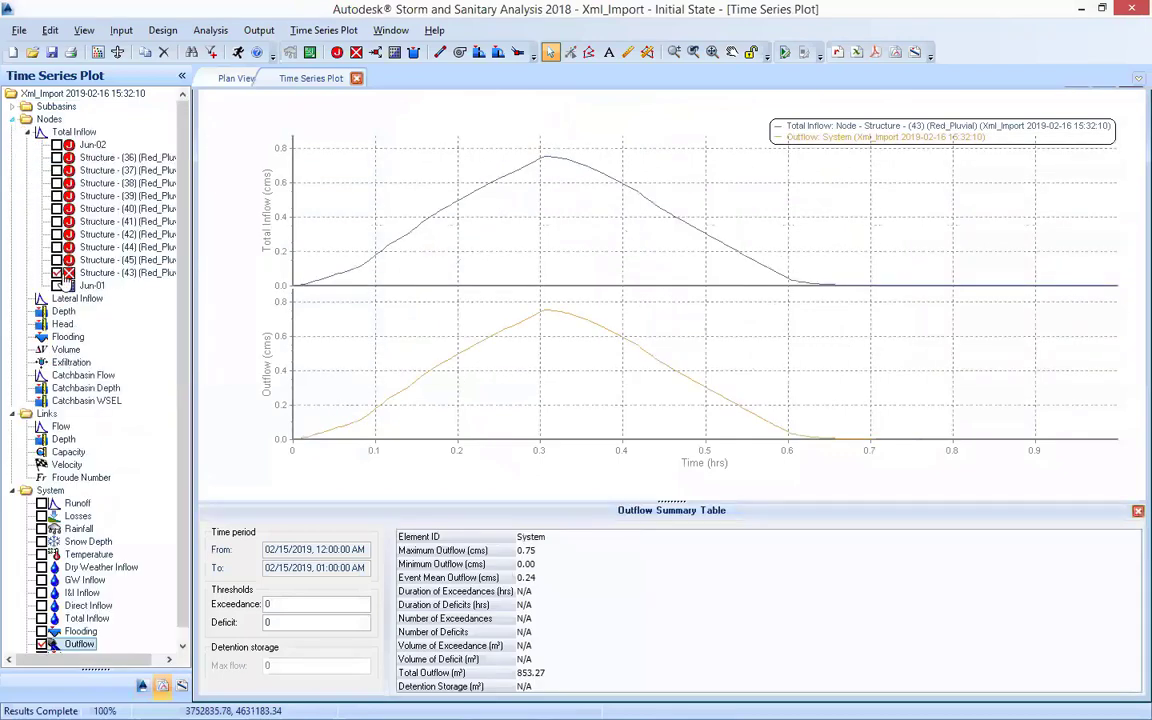
left_click(56, 272)
left_click(12, 119)
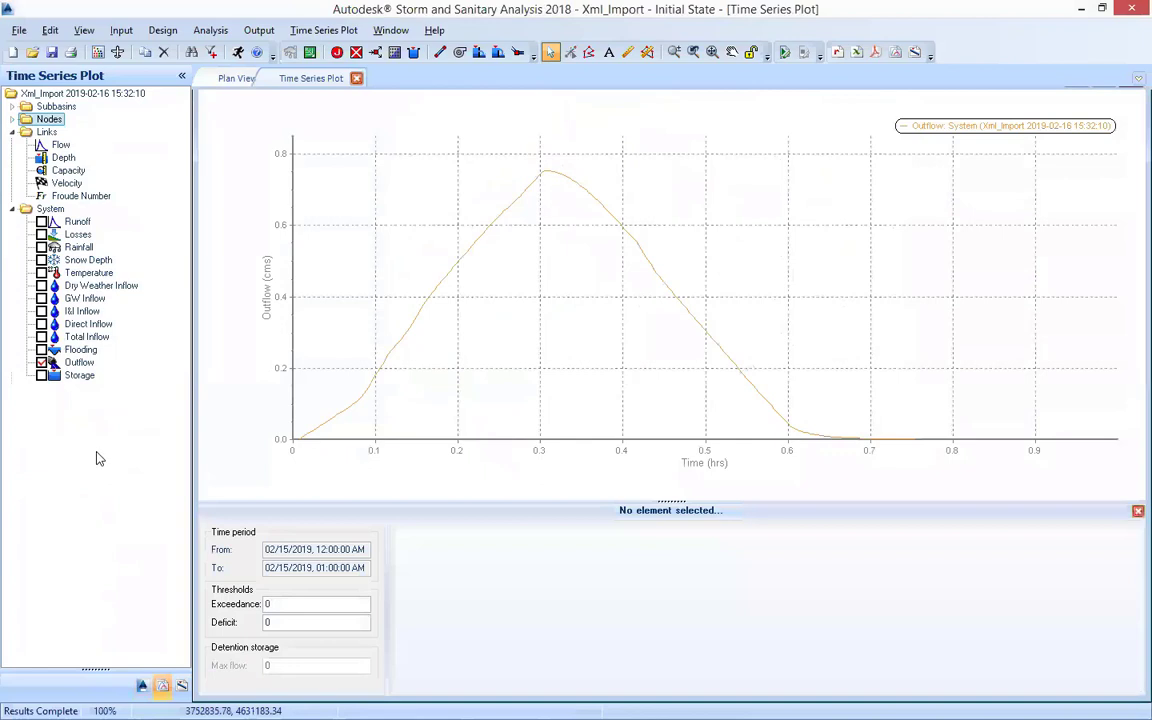
- Show the system Losses series alongside the outflow for comparison and remove it from the plot again
left_click(41, 234)
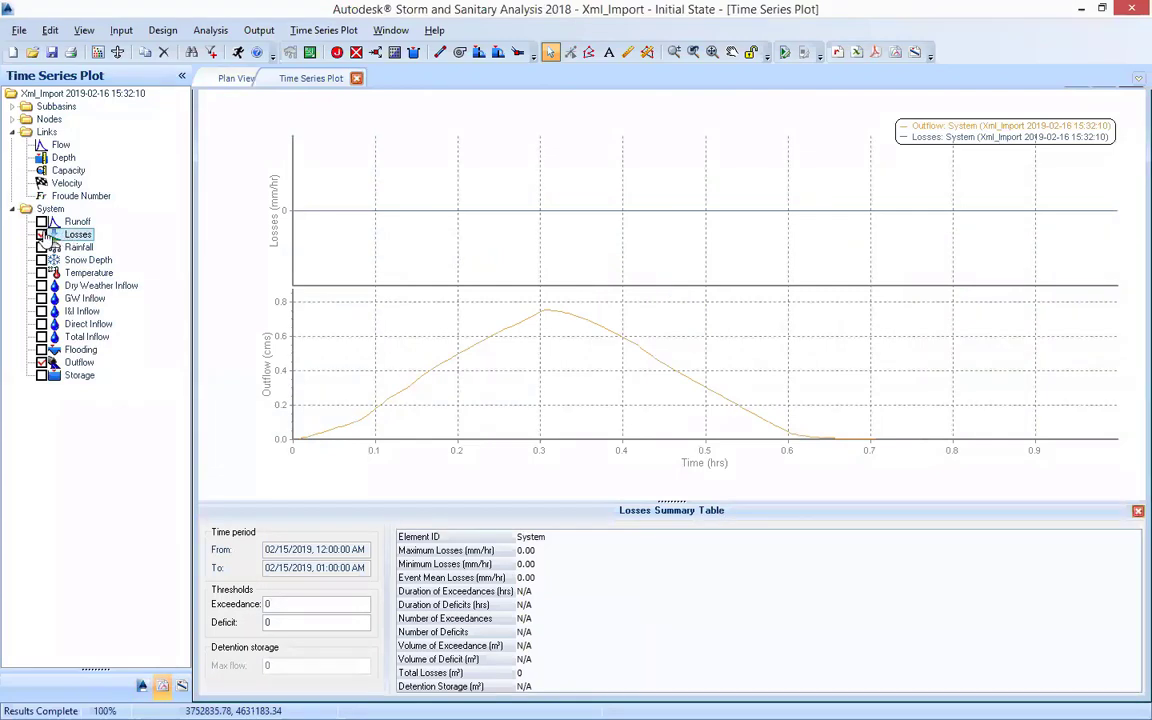
key("space")
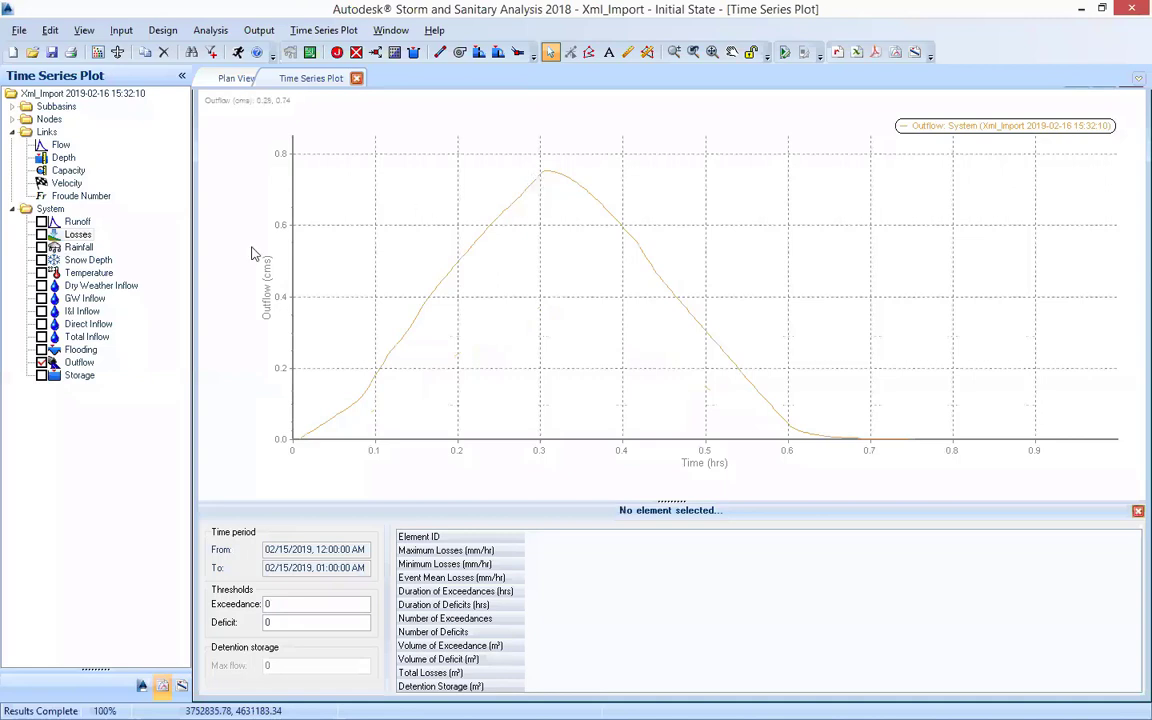
left_click(41, 234)
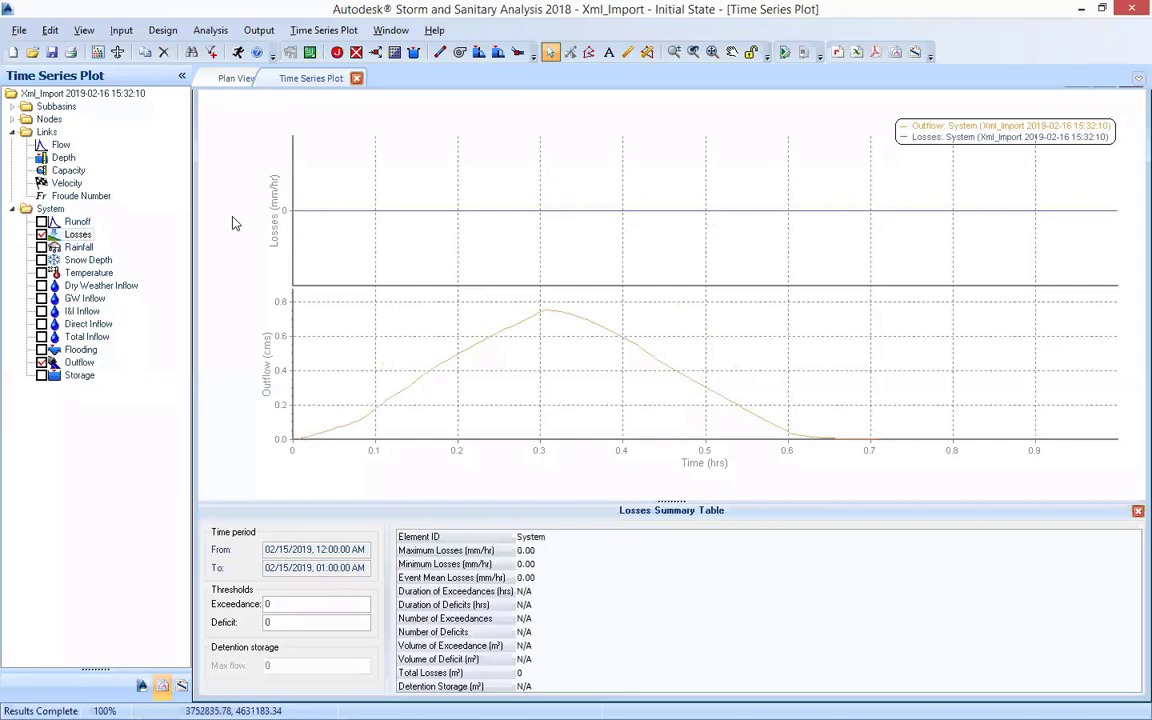
left_click(41, 234)
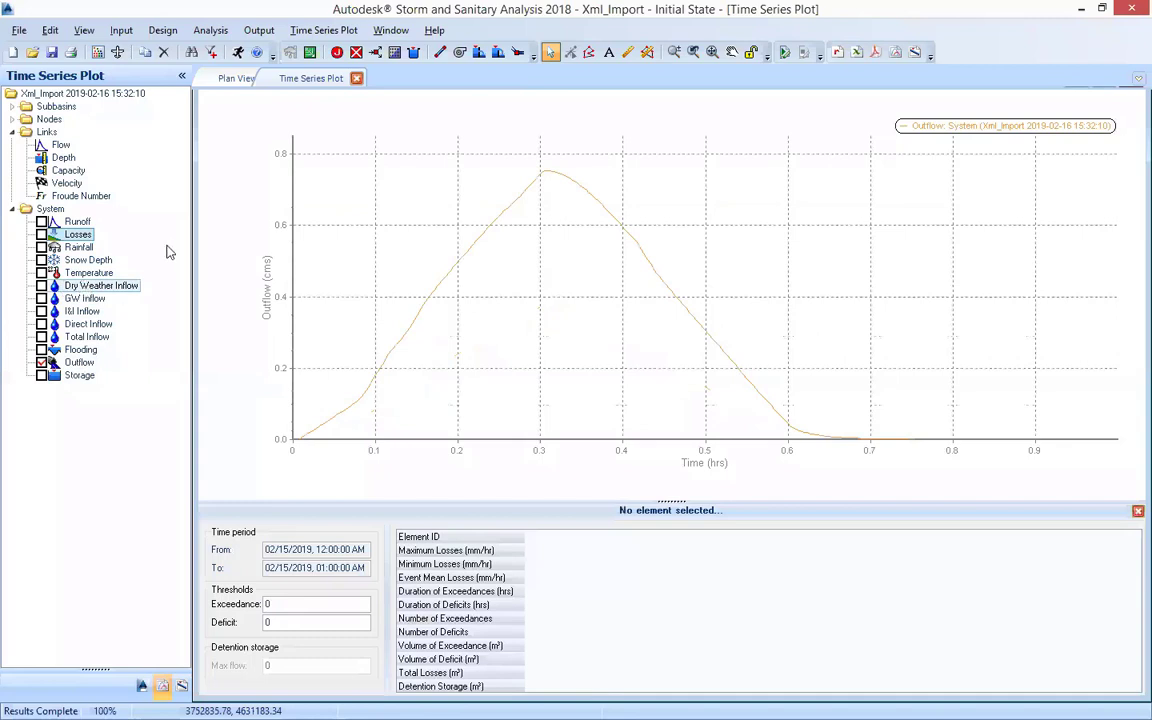
- Return to the plan view and review the ponded area and analysis results of the junction just upstream of the outfall
left_click(239, 80)
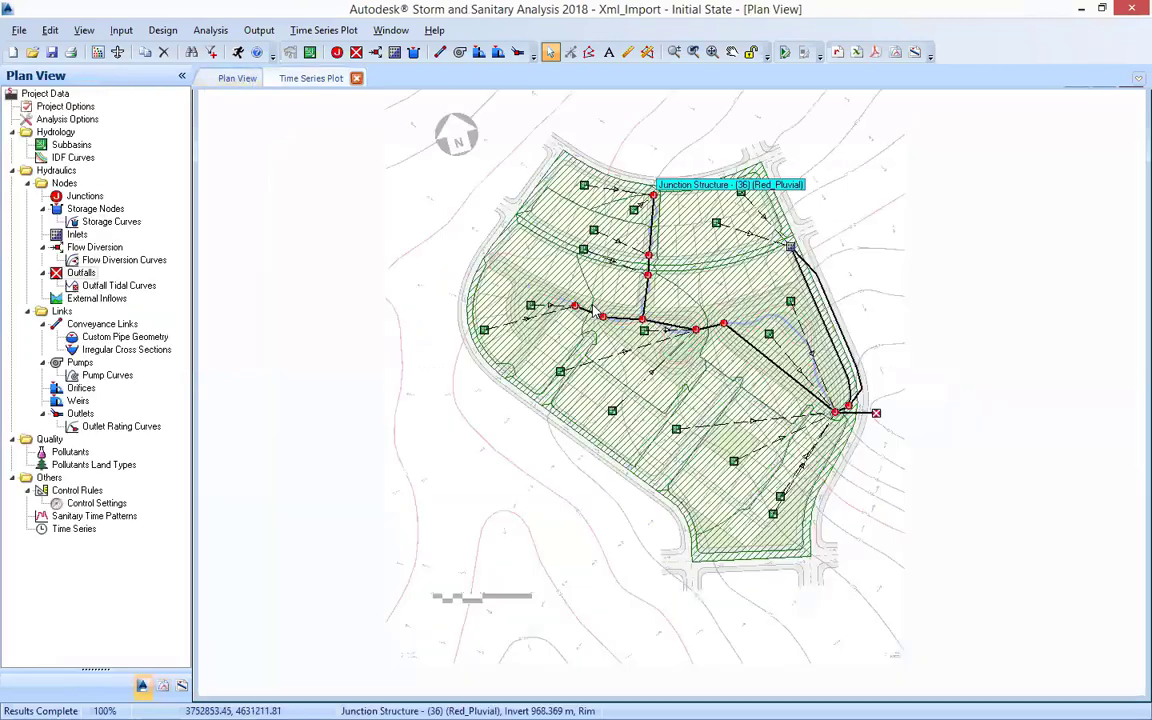
double_click(836, 410)
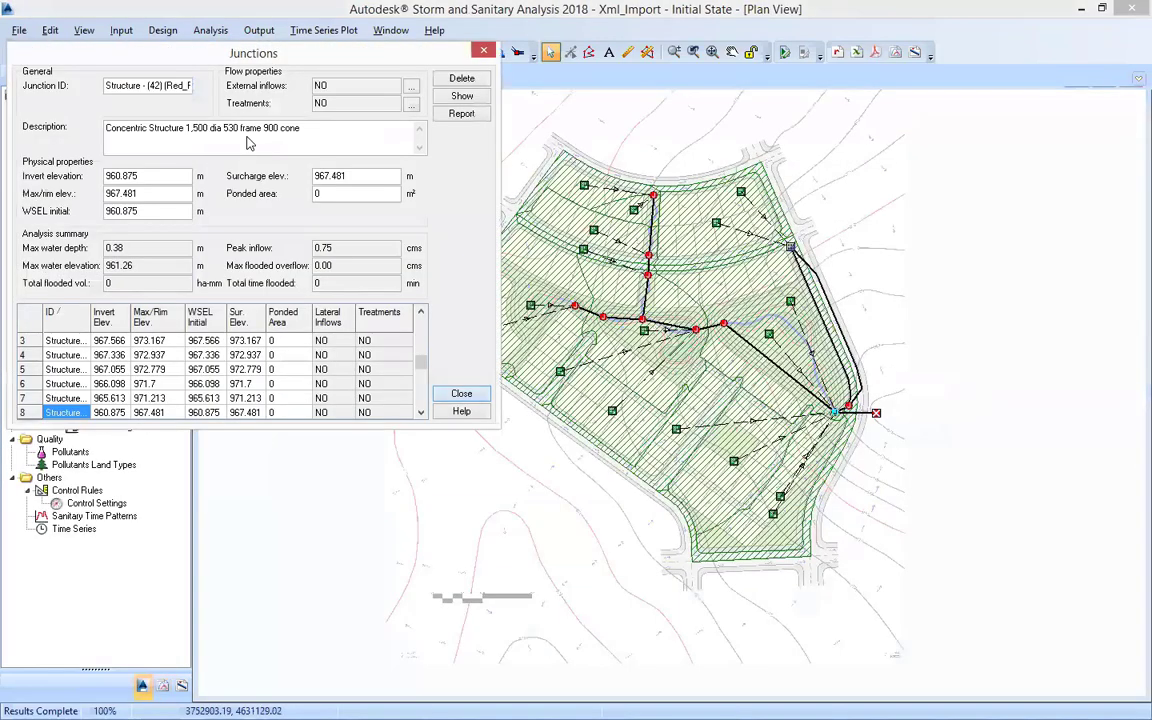
left_click_drag(270, 48, 370, 58)
double_click(451, 200)
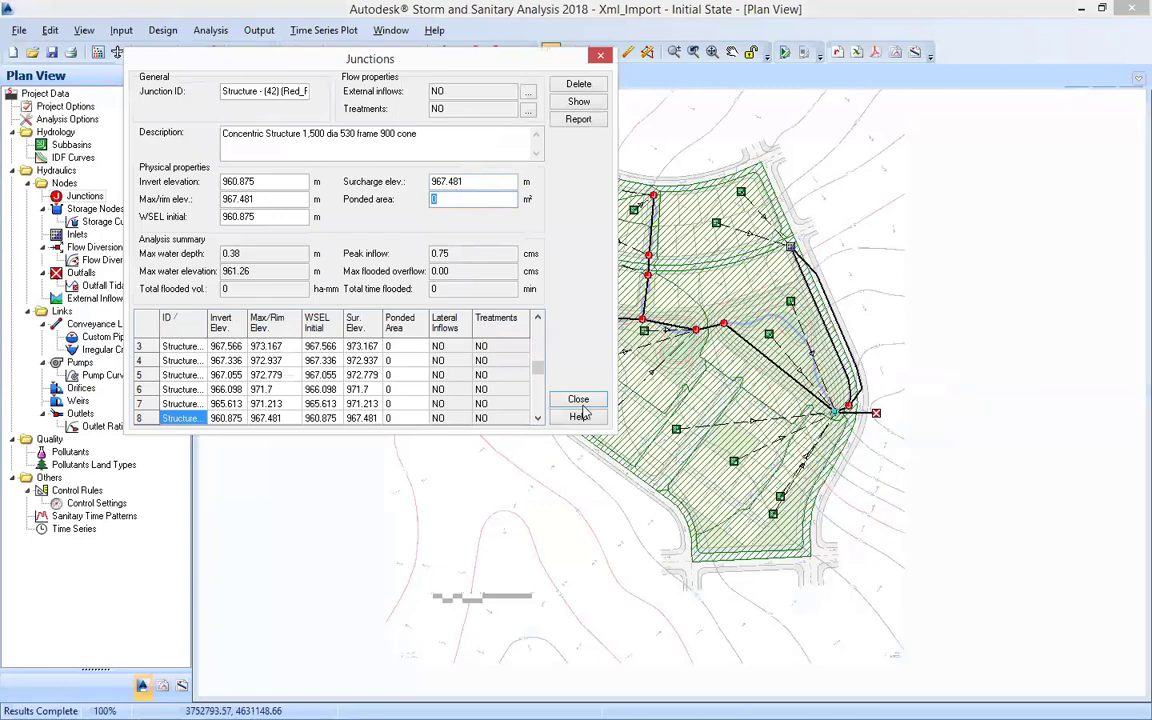
left_click(581, 401)
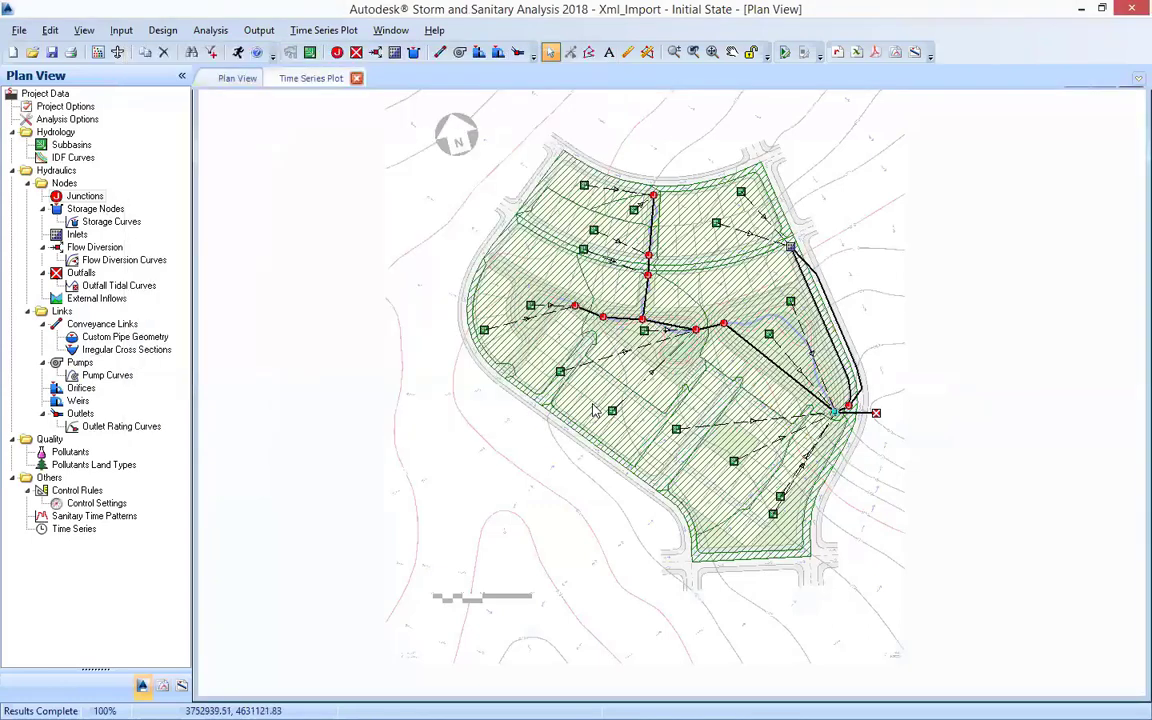
- Open the properties of the open-channel link leading into the last junction and review its flow properties
double_click(800, 365)
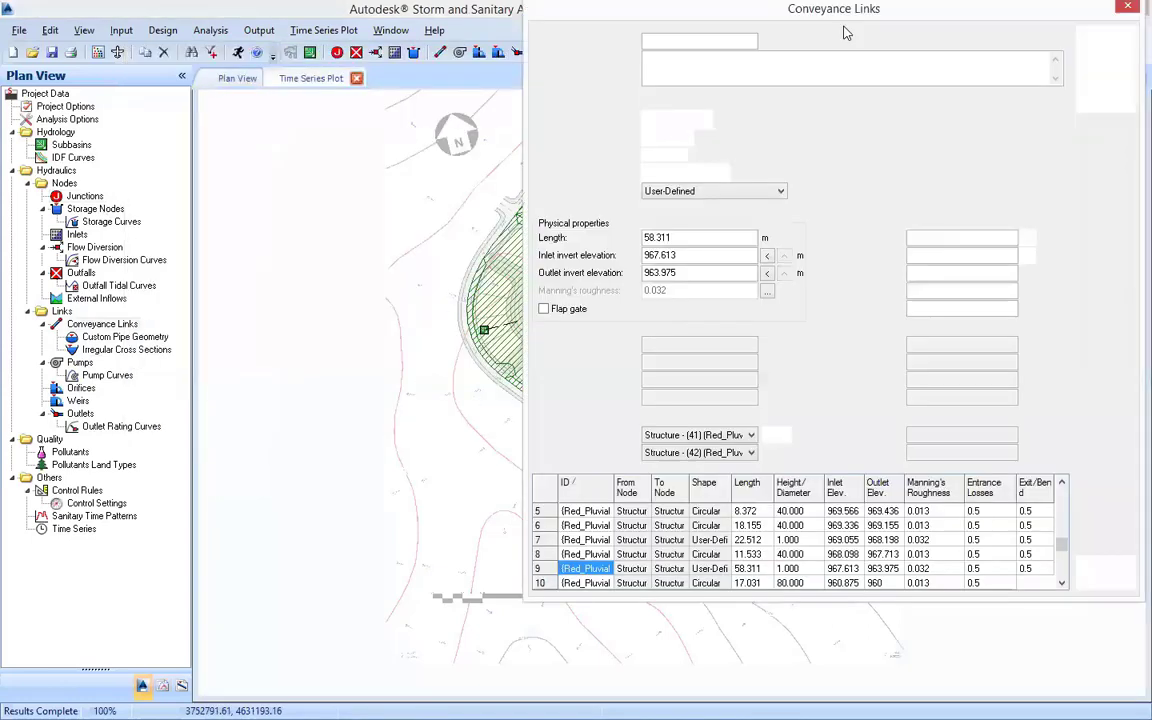
left_click_drag(855, 24, 528, 95)
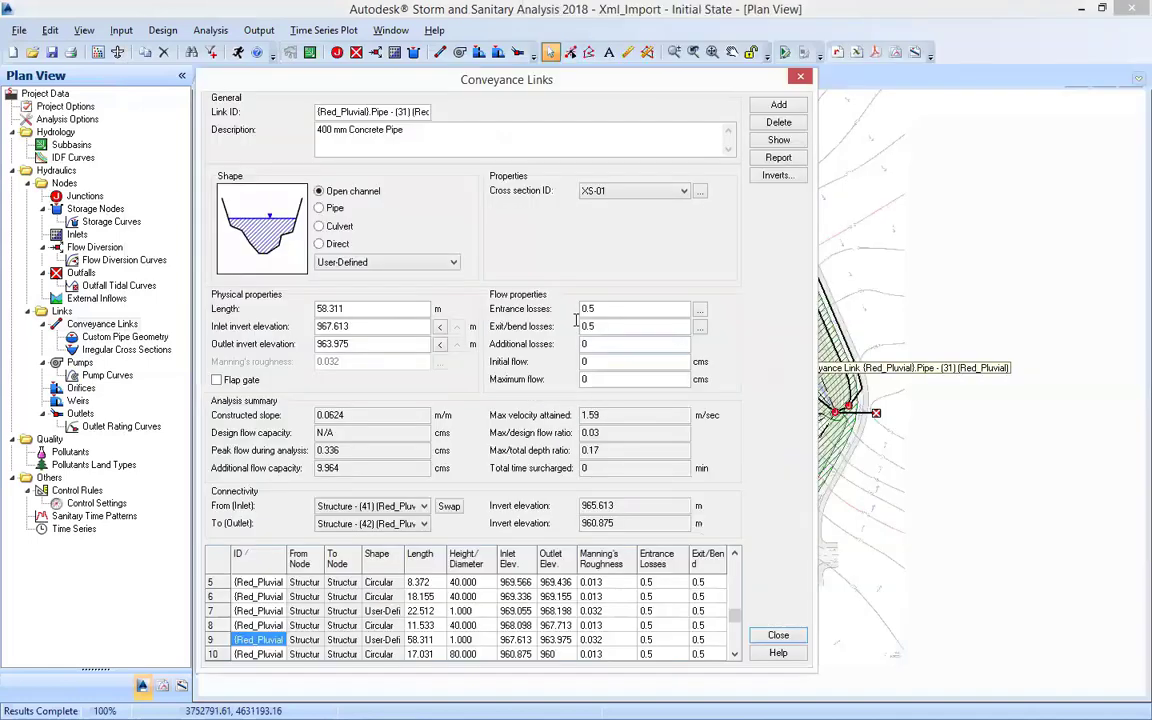
left_click(593, 344)
key("Tab")
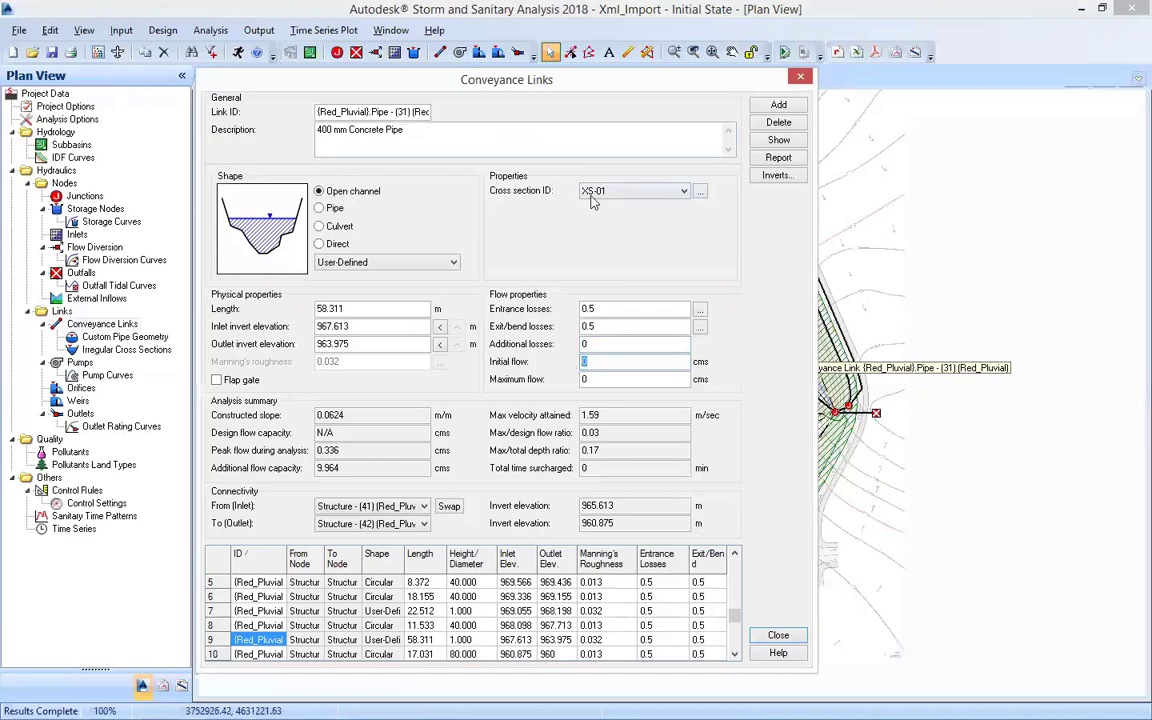
- Examine irregular cross sections XS-01 and XS-02 and the cross-section choice assigned to the open-channel link
left_click(699, 190)
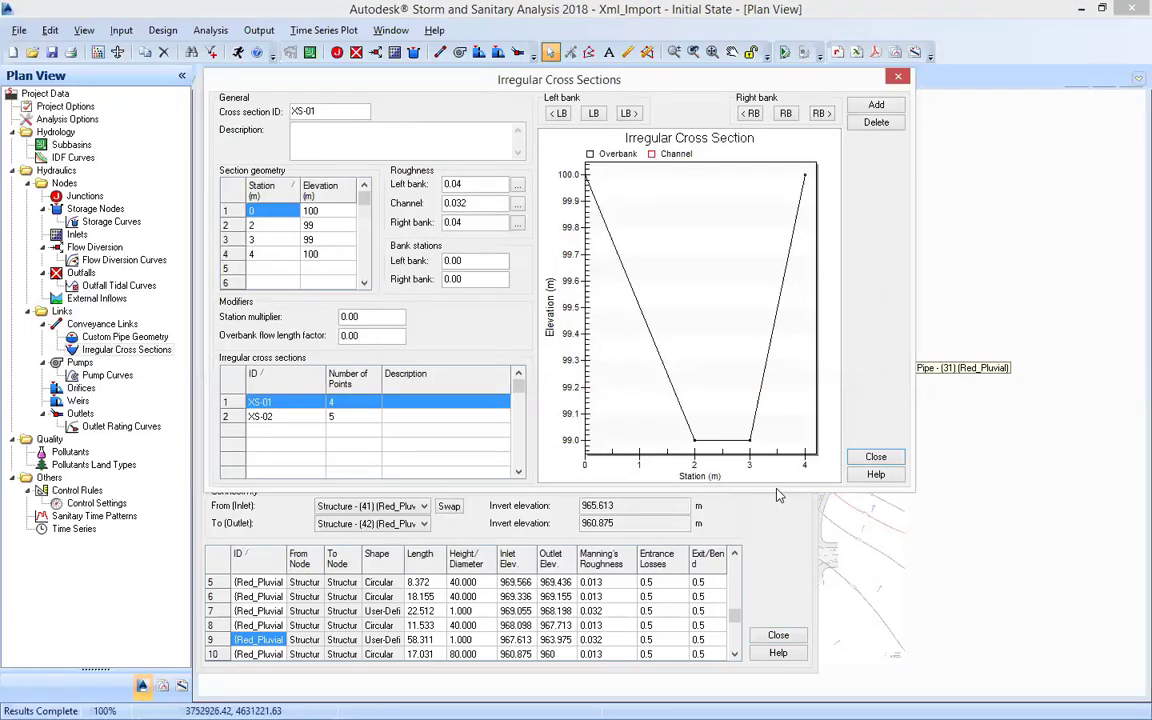
left_click(272, 414)
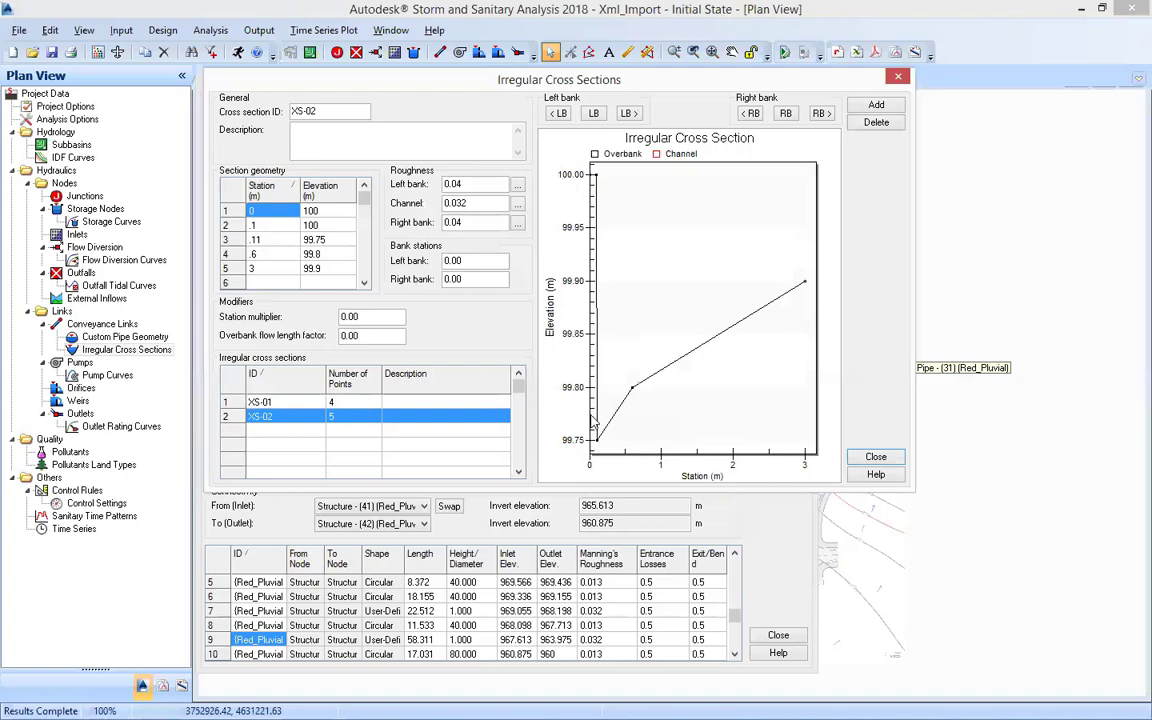
left_click(895, 460)
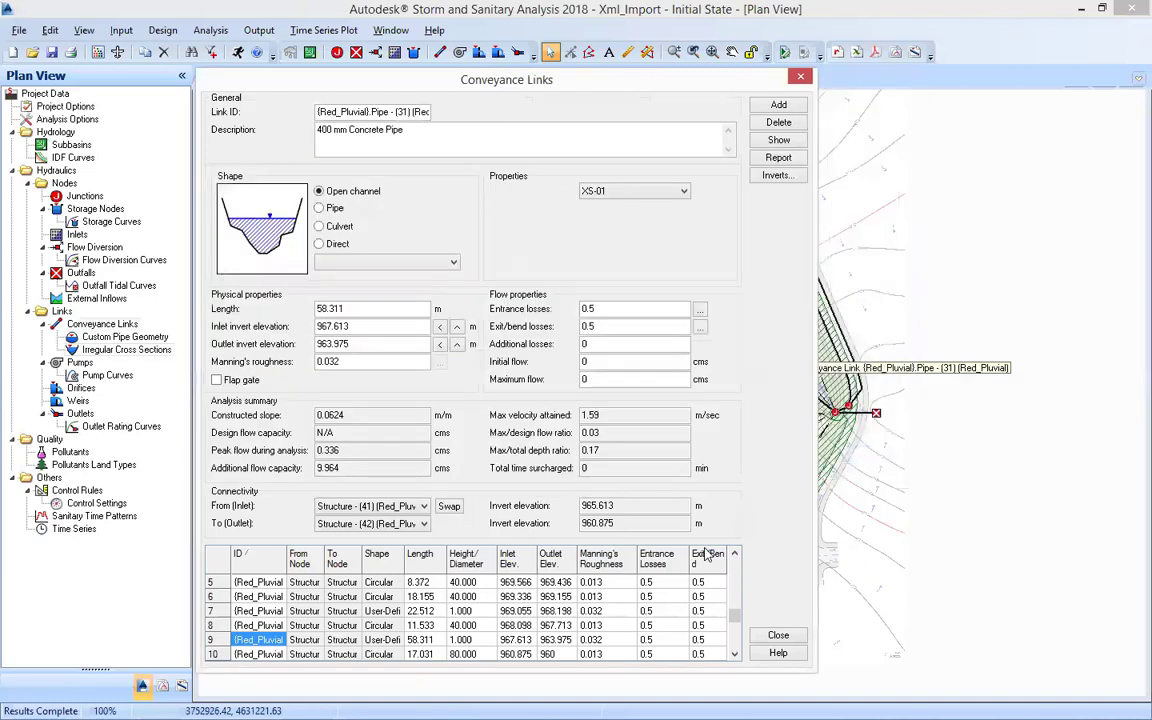
left_click(592, 195)
key("Up")
key("Return")
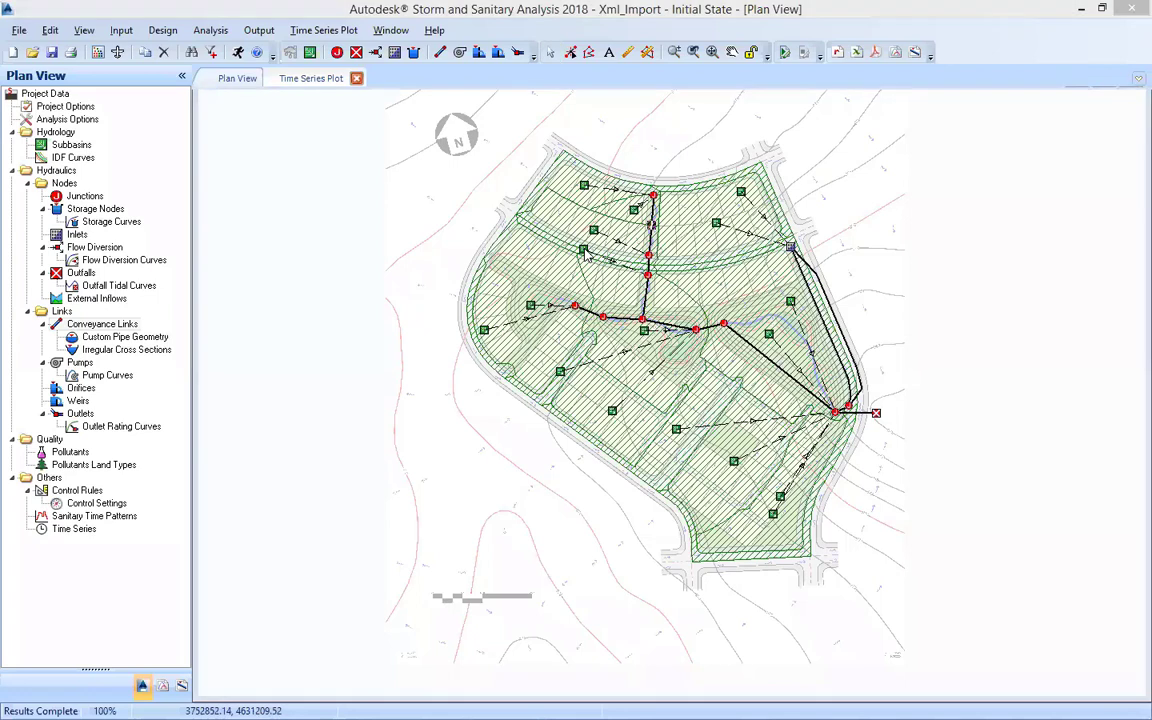
- Check the properties of the northernmost pipe, and set the outfall pipe's diameter to 30 cm
double_click(585, 253)
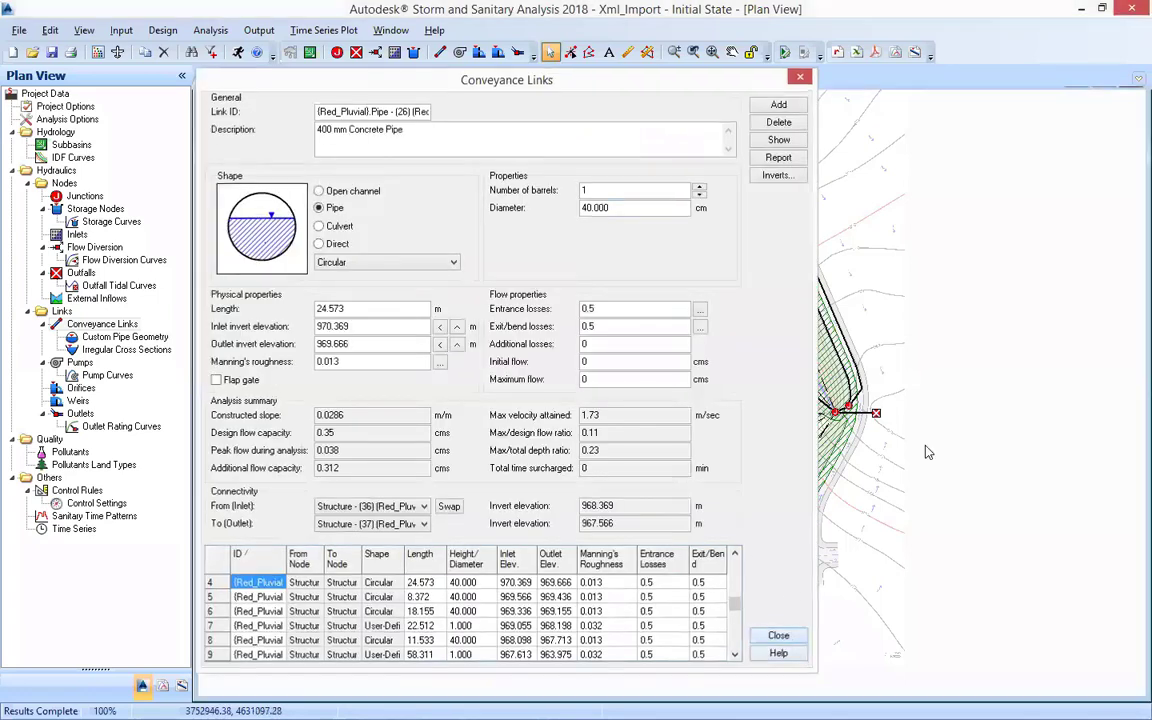
key("Escape")
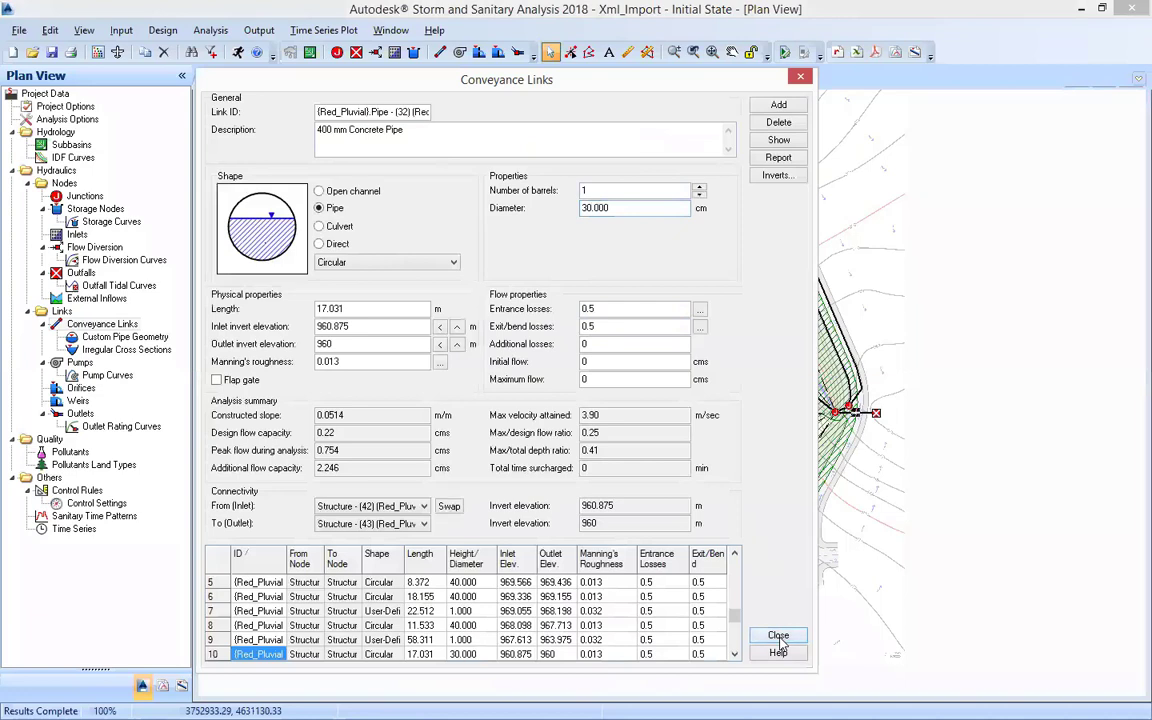
key("Escape")
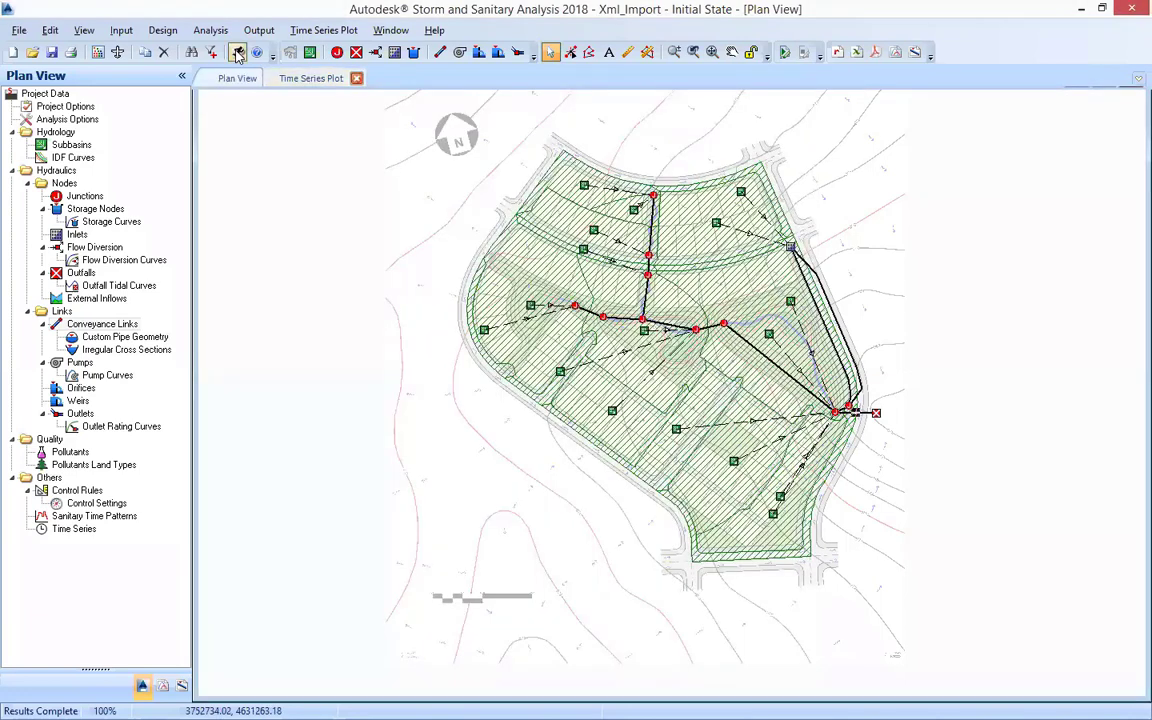
- Rerun the analysis and inspect the junction and pipes near the outfall in the plan view
left_click(238, 52)
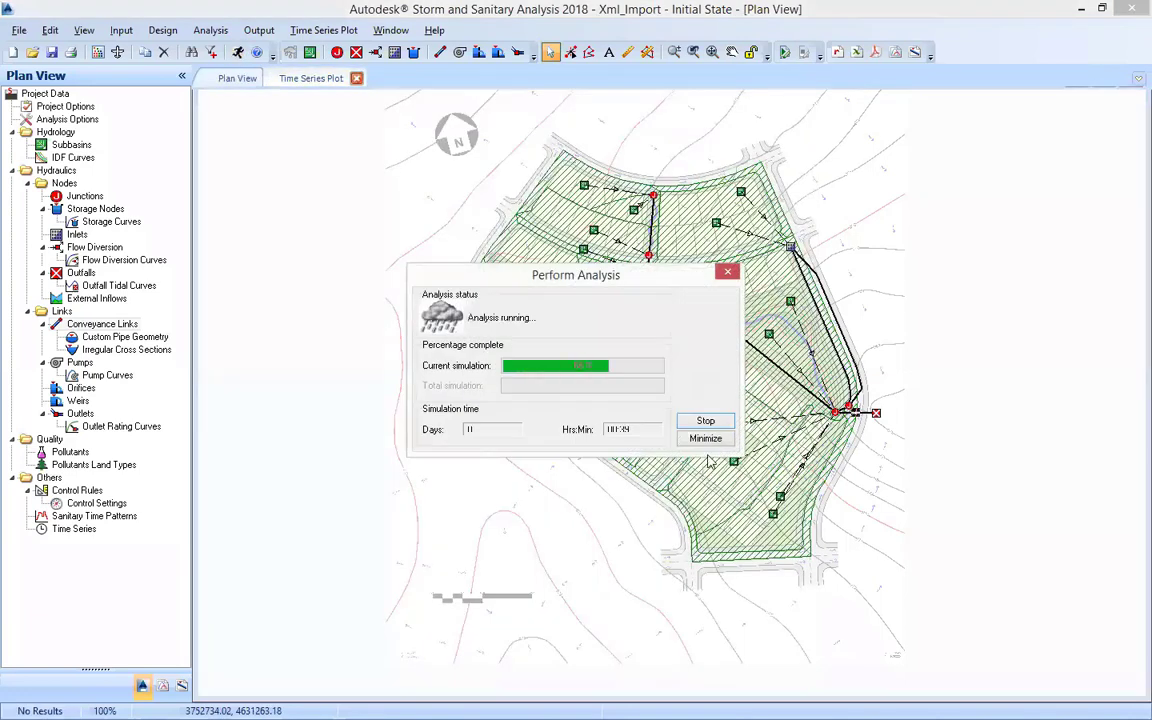
left_click(703, 437)
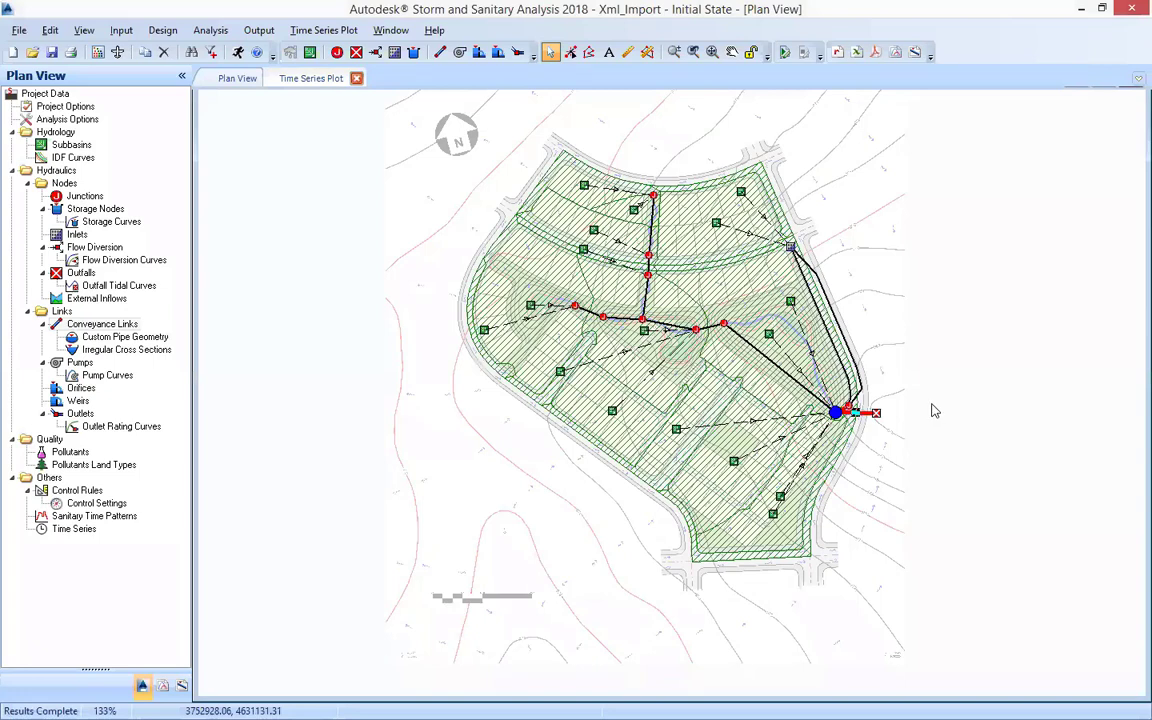
scroll(933, 410, "up", 1)
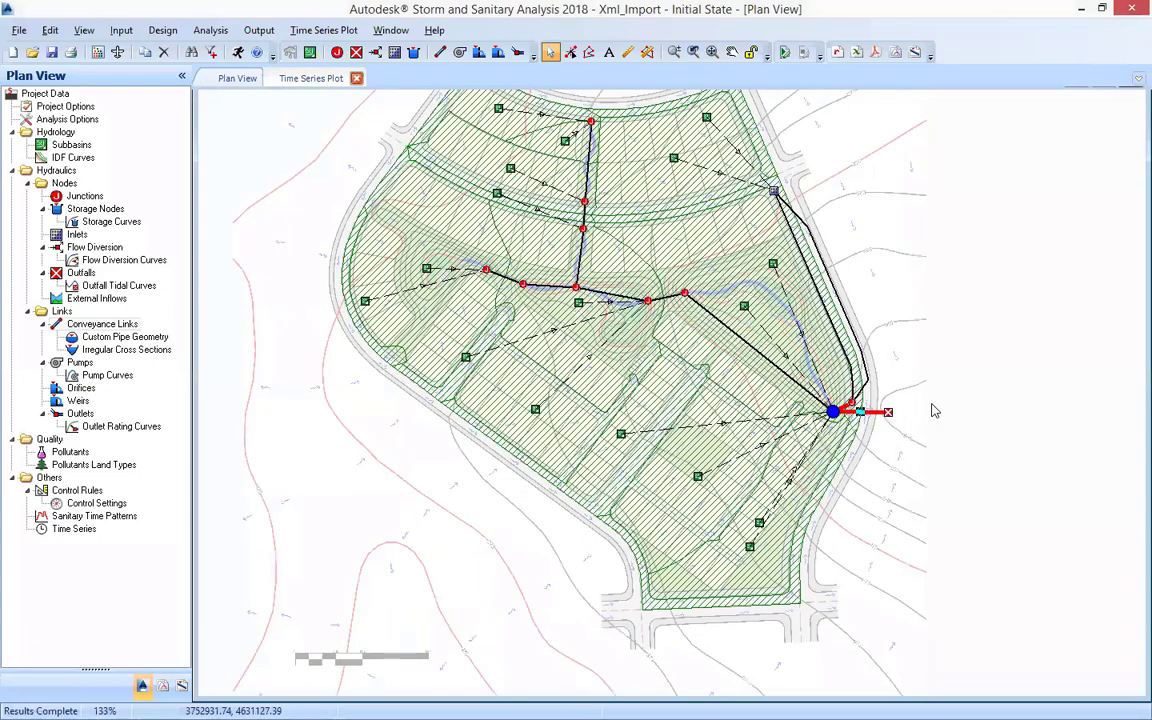
scroll(933, 410, "up", 2)
mouse_move(931, 410)
left_mouse_down()
mouse_move(526, 392)
mouse_move(790, 418)
left_mouse_up()
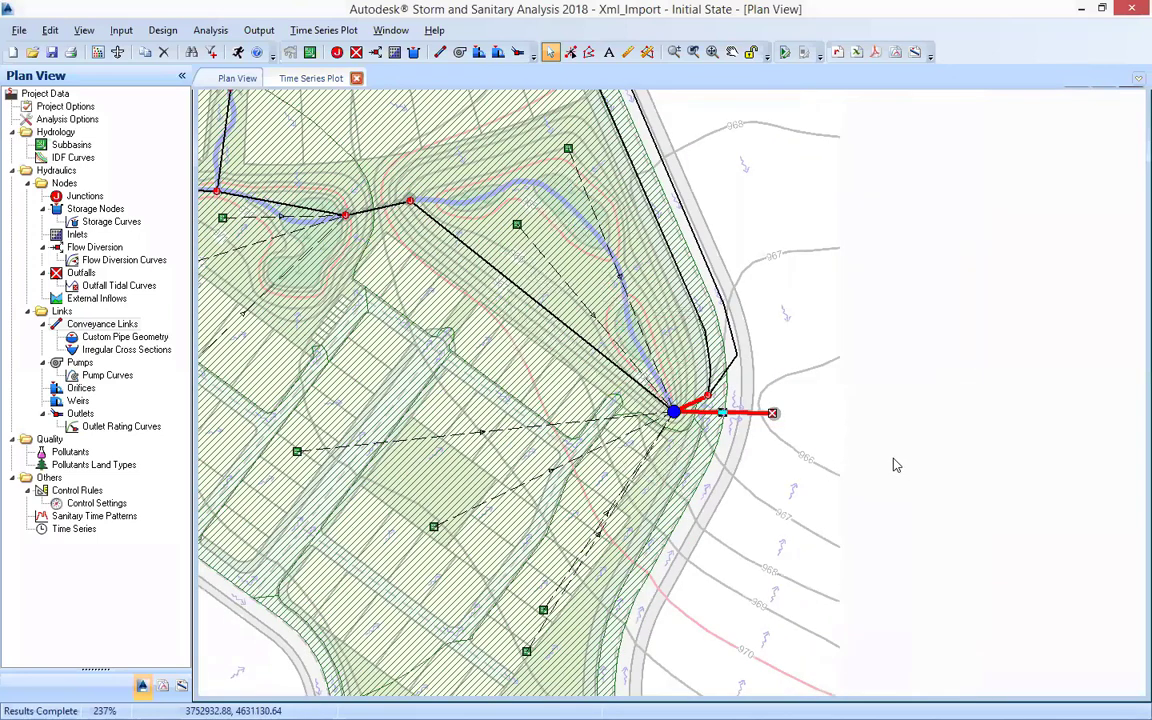
scroll(896, 465, "down", 1)
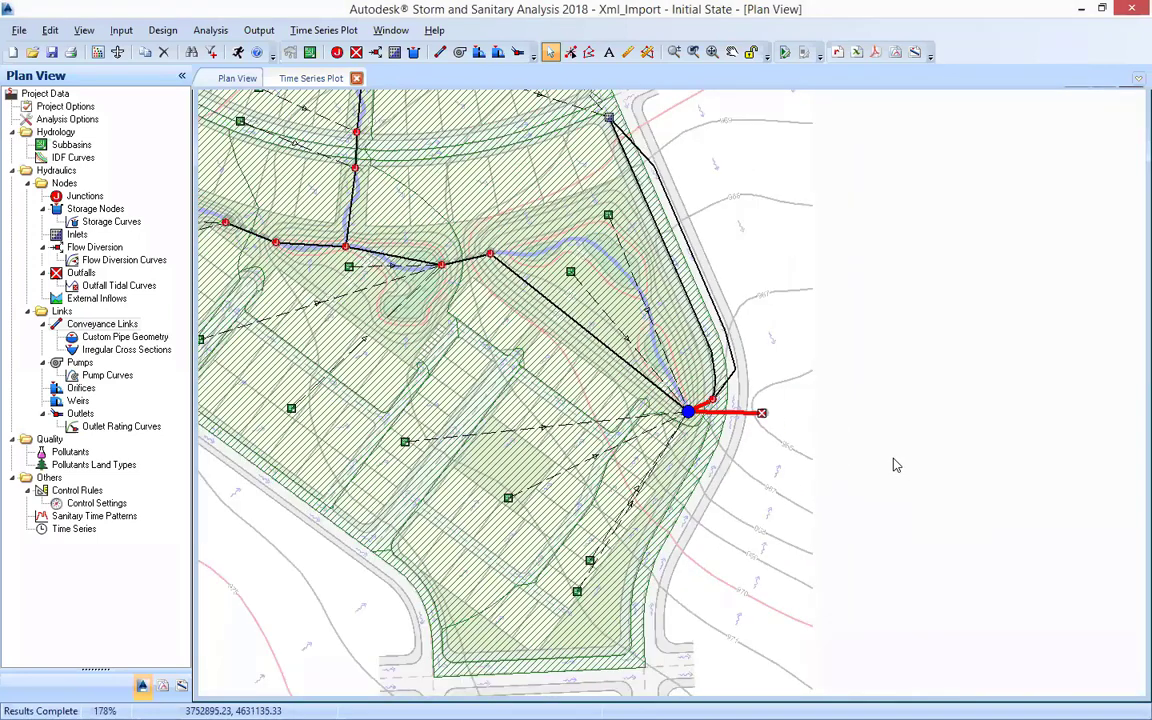
- Set the diameter of the short stream pipe just upstream of the long open channel to 20 cm
left_click_drag(482, 218, 670, 262)
double_click(670, 262)
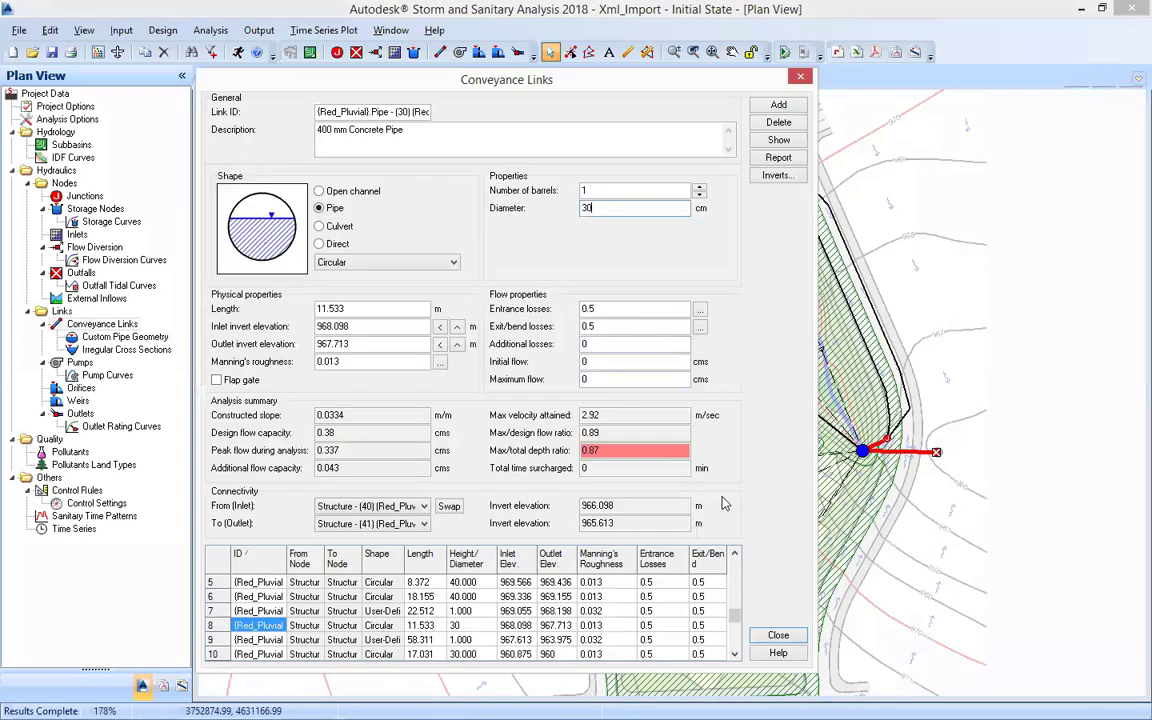
key("BackSpace")
key("BackSpace")
type("20")
left_click_drag(552, 79, 573, 34)
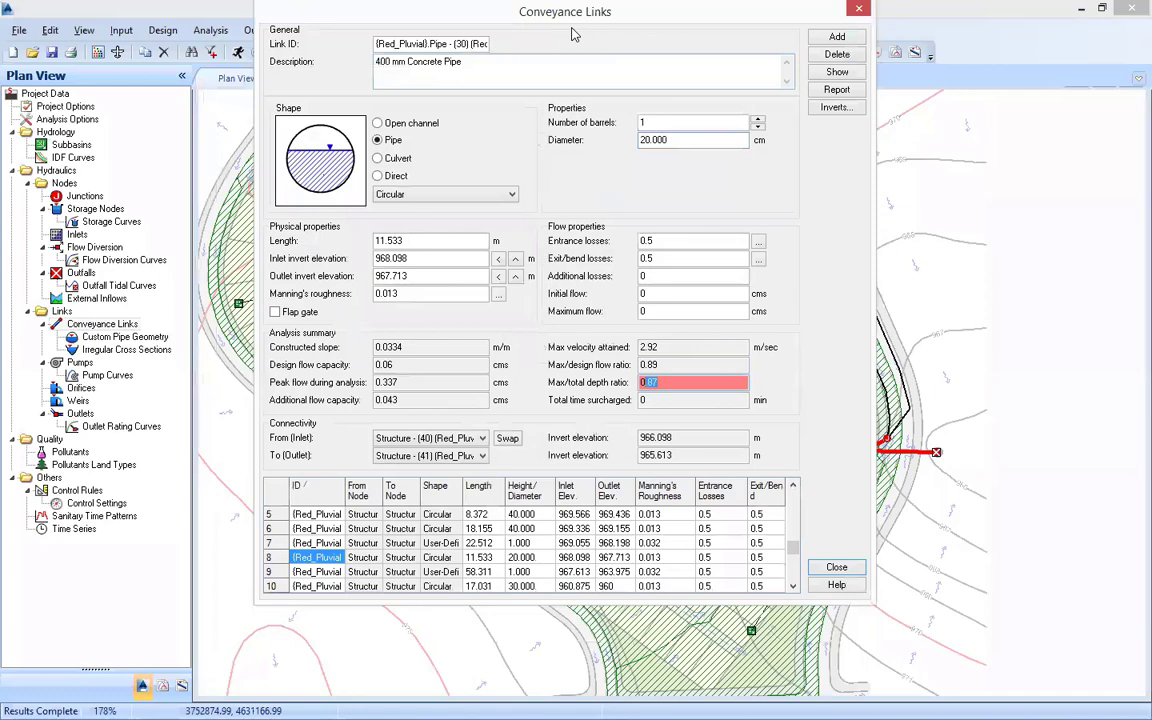
- Rerun the analysis with the short stream pipe's changed diameter and inspect the network links and nodes in the plan view
key("shift+Tab")
left_click(652, 140)
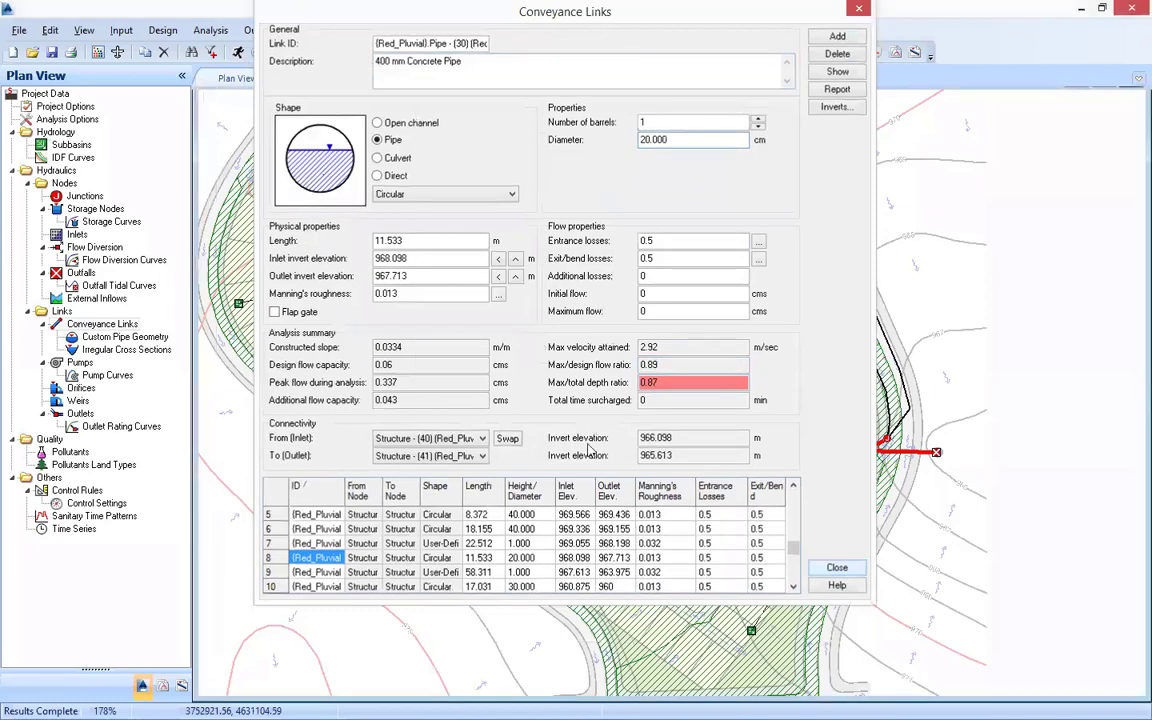
key("Escape")
key("F5")
key("Return")
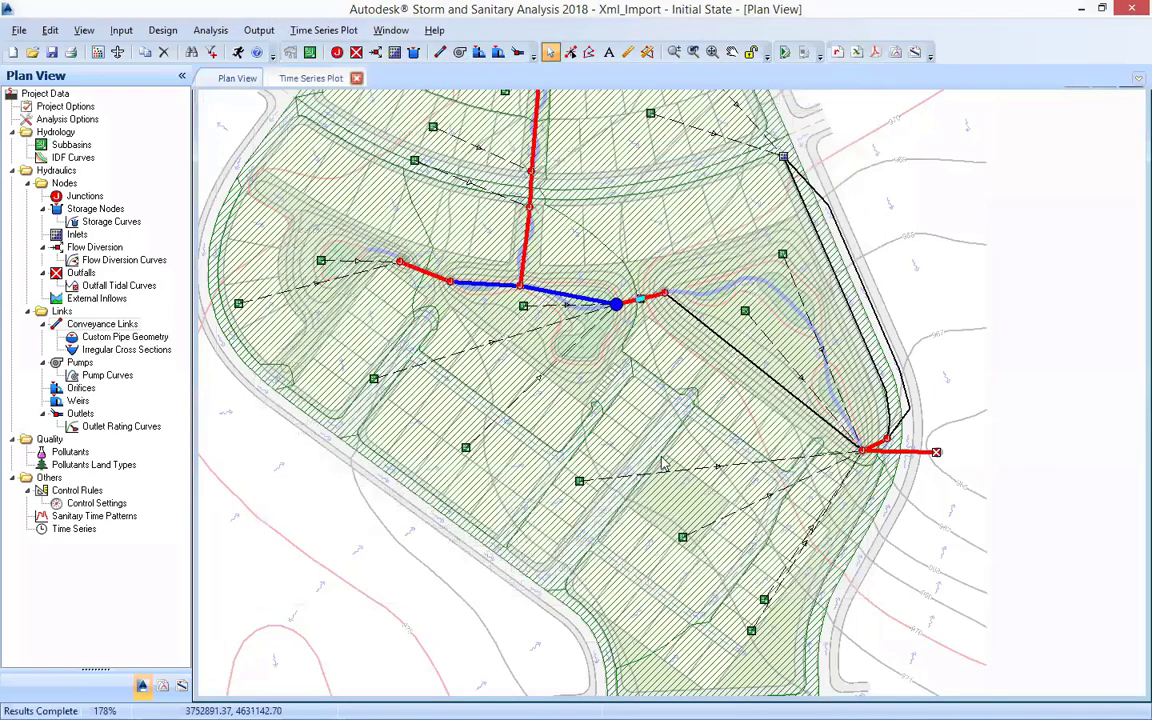
scroll(662, 463, "up", 3)
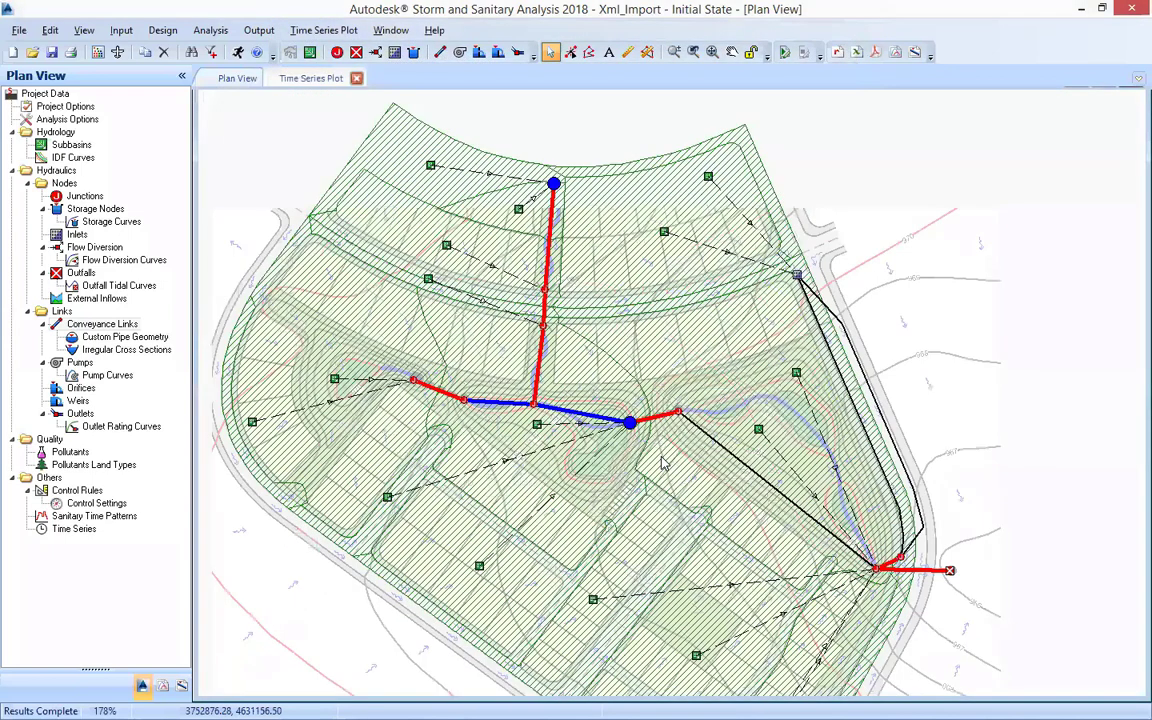
scroll(662, 463, "up", 1)
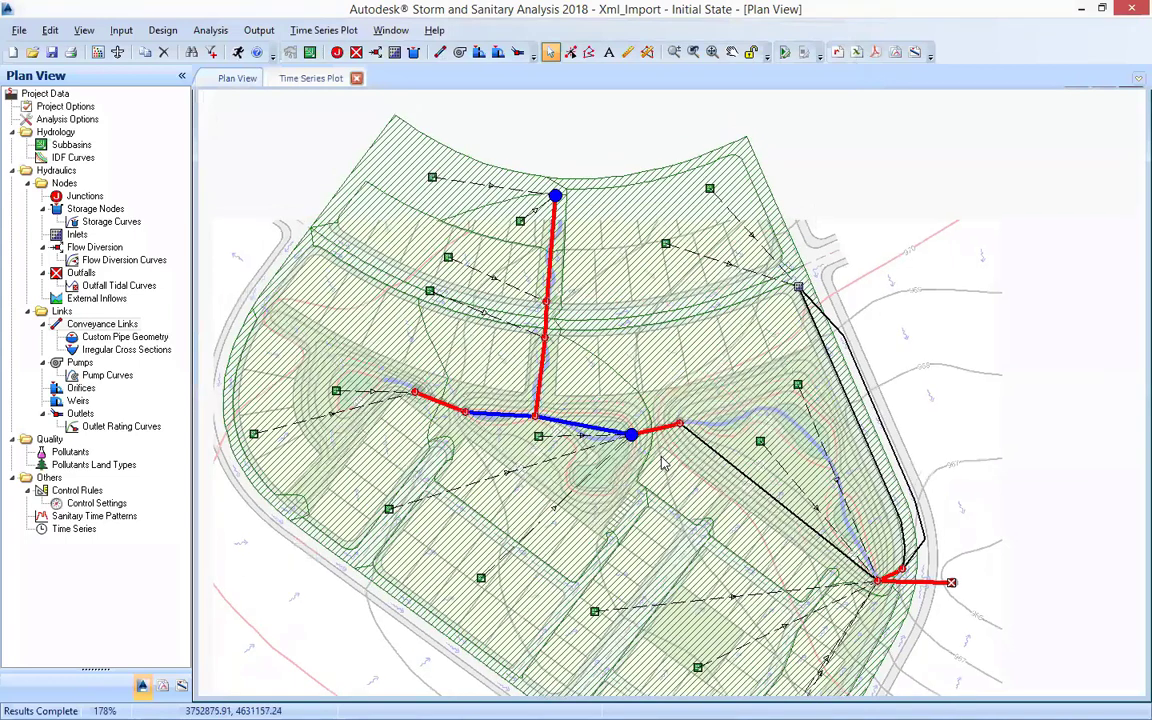
scroll(592, 416, "left", 1)
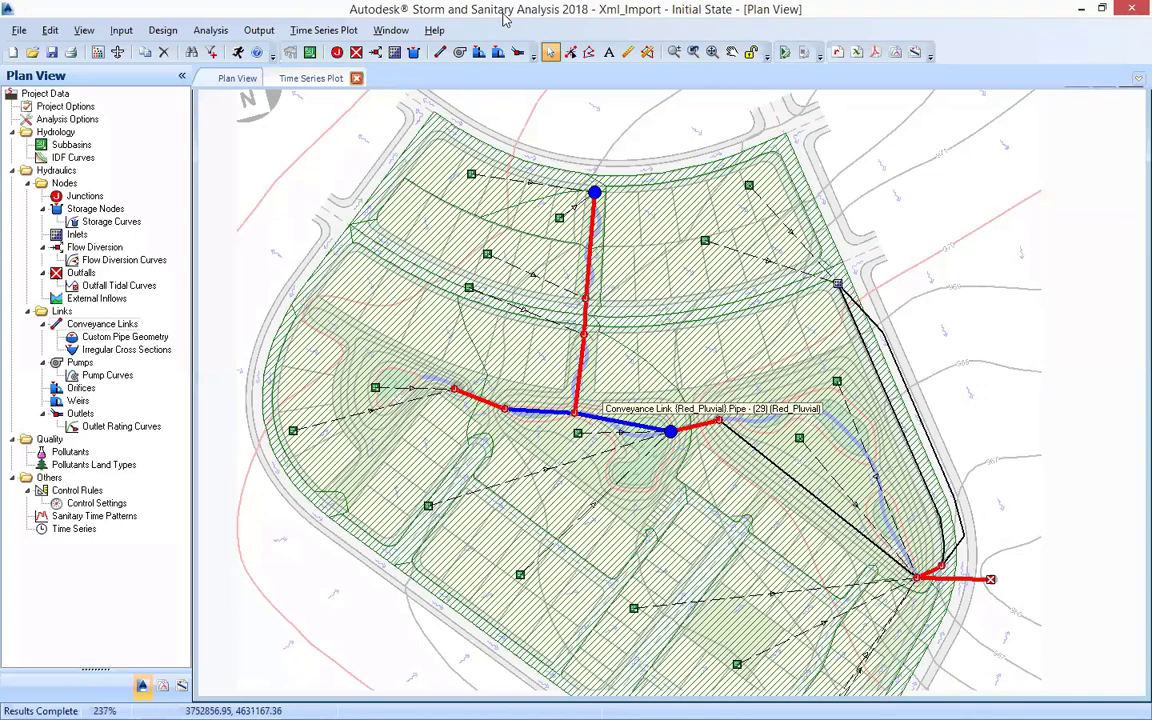
- Check the properties and analysis summary of the open-channel link just upstream of the short stream pipe
scroll(592, 416, "up", 1)
double_click(592, 416)
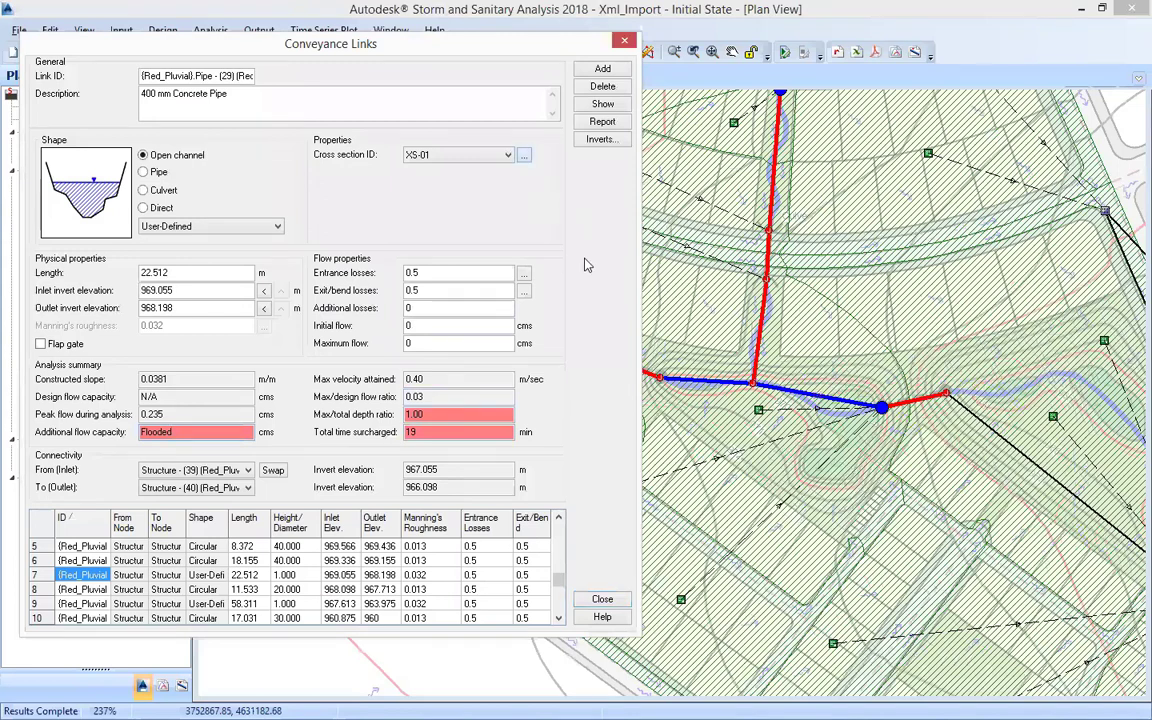
left_click(893, 527)
left_click(602, 599)
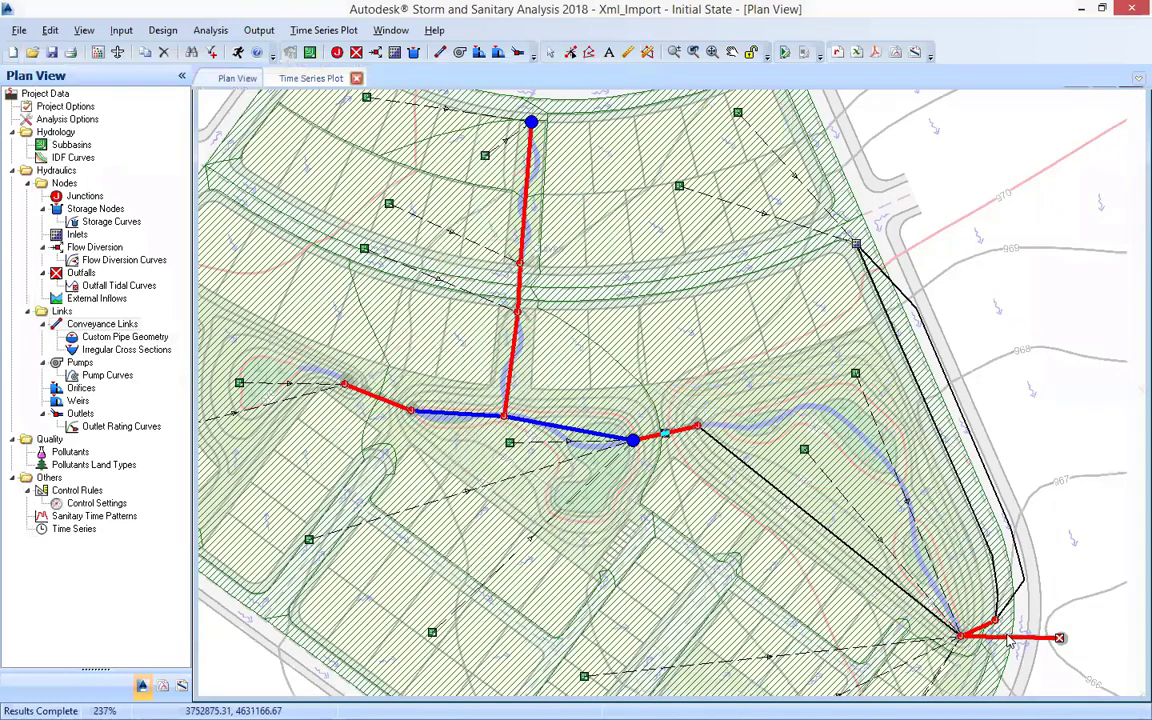
- Set the short stream pipe's diameter to 40 cm and the outfall pipe's diameter to 80 cm
double_click(909, 579)
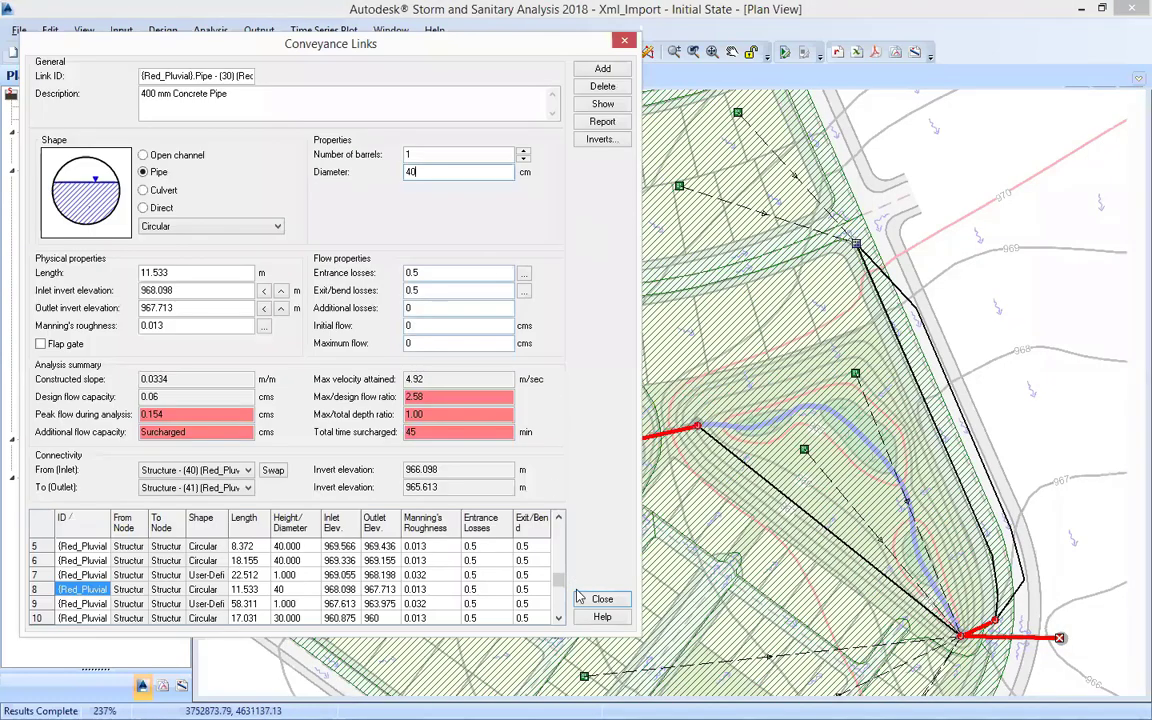
left_click(82, 618)
type("80")
key("Tab")
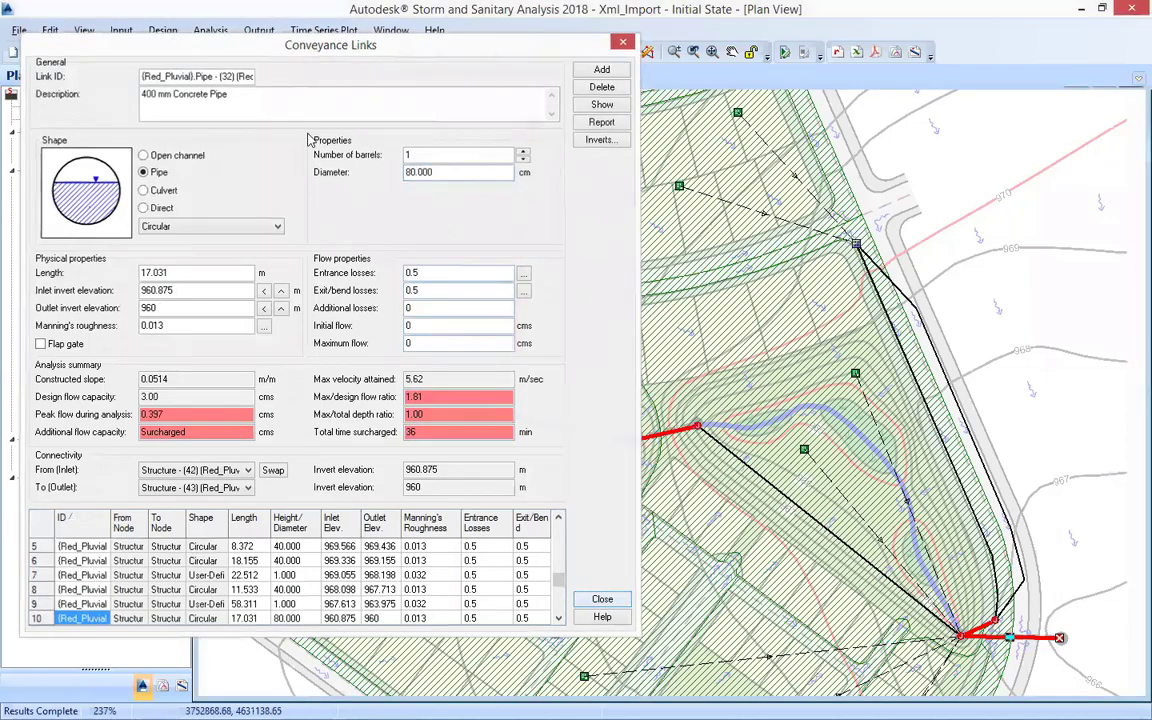
- Rerun the analysis with the enlarged pipes and review the whole network in the plan view
key("Escape")
key("F5")
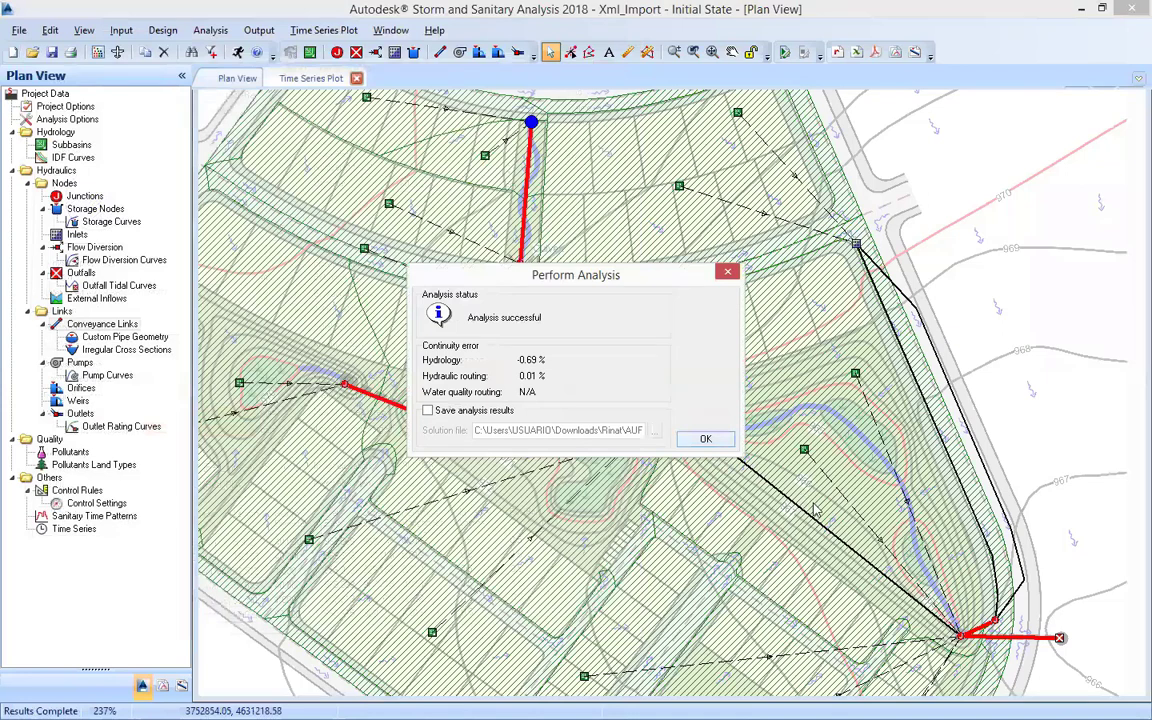
left_click(700, 438)
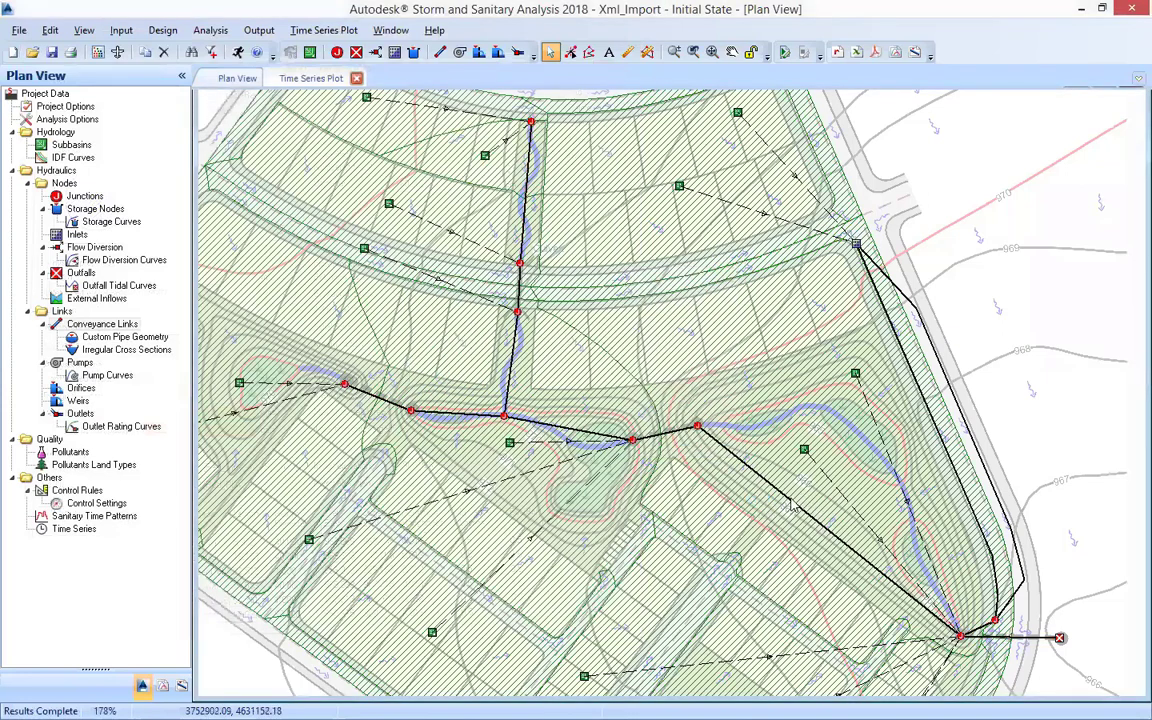
scroll(790, 505, "down", 1)
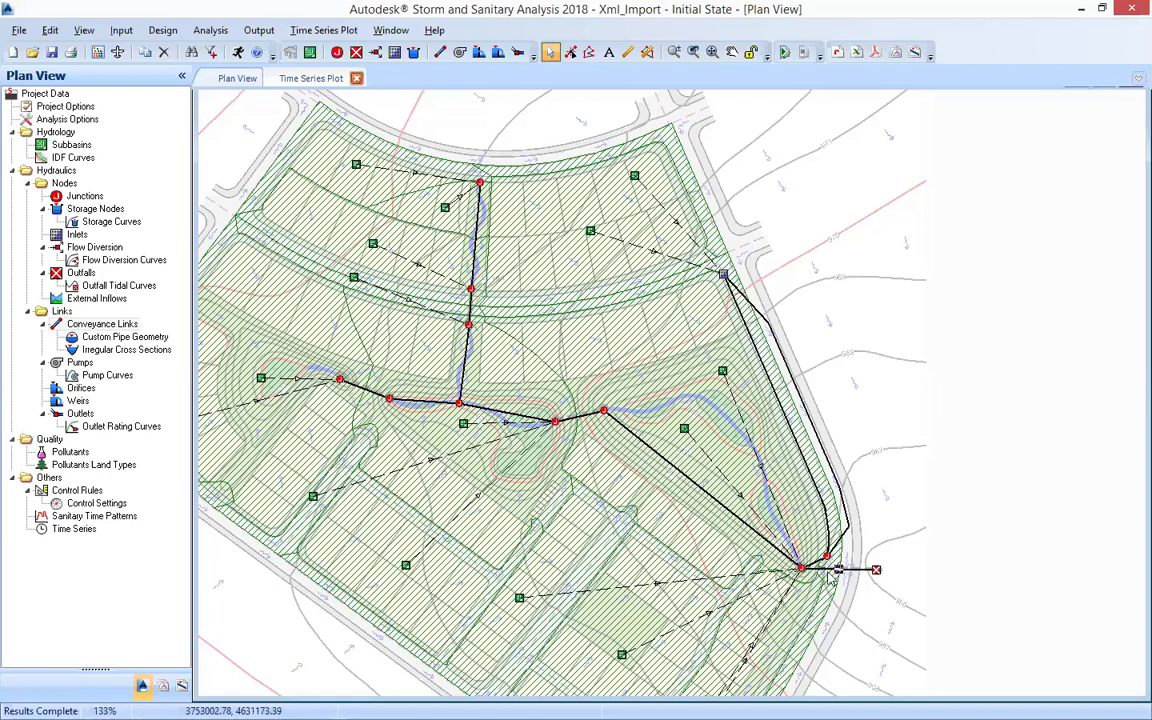
scroll(830, 577, "down", 1)
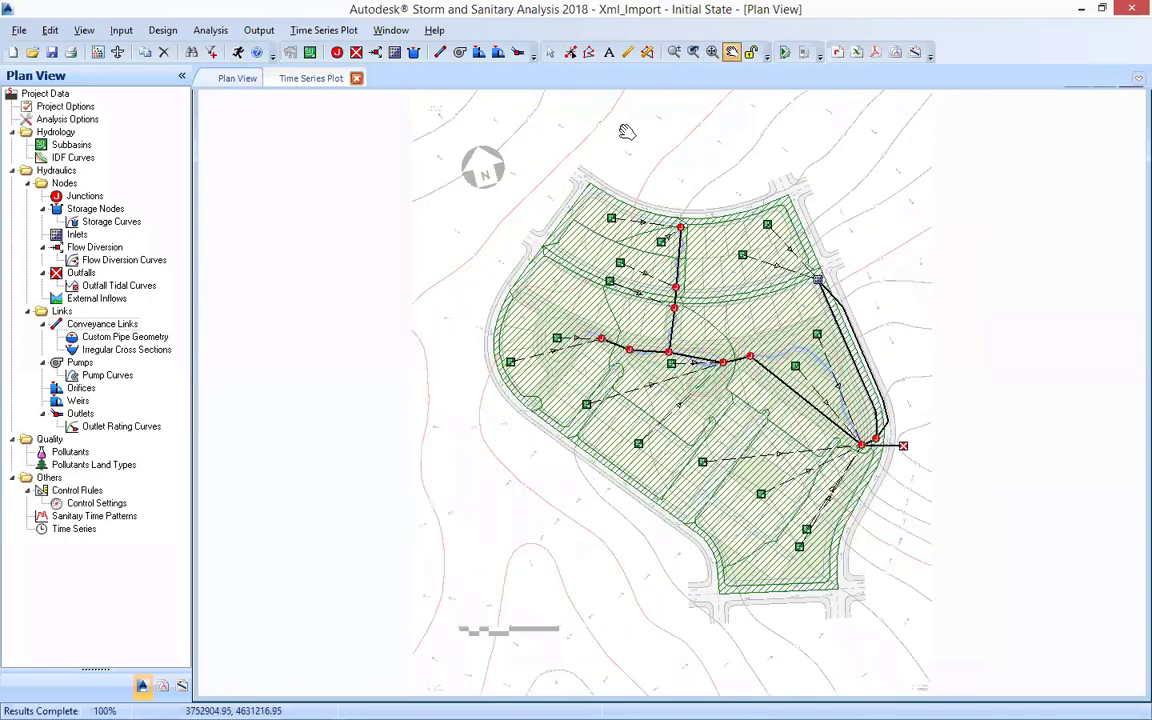
left_click_drag(594, 323, 581, 324)
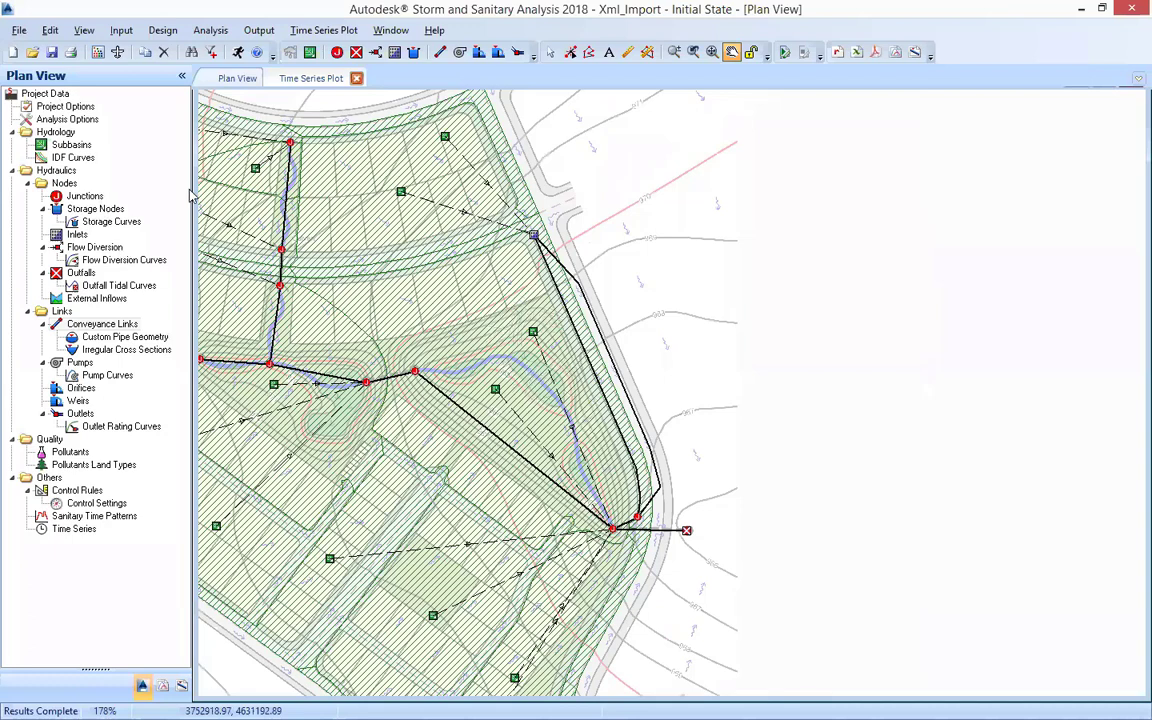
- Unload the background drawing from the plan view through the Layer Manager
left_click_drag(200, 194, 293, 188)
left_click(19, 30)
mouse_move(60, 189)
left_click(323, 249)
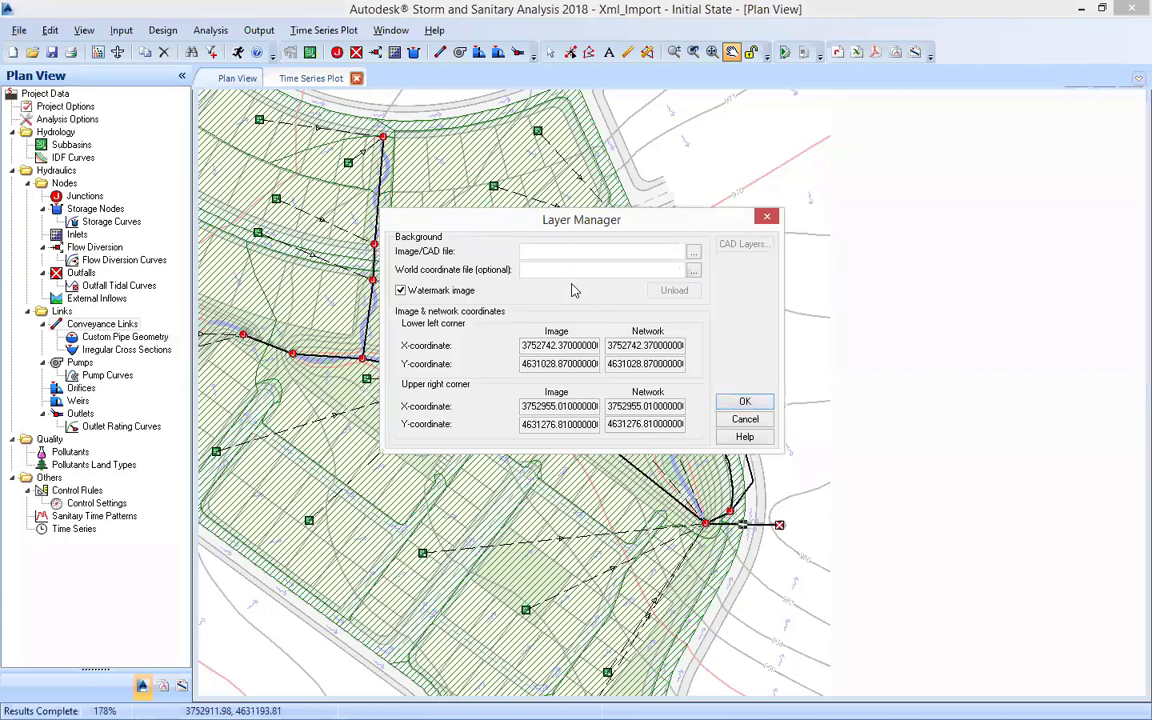
key("Return")
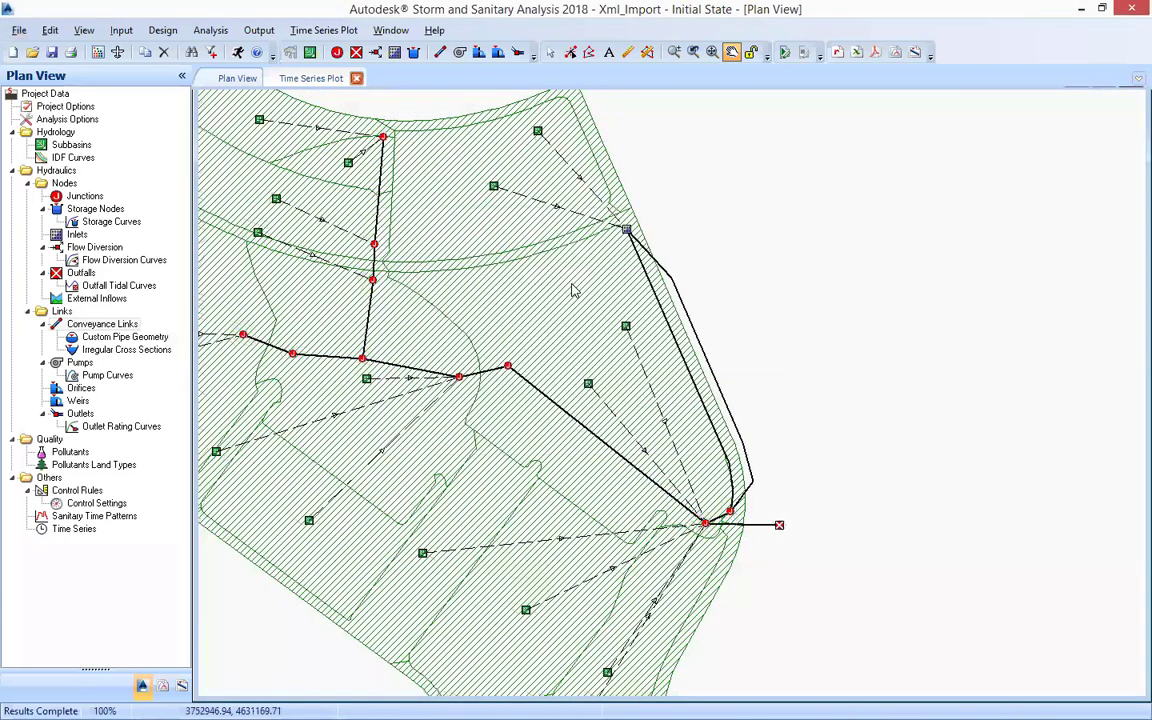
- Examine inlet Jun-01's specifications, including its combination inlet type choices and analysis summary
left_click_drag(575, 291, 577, 370)
scroll(577, 370, "down", 1)
scroll(755, 319, "up", 2)
left_click_drag(755, 319, 594, 355)
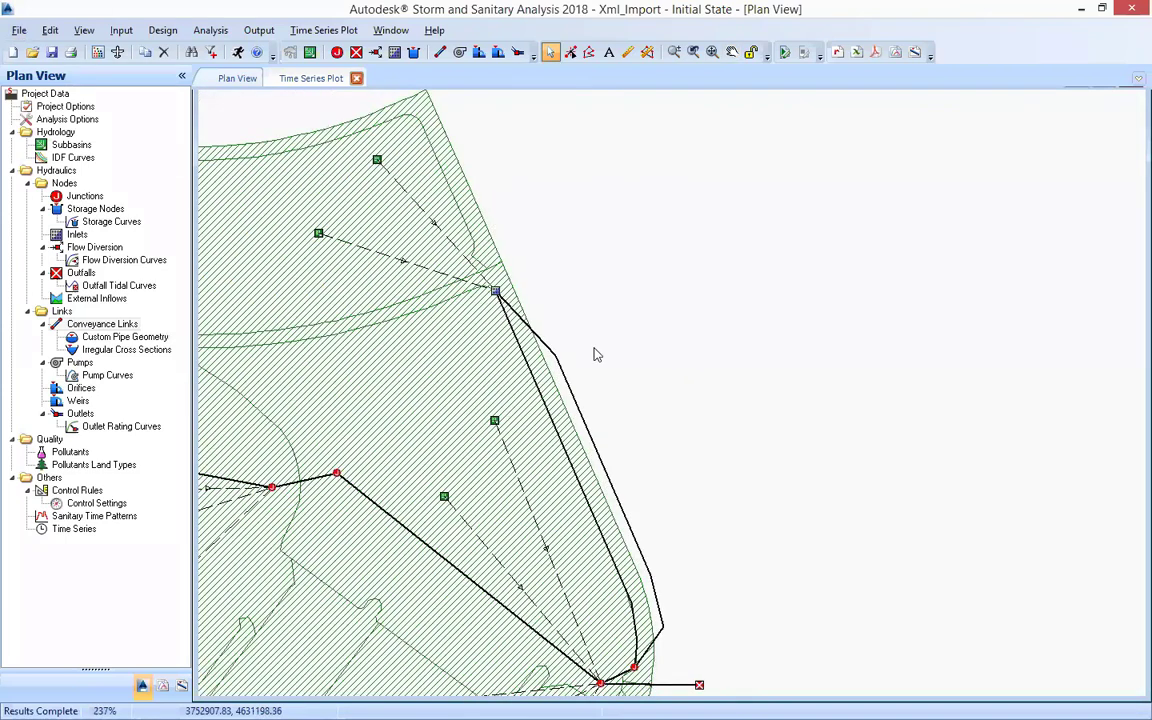
left_click_drag(498, 293, 530, 181)
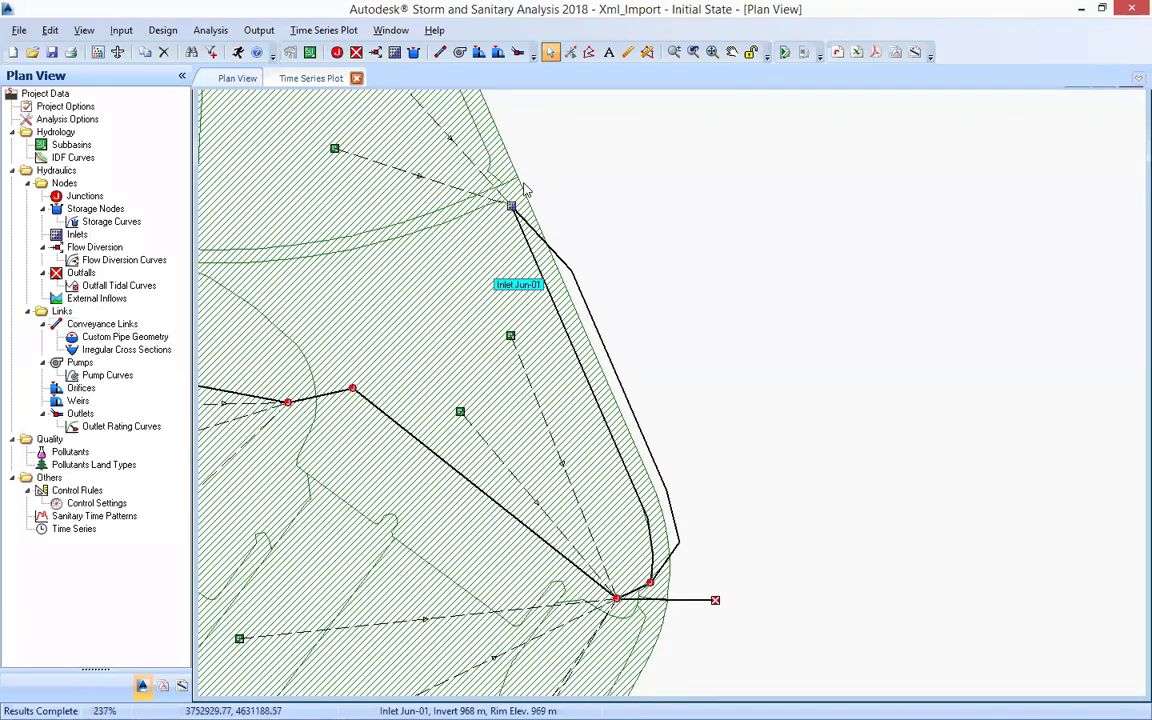
double_click(527, 180)
left_click(258, 168)
left_click(252, 180)
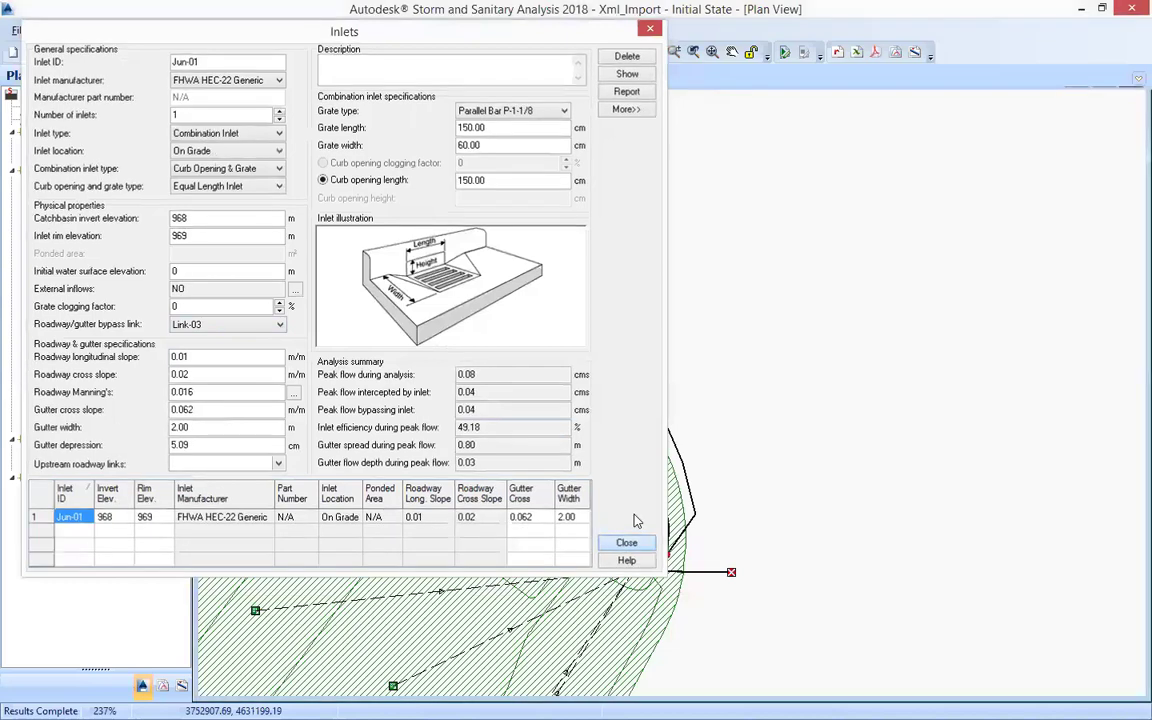
left_click(631, 541)
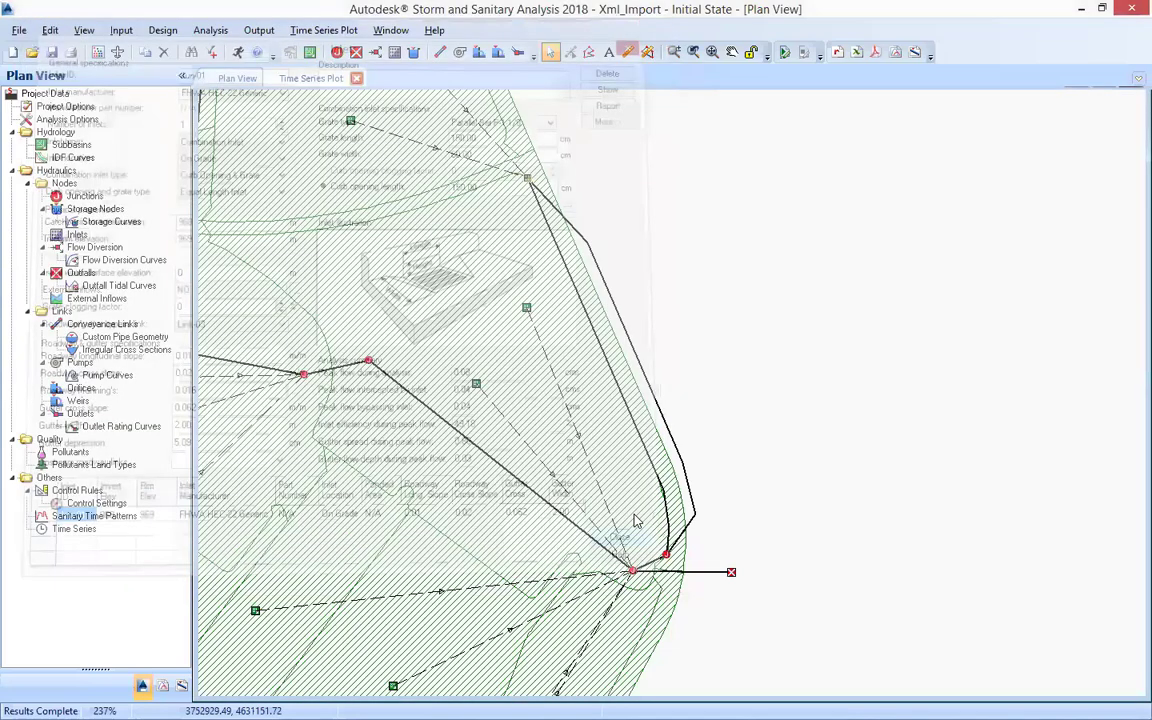
- Examine the properties of the roadway bypass link Link-03 and its irregular cross section XS-02
double_click(608, 295)
left_click(524, 157)
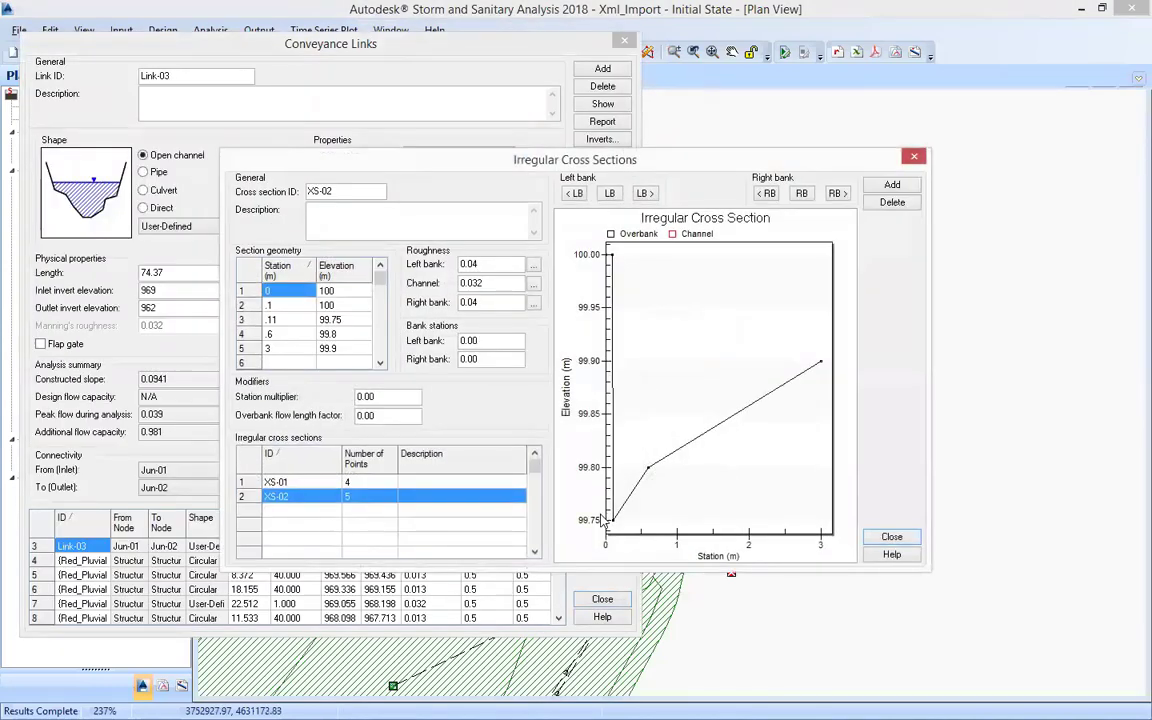
left_click(891, 537)
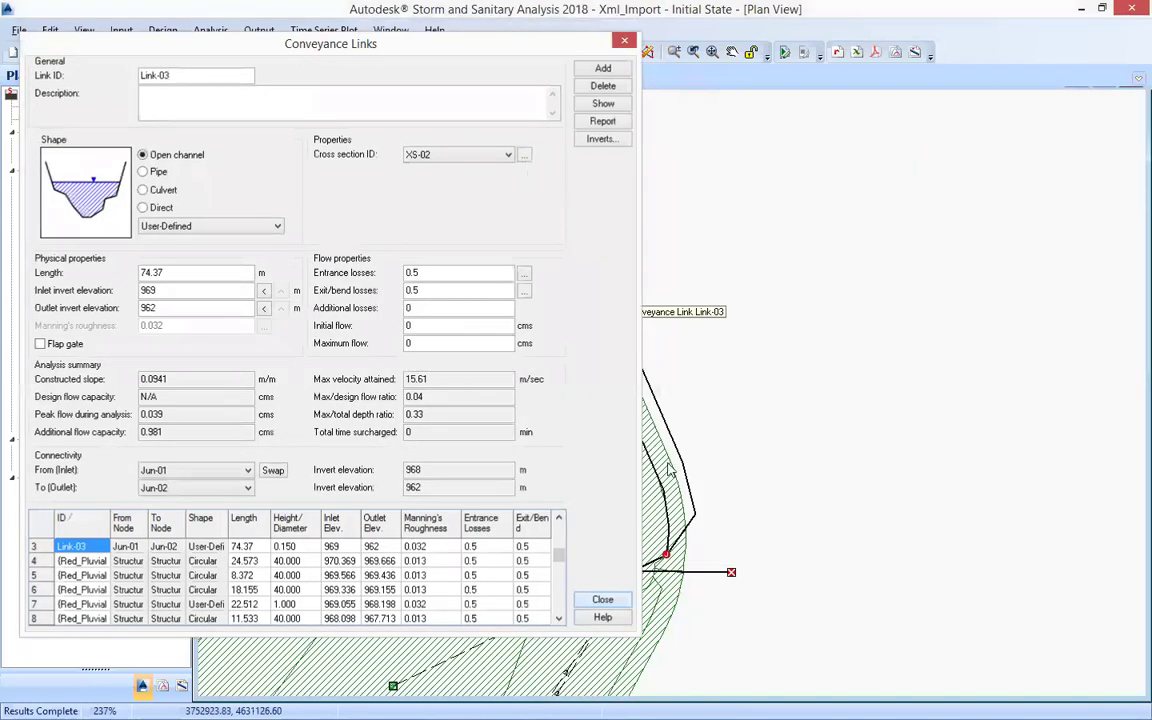
key("Escape")
left_click_drag(447, 309, 367, 391)
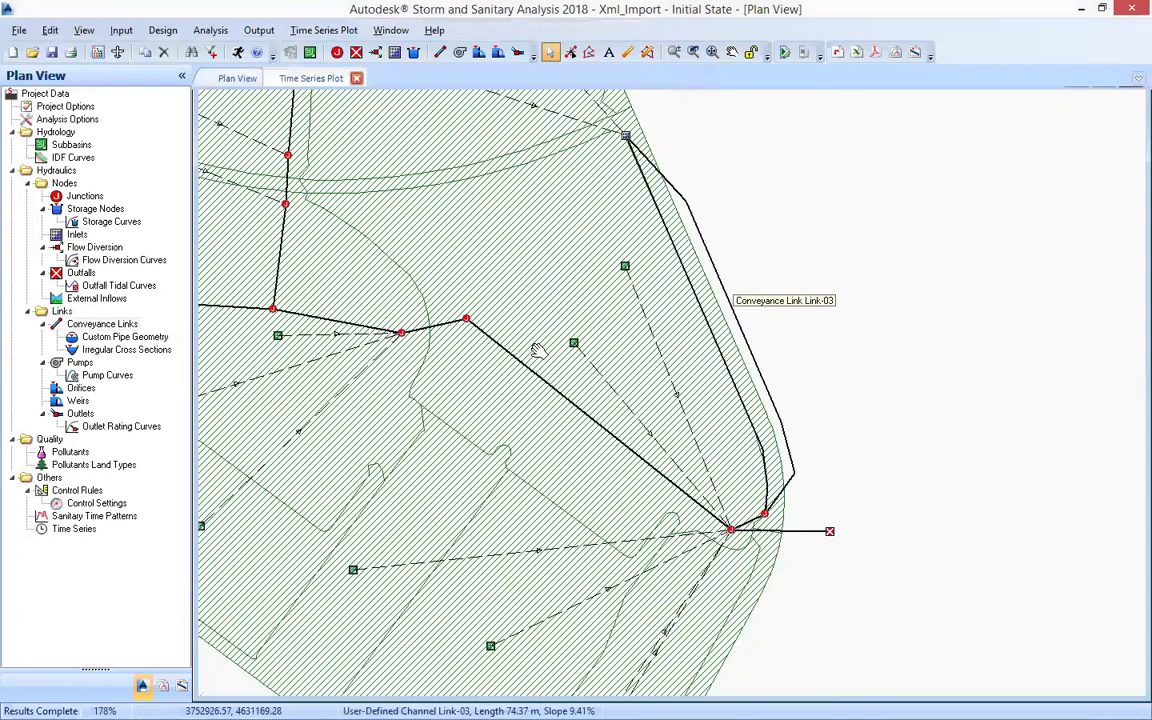
double_click(537, 350)
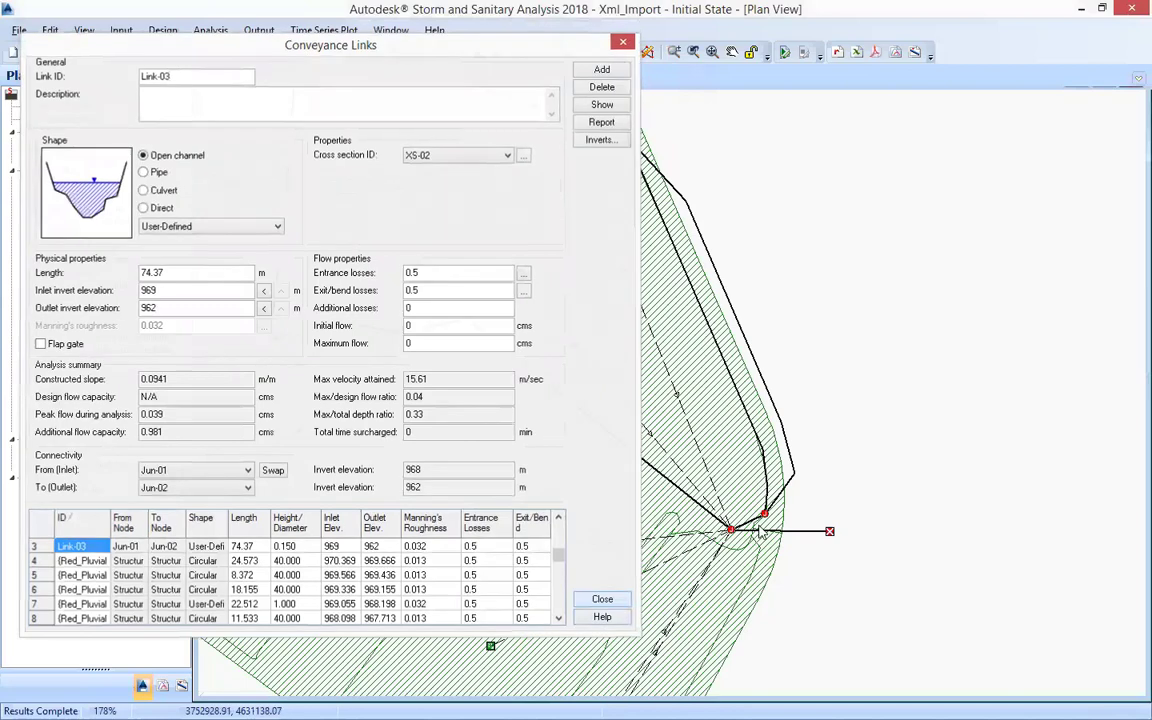
key("Escape")
- Delete the bypass channel Link-03 that runs from inlet Jun-01 to Jun-02
scroll(766, 525, "down", 1)
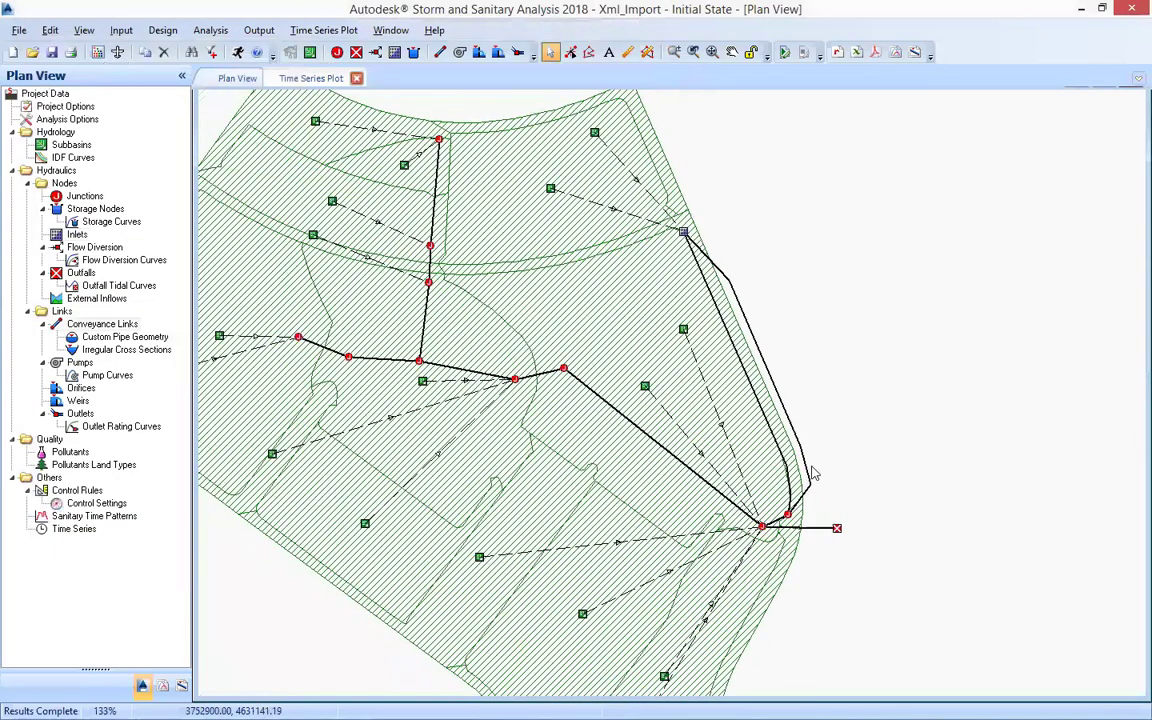
left_click_drag(660, 457, 777, 467)
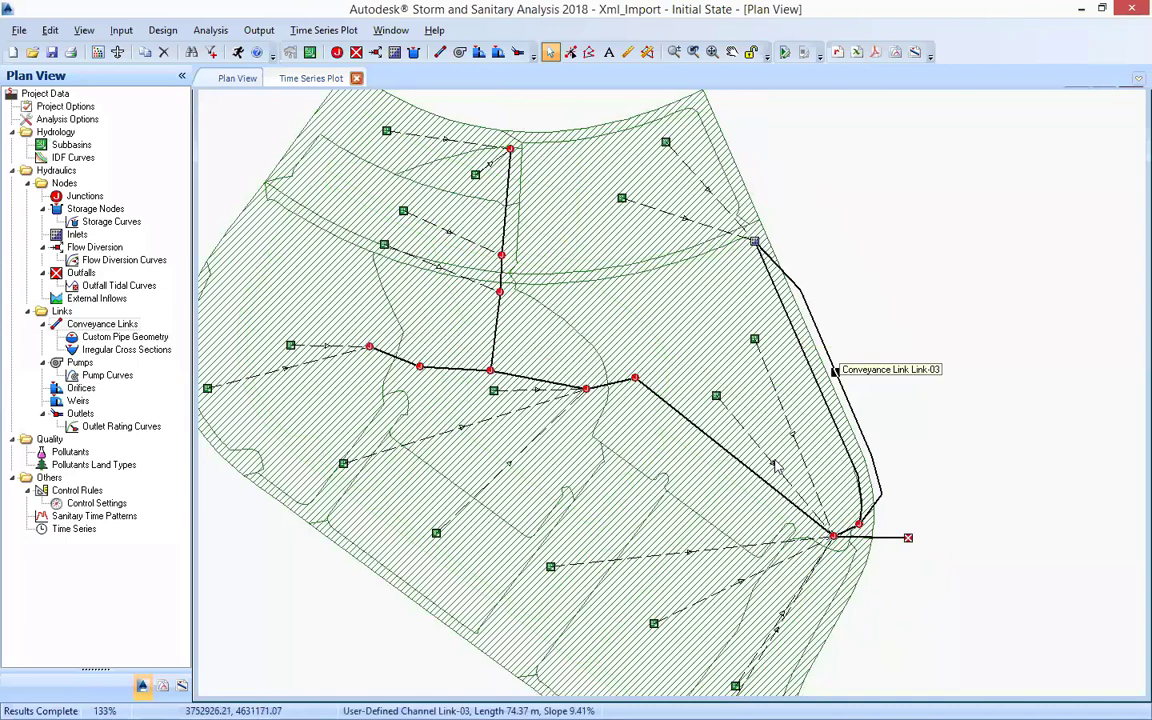
key("Delete")
key("Return")
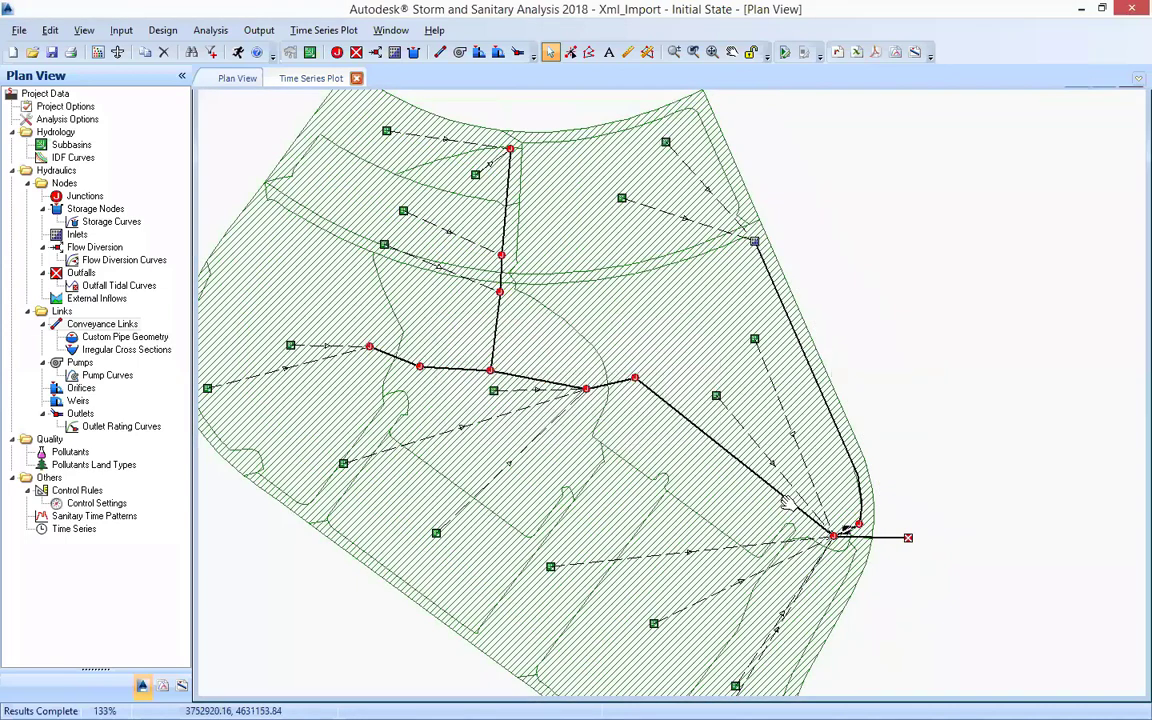
- Delete the two subbasins draining to the northernmost junction, including Open Space : 4
scroll(787, 503, "up", 2)
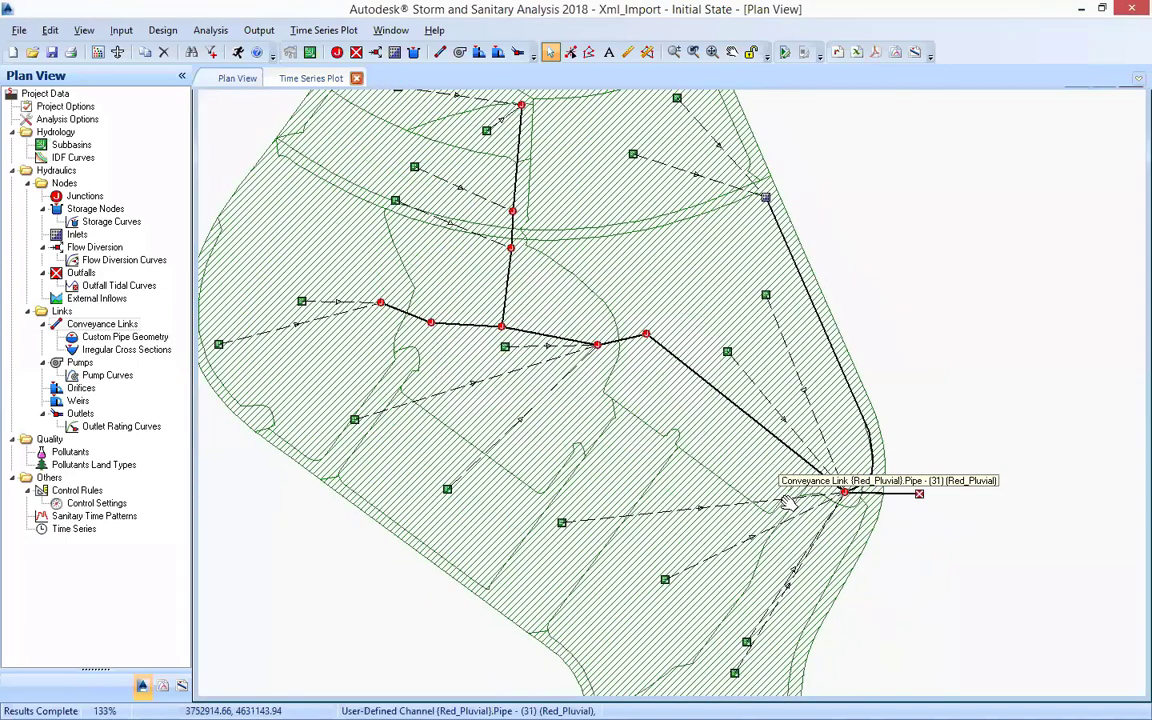
scroll(596, 424, "down", 2)
left_click(596, 424)
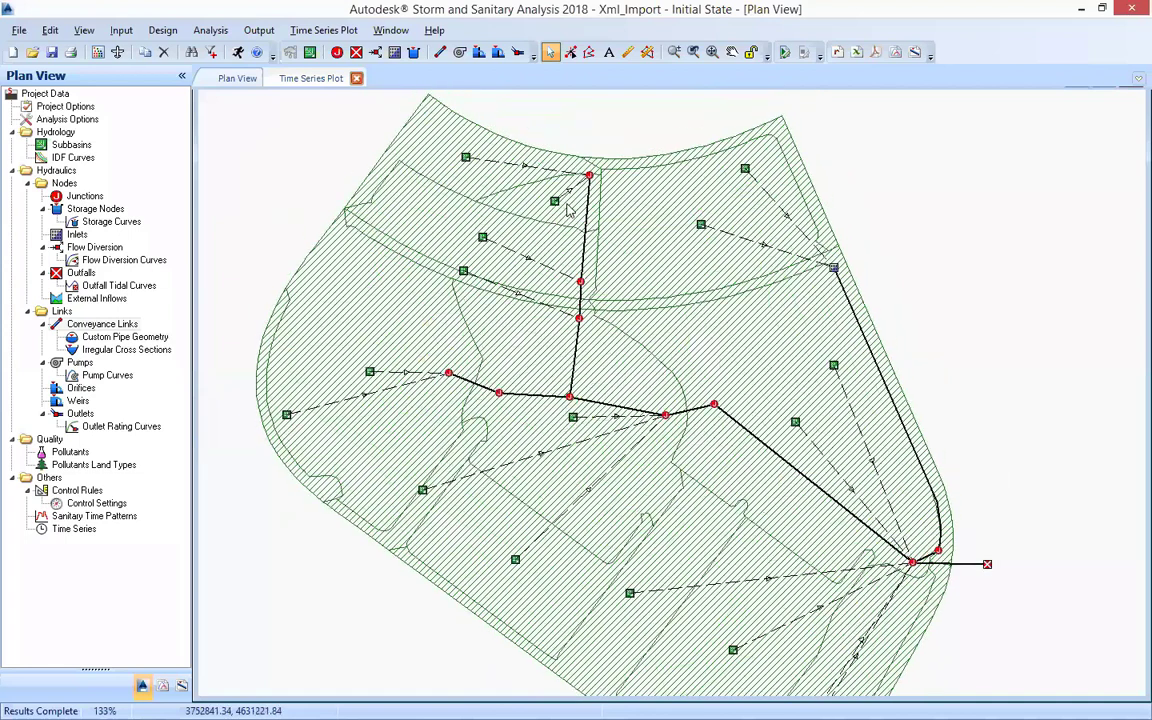
key("Delete")
key("Return")
left_click(435, 212)
key("Delete")
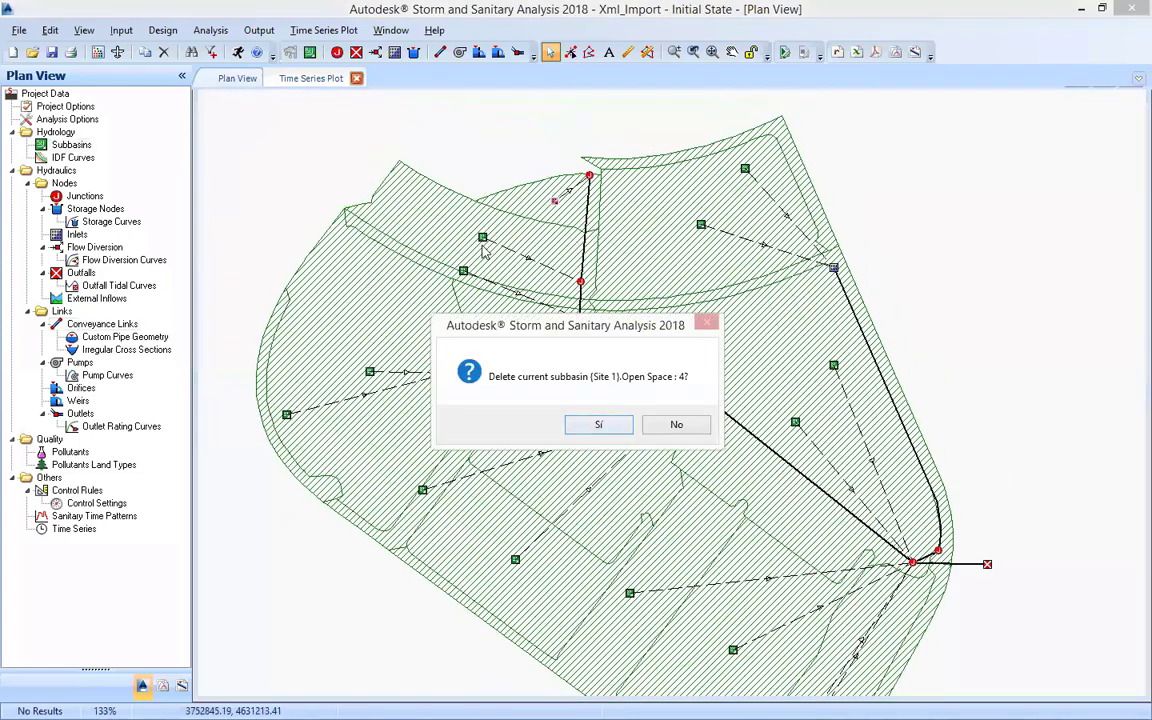
key("Return")
- Delete the subbasin draining to the second junction of the northern branch and the two draining to inlet Jun-01, including Open Space : 5
left_click(484, 239)
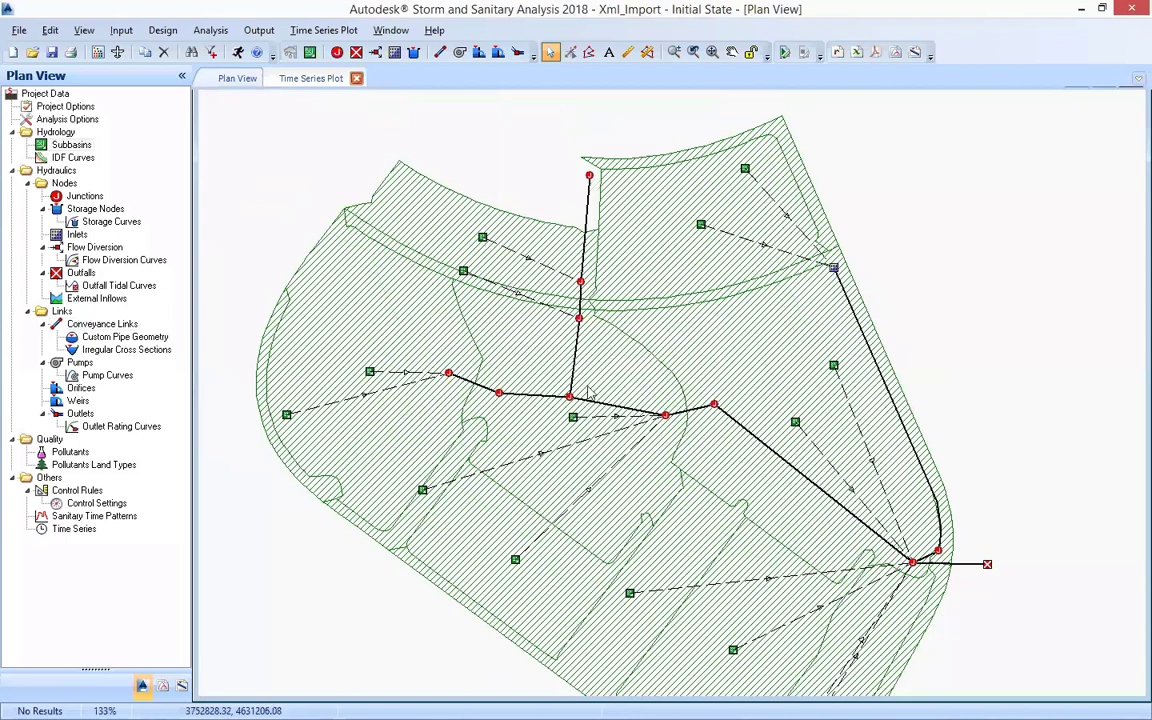
key("Delete")
key("Return")
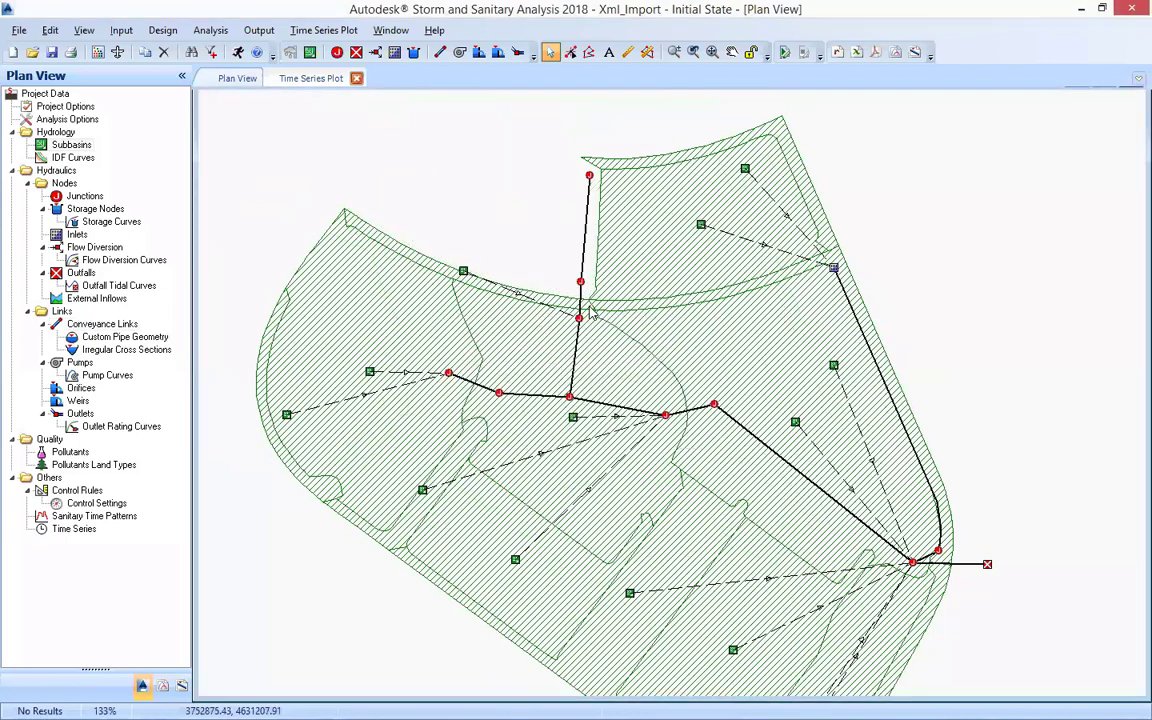
key("Delete")
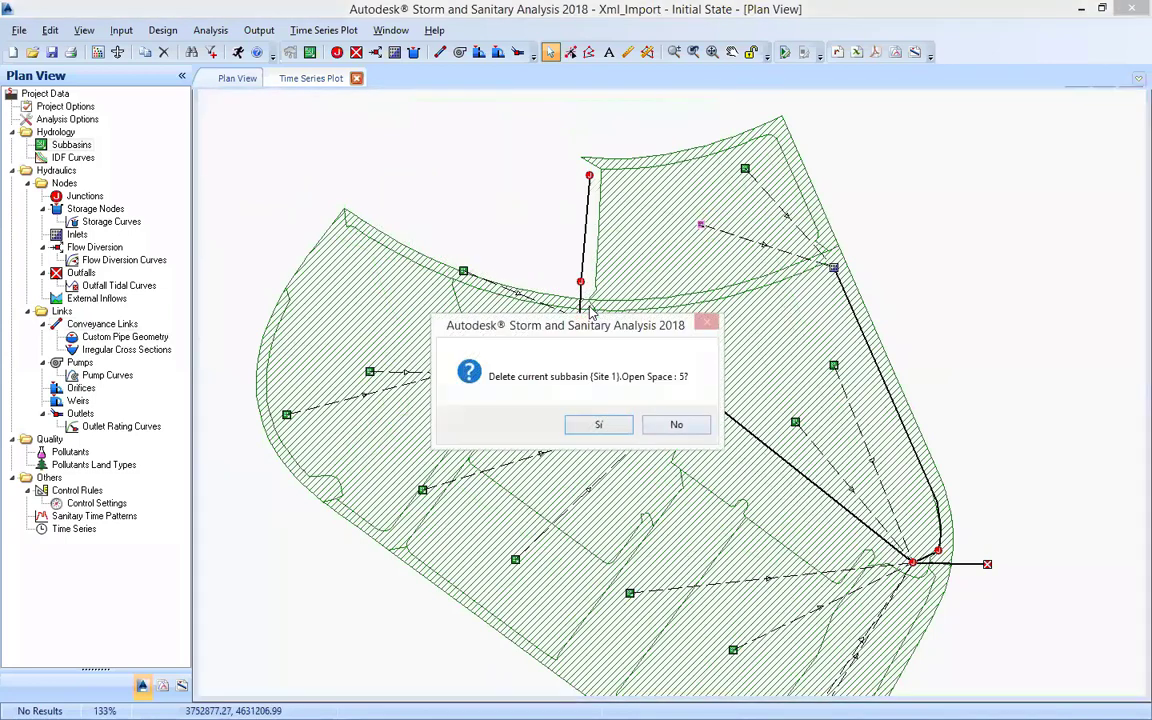
key("Return")
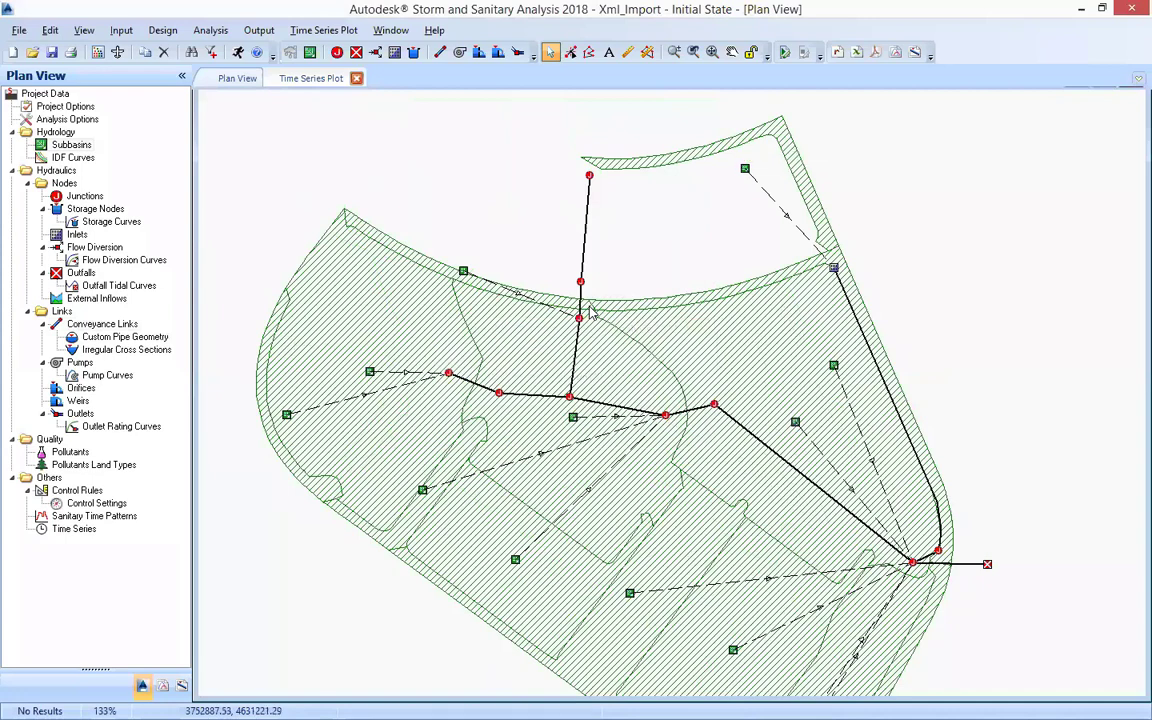
key("Delete")
key("Return")
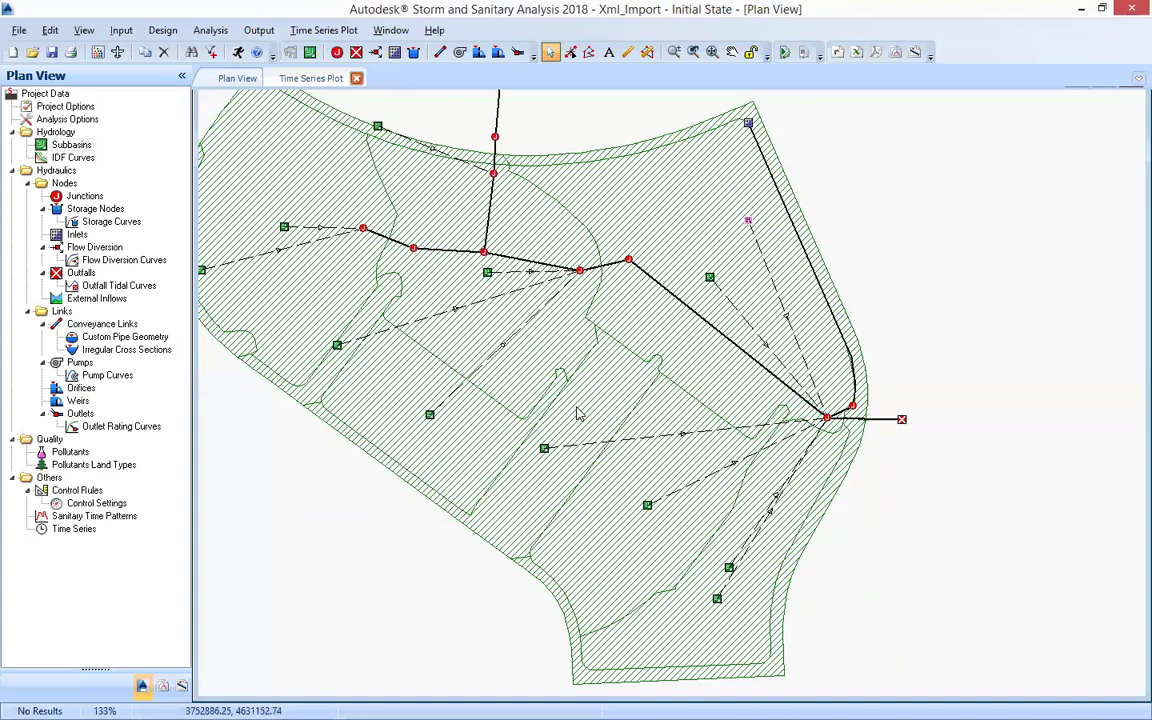
scroll(577, 413, "down", 1)
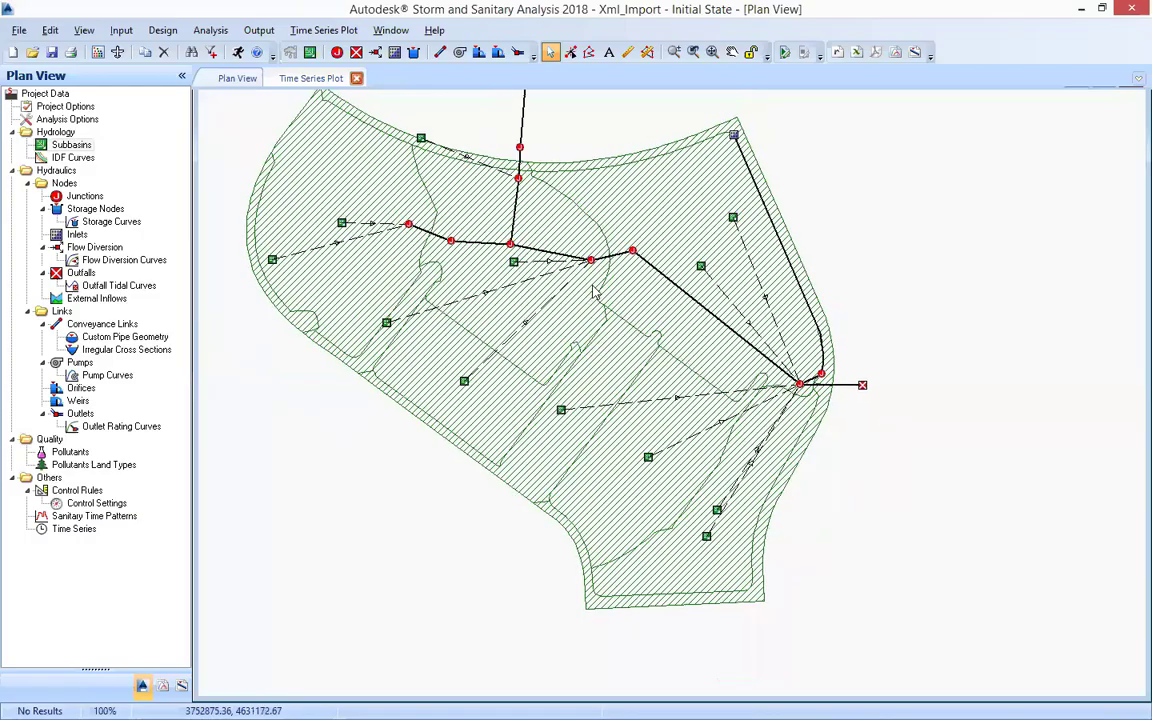